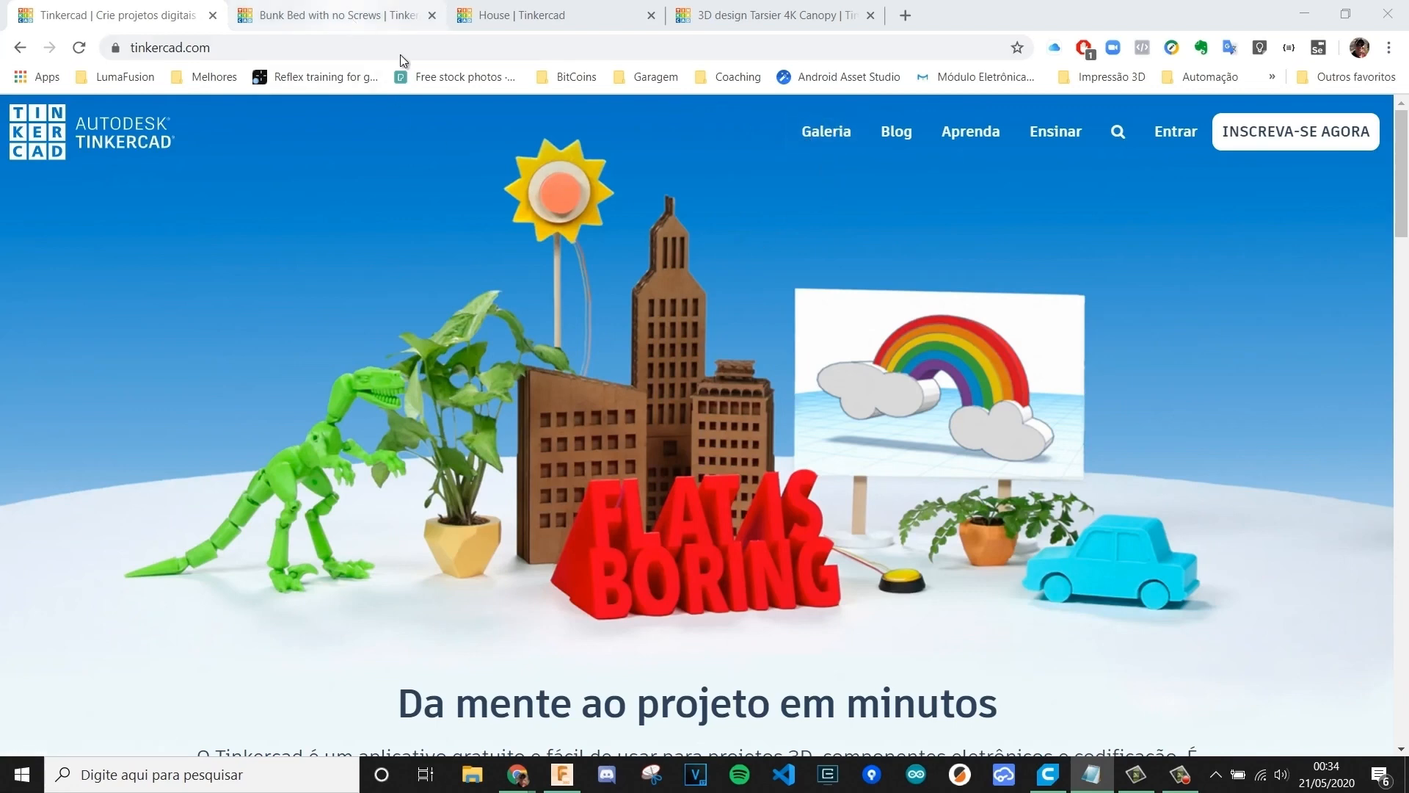
- Open the Bunk Bed with no Screws project and examine its gallery photos and 3D parts rendering
left_click(310, 17)
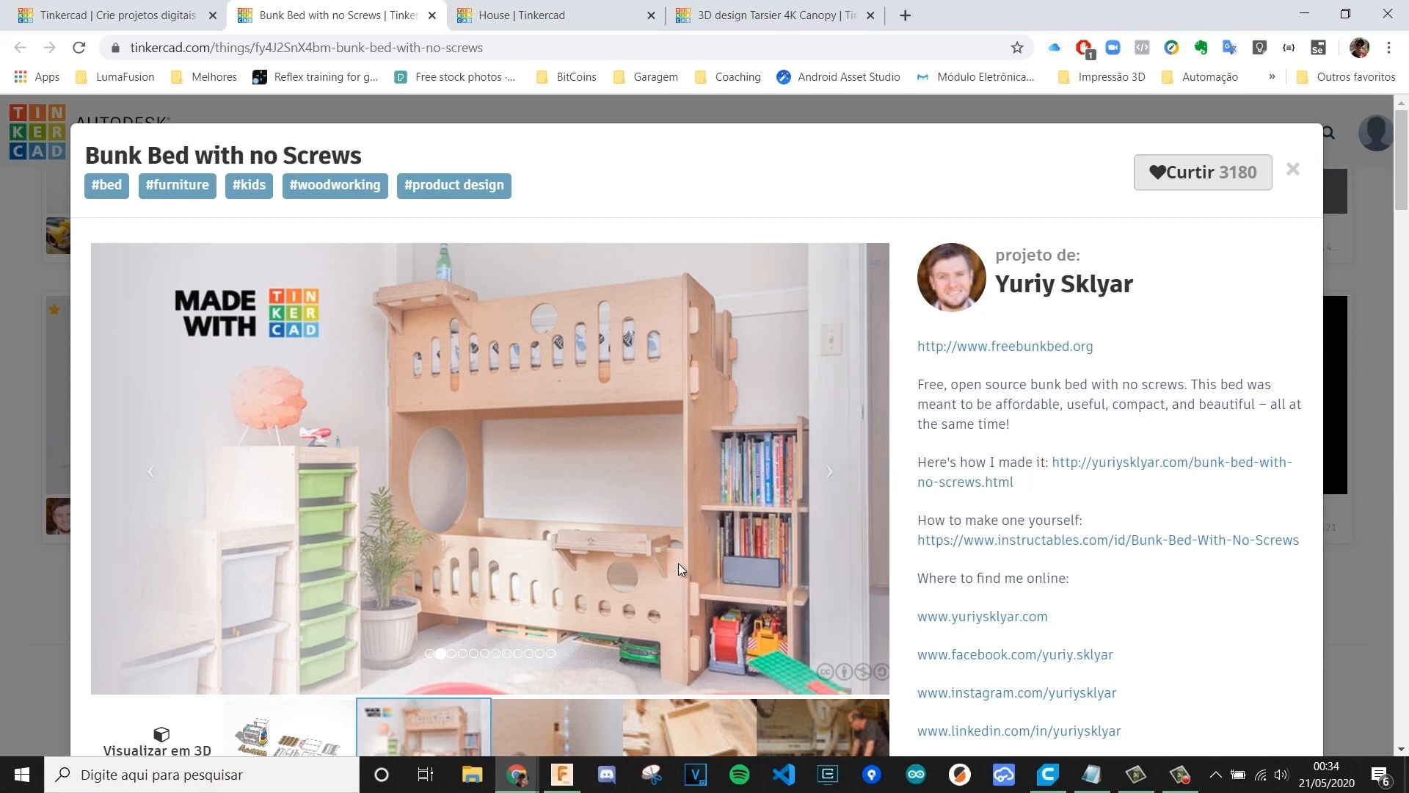
scroll(756, 513, "down", 5)
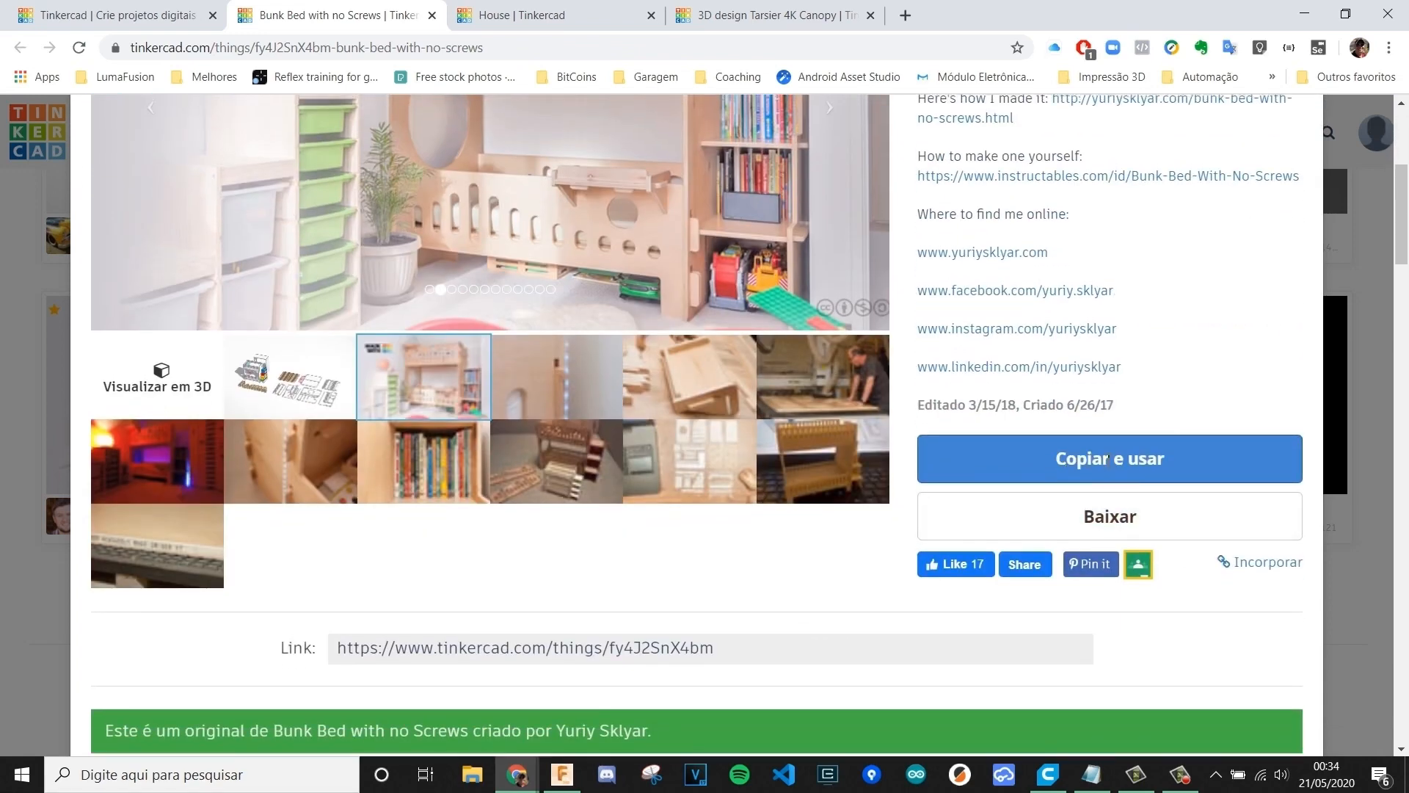
scroll(1107, 456, "up", 1)
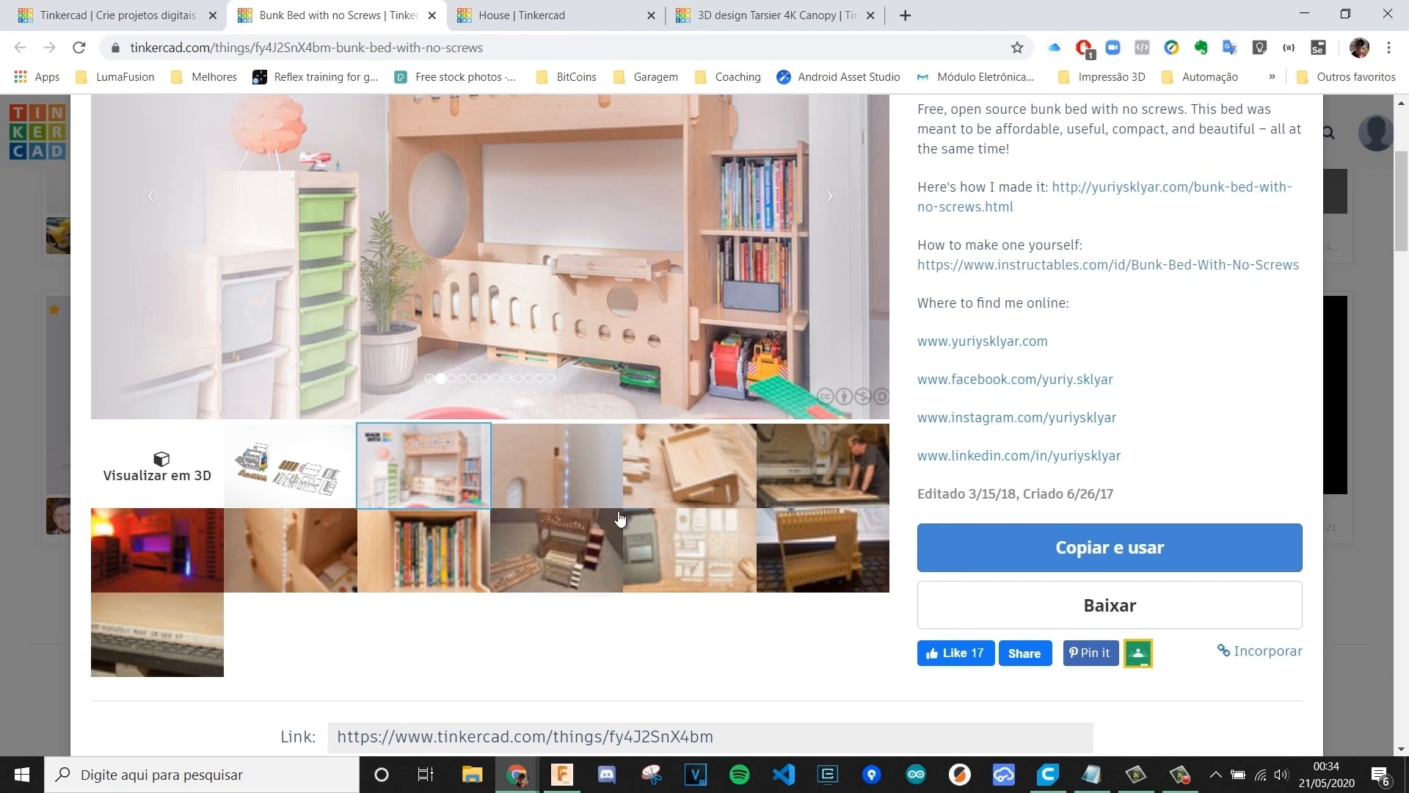
left_click(690, 476)
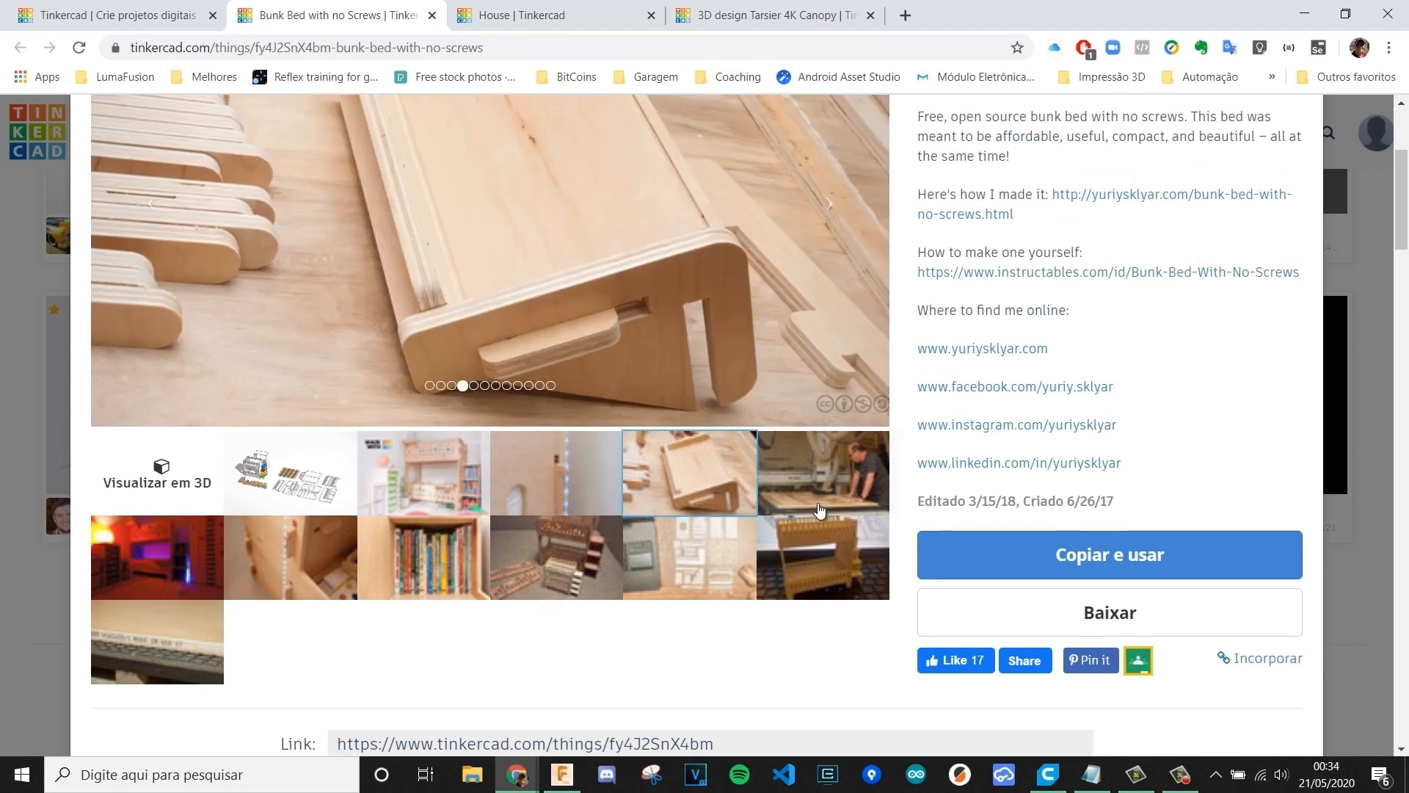
left_click(820, 510)
scroll(820, 509, "up", 1)
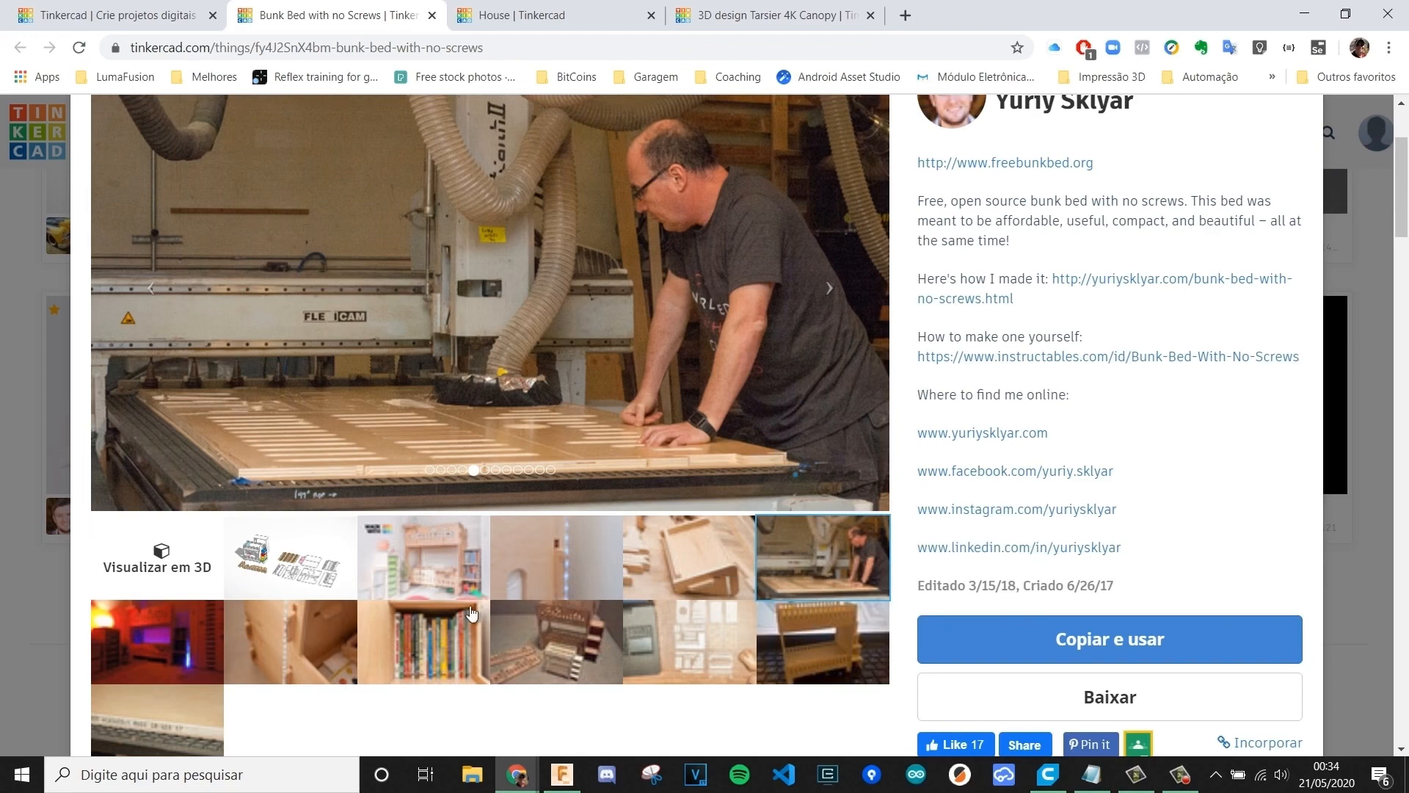
left_click(156, 646)
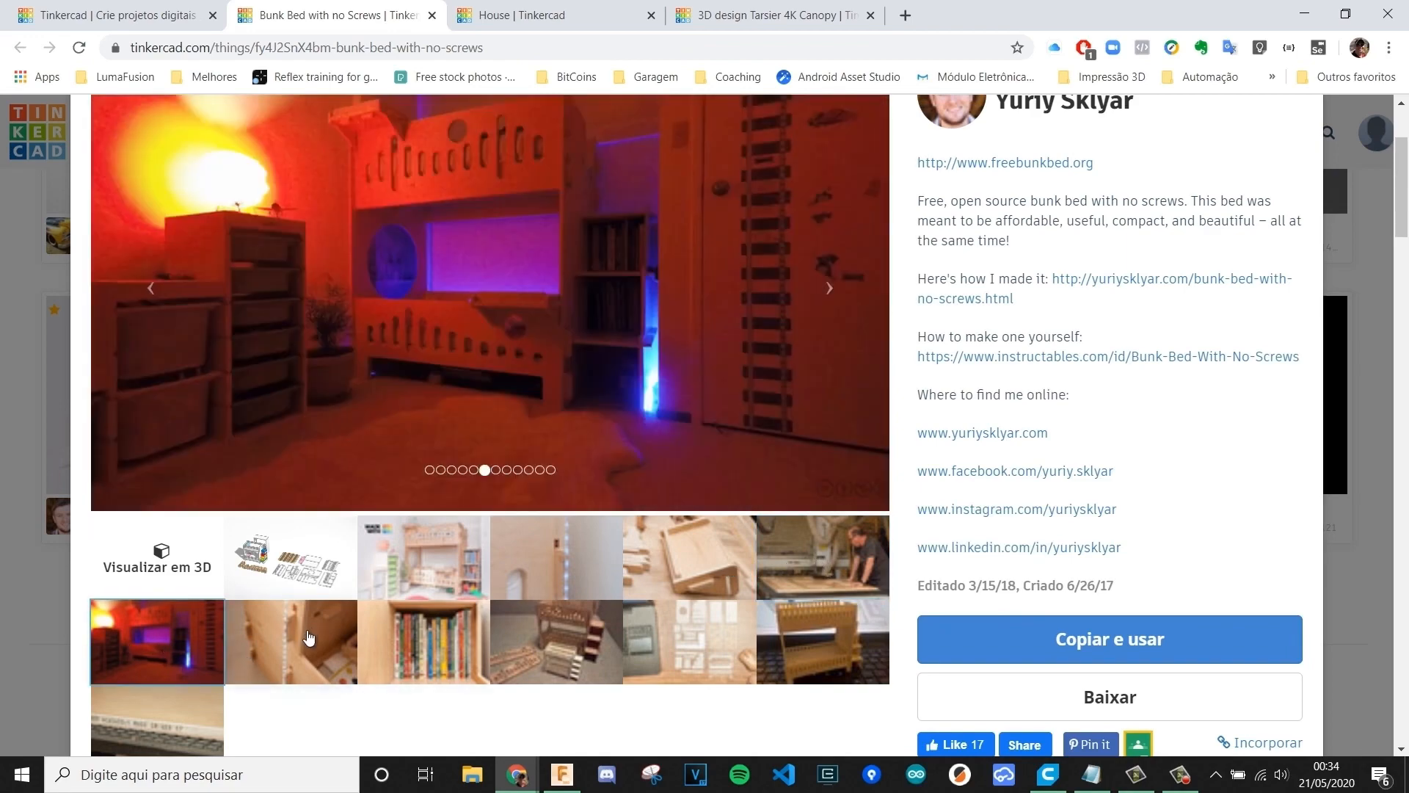
left_click(569, 640)
left_click(686, 643)
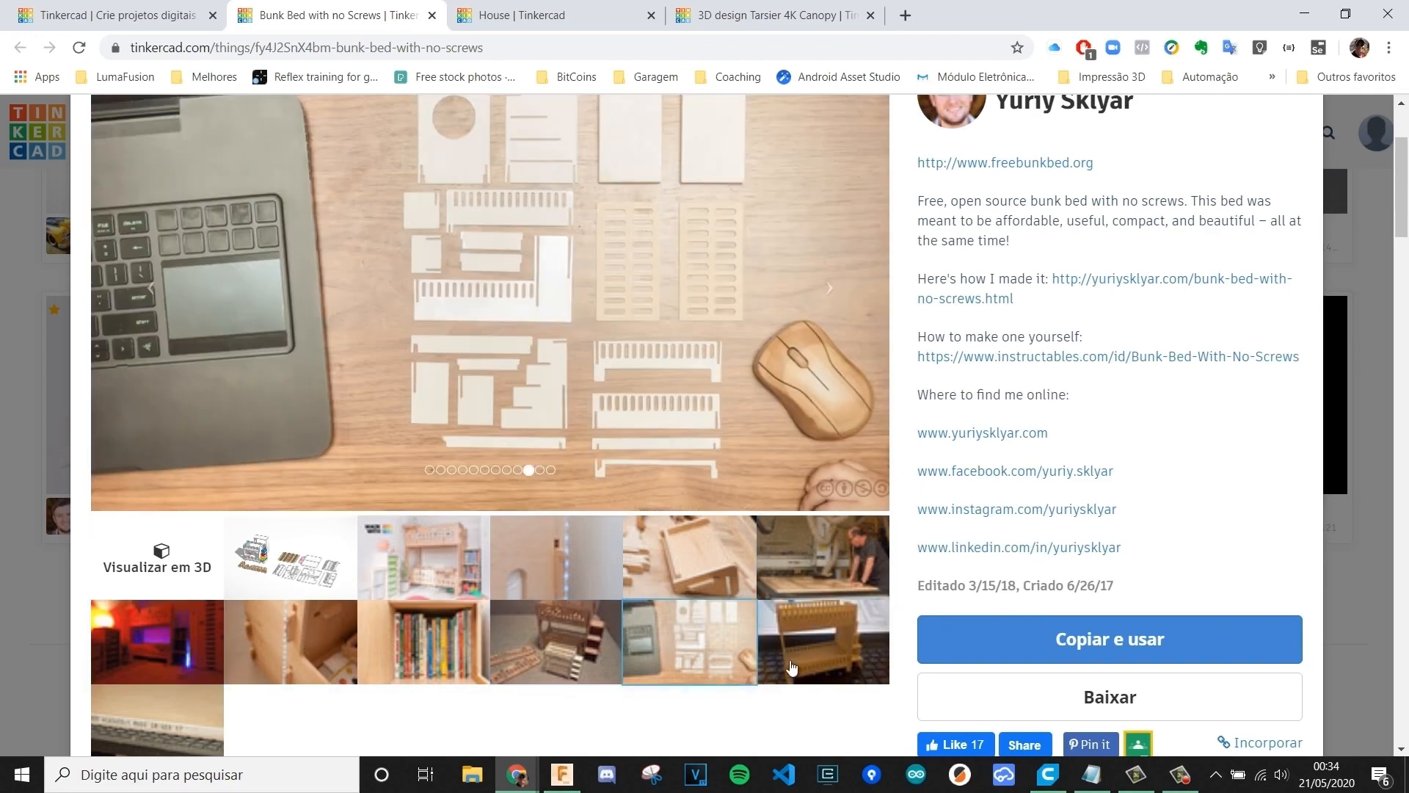
left_click(806, 652)
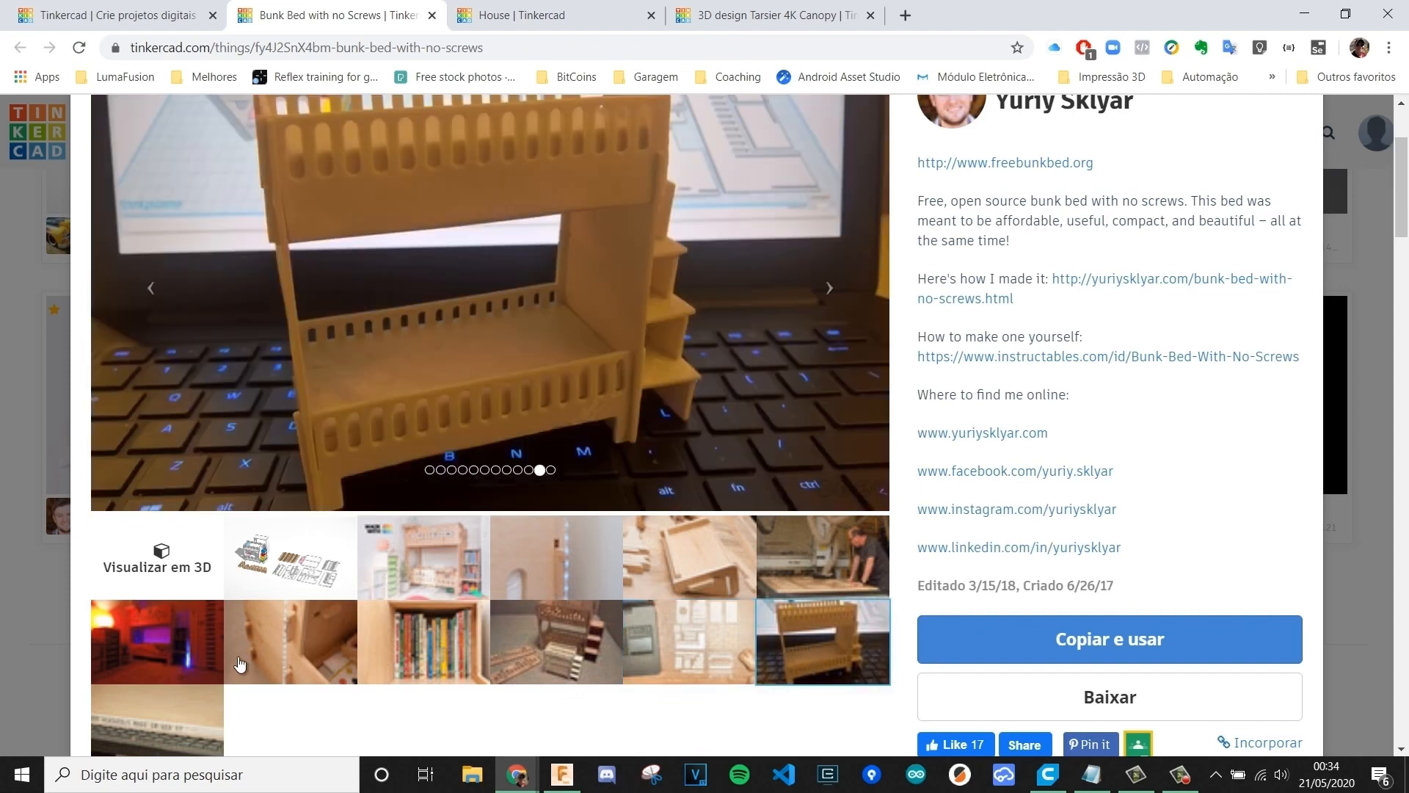
left_click(184, 718)
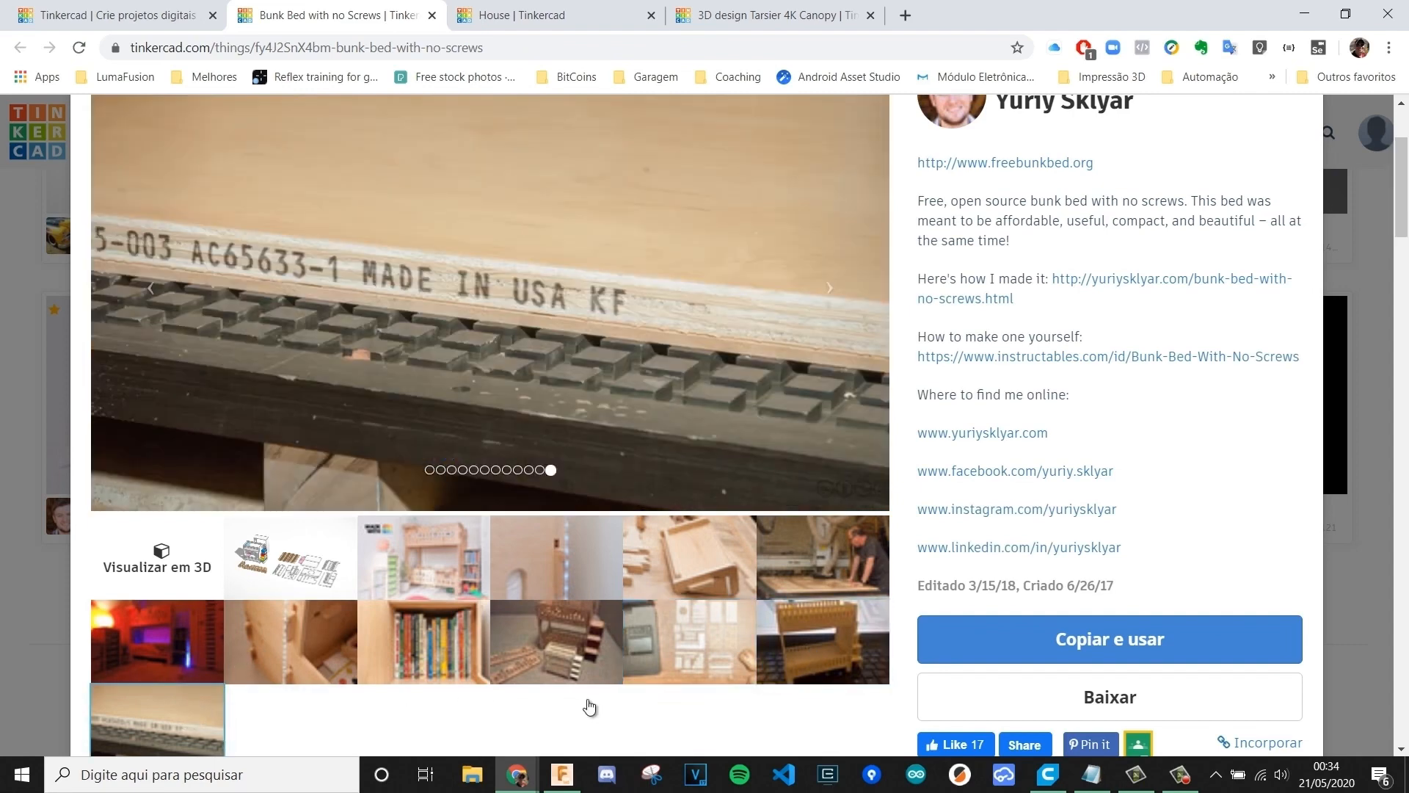
left_click(566, 566)
left_click(714, 578)
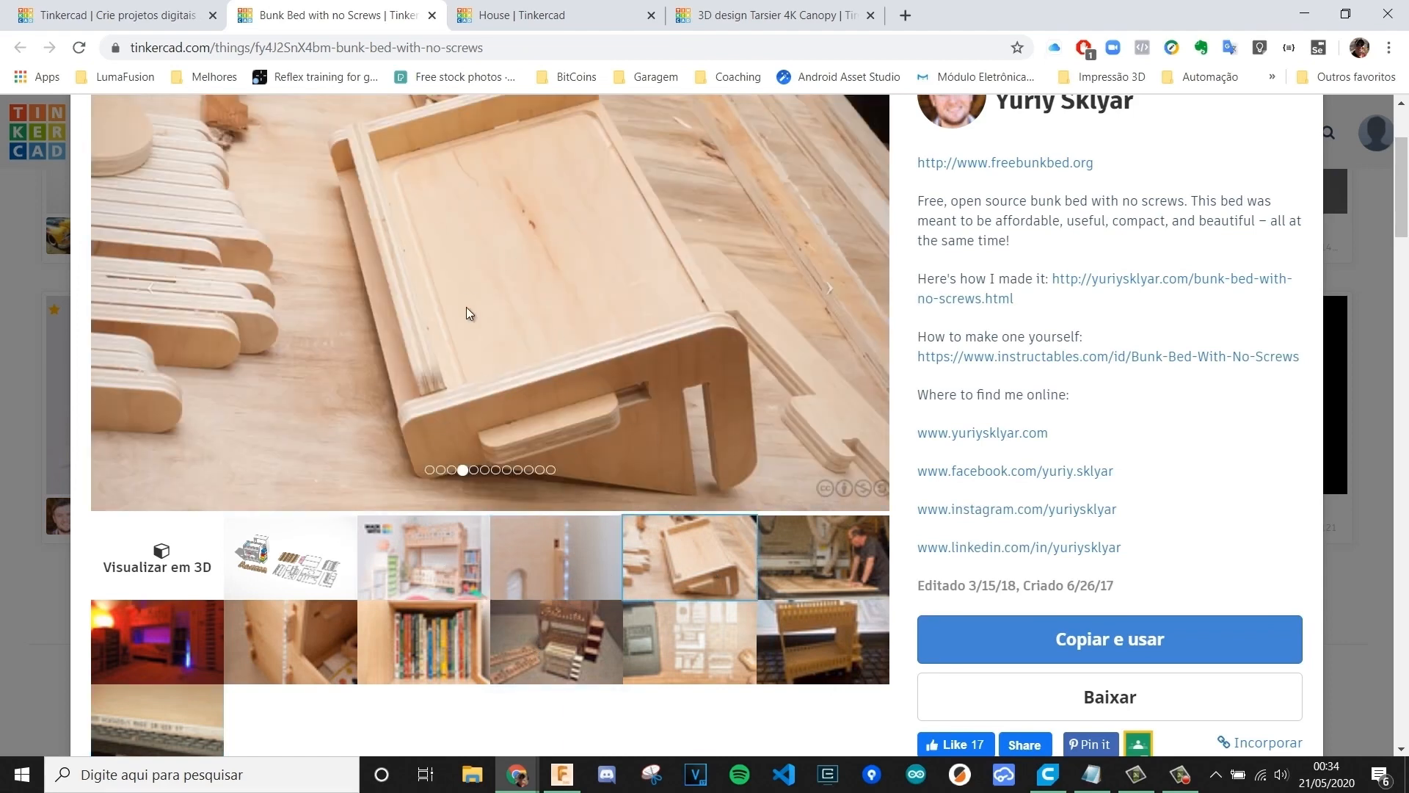
left_click(288, 565)
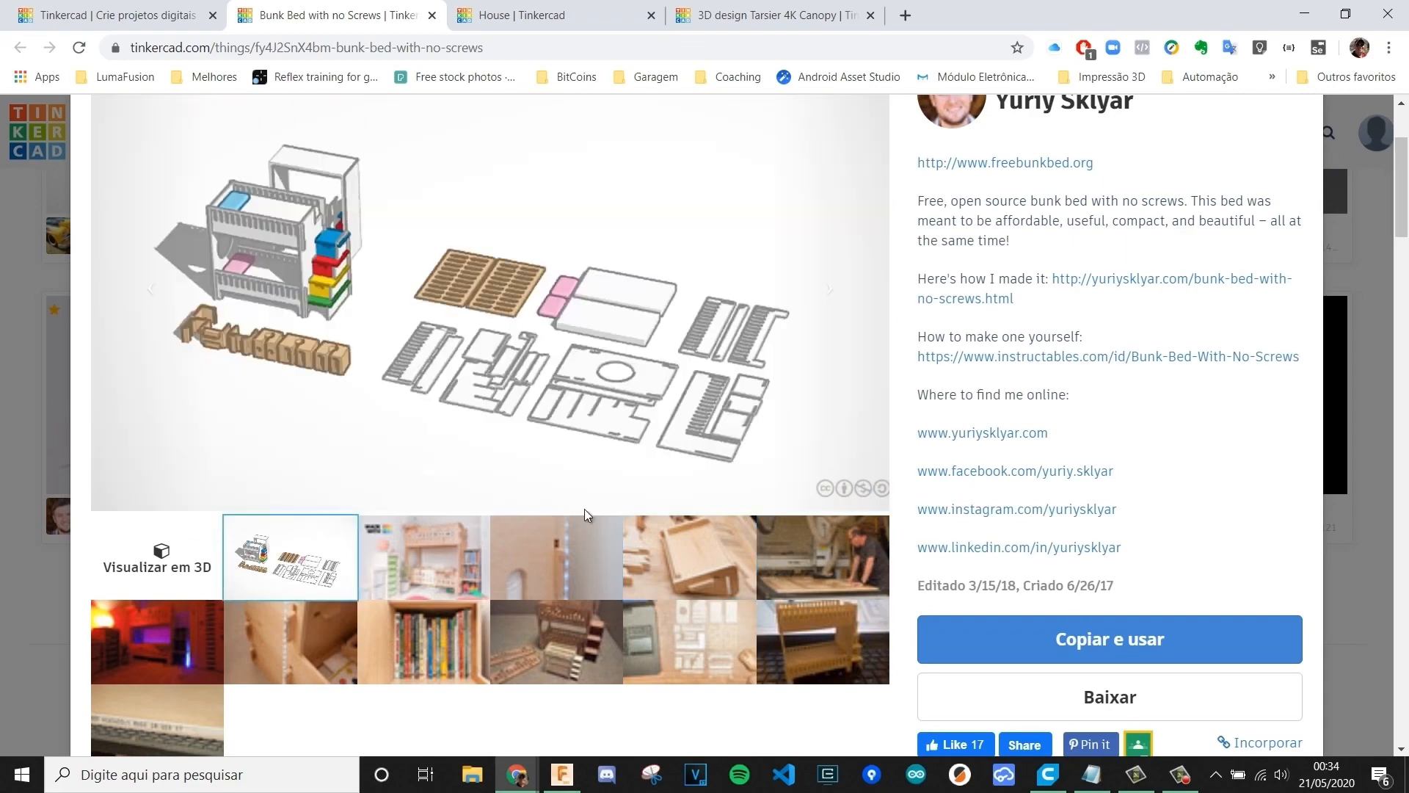
scroll(787, 515, "up", 3)
- Open the House project page and look over its model preview
key("ctrl+Tab")
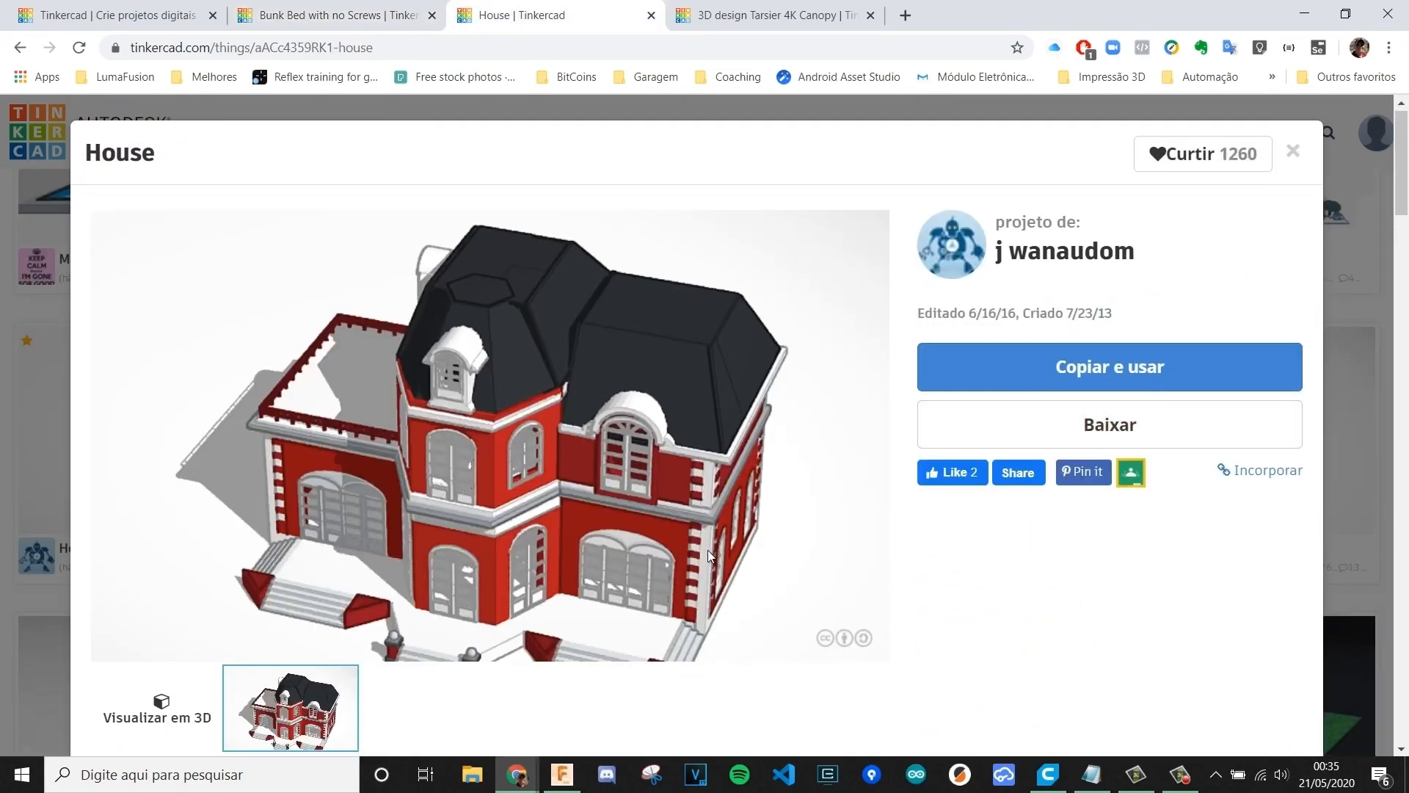
scroll(707, 549, "down", 1)
scroll(708, 549, "up", 1)
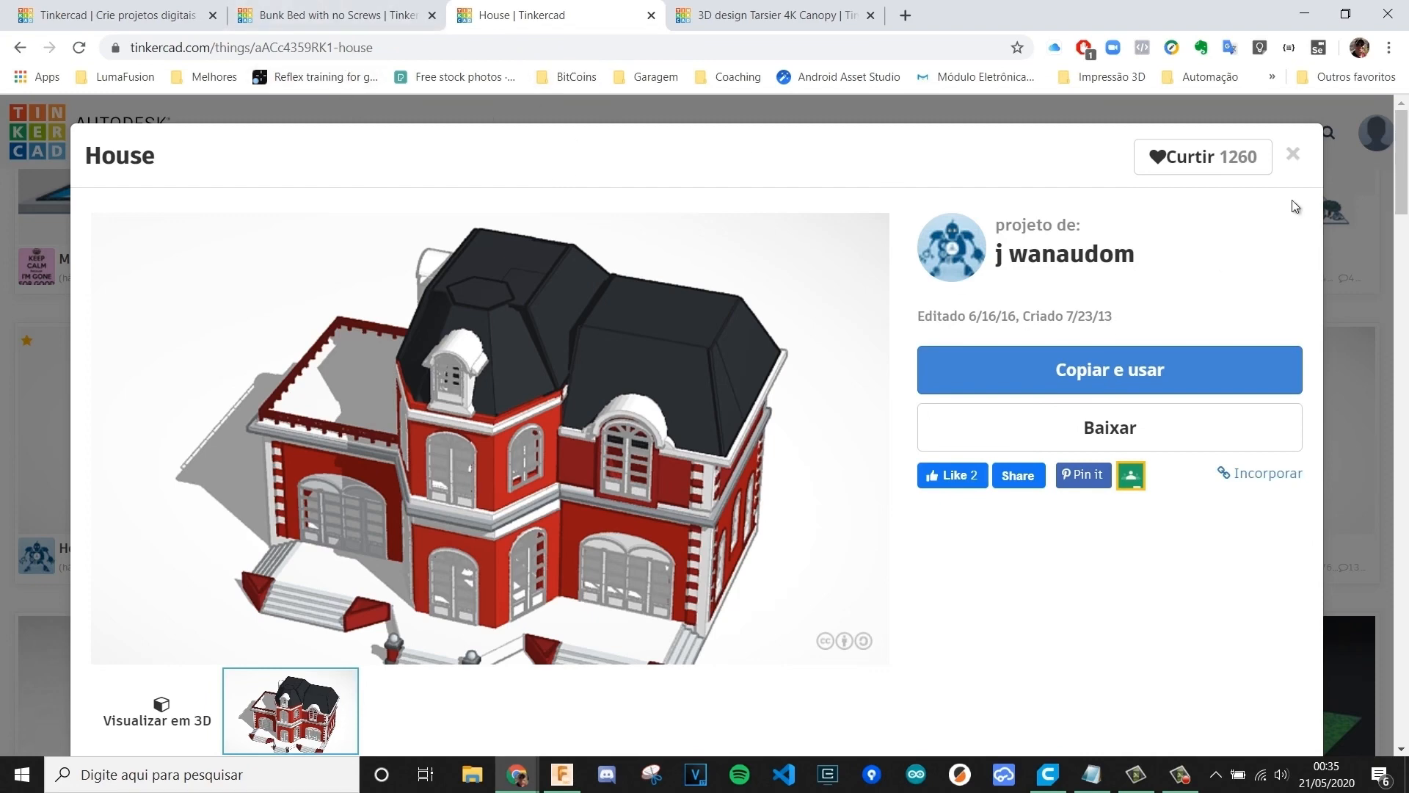
- Return to the Tinkercad home page and log in with the e-mail or username option and the account password
left_click(117, 15)
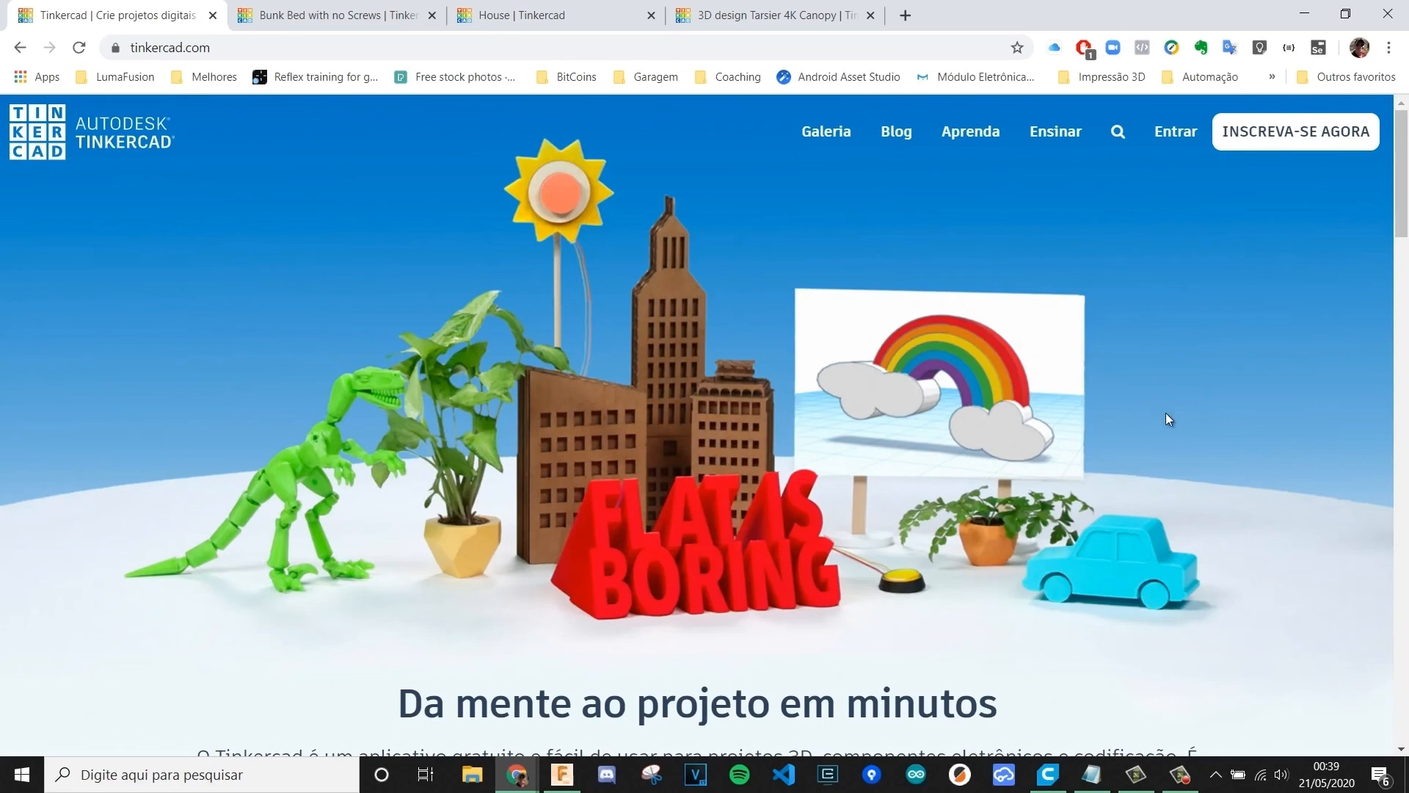
key("ctrl+l")
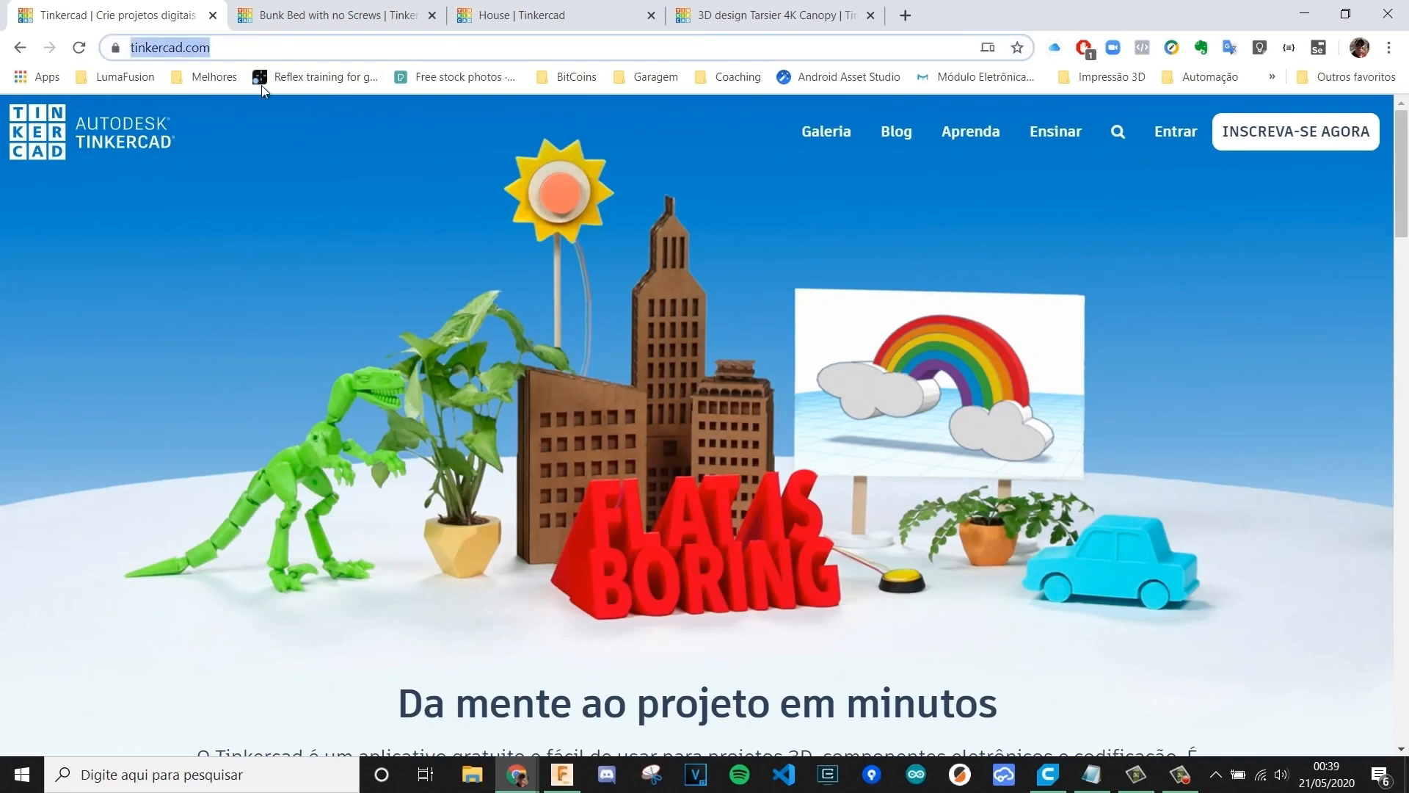
left_click(300, 248)
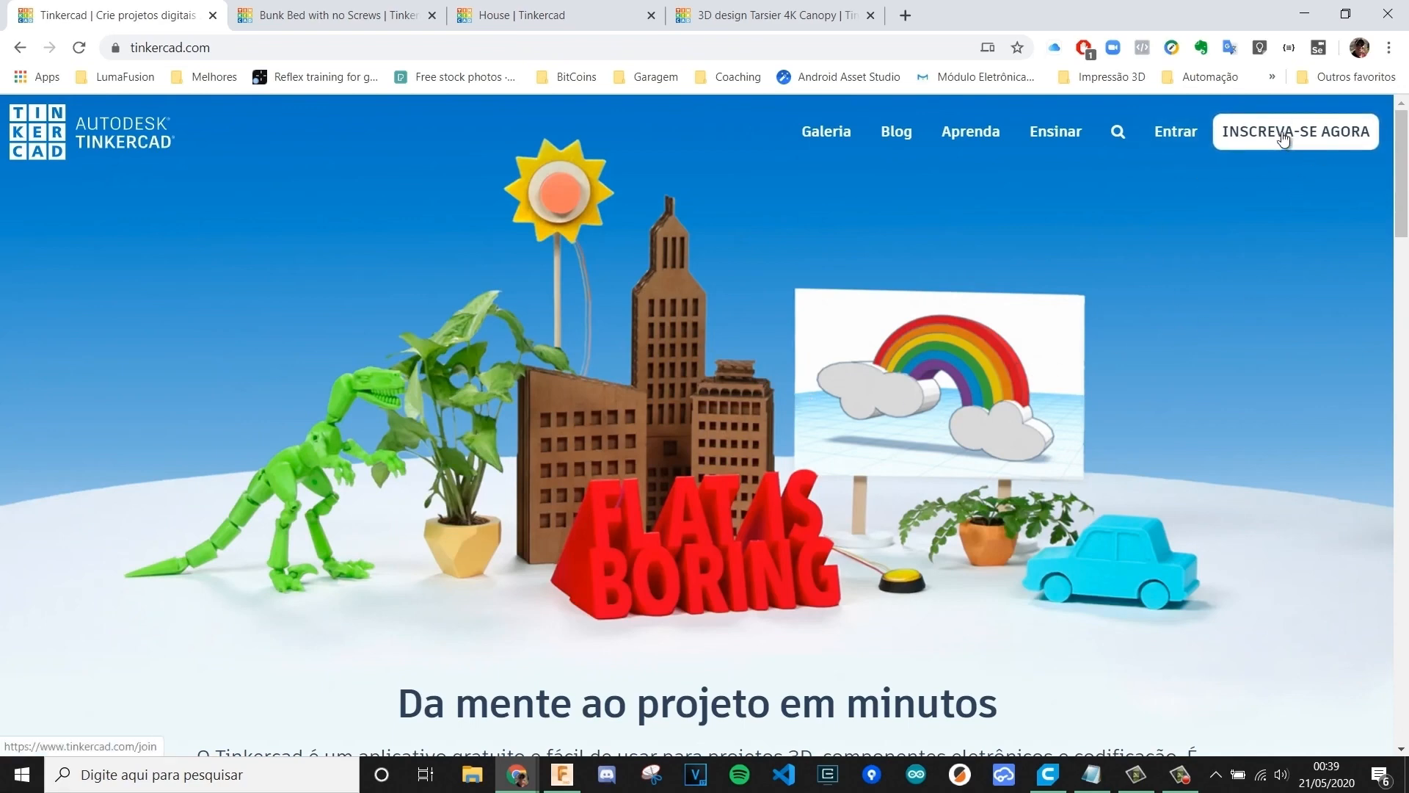
left_click(1173, 135)
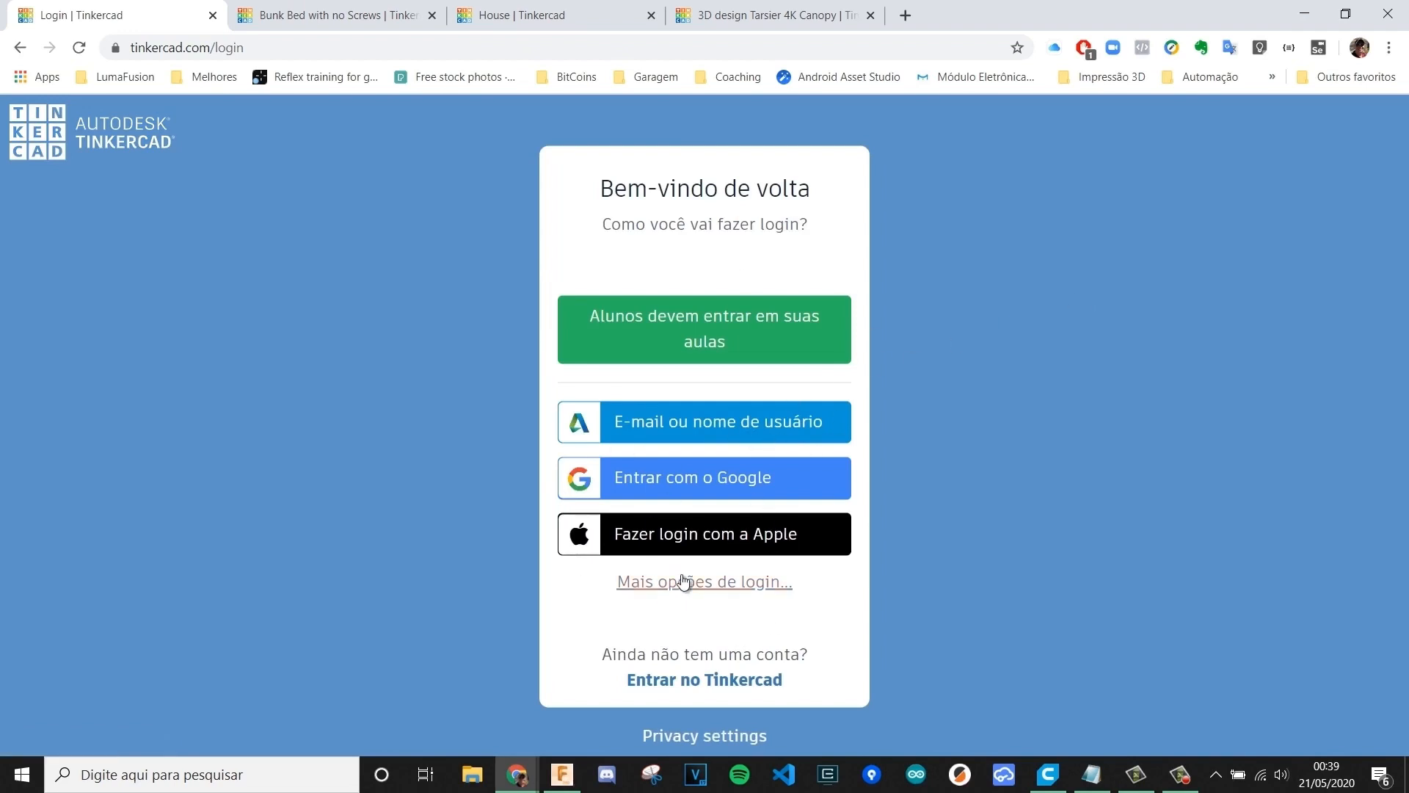
left_click(715, 421)
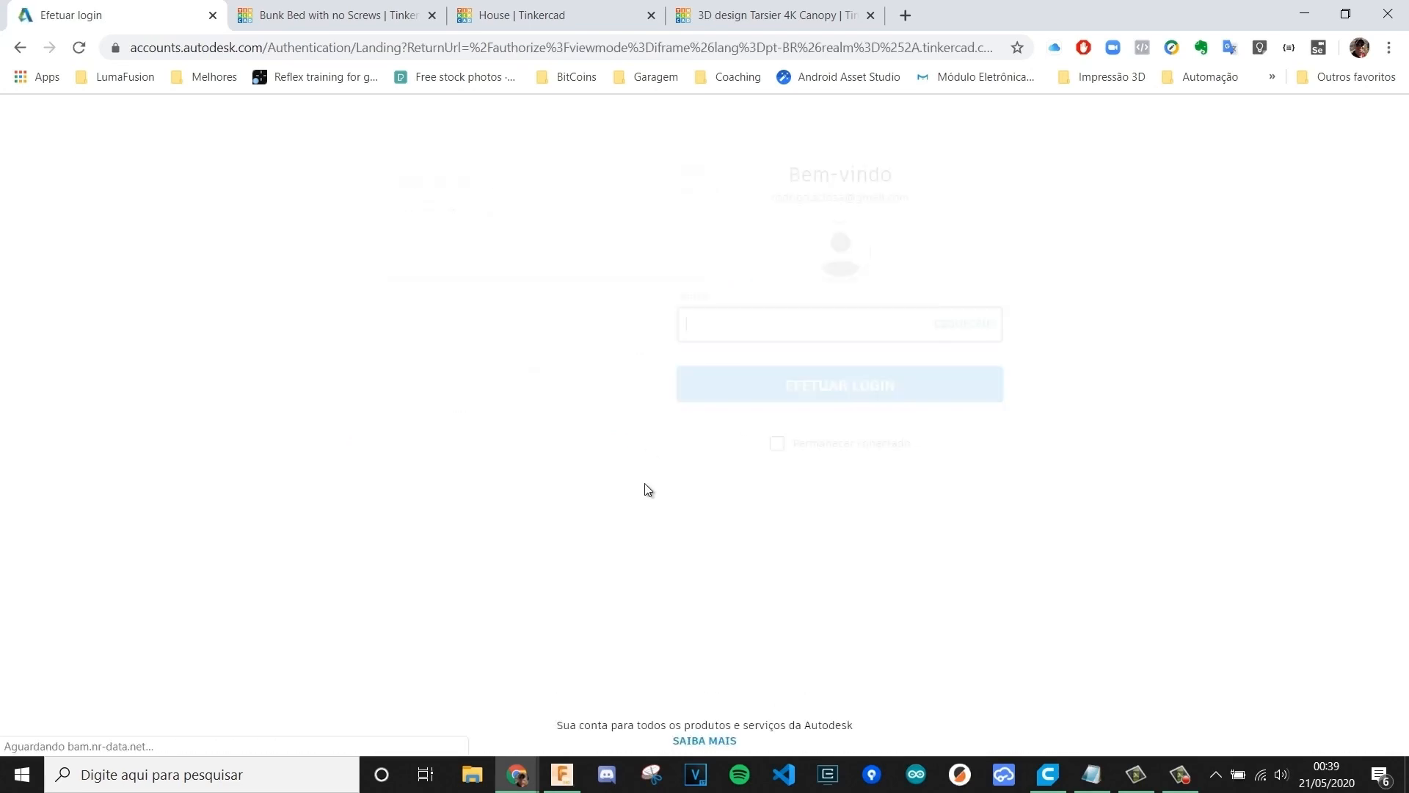
left_click(677, 444)
left_click(723, 337)
key("Return")
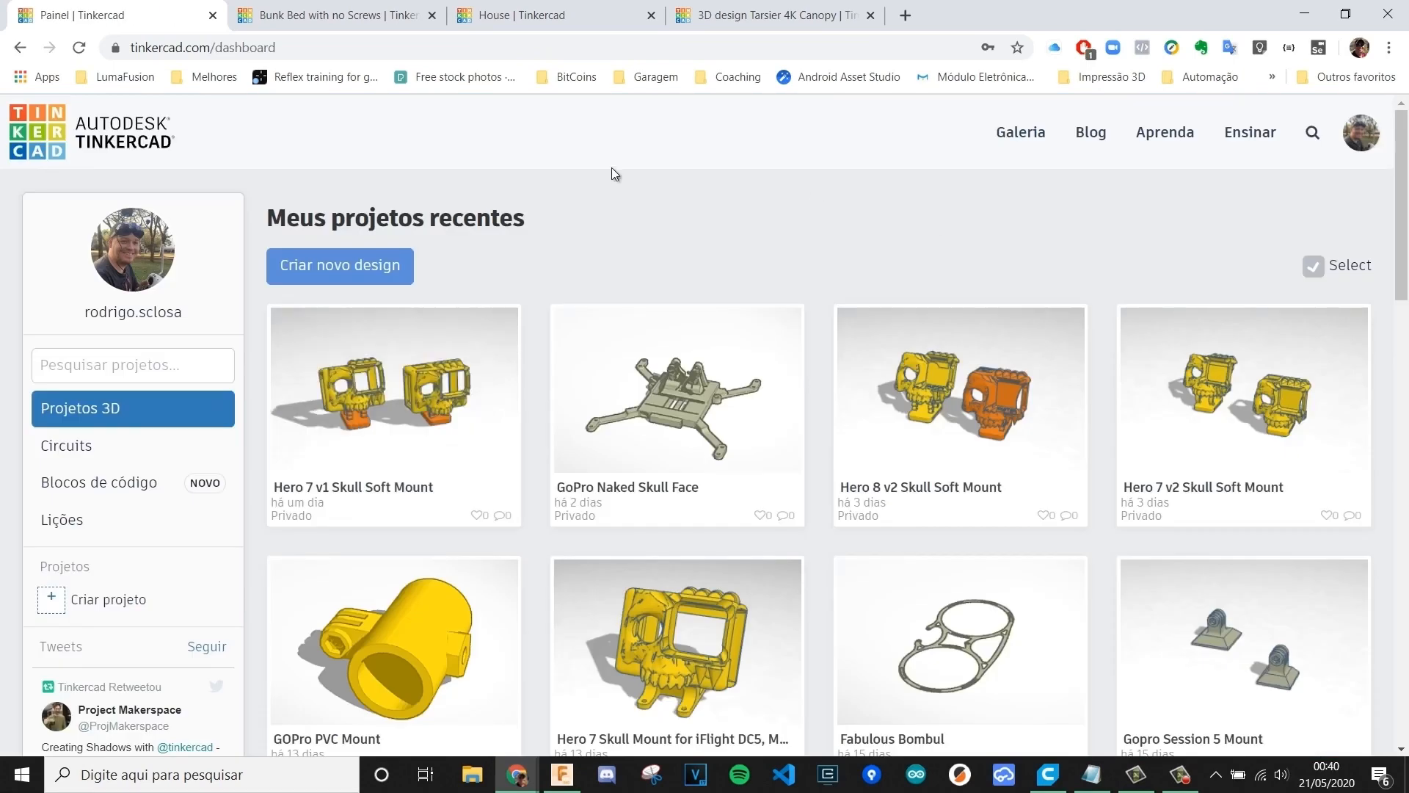
- Look through the recent 3D projects listed on the dashboard
mouse_move(1069, 579)
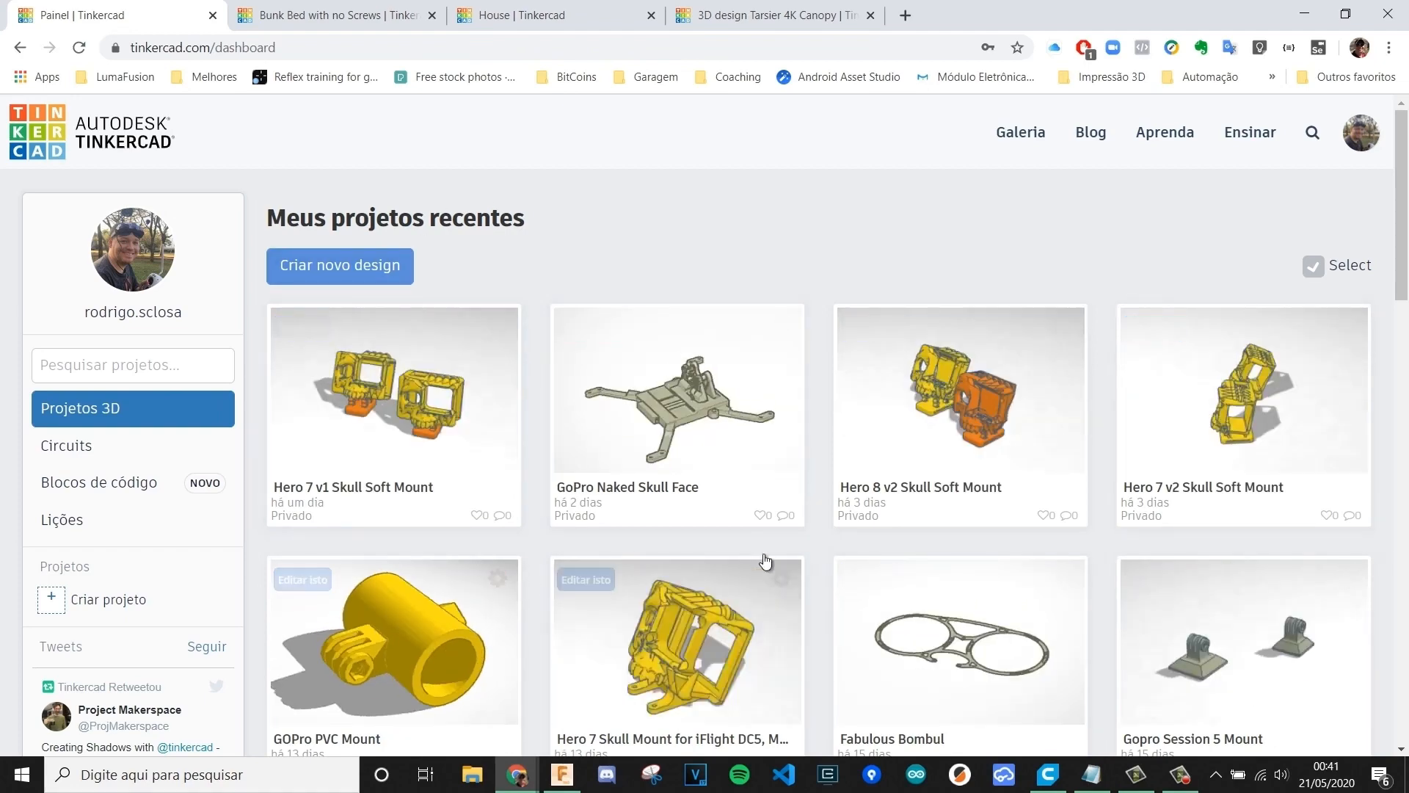
scroll(866, 532, "down", 11)
scroll(864, 536, "up", 11)
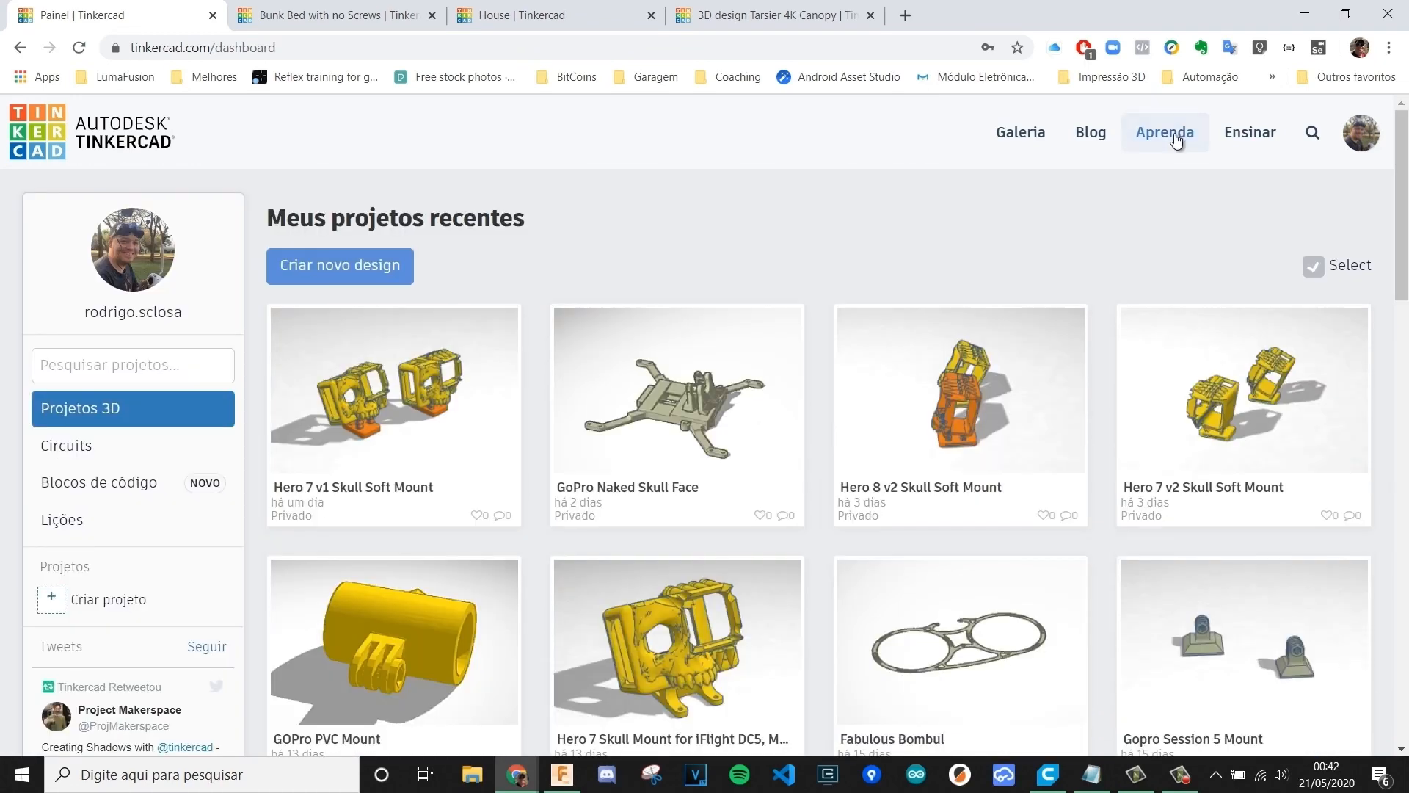
- Open the Aprenda section and review its 3D starters (Disparadores), next steps and lessons (Lições)
left_click(1172, 129)
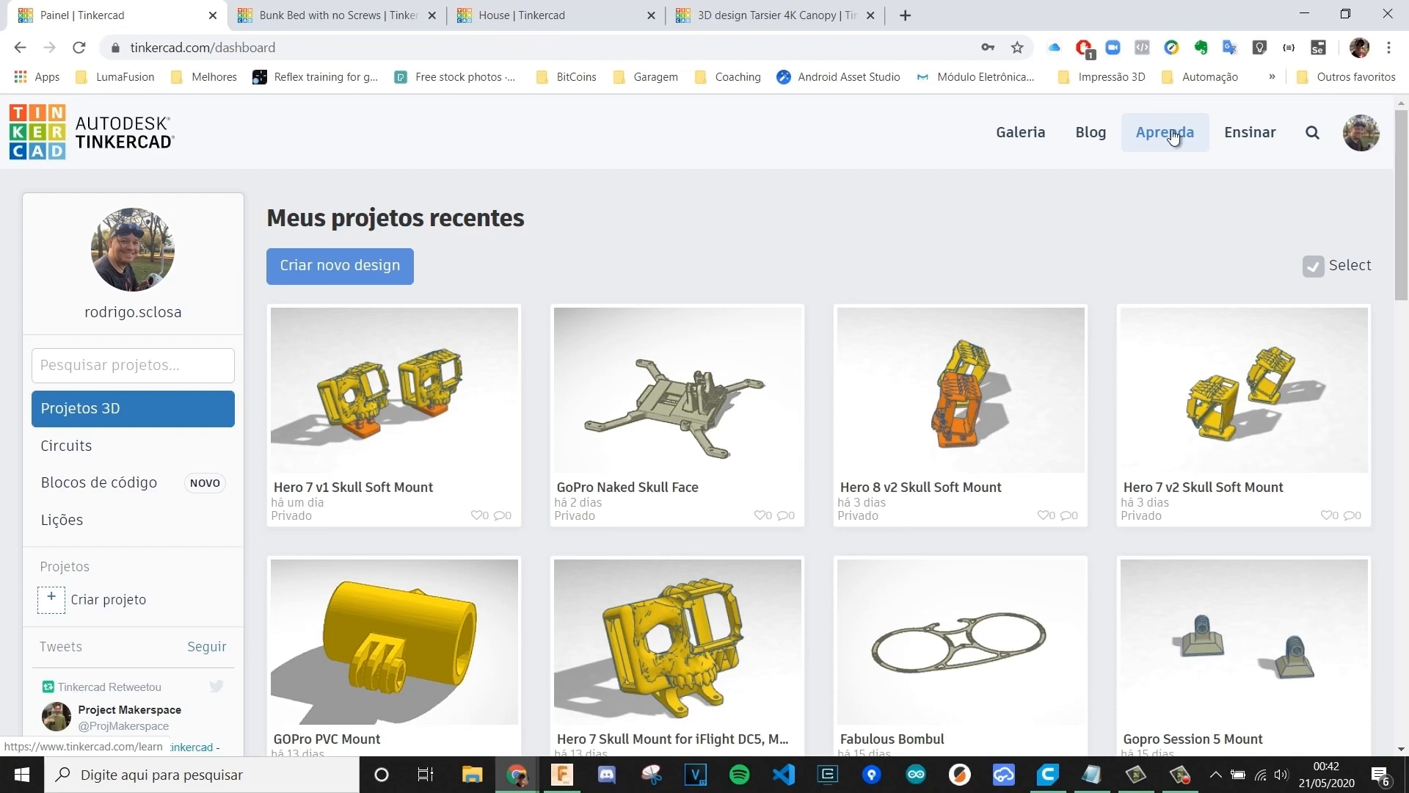
scroll(1047, 356, "down", 2)
scroll(1162, 543, "down", 2)
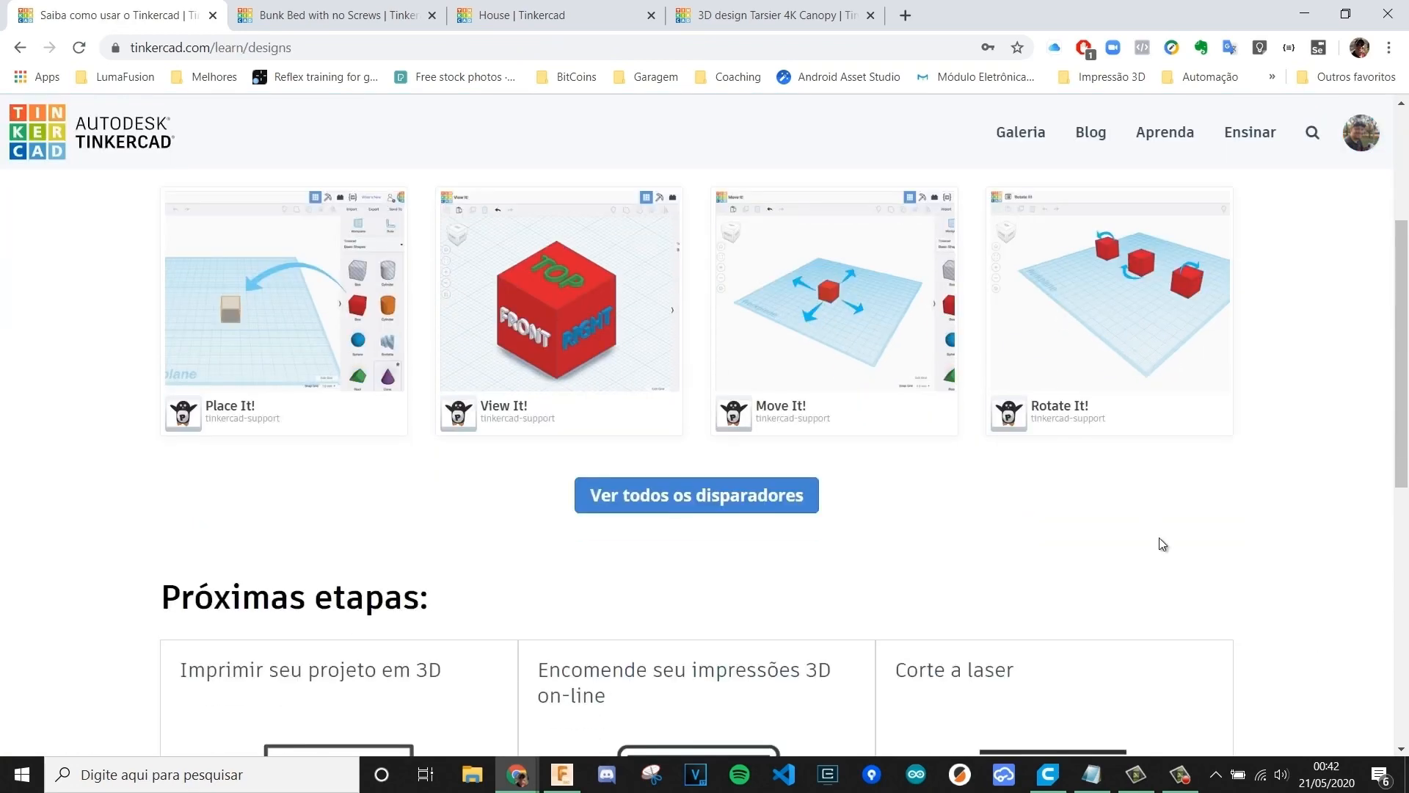
scroll(1286, 604, "down", 4)
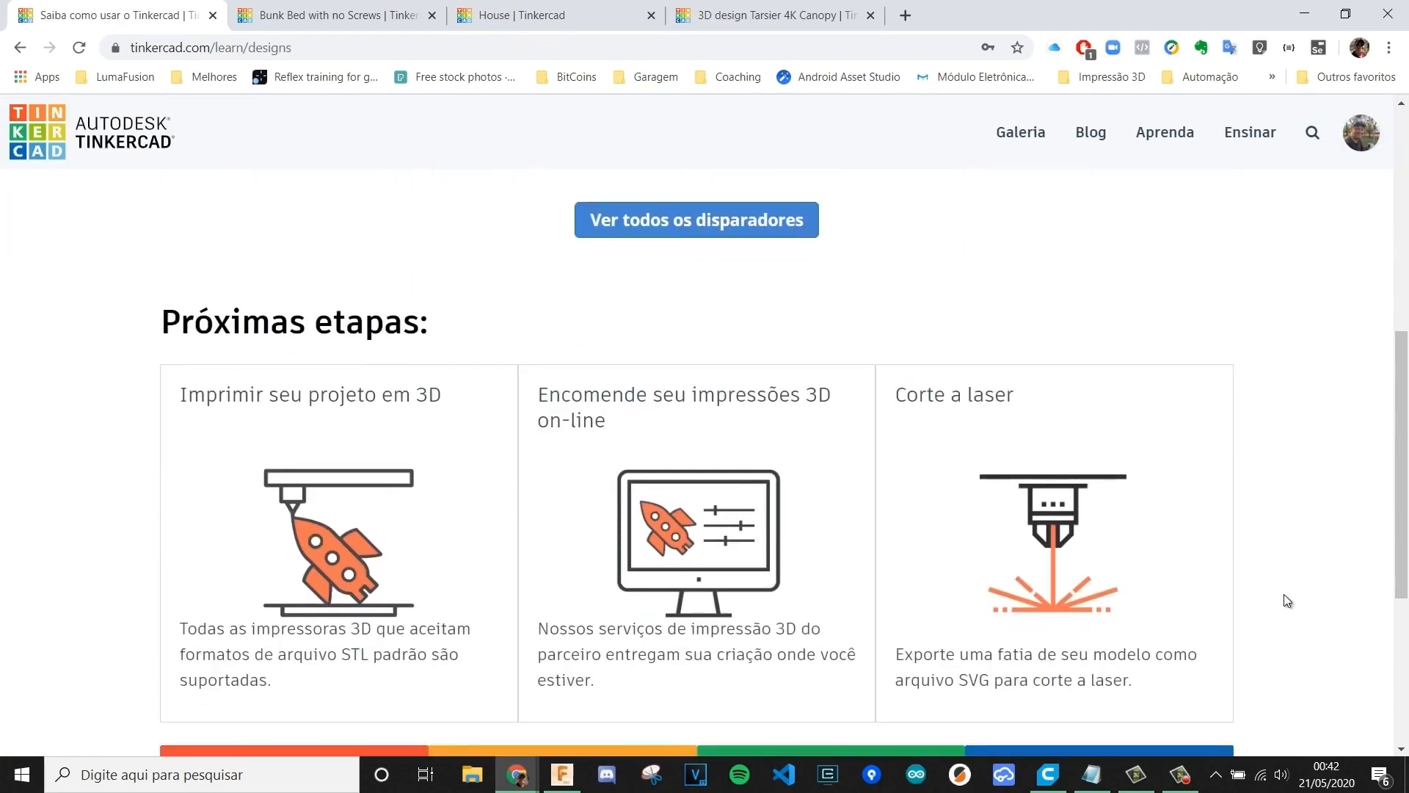
scroll(1286, 592, "up", 8)
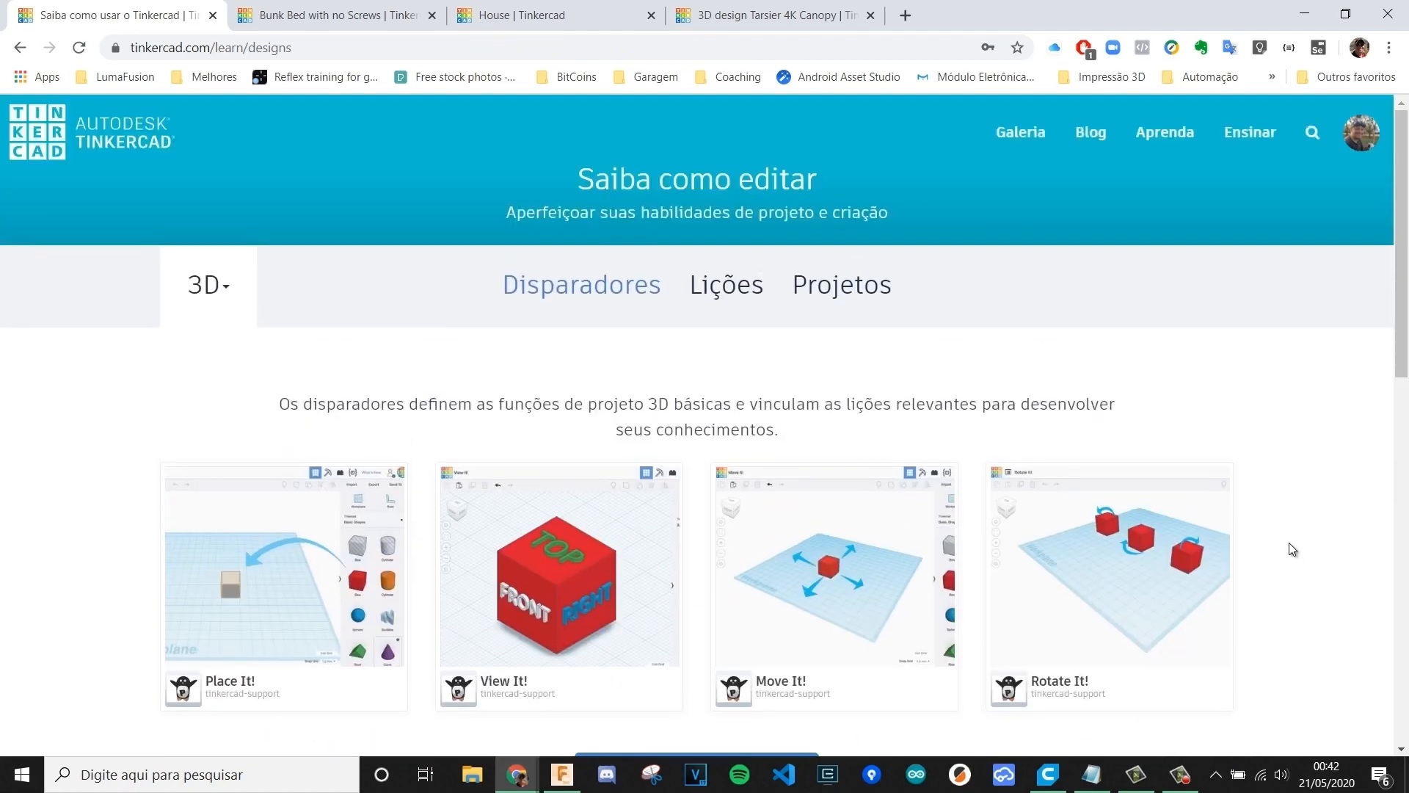
scroll(1289, 543, "down", 1)
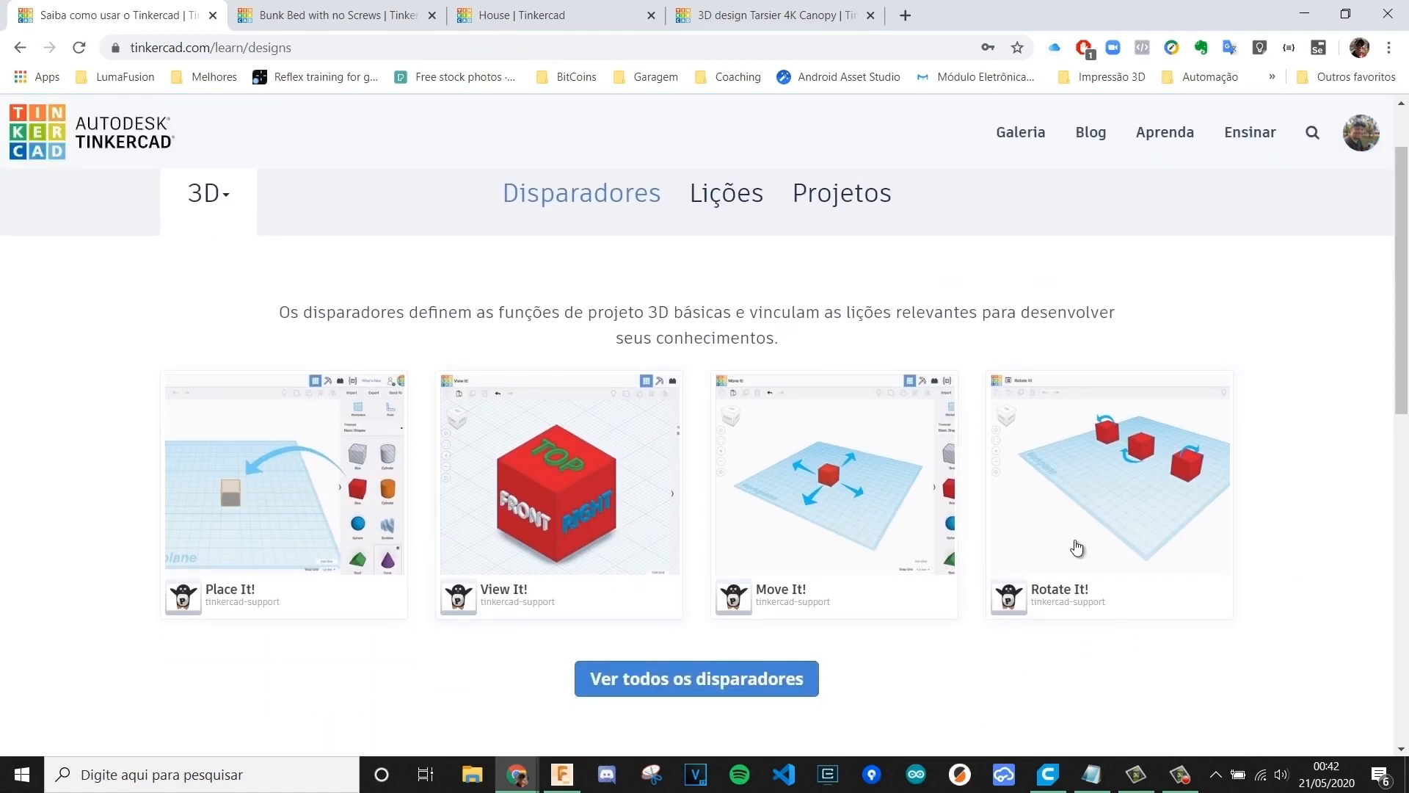
left_click(723, 198)
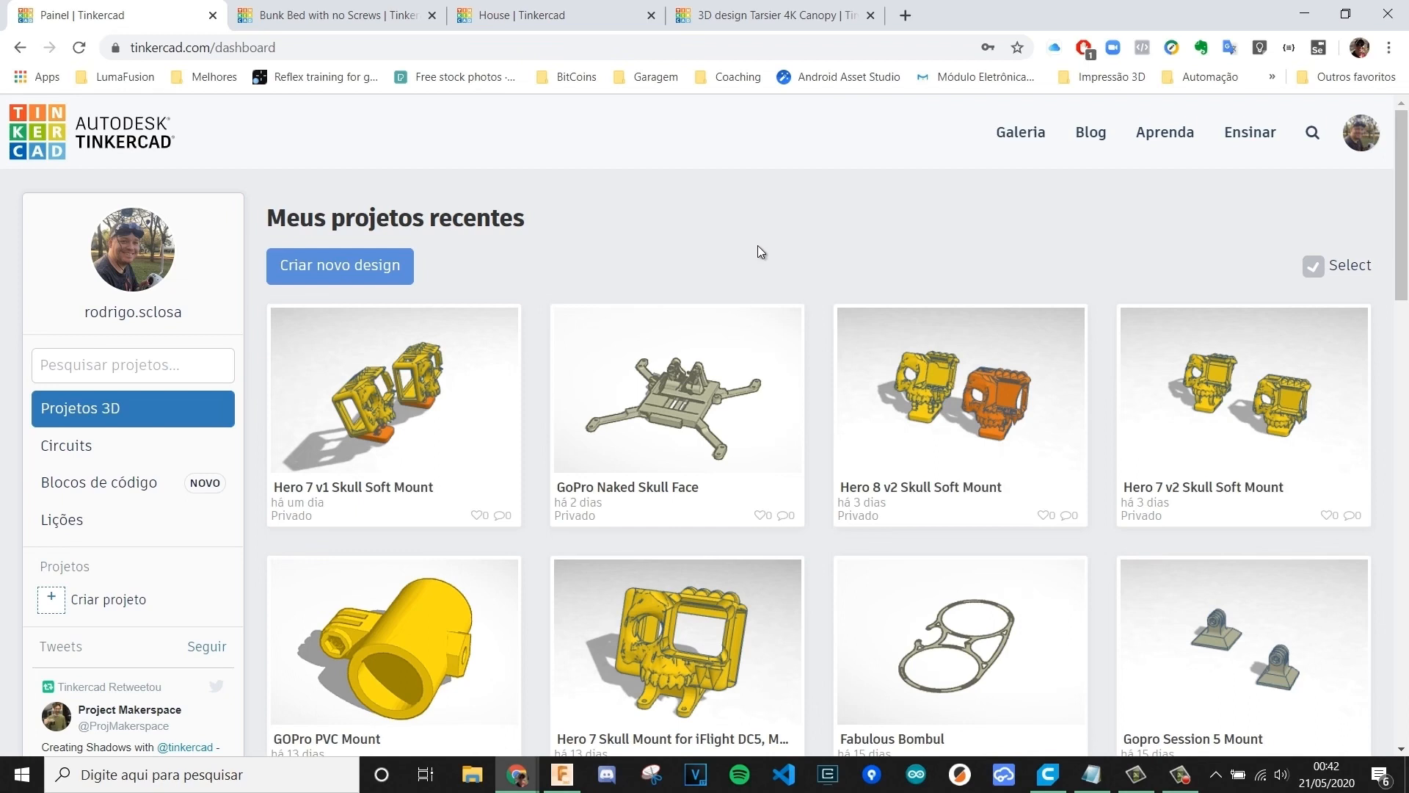
- Create a new 3D design from the dashboard
left_click(345, 265)
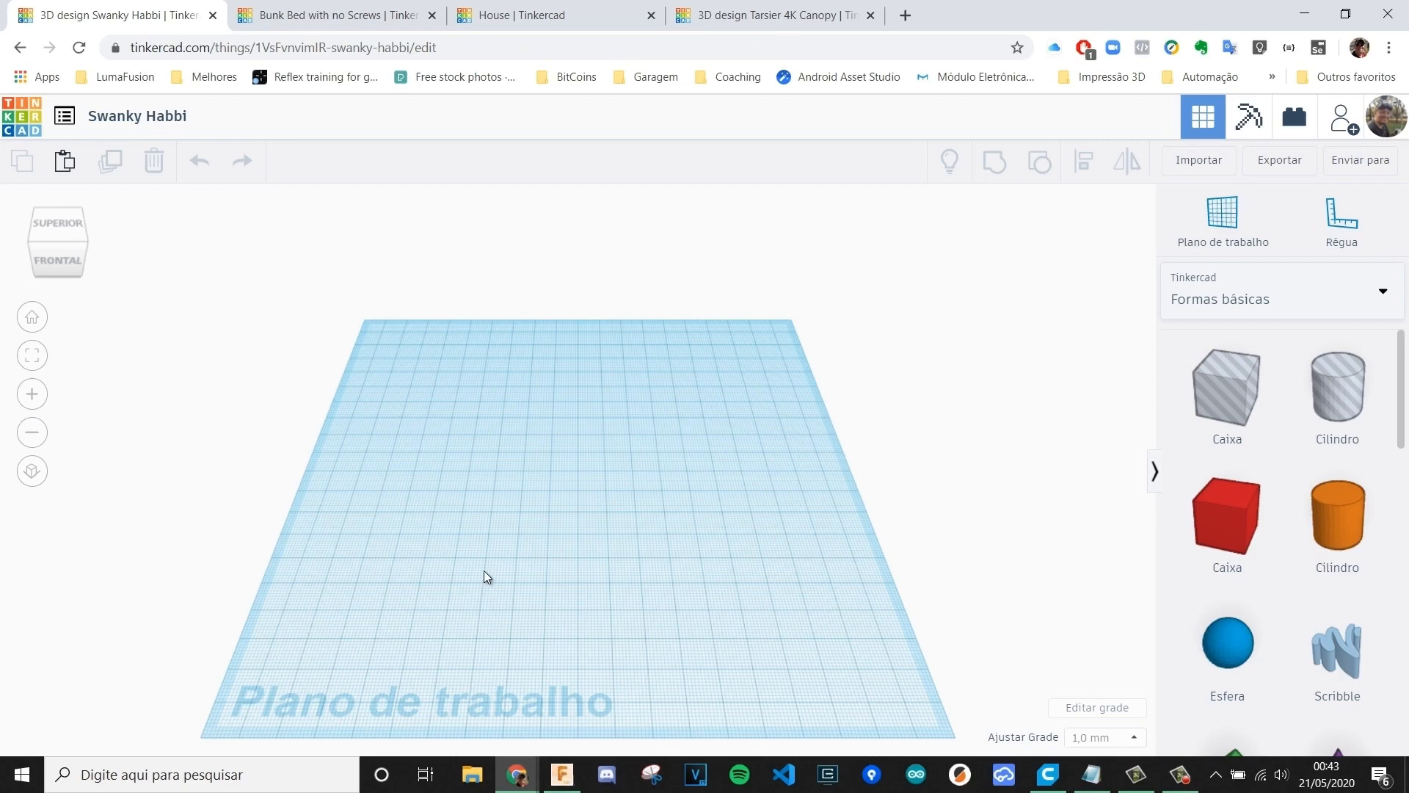
- Examine the empty work plane from several angles, including underneath, top and front, in both perspective and orthographic projection
right_click_drag(483, 570, 307, 512)
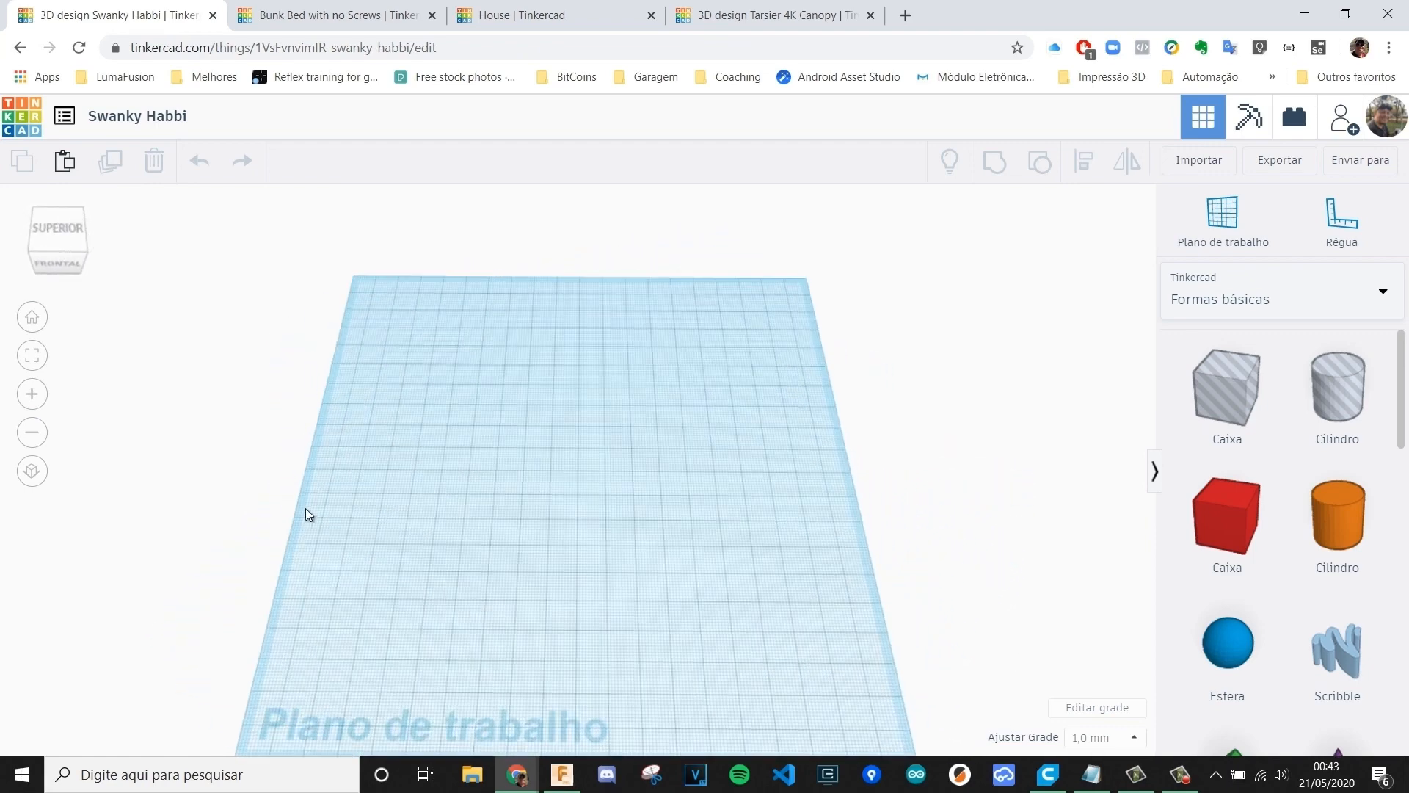
left_click(59, 269)
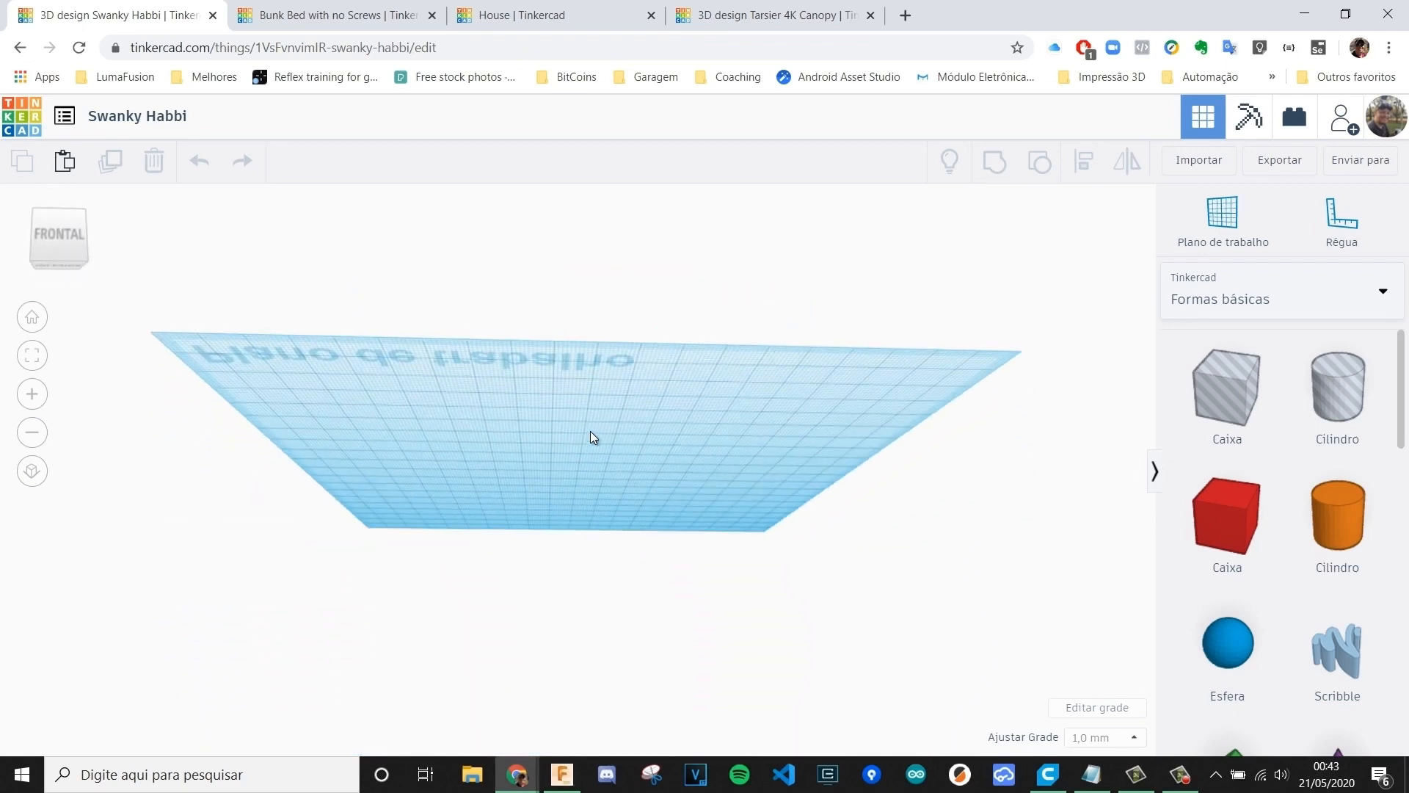
right_click_drag(590, 437, 514, 562)
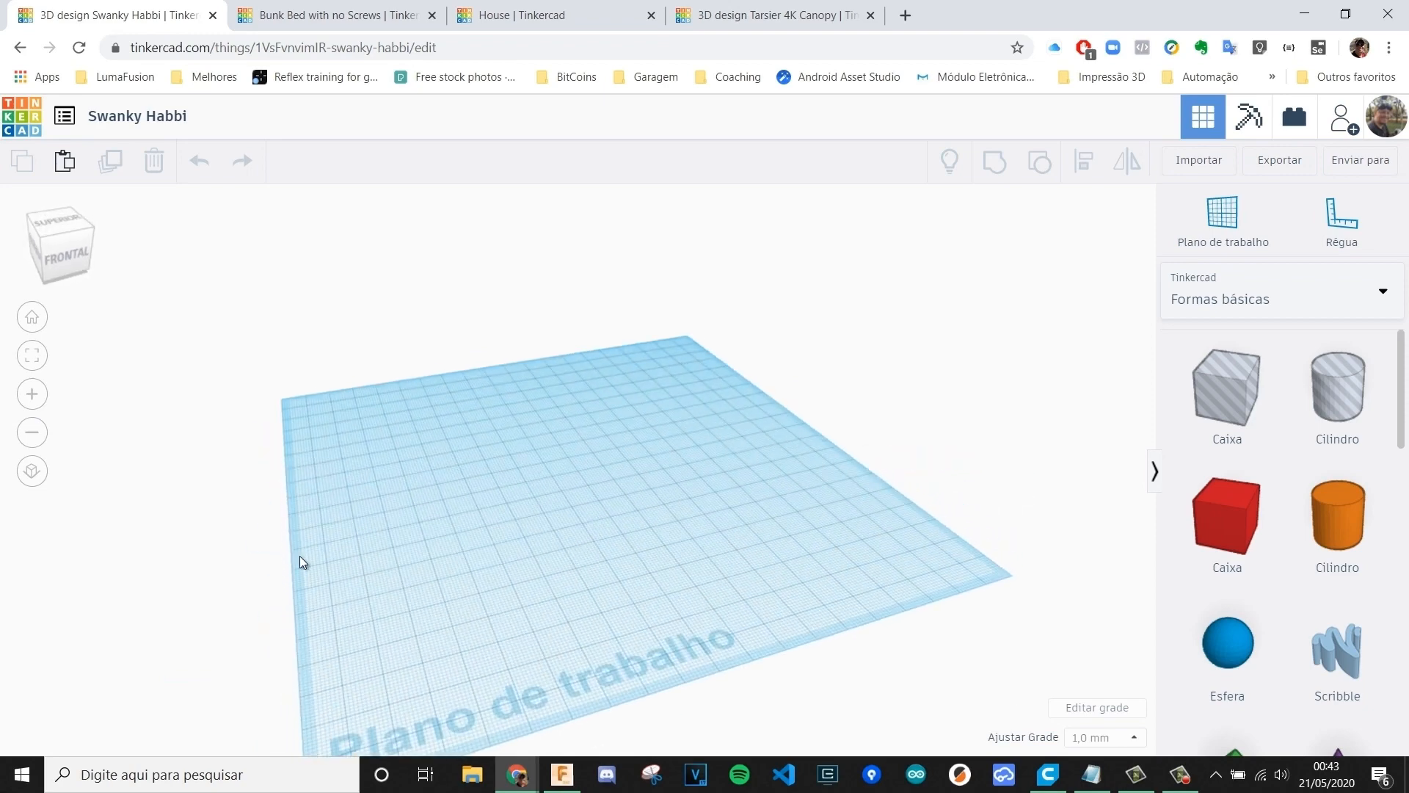
left_click(31, 472)
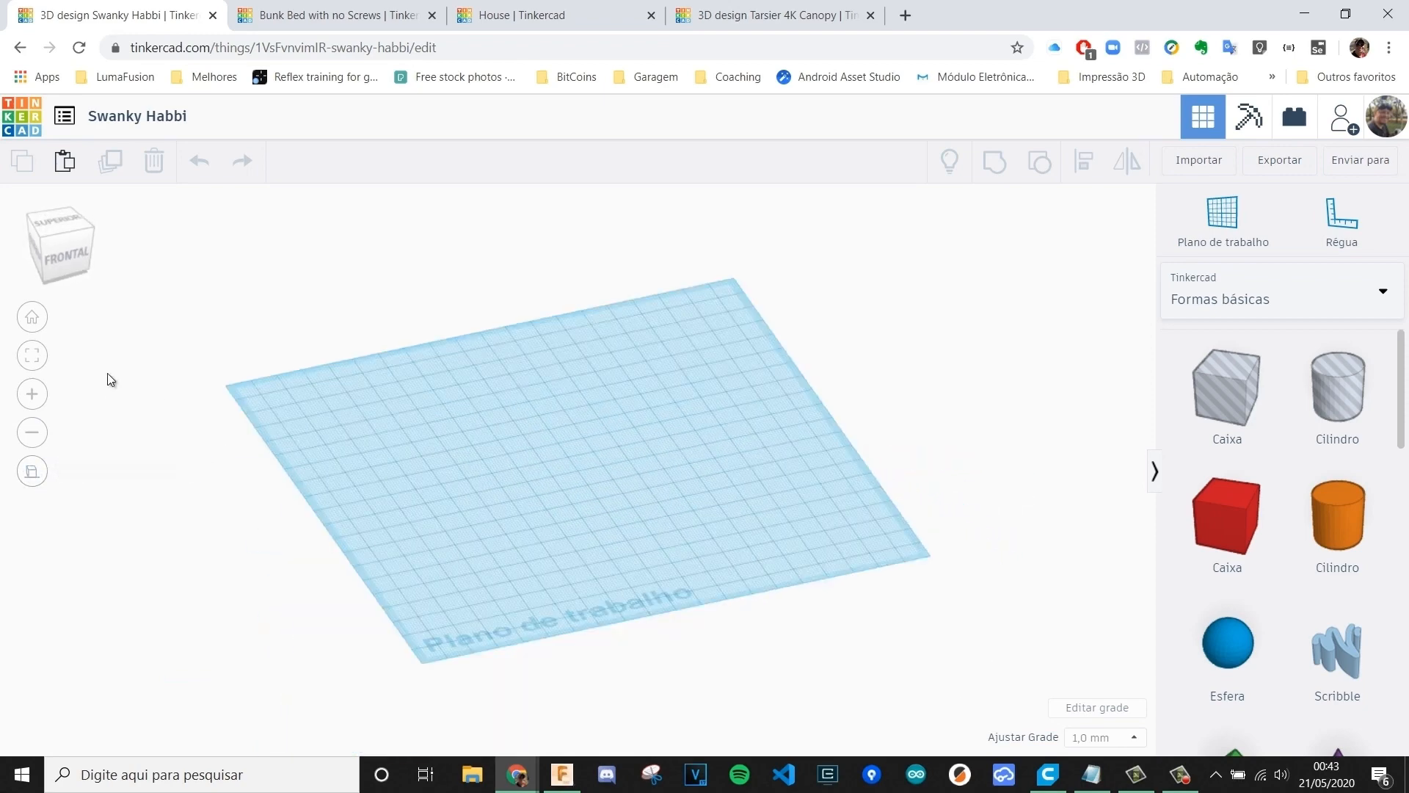
left_click(53, 220)
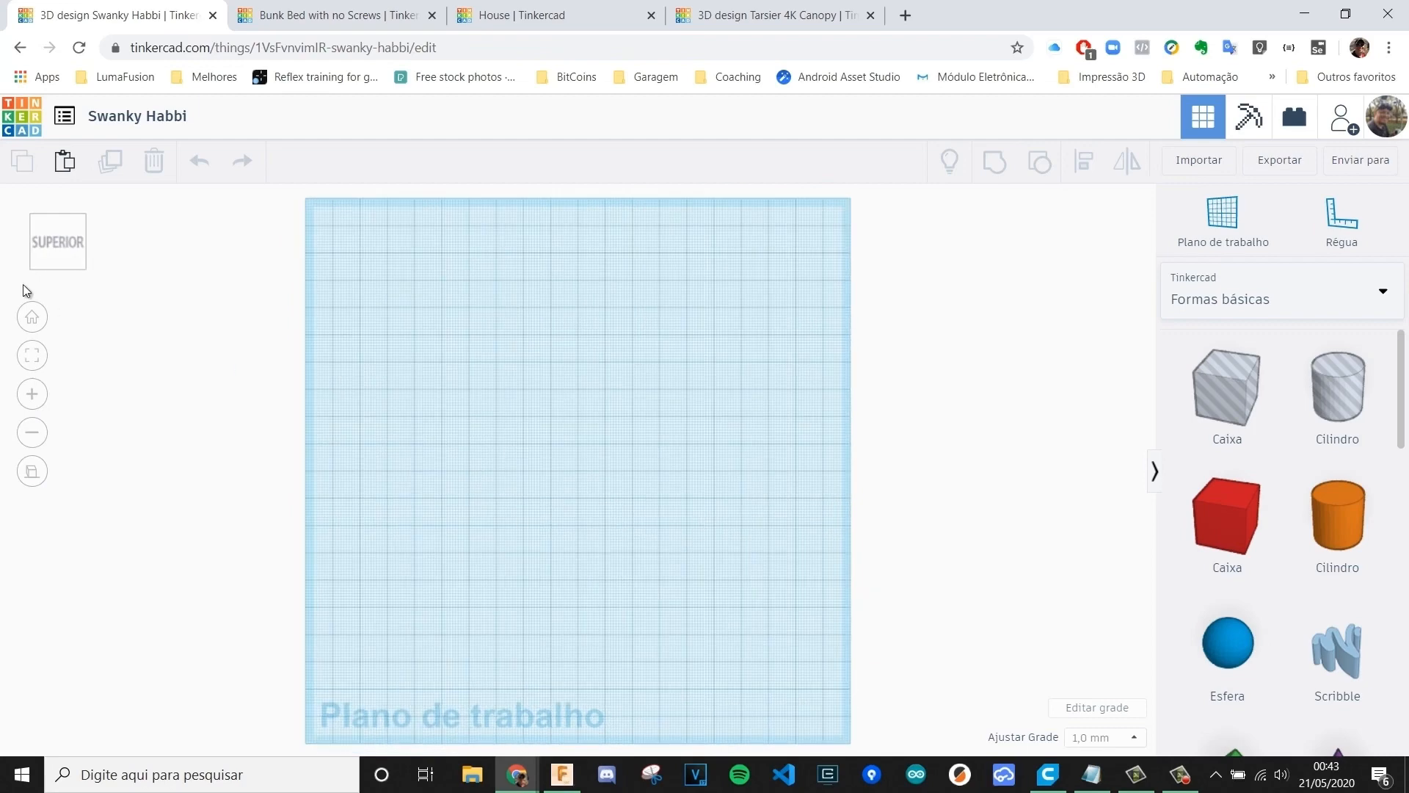
left_click(63, 278)
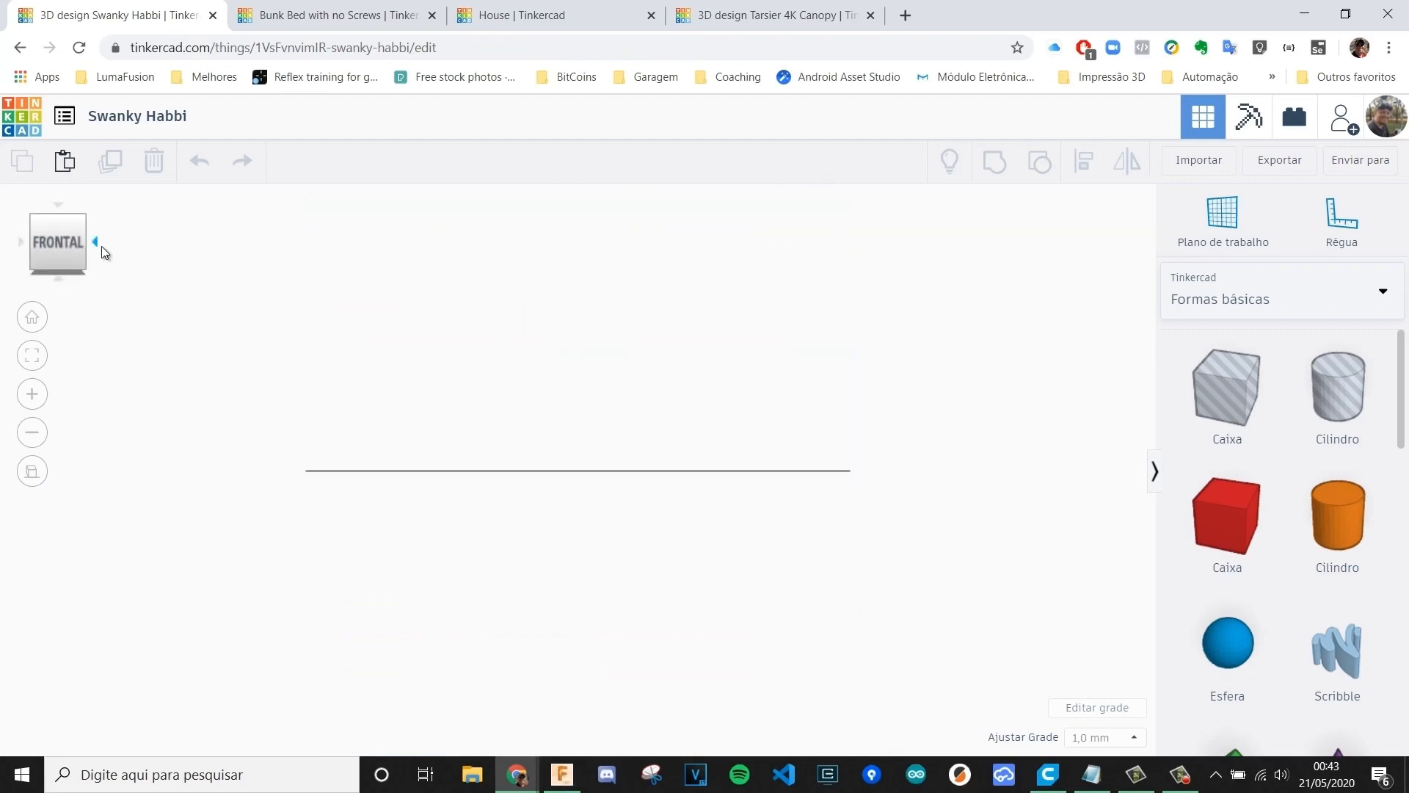
right_click_drag(101, 245, 355, 526)
right_click_drag(658, 557, 618, 535)
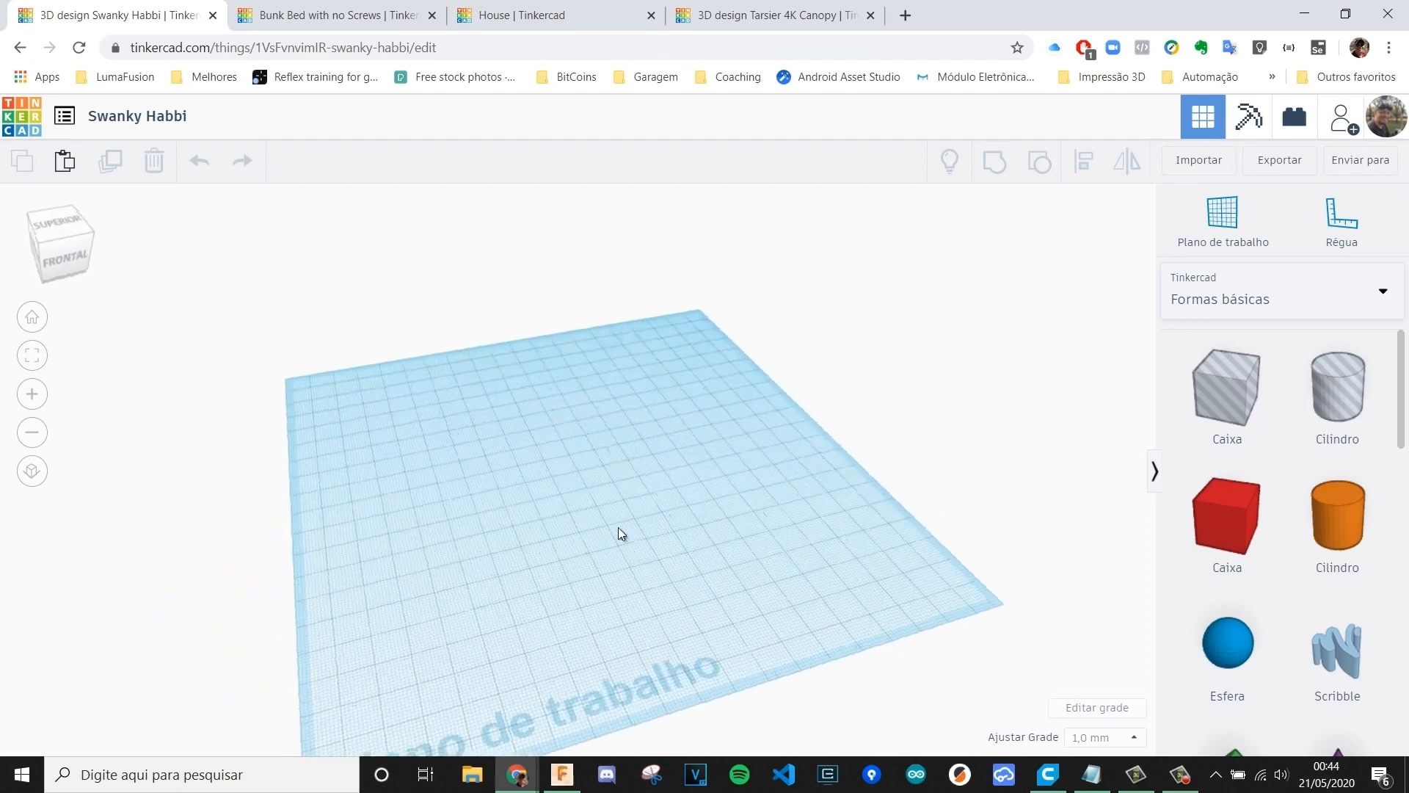
- Inspect the work plane from the top, front, side and bottom using the view cube, and return to the home view
left_click(57, 224)
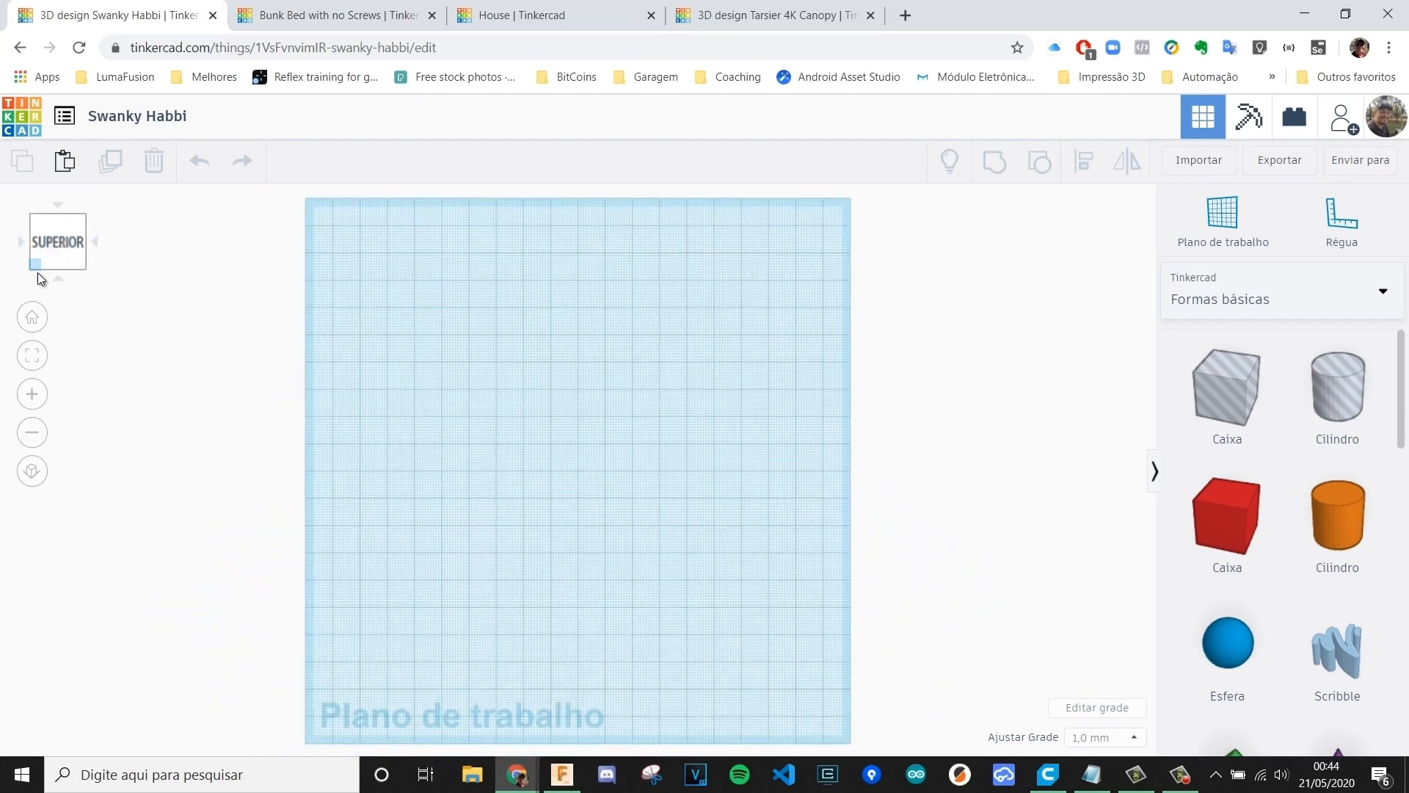
mouse_move(54, 253)
left_mouse_down()
mouse_move(74, 232)
mouse_move(37, 244)
mouse_move(74, 249)
left_mouse_up()
left_click(74, 249)
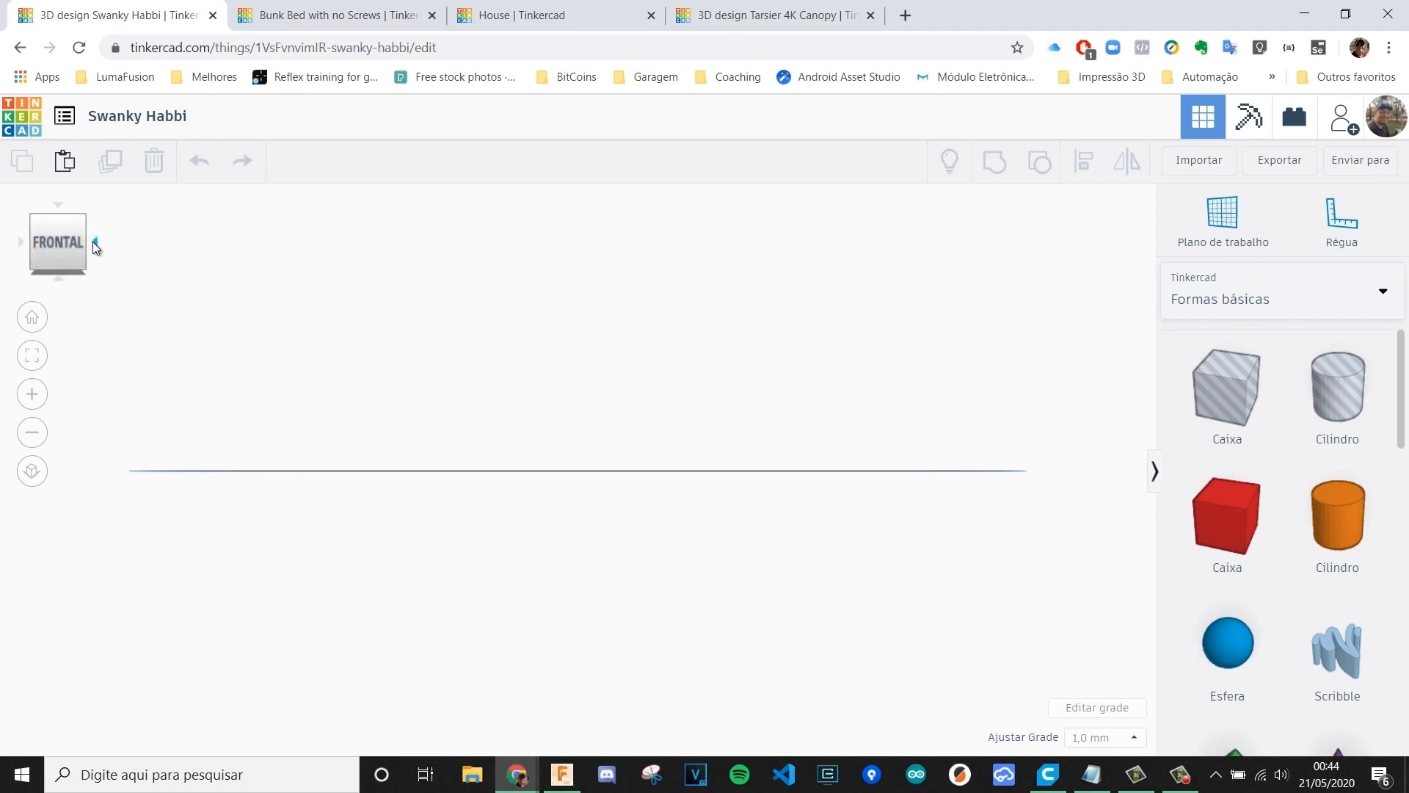
left_click(93, 241)
left_click(95, 245)
left_click(62, 280)
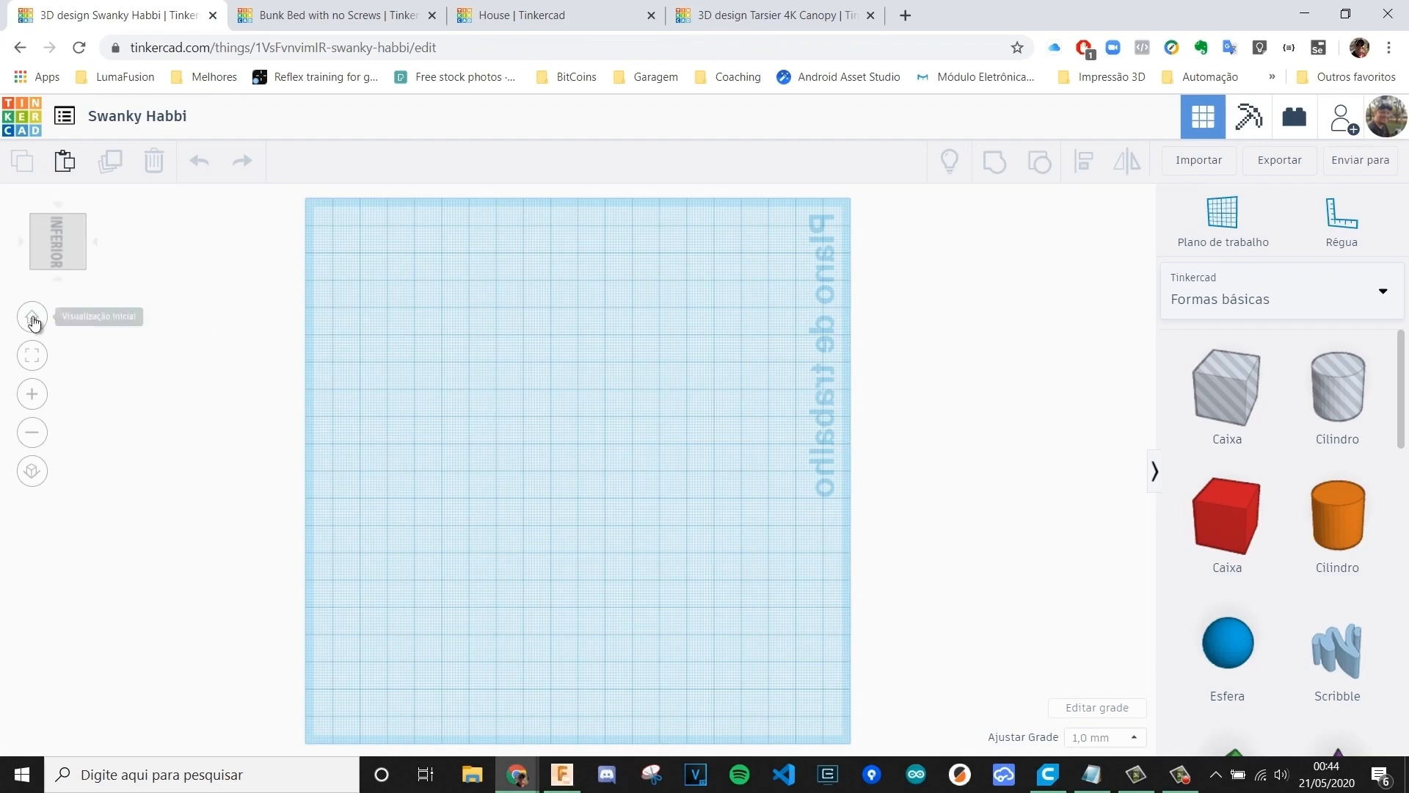
left_click(32, 319)
right_click_drag(540, 547, 503, 541)
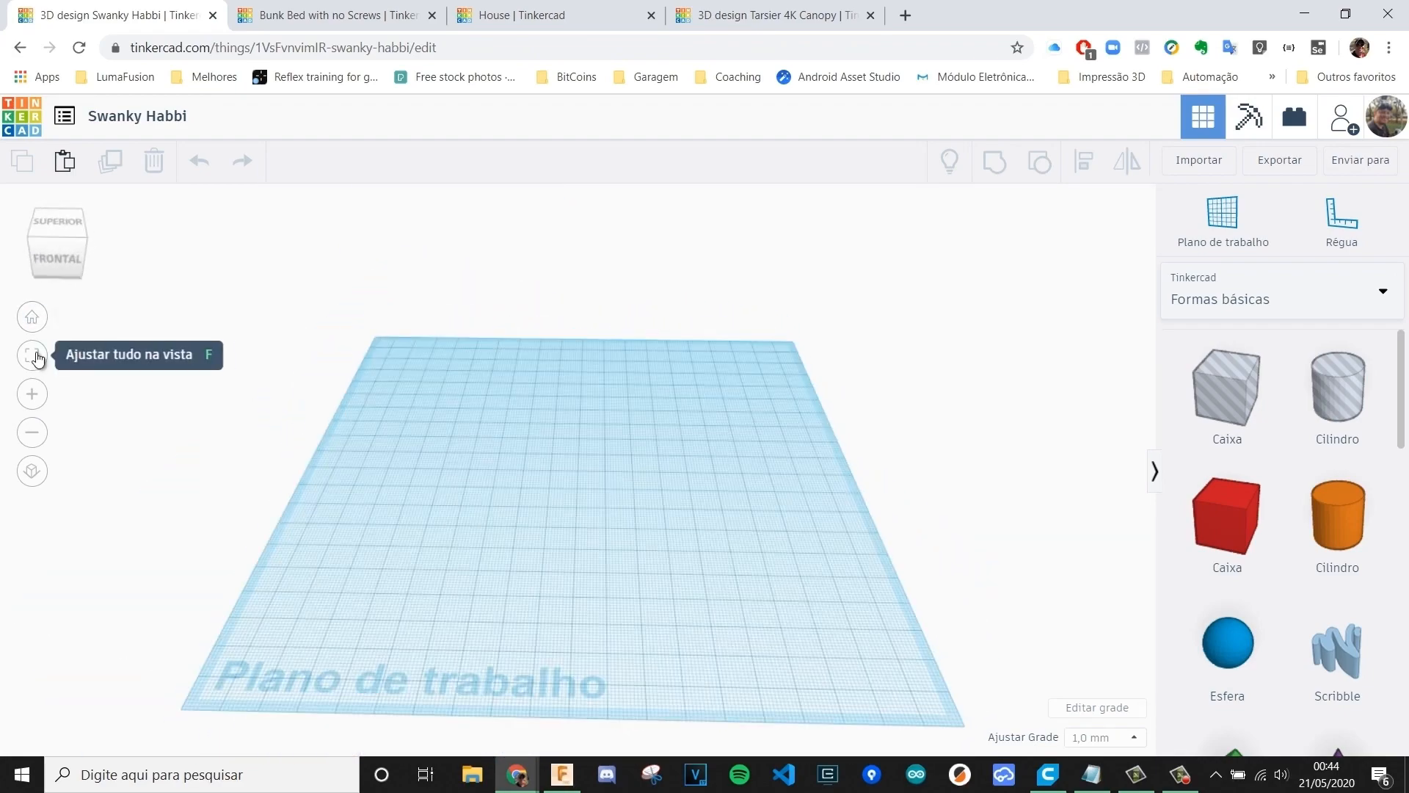
- Demonstrate fitting the work plane in view and zooming in and out on it
right_click_drag(508, 518, 544, 518)
scroll(544, 518, "down", 5)
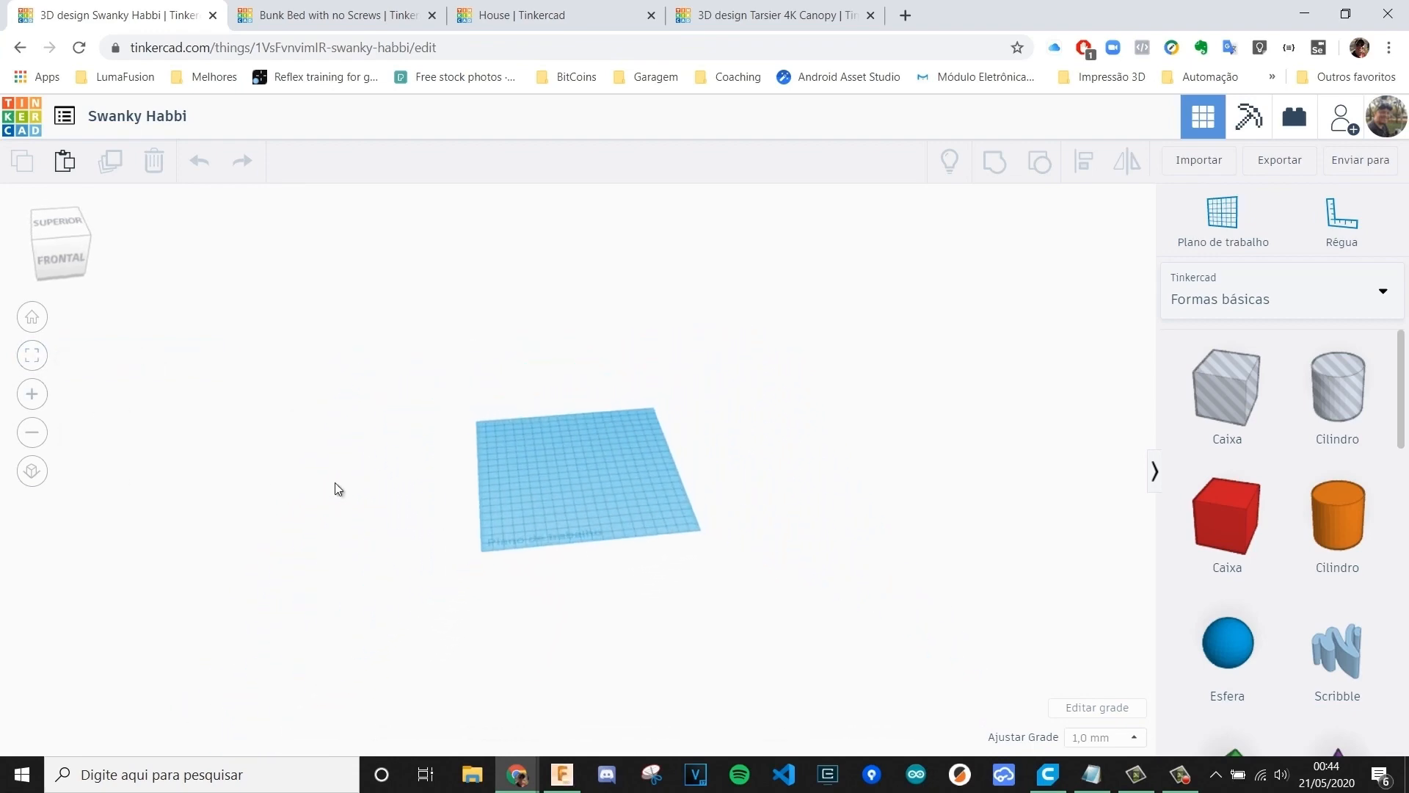
scroll(588, 490, "up", 5)
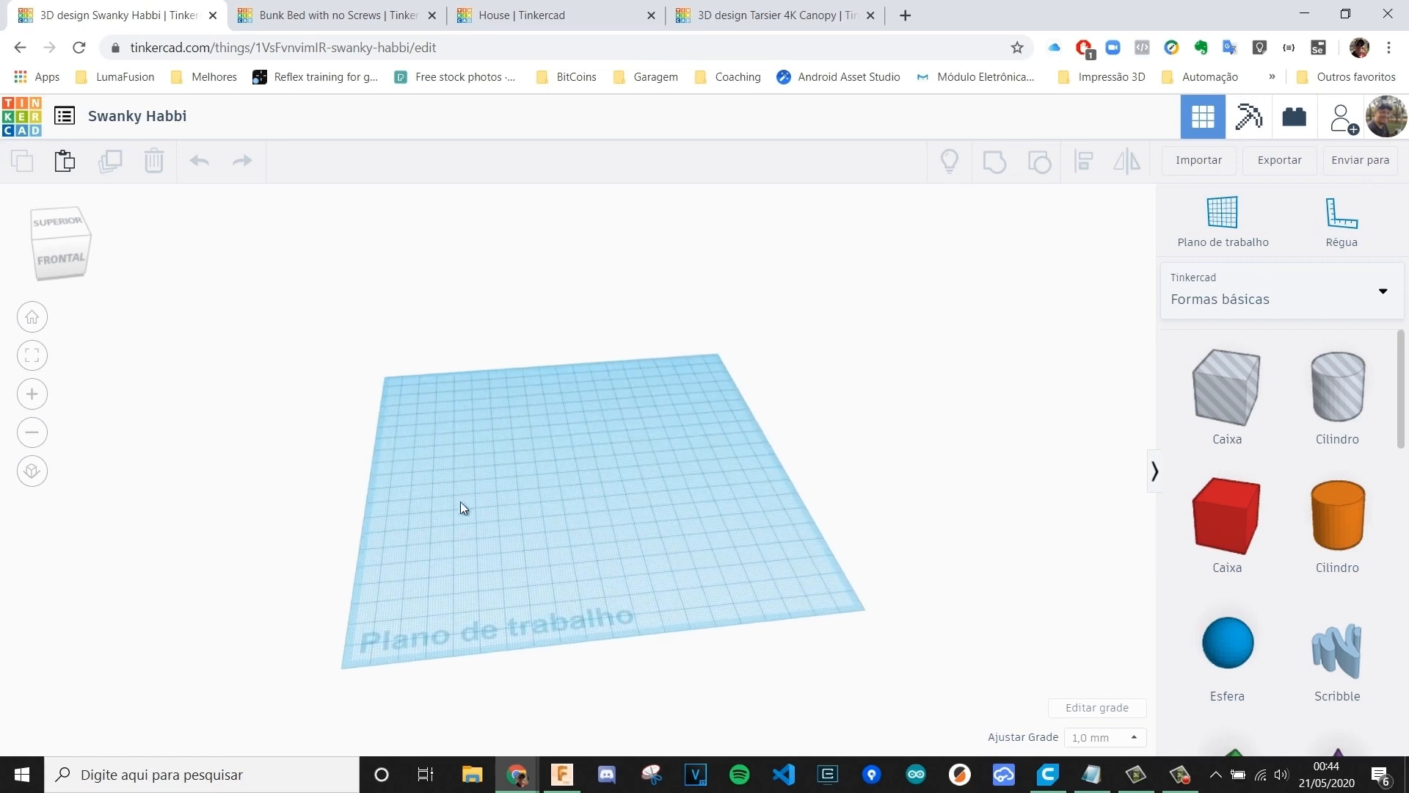
scroll(609, 490, "up", 3)
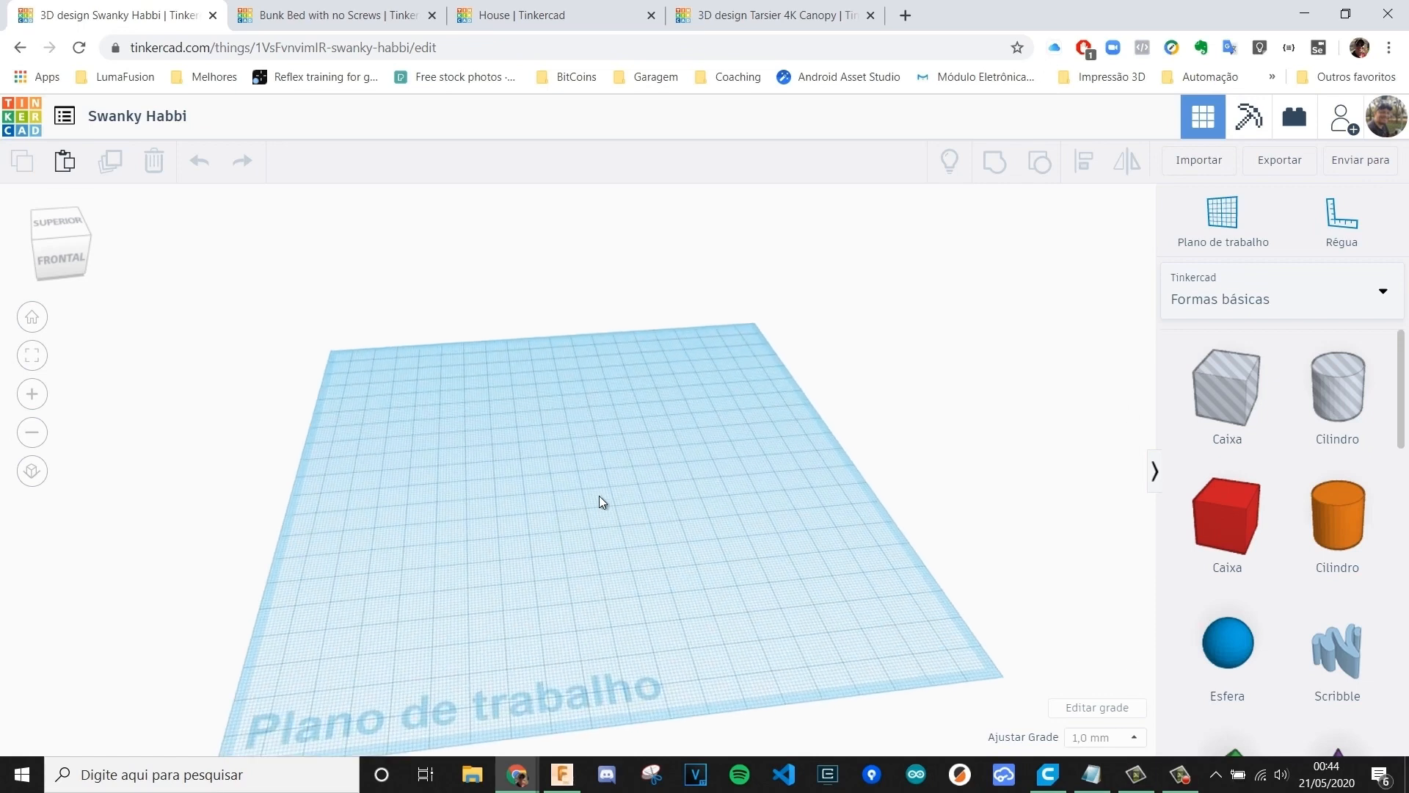
left_click(34, 395)
left_click(35, 434)
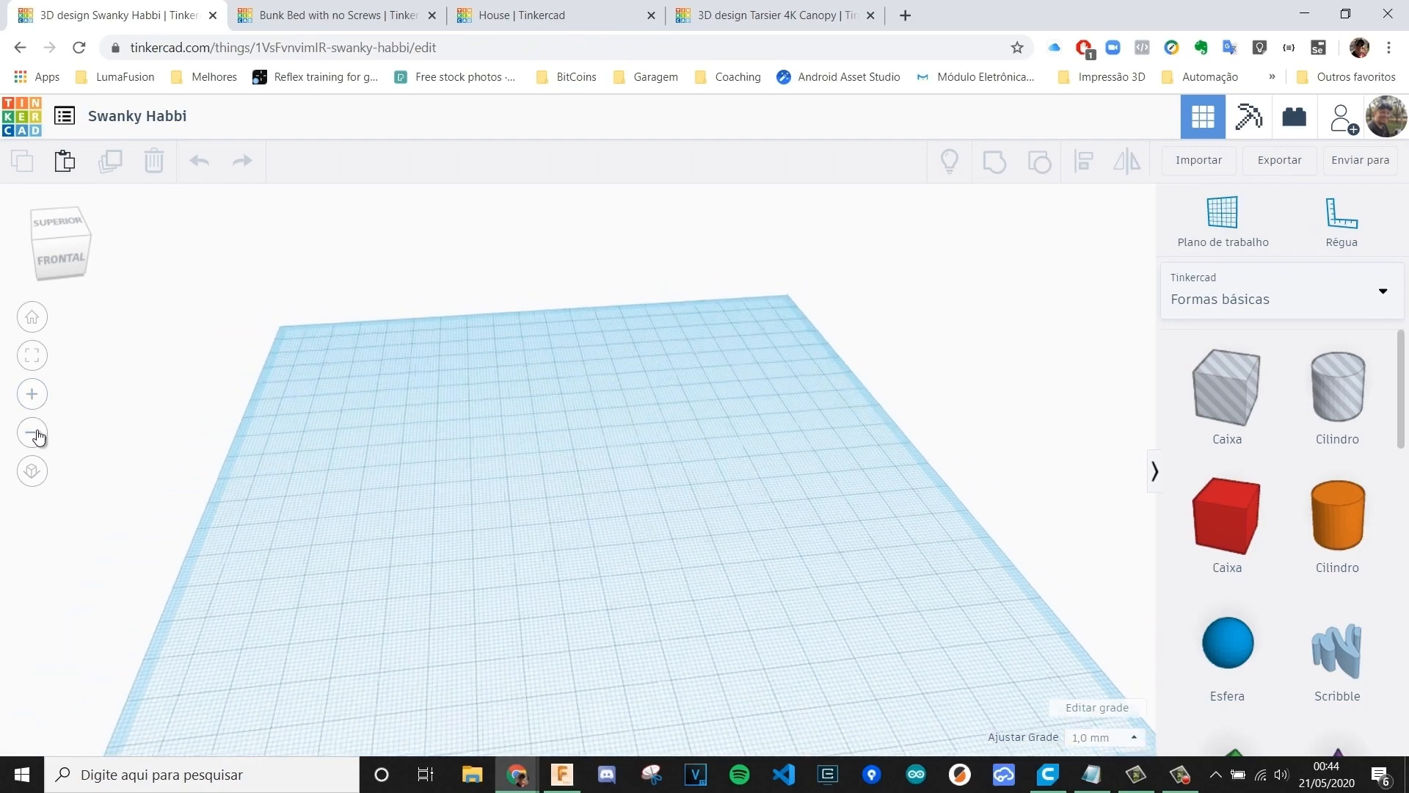
scroll(593, 536, "down", 1)
scroll(593, 535, "up", 3)
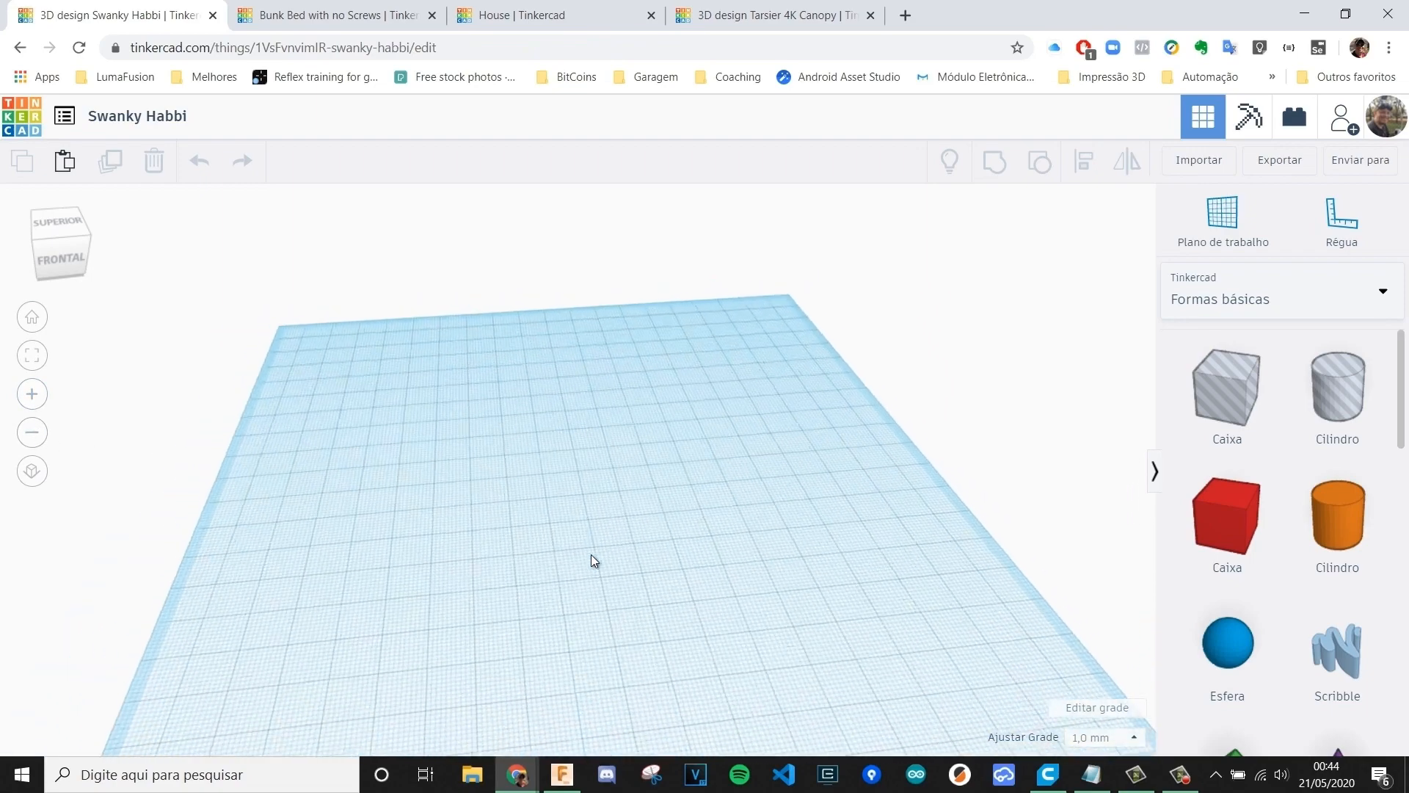
scroll(595, 535, "down", 3)
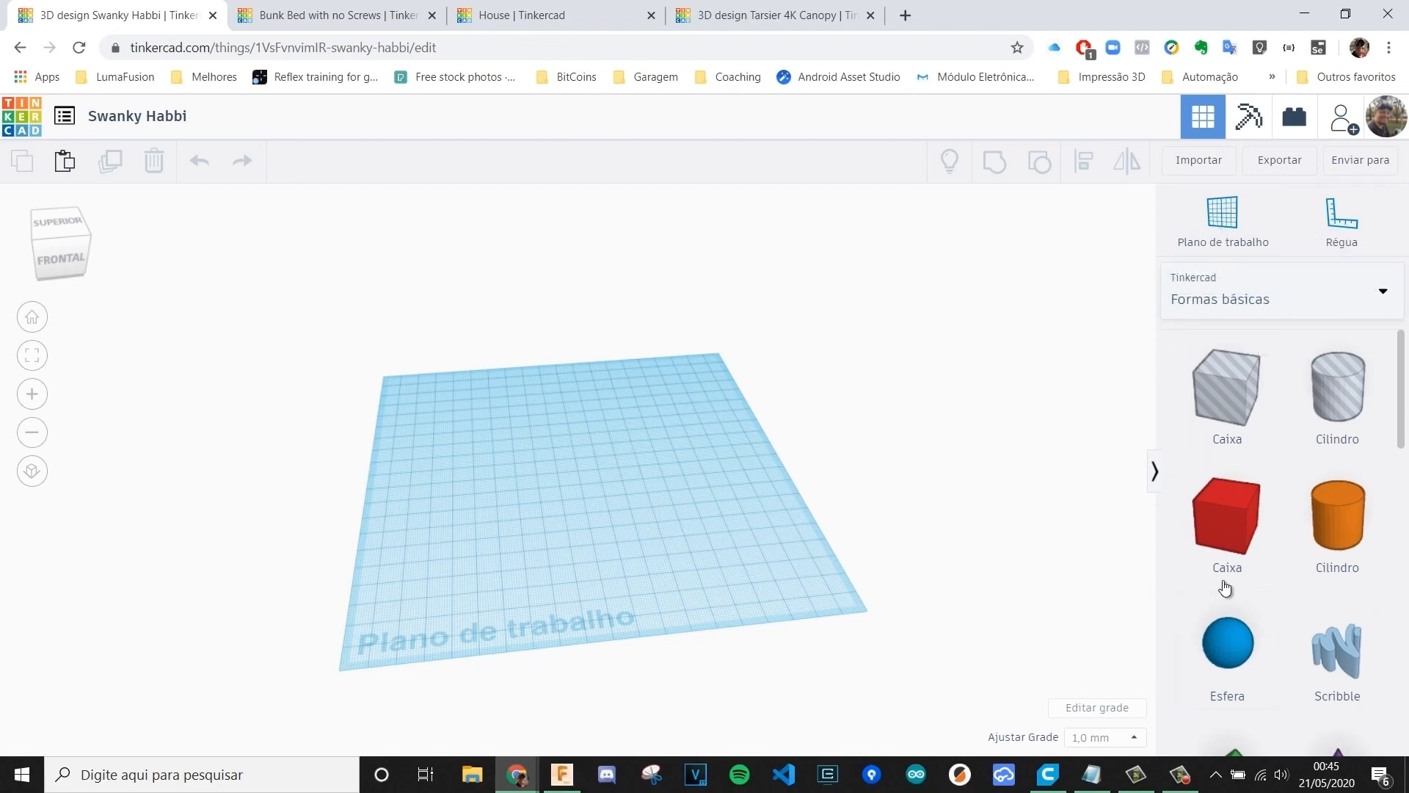
- Look through the basic shapes (Formas básicas) and the list of available shape categories
scroll(1250, 530, "down", 1)
scroll(1249, 529, "down", 3)
scroll(1248, 514, "up", 3)
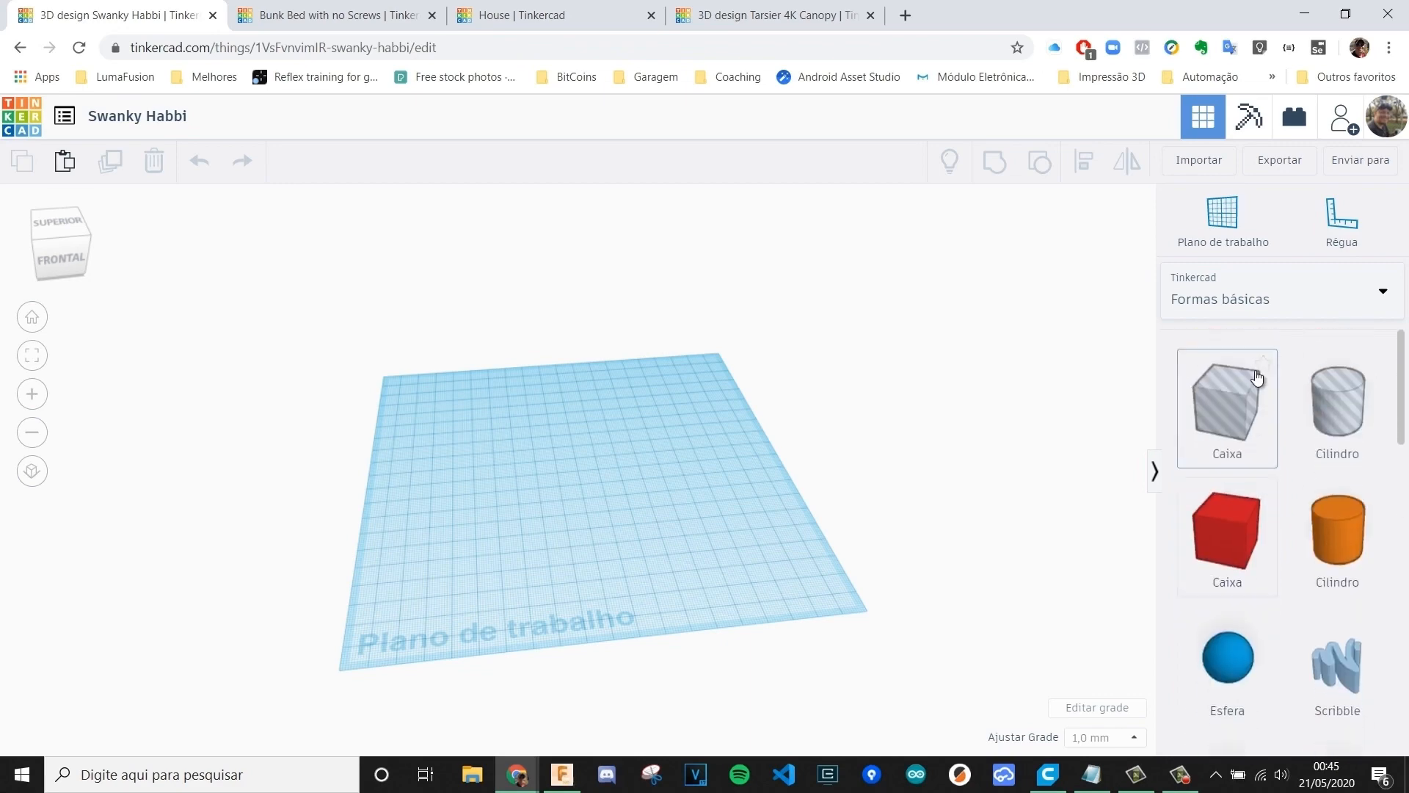
left_click(1261, 302)
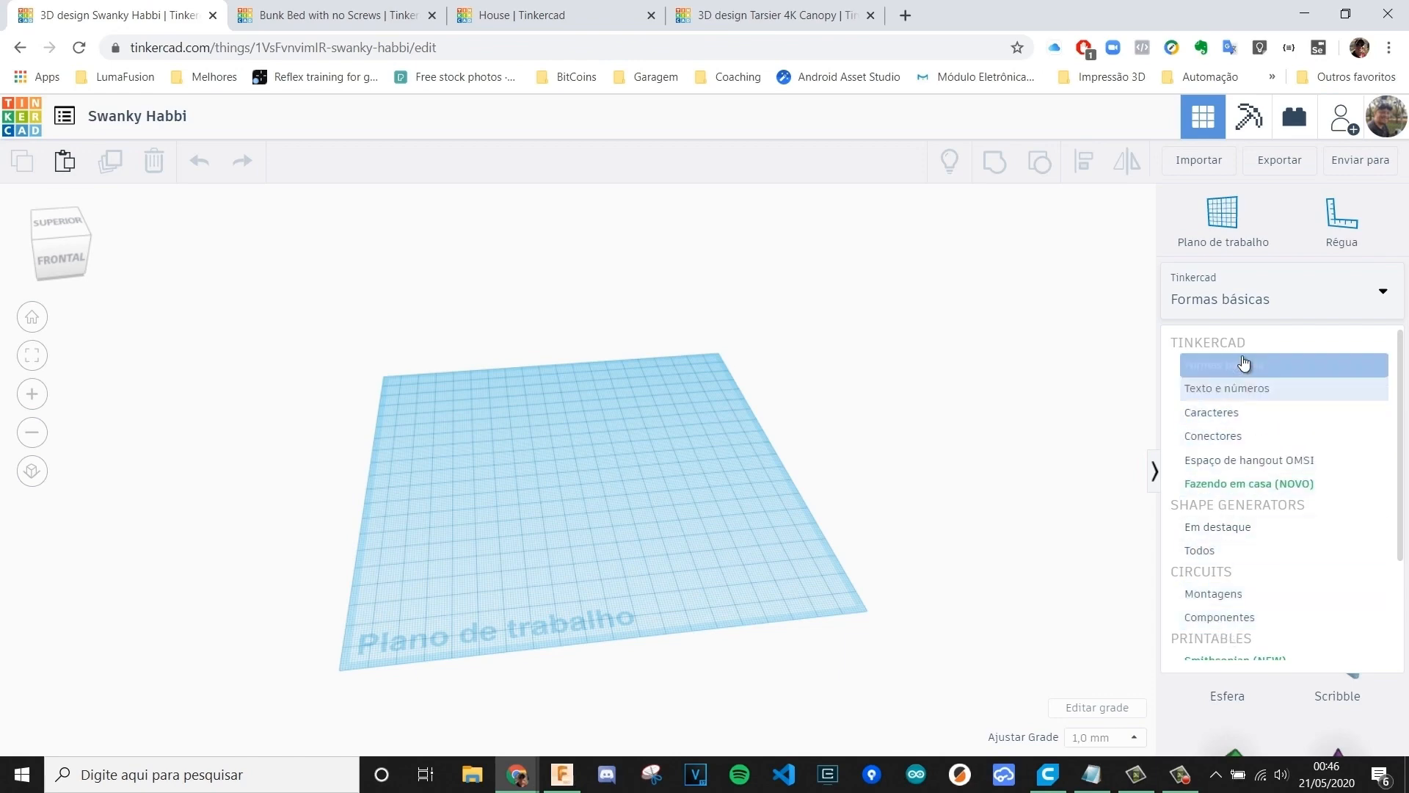
left_click(1255, 298)
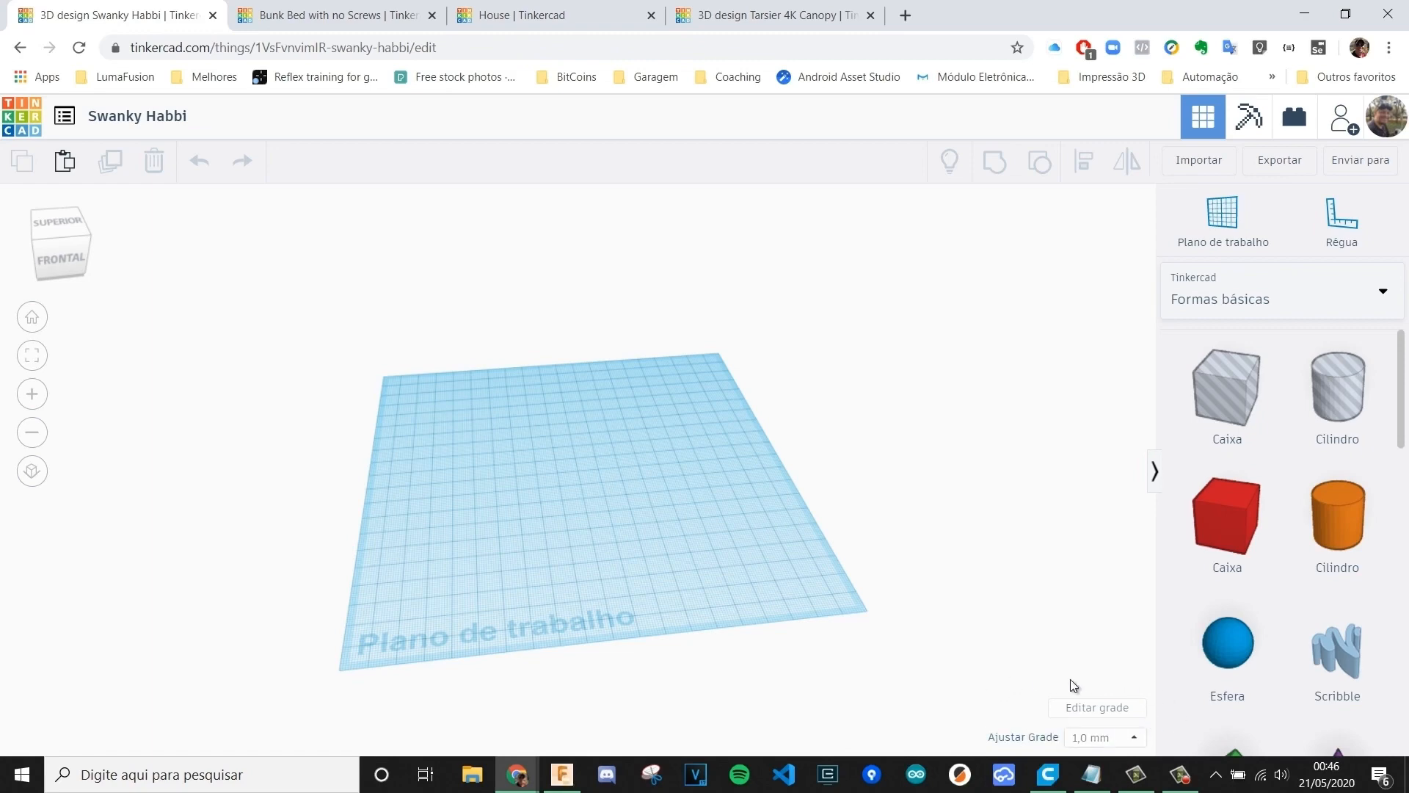
- Review the available snap grid (Ajustar Grade) increments without changing the setting
right_click_drag(741, 627, 654, 575)
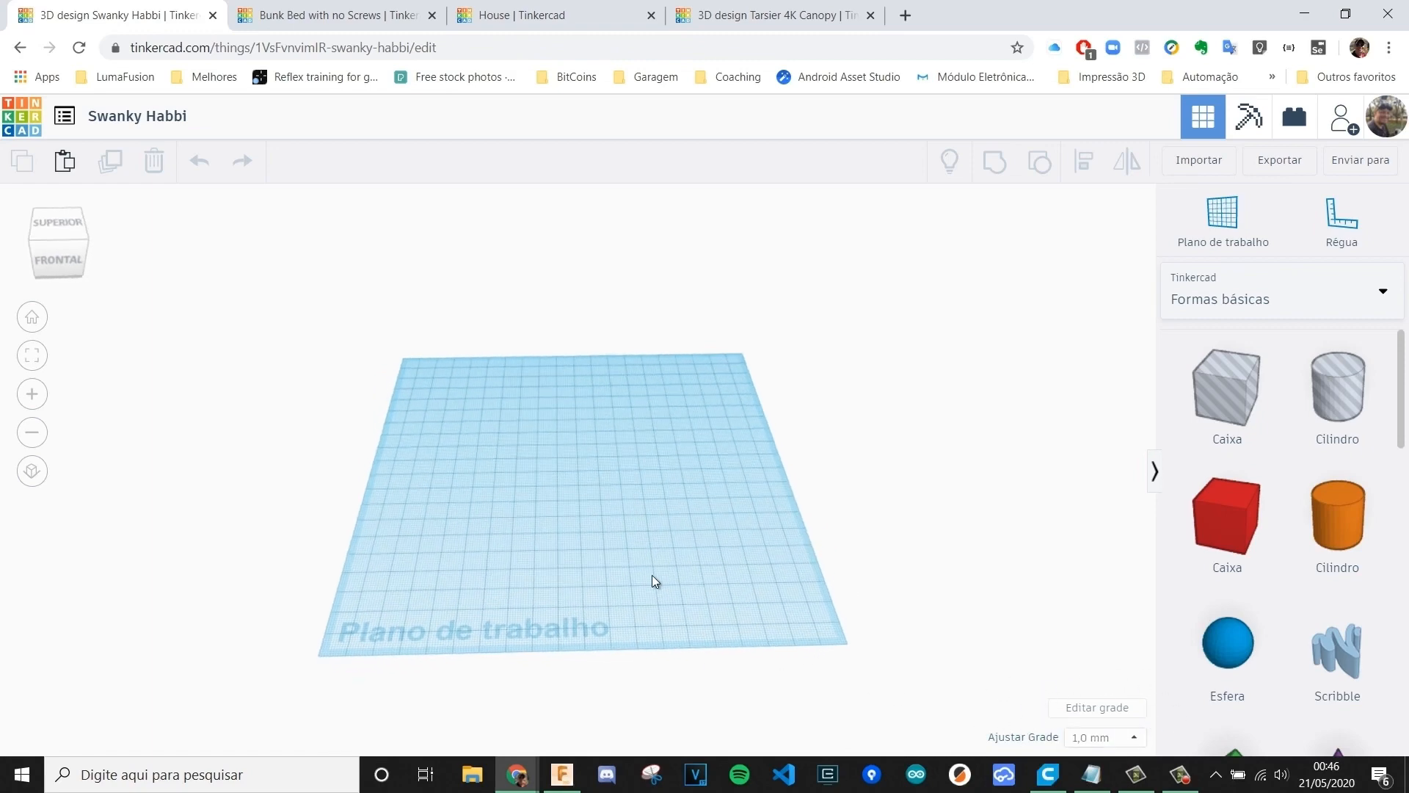
scroll(623, 595, "up", 5)
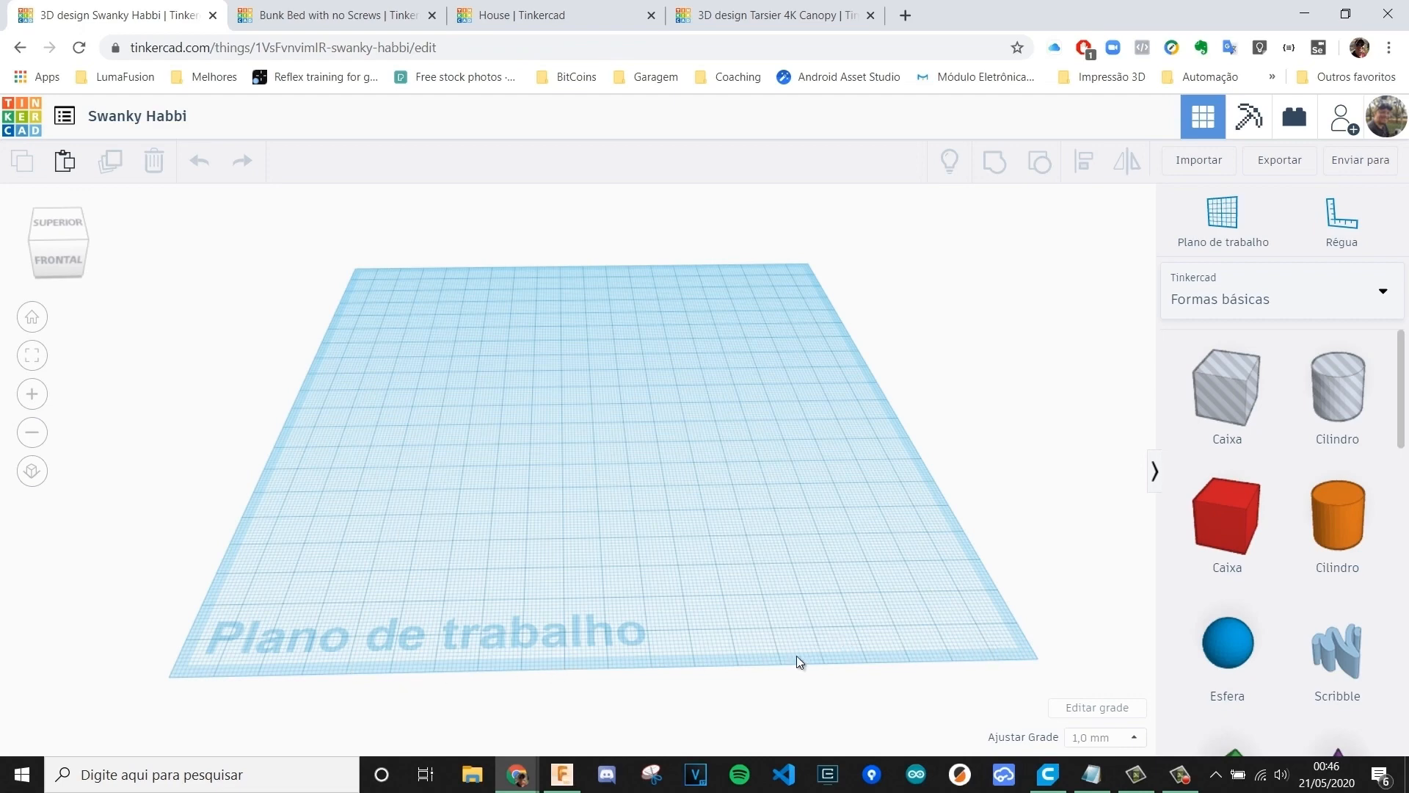
left_click(1104, 737)
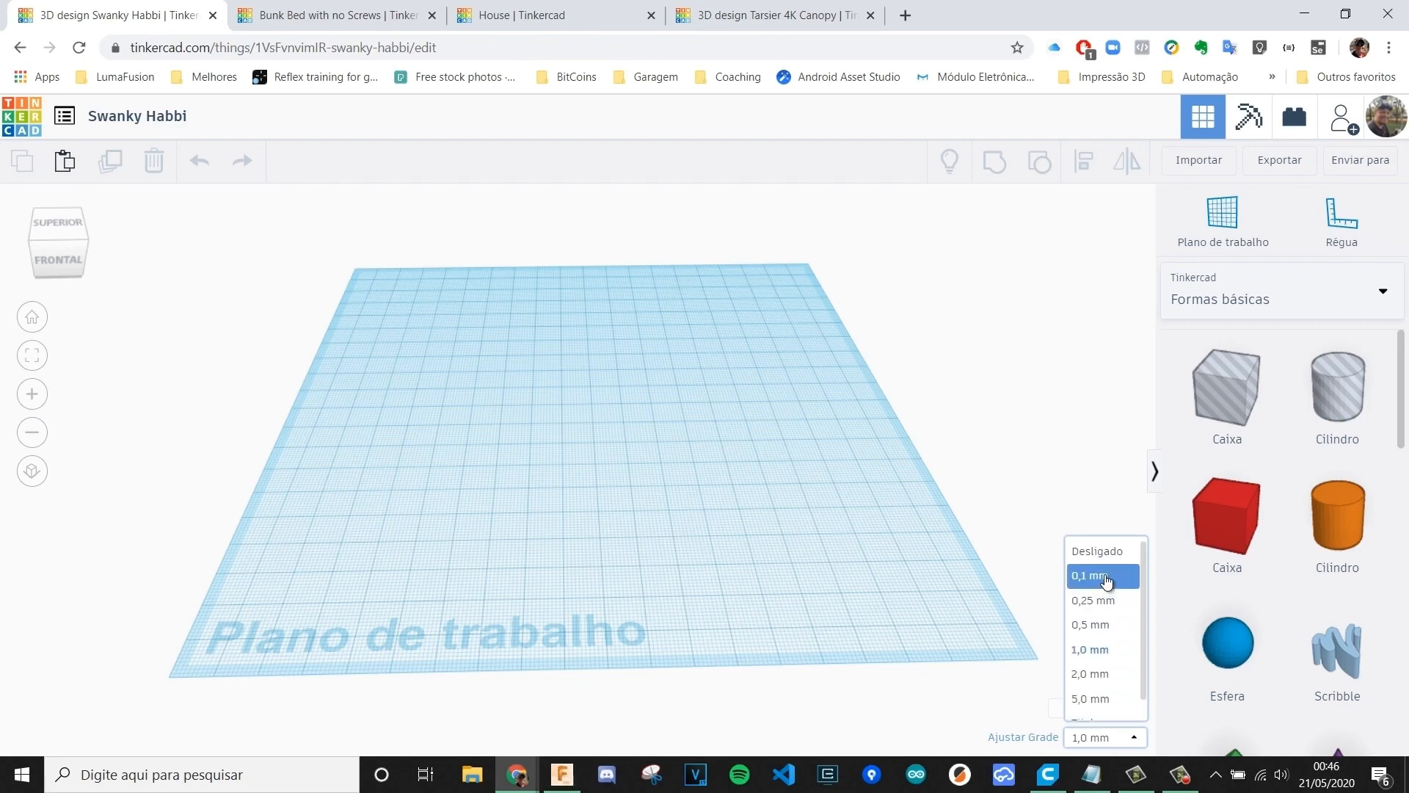
scroll(1111, 699, "down", 1)
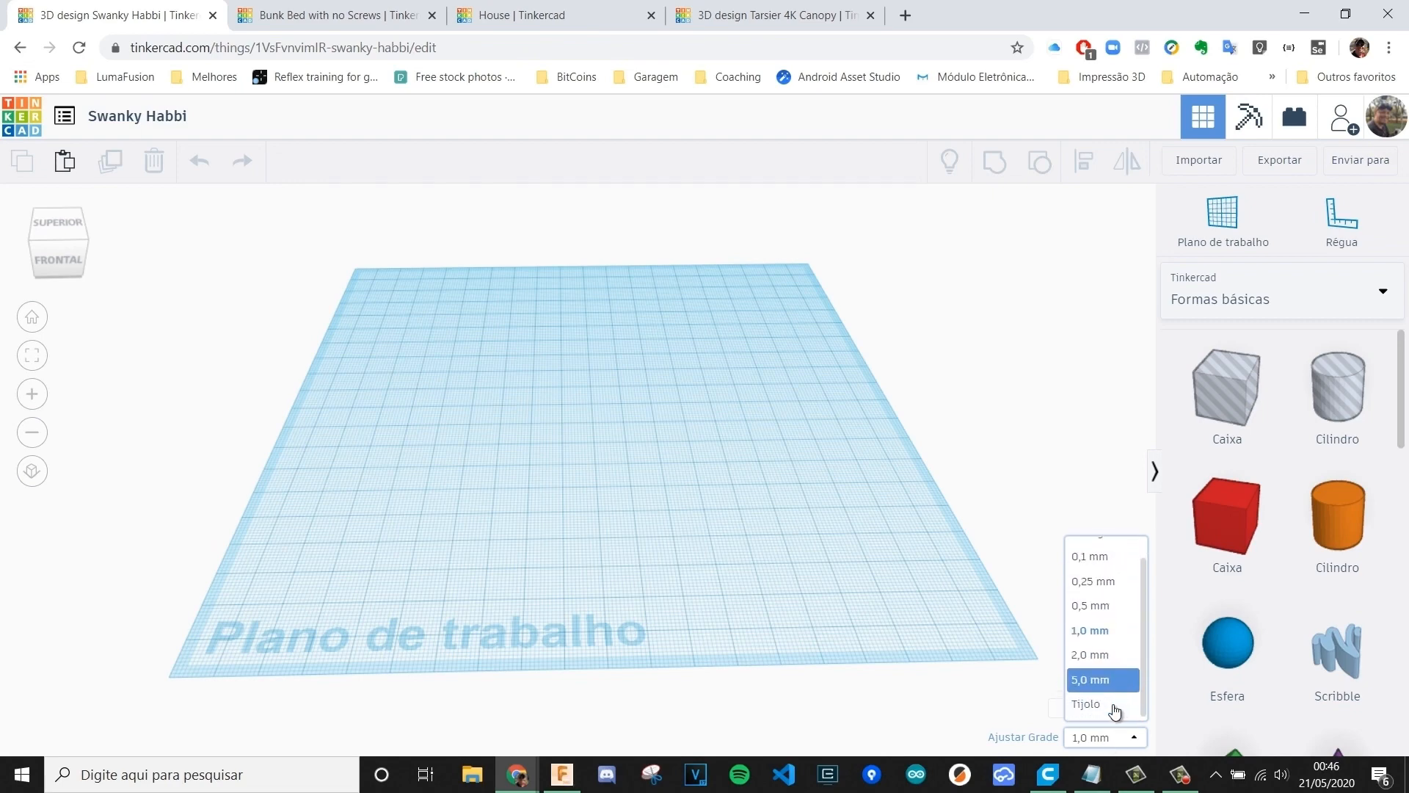
scroll(1101, 569, "up", 1)
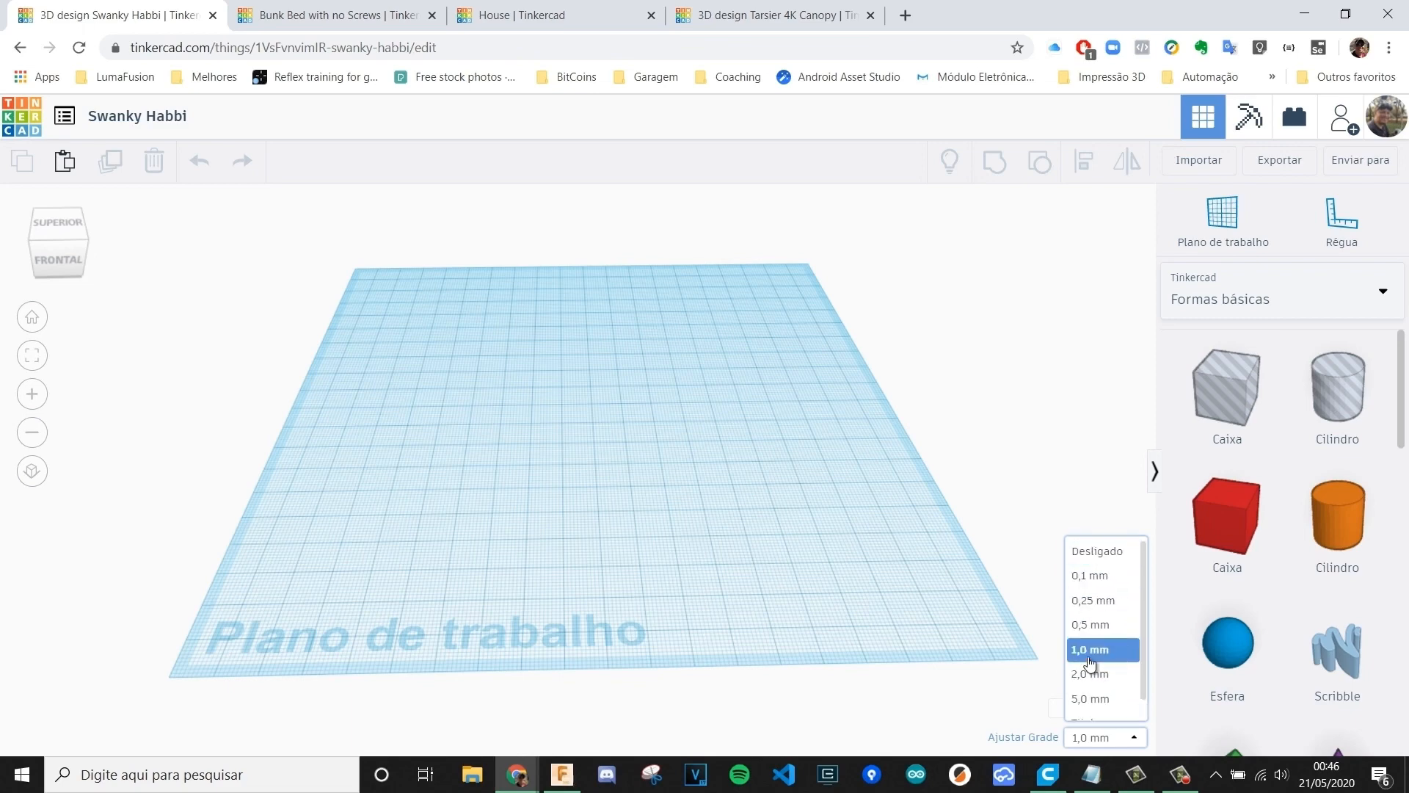
left_click(1084, 717)
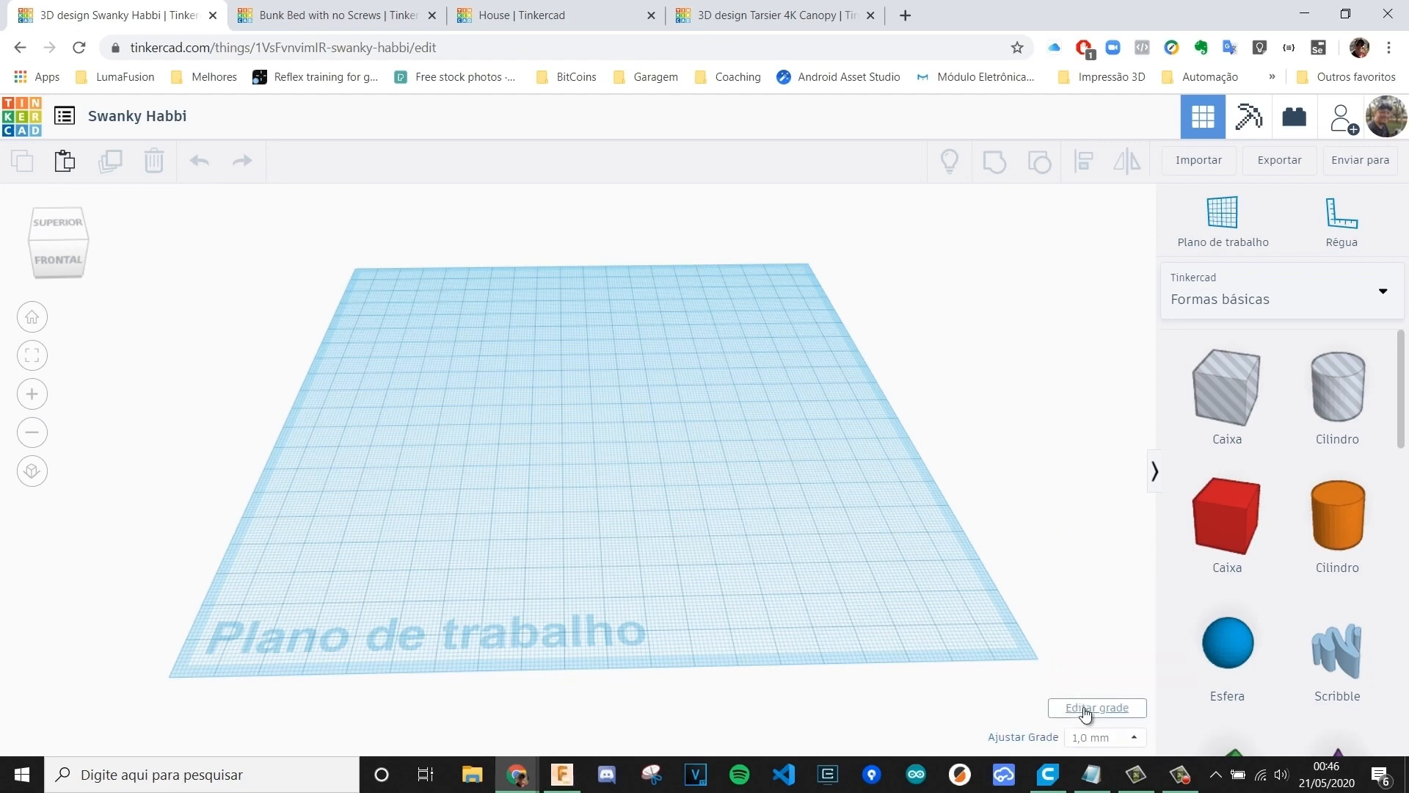
- Open the grid properties and review the available units and the printer presets (Predefinições)
left_click(1097, 708)
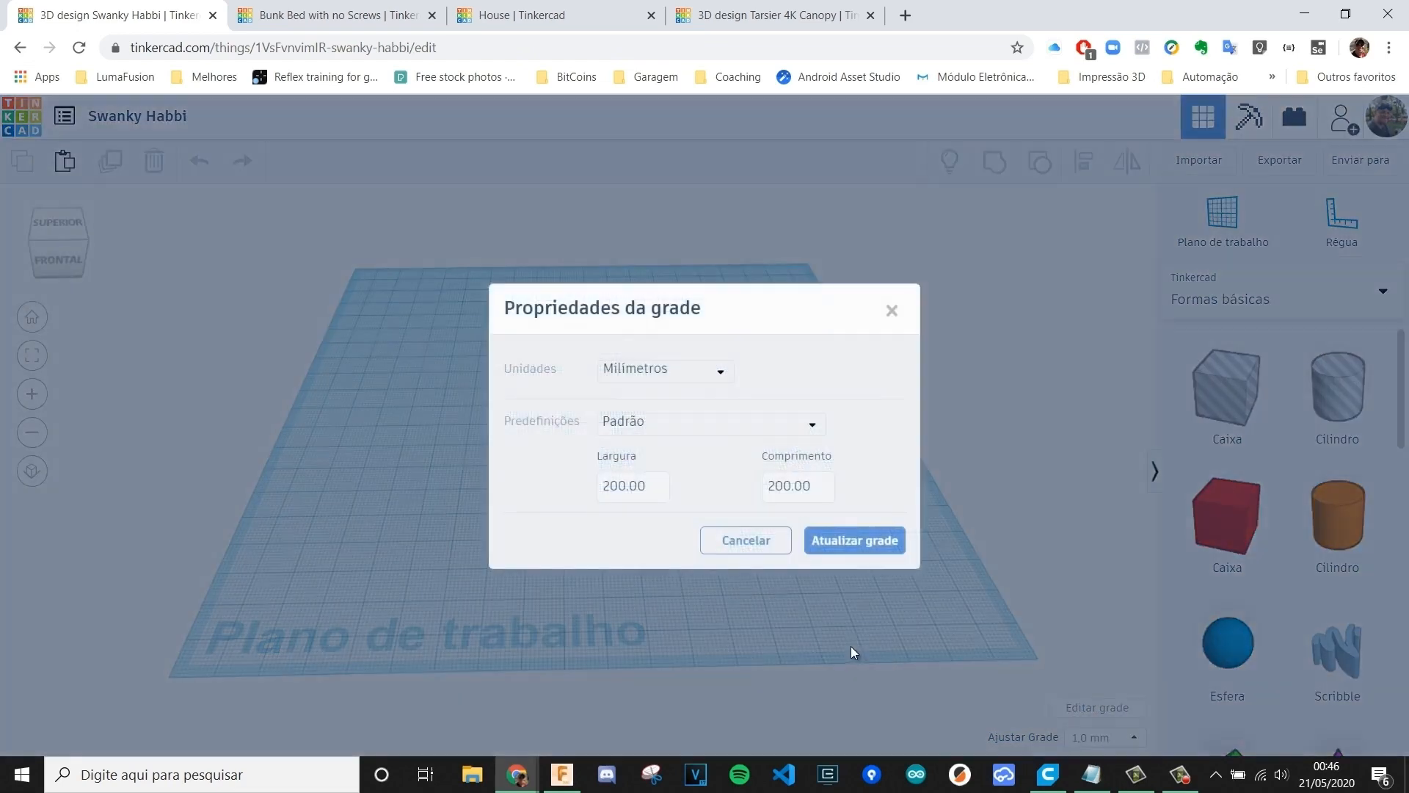
left_click(702, 376)
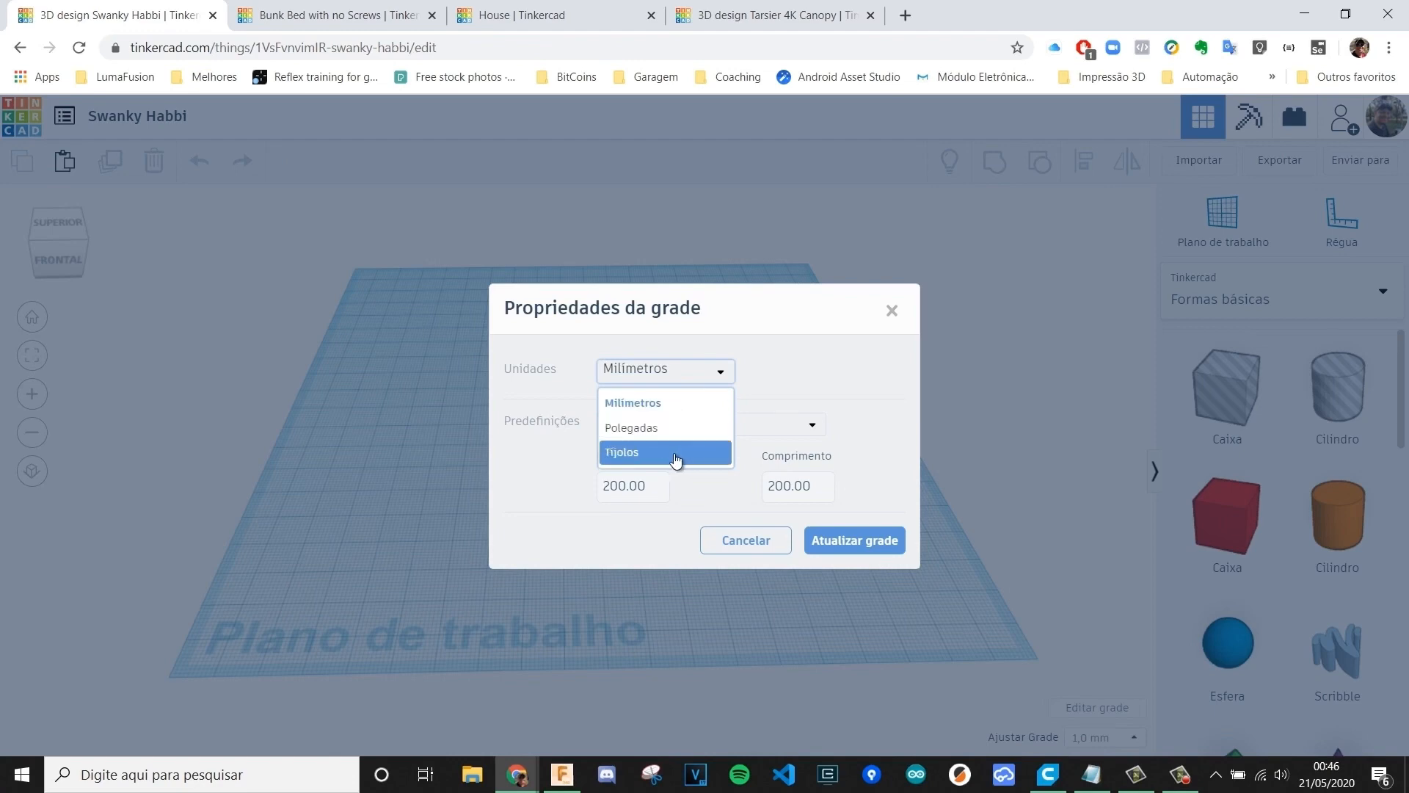
left_click(723, 426)
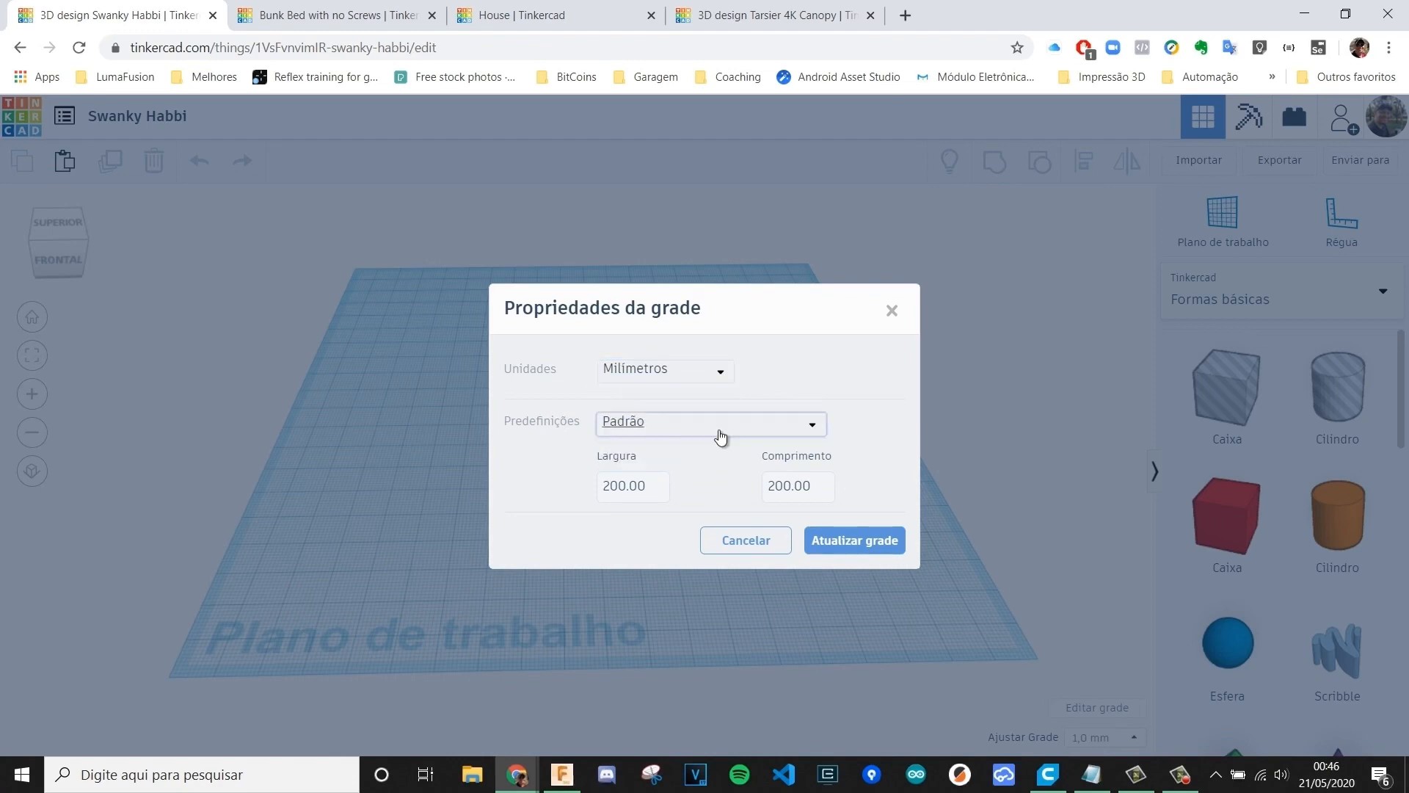
scroll(723, 554, "down", 3)
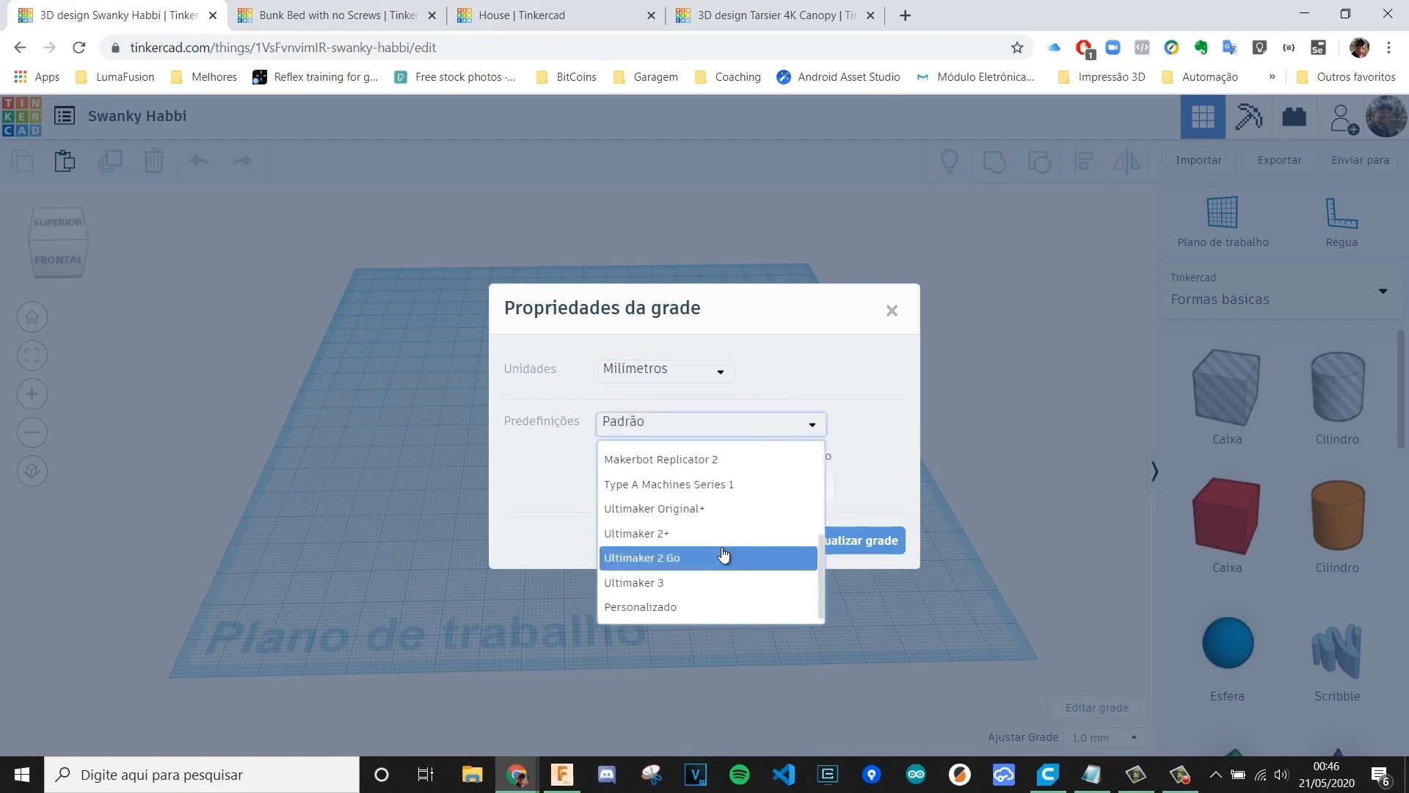
scroll(725, 552, "up", 3)
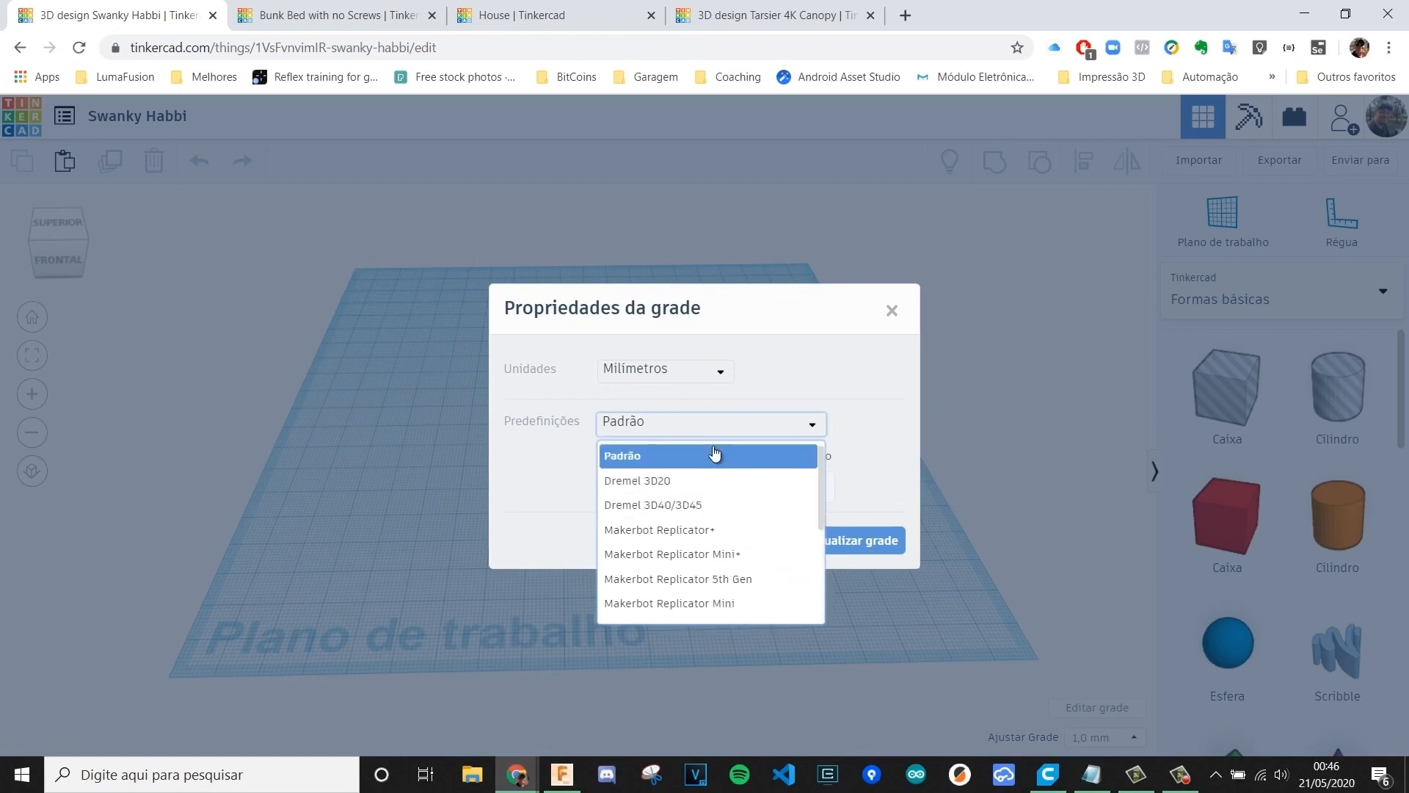
scroll(749, 574, "down", 3)
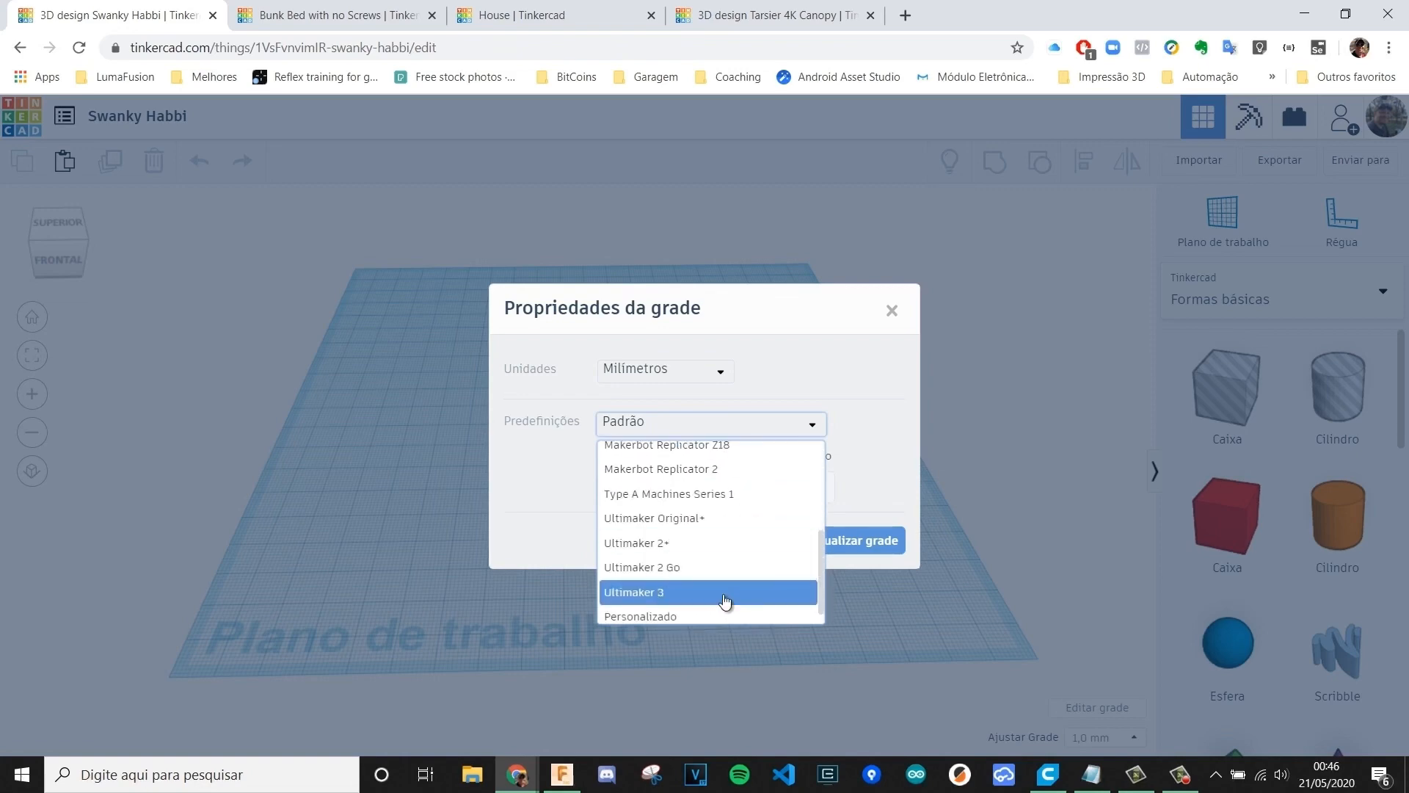
scroll(711, 511, "up", 2)
scroll(706, 513, "up", 2)
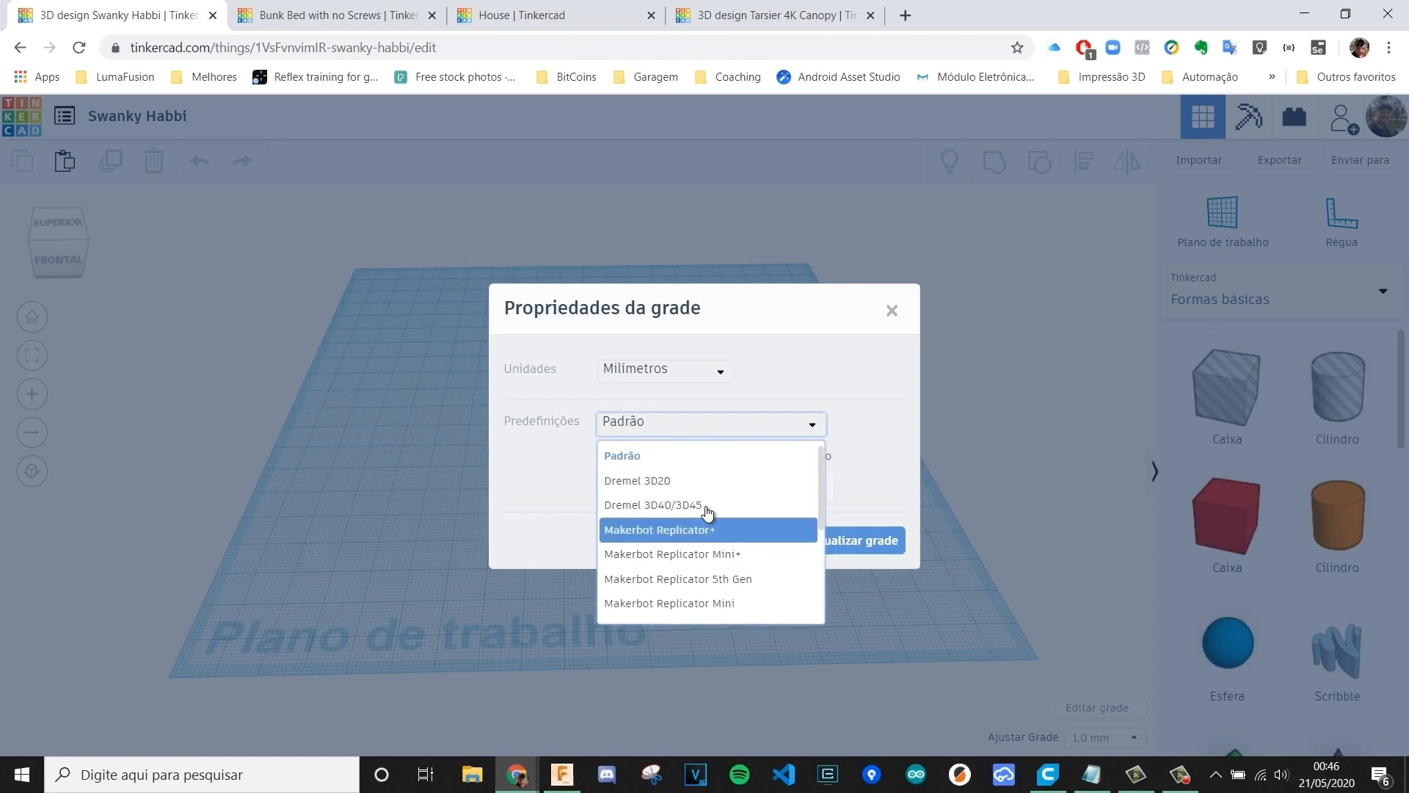
left_click(717, 431)
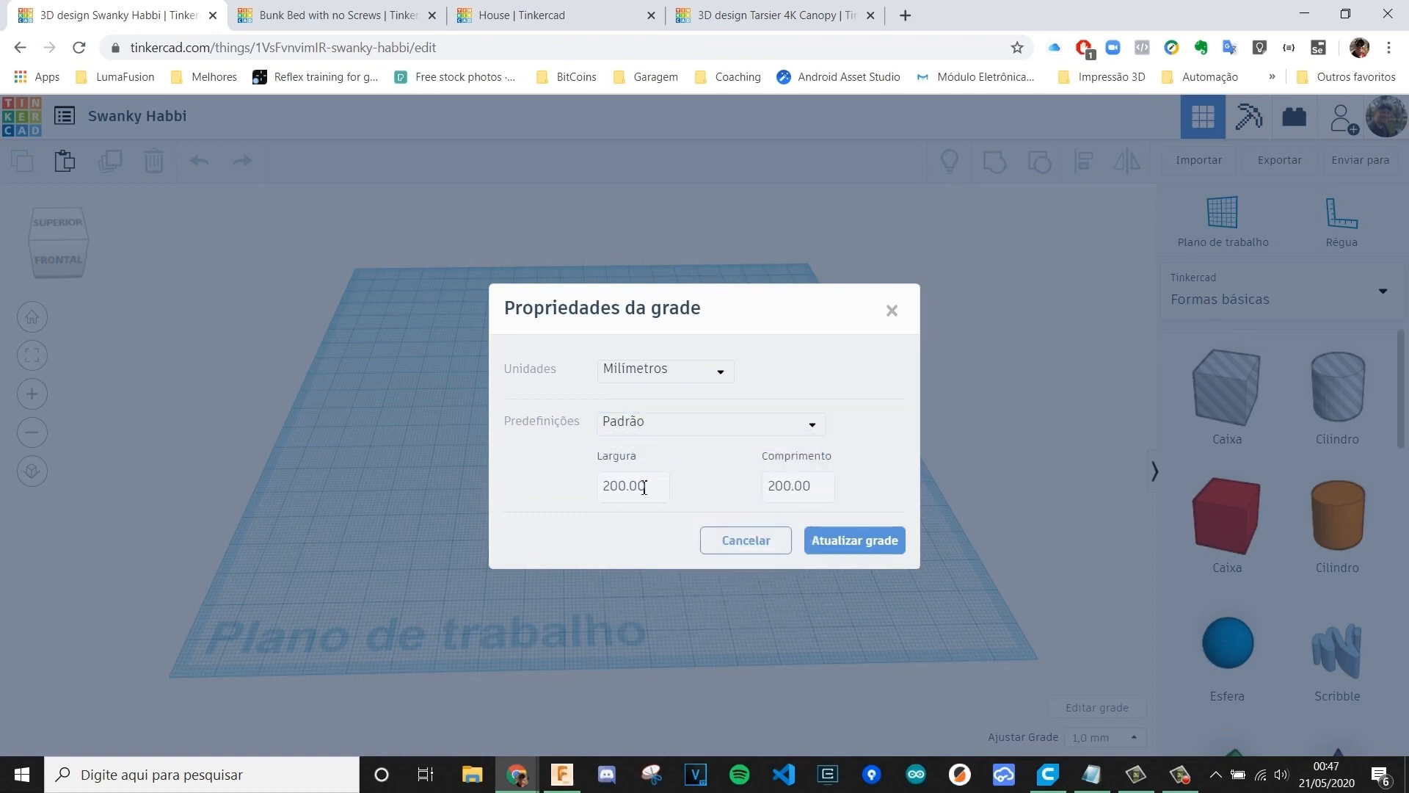
- Set the work plane's width and length to 300 mm each and update the grid
left_click(645, 490)
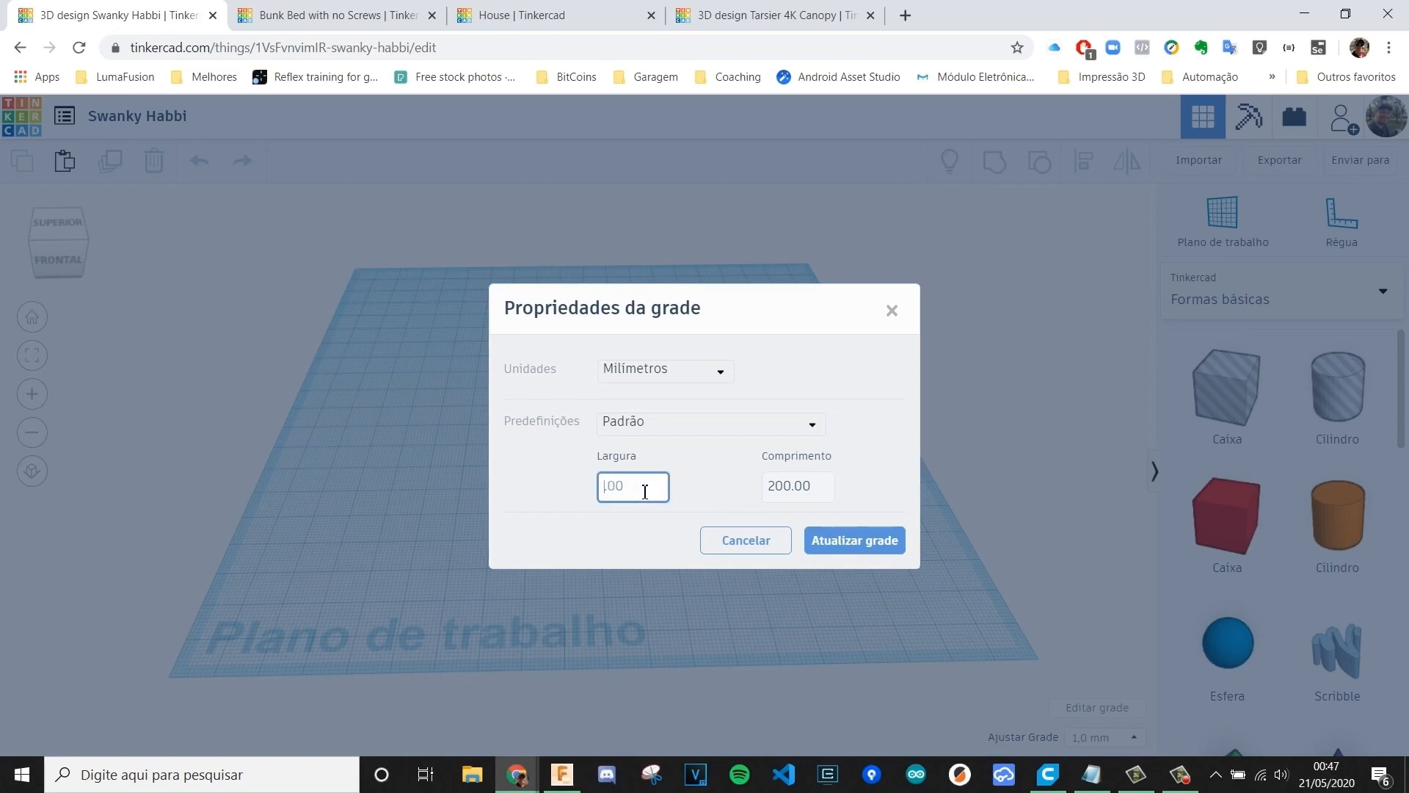
key("Tab")
type("300.")
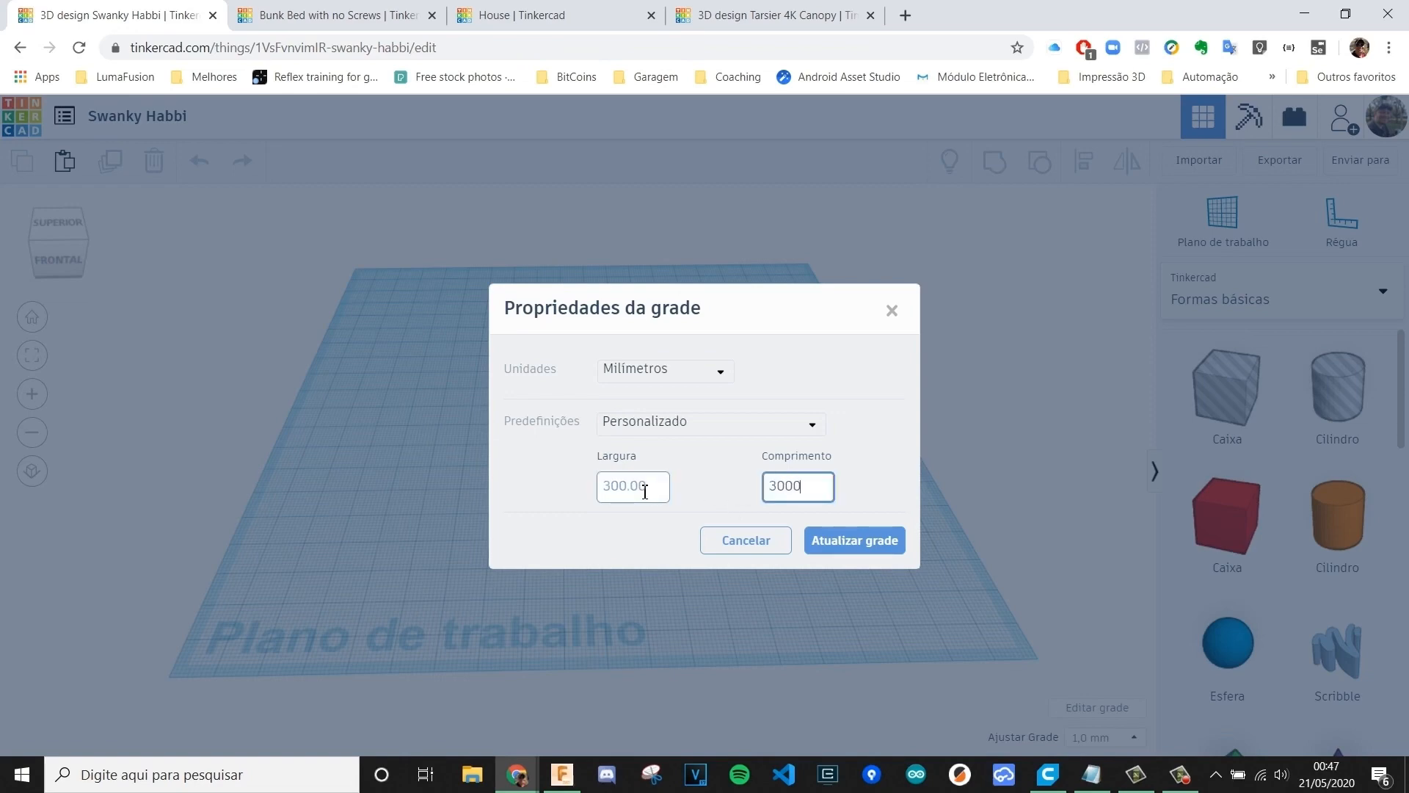
type("0")
key("Tab")
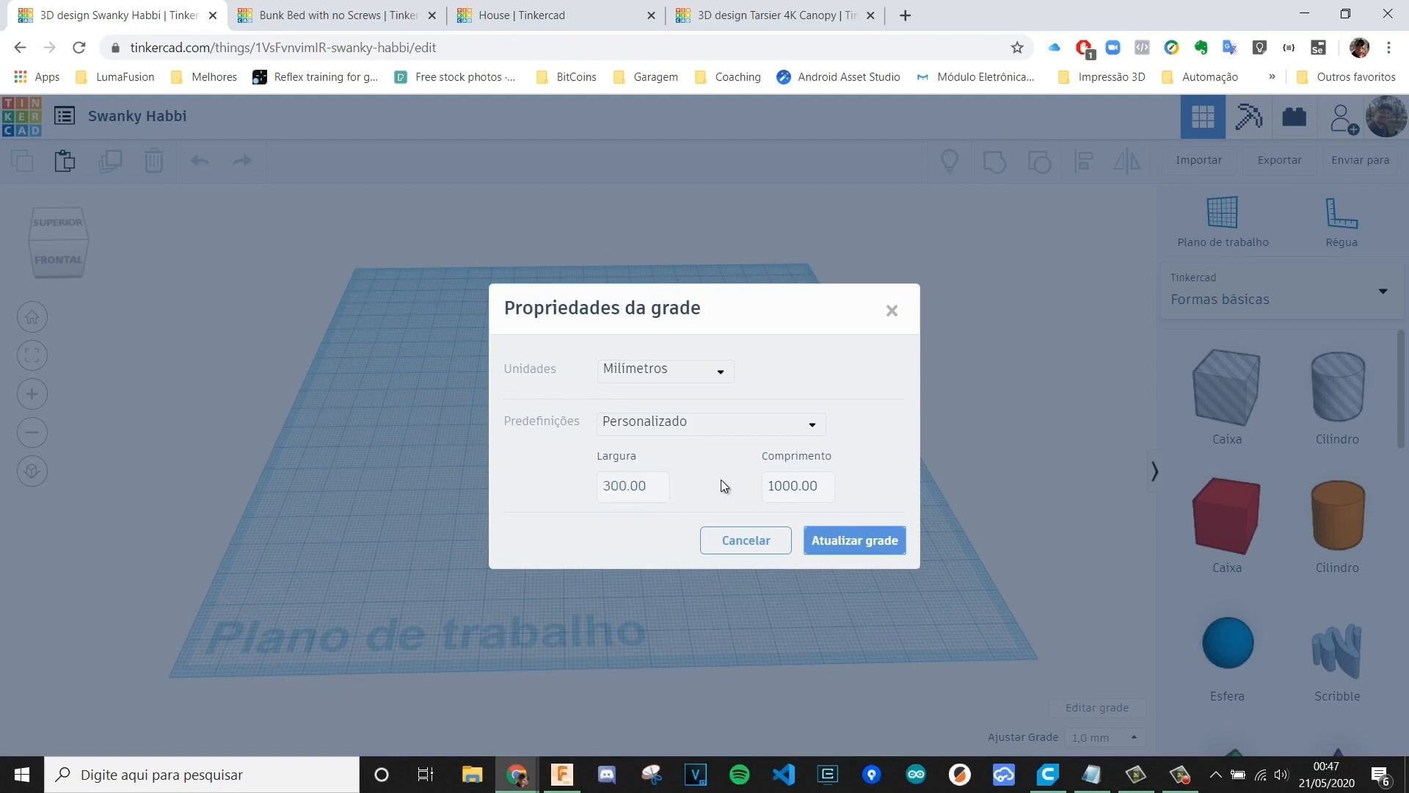
left_click(775, 487)
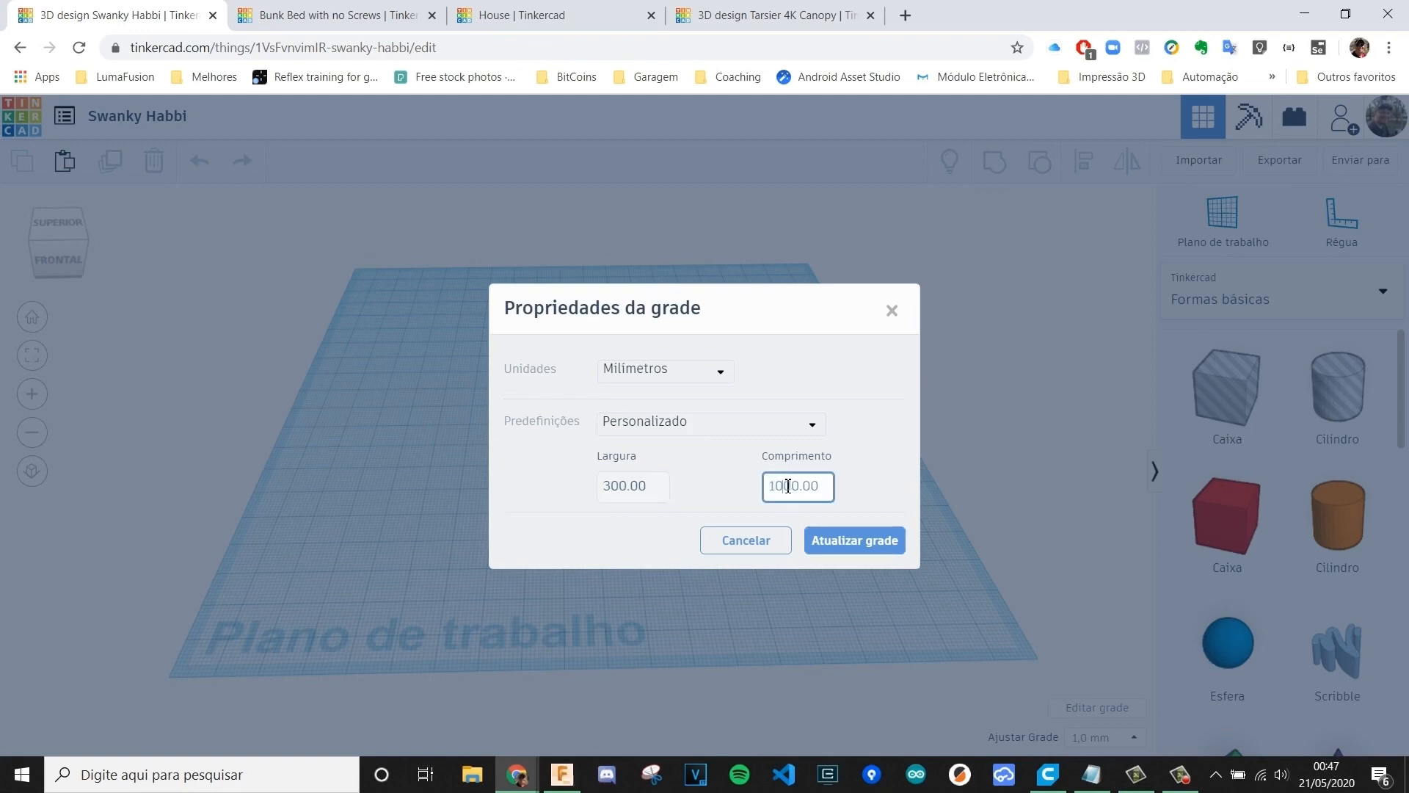
type("3")
left_click(814, 531)
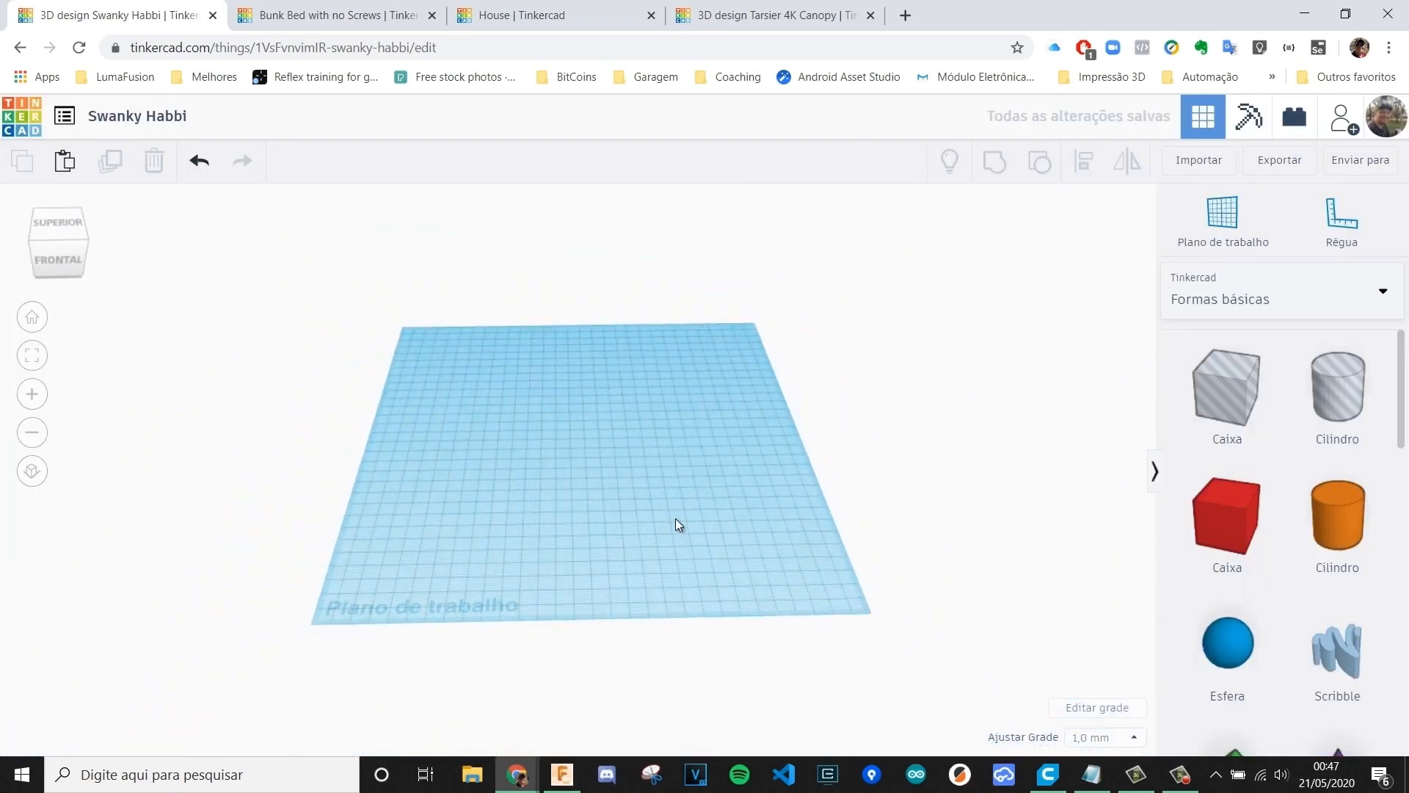
scroll(635, 528, "up", 3)
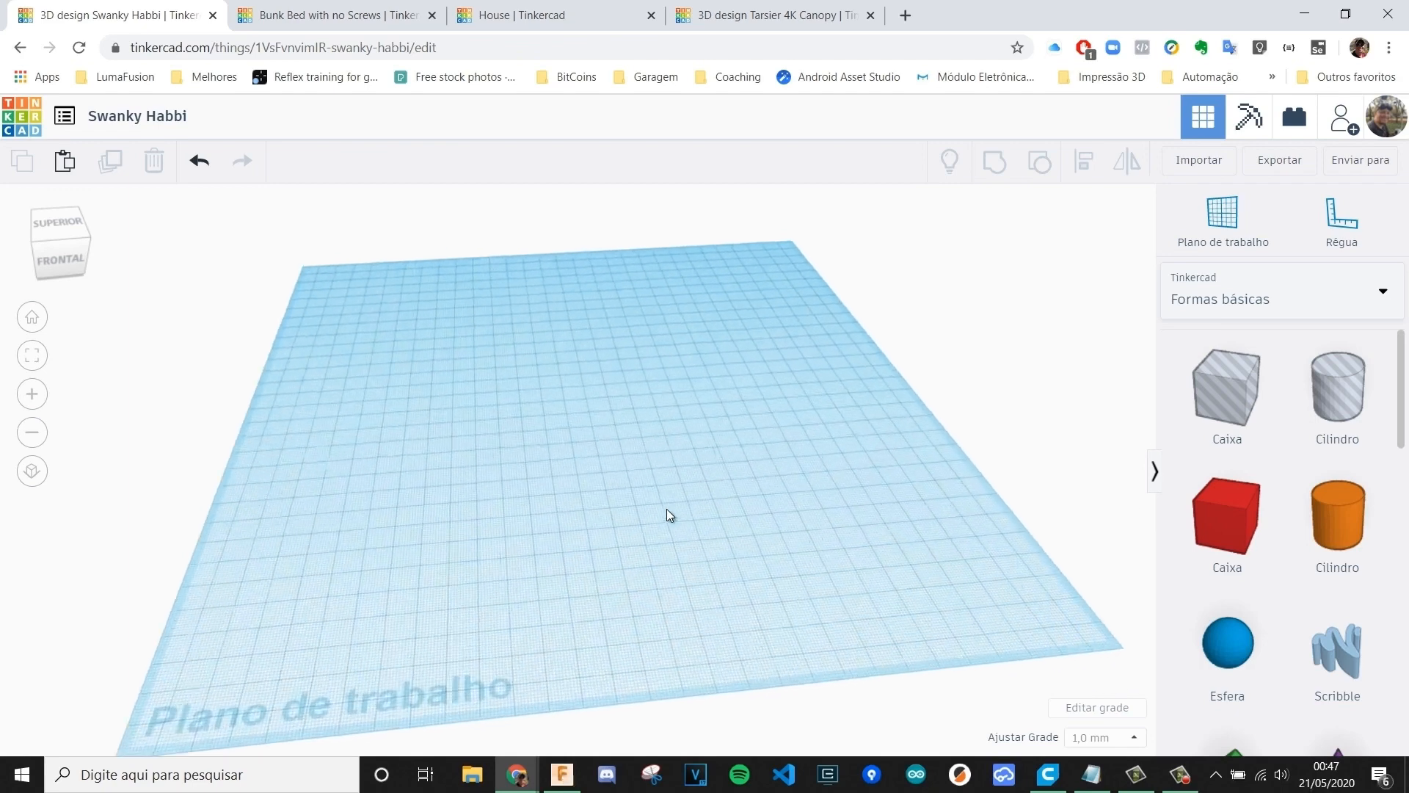
scroll(668, 514, "down", 3)
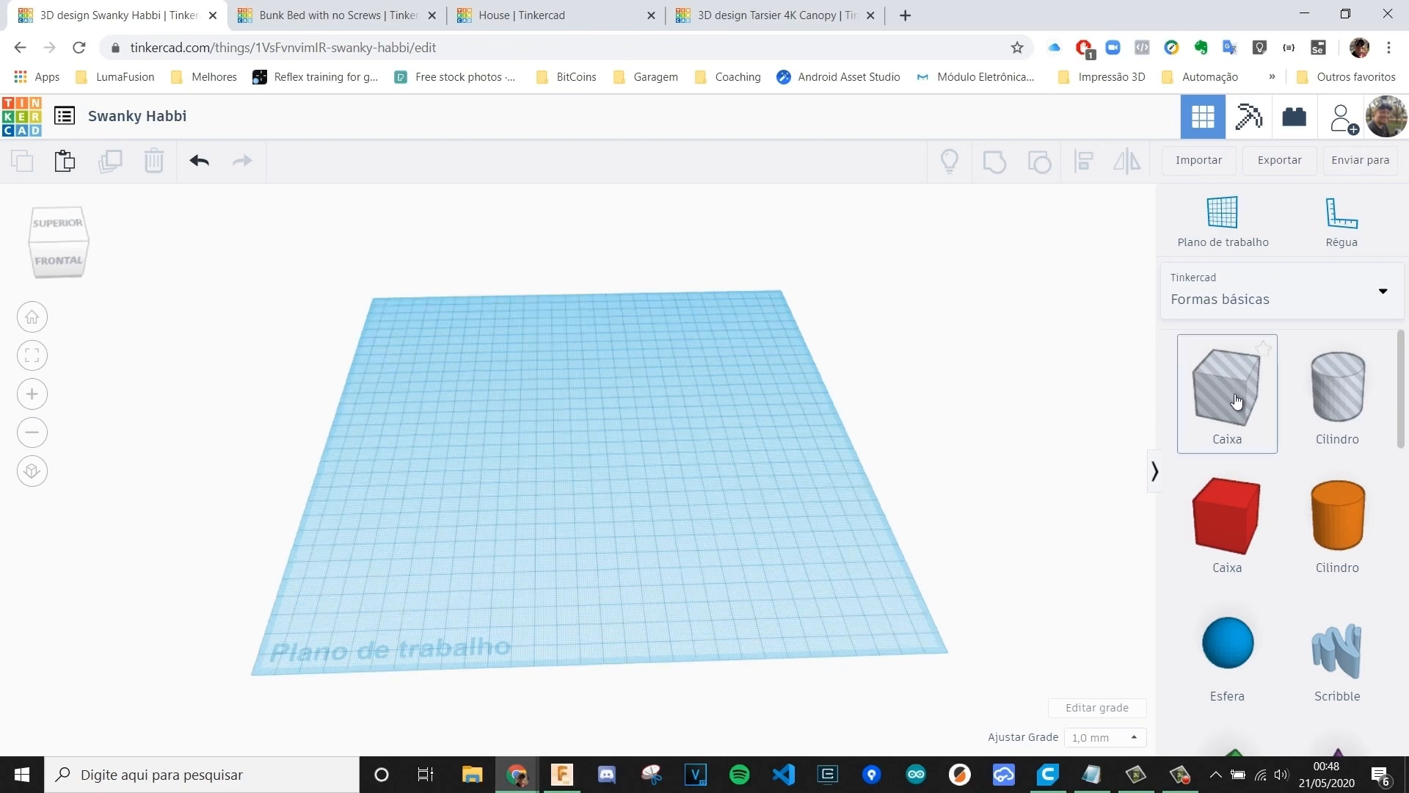
- Look through the full list of basic shapes (Formas básicas), from Caixa down to Diamante and back
scroll(1298, 616, "down", 1)
scroll(1298, 617, "down", 2)
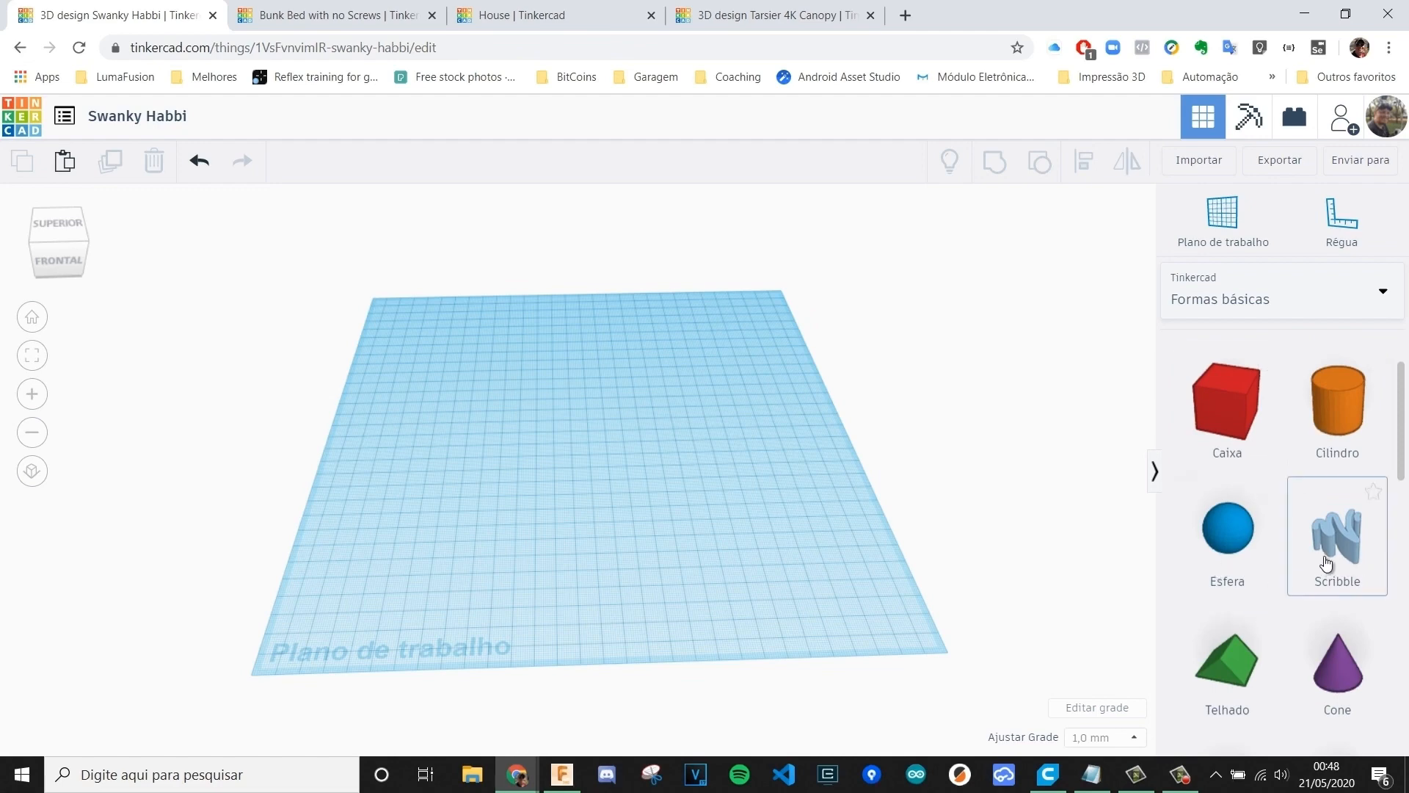
scroll(1296, 558, "down", 2)
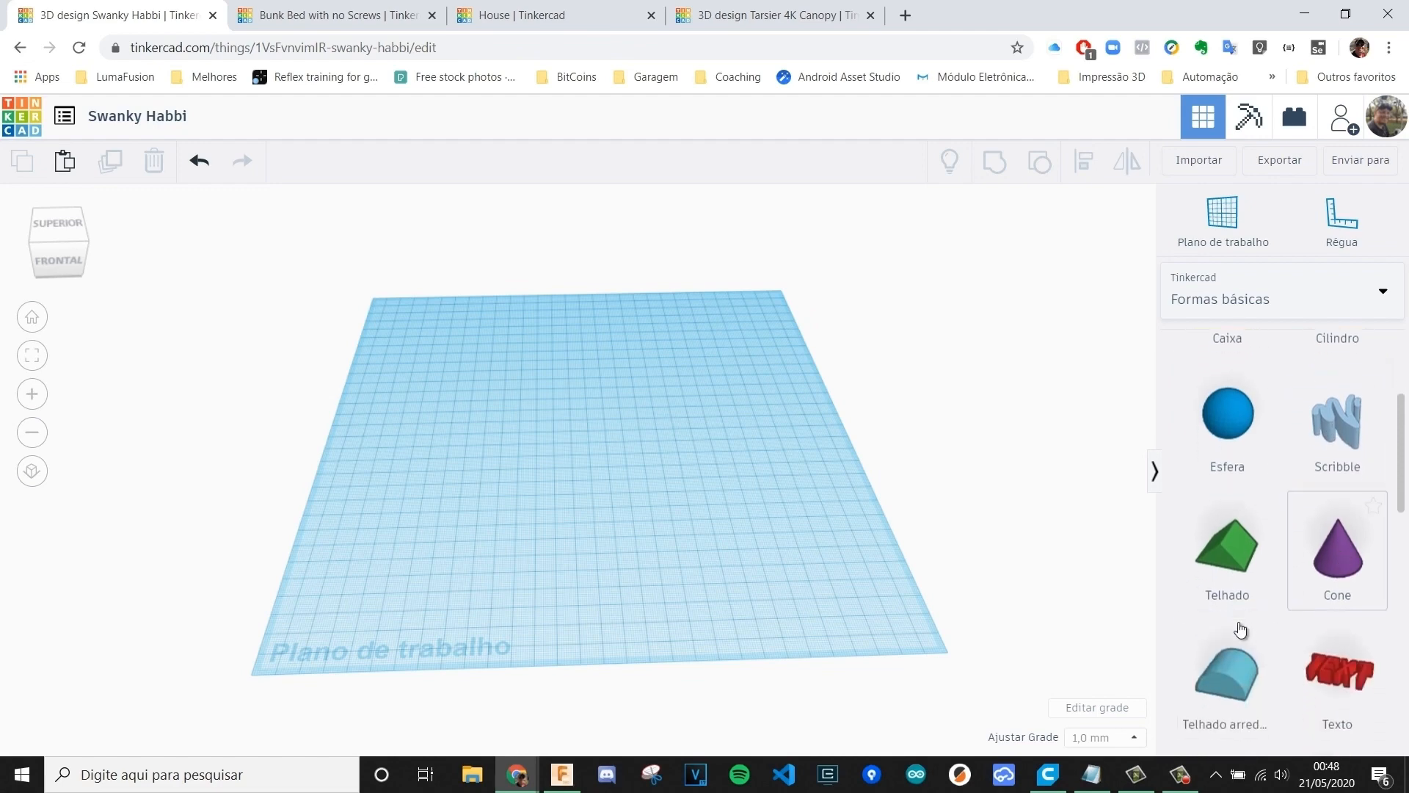
scroll(1218, 654, "down", 2)
scroll(1321, 580, "down", 5)
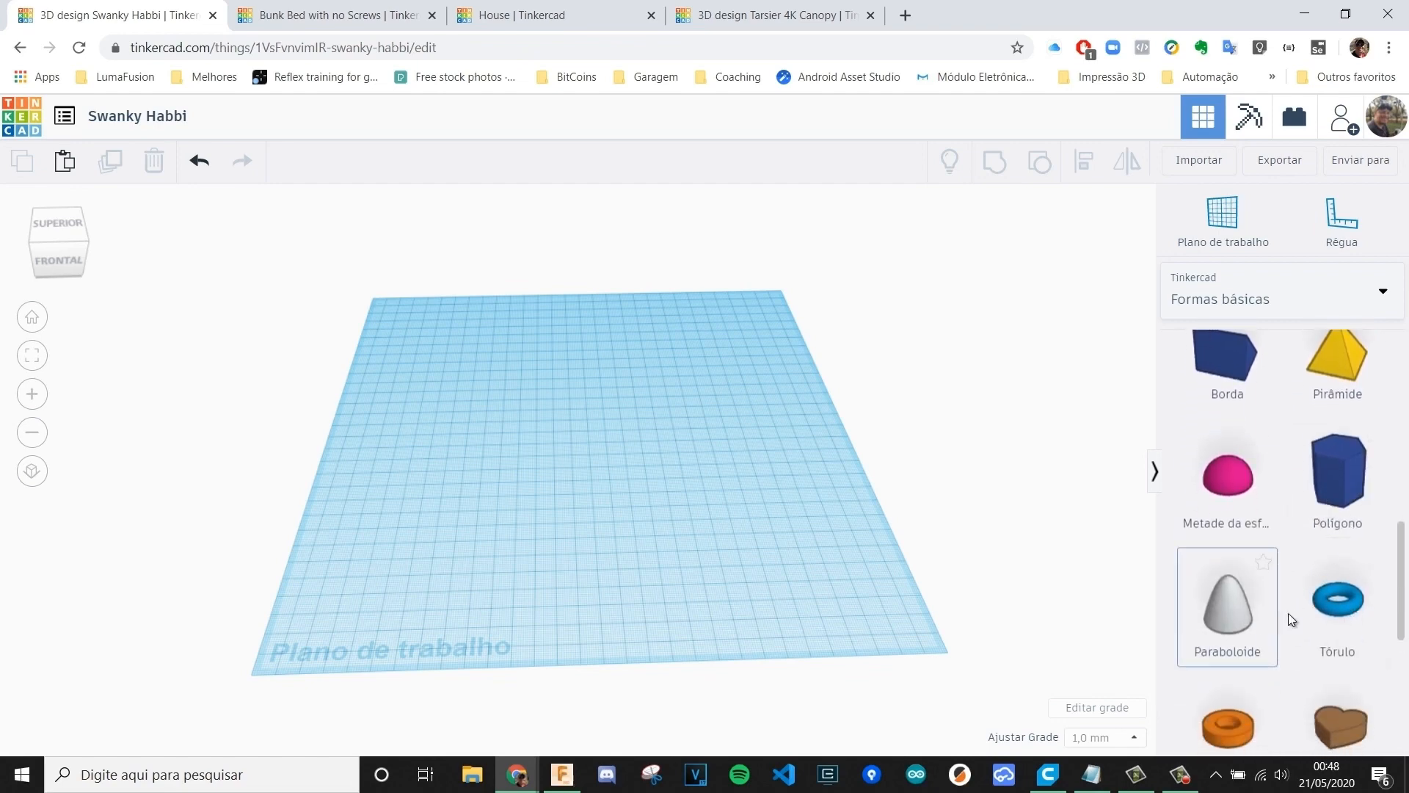
scroll(1292, 609, "down", 2)
scroll(1248, 613, "up", 2)
scroll(1321, 599, "down", 5)
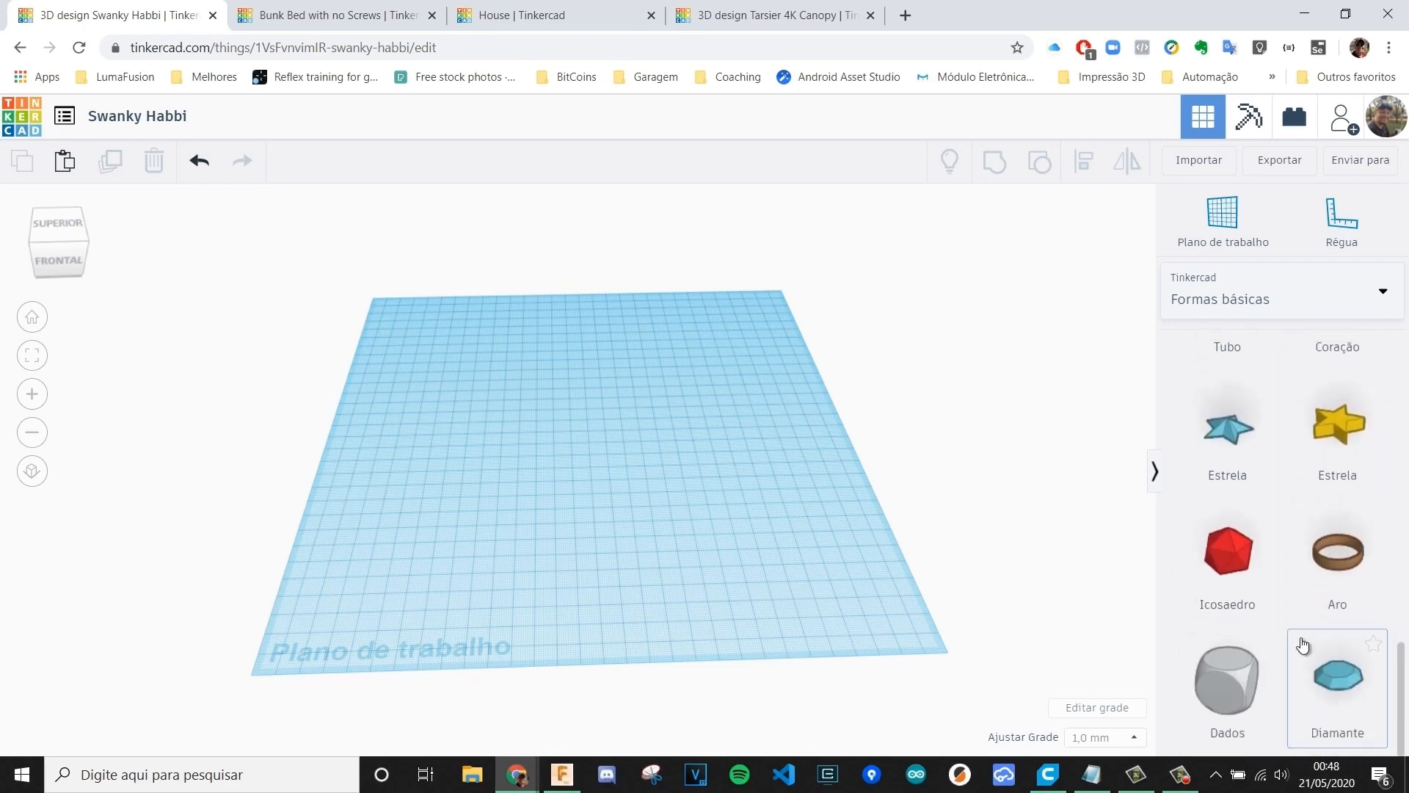
scroll(1302, 587, "up", 4)
scroll(1277, 558, "up", 8)
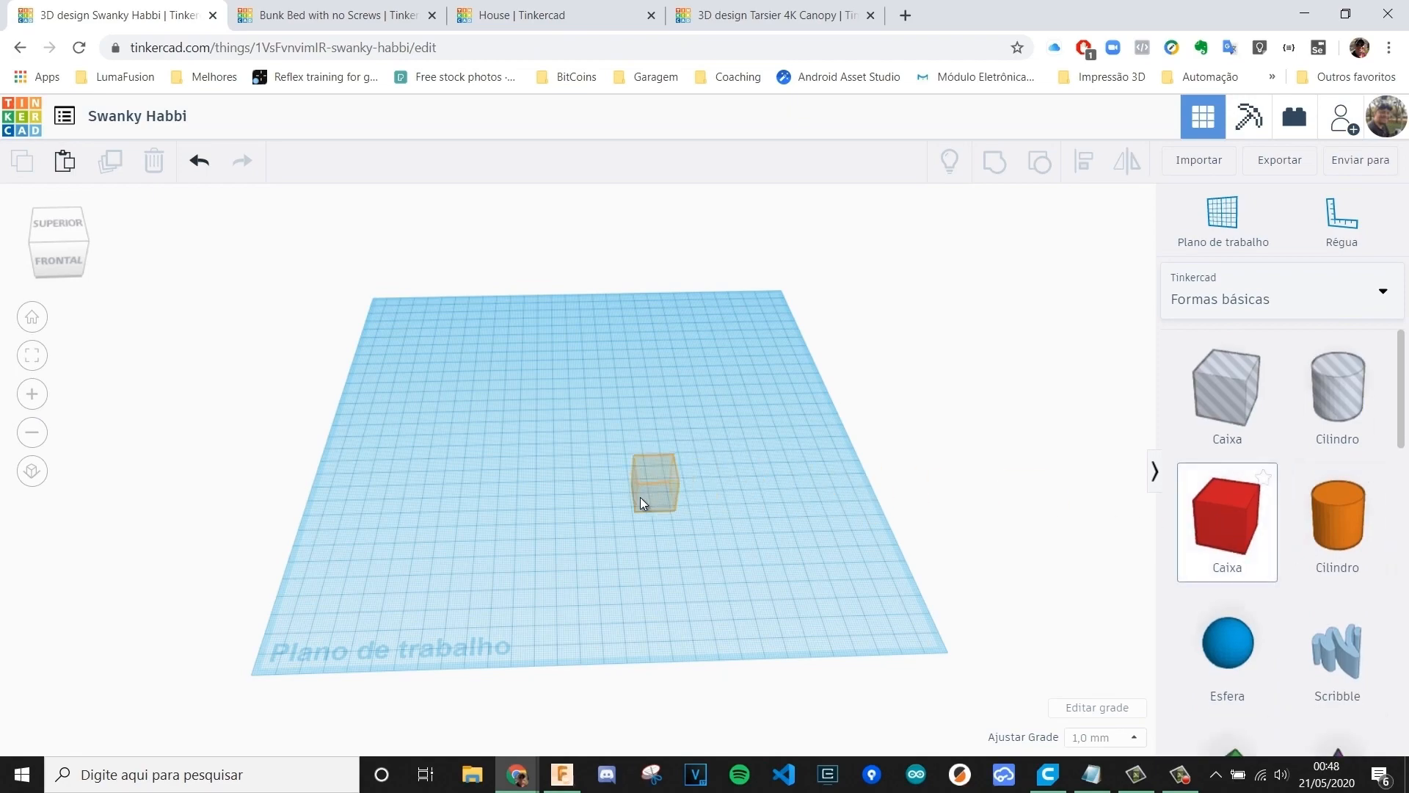
- Place a solid red box (Caixa) near the middle of the work plane and select it in a close view
left_click(641, 517)
right_click_drag(668, 578, 734, 436)
middle_click_drag(734, 436, 609, 510)
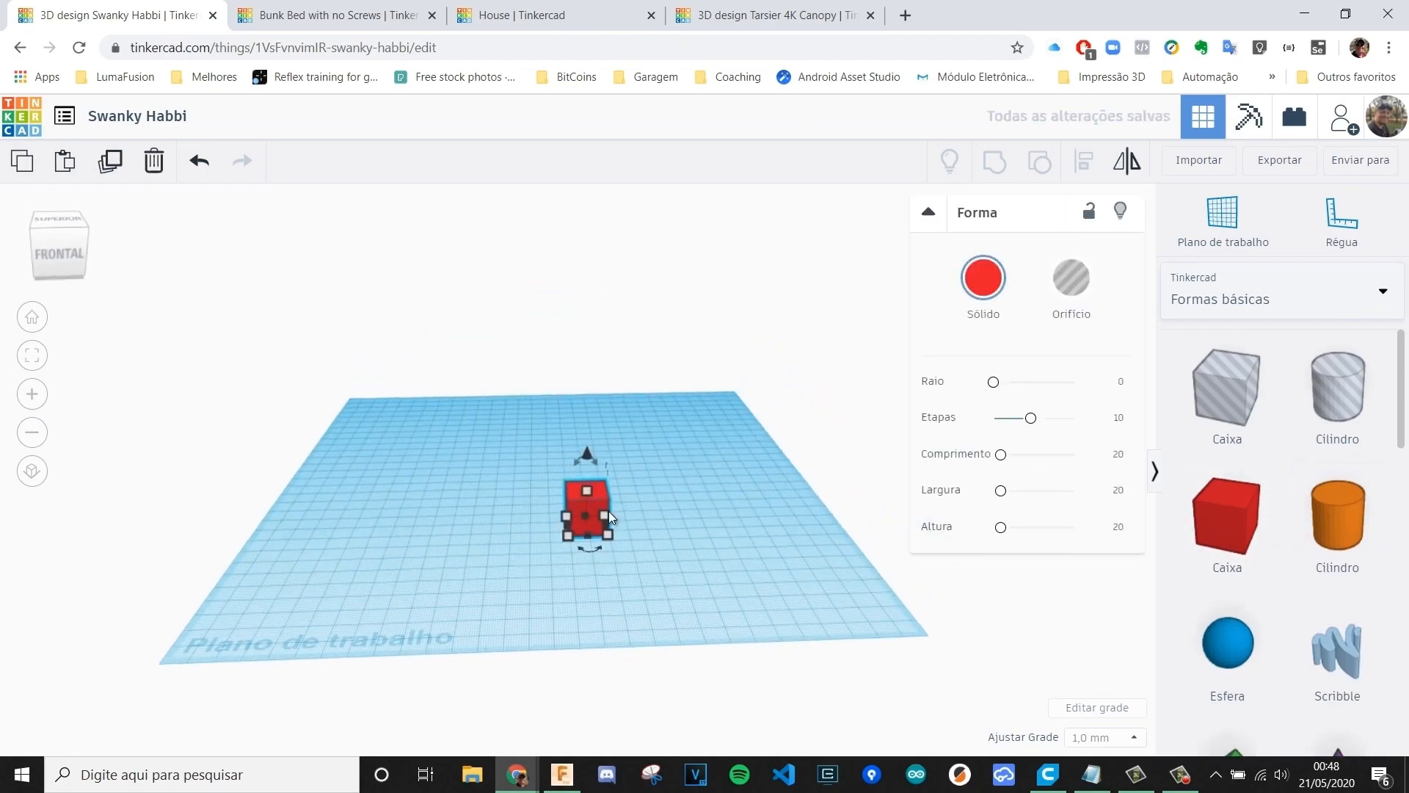
scroll(609, 511, "up", 2)
middle_click_drag(680, 548, 714, 486)
scroll(666, 596, "up", 2)
right_click_drag(666, 596, 714, 582)
left_click(714, 581)
left_click(599, 484)
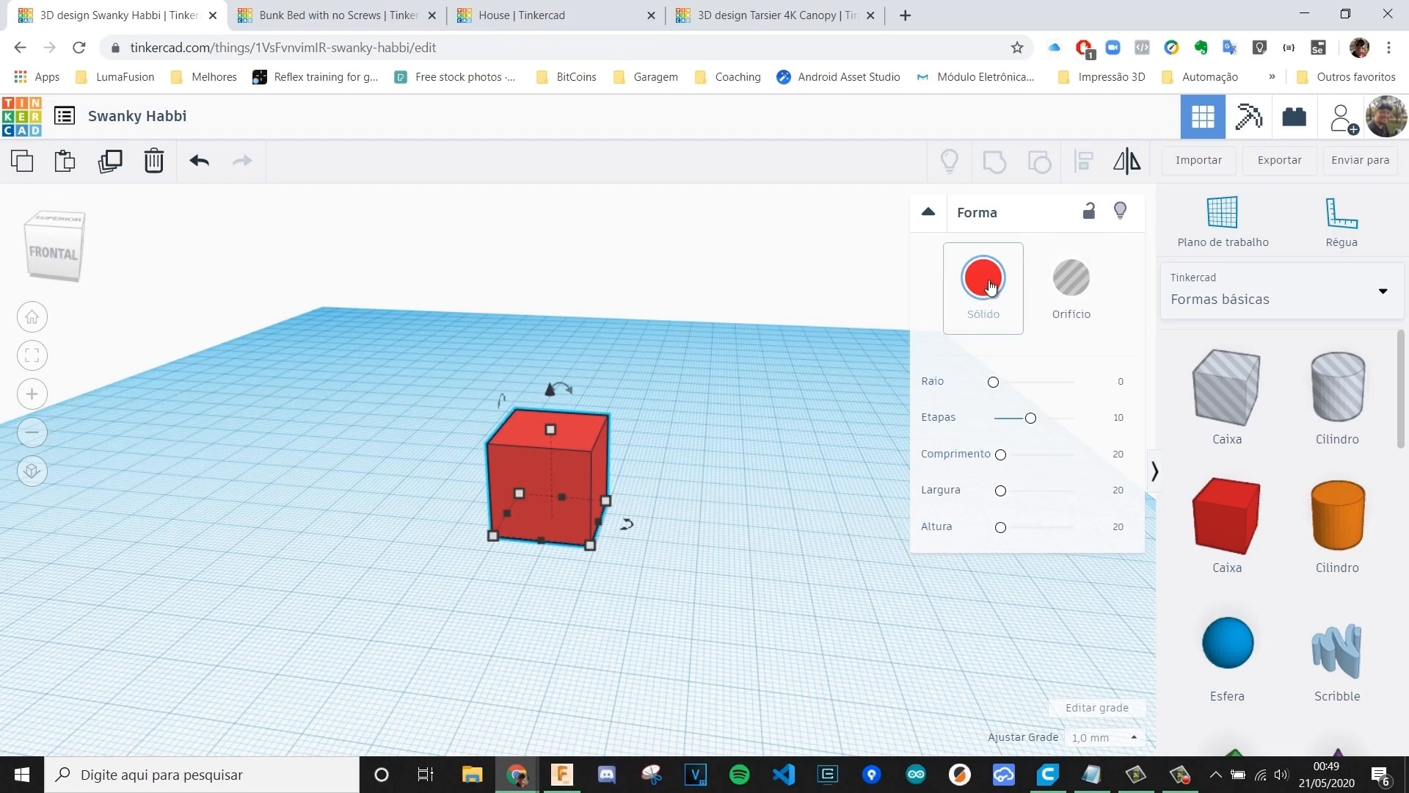
- Recolour the box yellow and then dark orange using the preset colours (Predefinições)
left_click(985, 284)
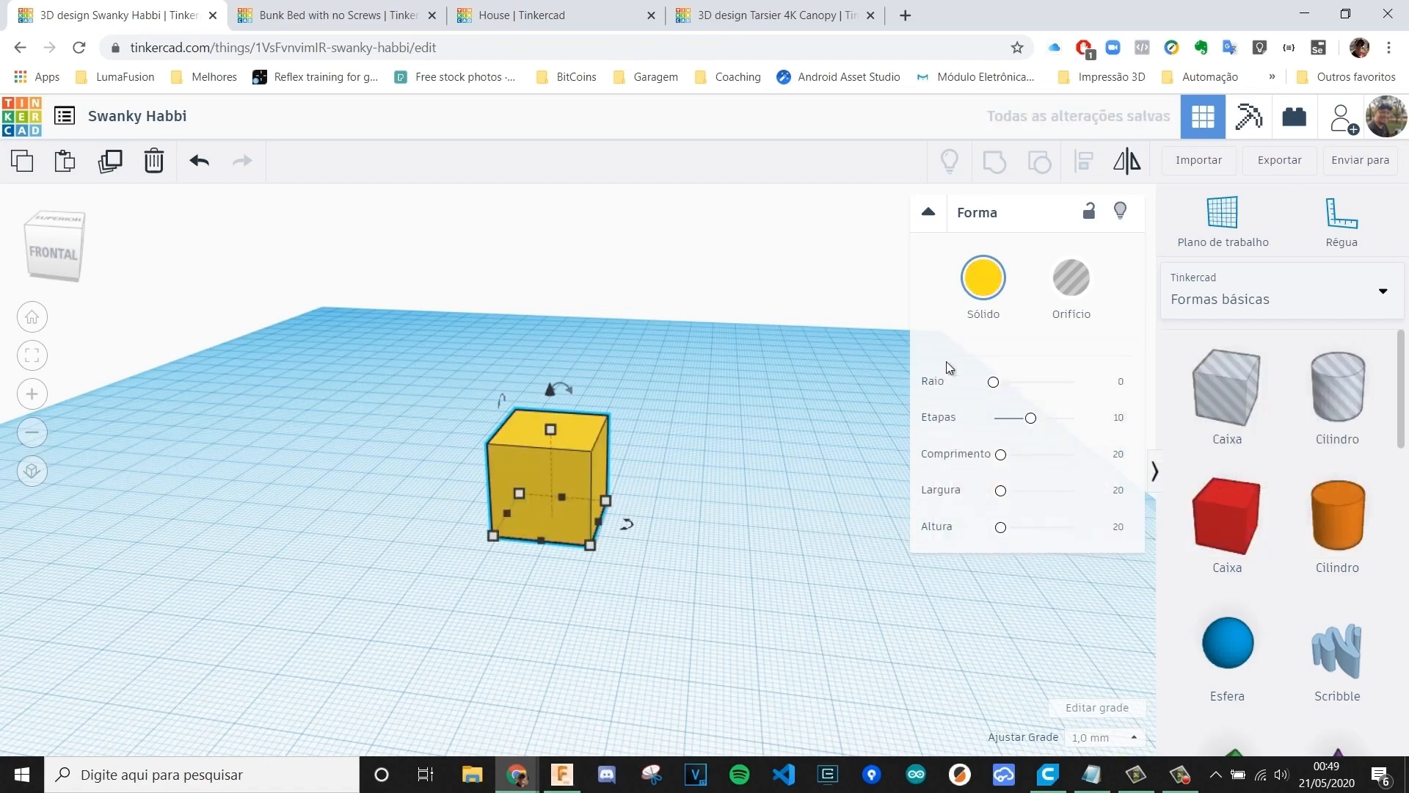
left_click(972, 308)
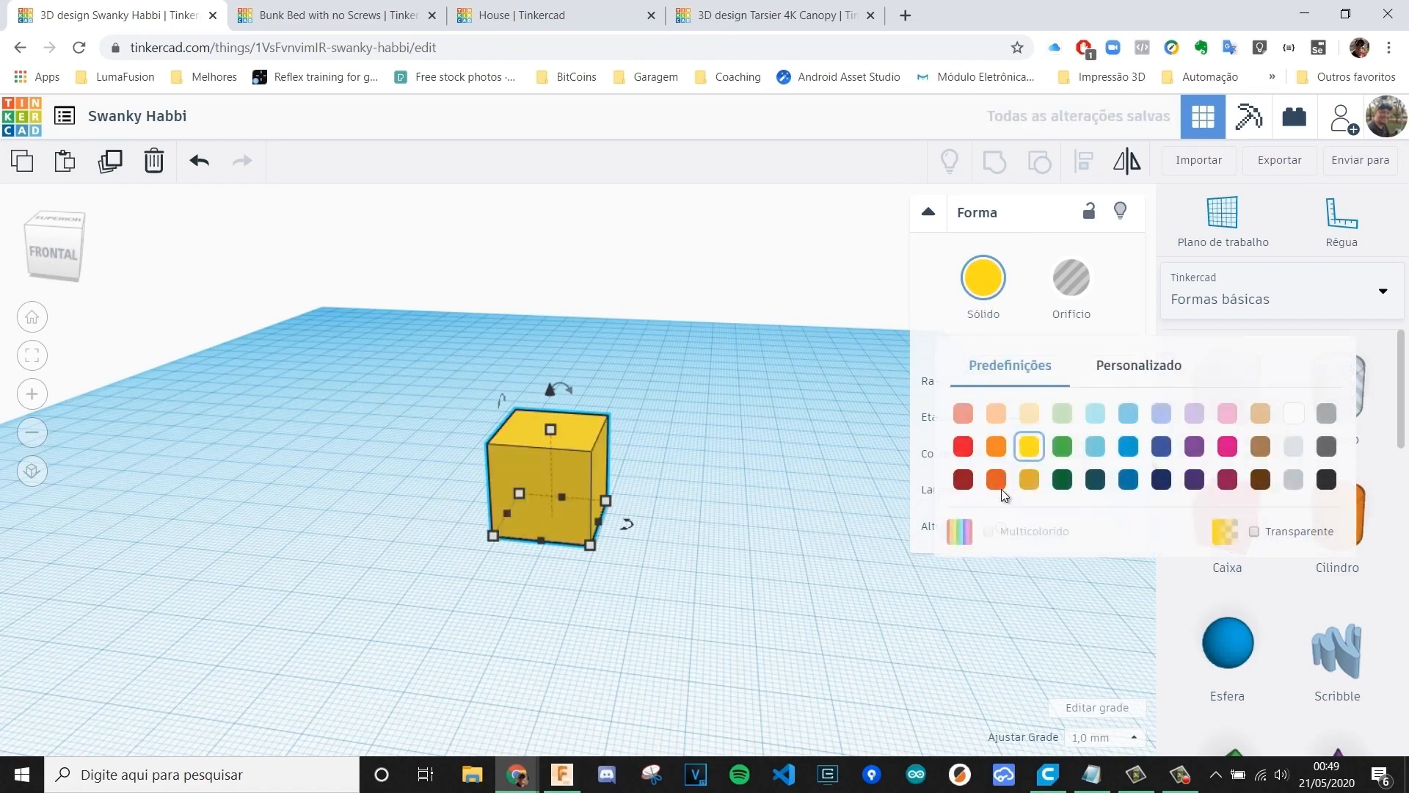
left_click(1002, 481)
left_click(742, 592)
left_click(582, 481)
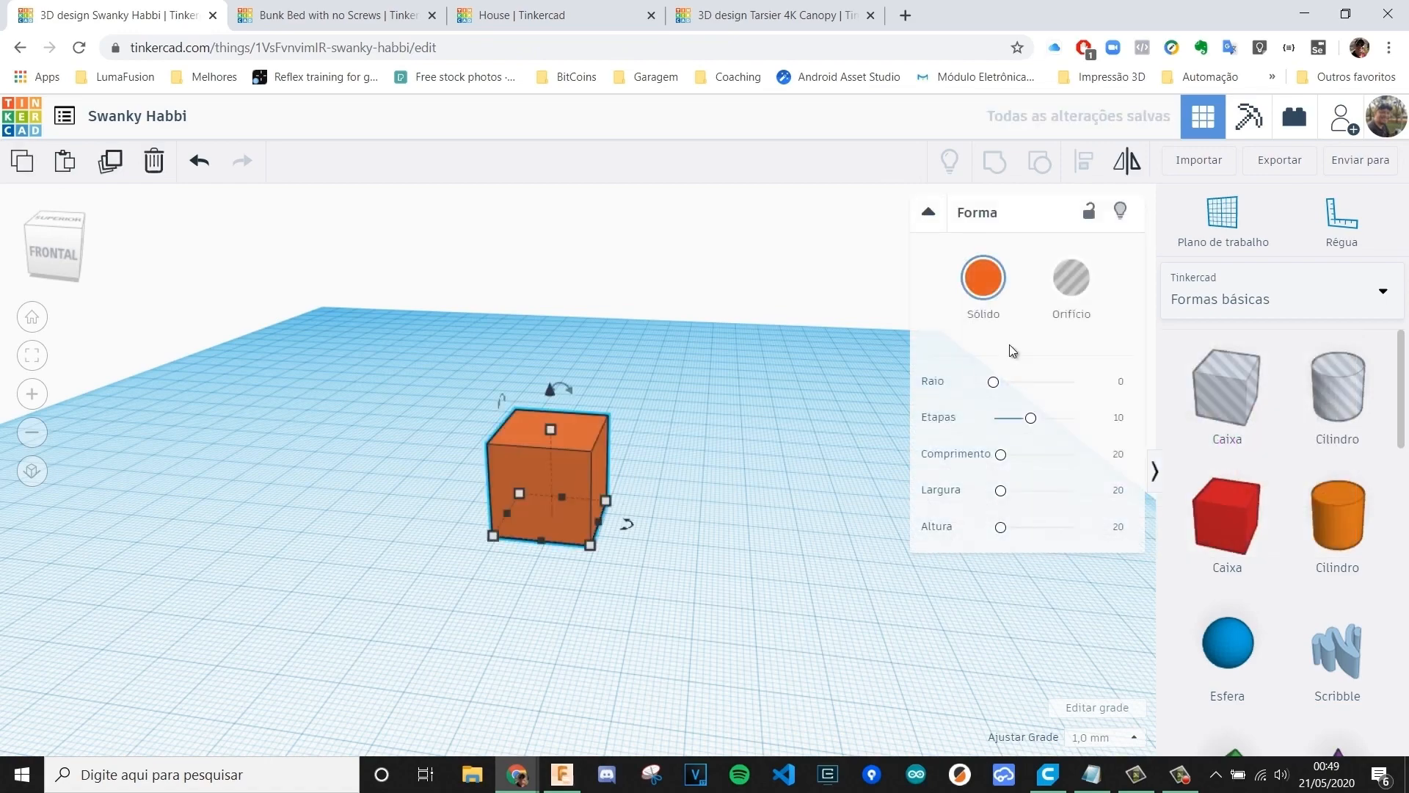
- Make the dark orange box transparent (Transparente) and reselect it to check its appearance
left_click(978, 286)
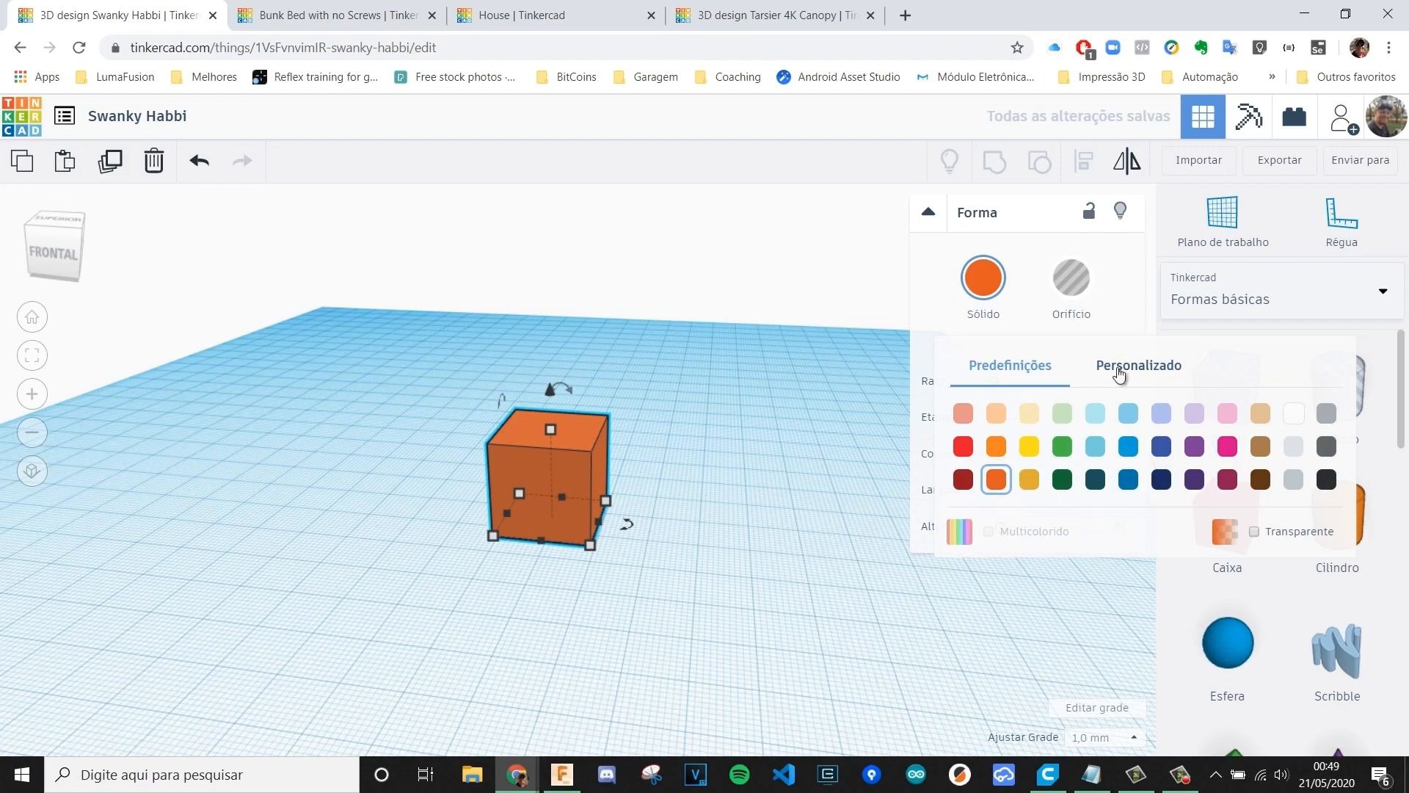
left_click(1255, 531)
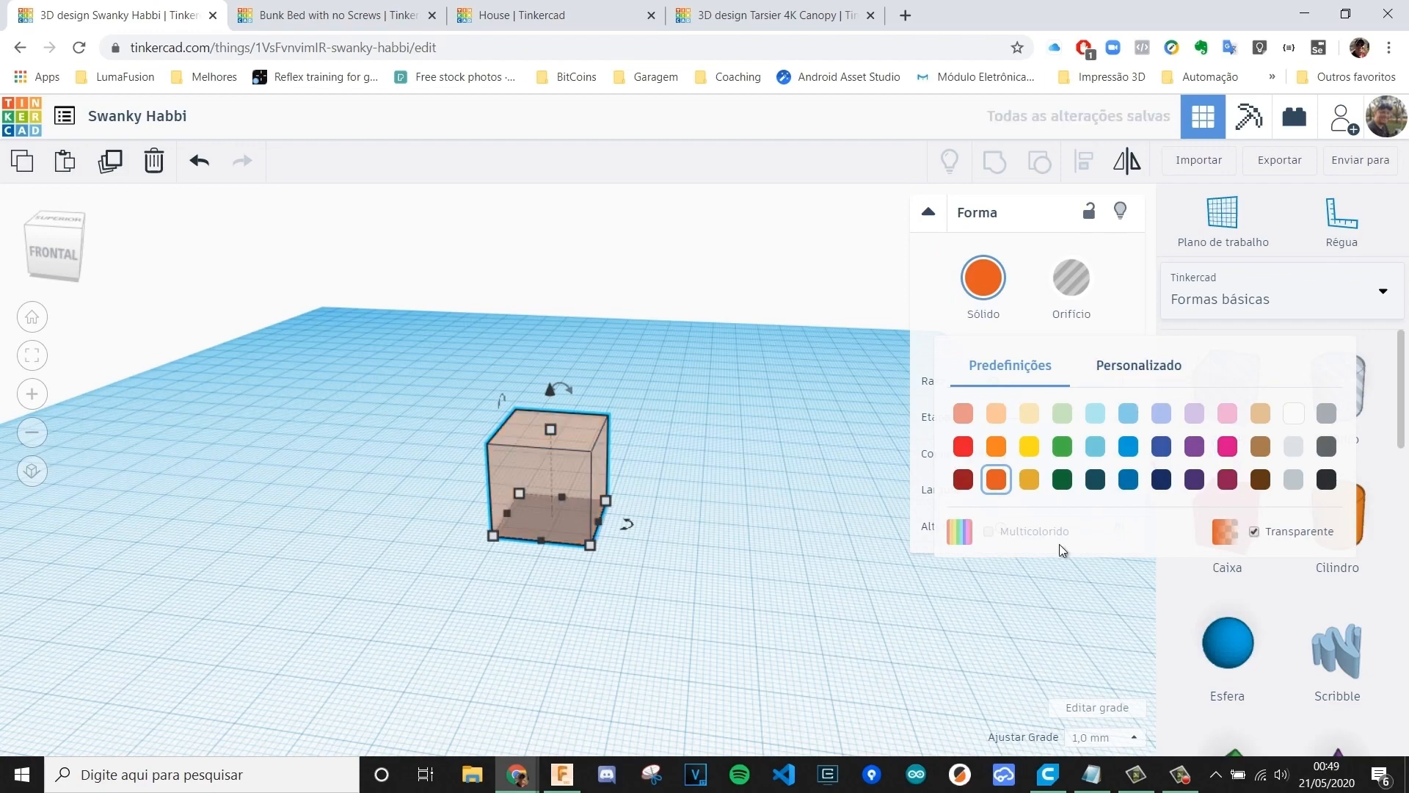
left_click(628, 504)
left_click(587, 503)
- Turn off the box's transparency and colour it yellow from the preset colours
left_click(983, 278)
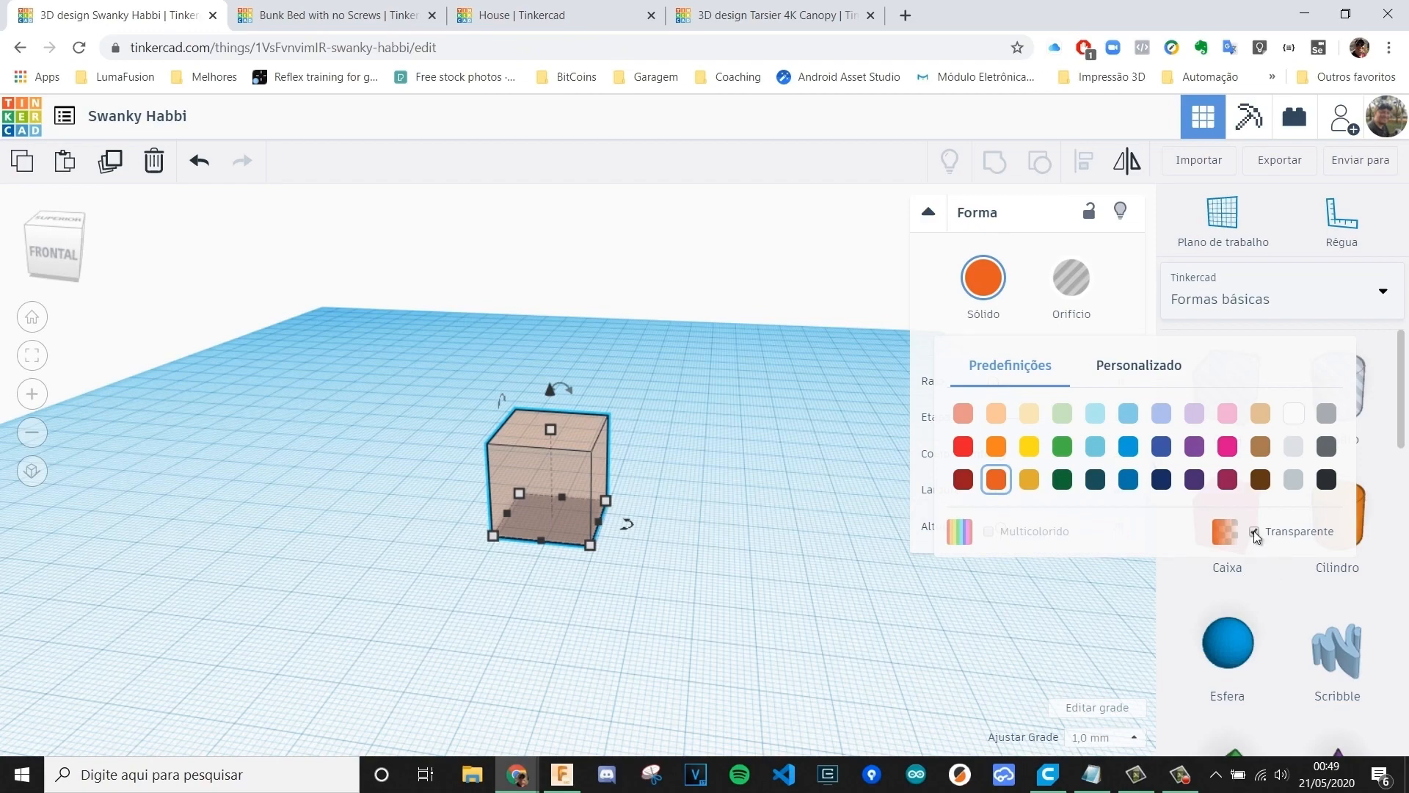
left_click(1029, 445)
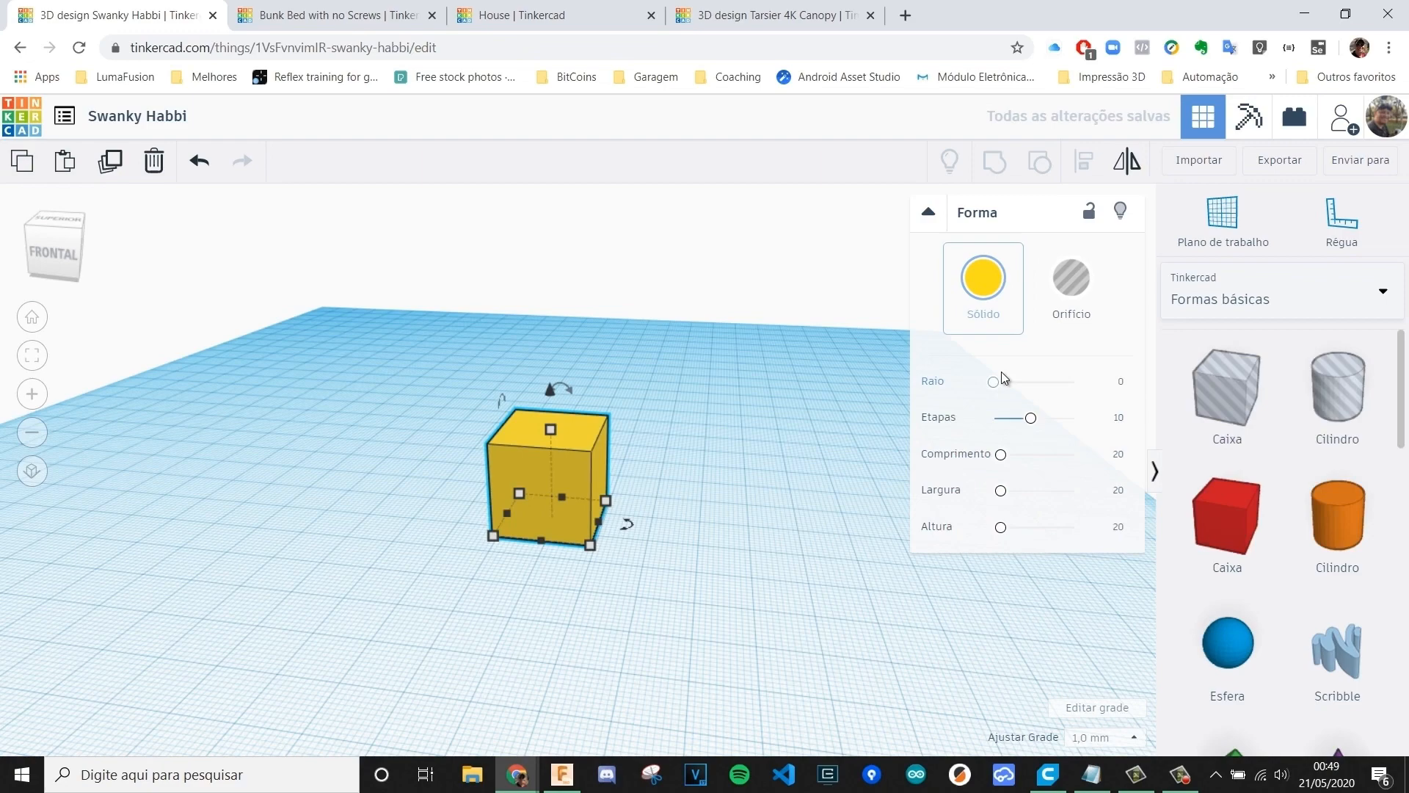
- Turn the yellow box into a hole (Orifício), inspect it, and return it to a solid (Sólido)
left_click(1074, 301)
left_click(820, 527)
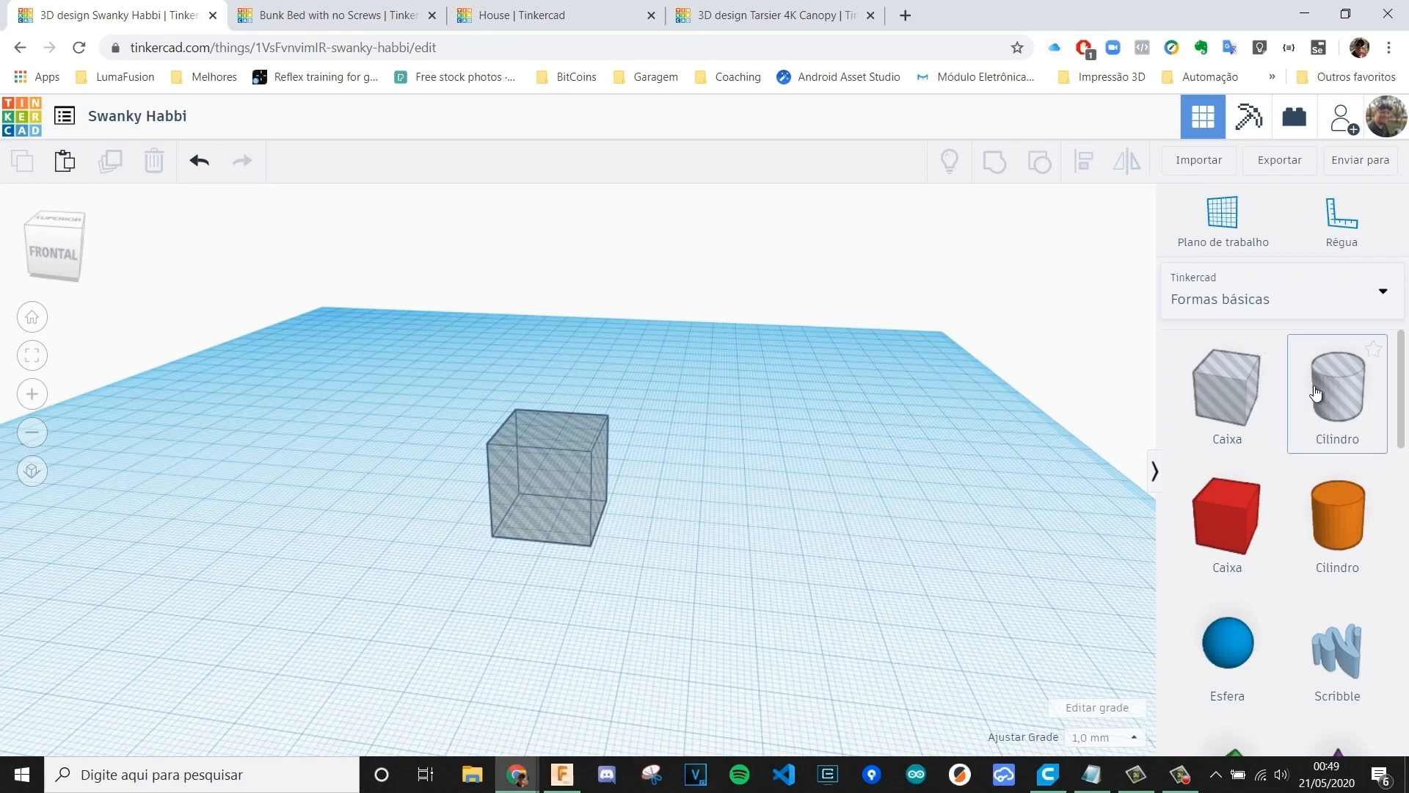
left_click(495, 471)
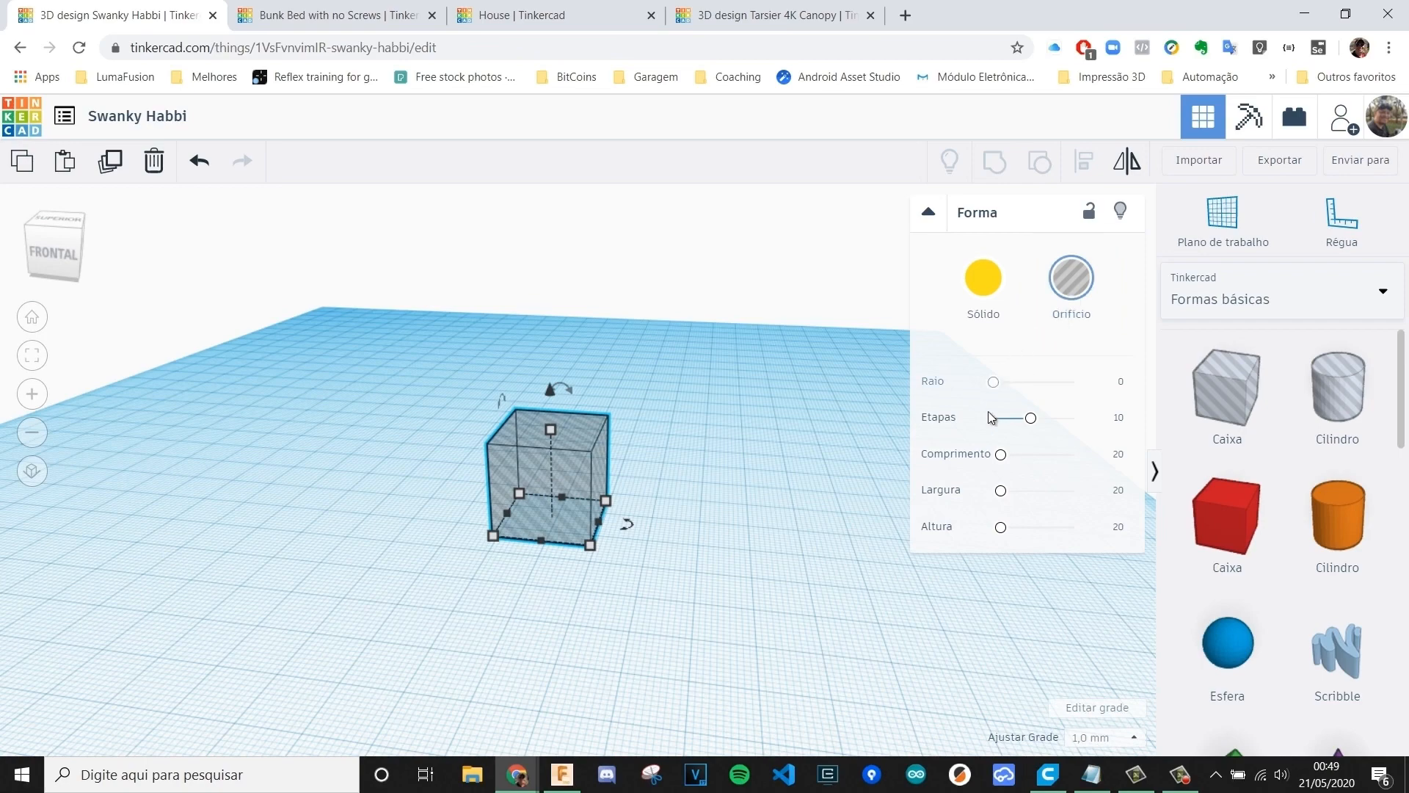
left_click(825, 561)
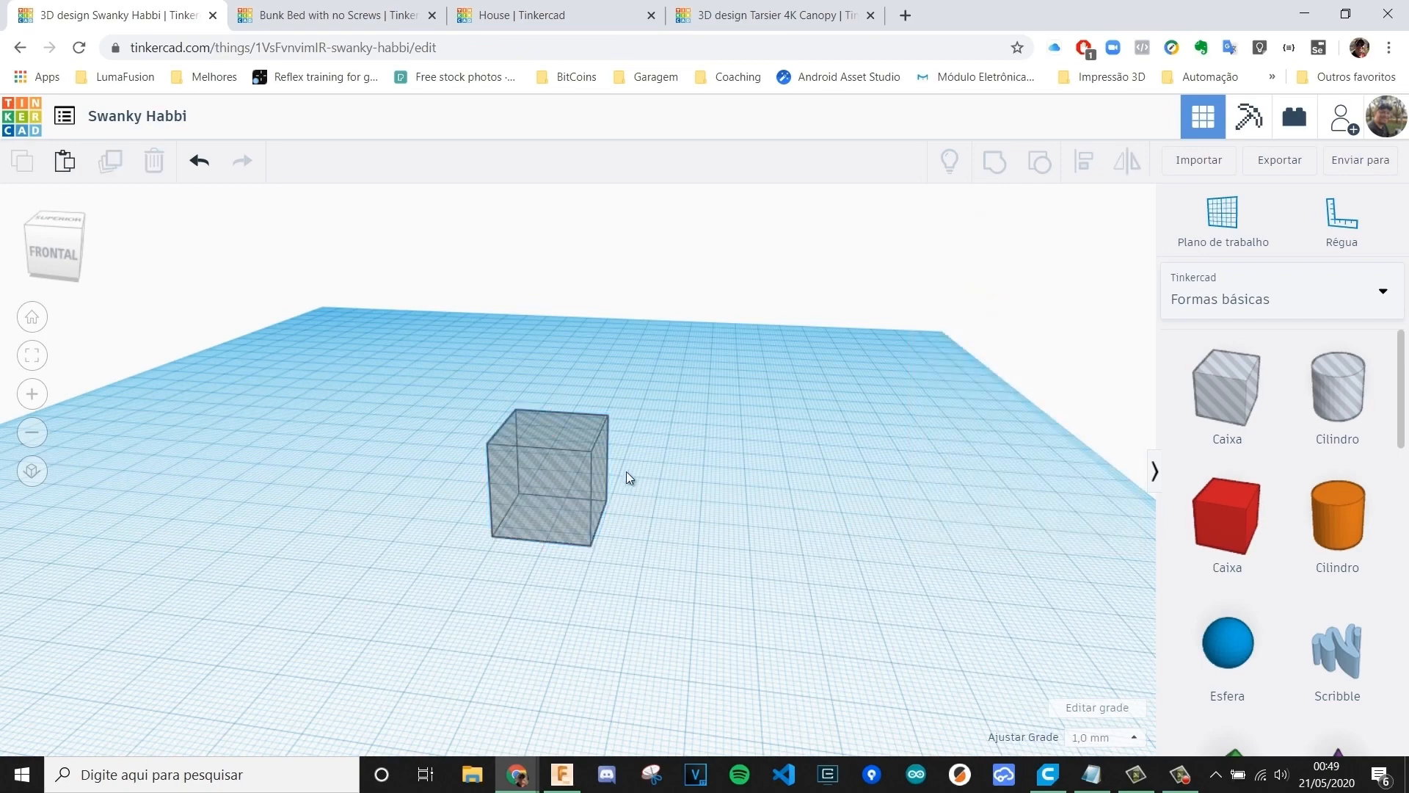
key("ctrl+a")
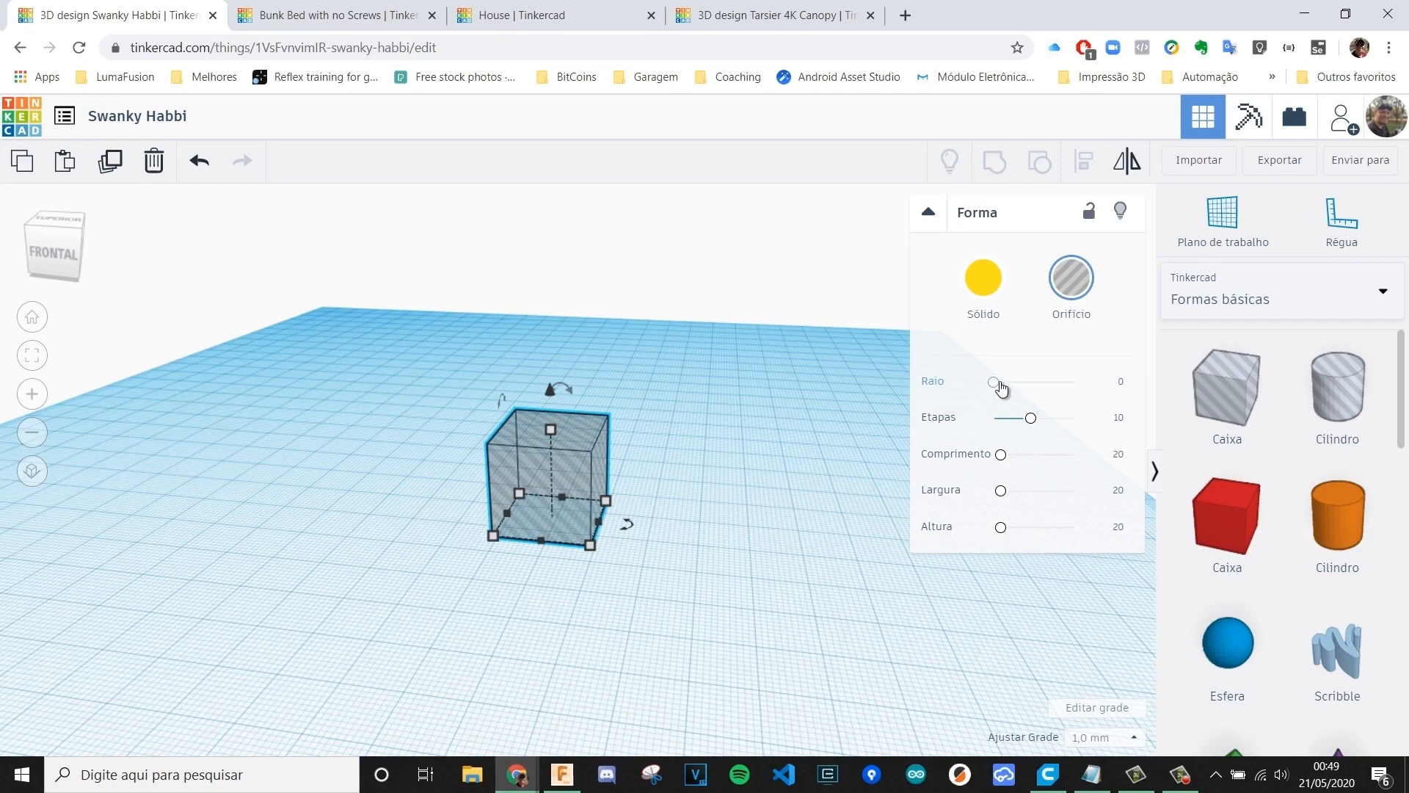
mouse_move(1002, 388)
left_mouse_down()
mouse_move(1039, 383)
mouse_move(987, 389)
mouse_move(1089, 391)
mouse_move(991, 385)
left_mouse_up()
left_click(984, 277)
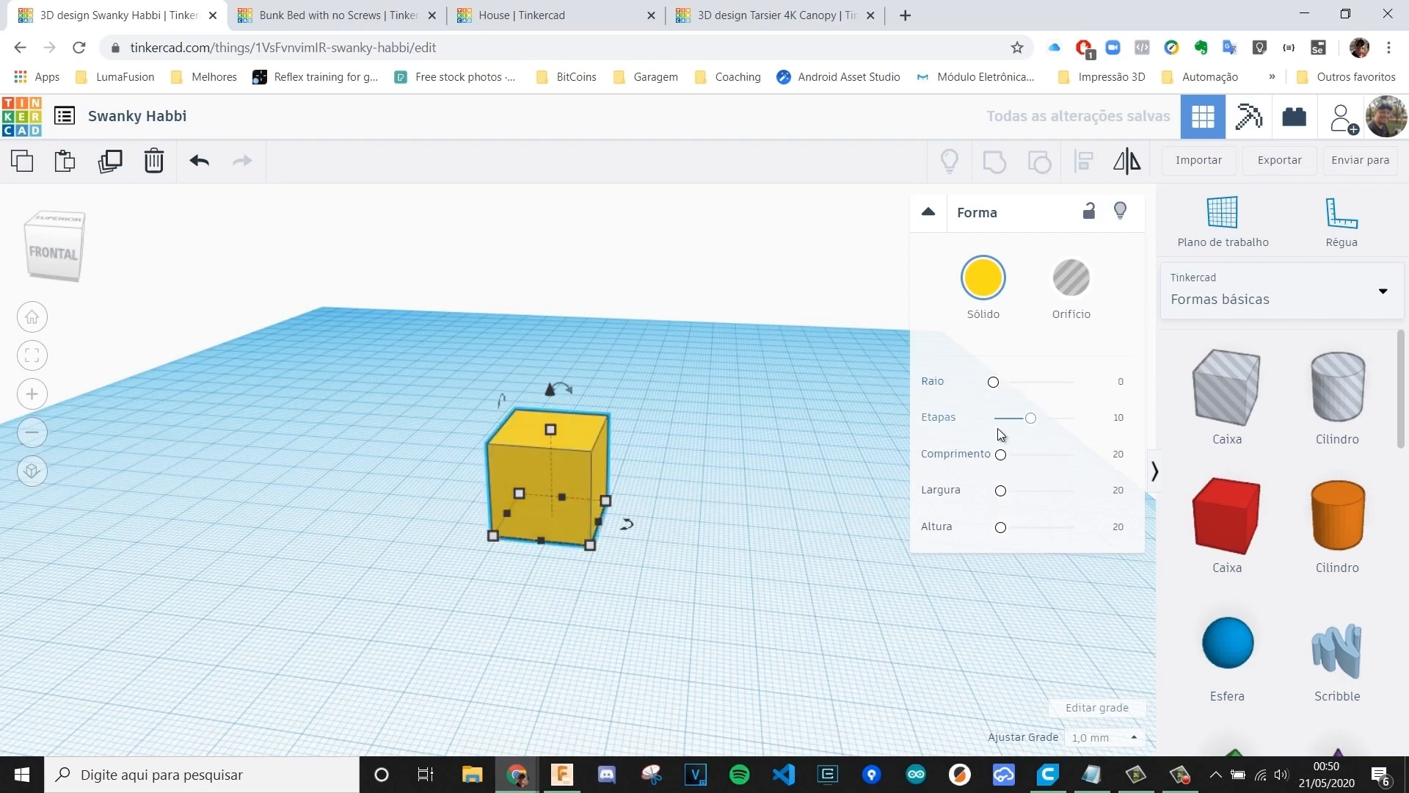
- Round the box into a smooth sphere by setting its radius (Raio) to 20 and its steps (Etapas) to 20
scroll(581, 500, "up", 2)
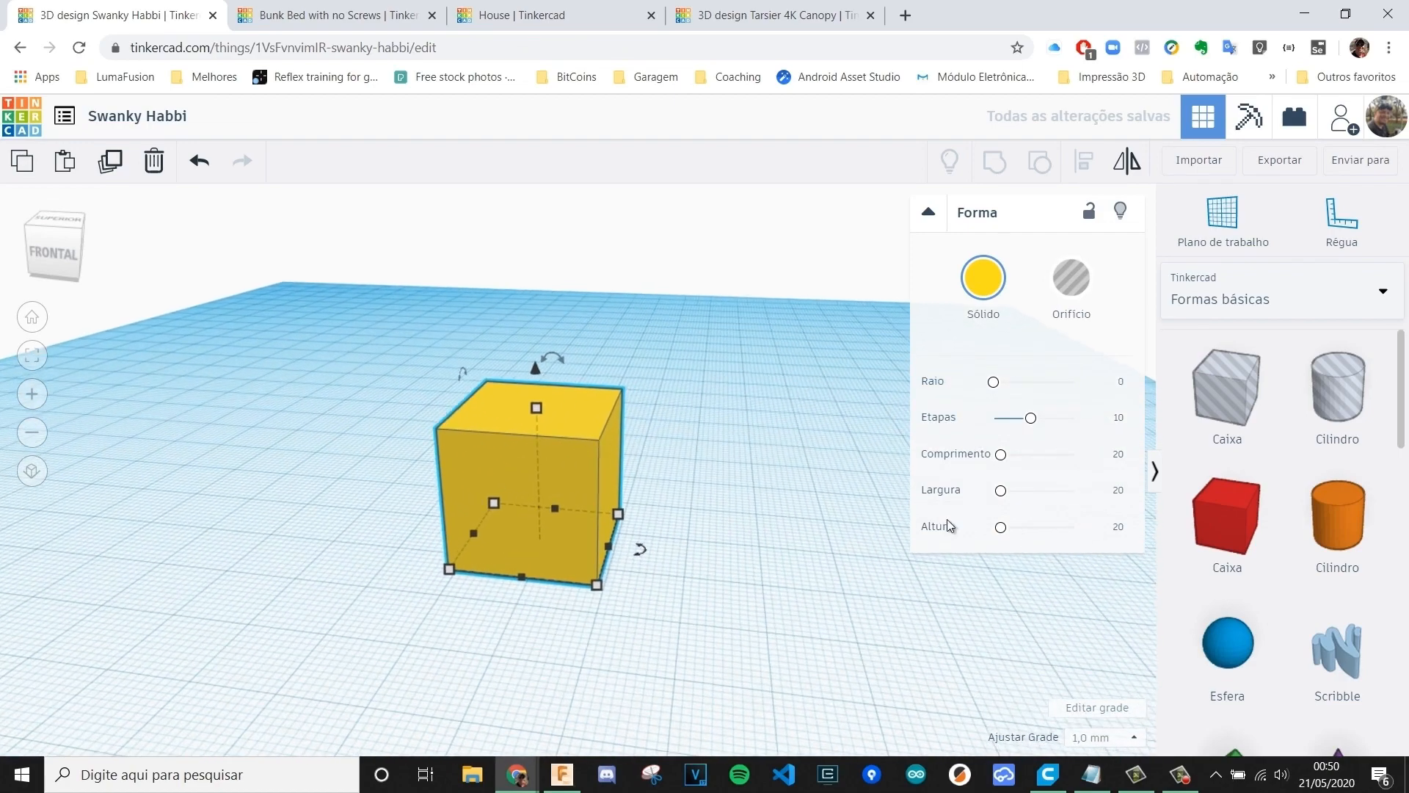
left_click_drag(1032, 431, 1079, 389)
scroll(751, 545, "up", 5)
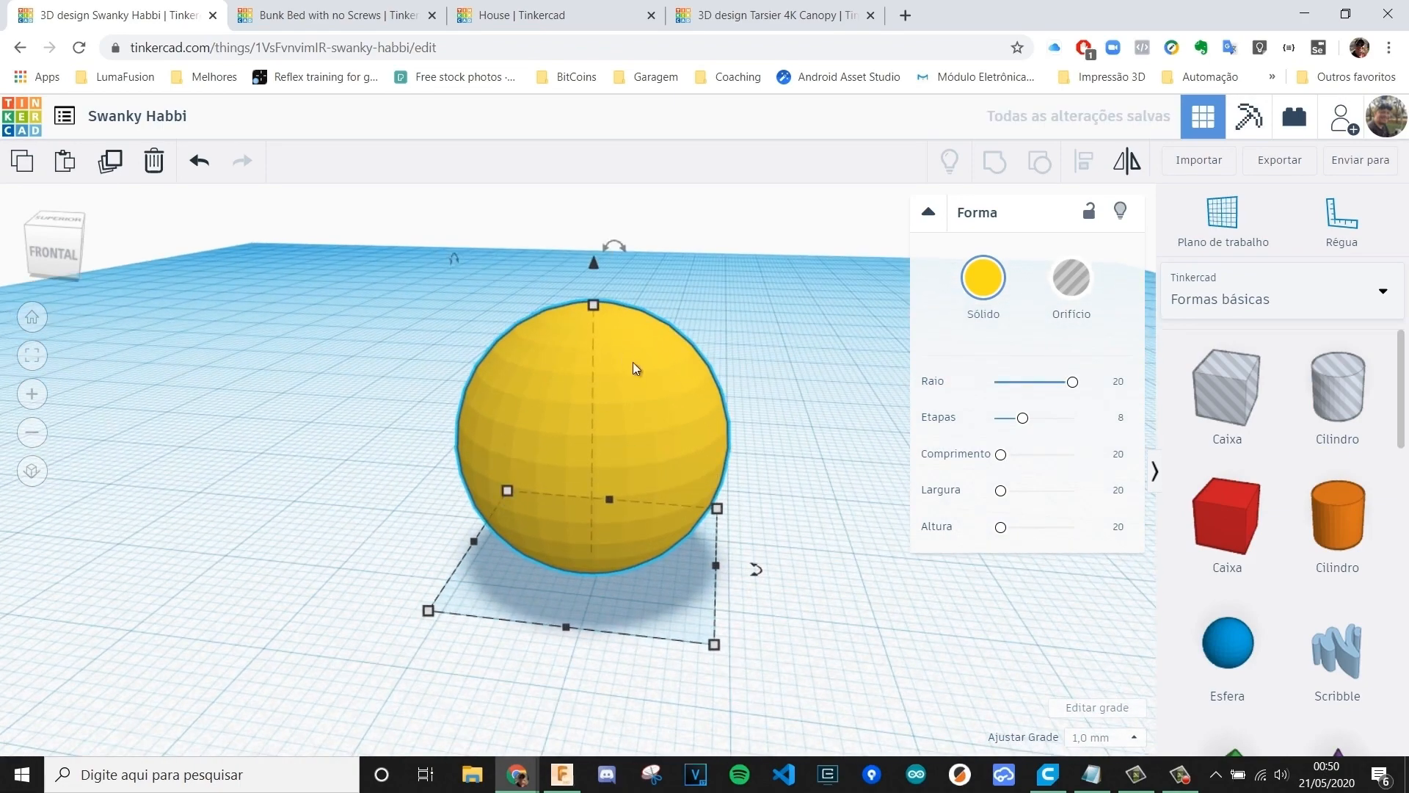
left_click_drag(1026, 424, 1112, 420)
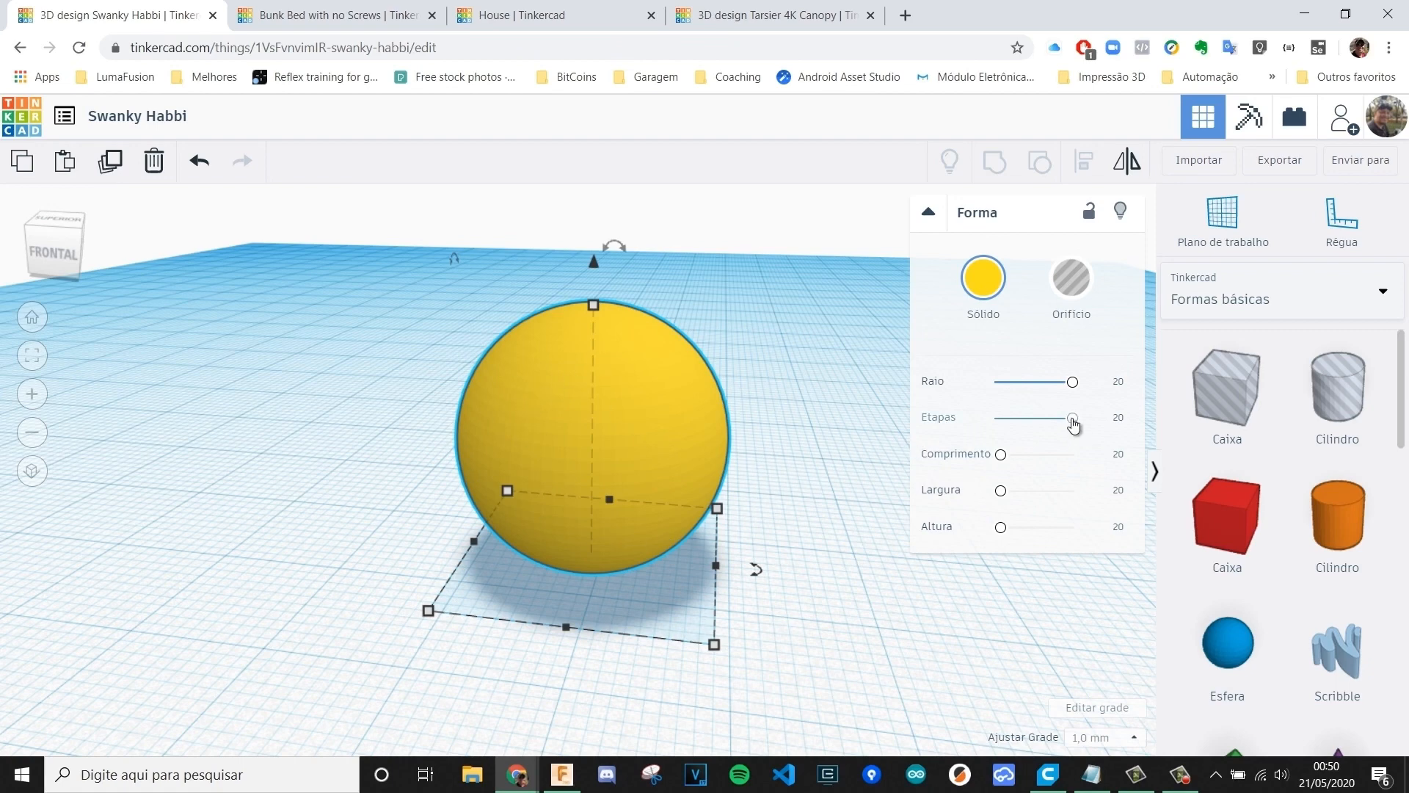
- Set Raio to 0 and Etapas to 7, and resize the box to about 31.12 long, 49.5 wide and 24.23 mm high
left_click_drag(1072, 417, 1037, 426)
left_click_drag(1072, 382, 958, 390)
left_click_drag(1035, 418, 1003, 527)
scroll(789, 477, "down", 2)
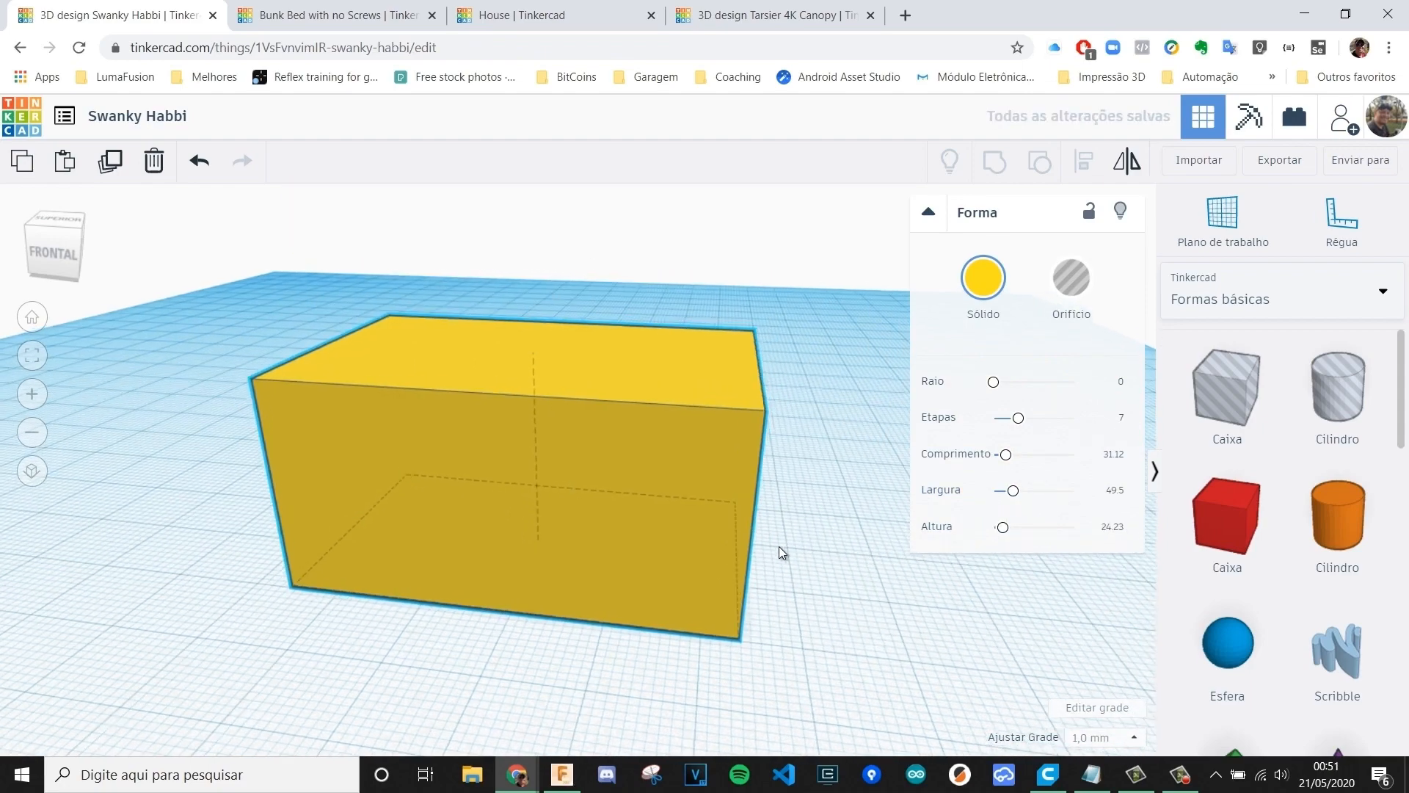
- Set the box's base dimensions to 20 mm by 20 mm directly on the model
right_click_drag(780, 550, 1088, 546)
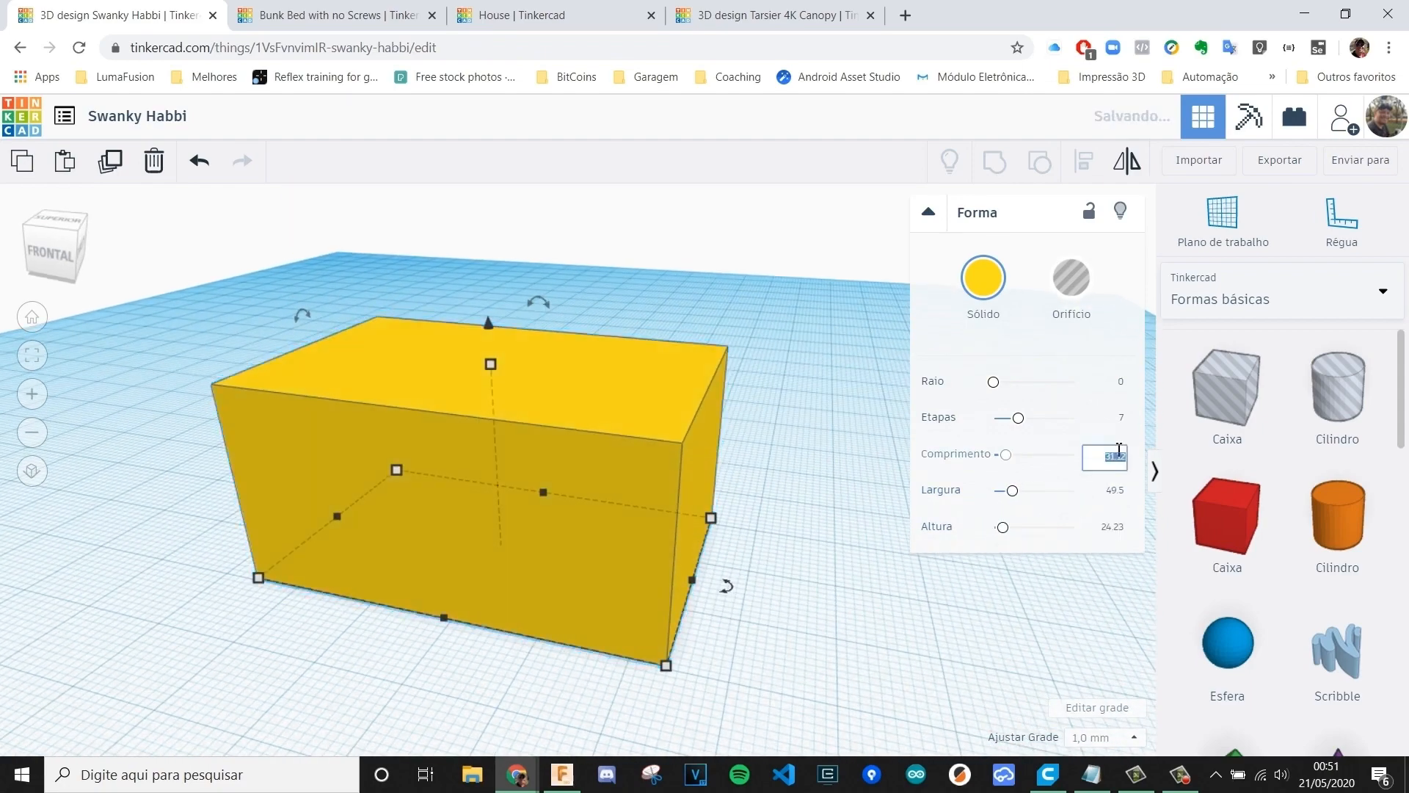
left_click(1113, 493)
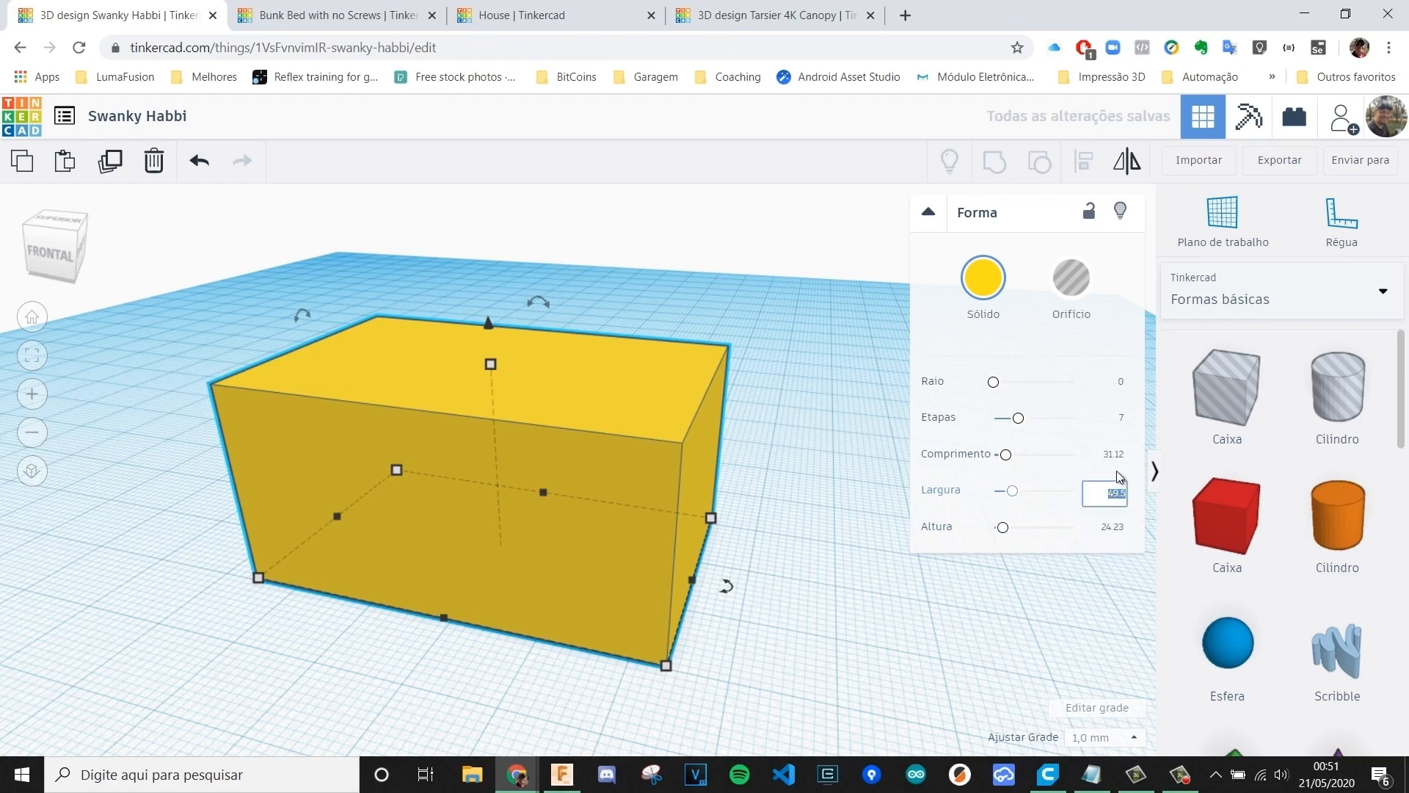
right_click_drag(903, 514, 575, 425)
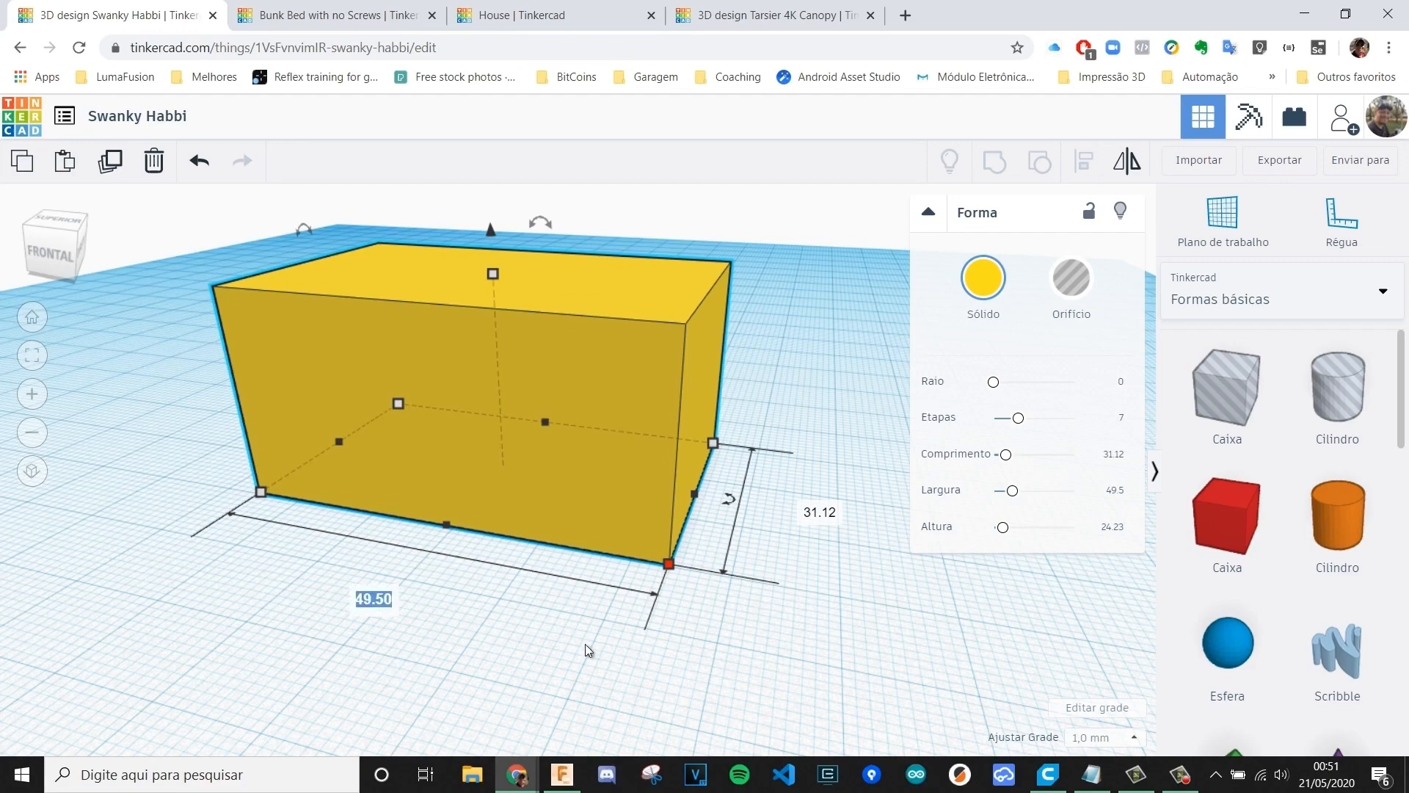
type("20")
key("Tab")
type("20")
key("Return")
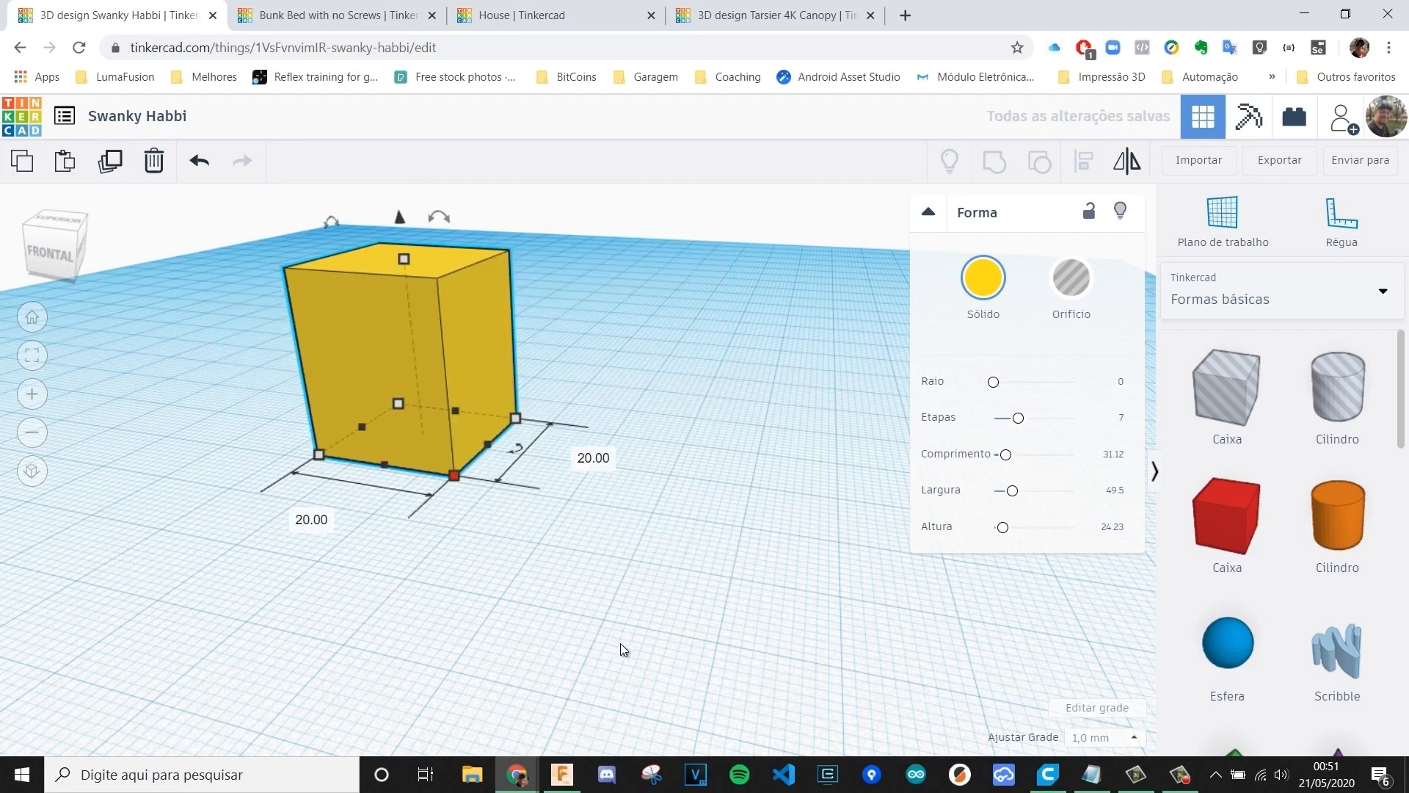
- Set the box's front-to-back depth to 30 mm using its dimension on the work plane
key("f")
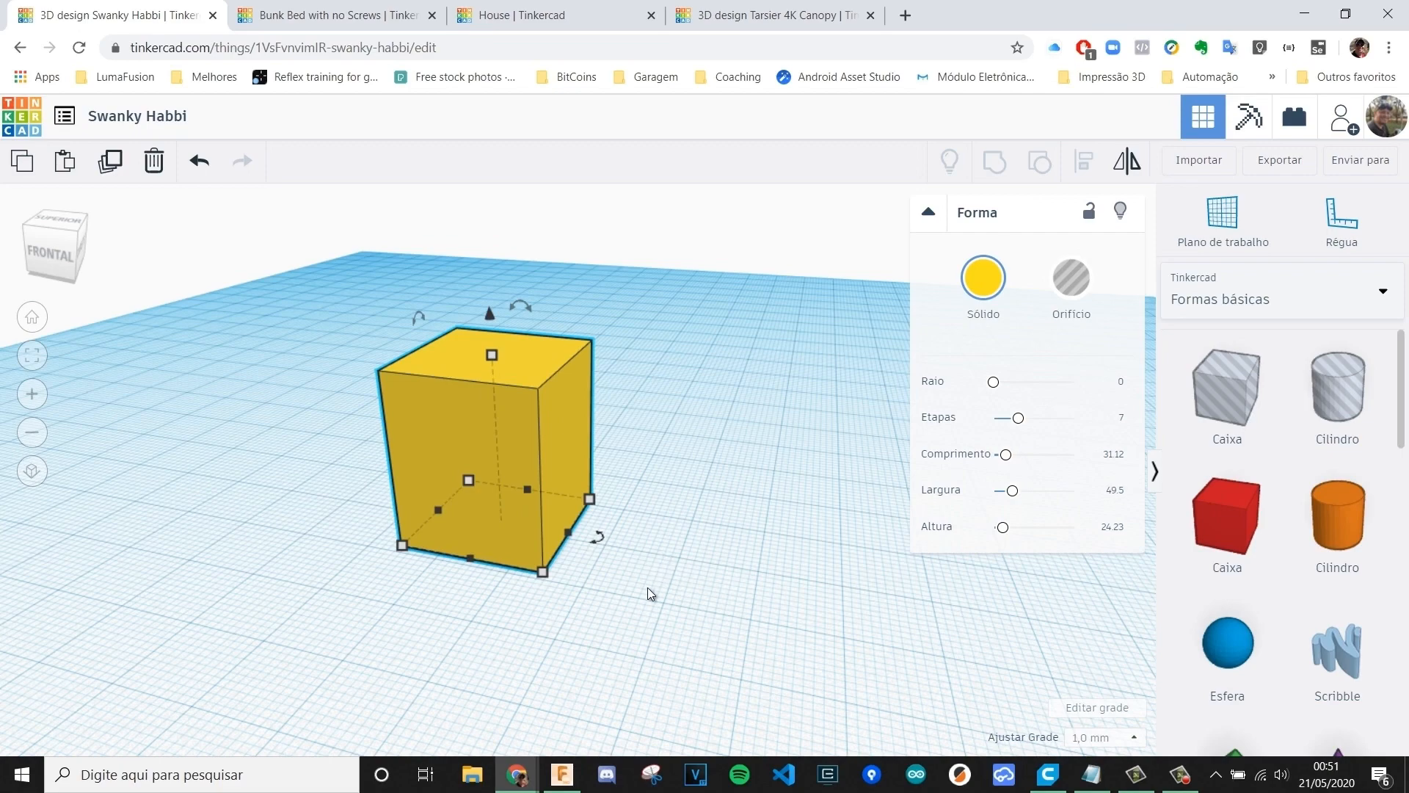
middle_click_drag(646, 596, 566, 569)
right_click_drag(567, 570, 651, 560)
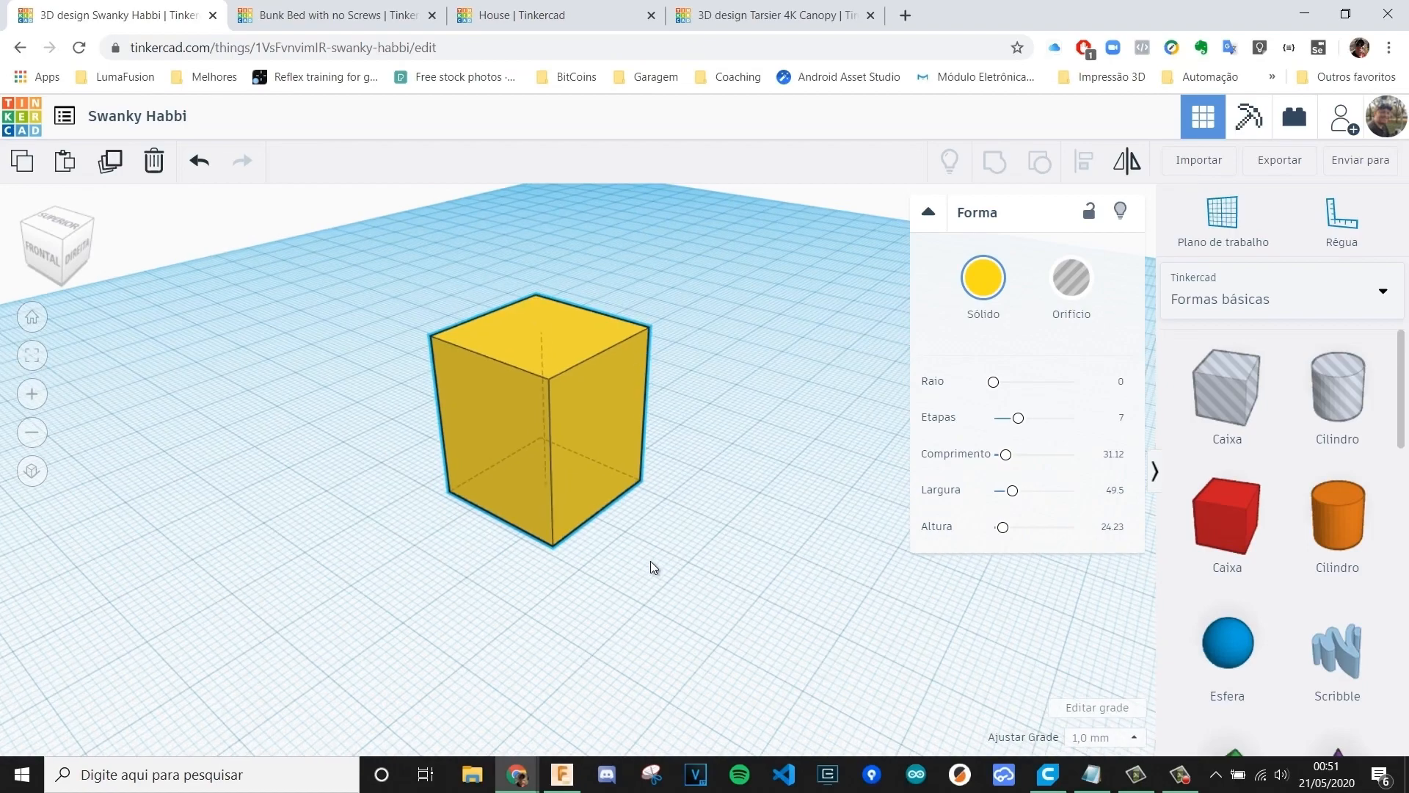
middle_click_drag(663, 536, 378, 567)
right_click_drag(441, 565, 695, 516)
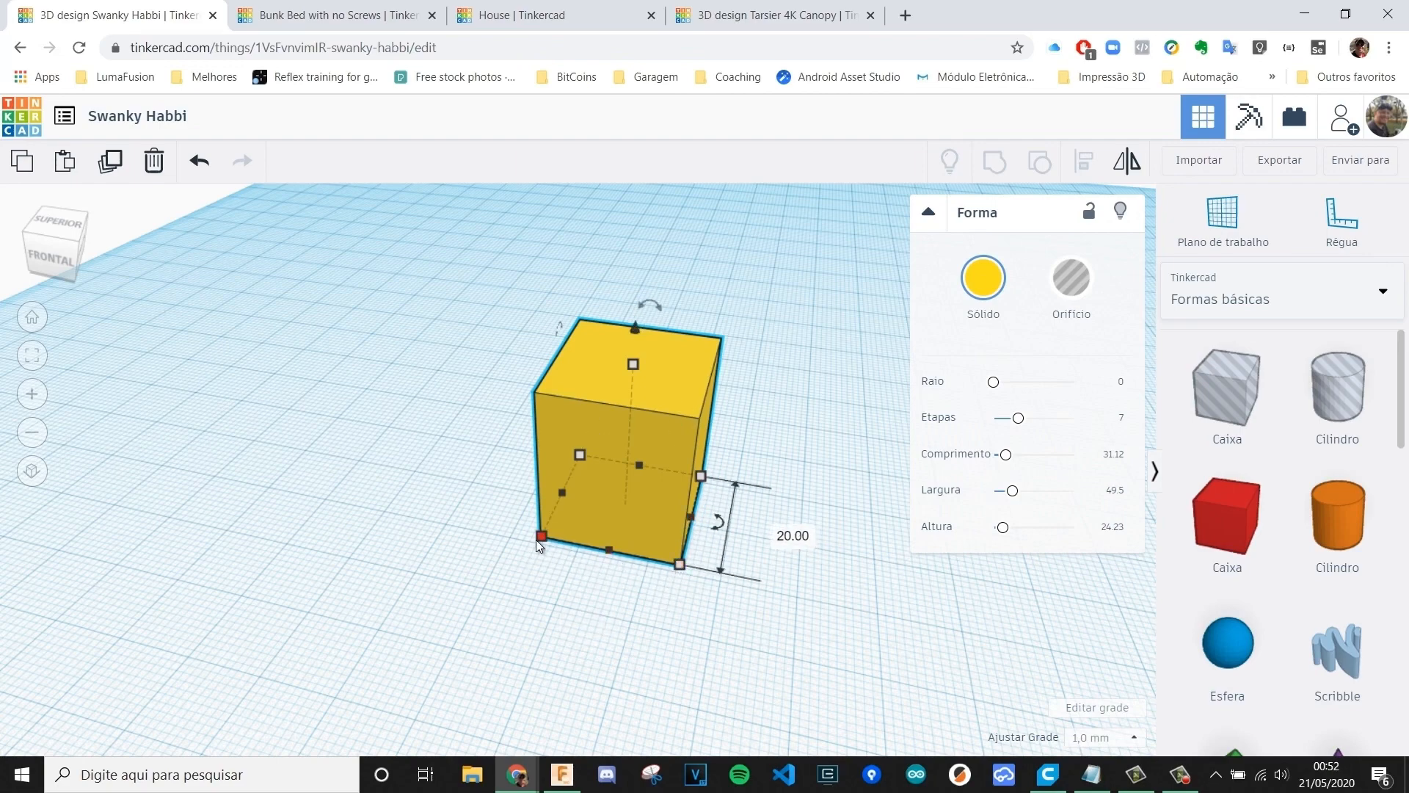
left_click(793, 536)
type("30")
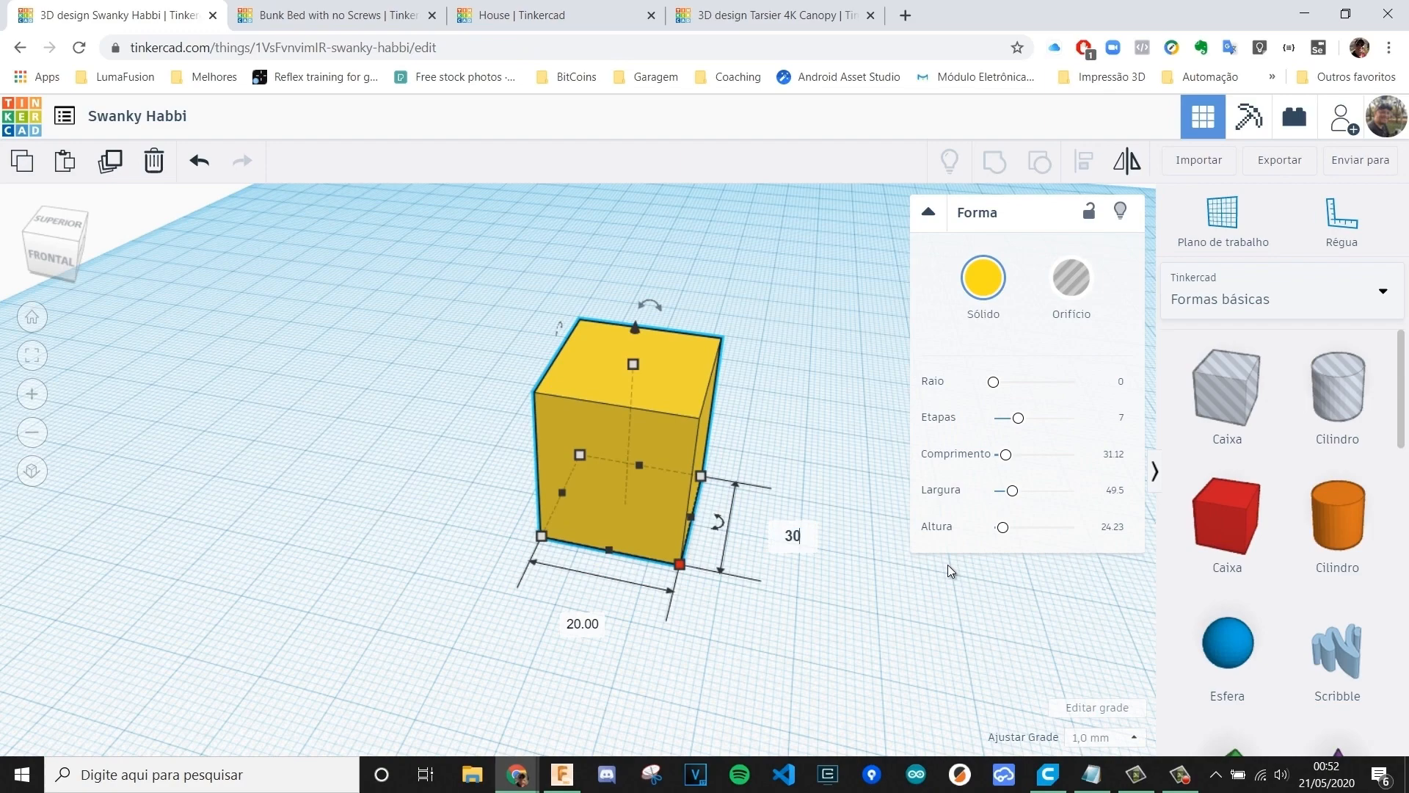
key("Return")
middle_click_drag(936, 607, 922, 565)
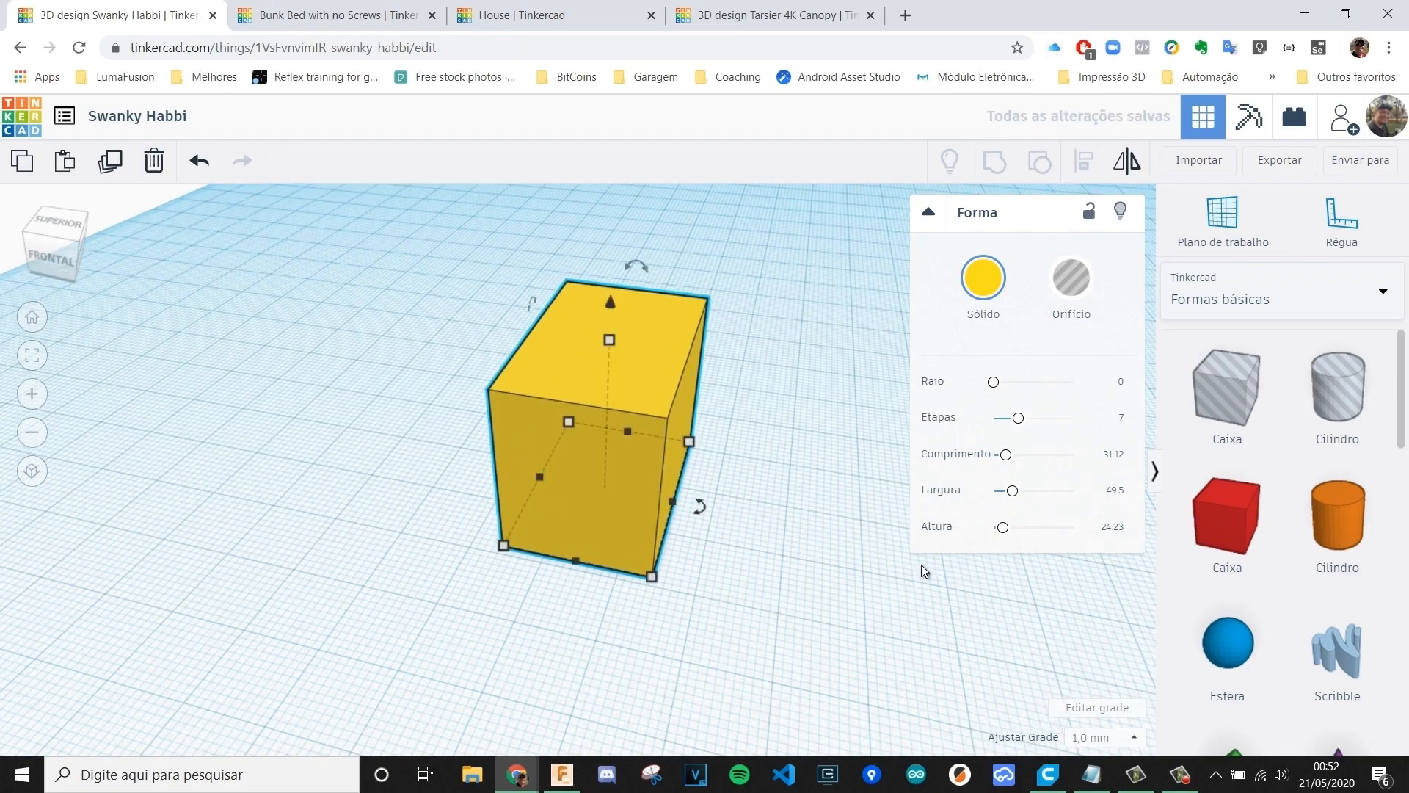
left_click(895, 505)
left_click(643, 442)
left_click(868, 572)
left_click(640, 434)
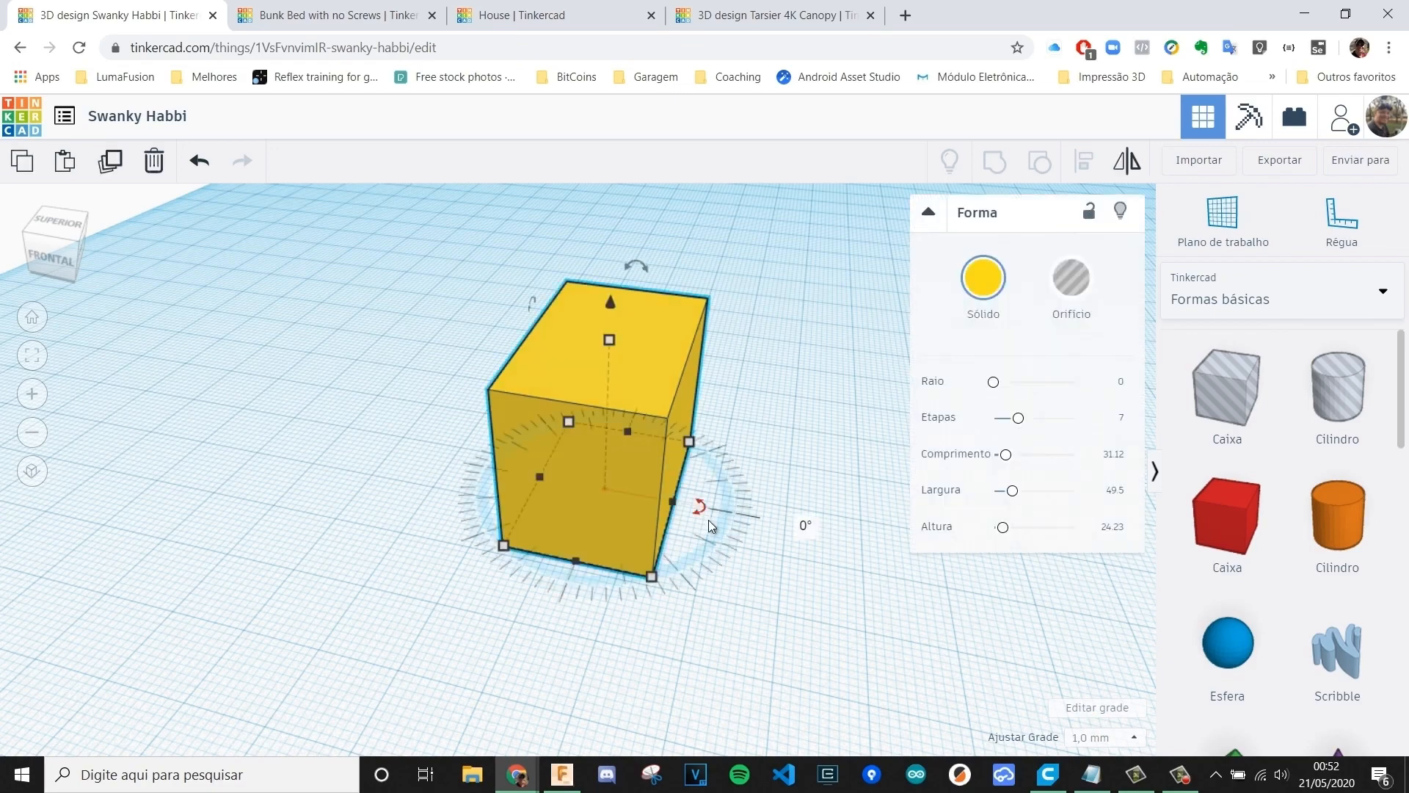
- Try rotating the box about its vertical axis, and return it to its original orientation
right_click_drag(707, 519, 700, 552)
mouse_move(717, 513)
left_mouse_down()
mouse_move(731, 544)
mouse_move(628, 577)
mouse_move(520, 527)
mouse_move(504, 470)
mouse_move(549, 544)
mouse_move(668, 554)
mouse_move(735, 517)
mouse_move(718, 518)
left_mouse_up()
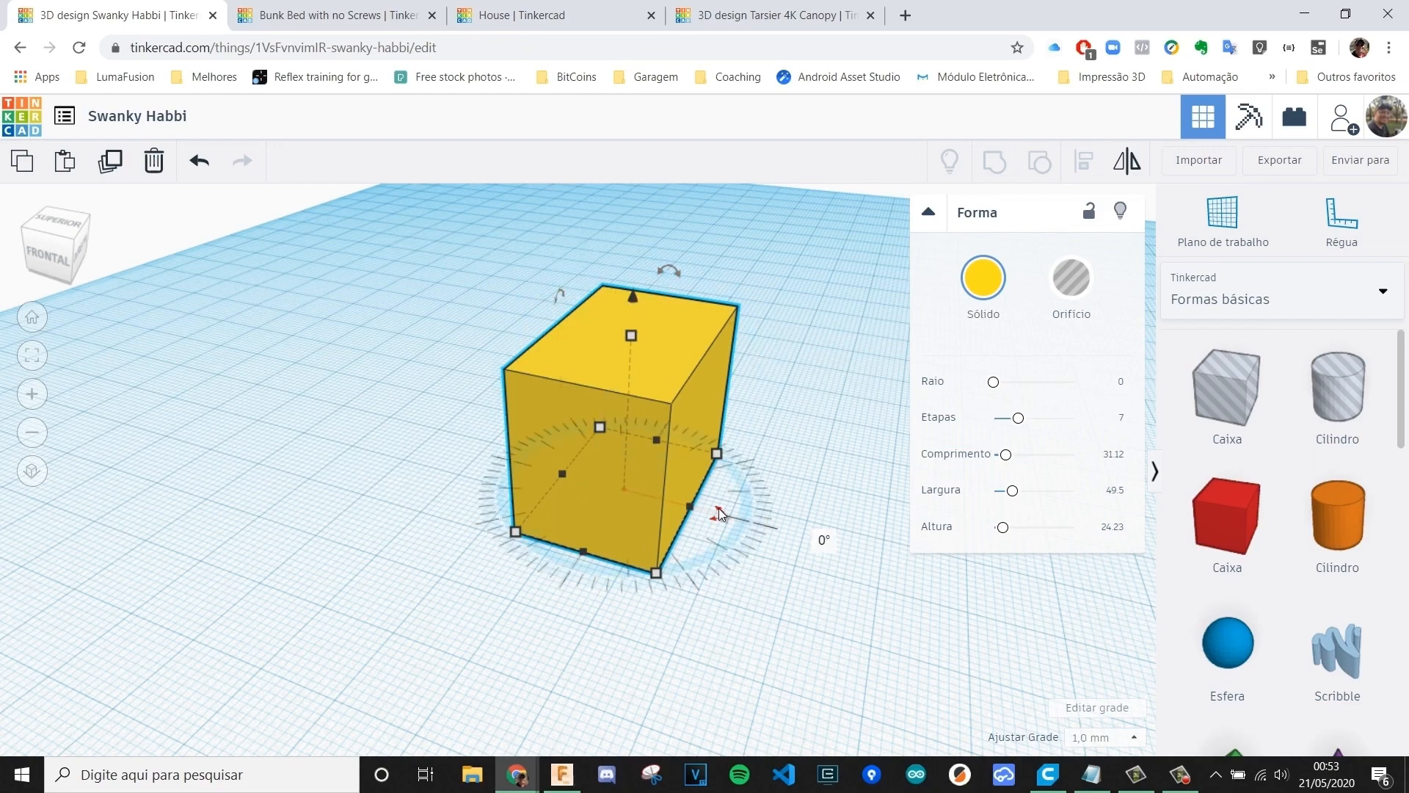
left_click_drag(717, 513, 706, 617)
left_click(716, 629)
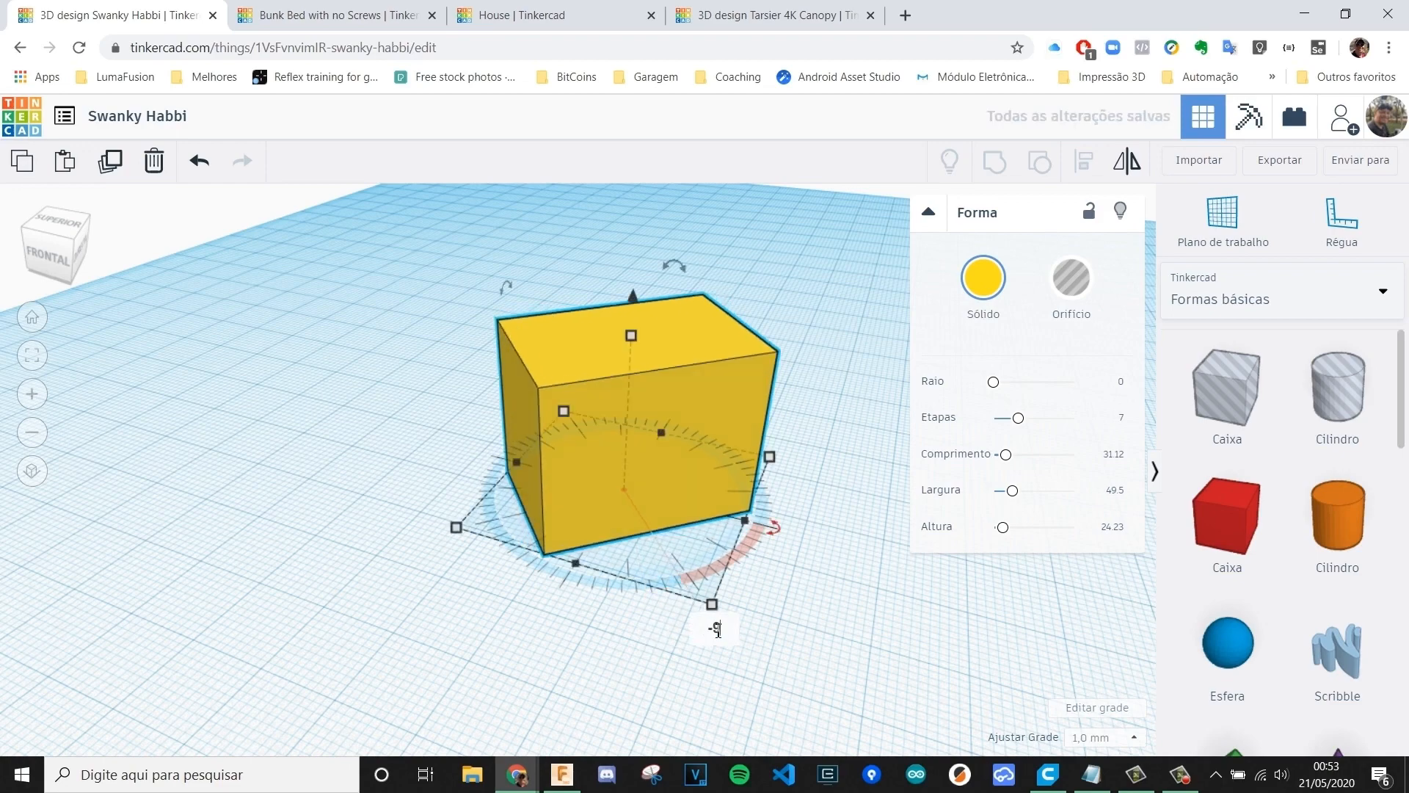
key("Return")
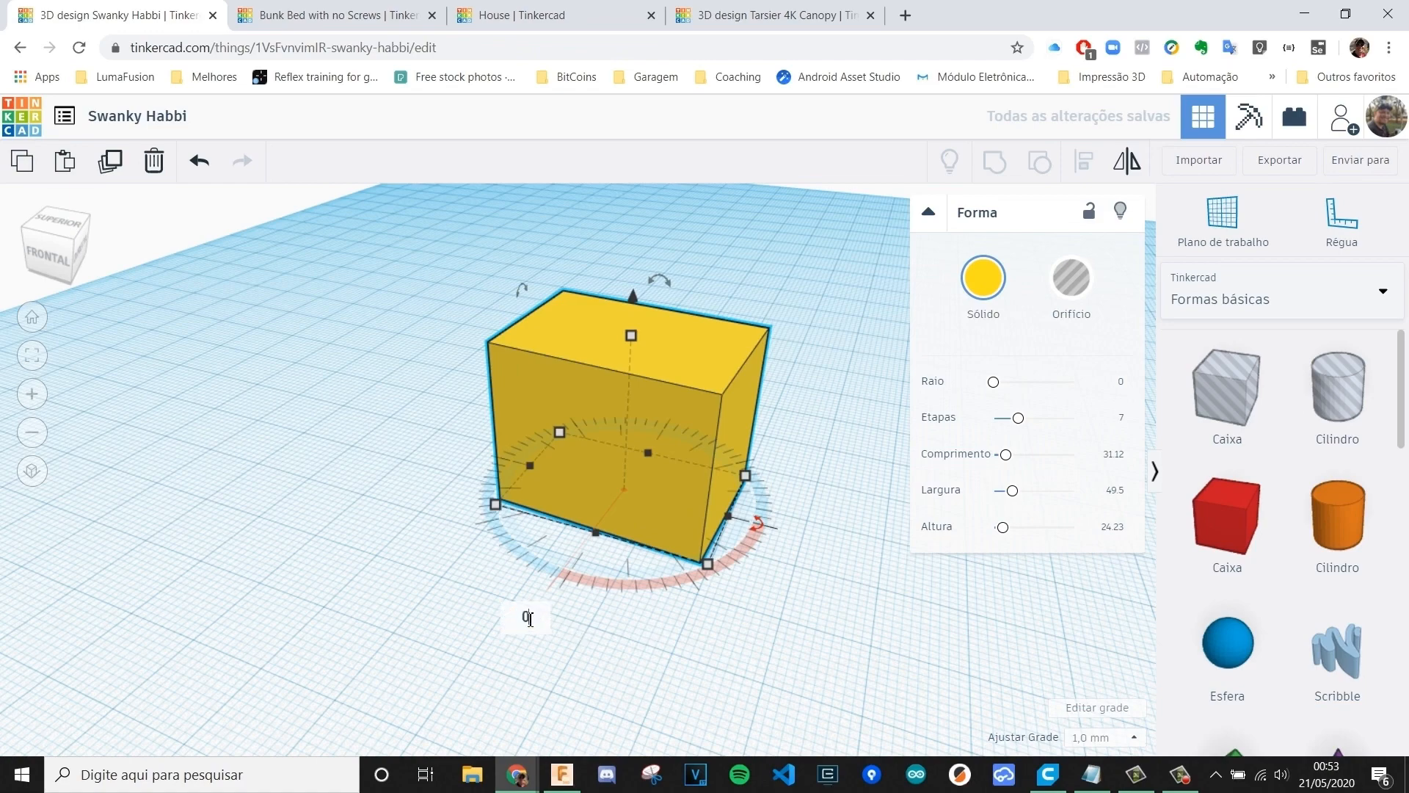
key("Return")
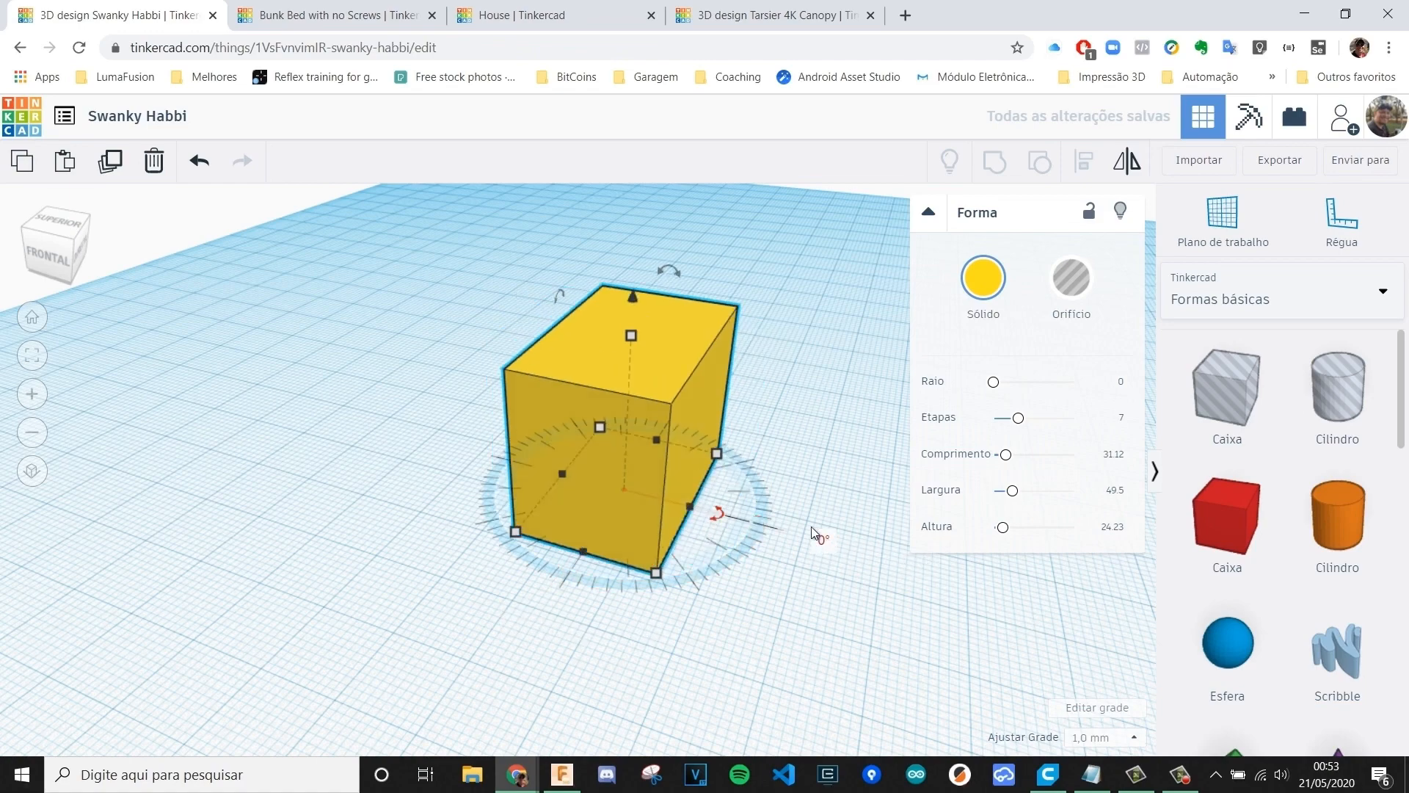
- Set the box's height to 20 mm using its dimension on the model
mouse_move(651, 307)
left_mouse_down()
mouse_move(661, 287)
mouse_move(756, 430)
mouse_move(756, 392)
mouse_move(617, 294)
mouse_move(502, 375)
mouse_move(697, 394)
mouse_move(659, 305)
left_mouse_up()
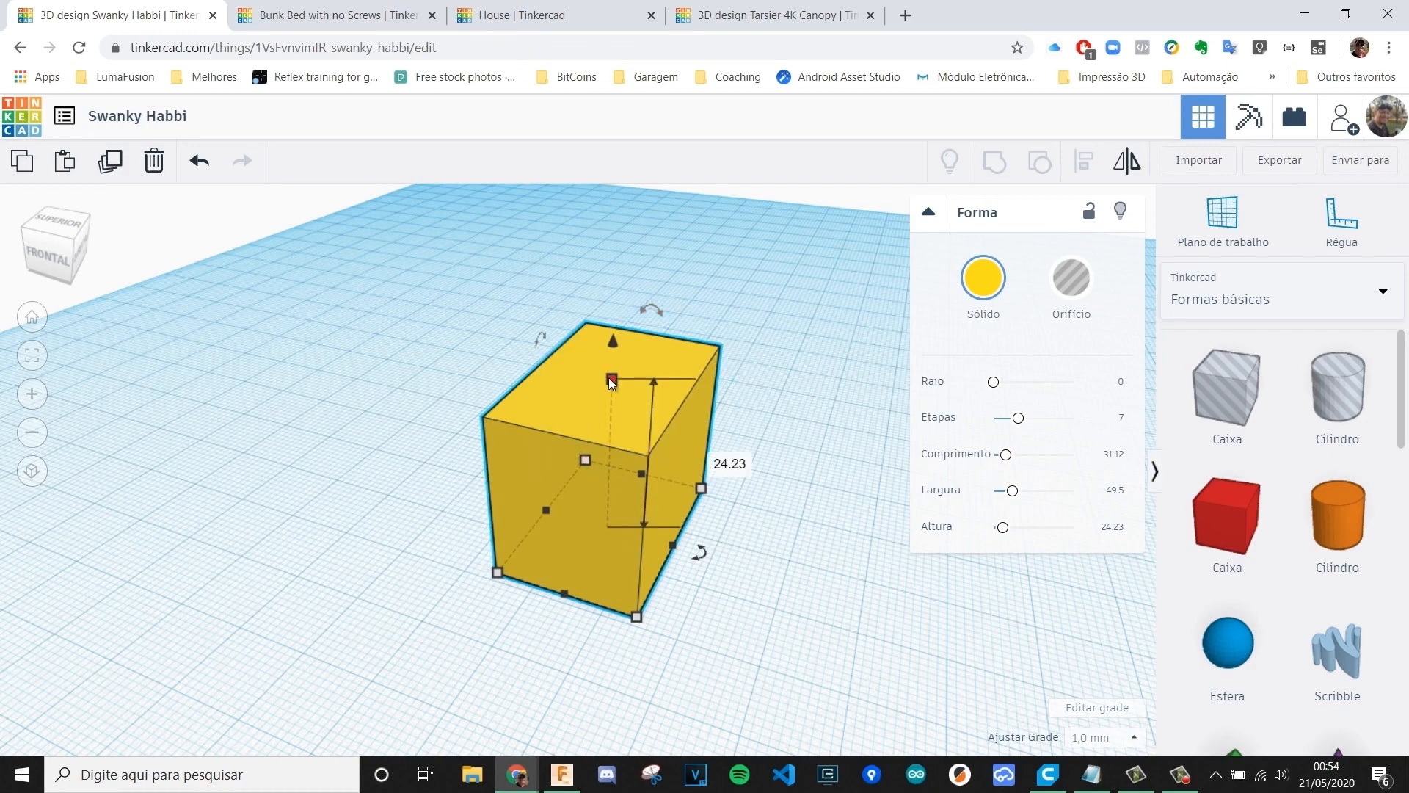
right_click_drag(695, 547, 585, 354)
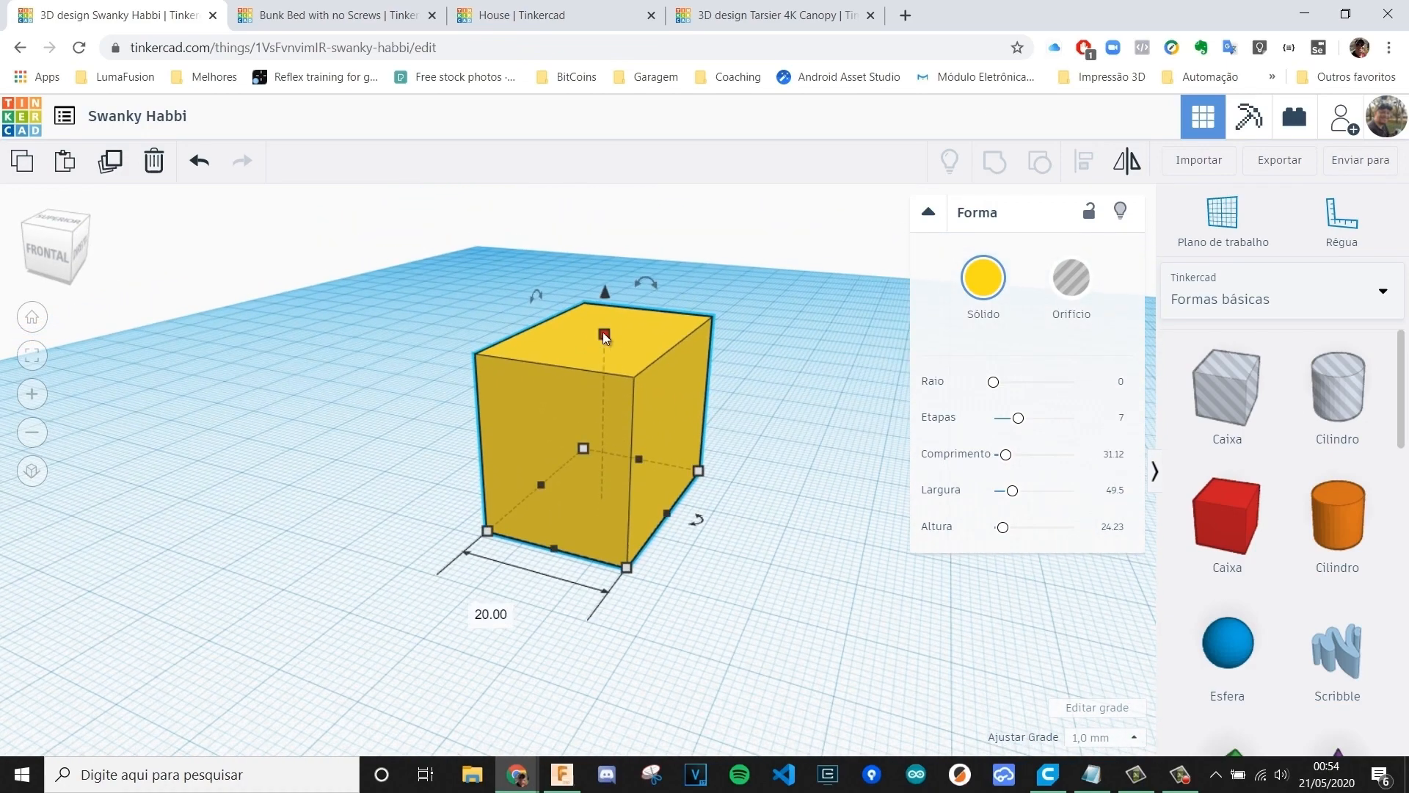
left_click(604, 334)
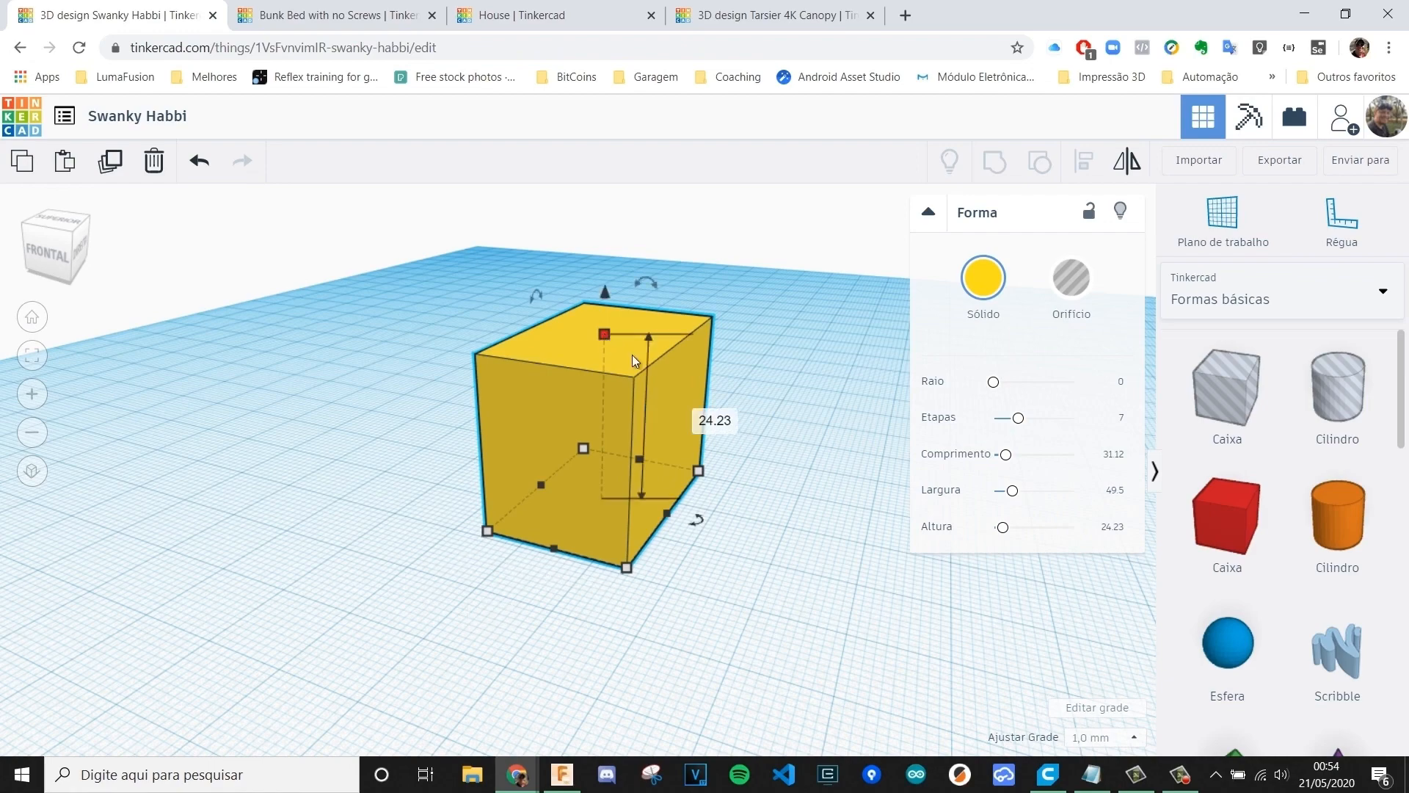
left_click(715, 420)
type("20")
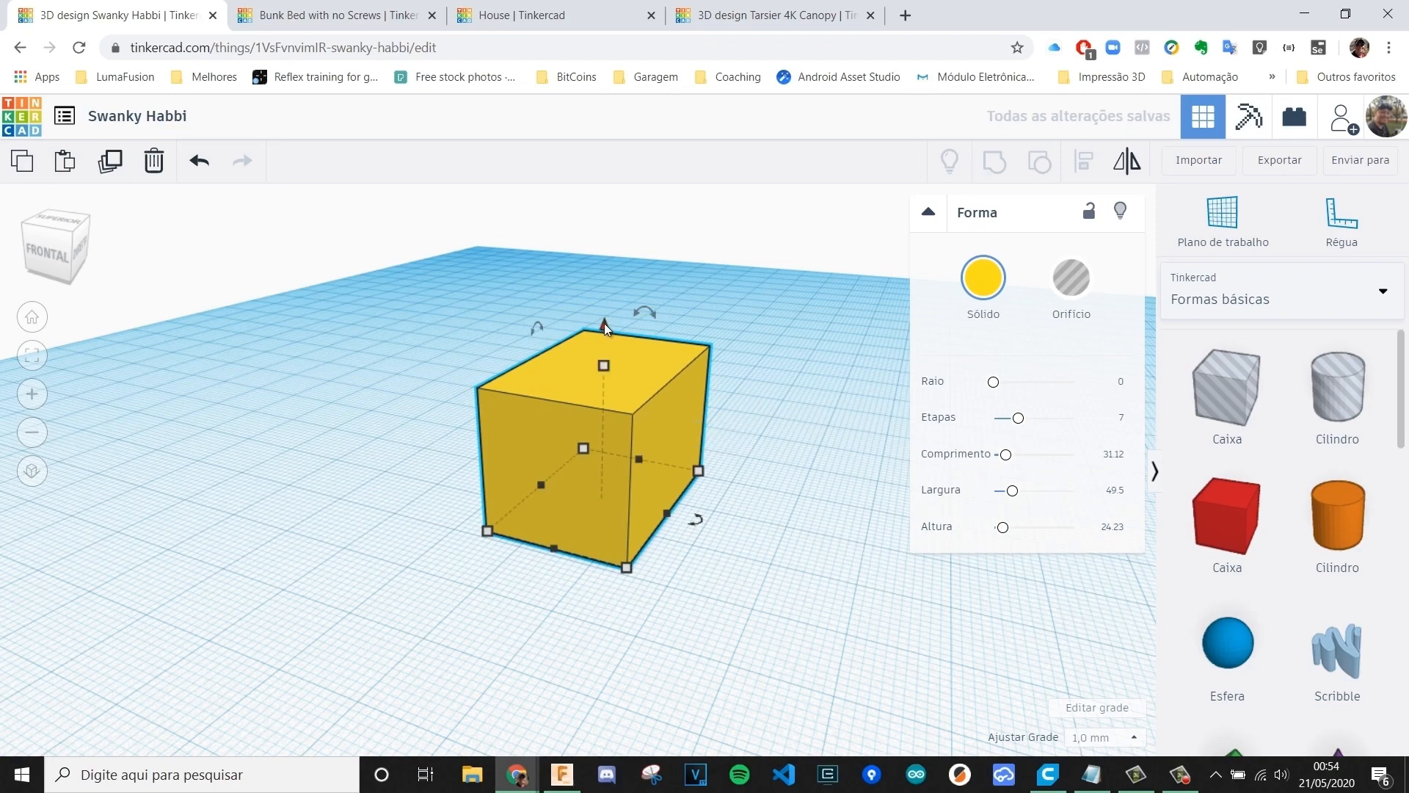
- Raise the box 20 mm above the work plane
left_click_drag(605, 324, 625, 279)
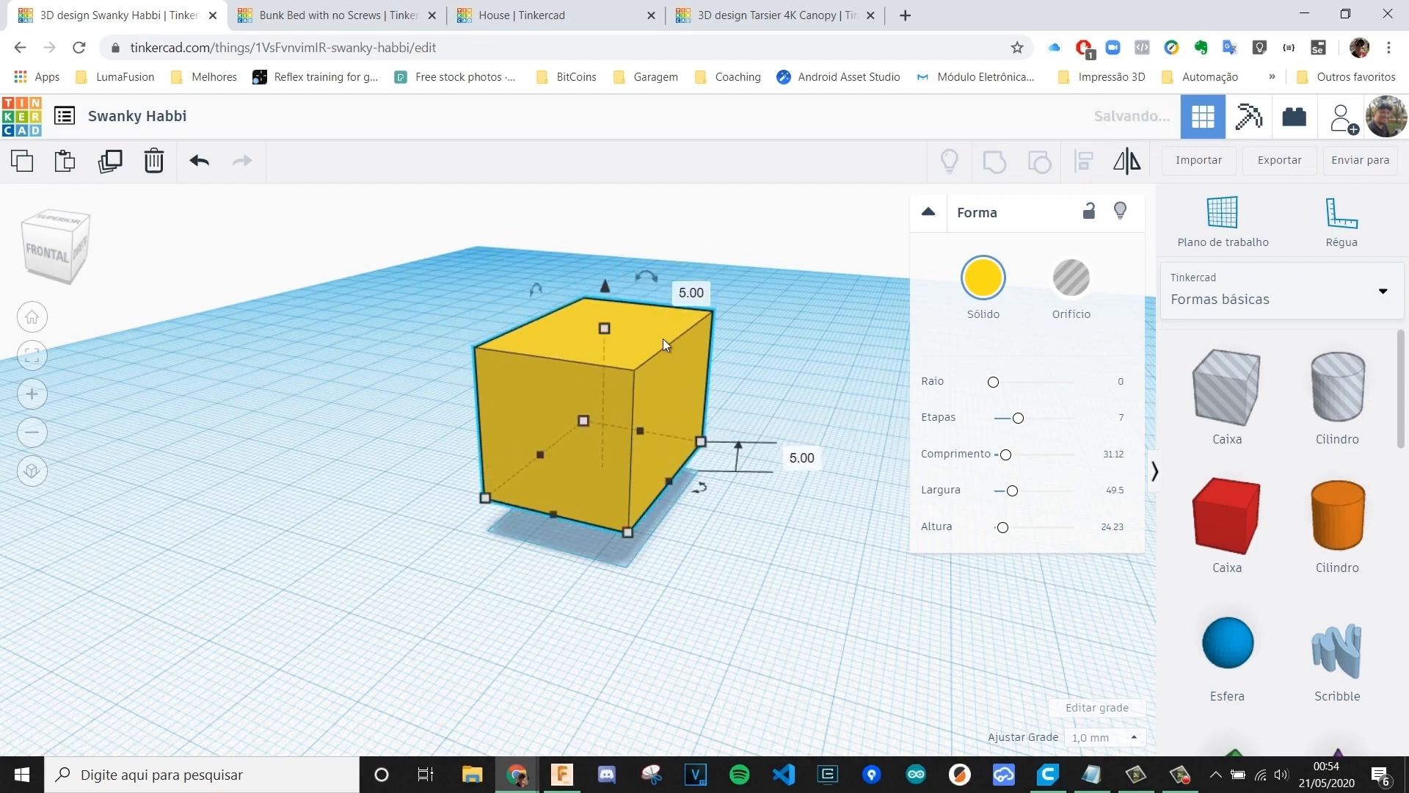
left_click(796, 457)
type("20")
key("Return")
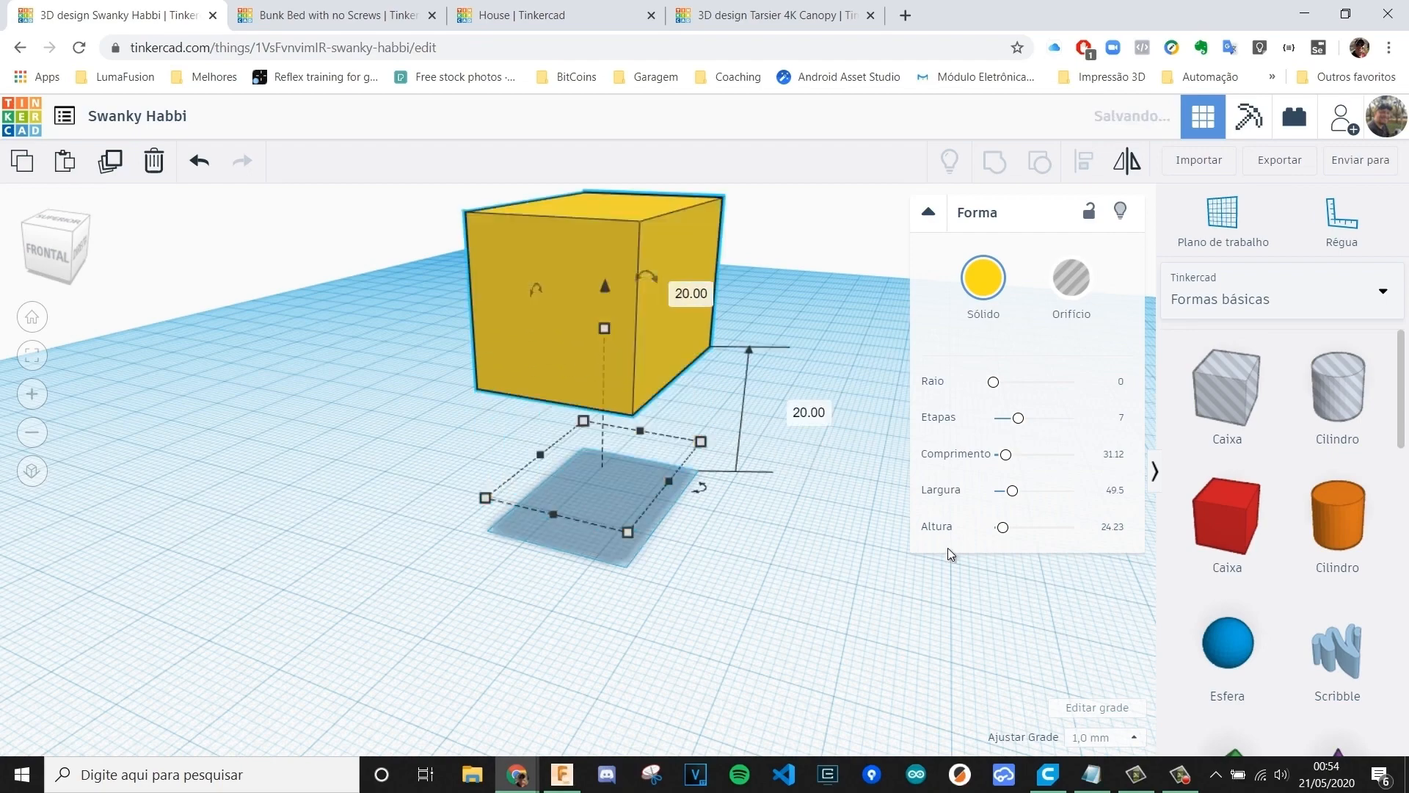
- Lower the box back onto the work plane by setting its elevation to 0, and deselect it
middle_click_drag(637, 390, 596, 489)
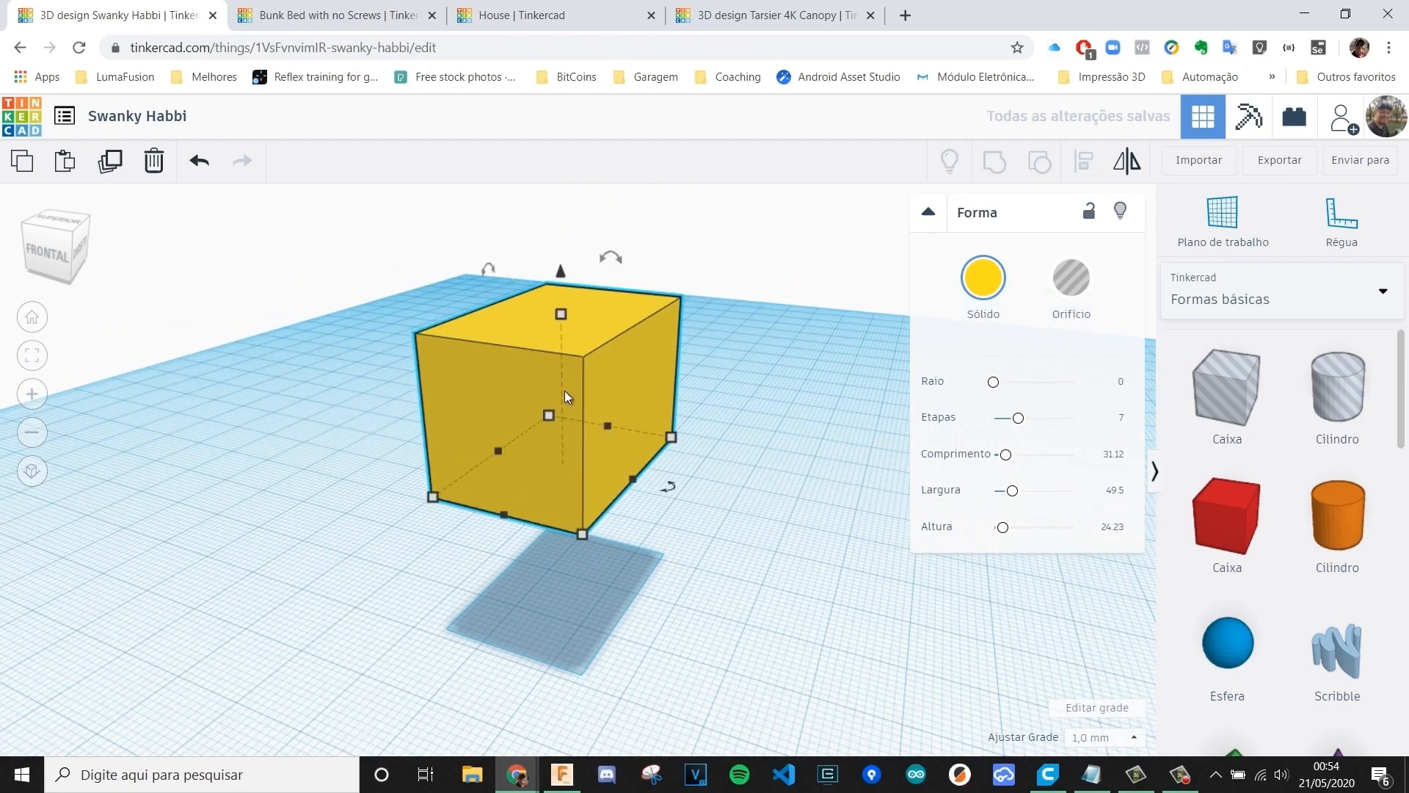
left_click(557, 272)
left_click_drag(562, 274, 562, 298)
left_click(782, 505)
type("0")
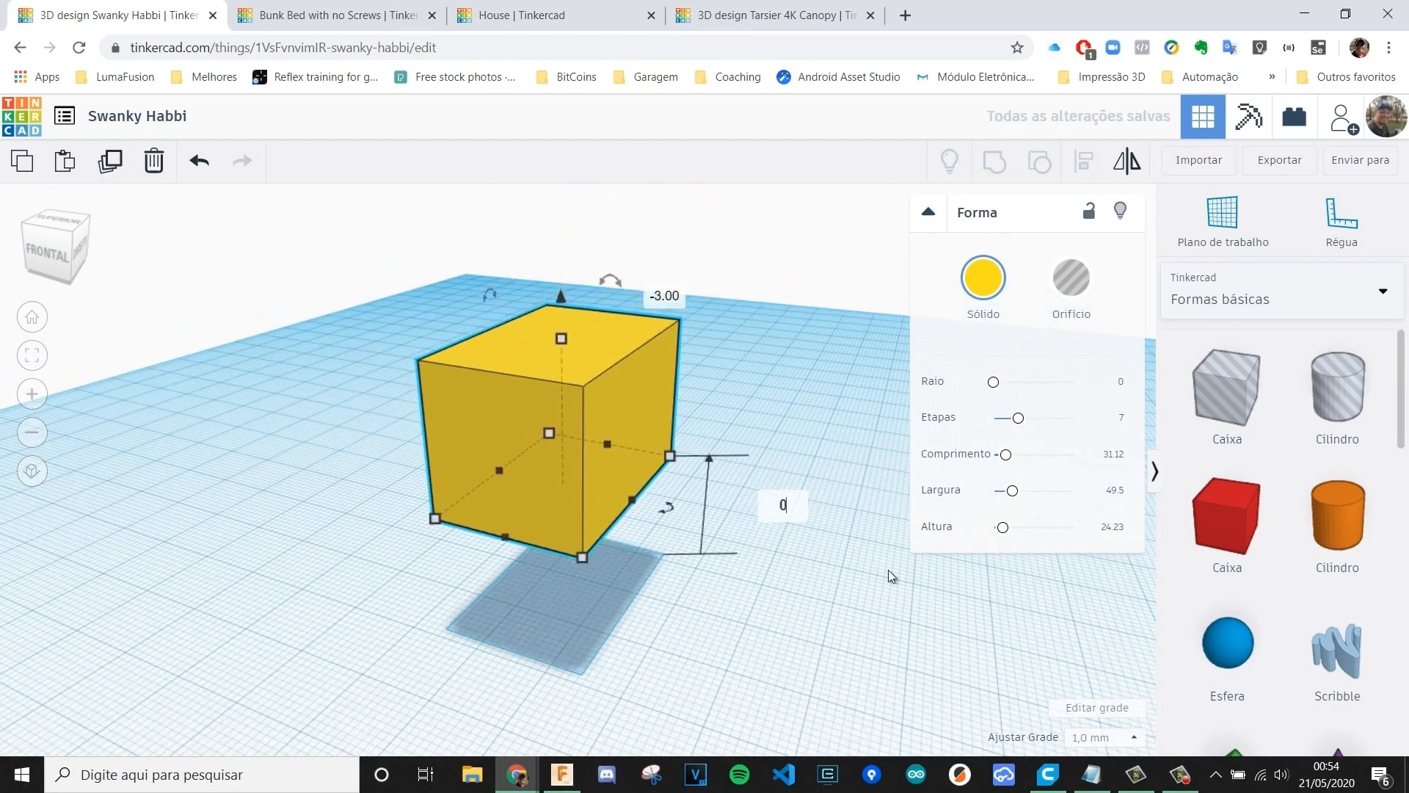
key("Return")
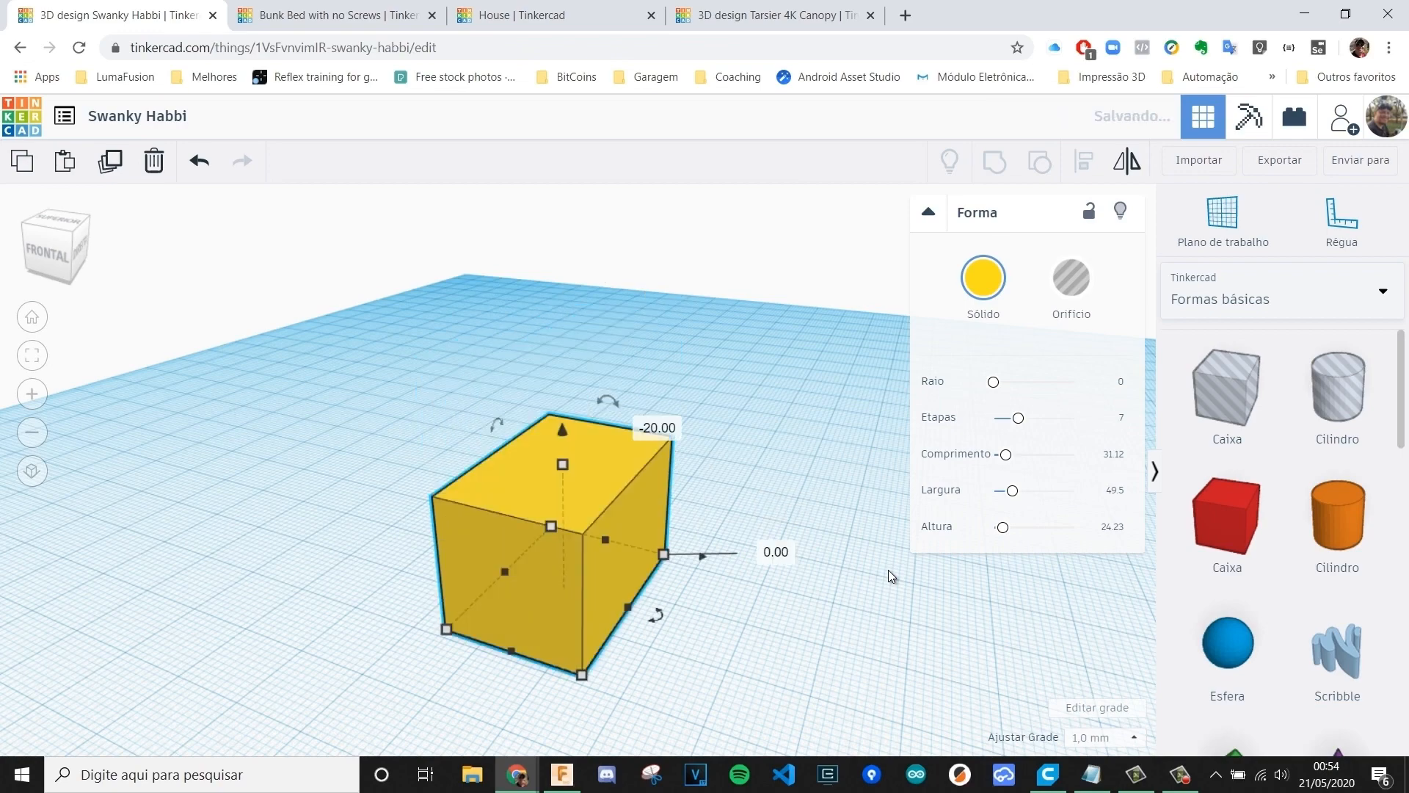
left_click(776, 619)
scroll(839, 458, "down", 2)
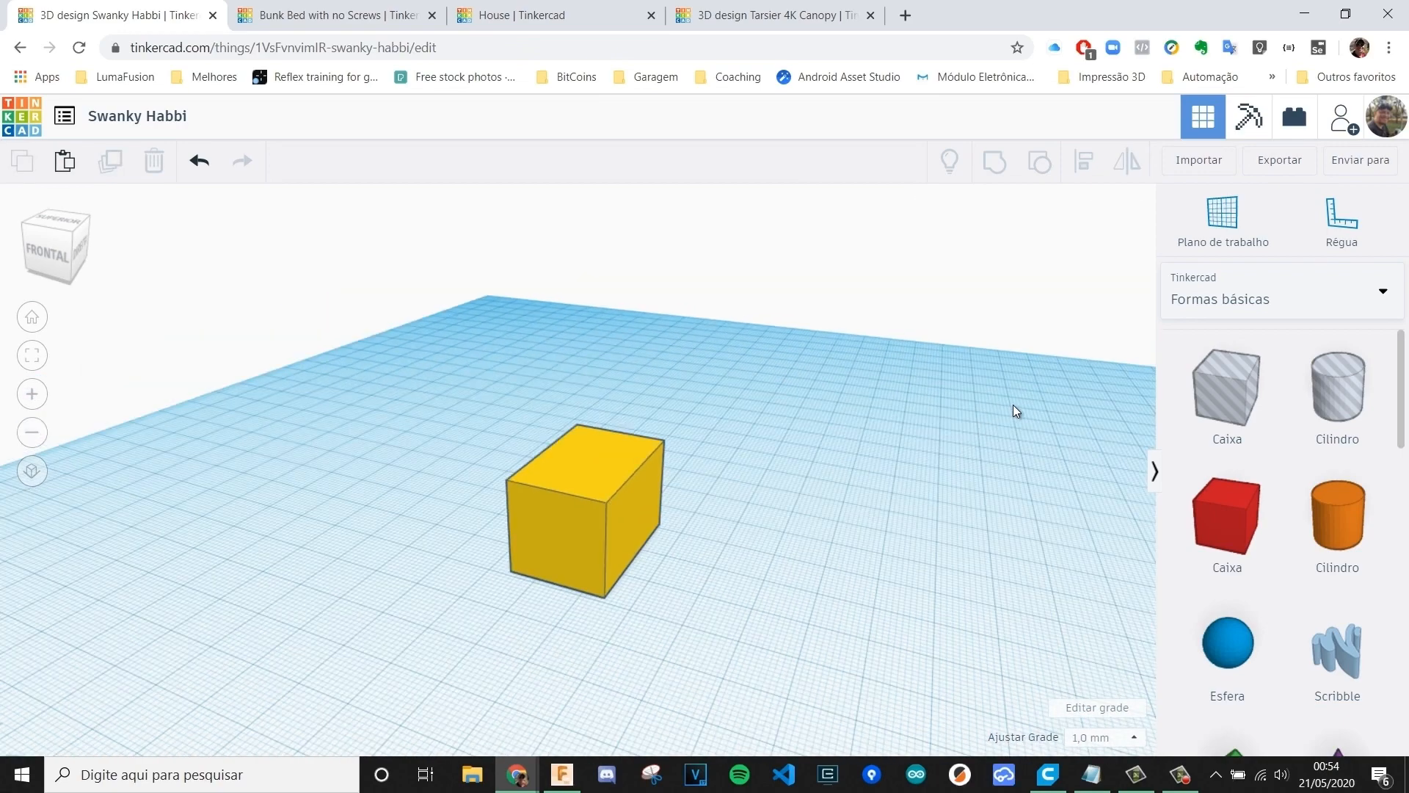
- Place a temporary work plane on the box's top face
left_click(601, 477)
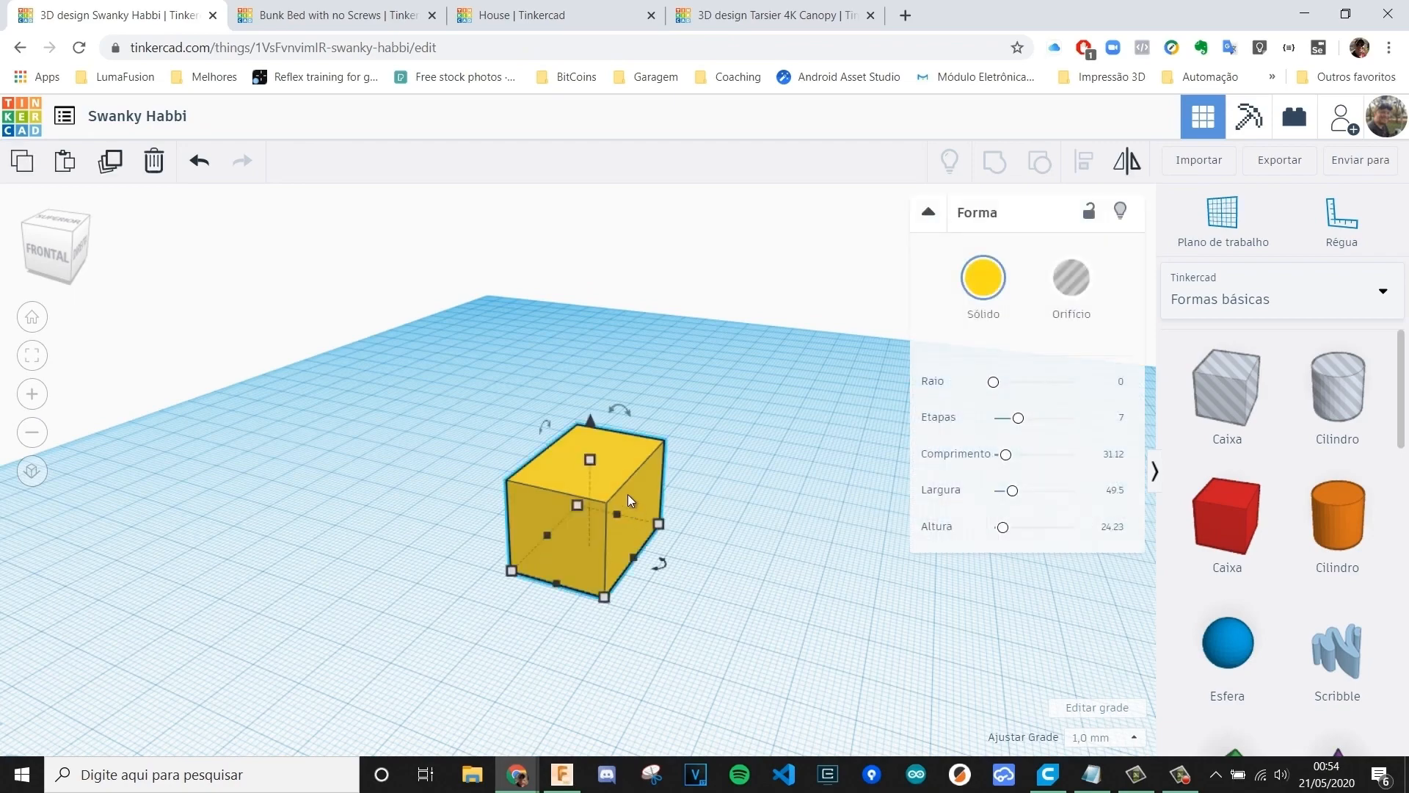
scroll(620, 458, "up", 2)
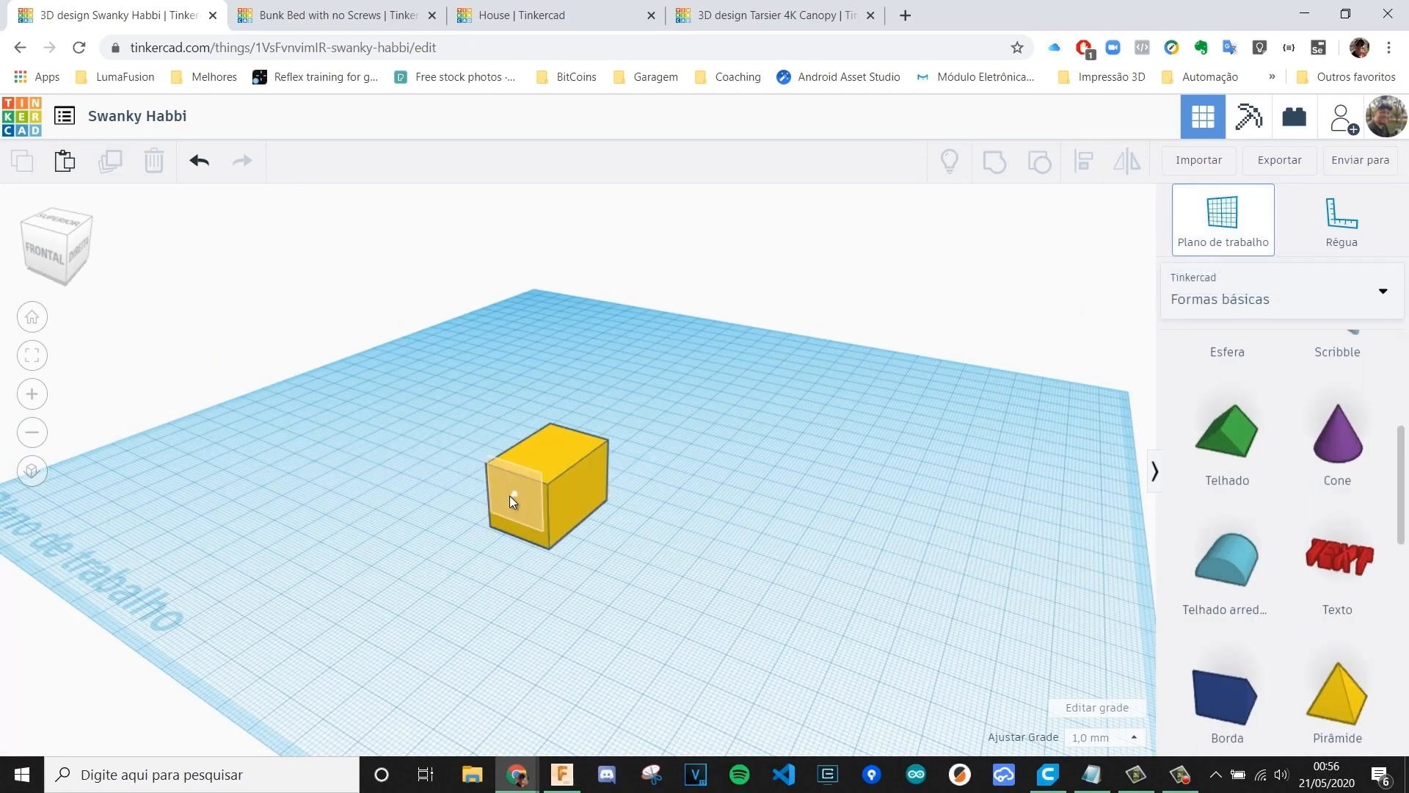
right_click_drag(618, 501, 690, 587)
scroll(650, 469, "up", 3)
scroll(967, 578, "down", 1)
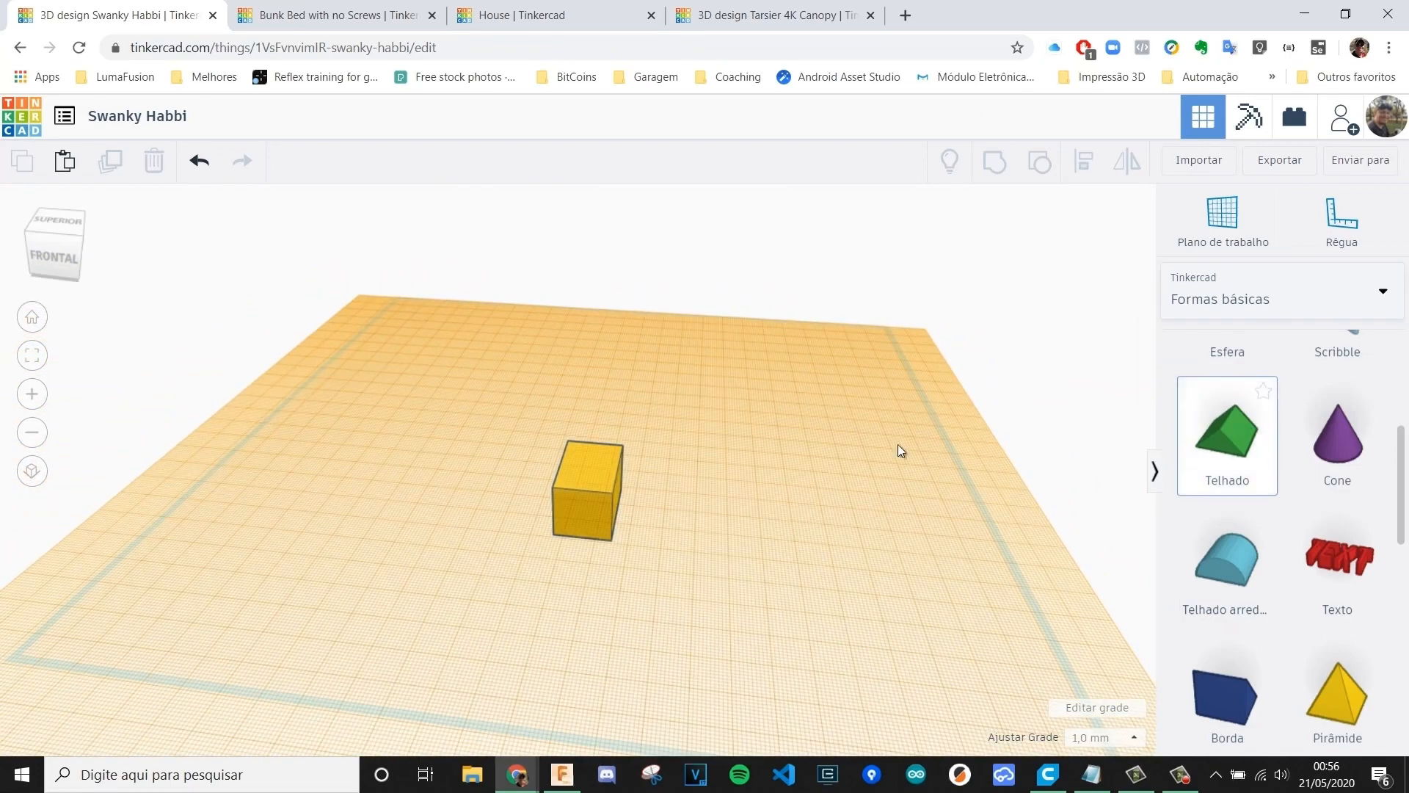
- Add a roof shape (Telhado) on the box's top face, centred over it so it overhangs the sides like a house
left_click(575, 439)
right_click_drag(612, 487, 575, 488)
left_click_drag(572, 498, 613, 544)
left_click(628, 568)
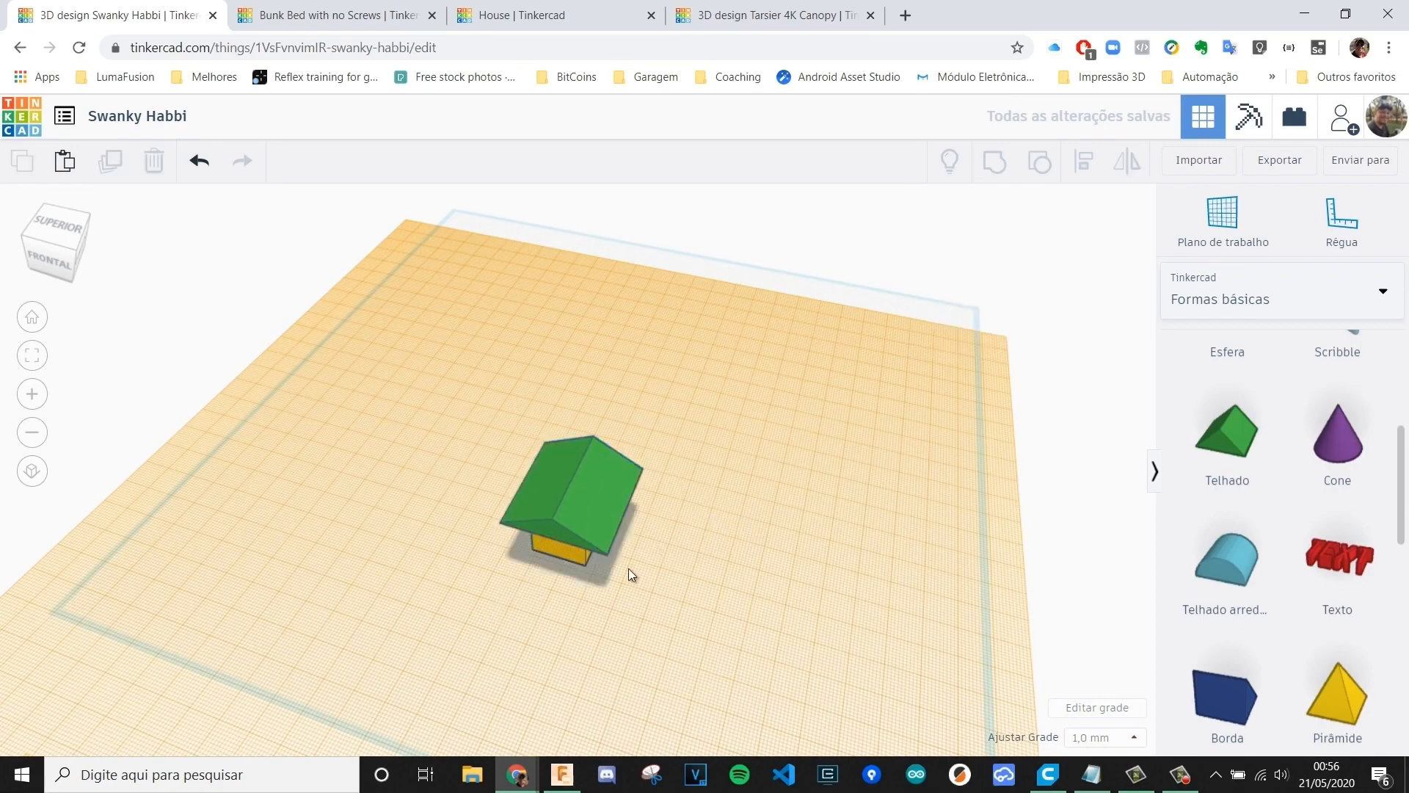
scroll(621, 567, "up", 2)
right_click_drag(614, 566, 799, 496)
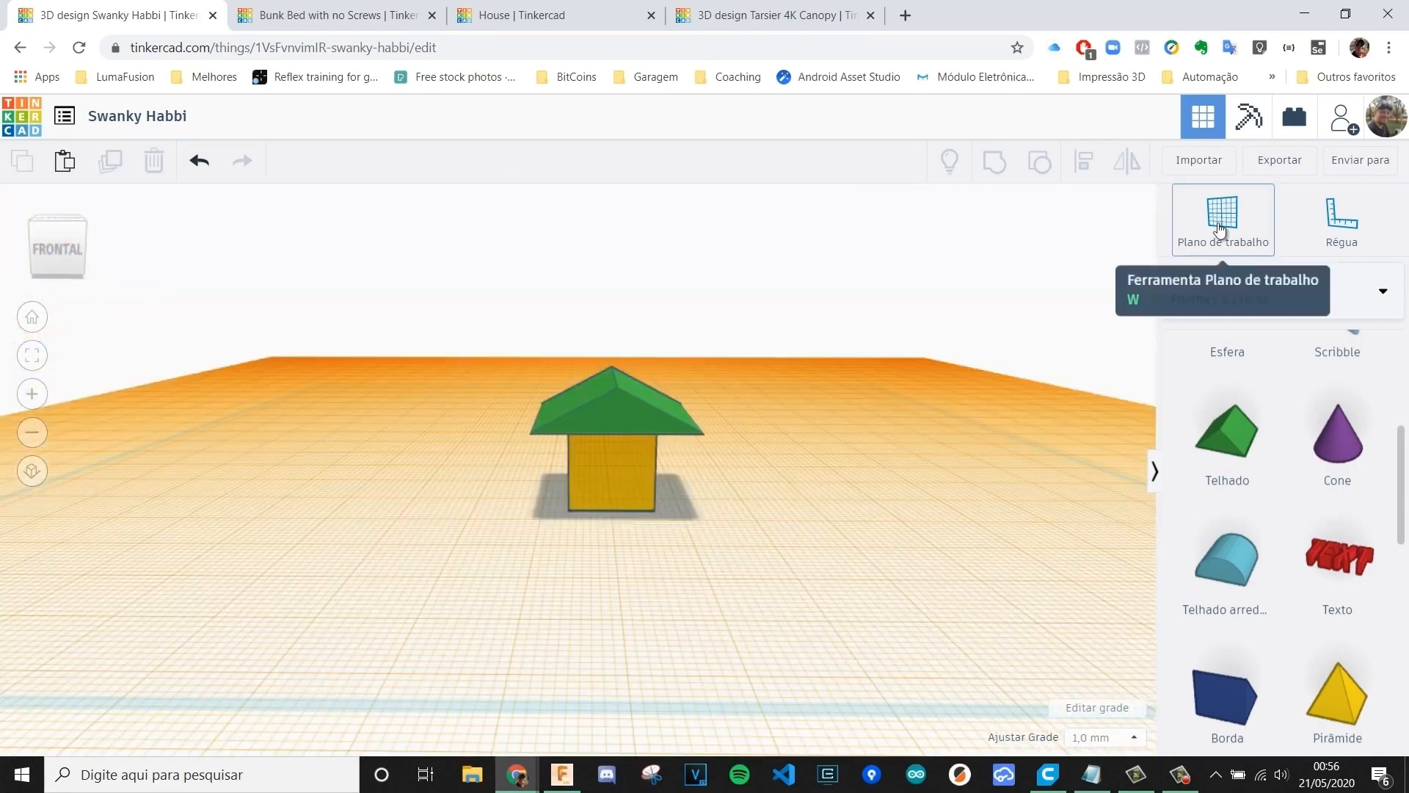
- Return the work plane to the default base grid
left_click(1217, 224)
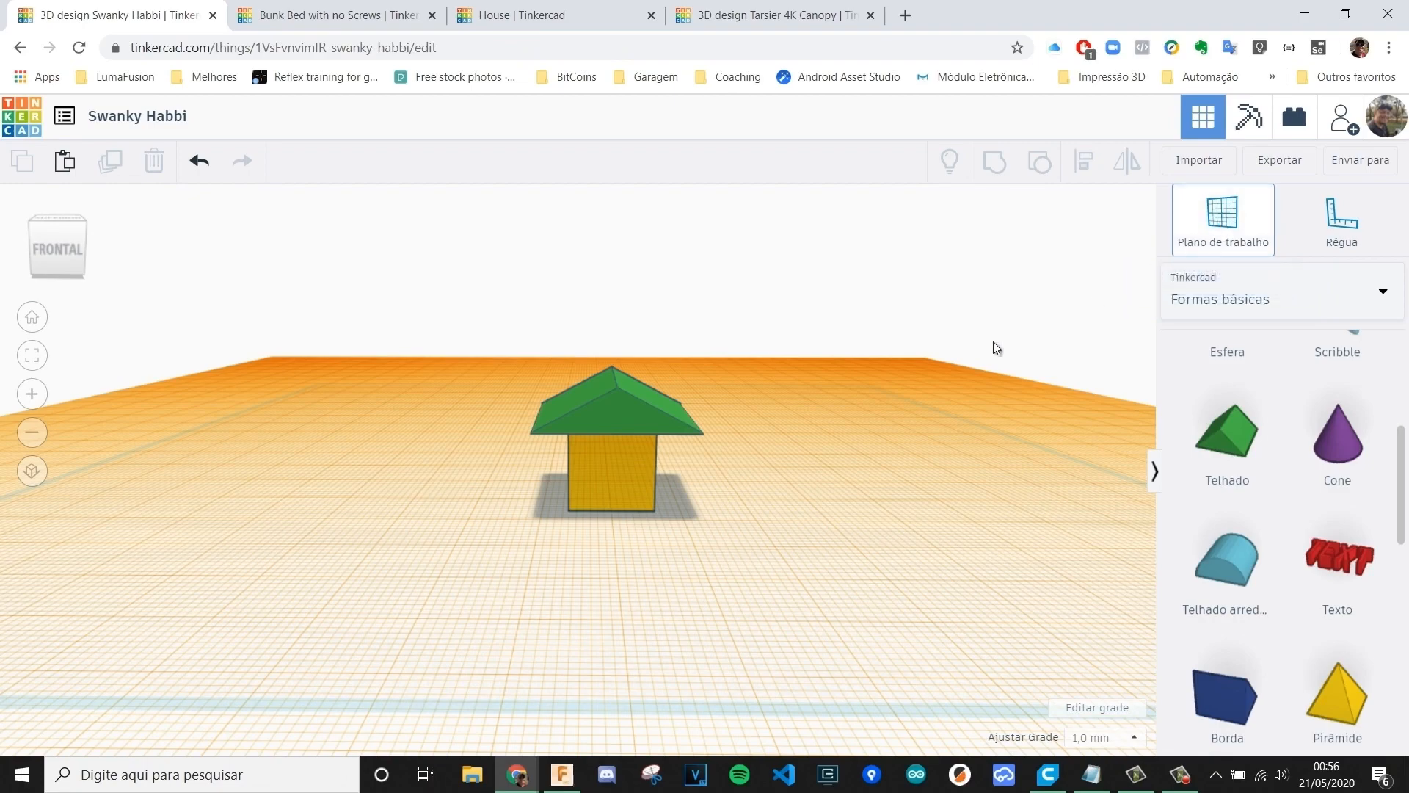
left_click(982, 416)
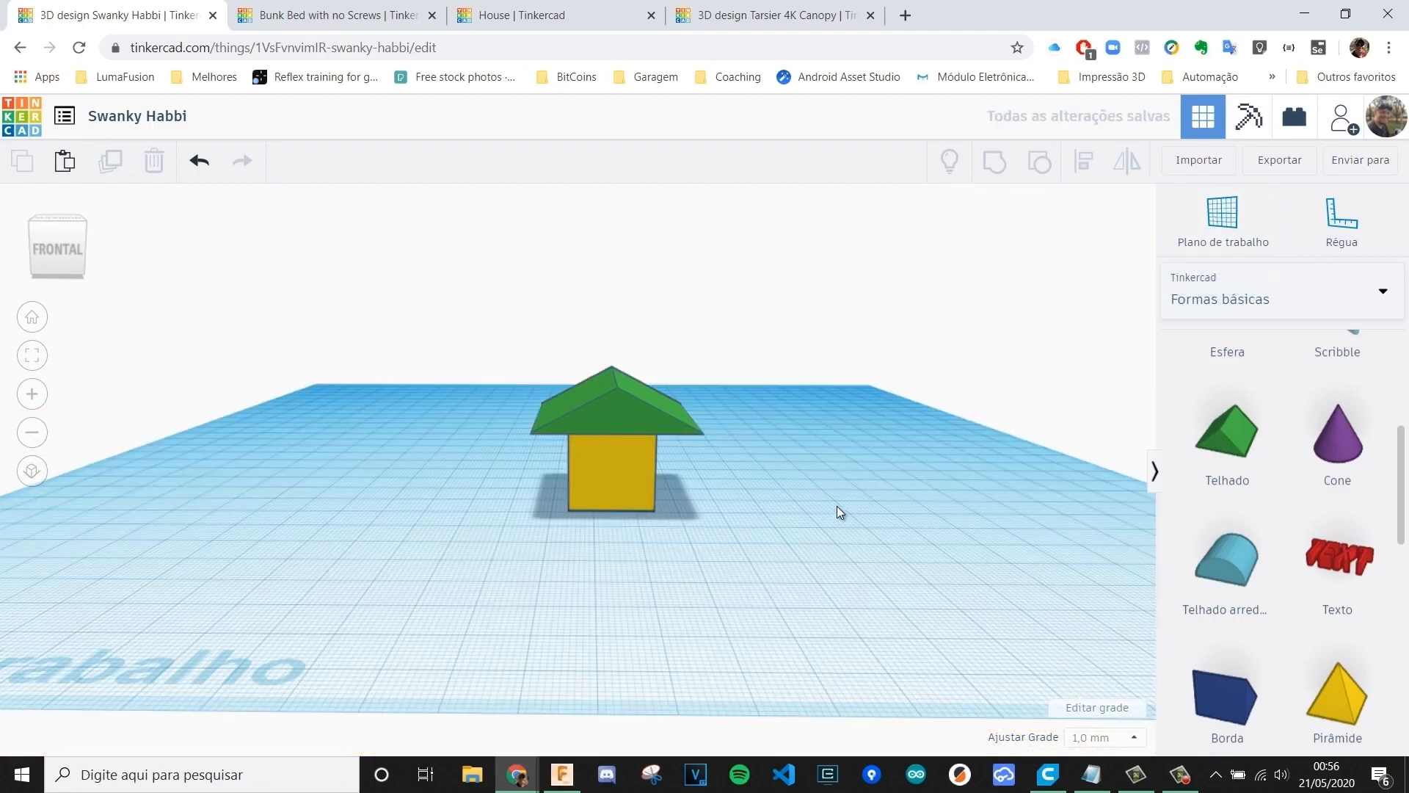
right_click_drag(840, 512, 789, 533)
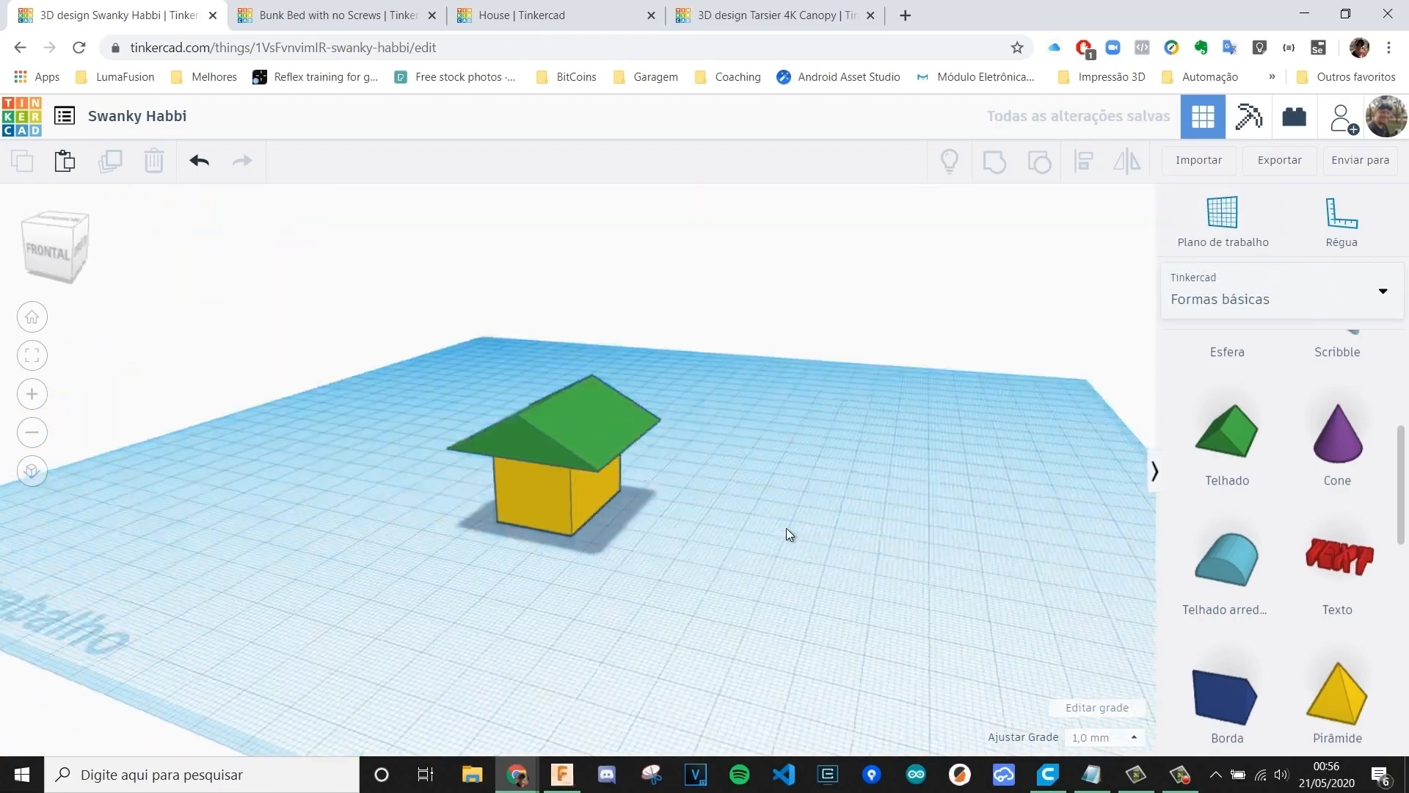
- Set the work plane on the box's front face and place a cone on that face
left_click(1213, 220)
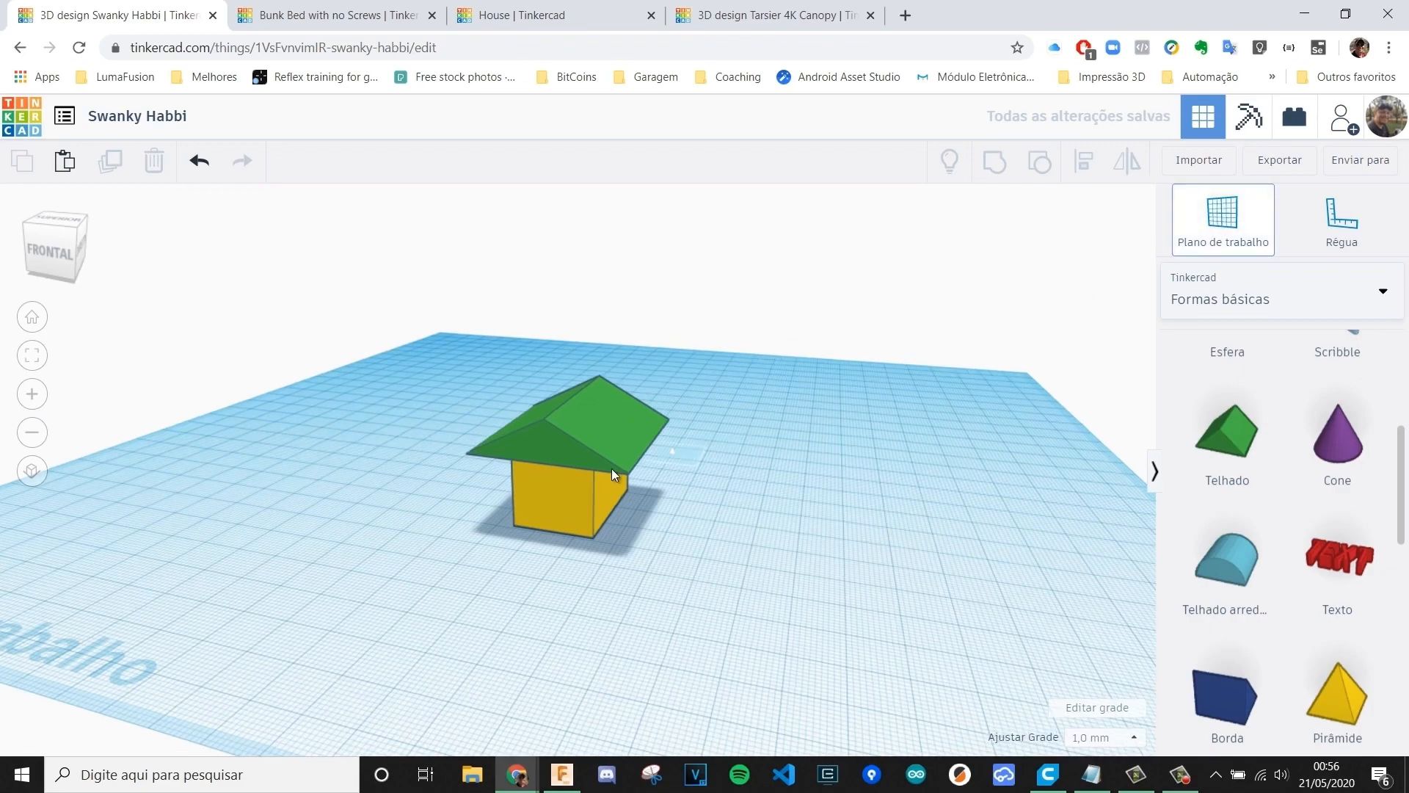
left_click(564, 489)
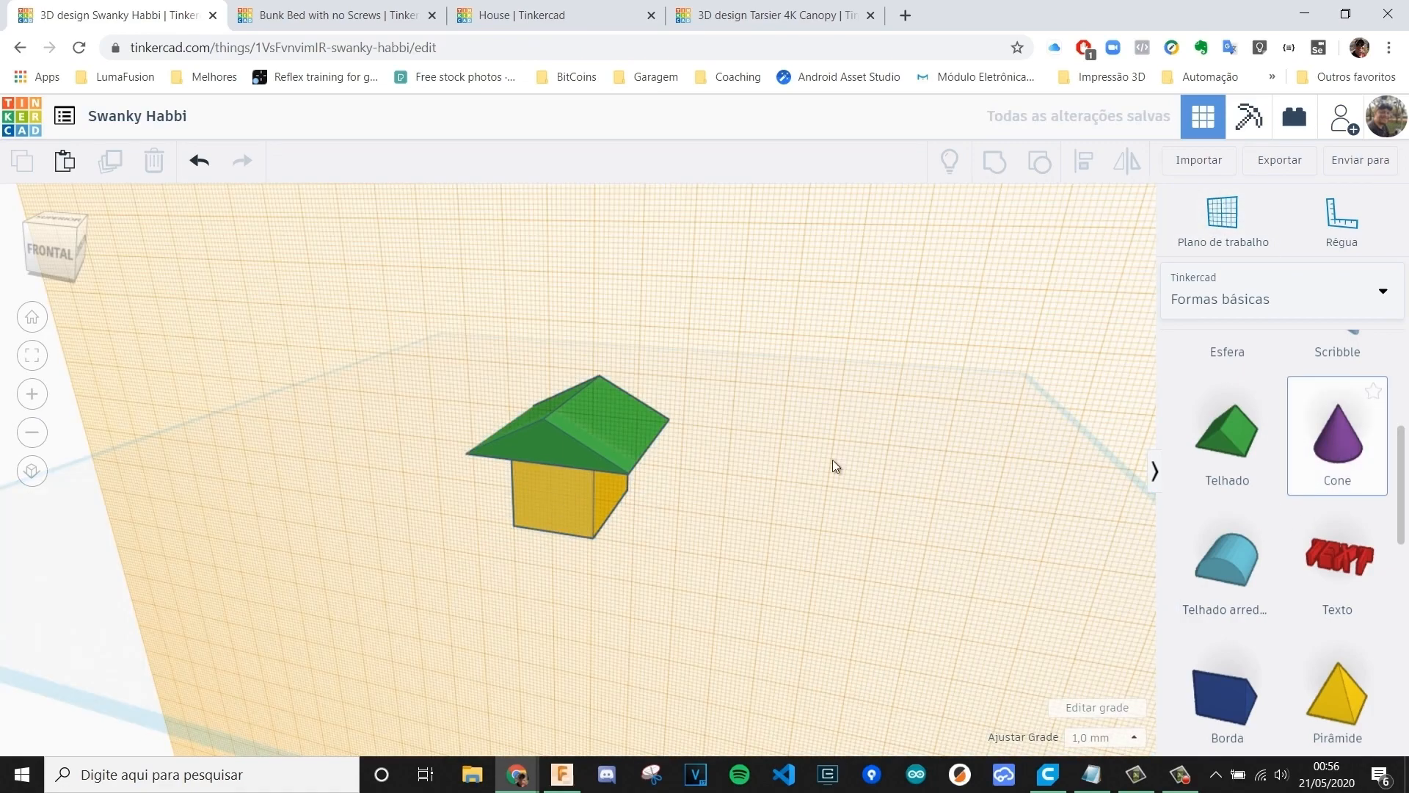
left_click(553, 496)
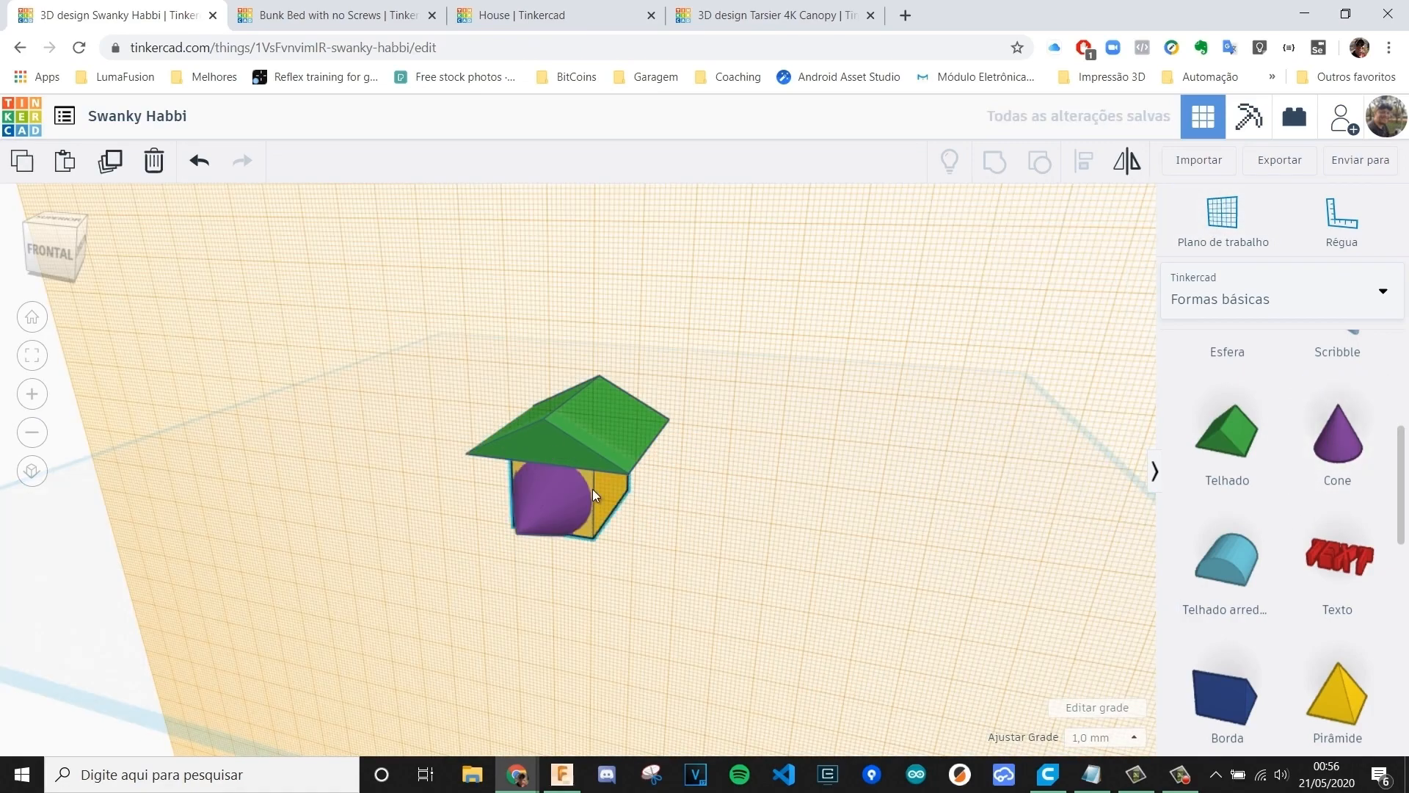
left_click(541, 501)
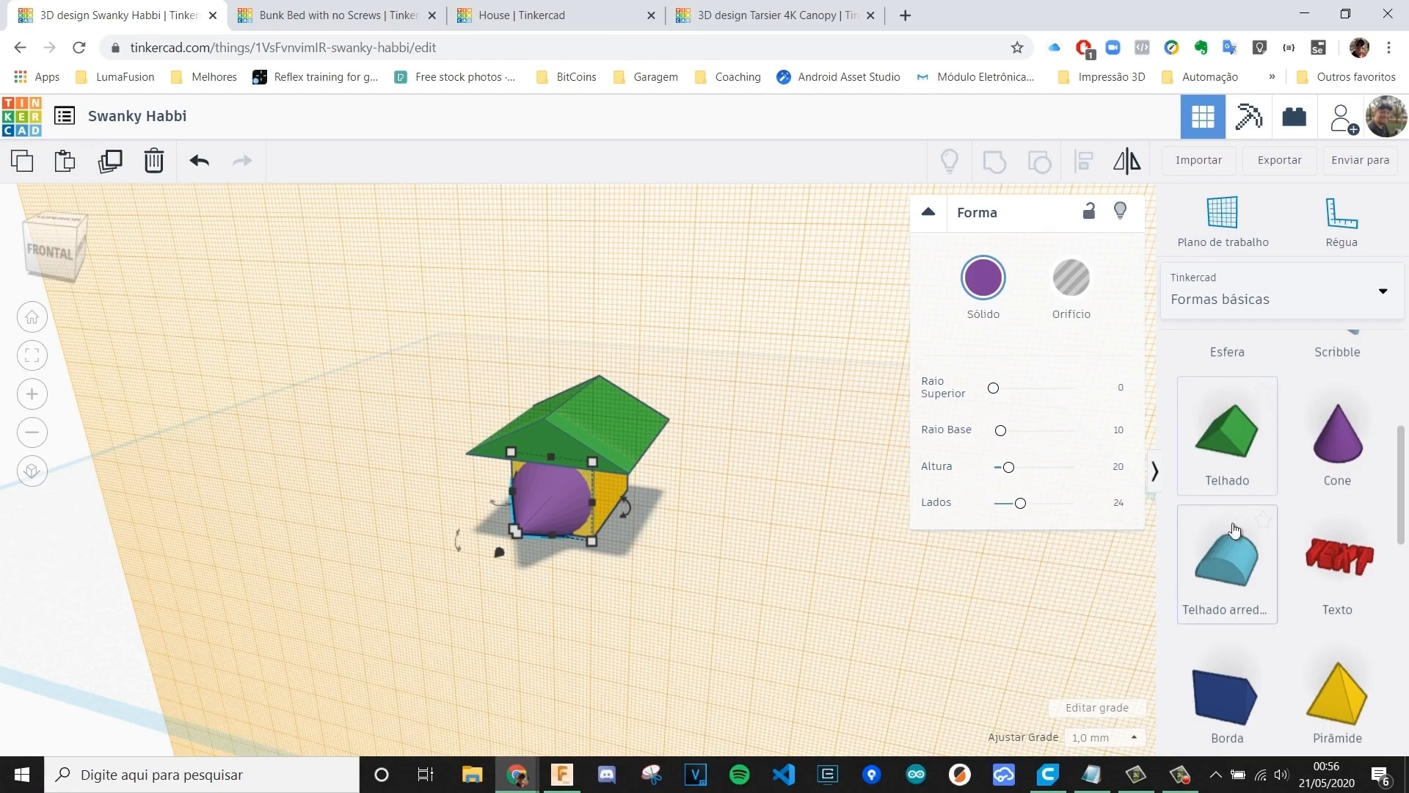
- Set the cone's top radius (Raio Superior) to 15.52, base radius (Raio Base) to 6.42 and sides (Lados) to 64
scroll(1234, 528, "down", 3)
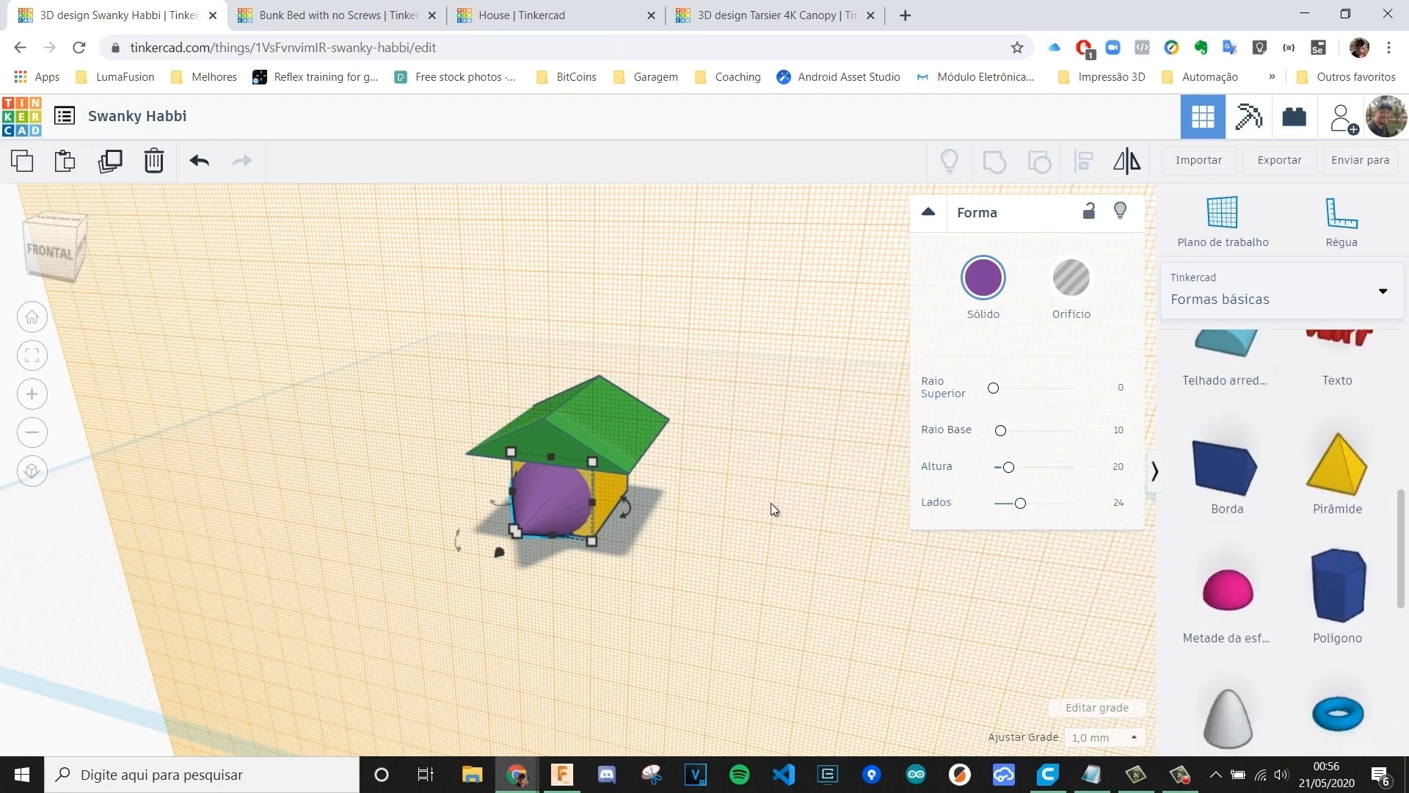
left_click_drag(1003, 431, 1006, 392)
right_click_drag(684, 551, 646, 562)
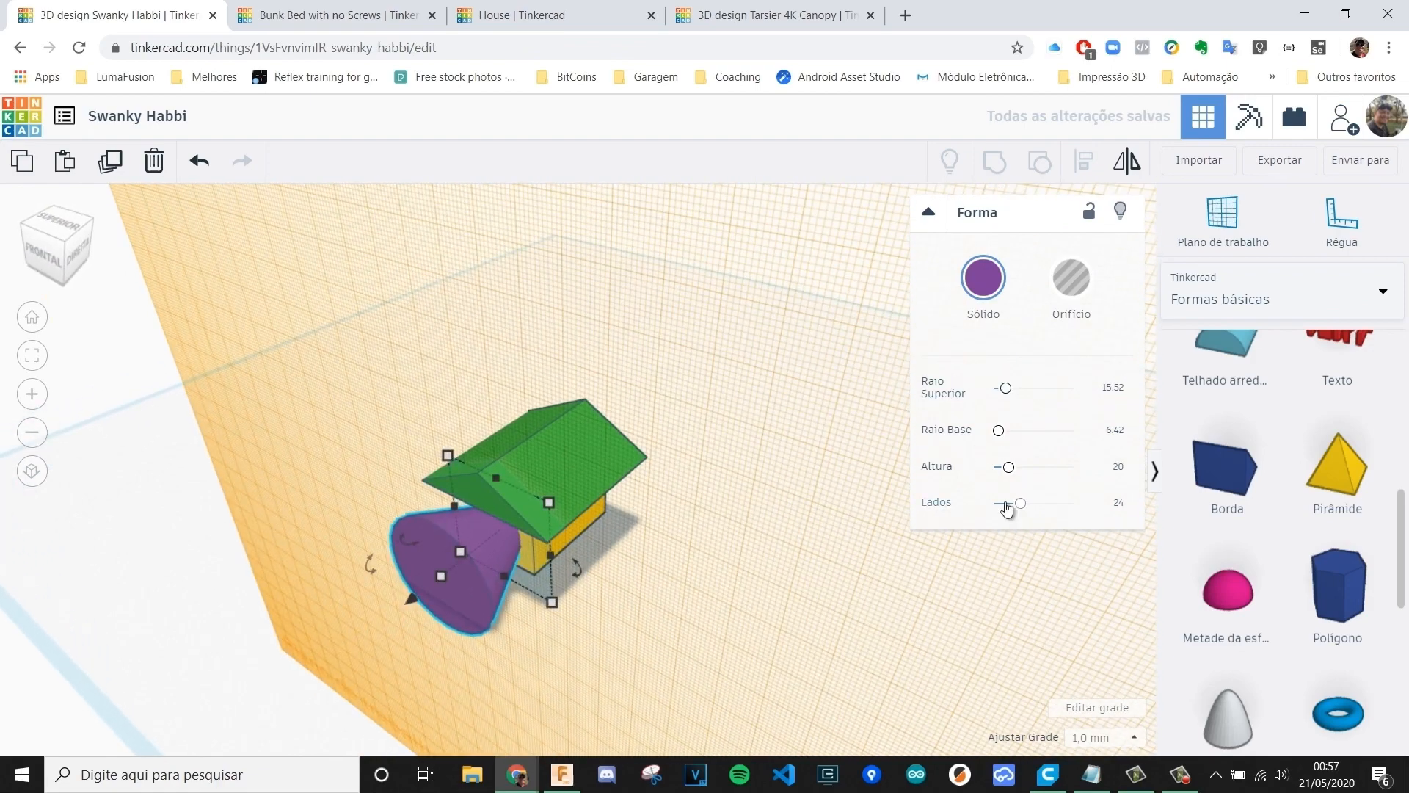
left_click_drag(1020, 505, 1075, 505)
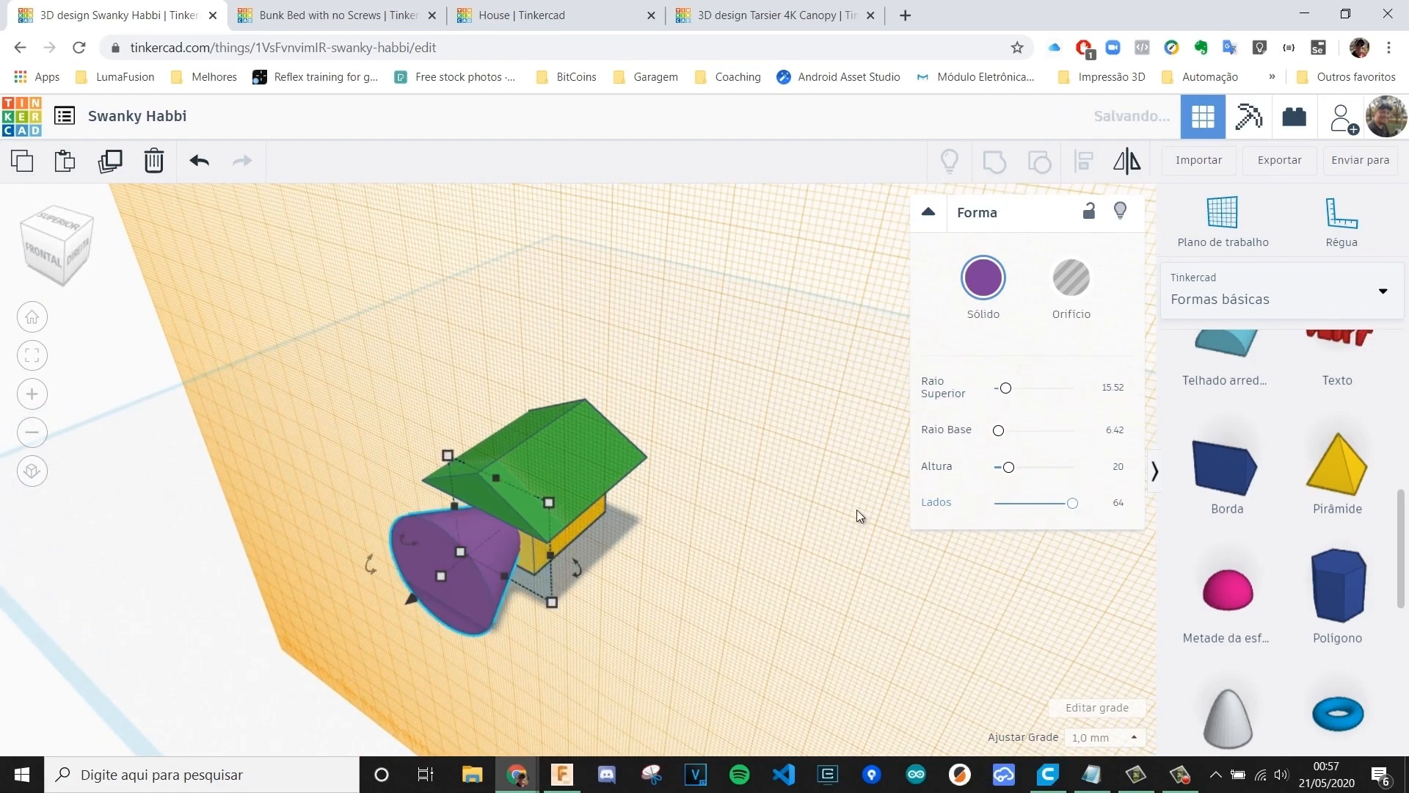
- Deselect the cone and restore the work plane to the default base grid
left_click(826, 545)
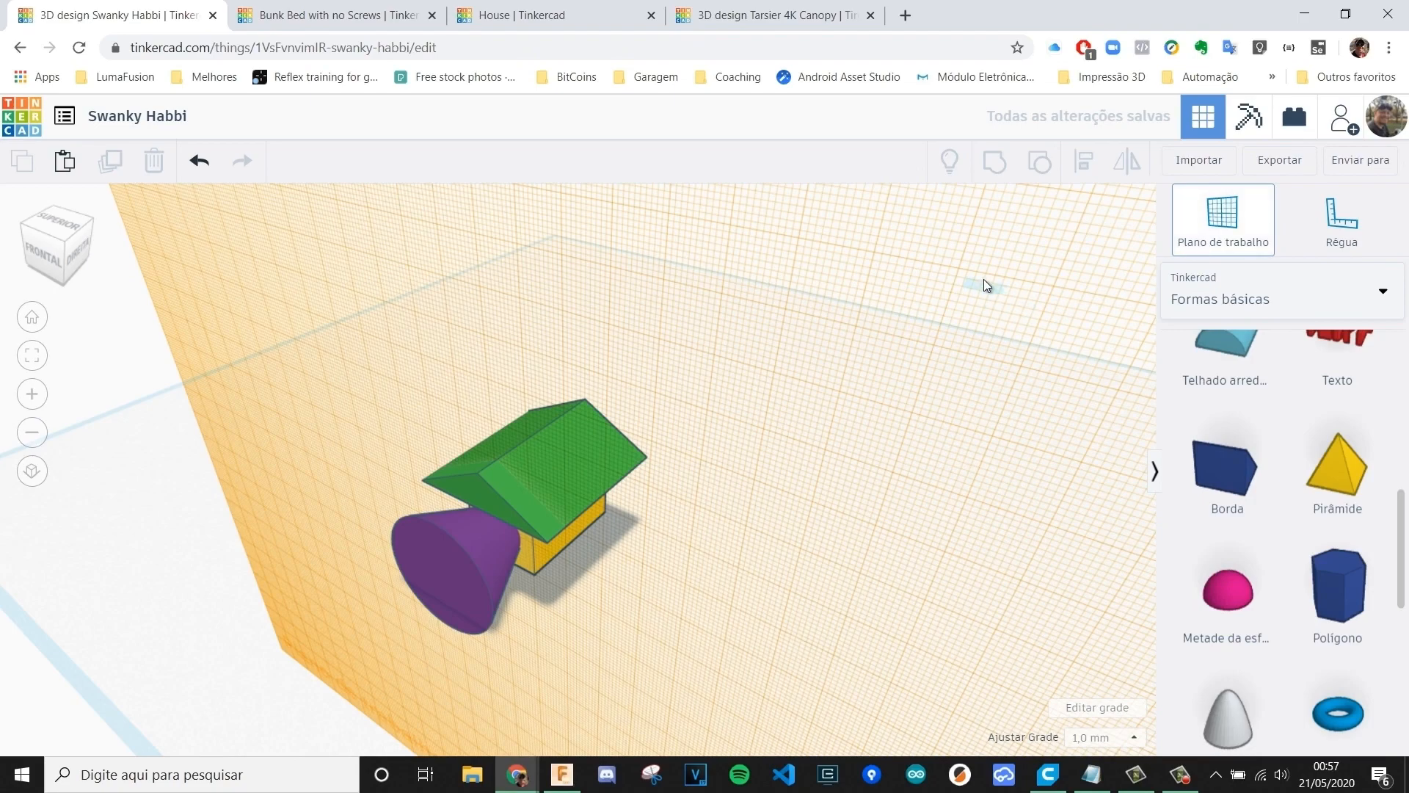
left_click(984, 279)
right_click_drag(482, 488, 822, 529)
- Set the work plane on the cone's flat outer face and place a half-sphere (Metade da esfera) there
key("w")
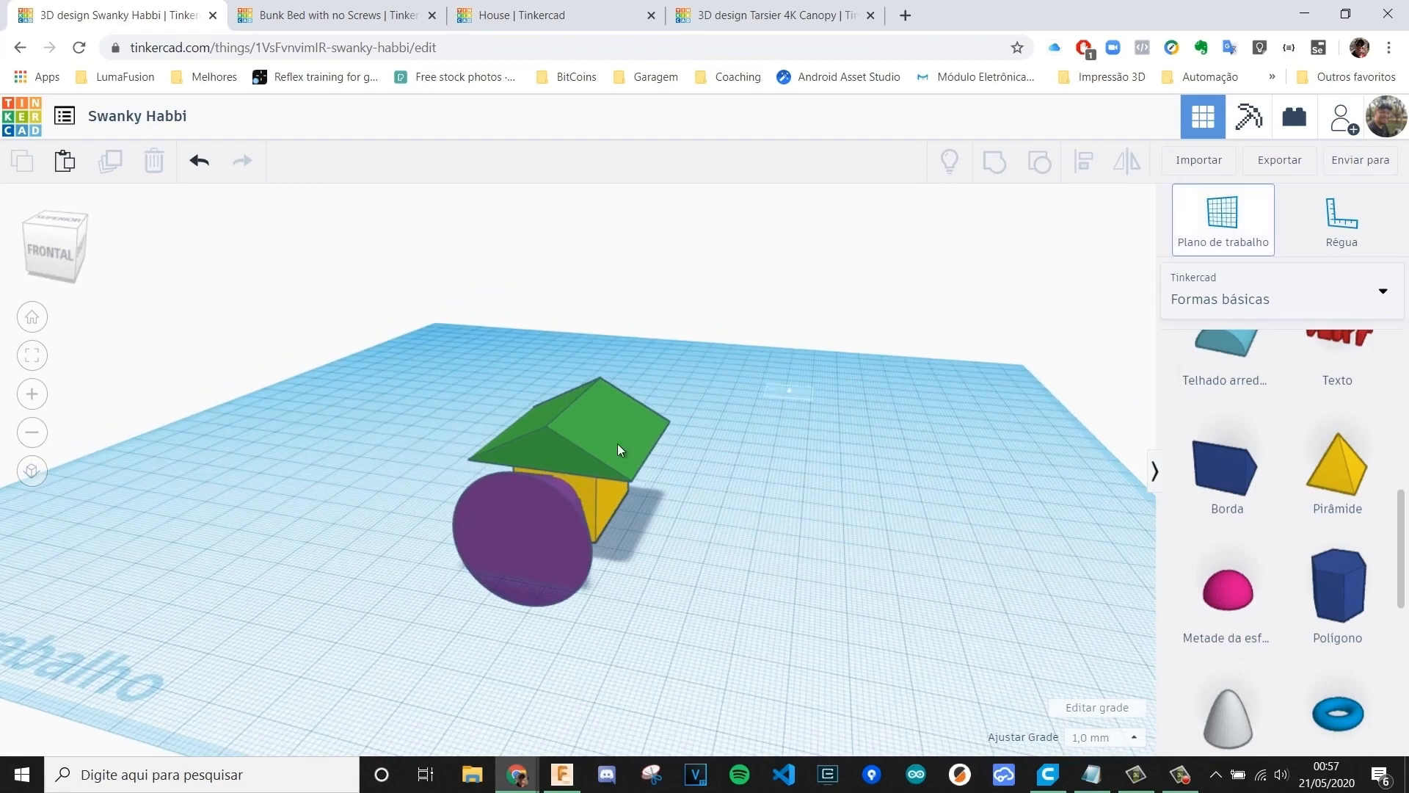
left_click(521, 523)
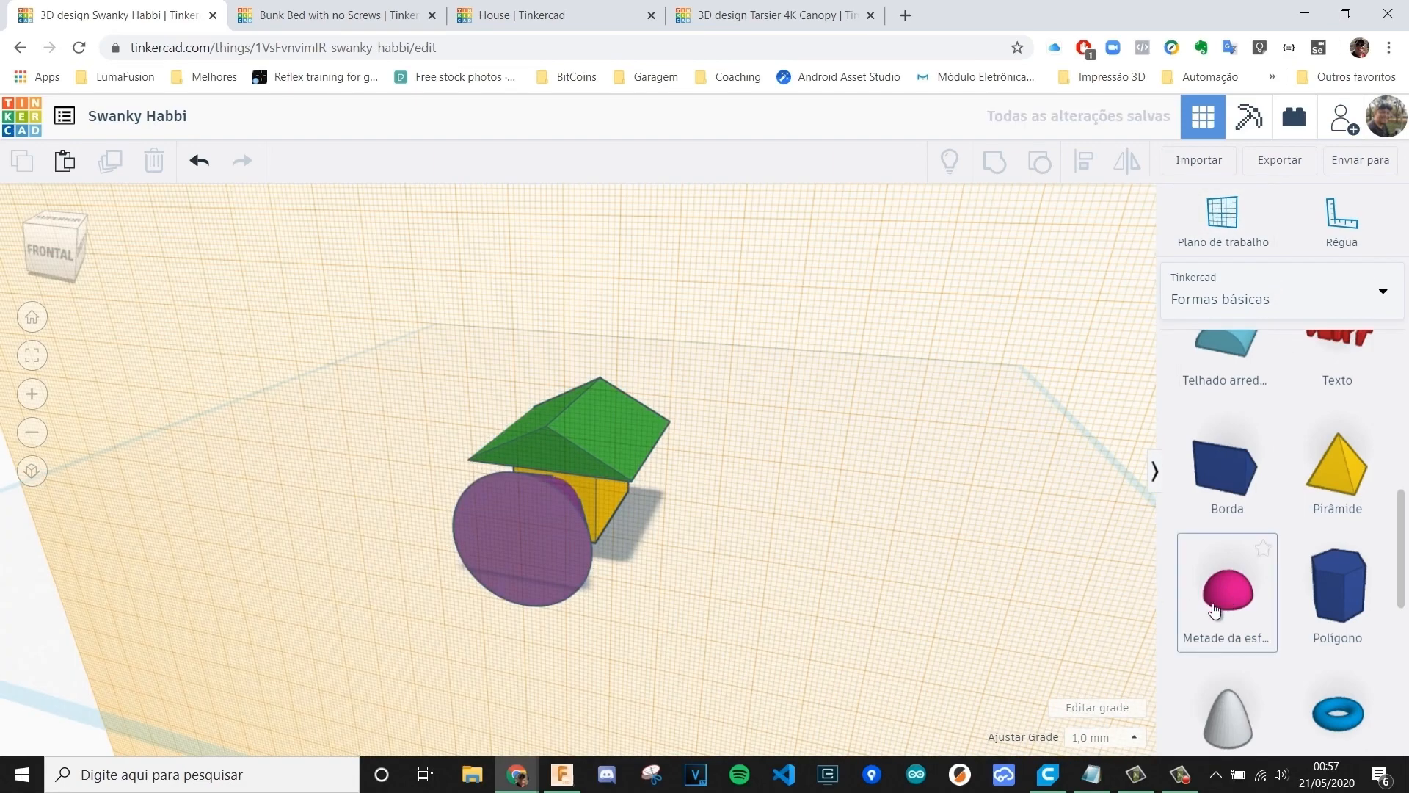
left_click_drag(1215, 610, 518, 542)
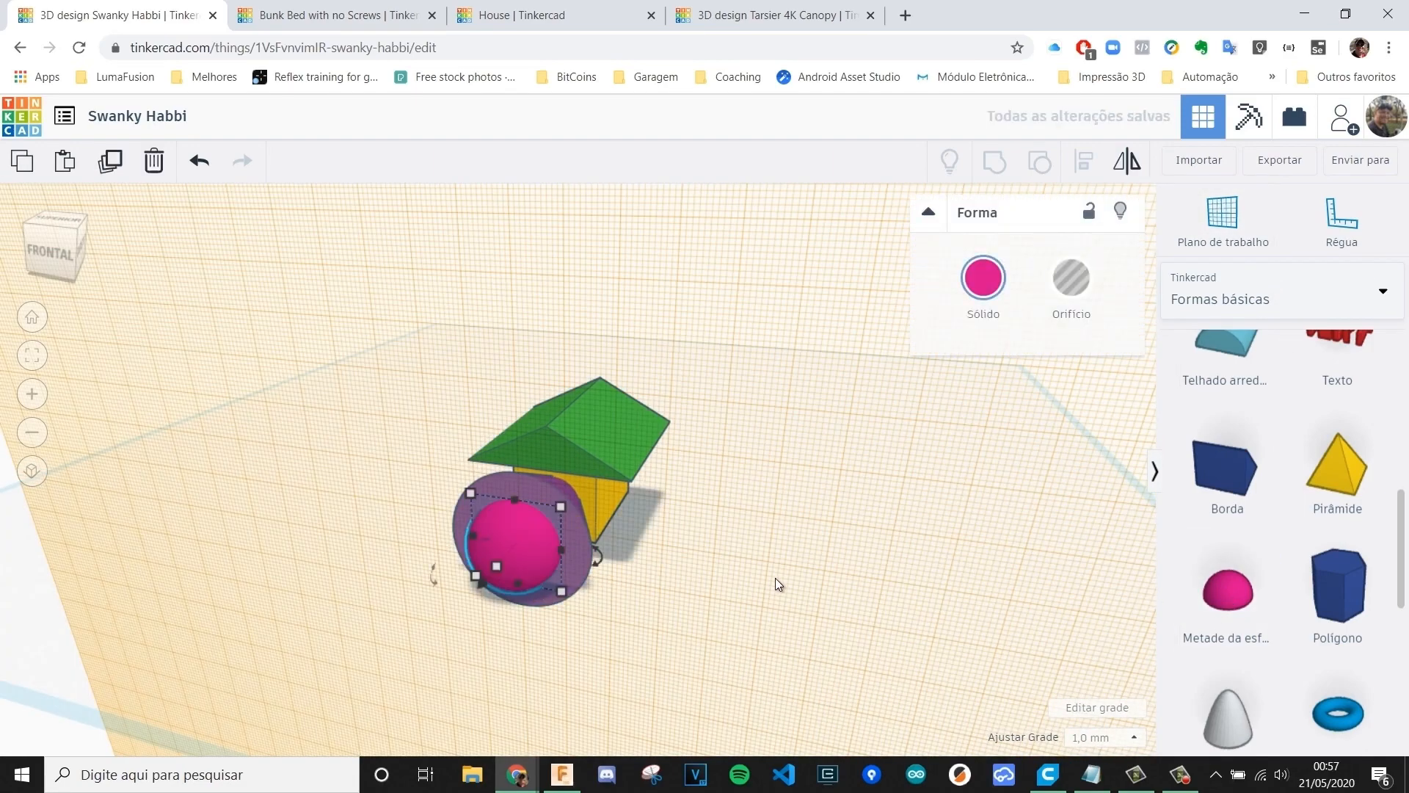
- Deselect the half-sphere and reset the work plane to the default base grid
left_click(776, 579)
left_click(1197, 229)
left_click(875, 434)
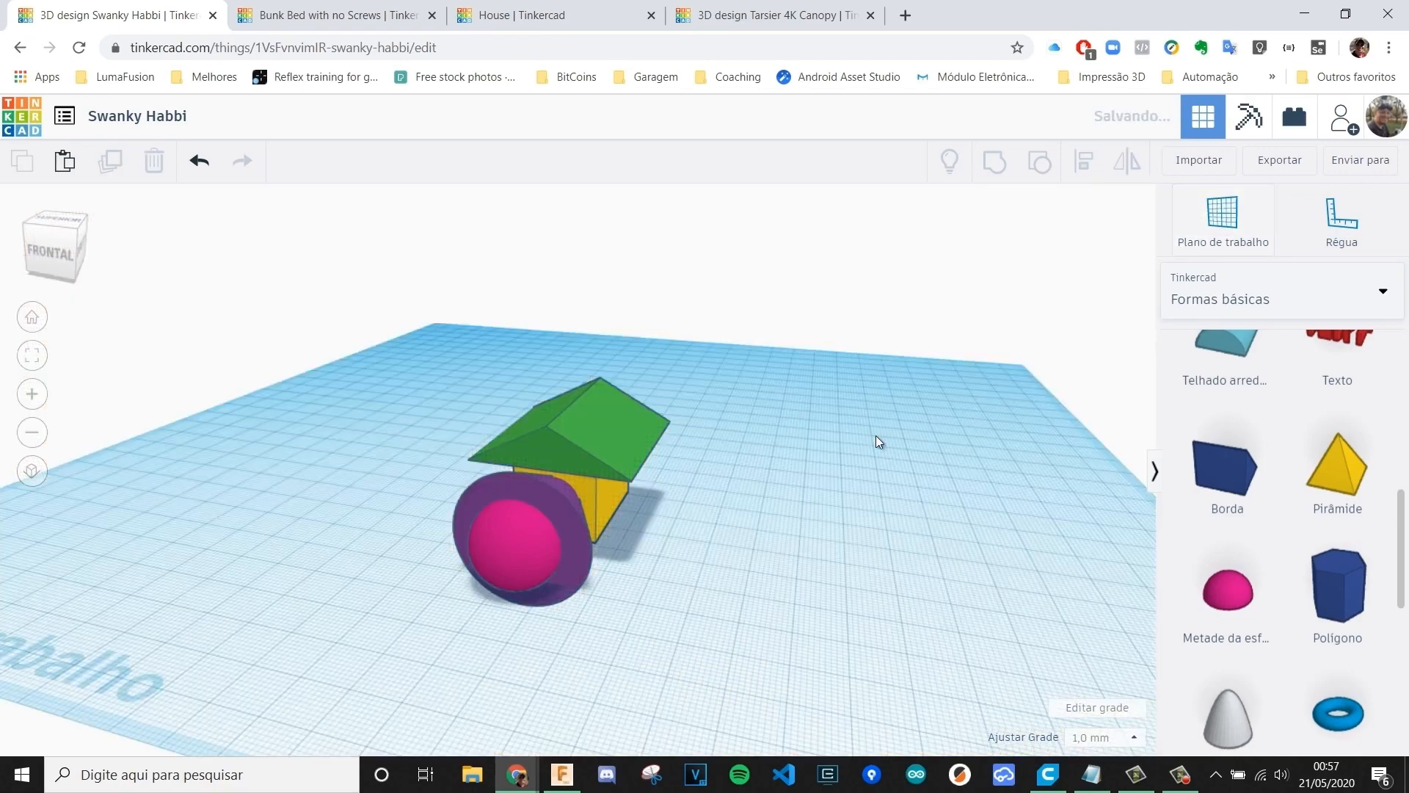
- Open the Texto e números shape library and place a Texto shape on the work plane beside the house
right_click_drag(715, 547, 1064, 499)
scroll(1265, 462, "down", 1)
scroll(1279, 508, "up", 4)
scroll(1279, 508, "up", 3)
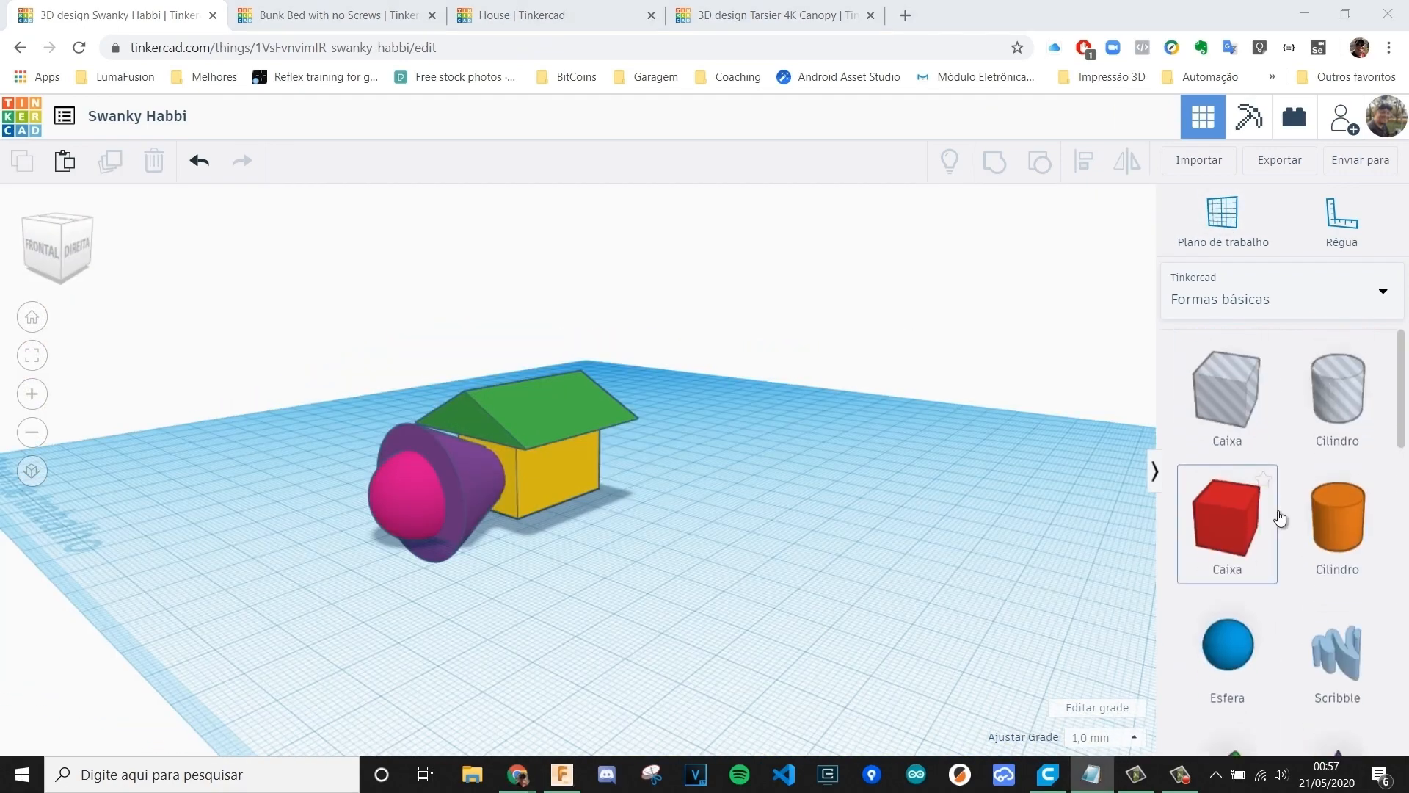
mouse_move(687, 552)
right_mouse_down()
mouse_move(776, 463)
mouse_move(660, 504)
mouse_move(698, 543)
right_mouse_up()
left_click(1233, 298)
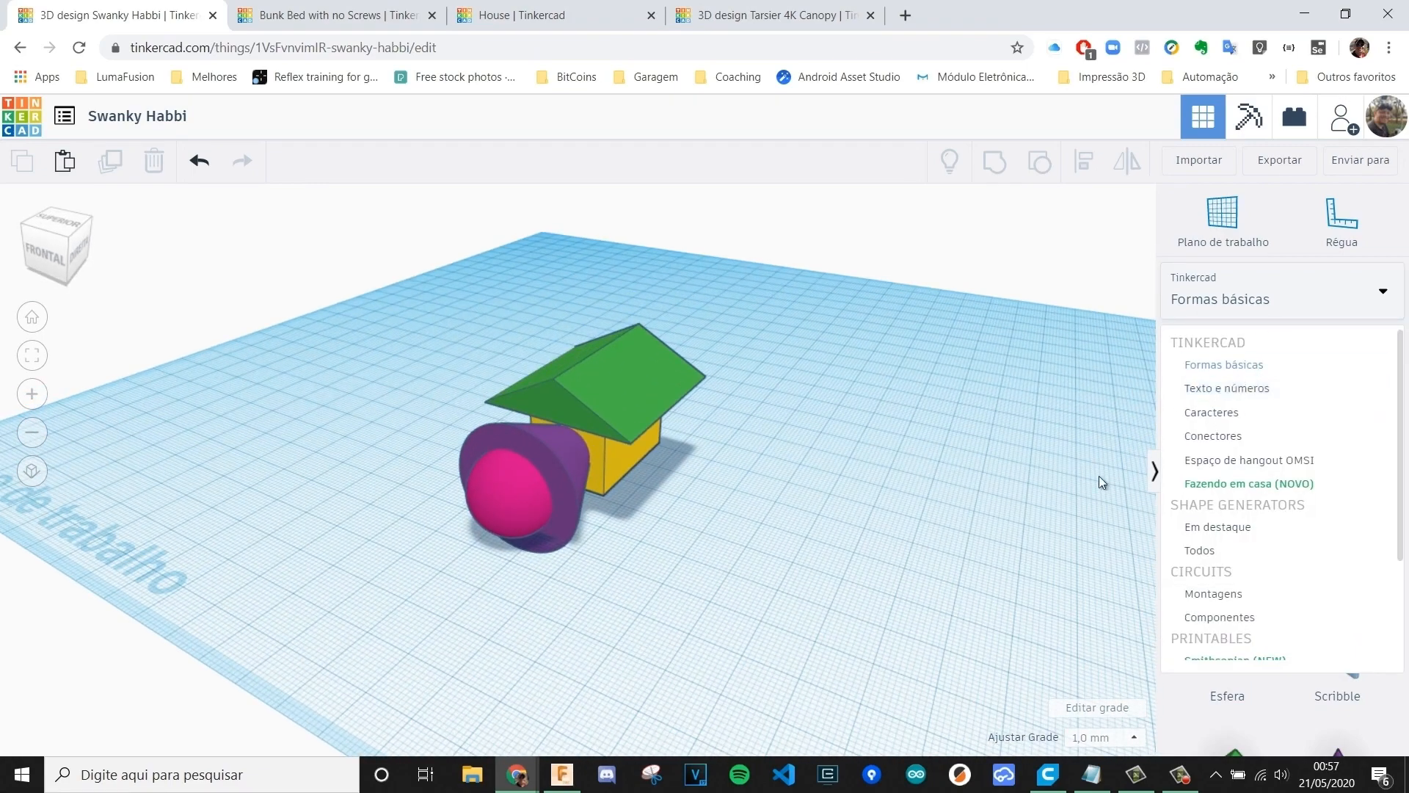
left_click(1233, 396)
scroll(1240, 477, "down", 10)
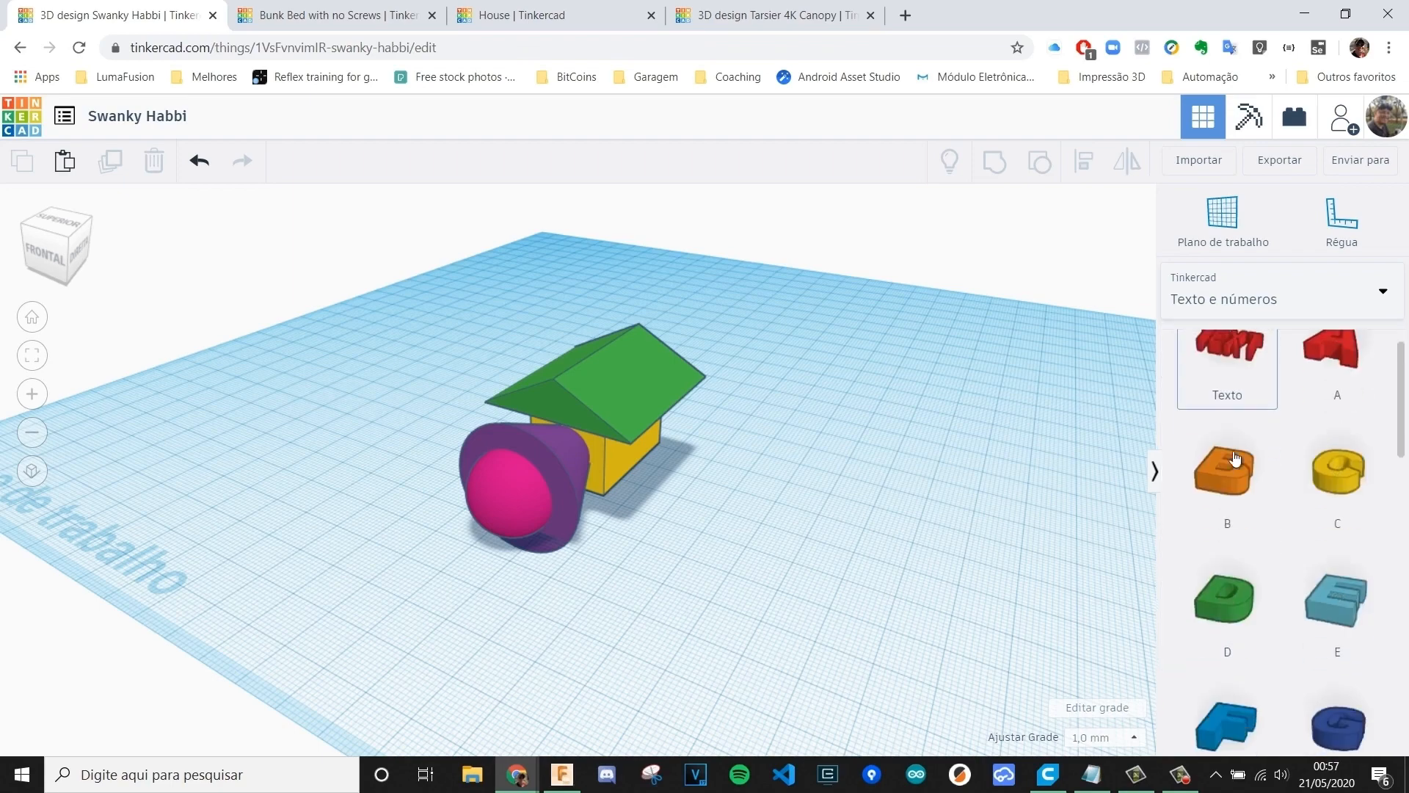
scroll(1250, 480, "up", 10)
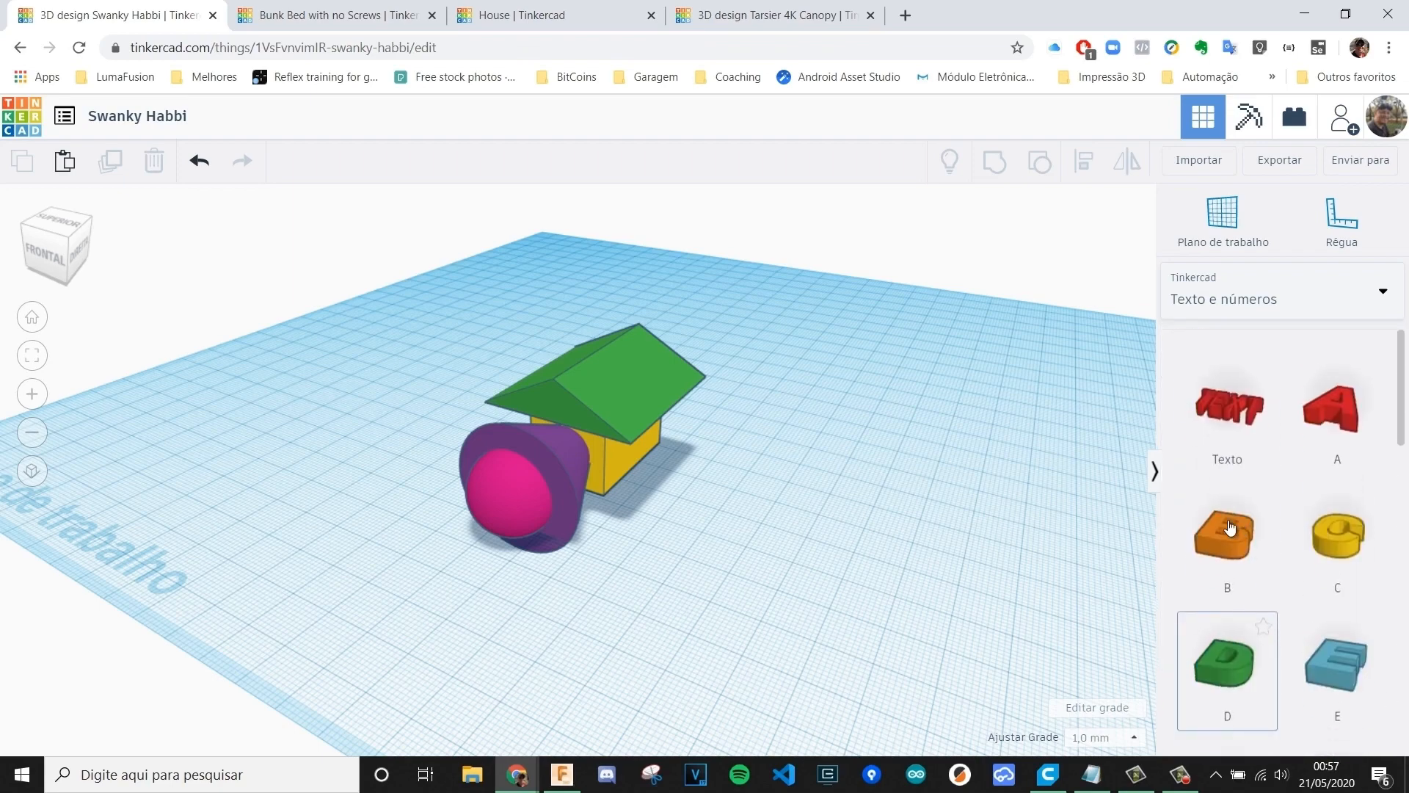
left_click_drag(1193, 386, 851, 540)
- Set the text shape's font (Fonte) to Sans and its wording to "Sclosa"
left_click(1038, 425)
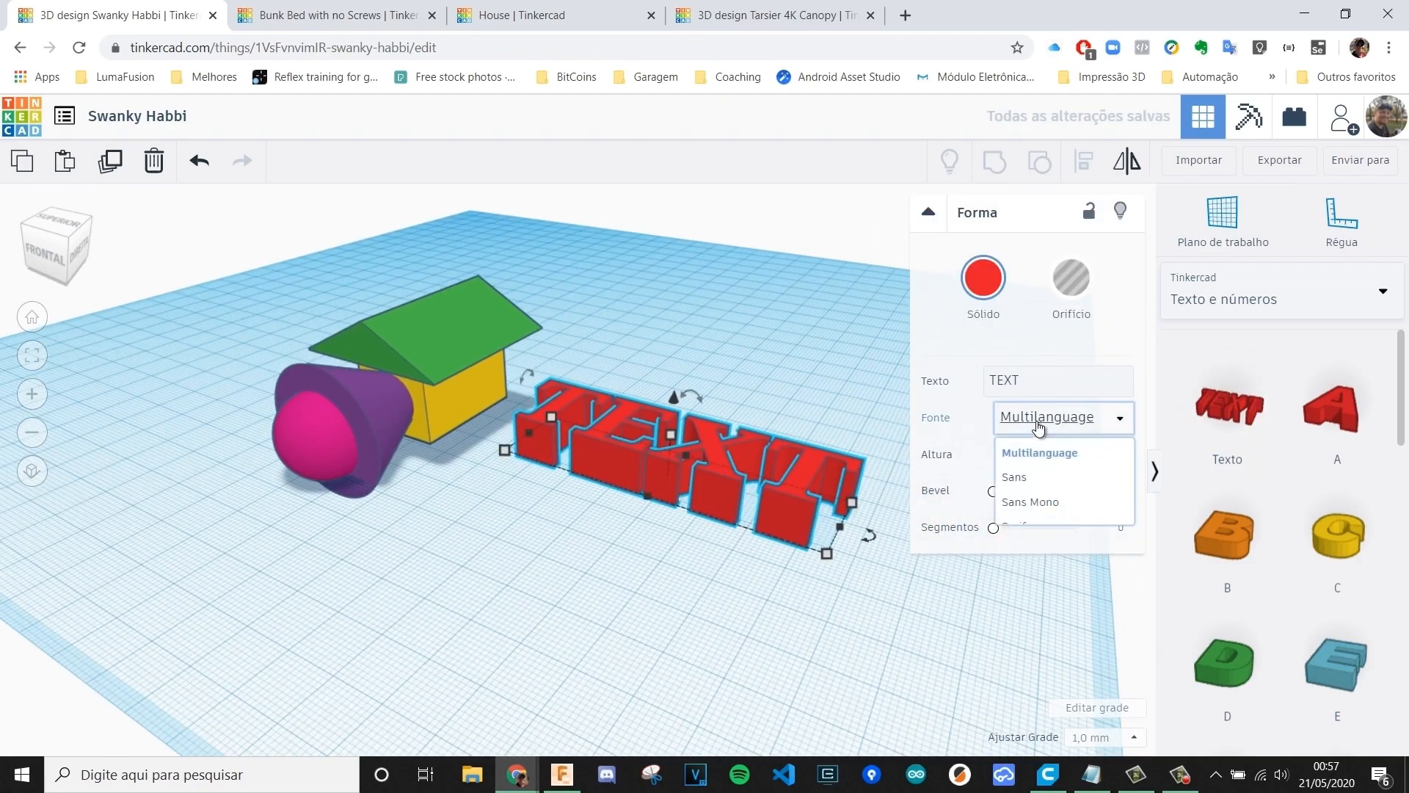
left_click(1057, 486)
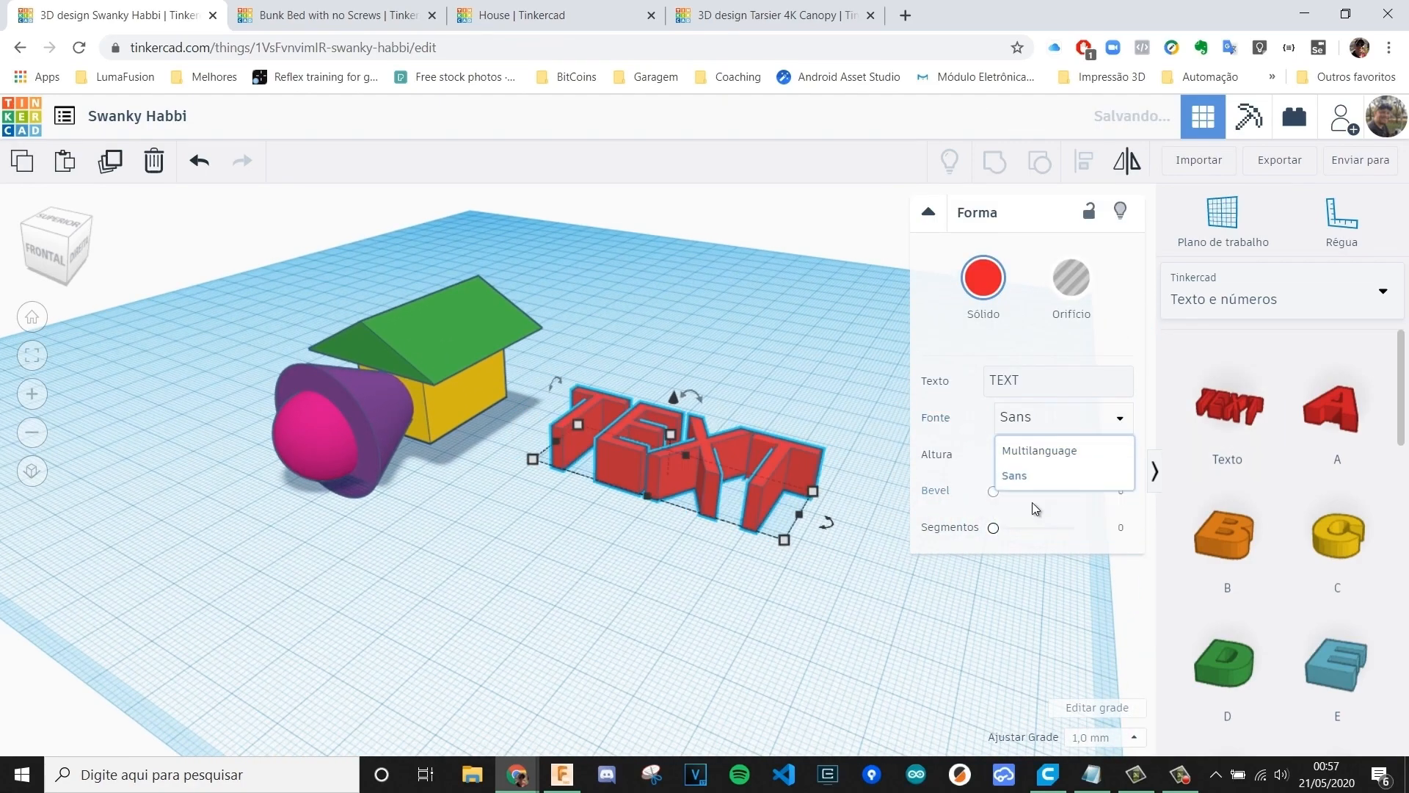
double_click(1002, 380)
key("BackSpace")
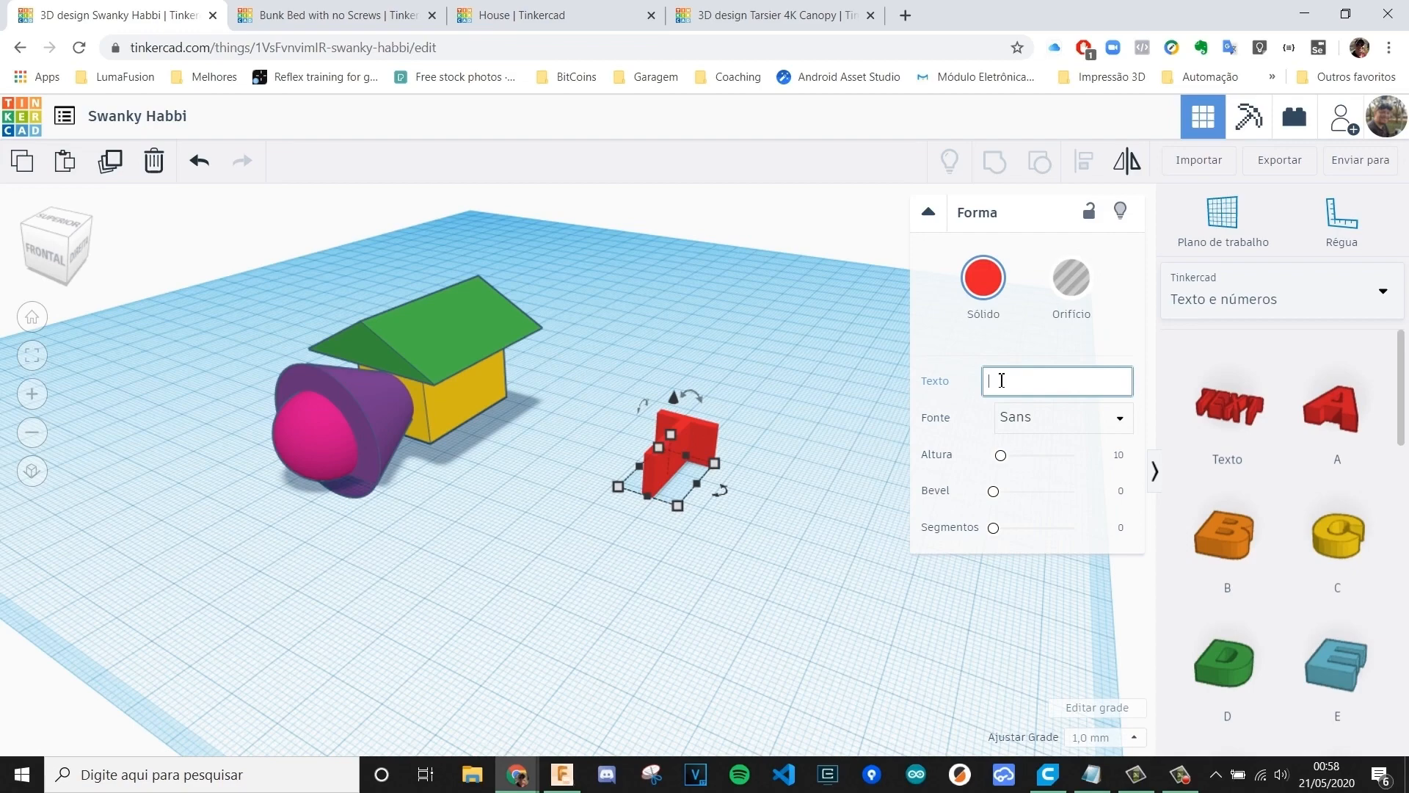
type("Sclosa")
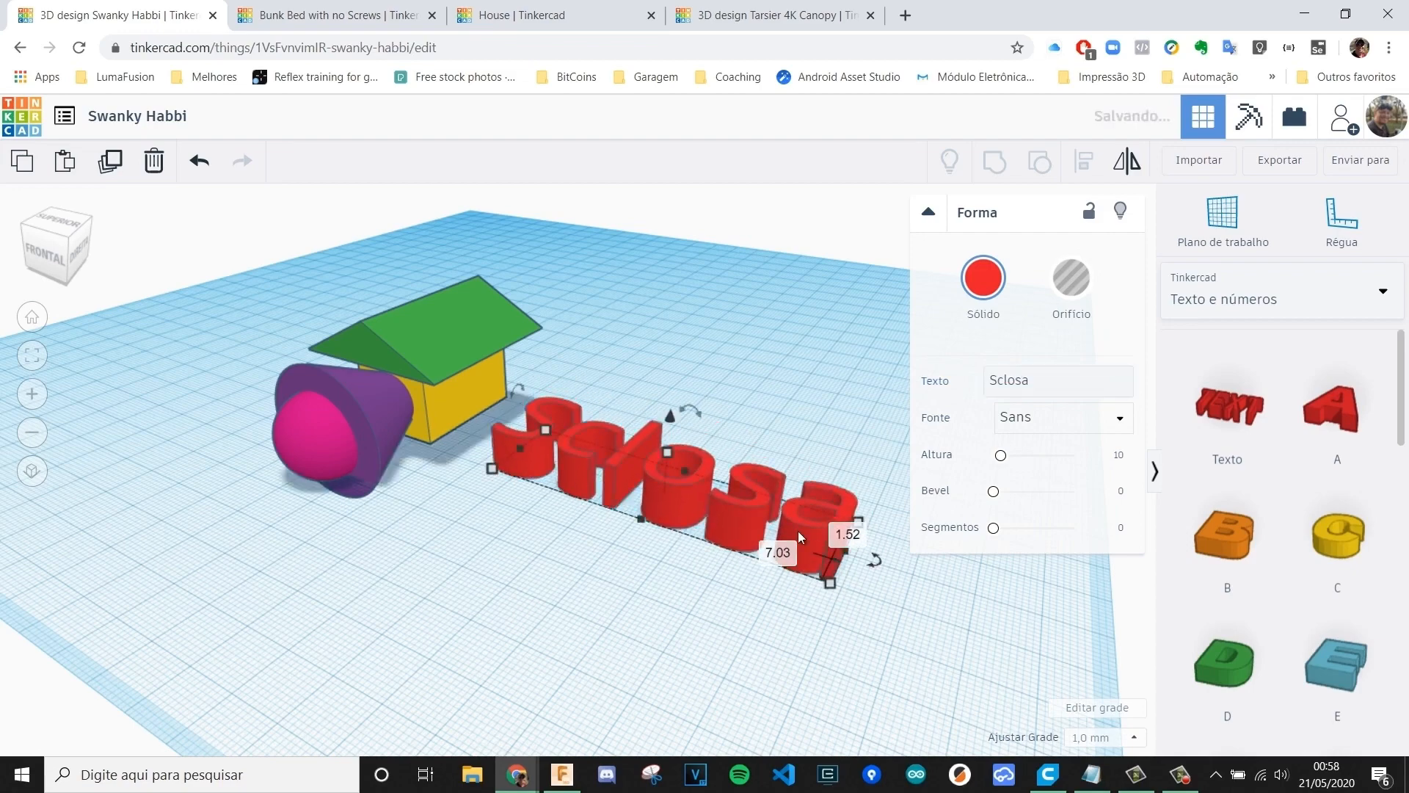
- Set the text's Altura to 14.45, its vertical size to 6 mm, its Bevel to 0.3 and its Segmentos to 3
mouse_move(1002, 456)
left_mouse_down()
mouse_move(1029, 461)
mouse_move(1004, 458)
left_mouse_up()
left_click_drag(659, 430, 677, 455)
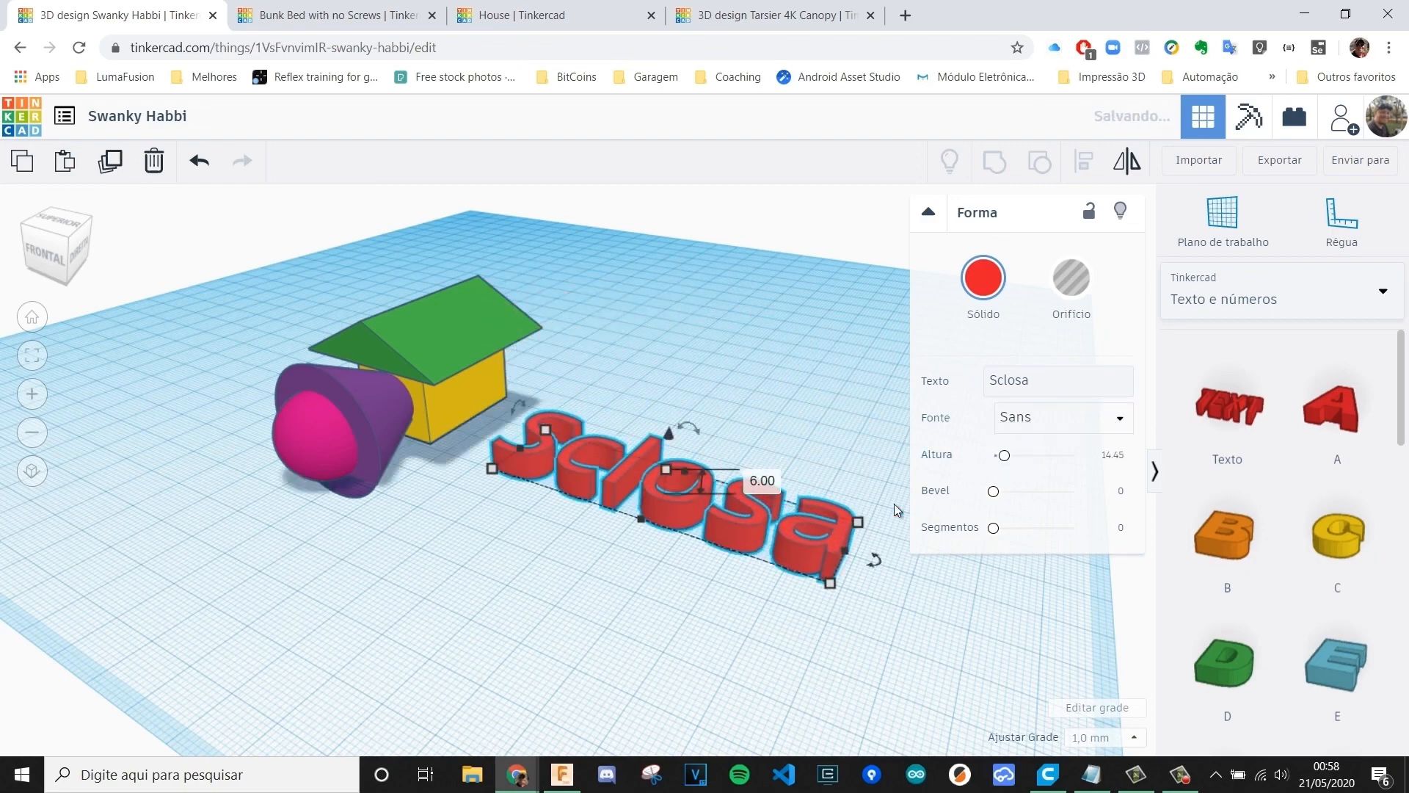
left_click_drag(996, 499, 1008, 530)
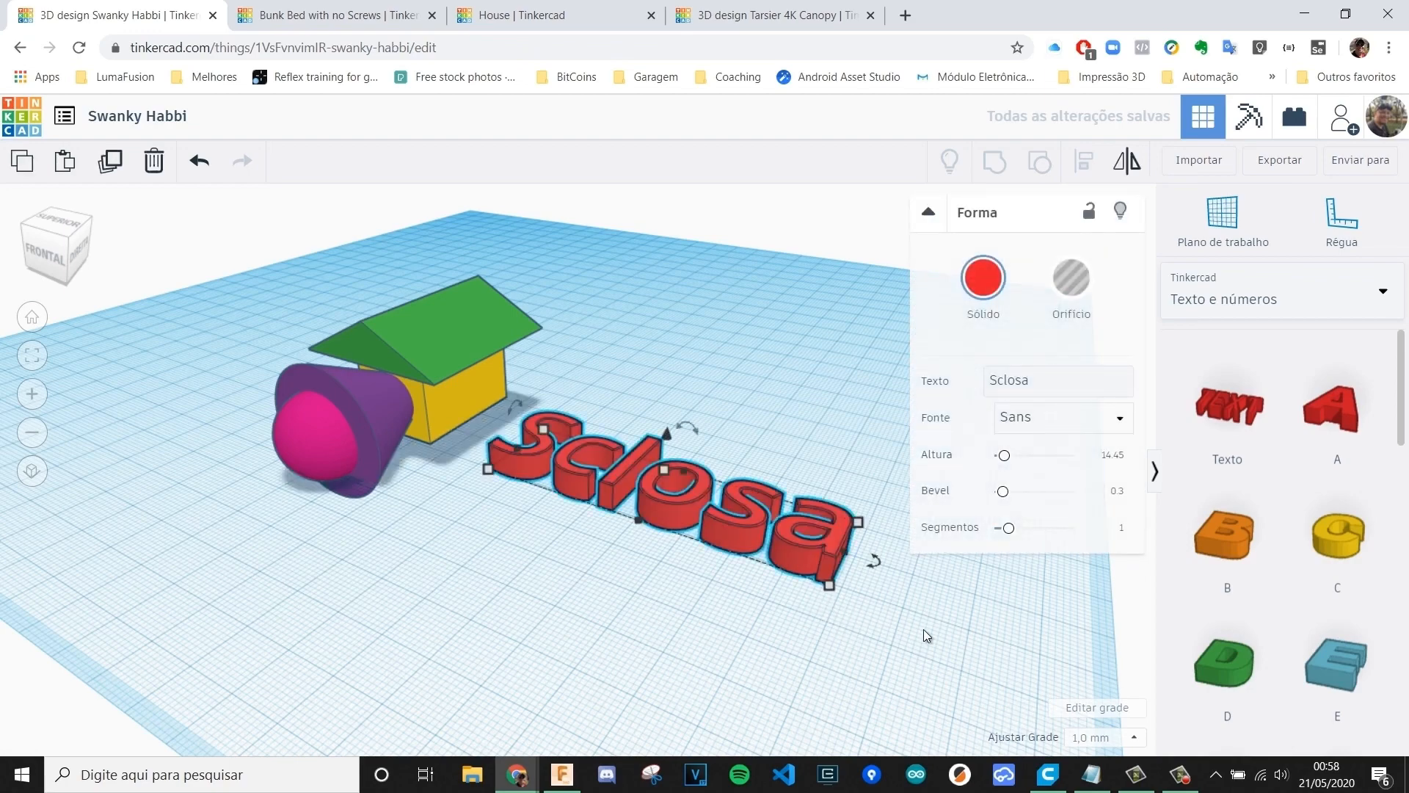
left_click_drag(1010, 530, 1041, 528)
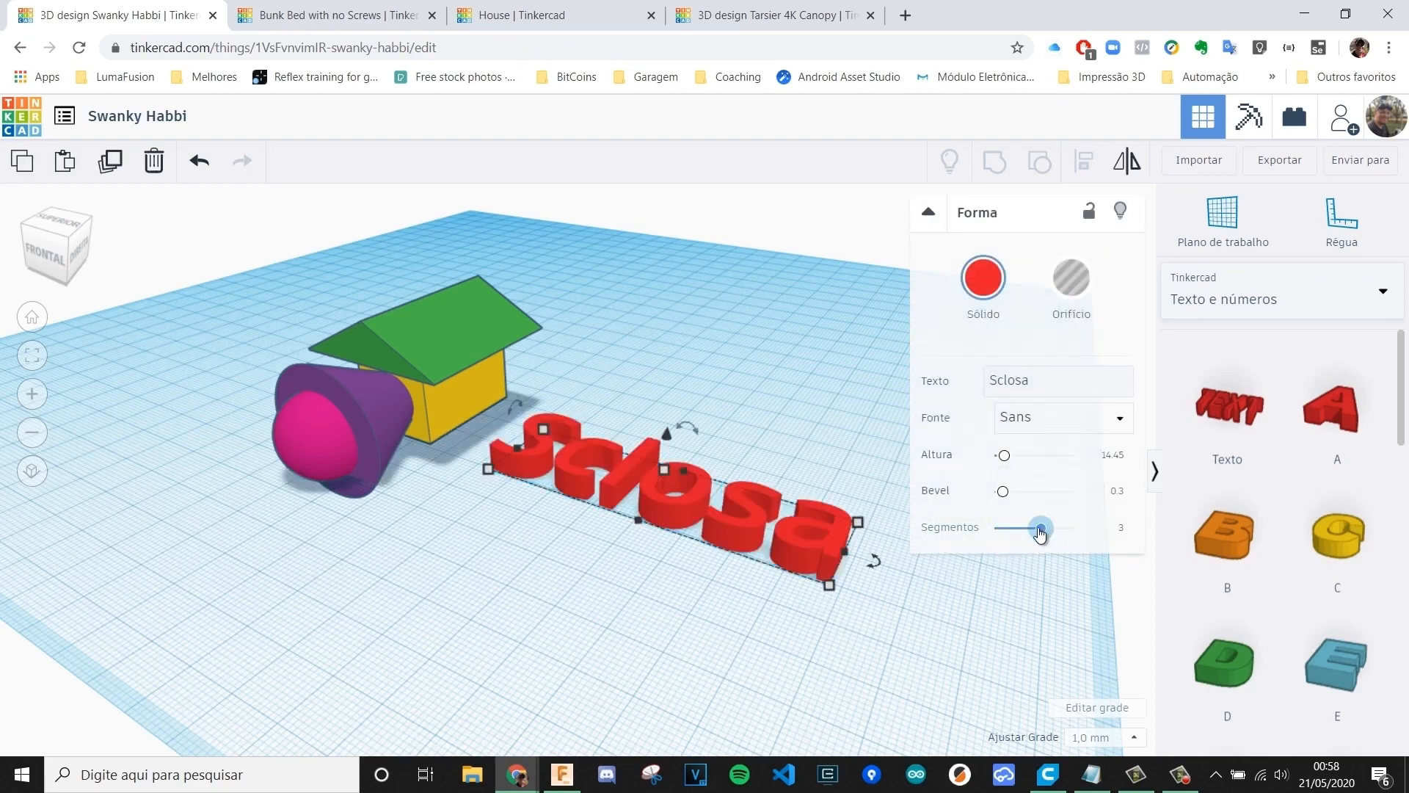
- Turn the text into a hole (Orifício) and switch it back to solid (Sólido)
left_click(1085, 295)
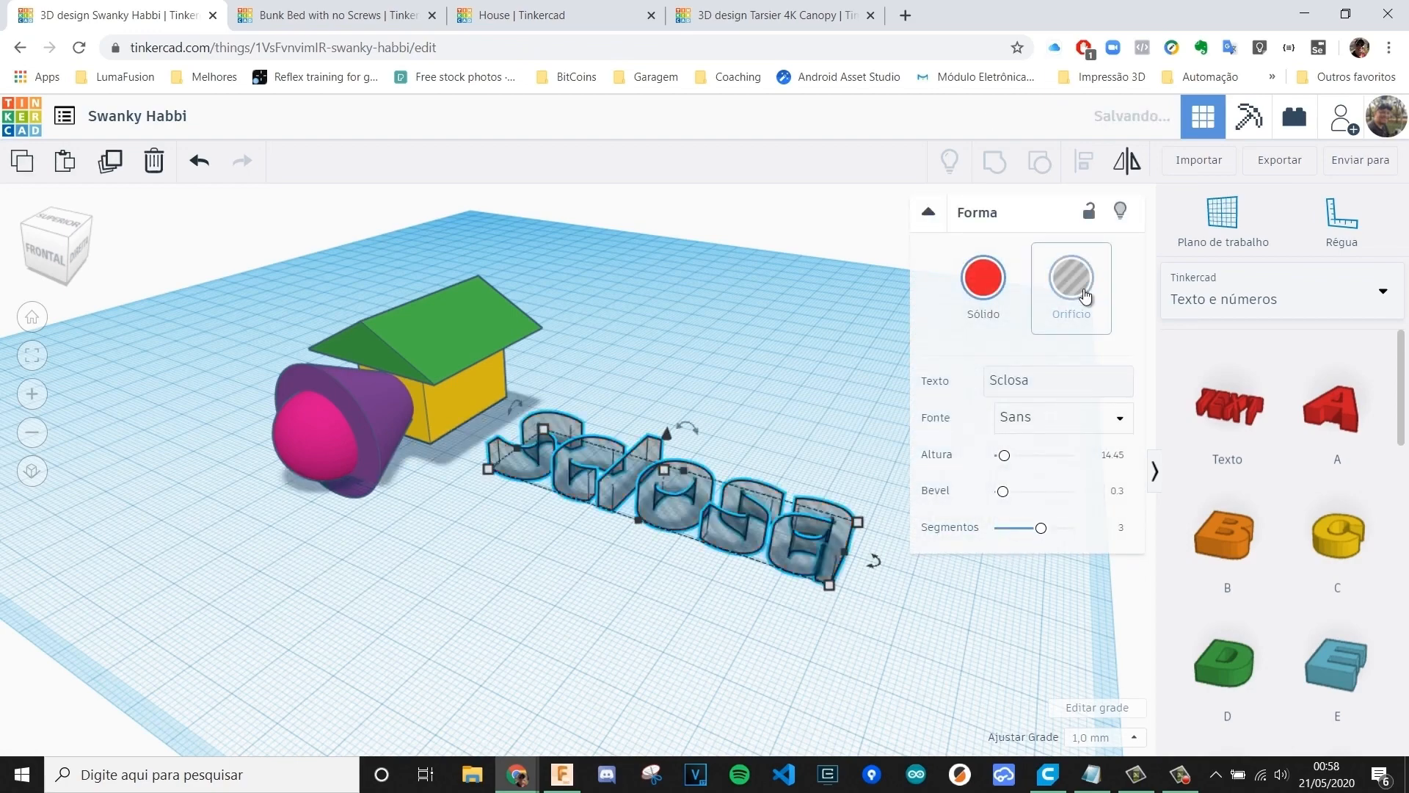
left_click(958, 305)
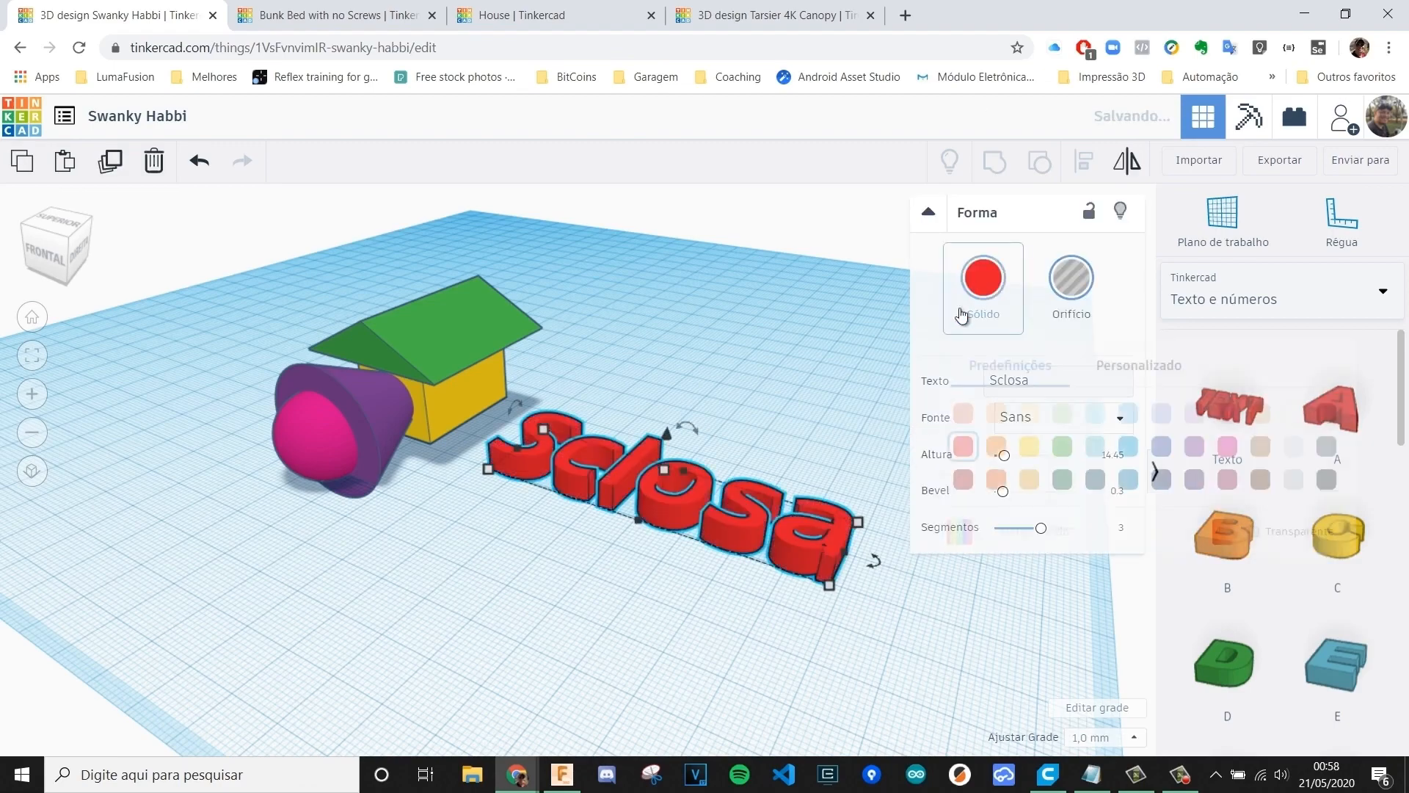
left_click(765, 384)
- Cut the "Sclosa" text from the base grid
mouse_move(575, 561)
right_mouse_down()
mouse_move(637, 637)
mouse_move(662, 570)
mouse_move(565, 583)
right_mouse_up()
left_click(721, 523)
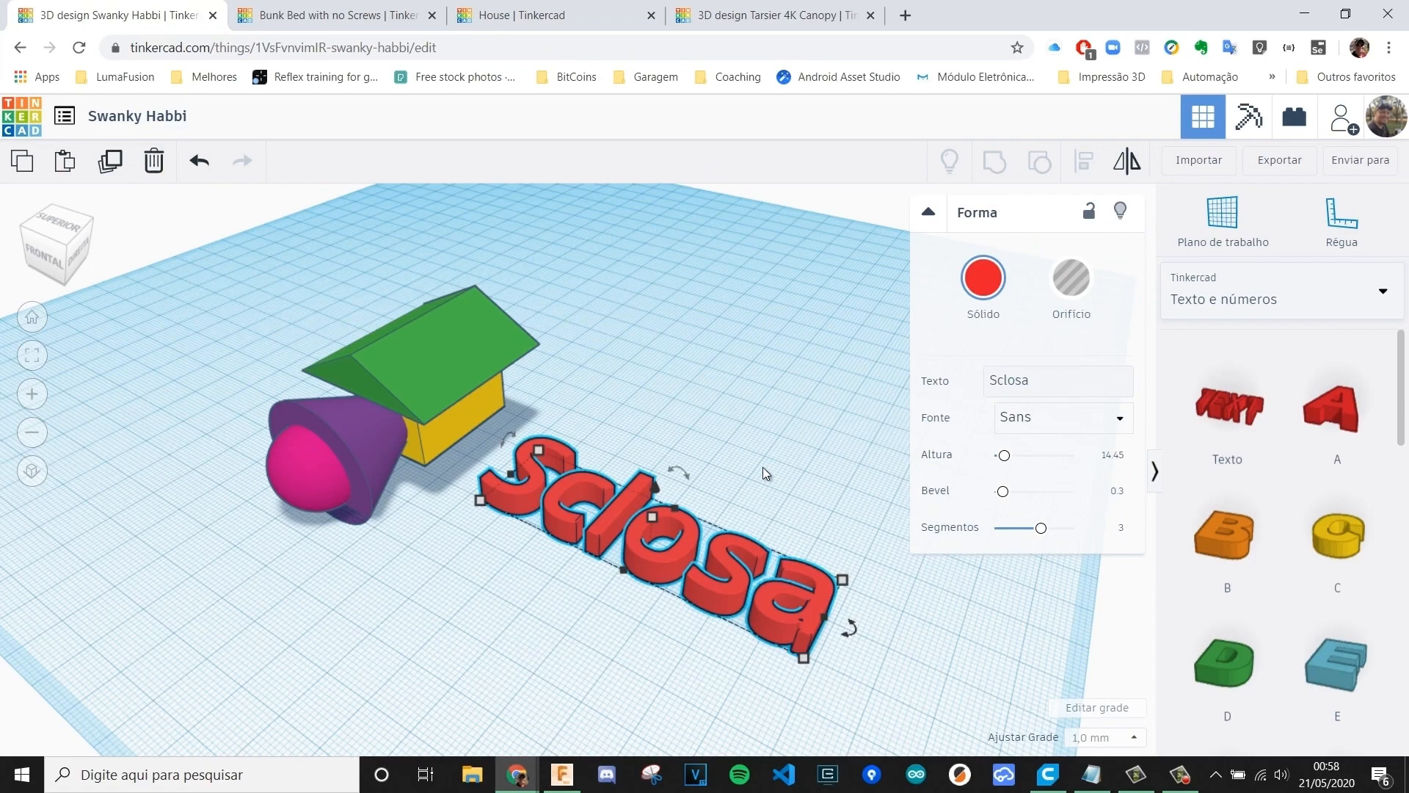
key("Delete")
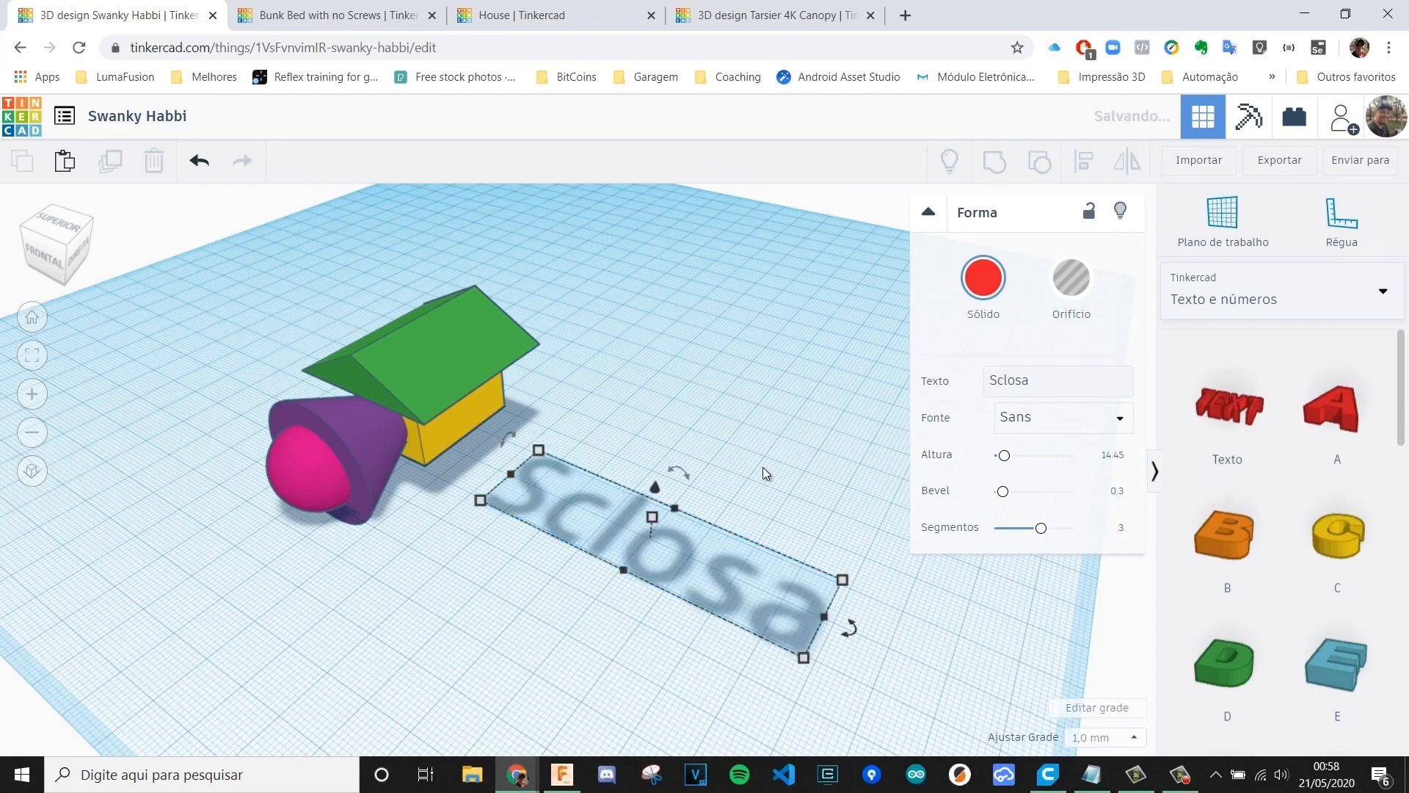
middle_click_drag(764, 501, 838, 508)
- Set the work plane on the green roof's slope and paste the text there
left_click(1223, 220)
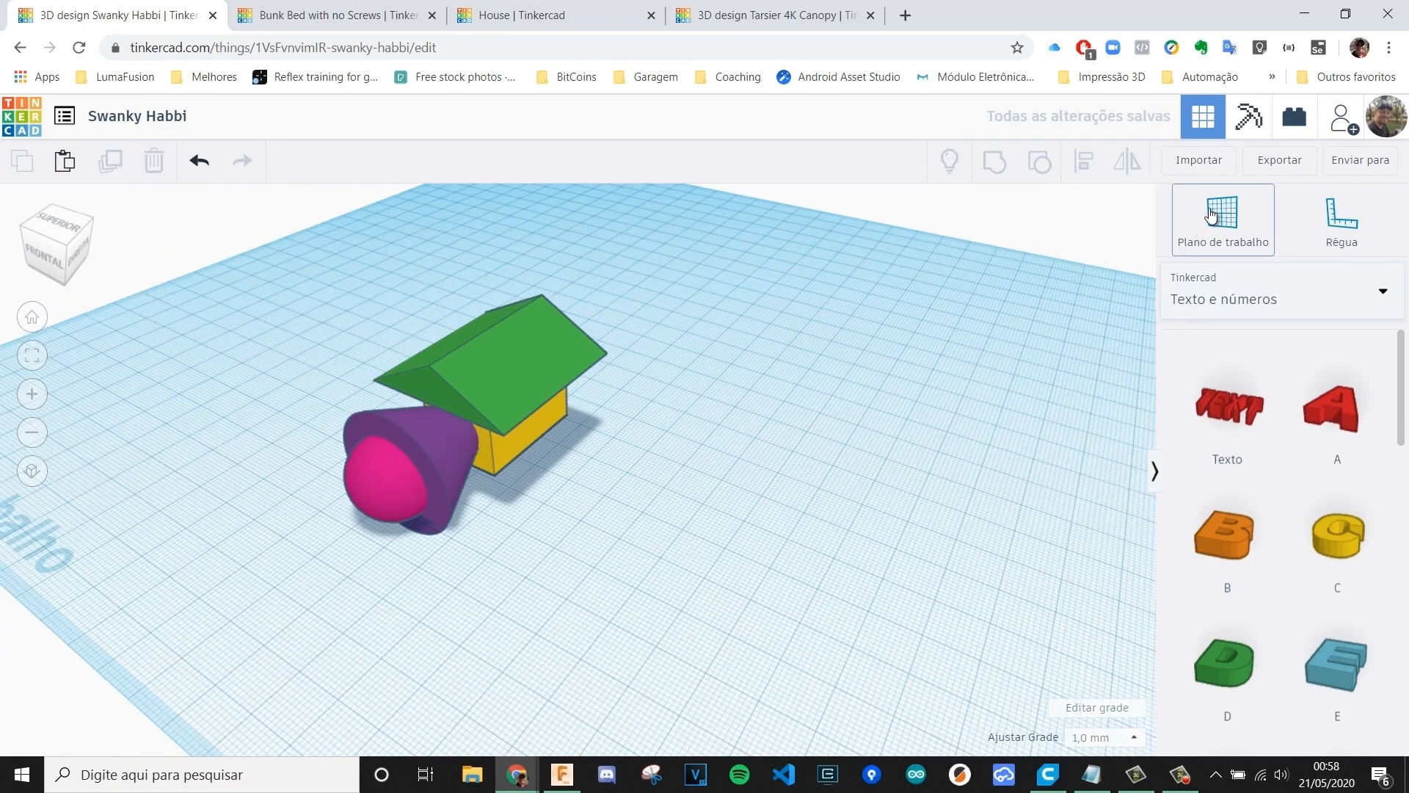
left_click(517, 362)
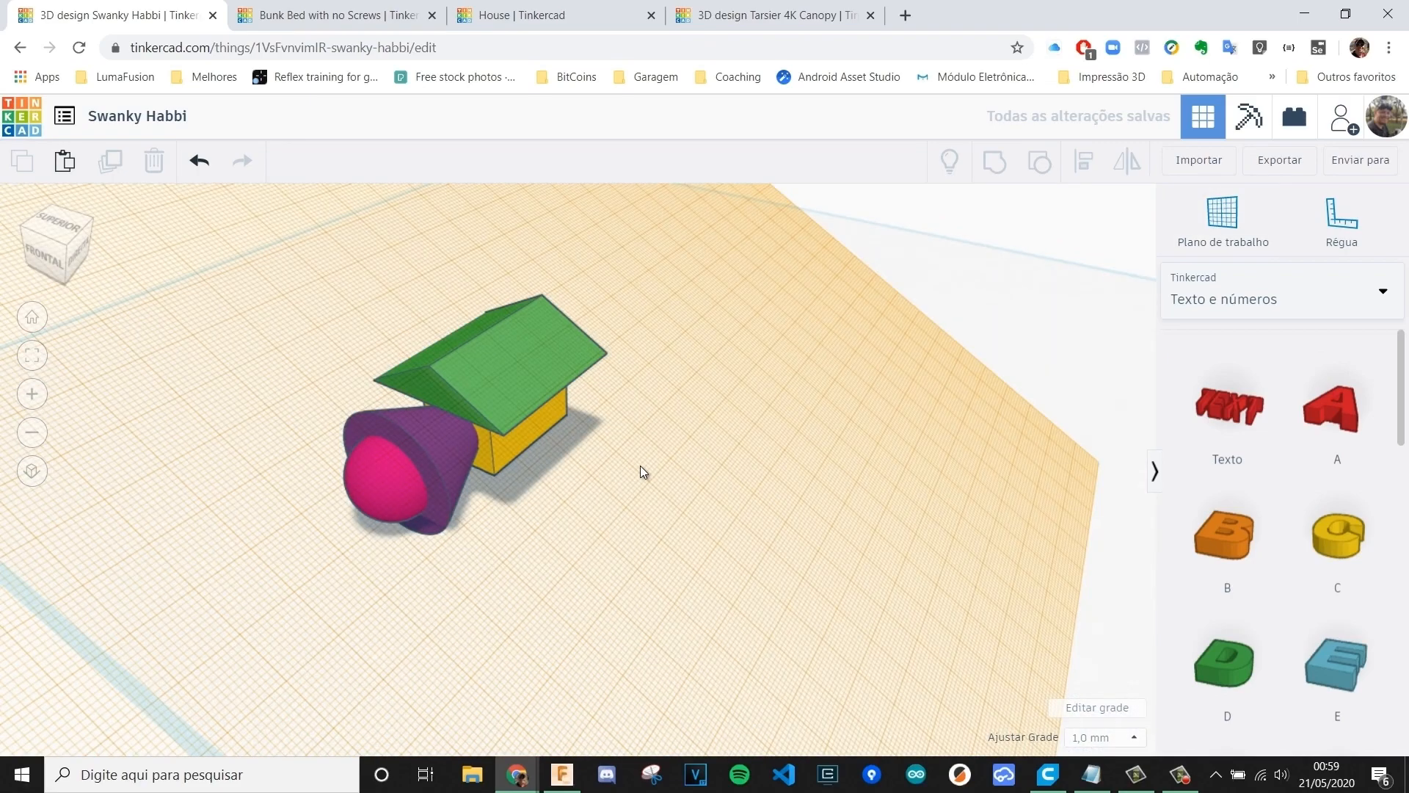
key("ctrl+v")
left_click(608, 579)
right_click_drag(531, 571, 504, 437)
left_click(503, 437)
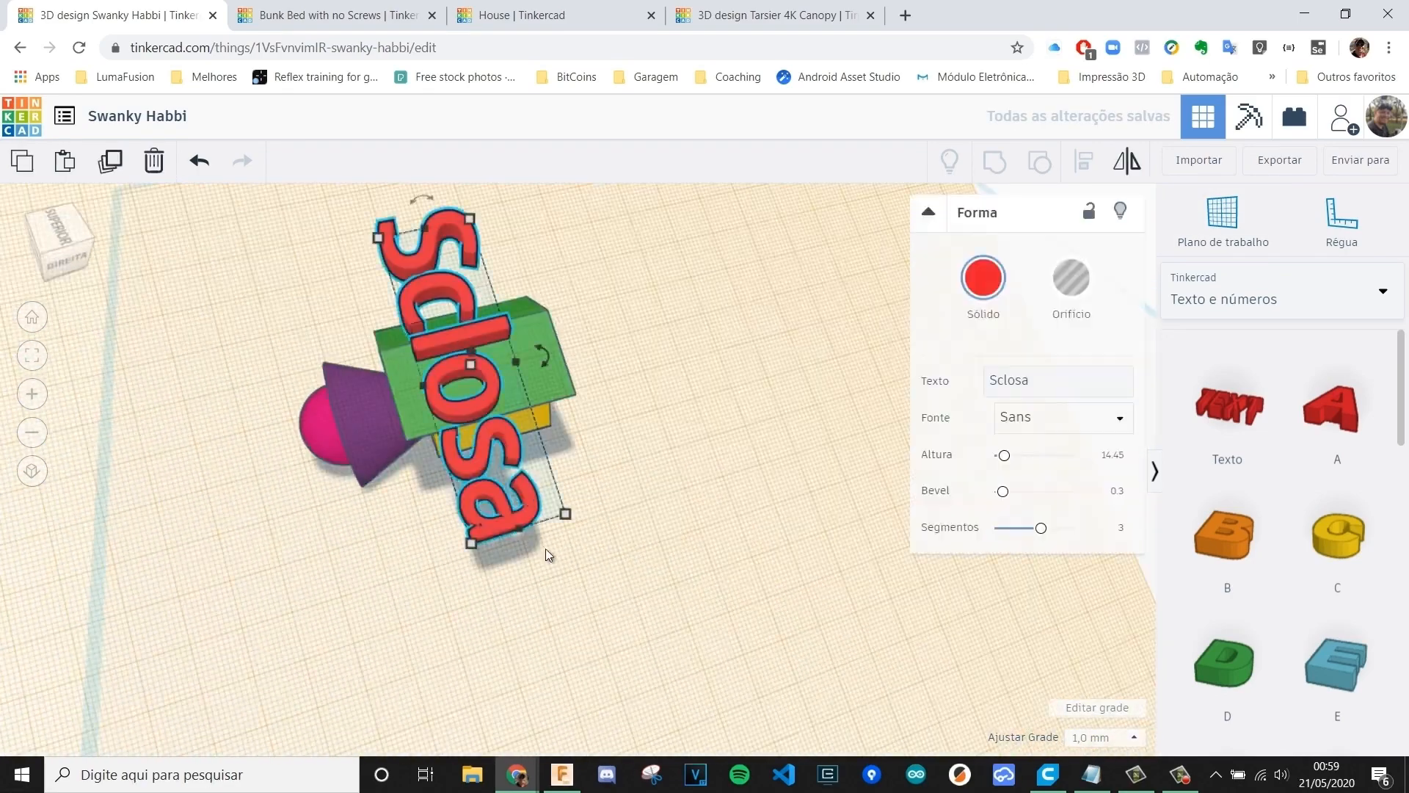
- Shrink, rotate and position the text so it fits along the green roof's slope, and deselect it
left_click_drag(565, 562, 470, 369)
left_click_drag(479, 287, 461, 374)
left_click(492, 540)
right_click_drag(492, 541, 557, 514)
- Restore the work plane to the default base grid
left_click(1226, 220)
left_click(1004, 260)
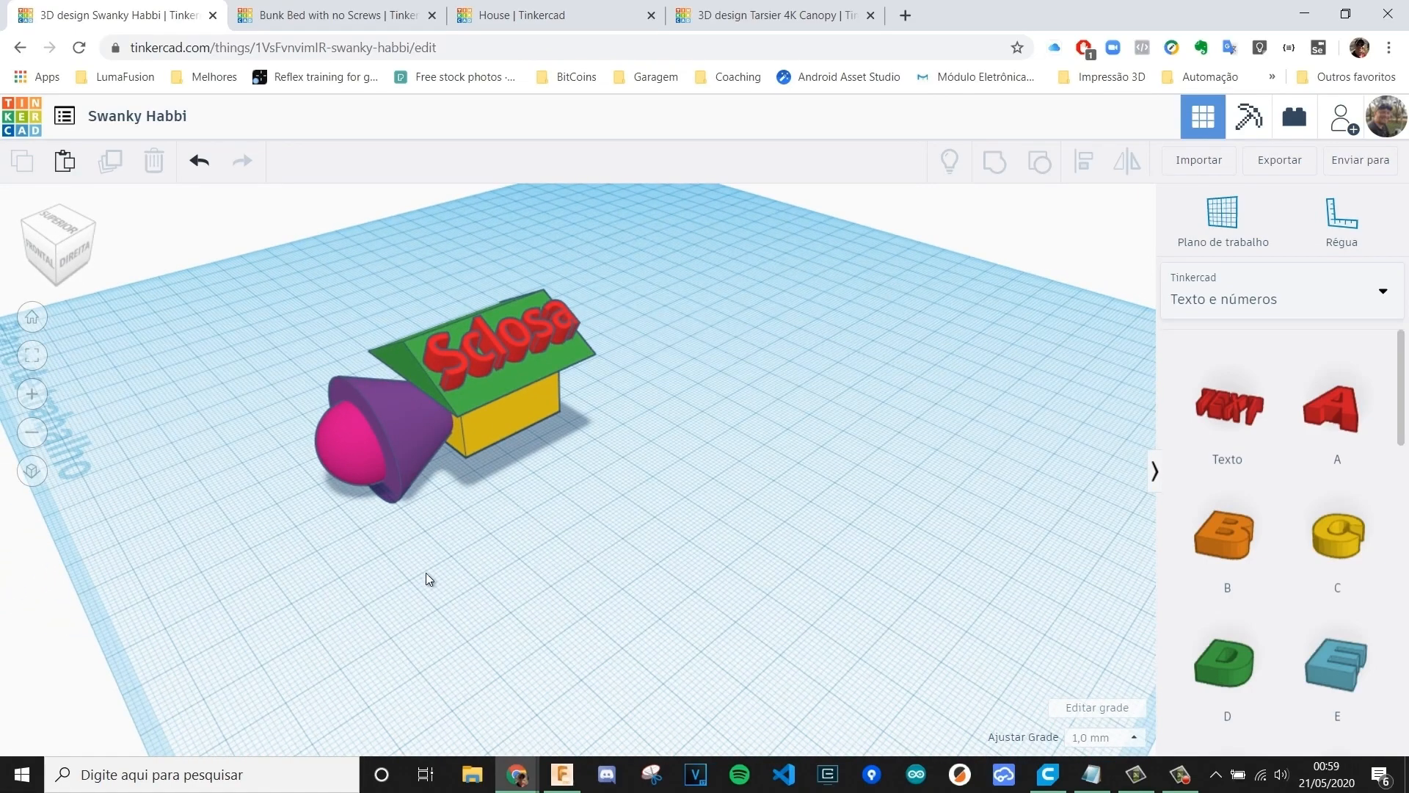
right_click_drag(428, 578, 661, 507)
- Open the Caracteres shape library and place a chicken foot (Pé de galinha) on the work plane near the house
left_click(1294, 301)
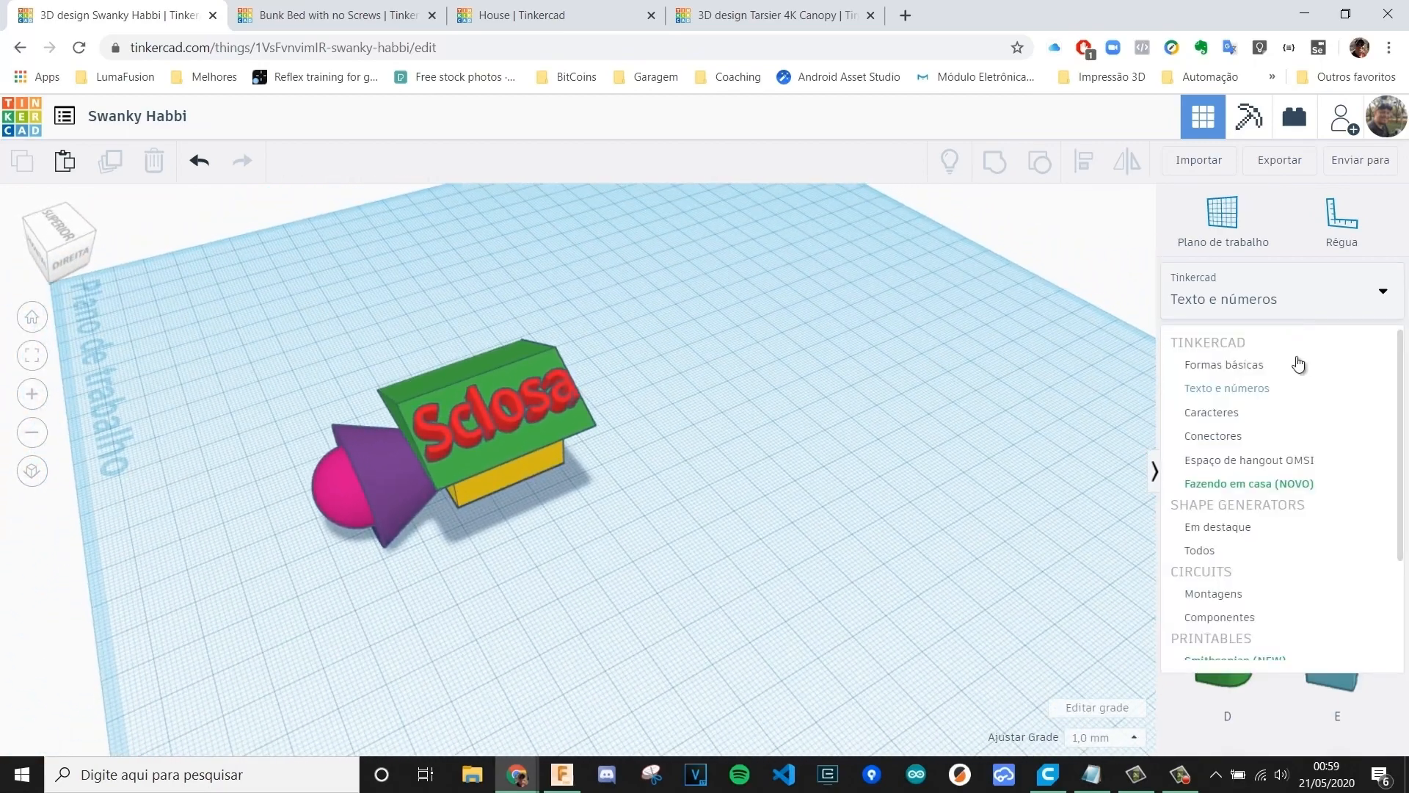
left_click(1260, 413)
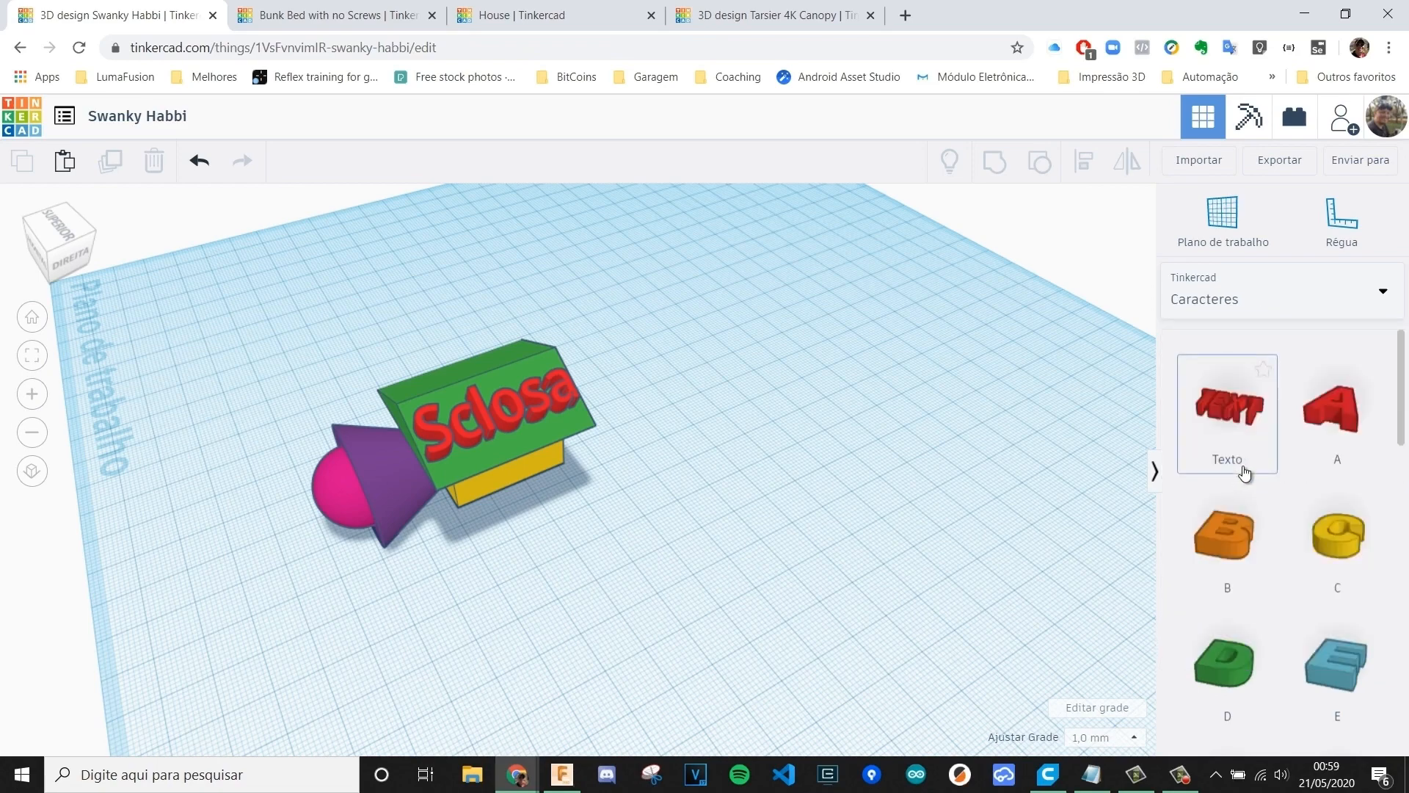
scroll(1244, 473, "down", 20)
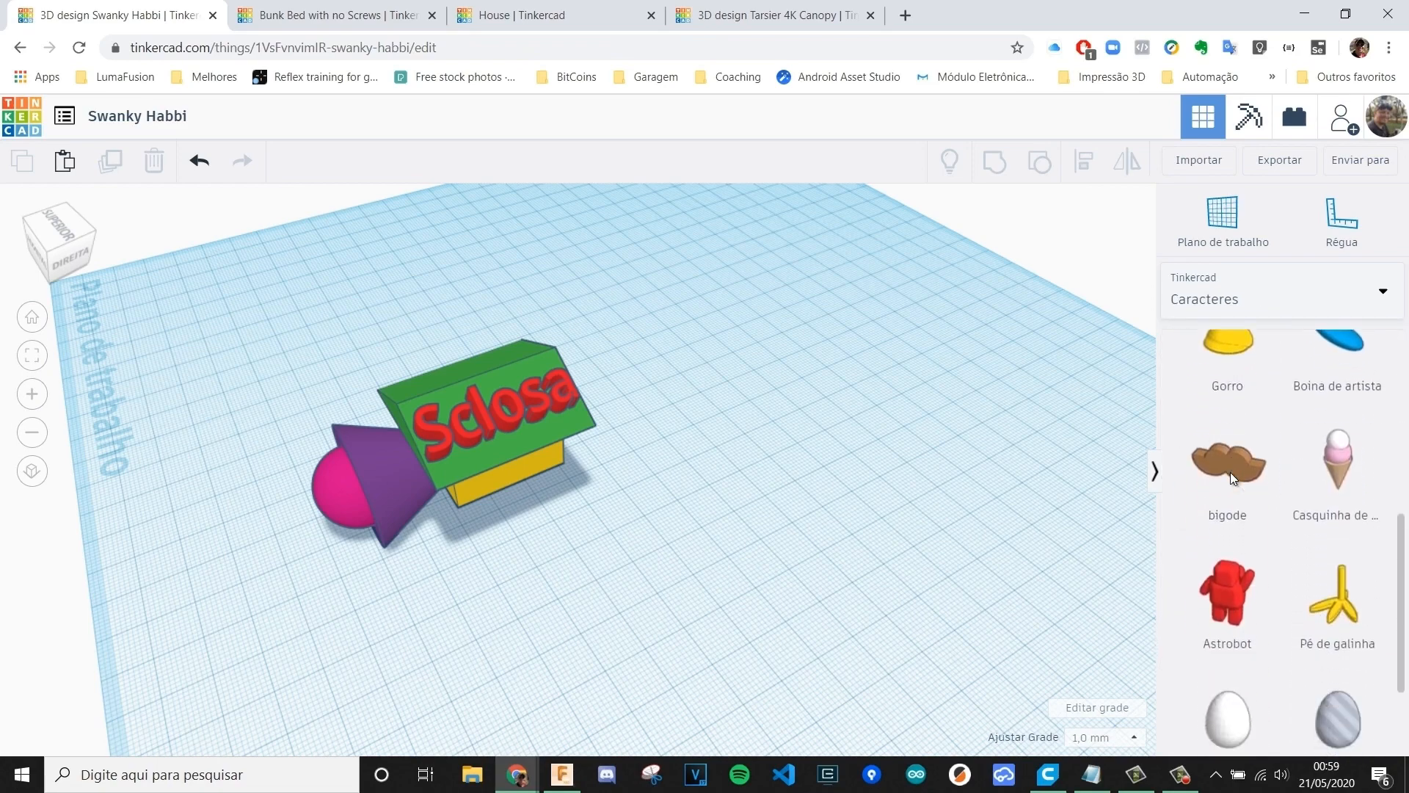
scroll(1231, 473, "down", 2)
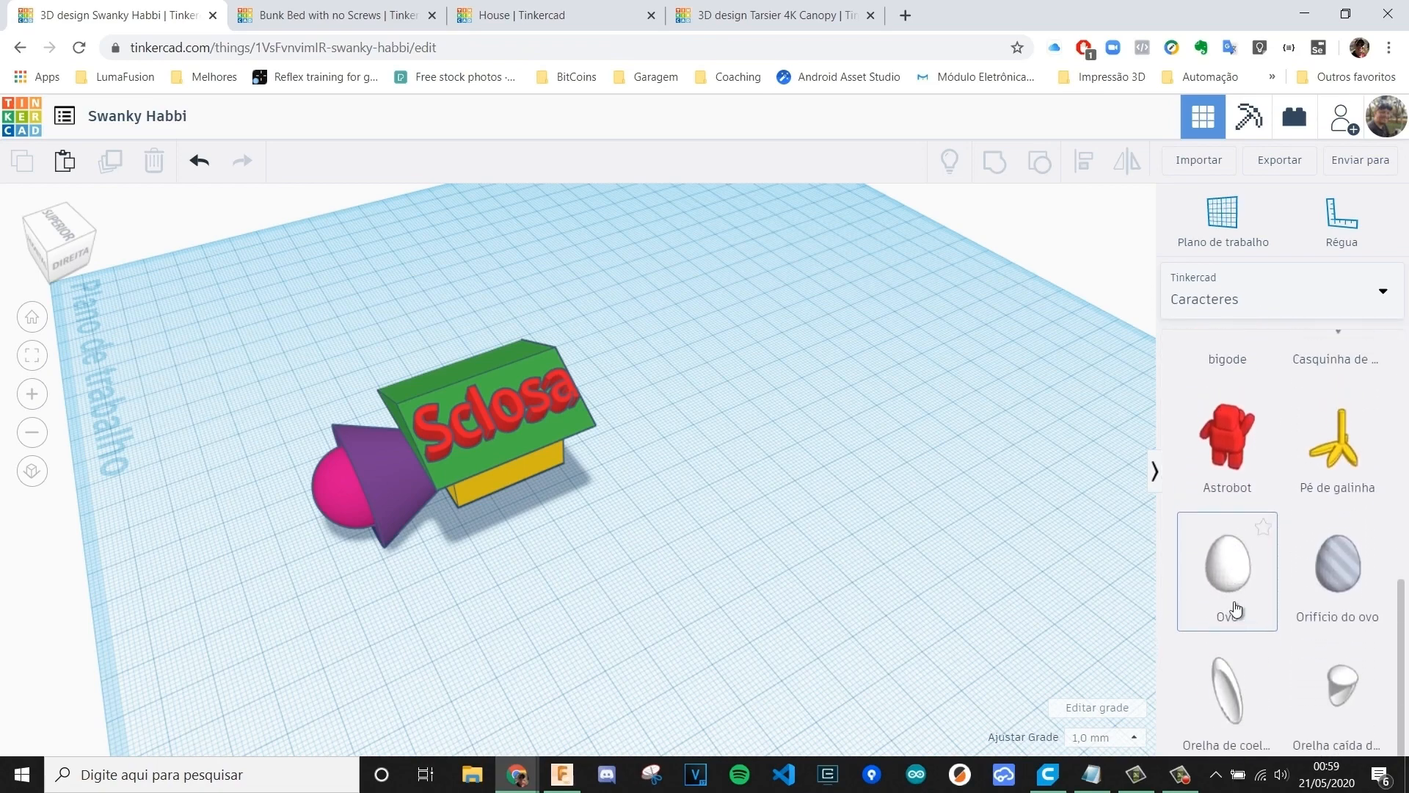
left_click(790, 553)
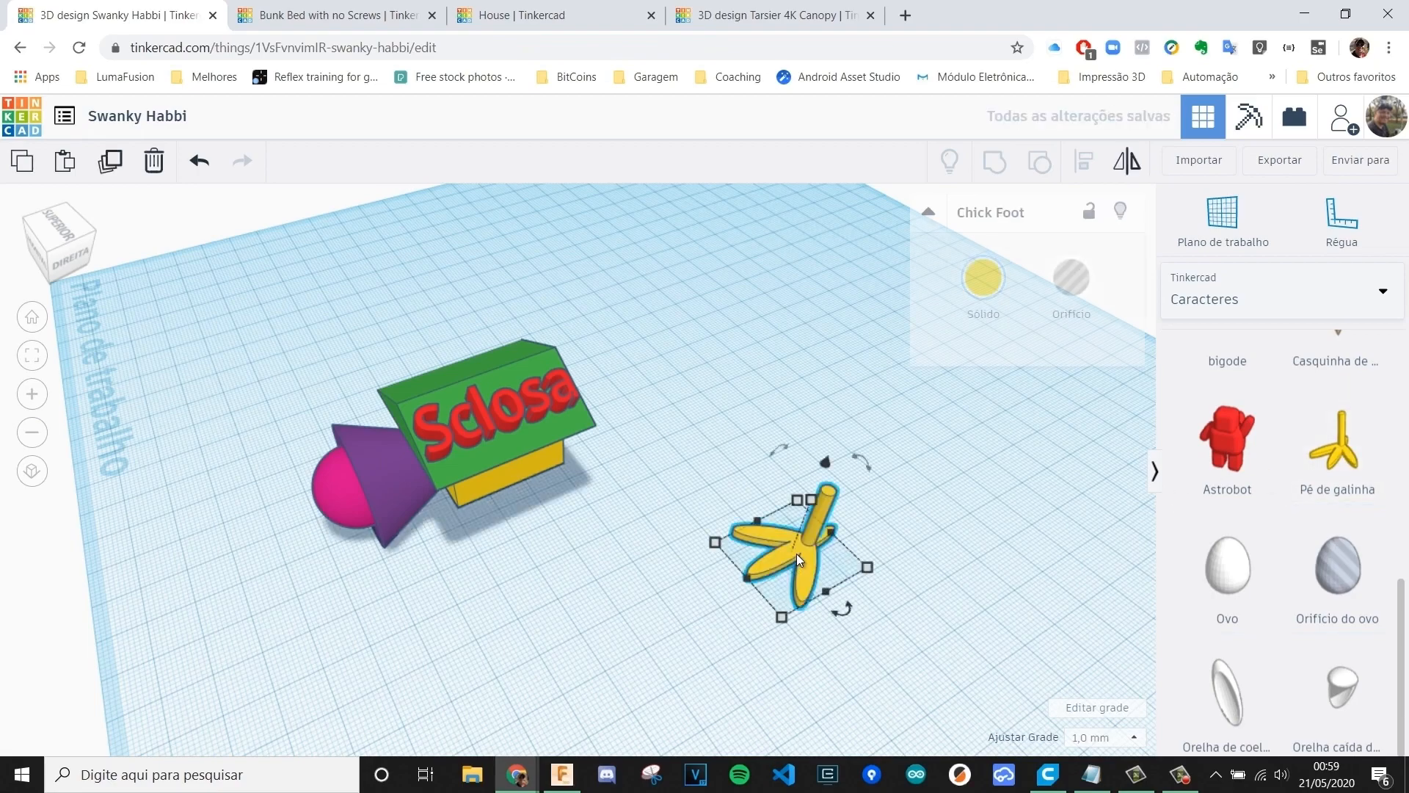
right_click_drag(917, 579, 854, 561)
left_click(855, 561)
right_click_drag(875, 503, 592, 584)
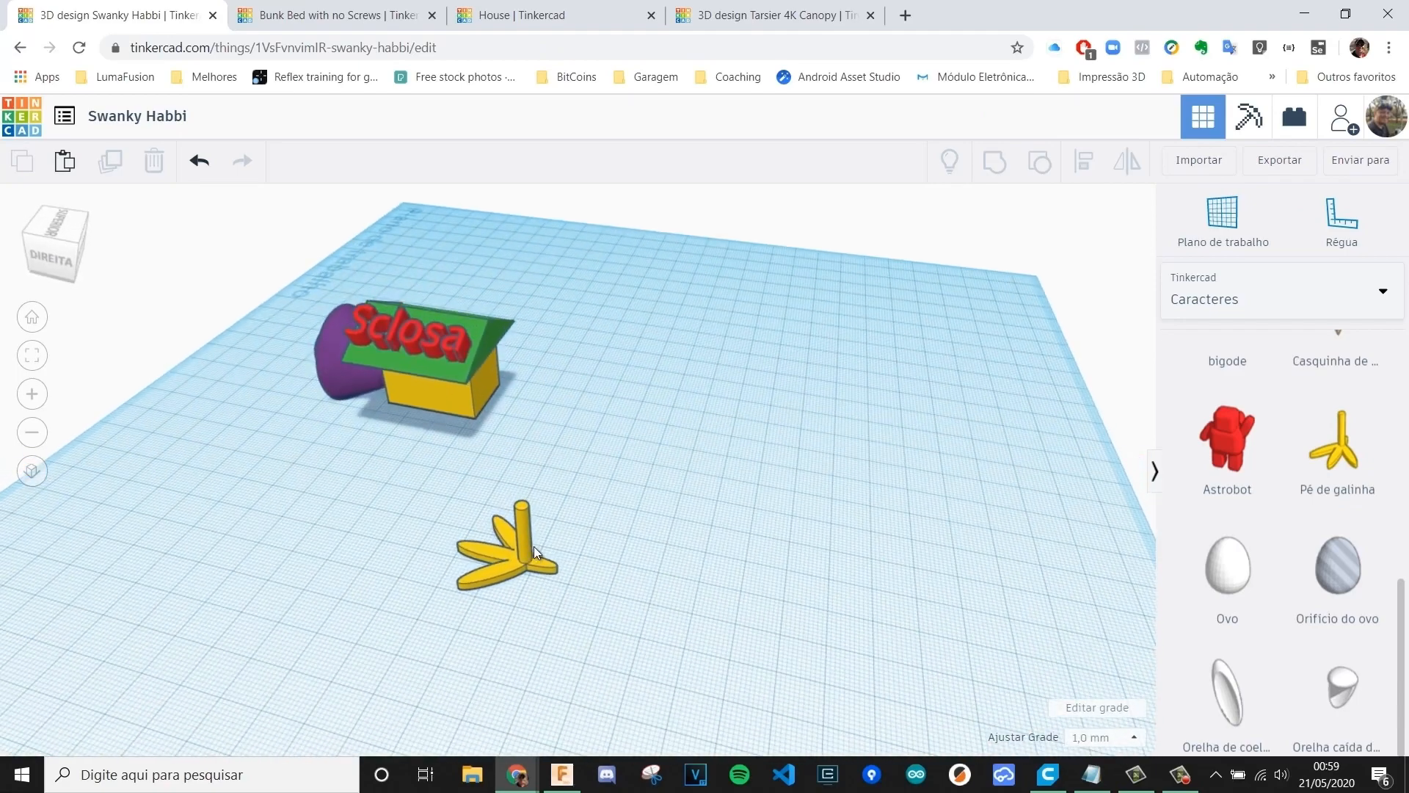
- Place an Astrobot on the work plane, then delete it along with the chicken foot
left_click_drag(1227, 440, 775, 463)
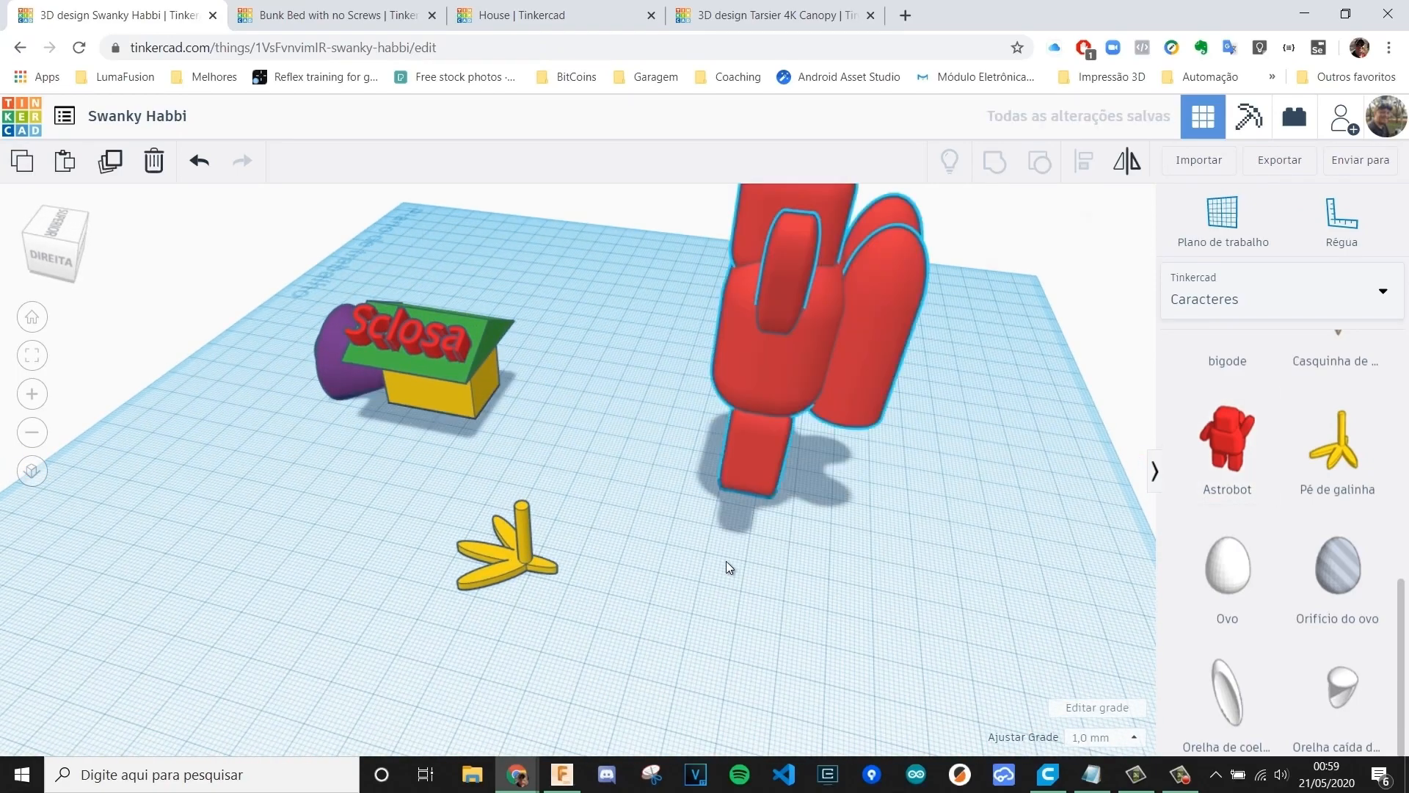
right_click_drag(726, 561, 662, 575)
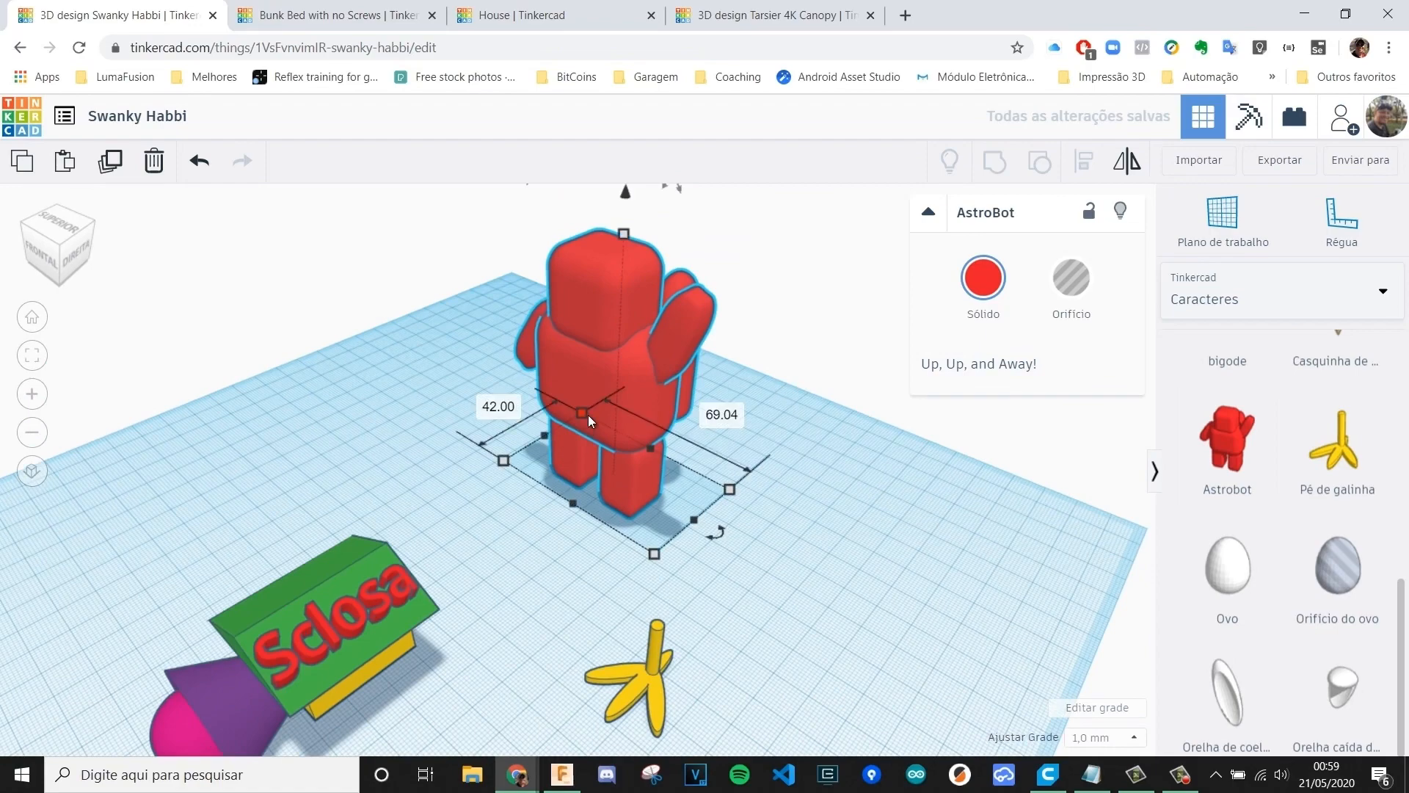
key("Delete")
- Open the Conectores shape library and look through its ball joints, sockets and handles
left_click(1242, 301)
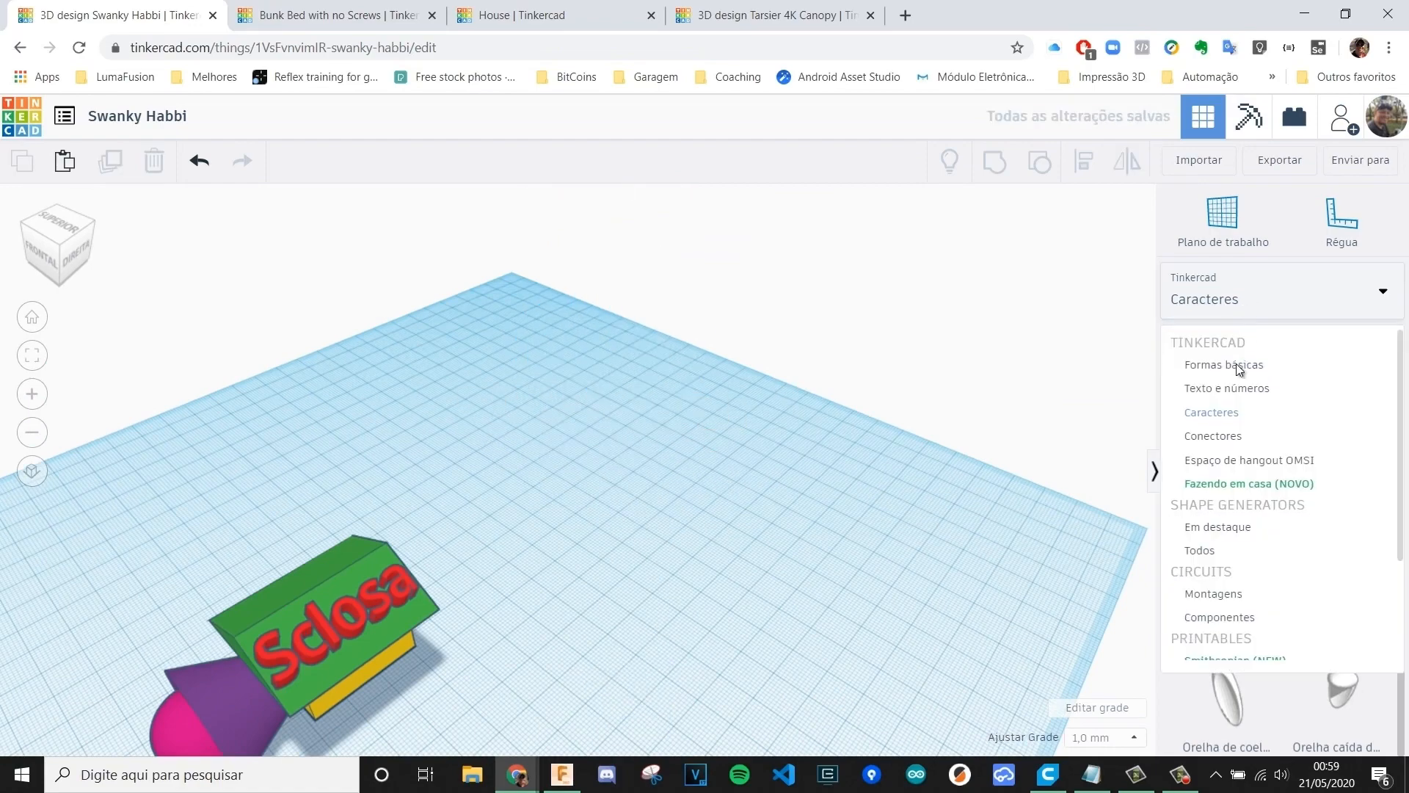
left_click(1246, 436)
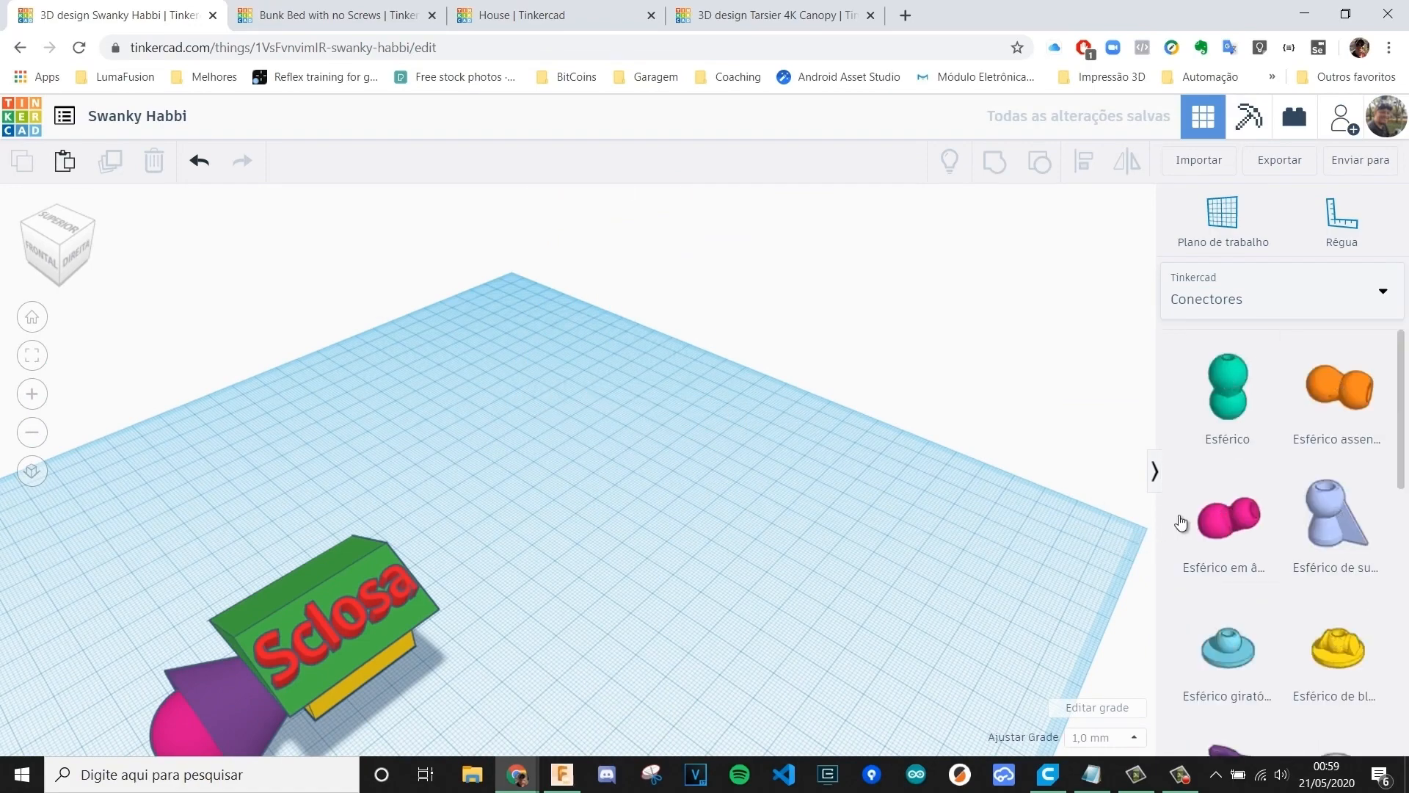
scroll(1233, 543, "down", 5)
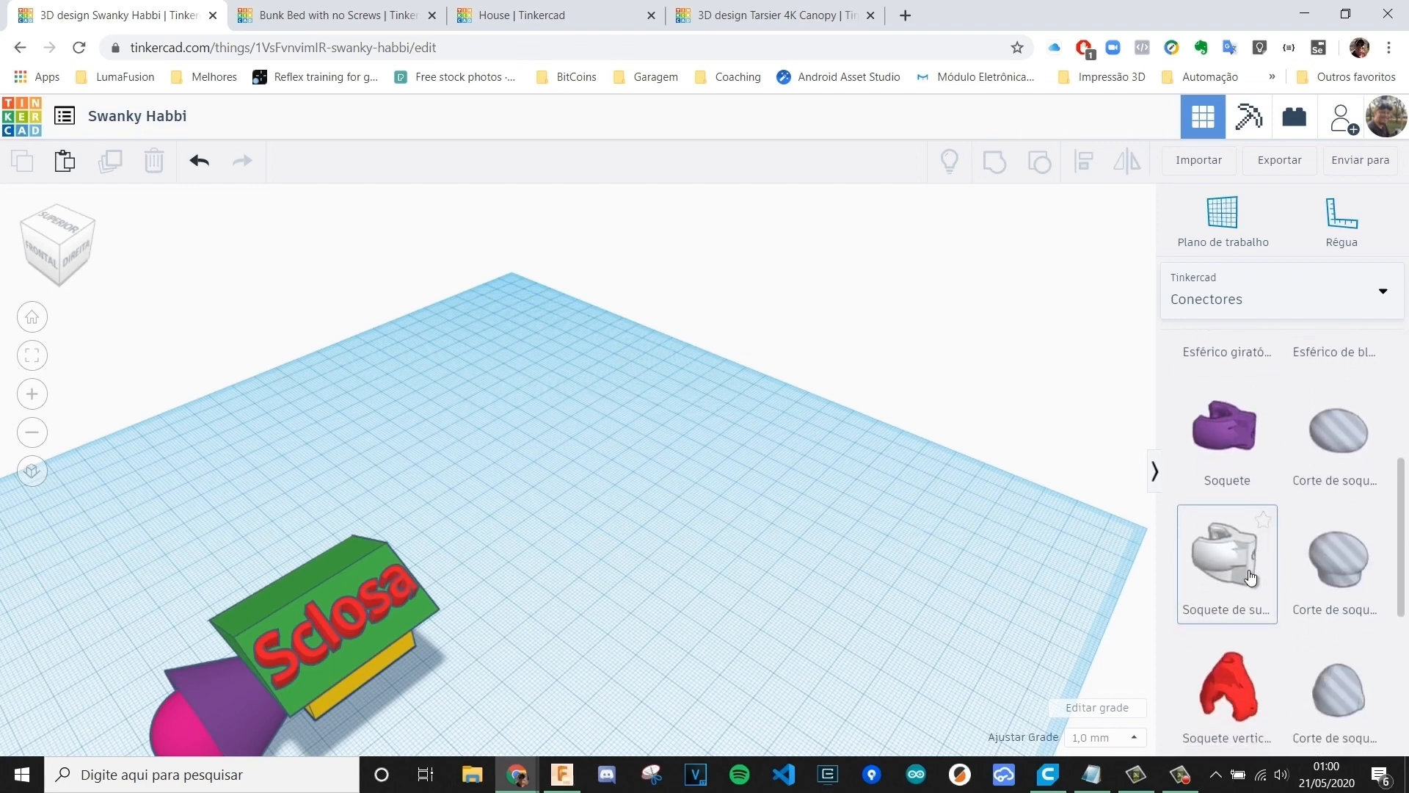
scroll(1250, 577, "down", 5)
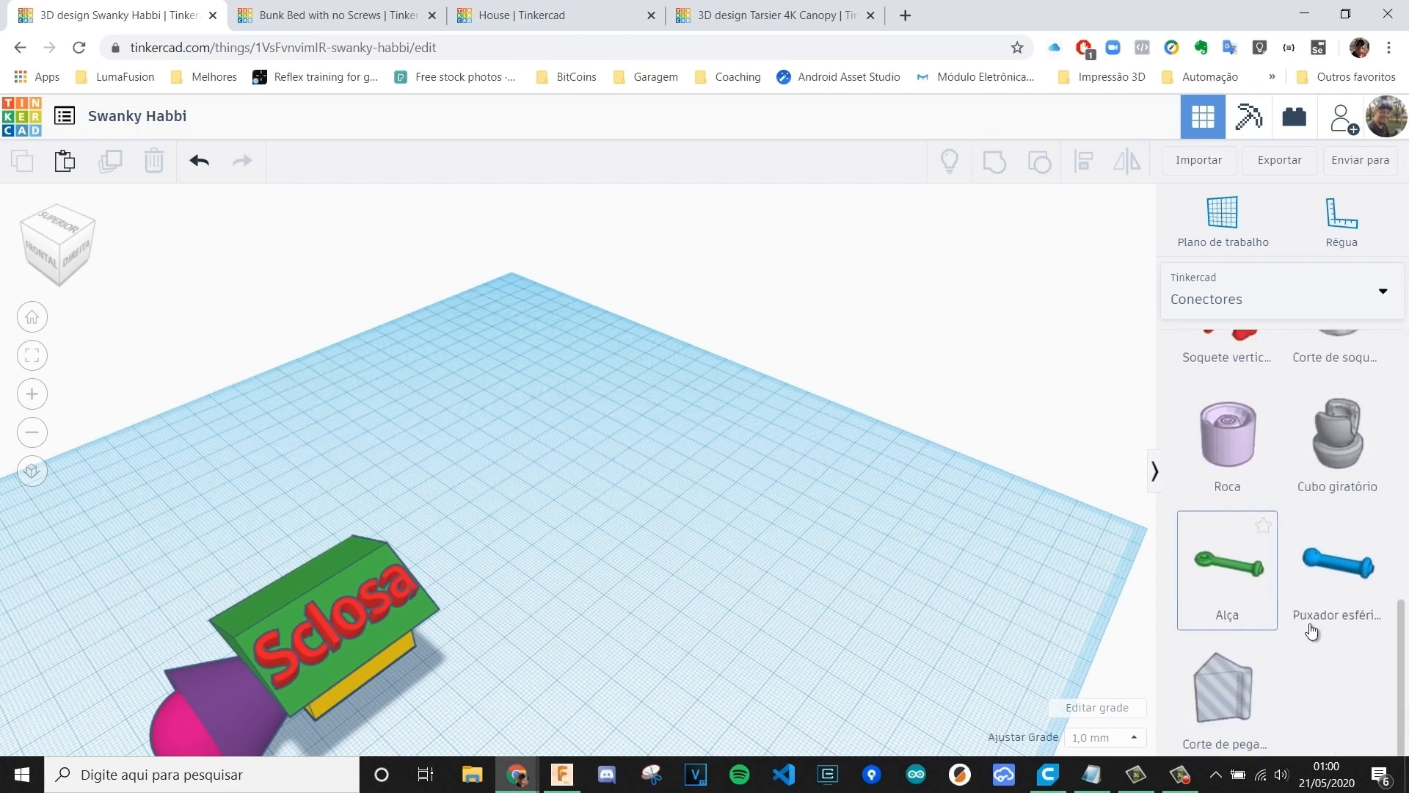
scroll(1195, 537, "up", 2)
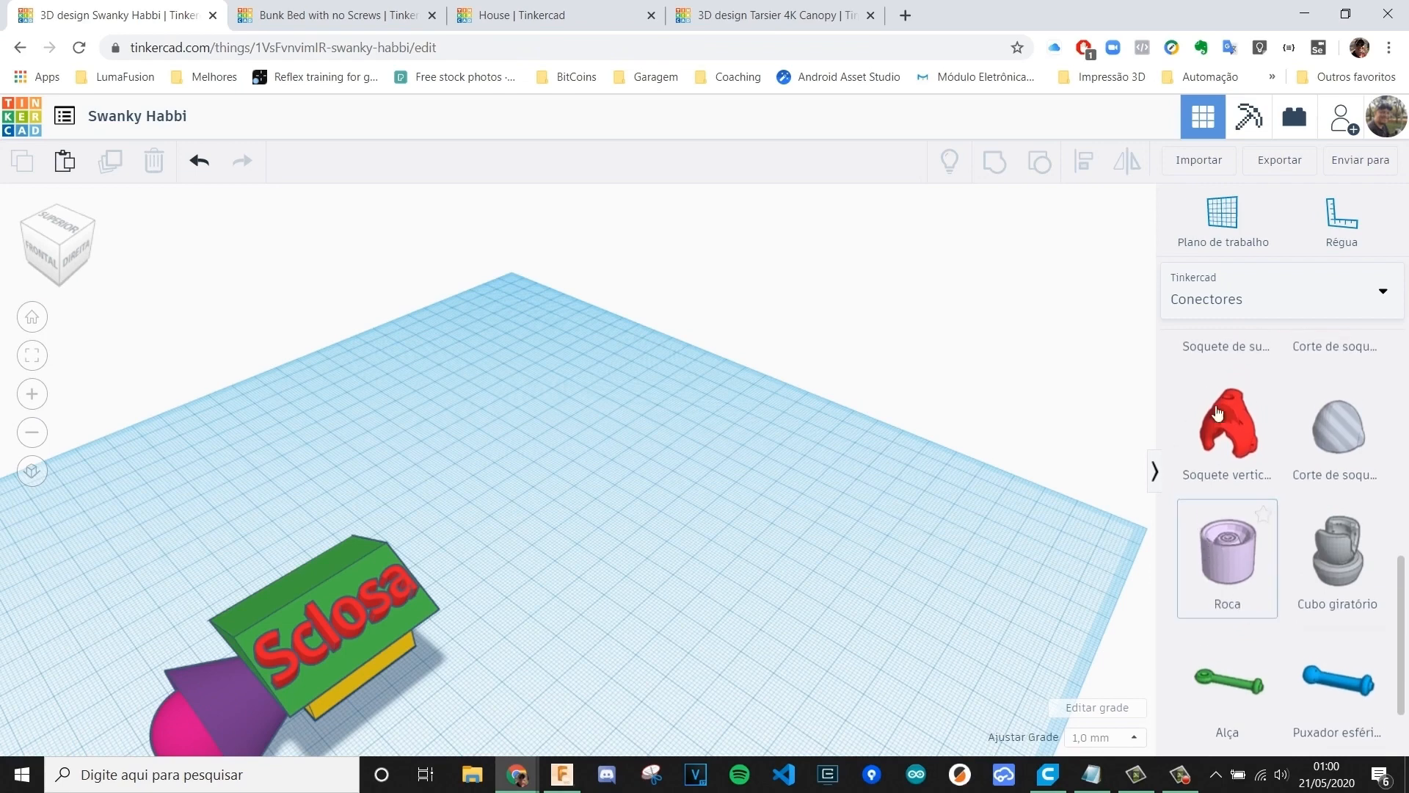
scroll(1238, 547, "up", 6)
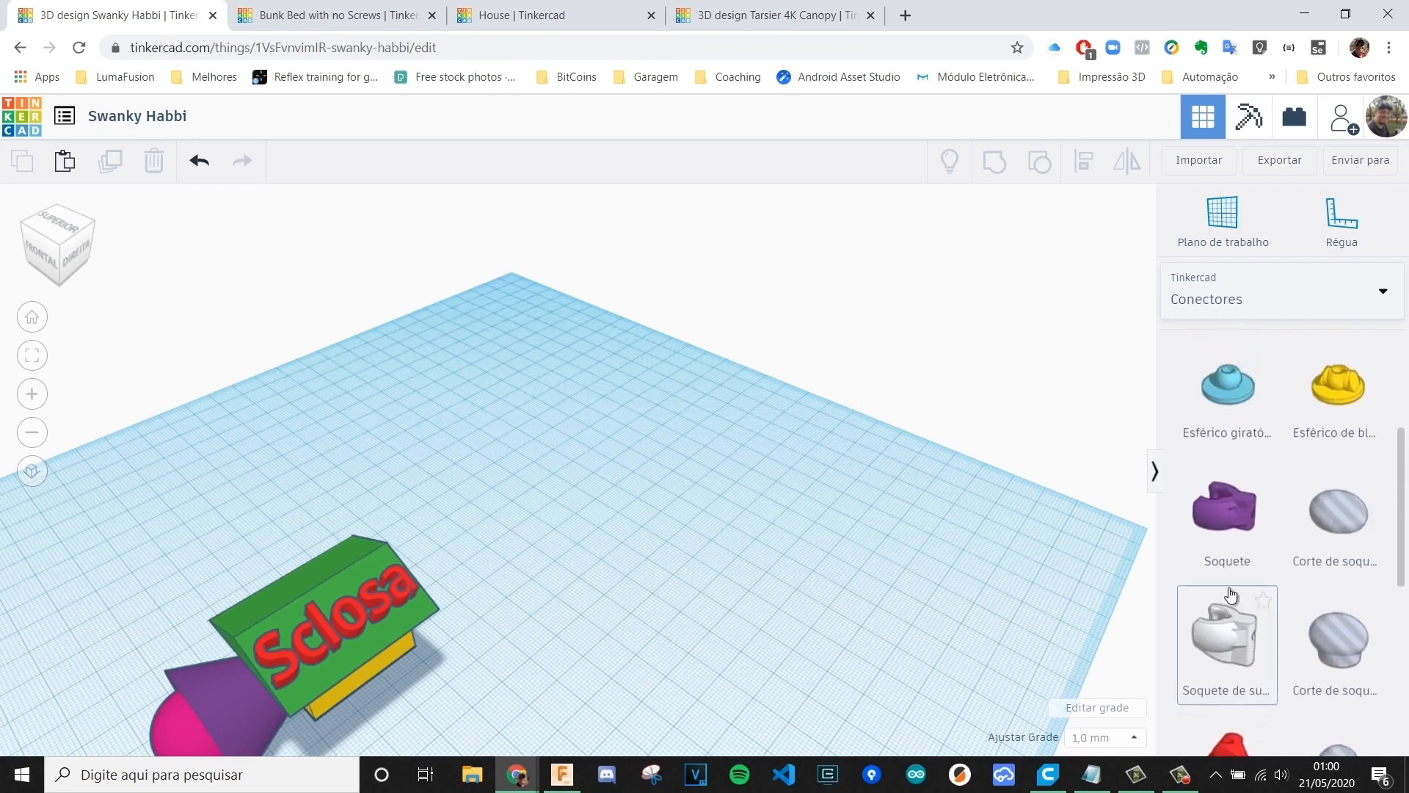
scroll(1229, 574, "up", 2)
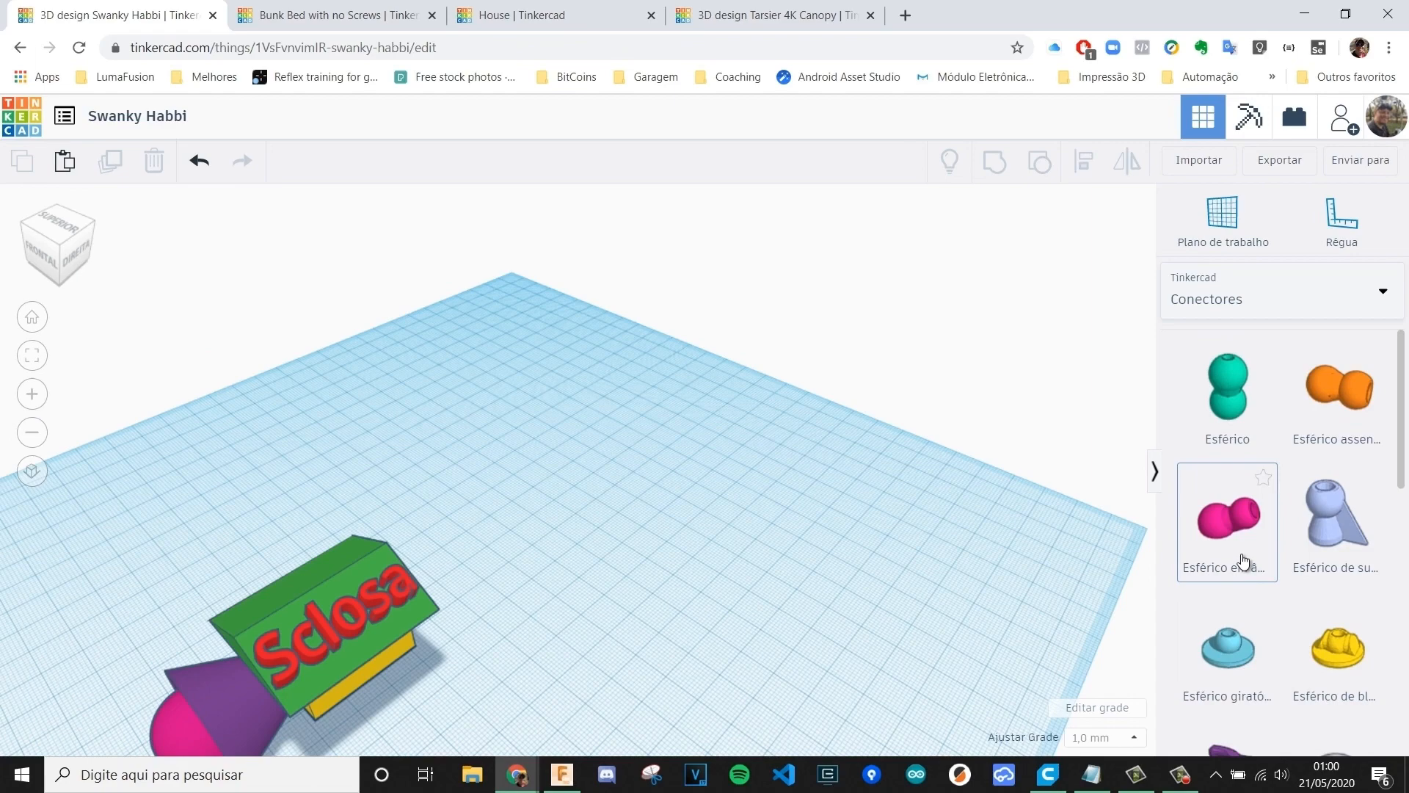
key("Caps_Lock")
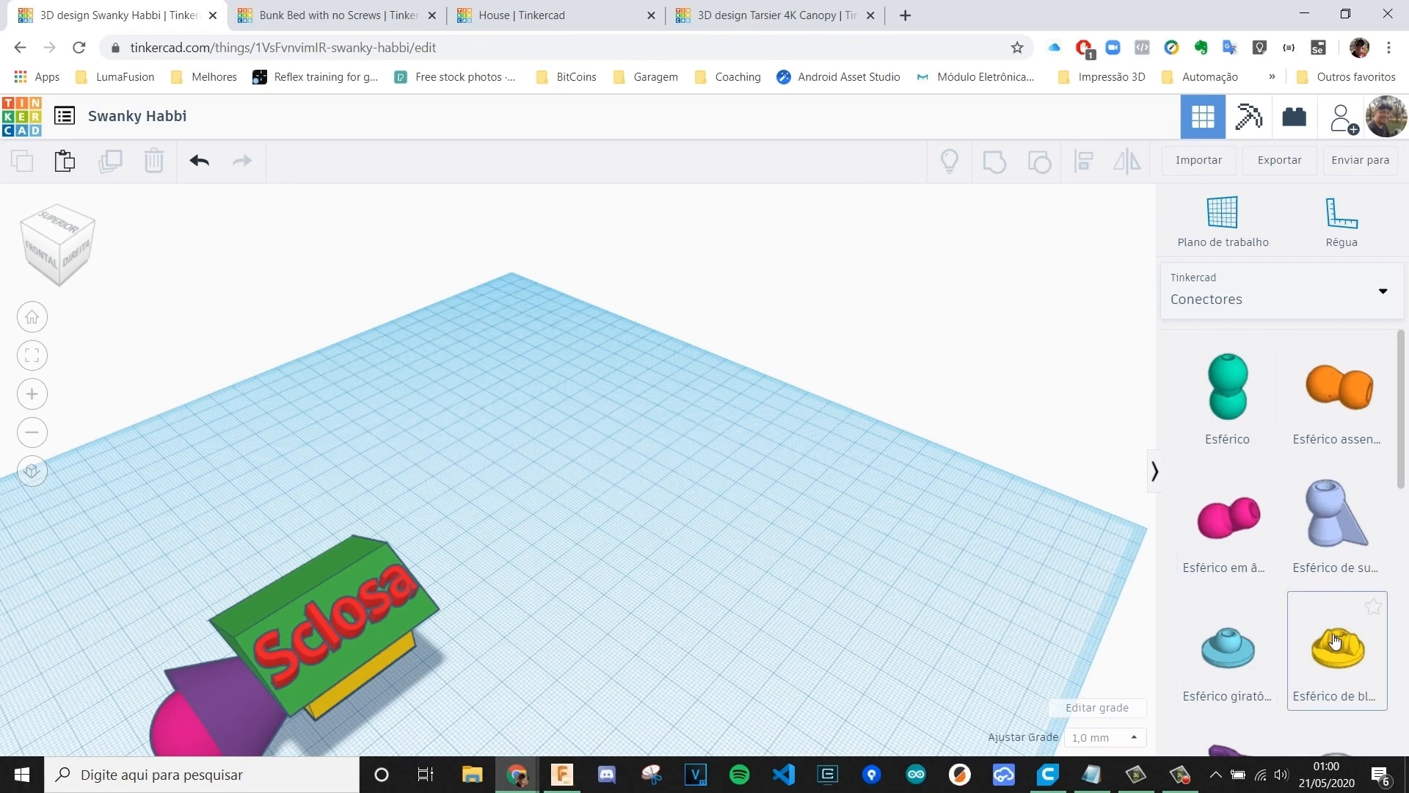
- Look through the rest of the Conectores shapes and open the Fazendo em casa (NOVO) library
scroll(1248, 565, "down", 3)
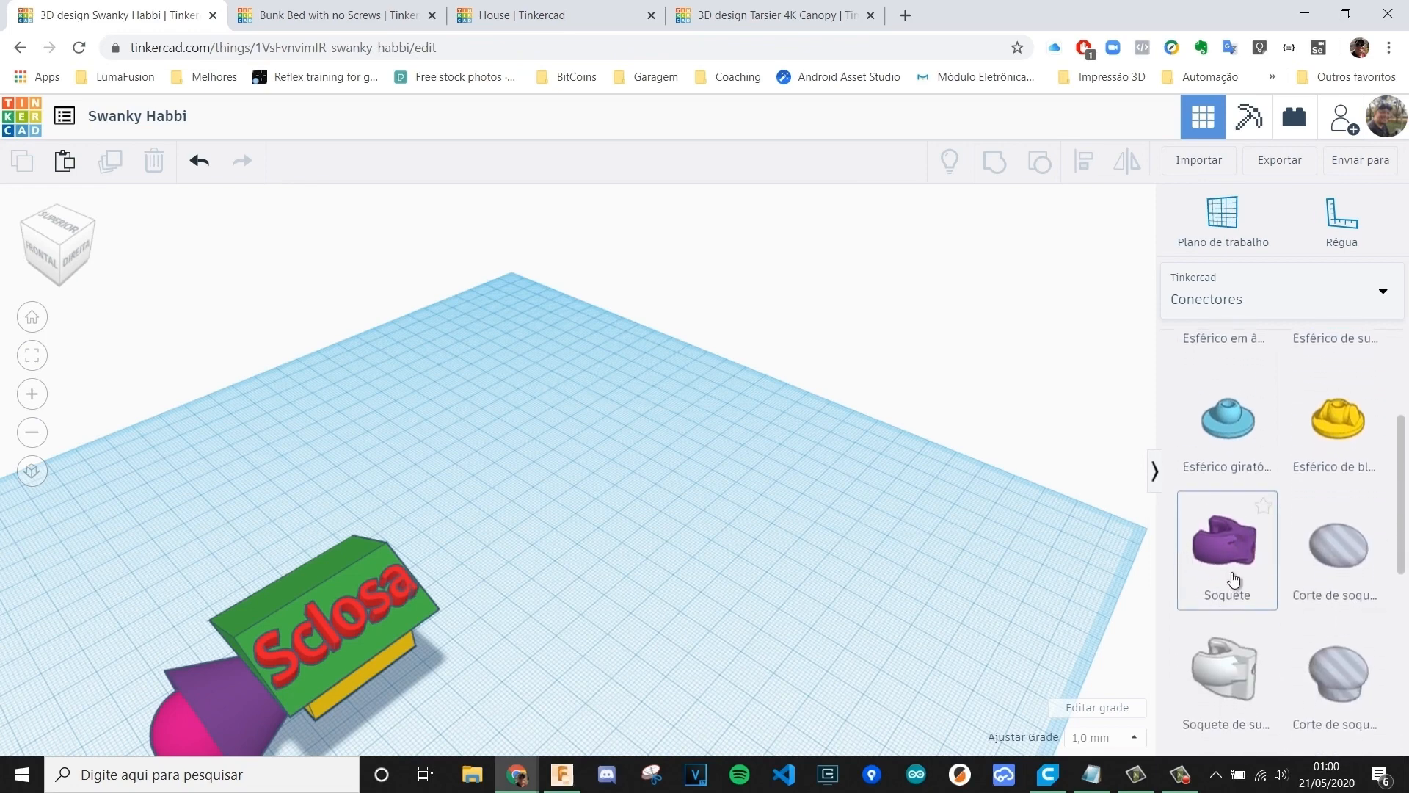
scroll(1209, 598, "down", 3)
scroll(1248, 573, "up", 5)
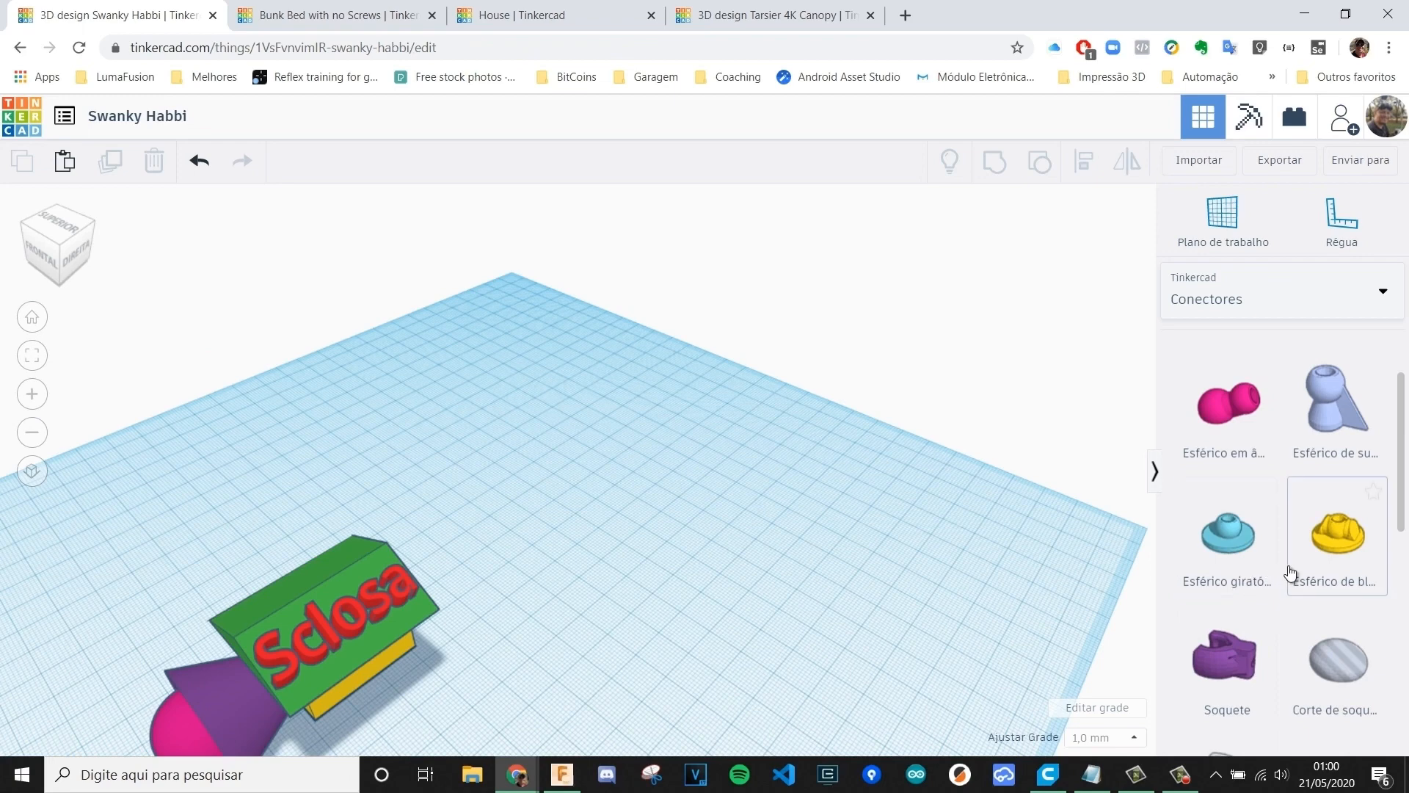
left_click(1221, 304)
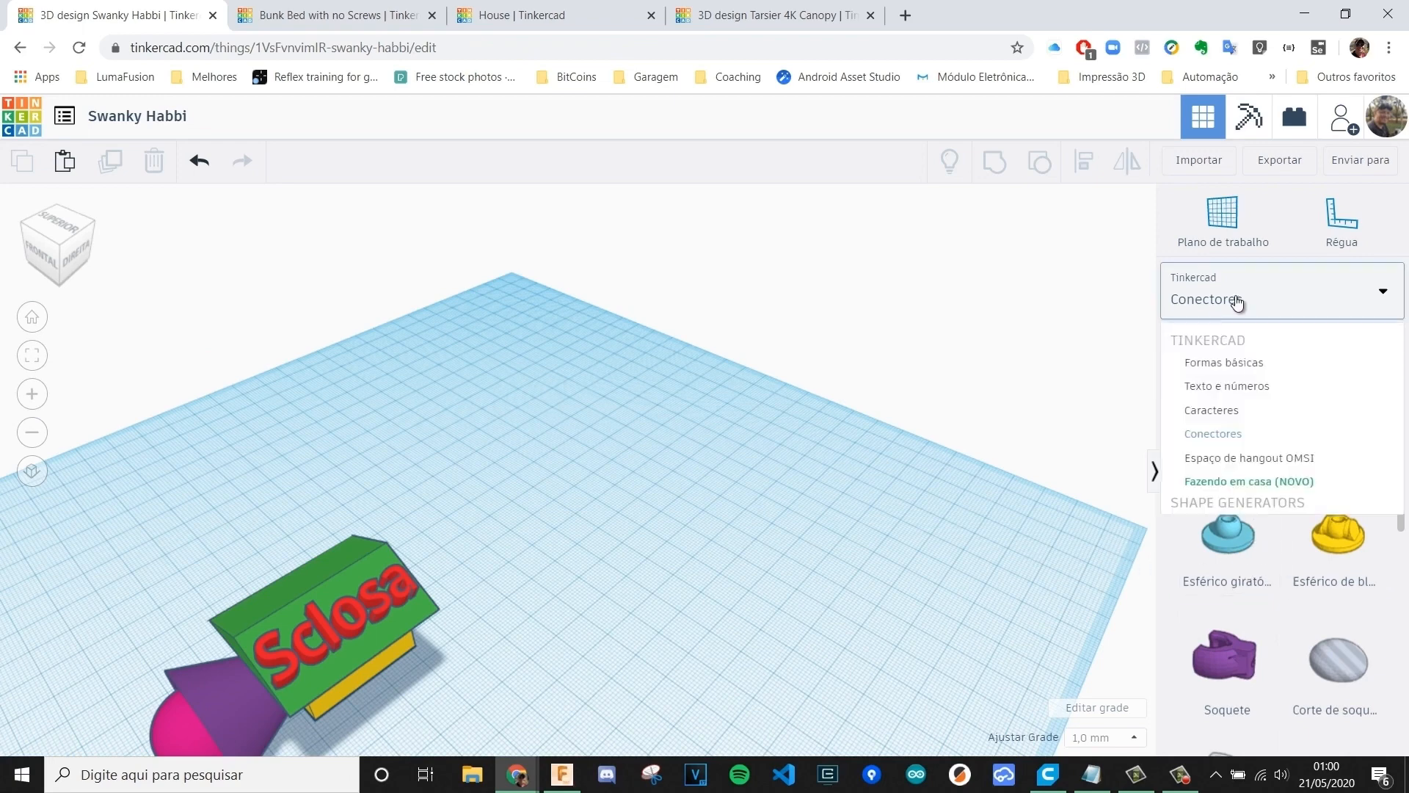
left_click(1248, 483)
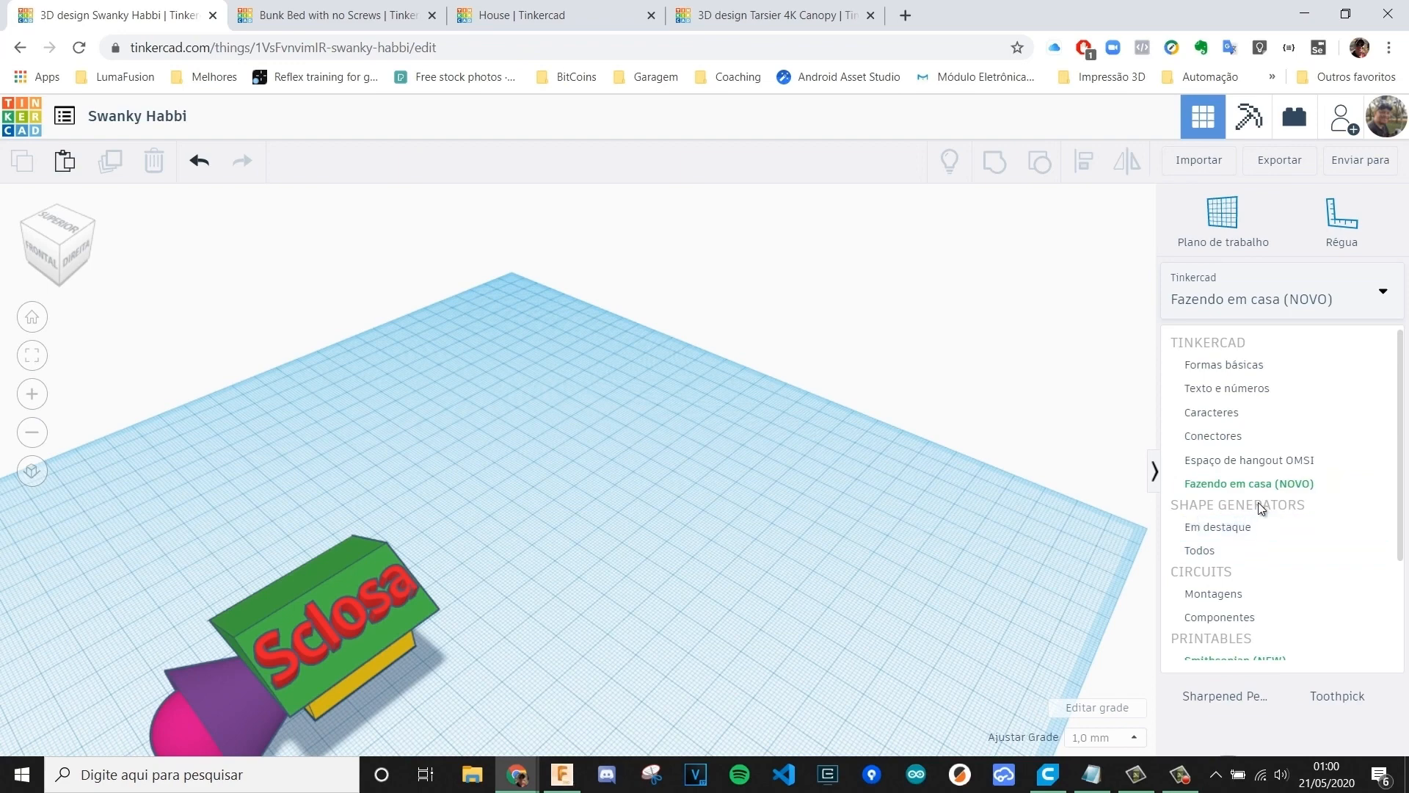
- Open the Em destaque shape generators and look through the first page of shapes
left_click(1240, 522)
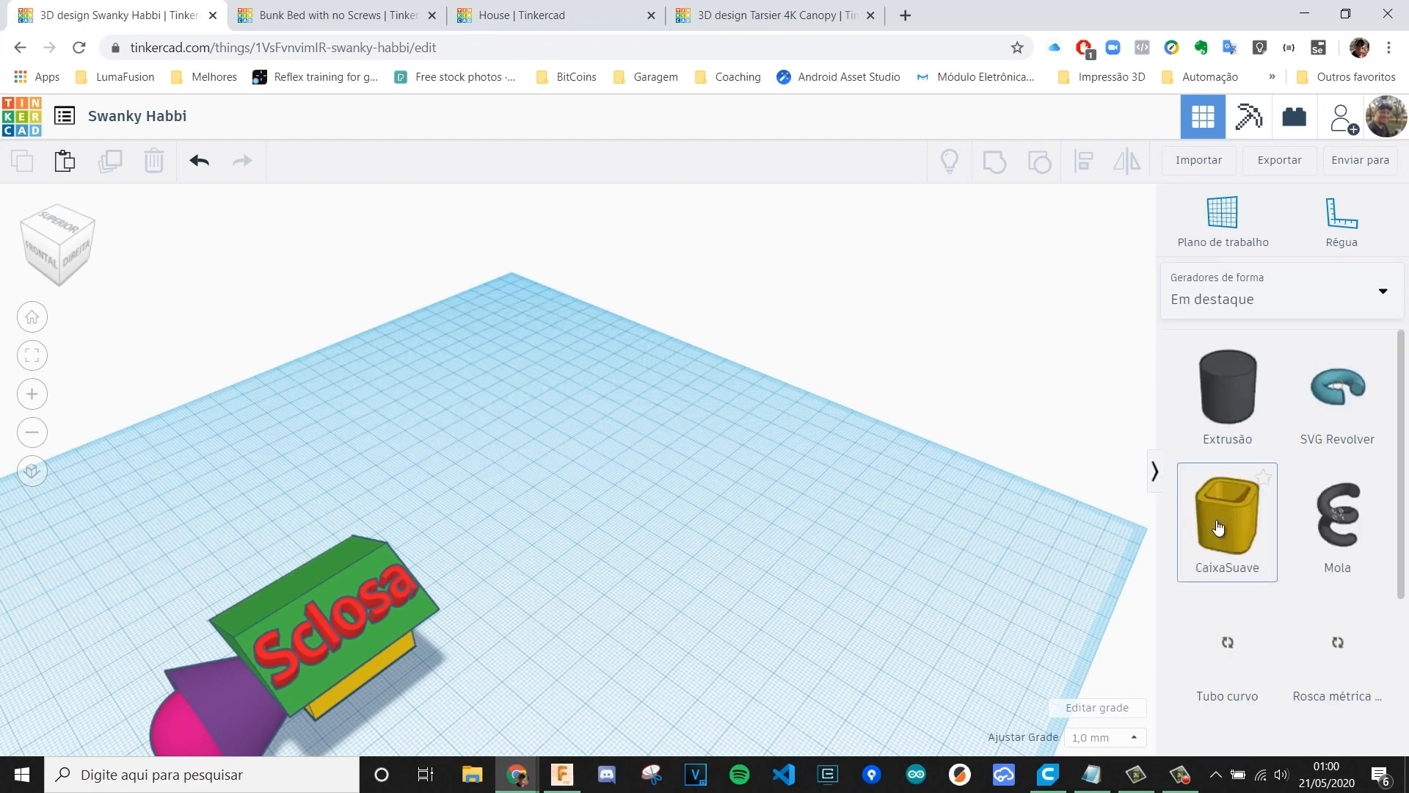
middle_click_drag(864, 584, 882, 456)
scroll(1267, 465, "down", 3)
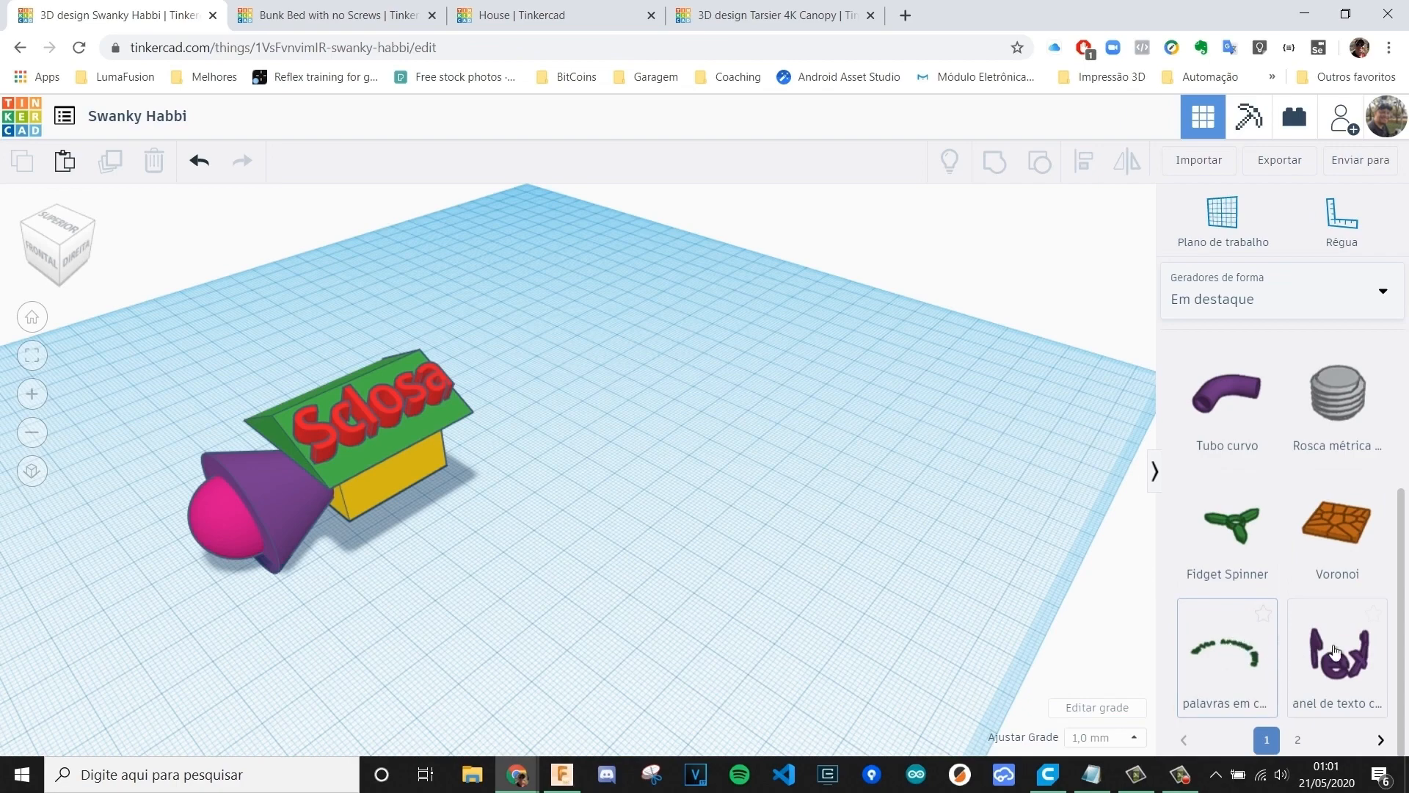
scroll(1340, 666, "up", 3)
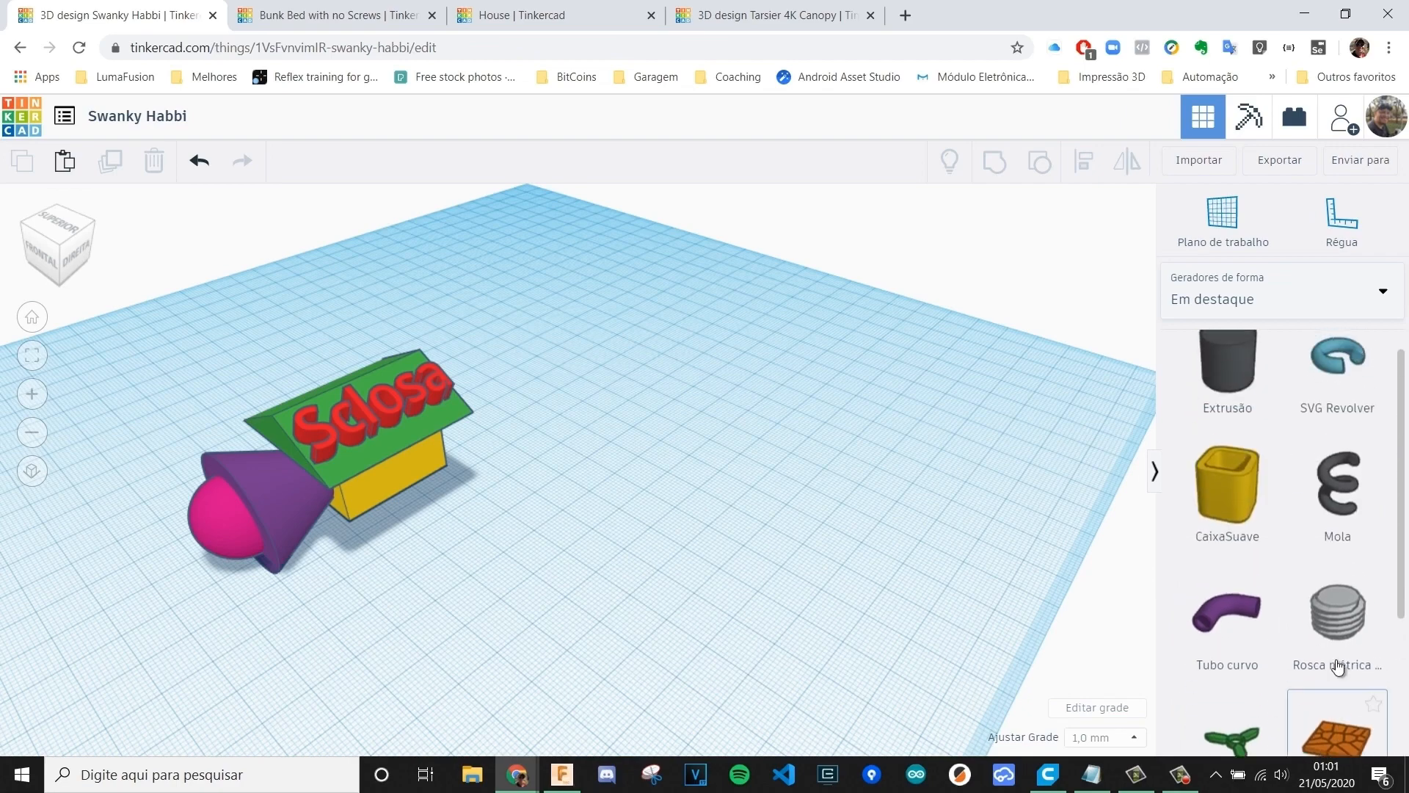
- Place a CaixaSuave on the work plane beside the house and select it
left_click_drag(1227, 521, 706, 605)
left_click(832, 619)
left_click(783, 565)
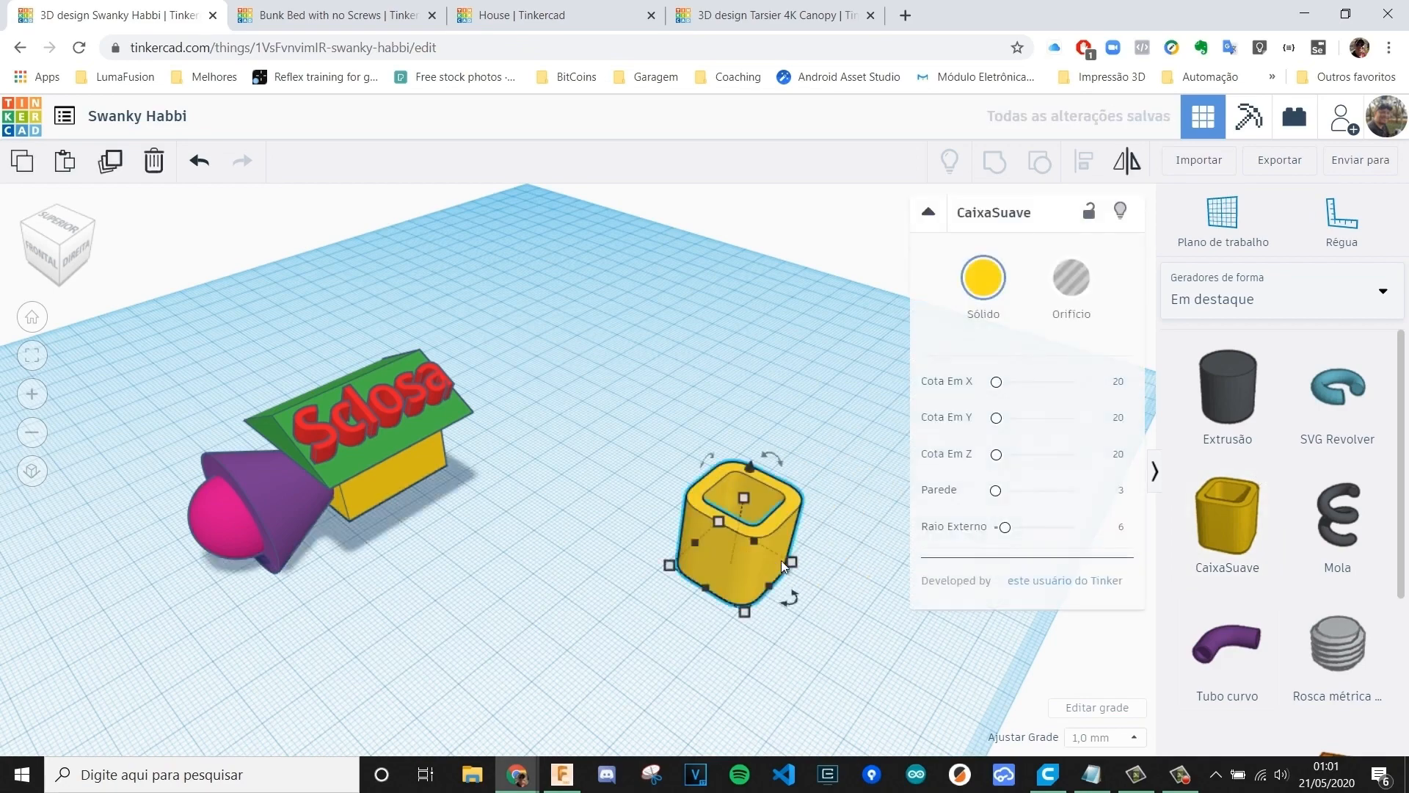
right_click_drag(778, 559, 924, 531)
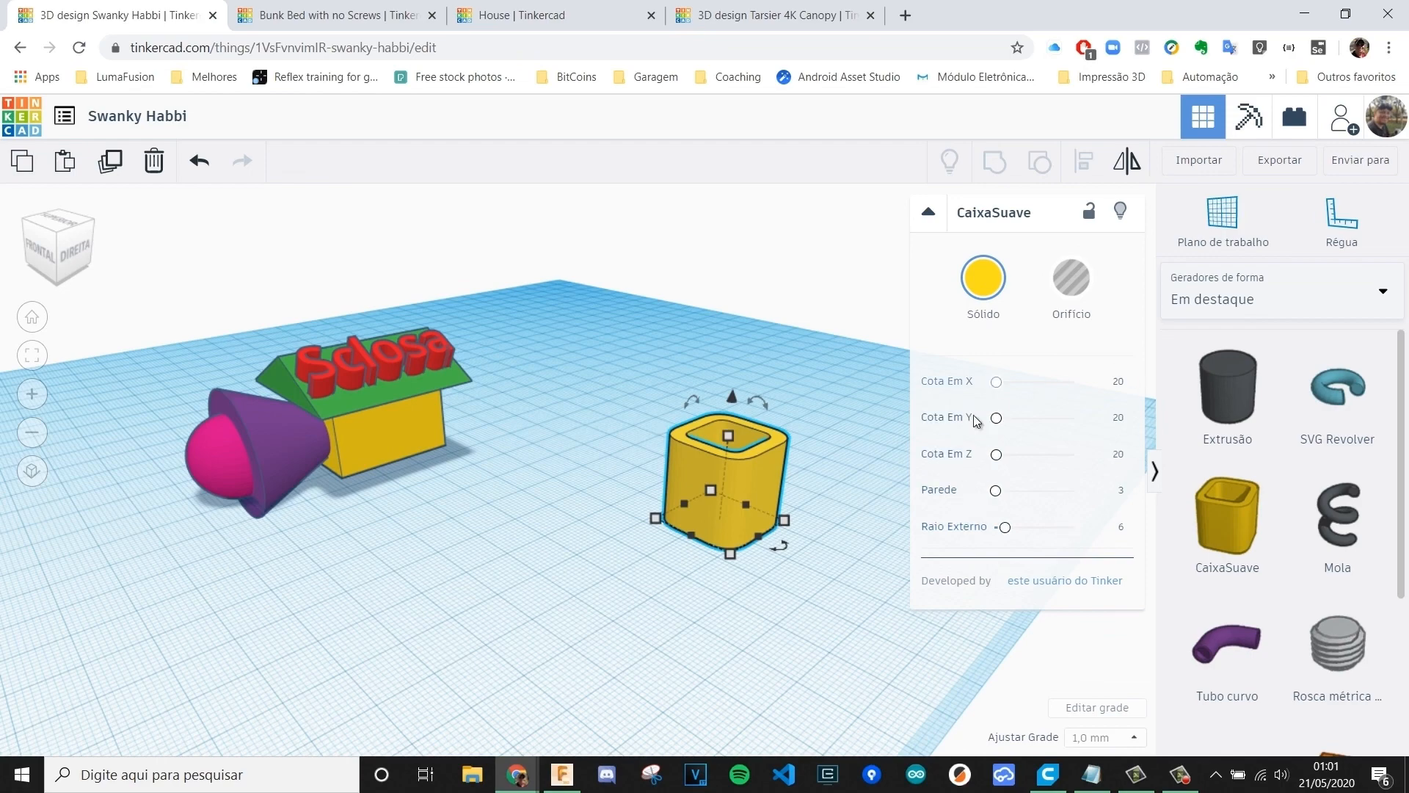
- Try an X dimension of about 192.76 on the CaixaSuave, then discard the change and the box
left_click_drag(997, 381, 1027, 390)
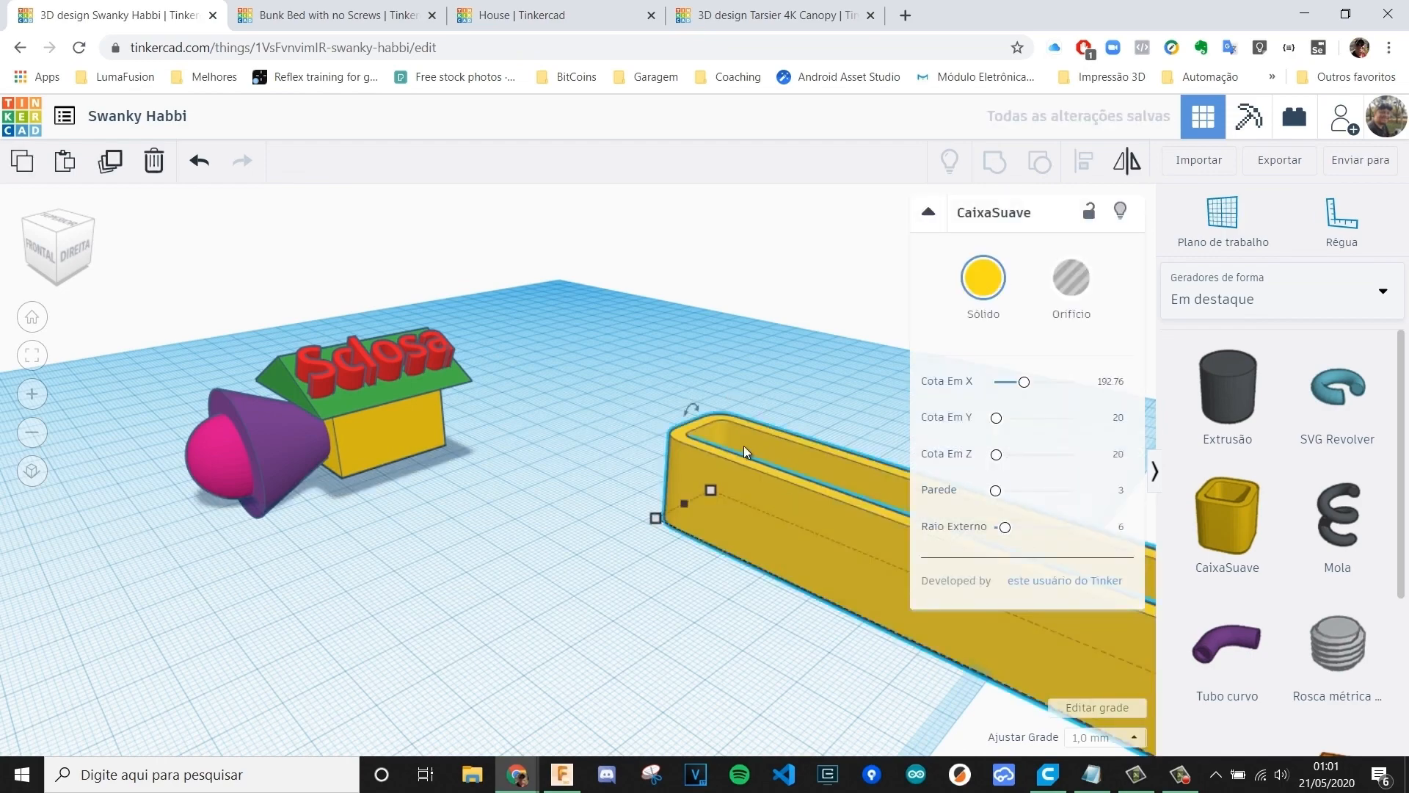
key("ctrl+z")
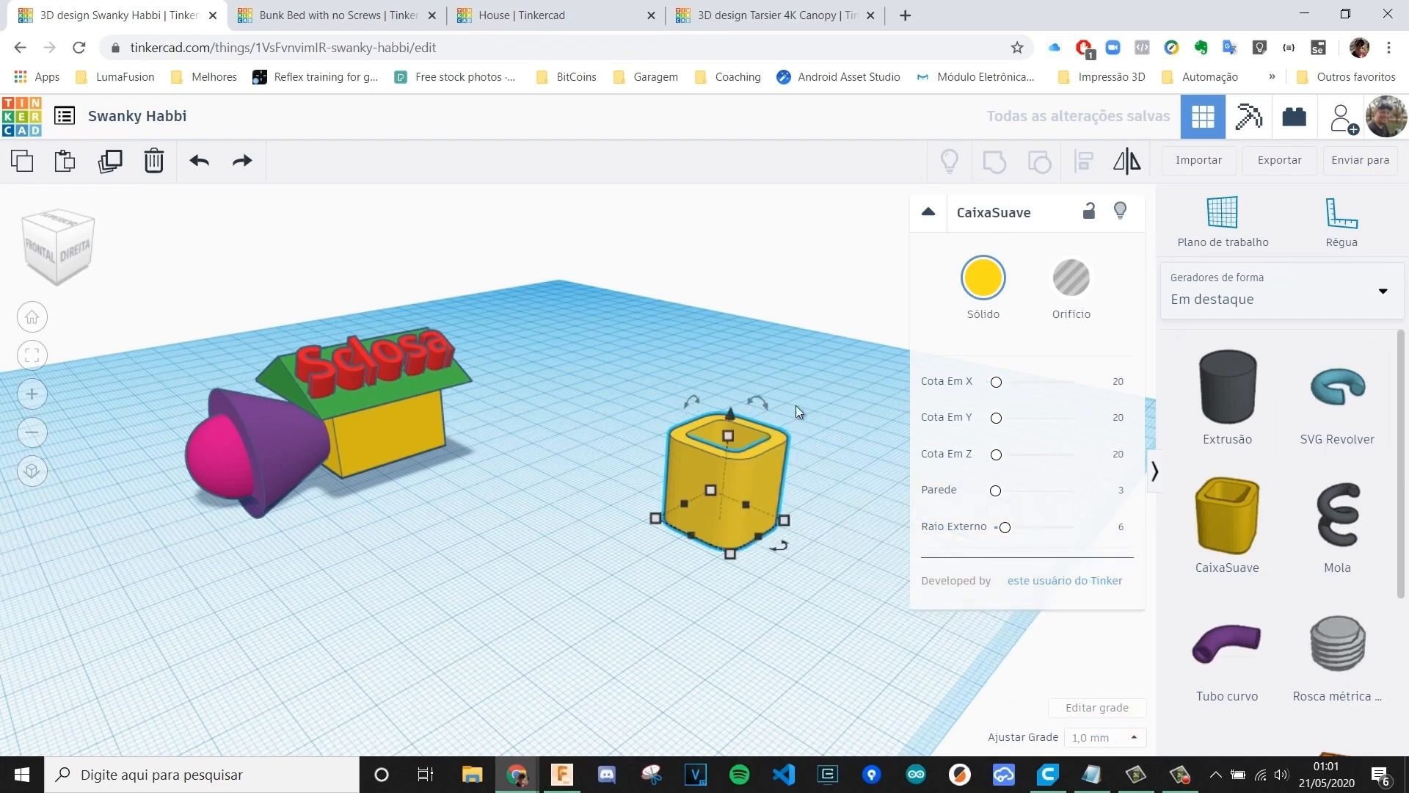
key("Delete")
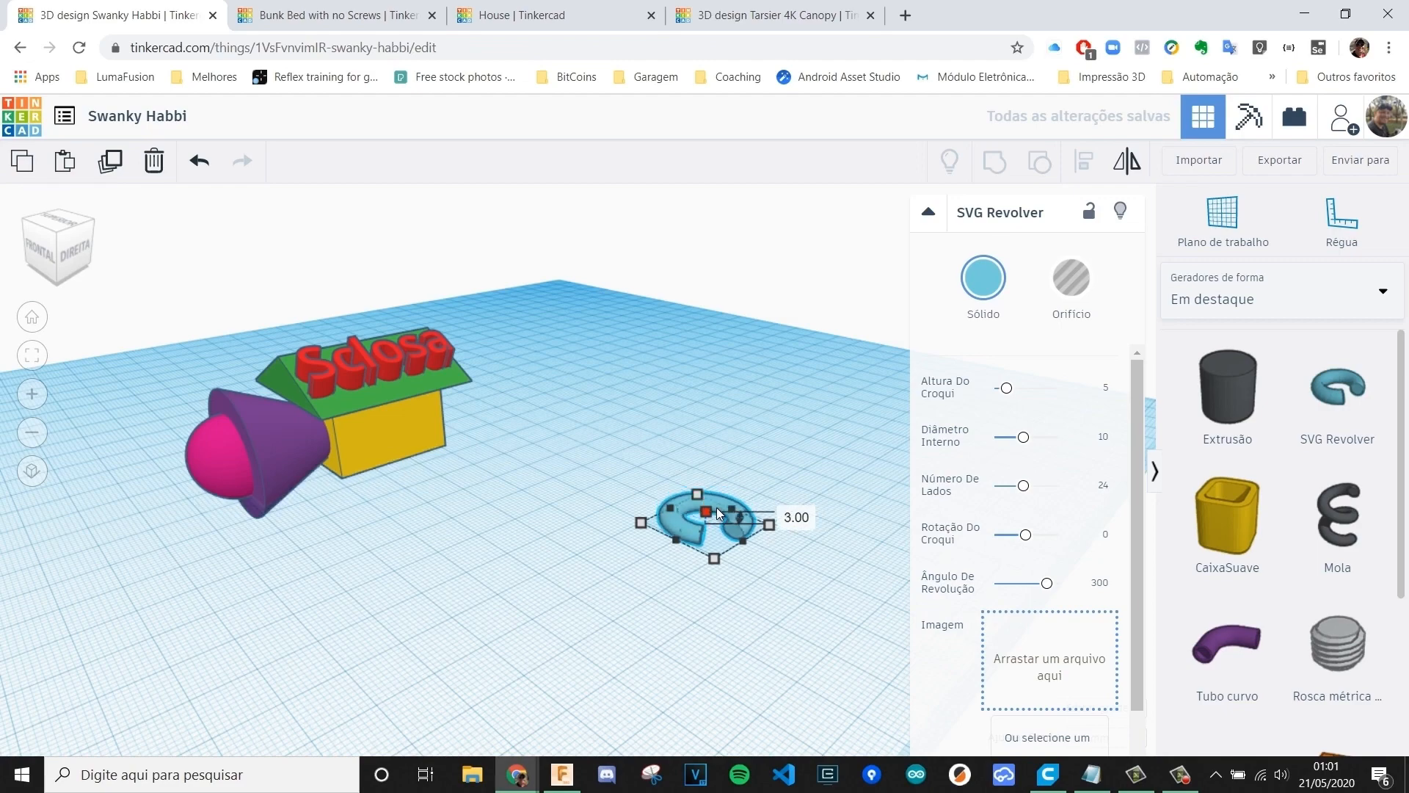
- Enlarge an SVG Revolver on the work plane to about 29.85 by 27.88 mm, then delete it
mouse_move(697, 492)
left_mouse_down()
mouse_move(674, 496)
mouse_move(731, 478)
mouse_move(697, 471)
left_mouse_up()
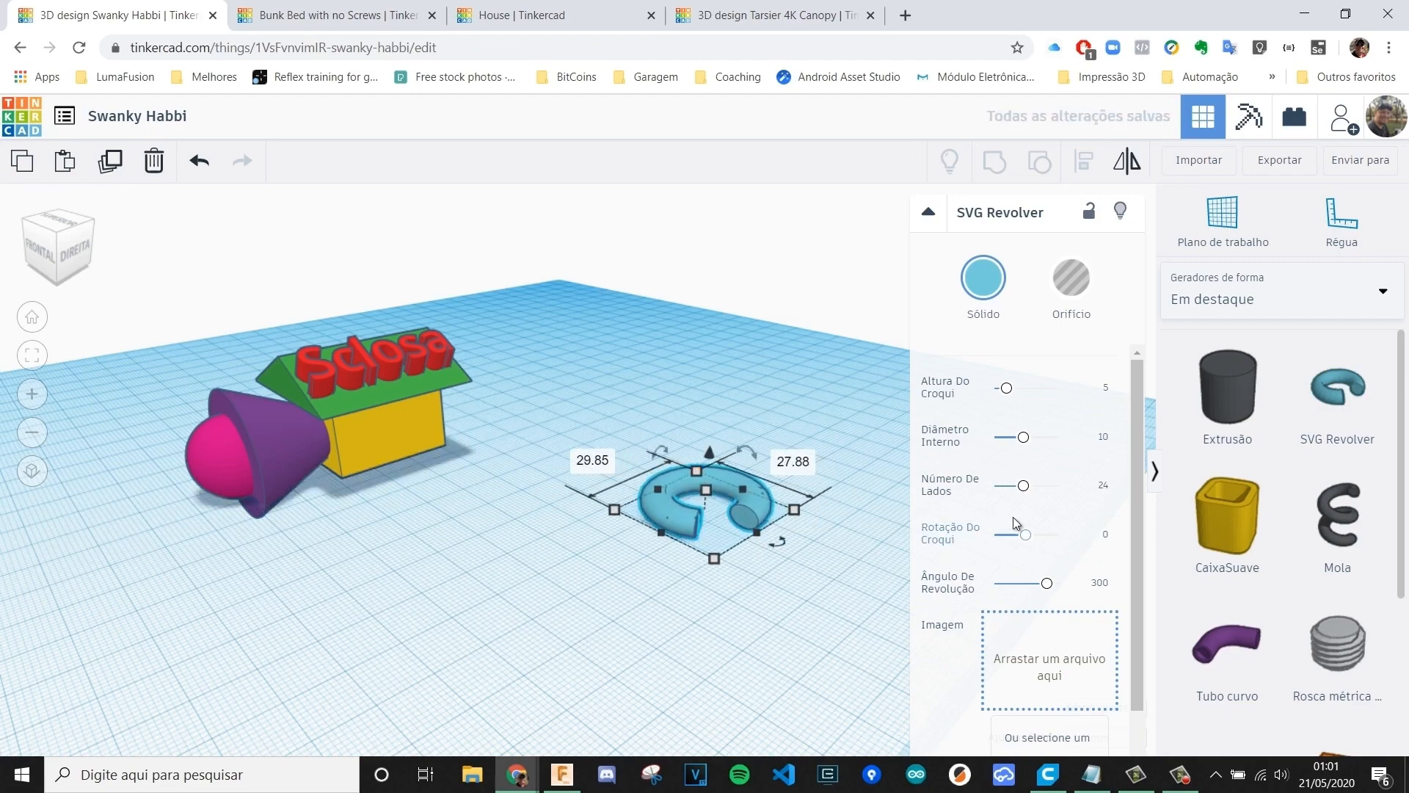
scroll(1055, 653, "down", 1)
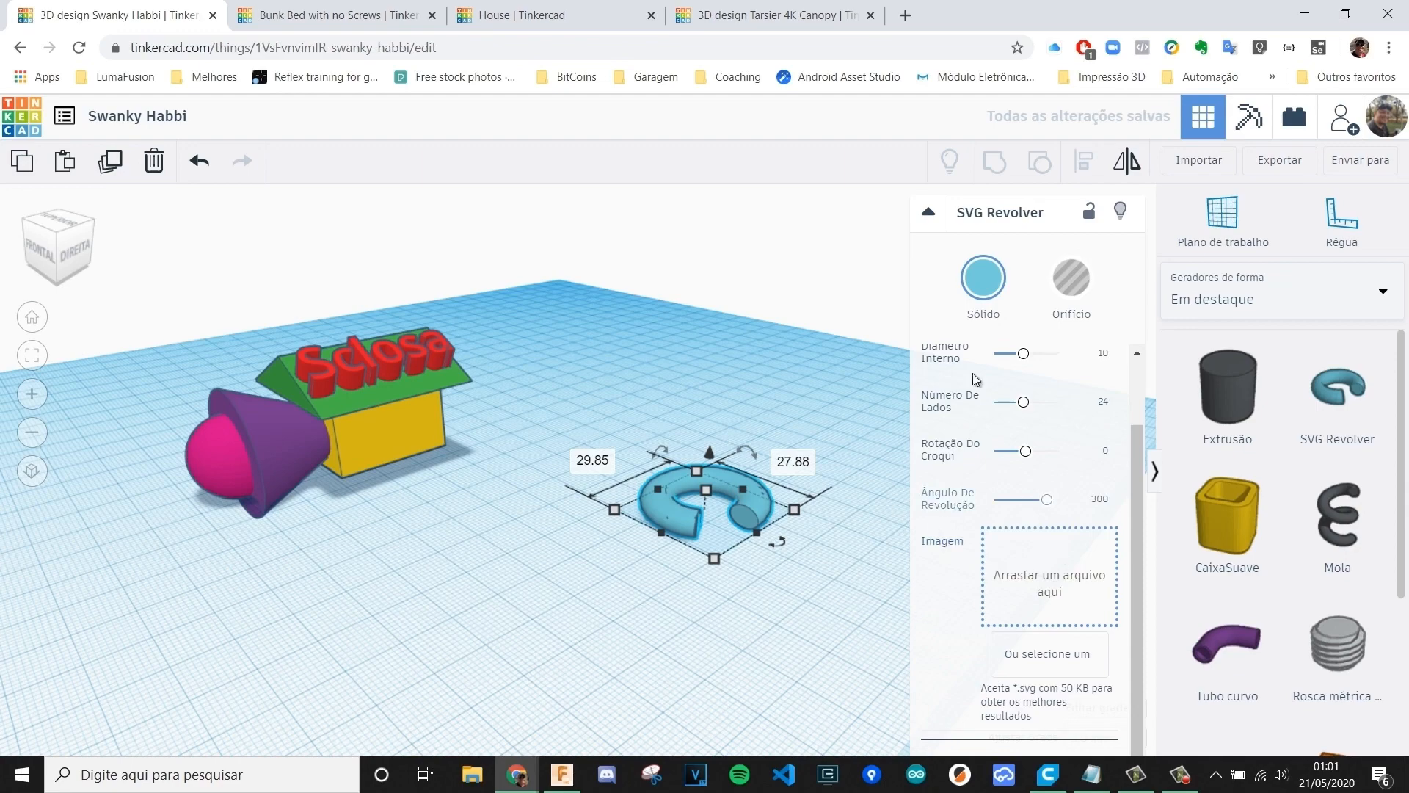
key("Delete")
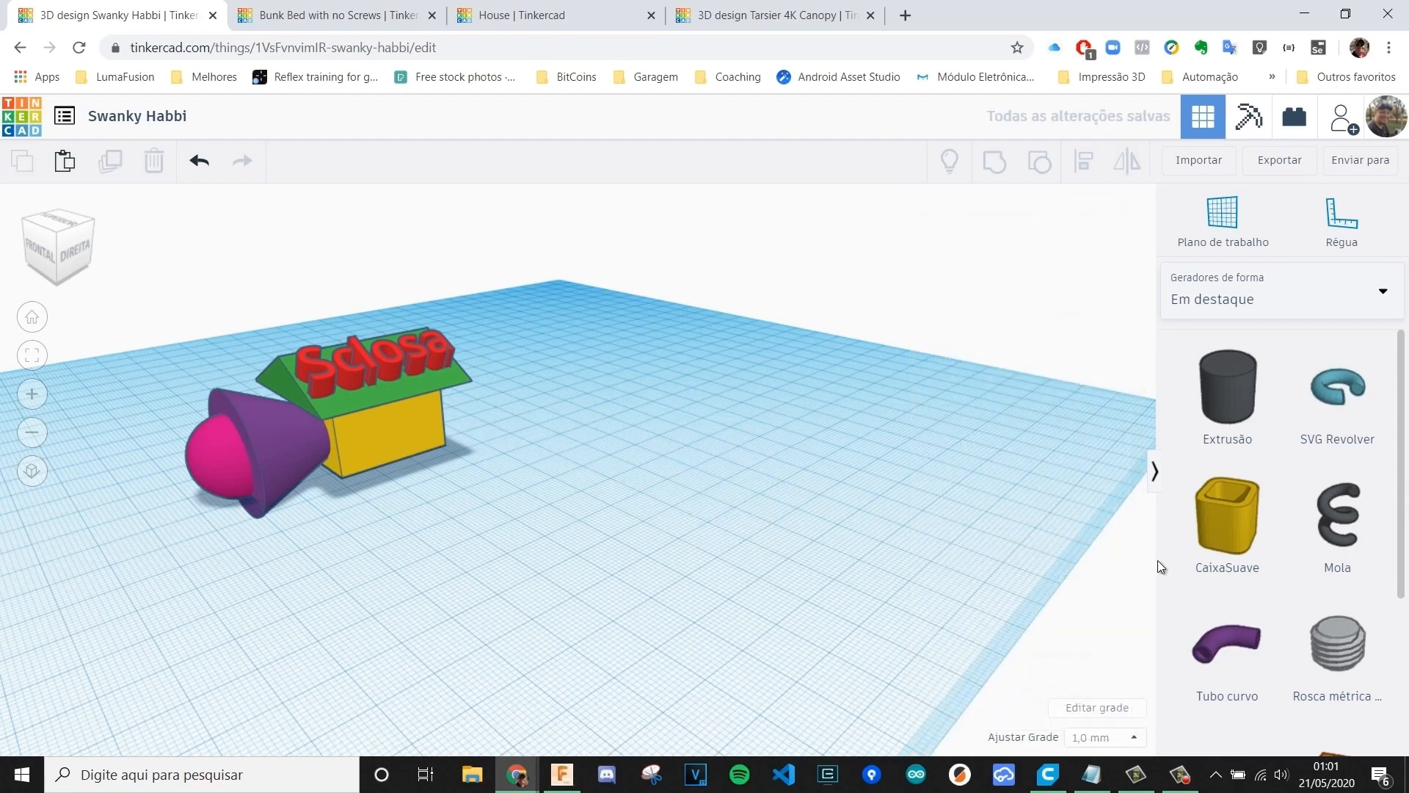
- Place an Adjustable Box from the second page of featured generators on the work plane and select it
scroll(1214, 453, "down", 3)
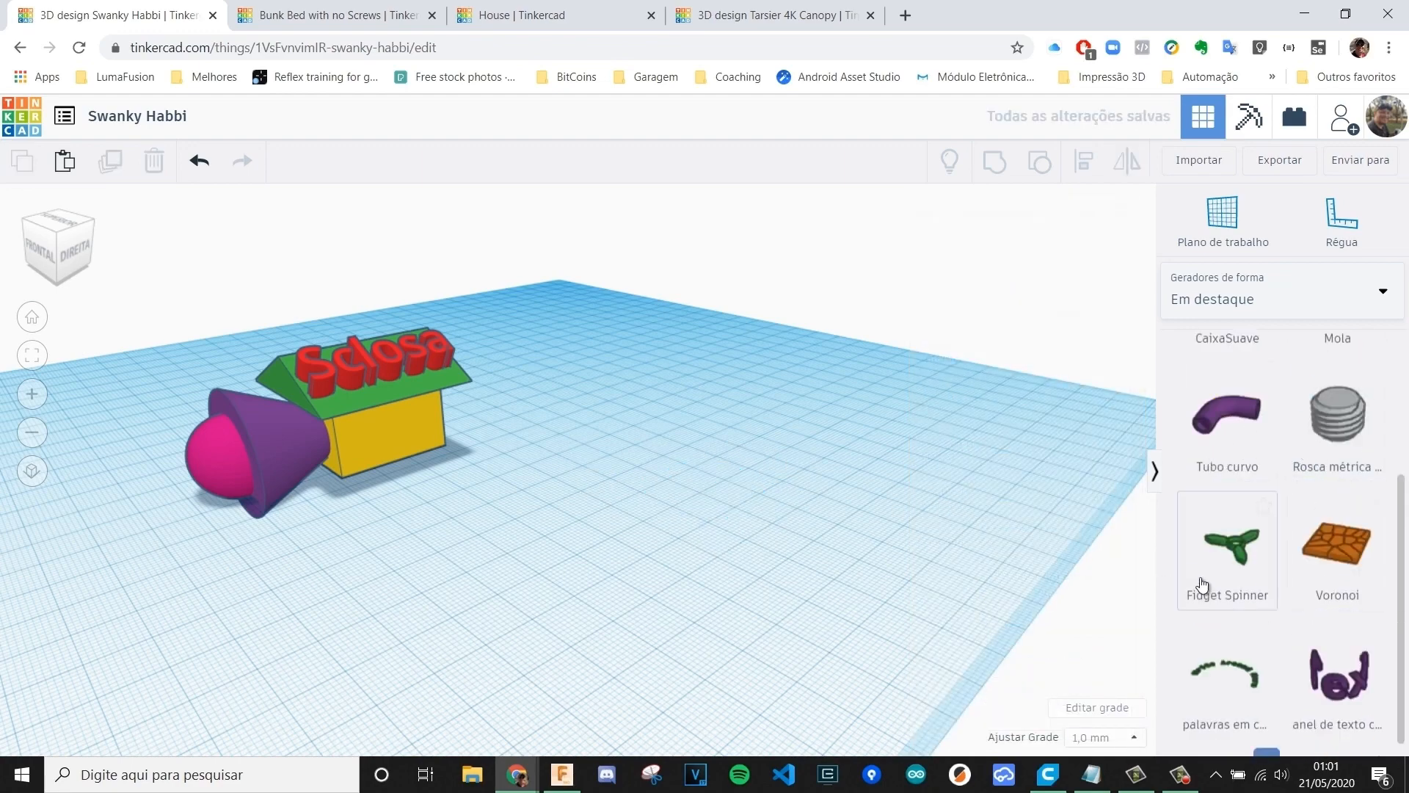
scroll(1201, 585, "down", 2)
left_click(1282, 728)
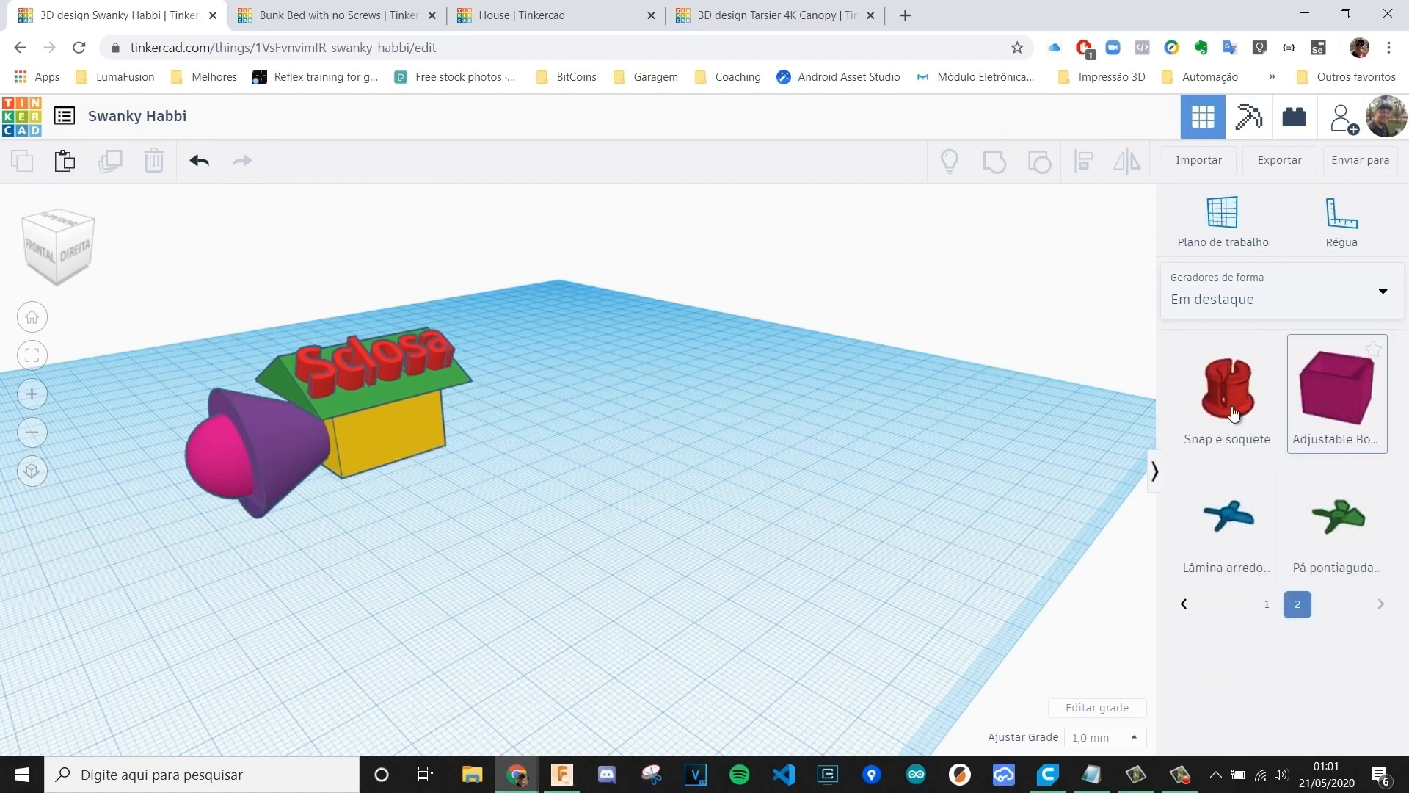
left_click_drag(1336, 389, 679, 514)
left_click(786, 602)
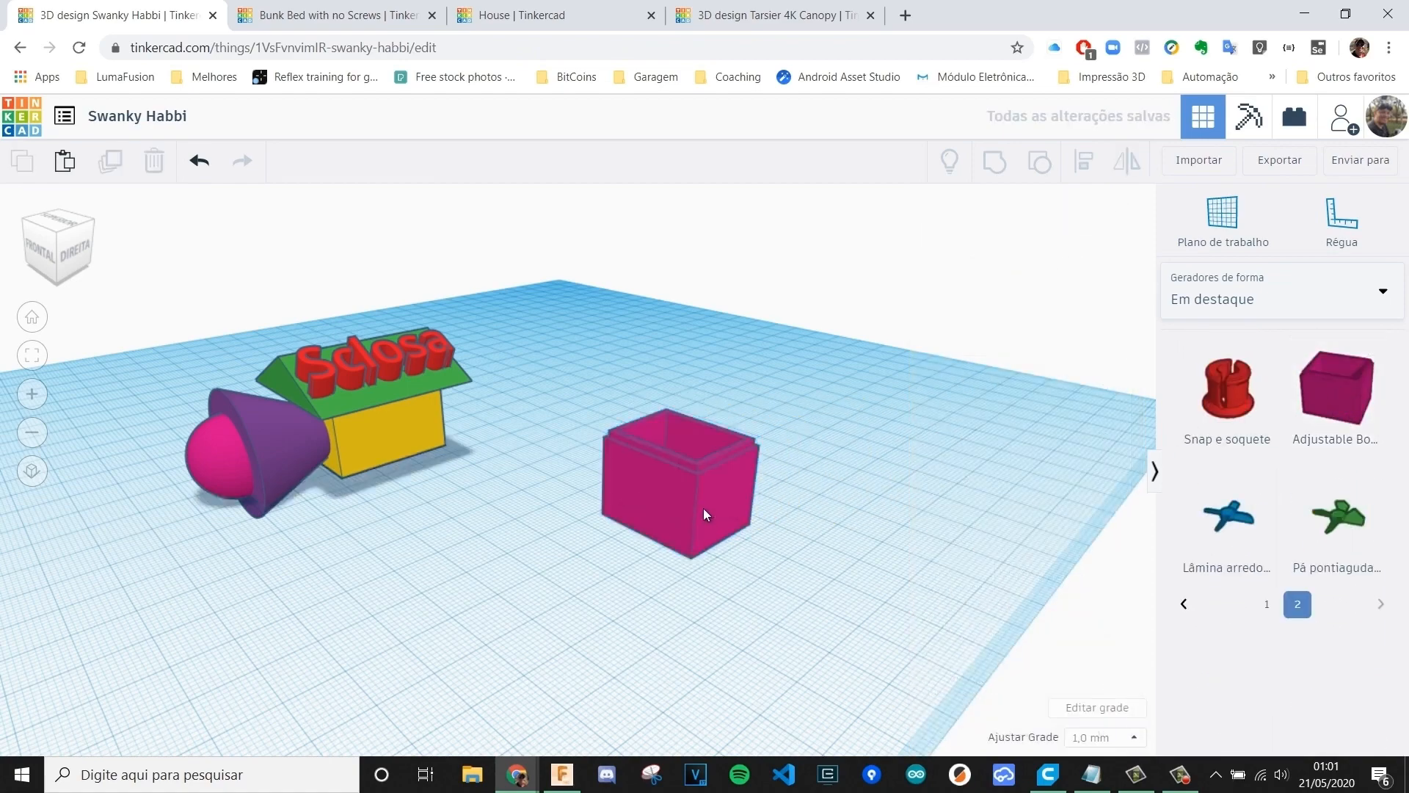
left_click(703, 513)
right_click_drag(737, 520, 815, 488)
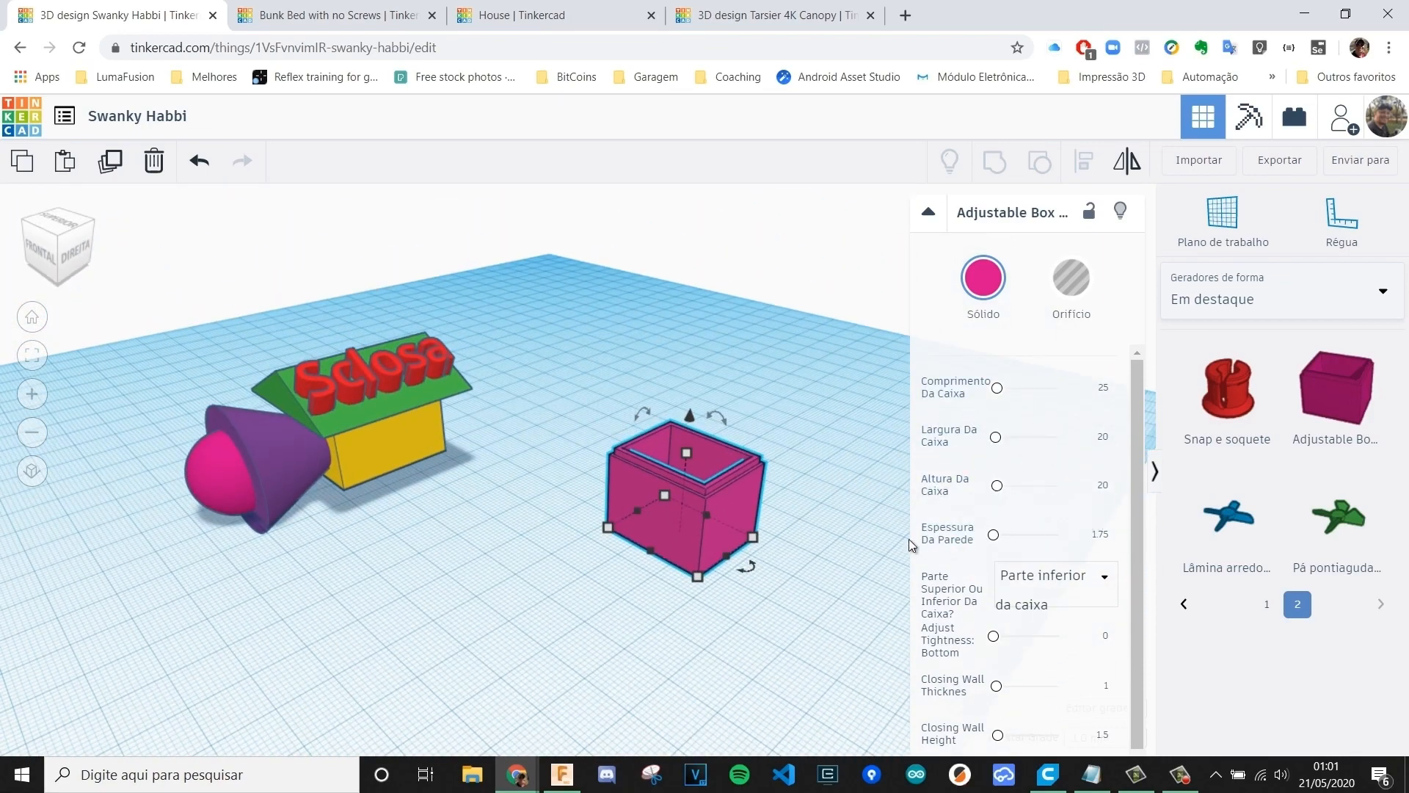
- Switch the Adjustable Box to Parte superior da caixa and inspect its rim up close
left_click(1090, 596)
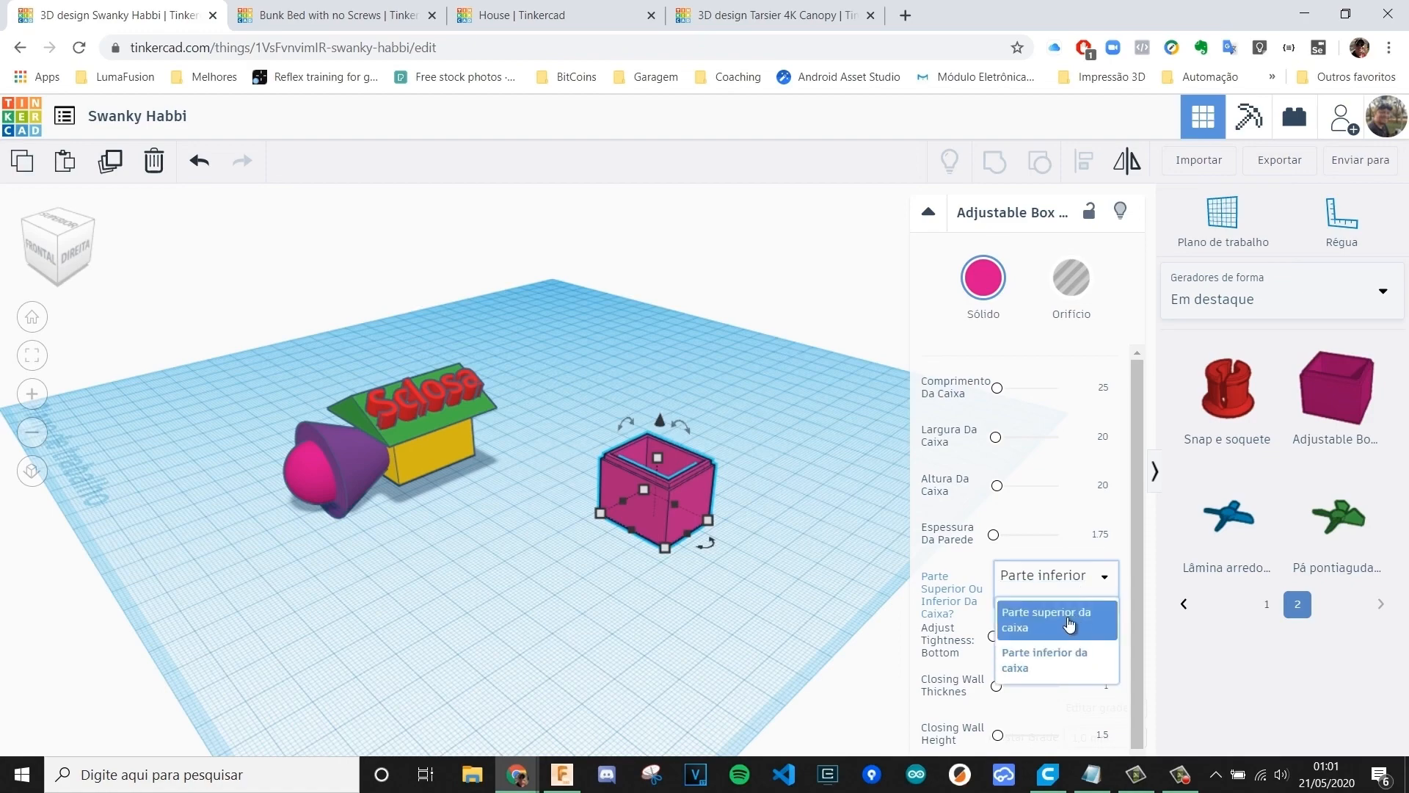
left_click(1069, 624)
scroll(690, 492, "up", 3)
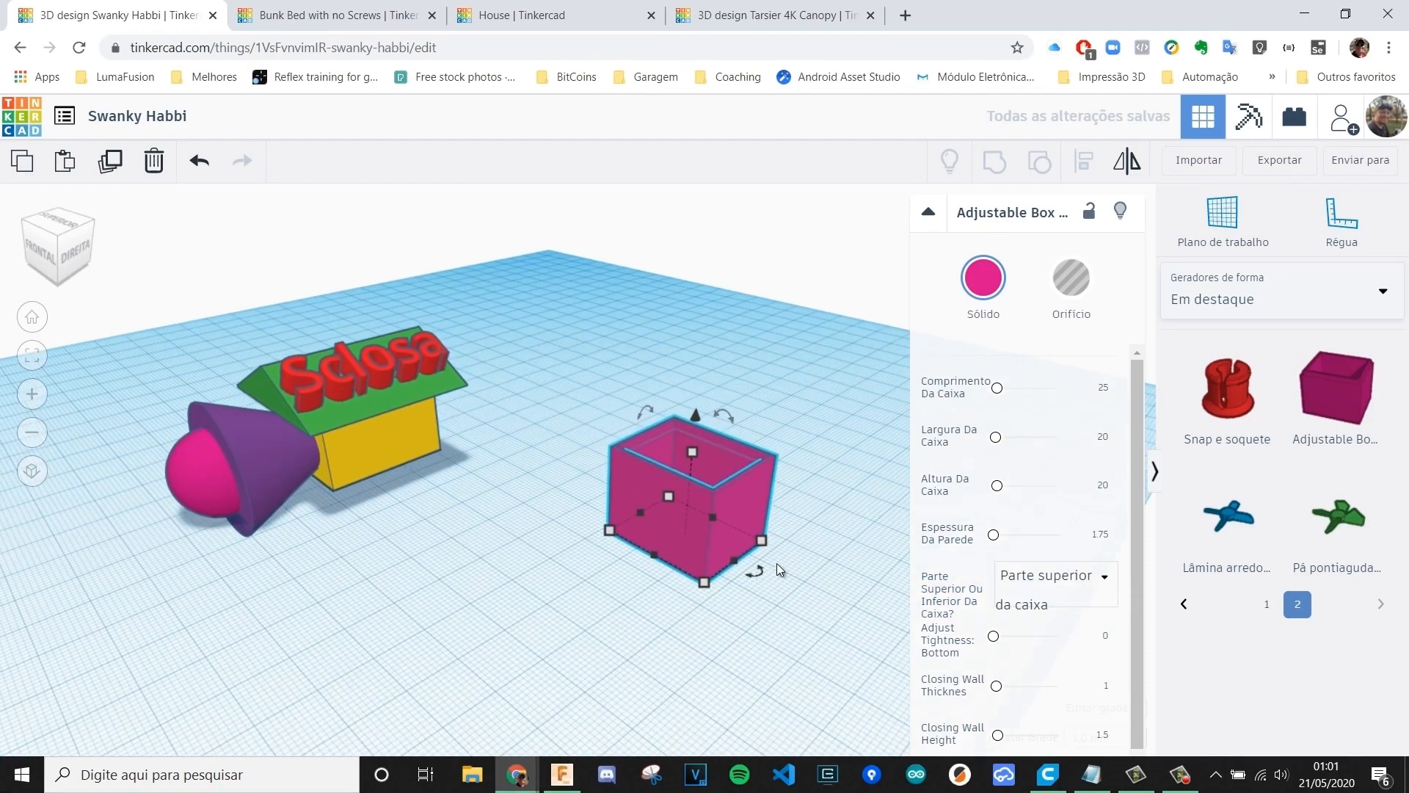
scroll(684, 544, "up", 5)
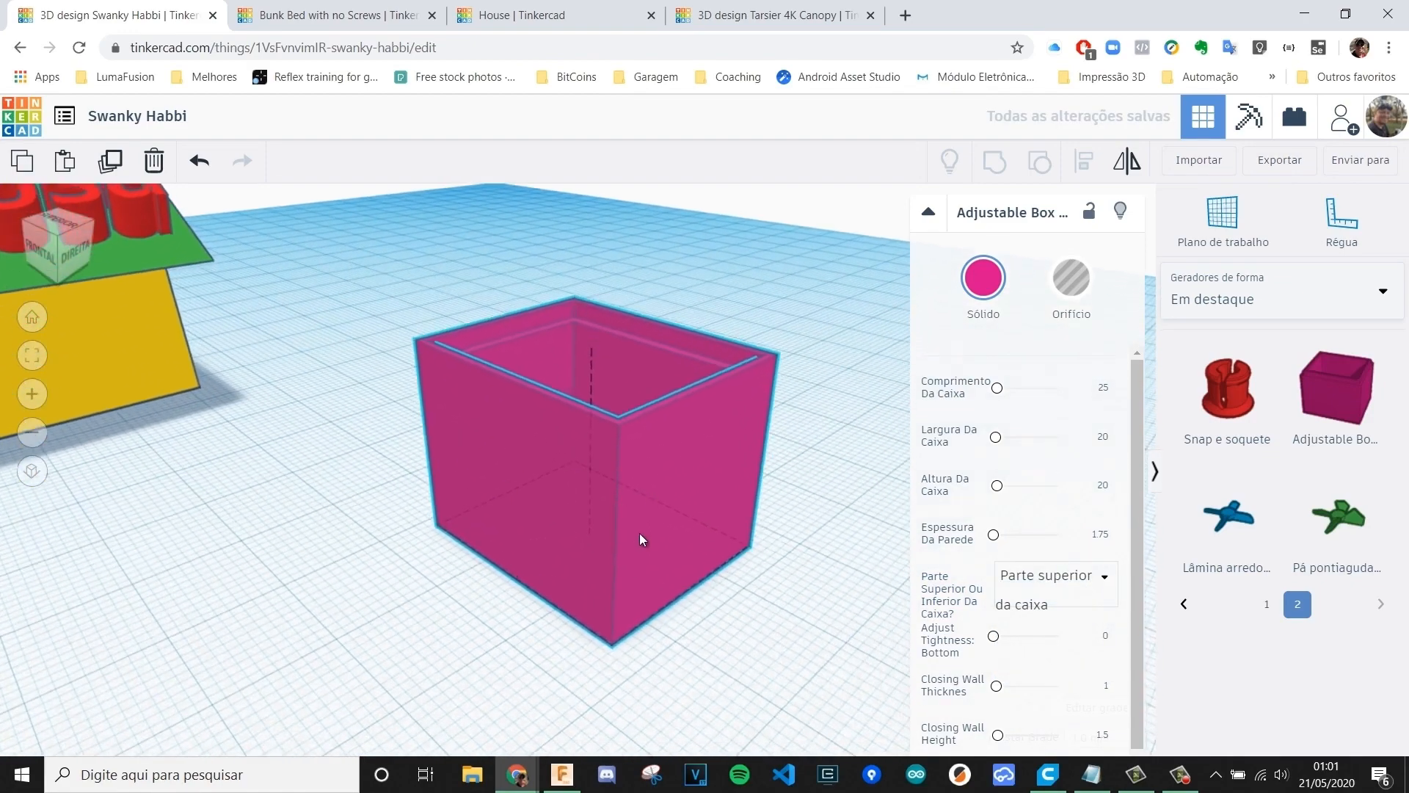
left_click(791, 510)
left_click(702, 452)
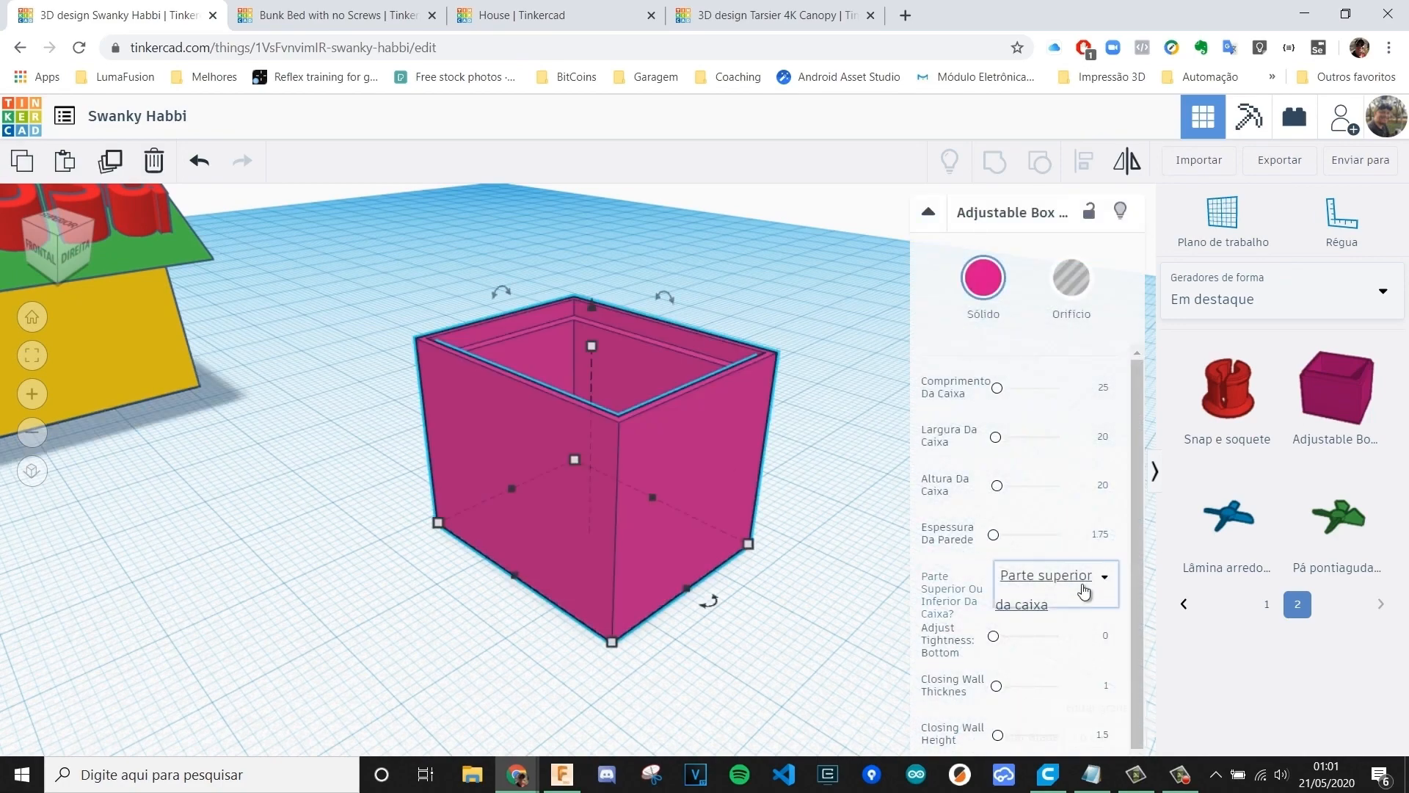
- Switch the Adjustable Box back to Parte inferior da caixa, then delete it
left_click(1084, 591)
left_click(1055, 657)
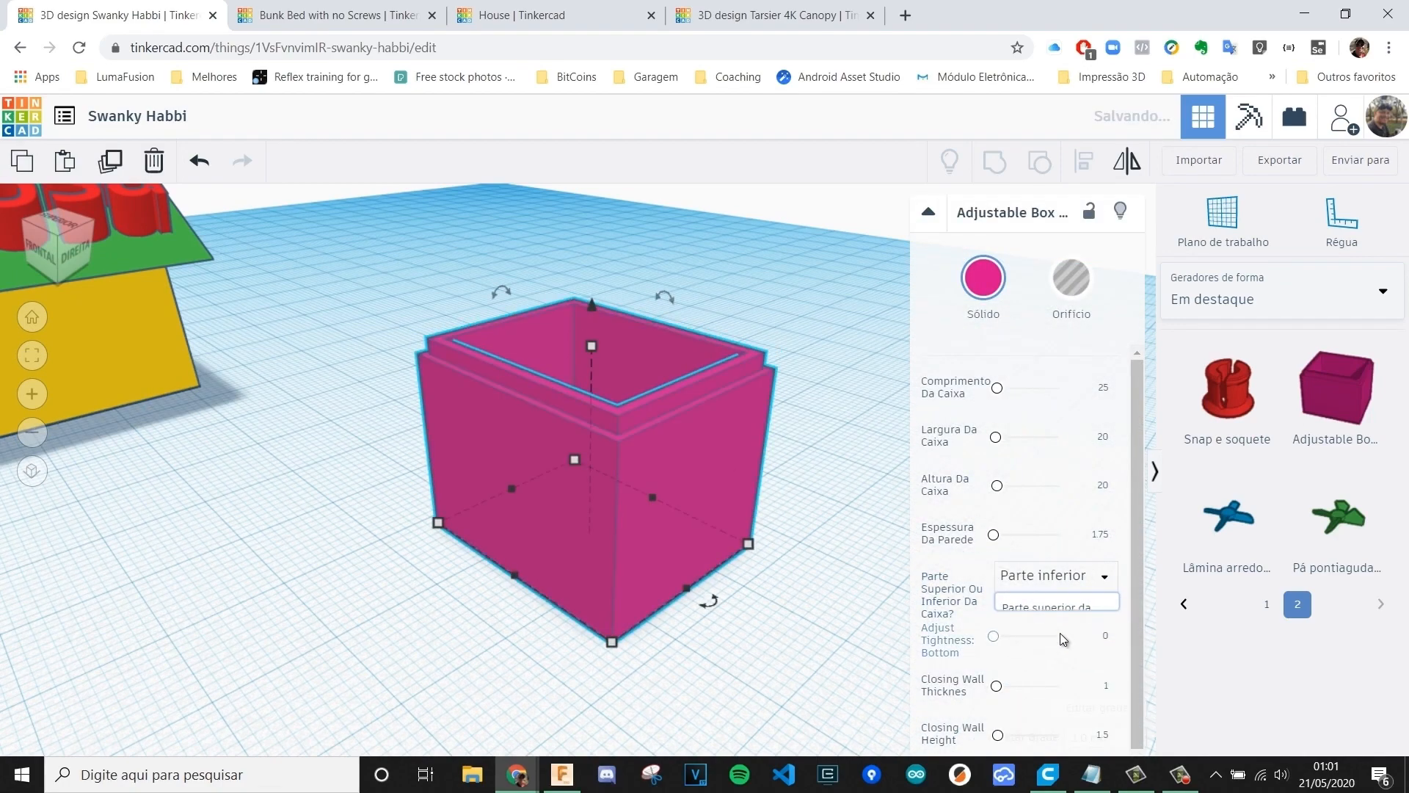
scroll(1068, 675, "down", 1)
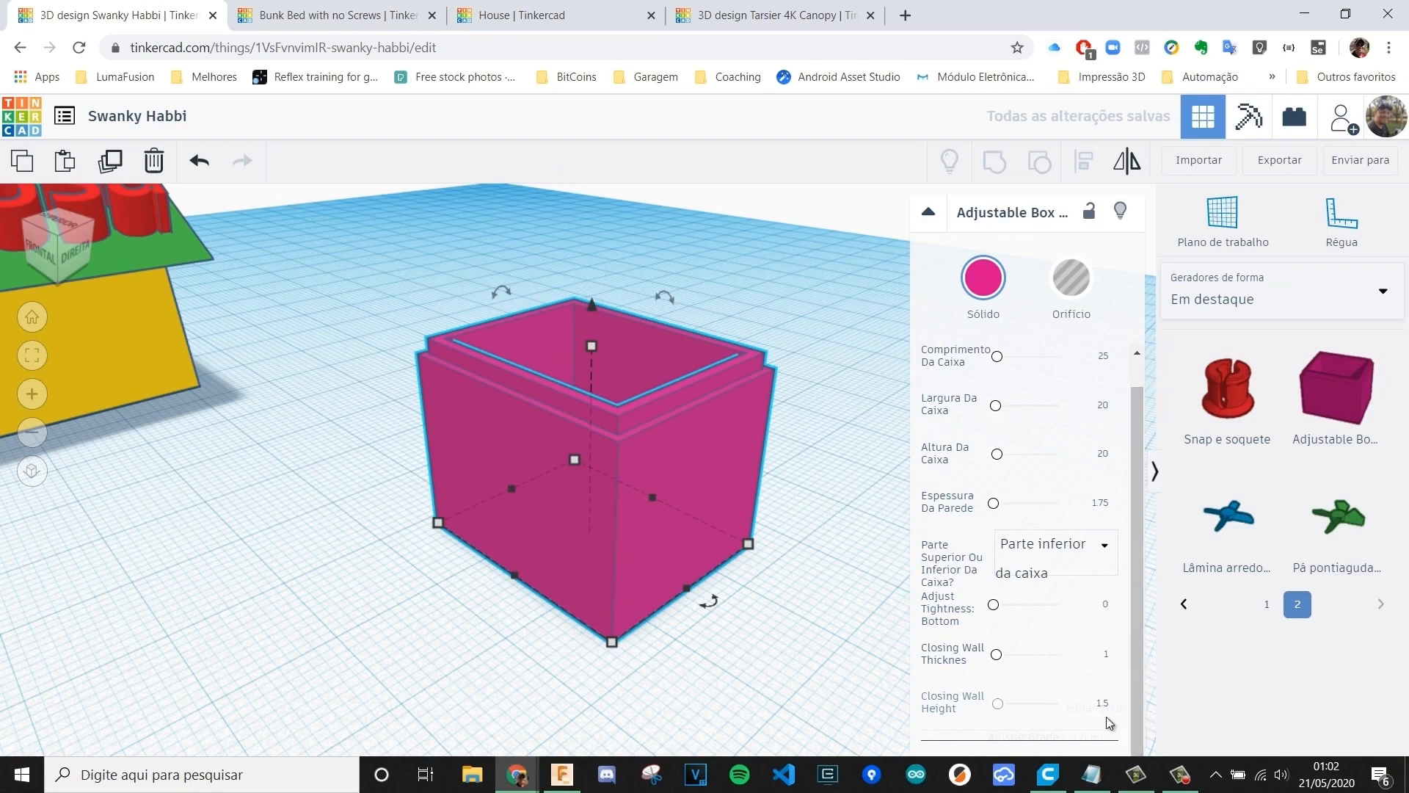
key("Delete")
- Open the Todos shape generators and look through the first three pages of shapes
left_click(1281, 299)
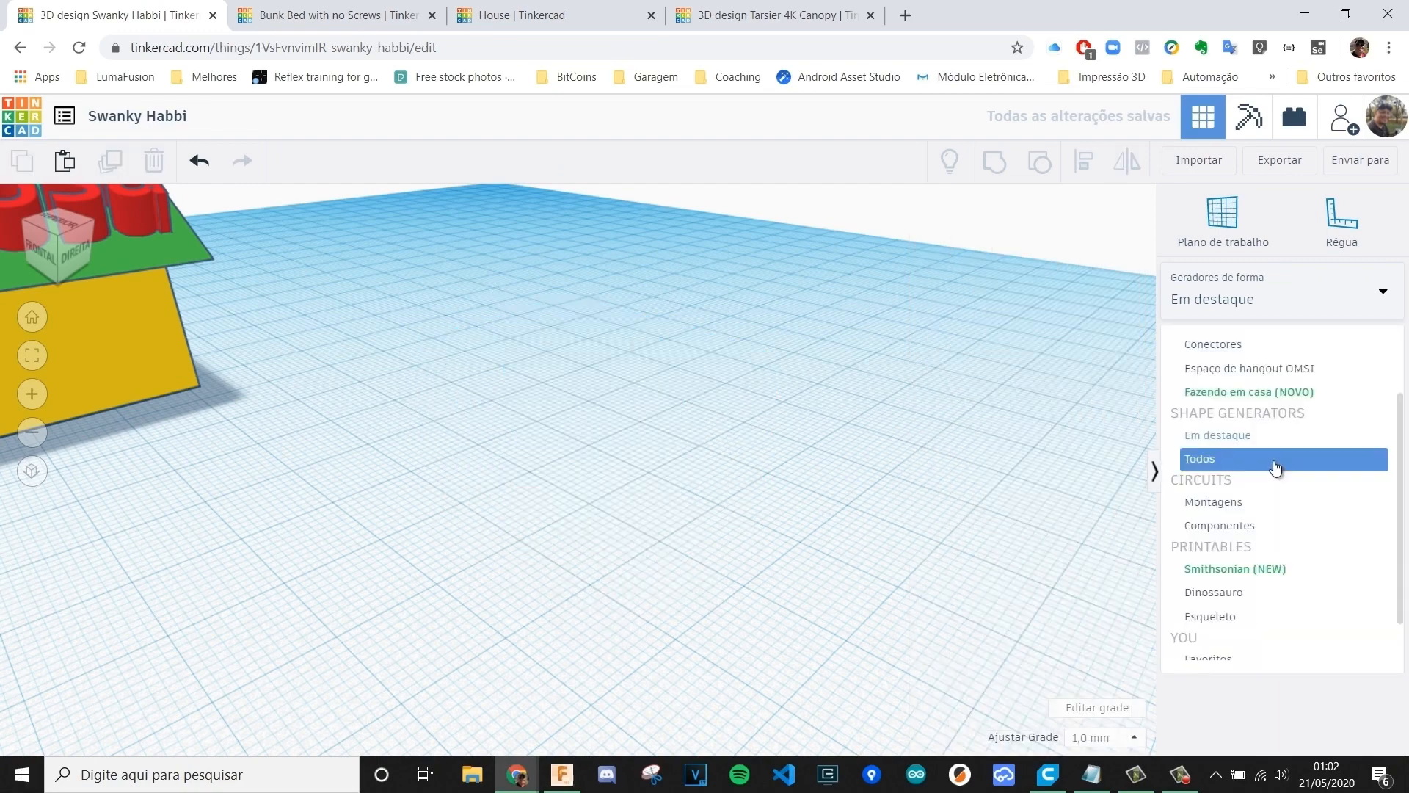
left_click(1277, 462)
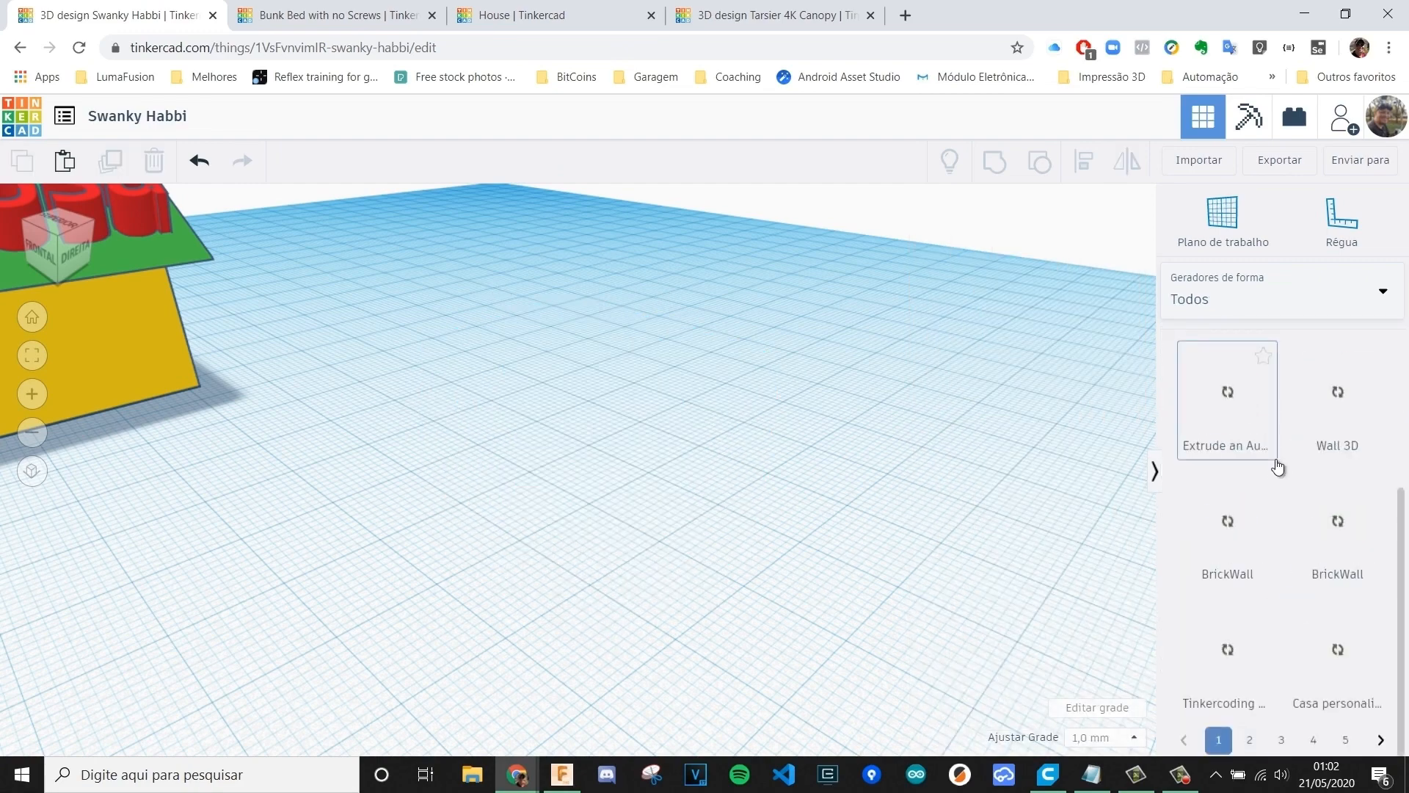
scroll(1279, 490, "up", 2)
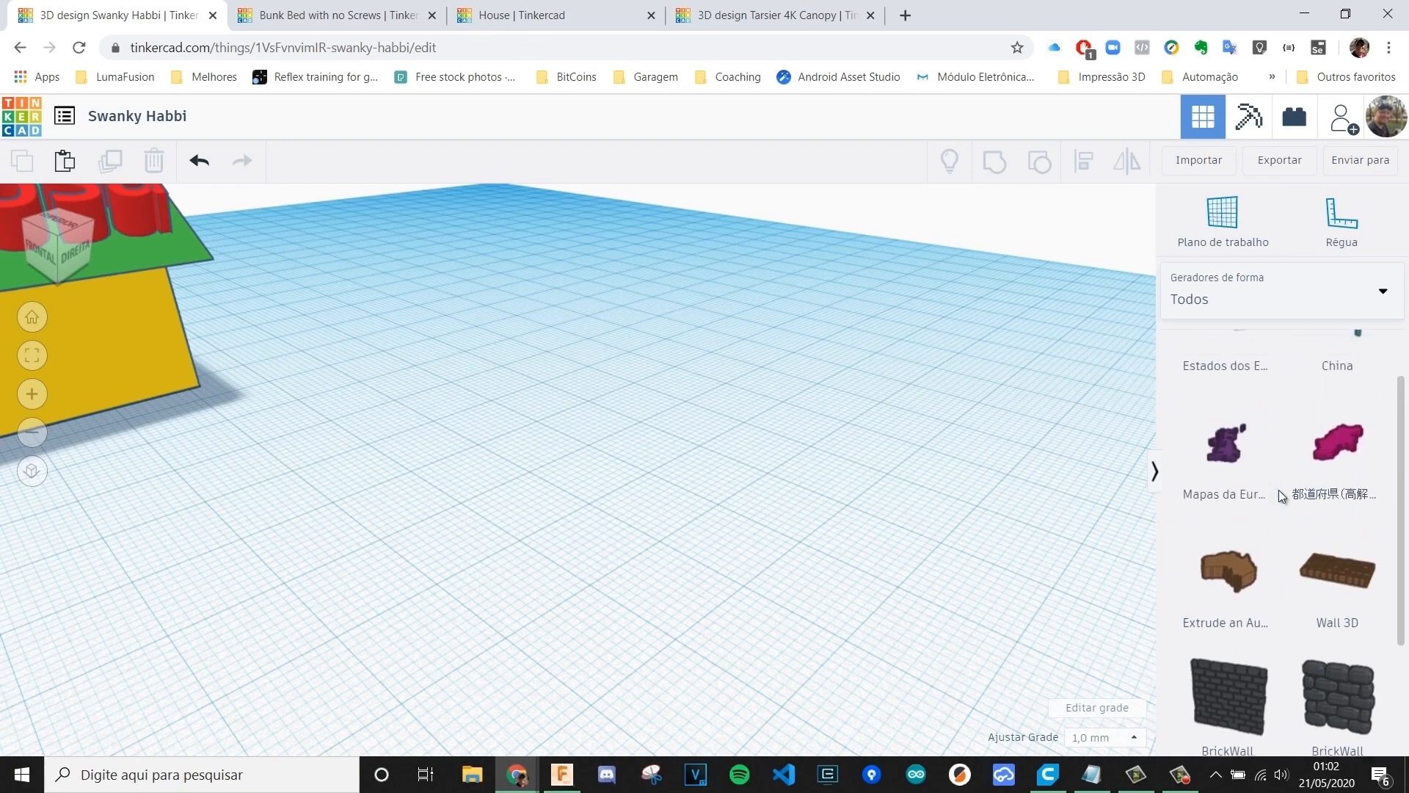
scroll(1292, 514, "down", 2)
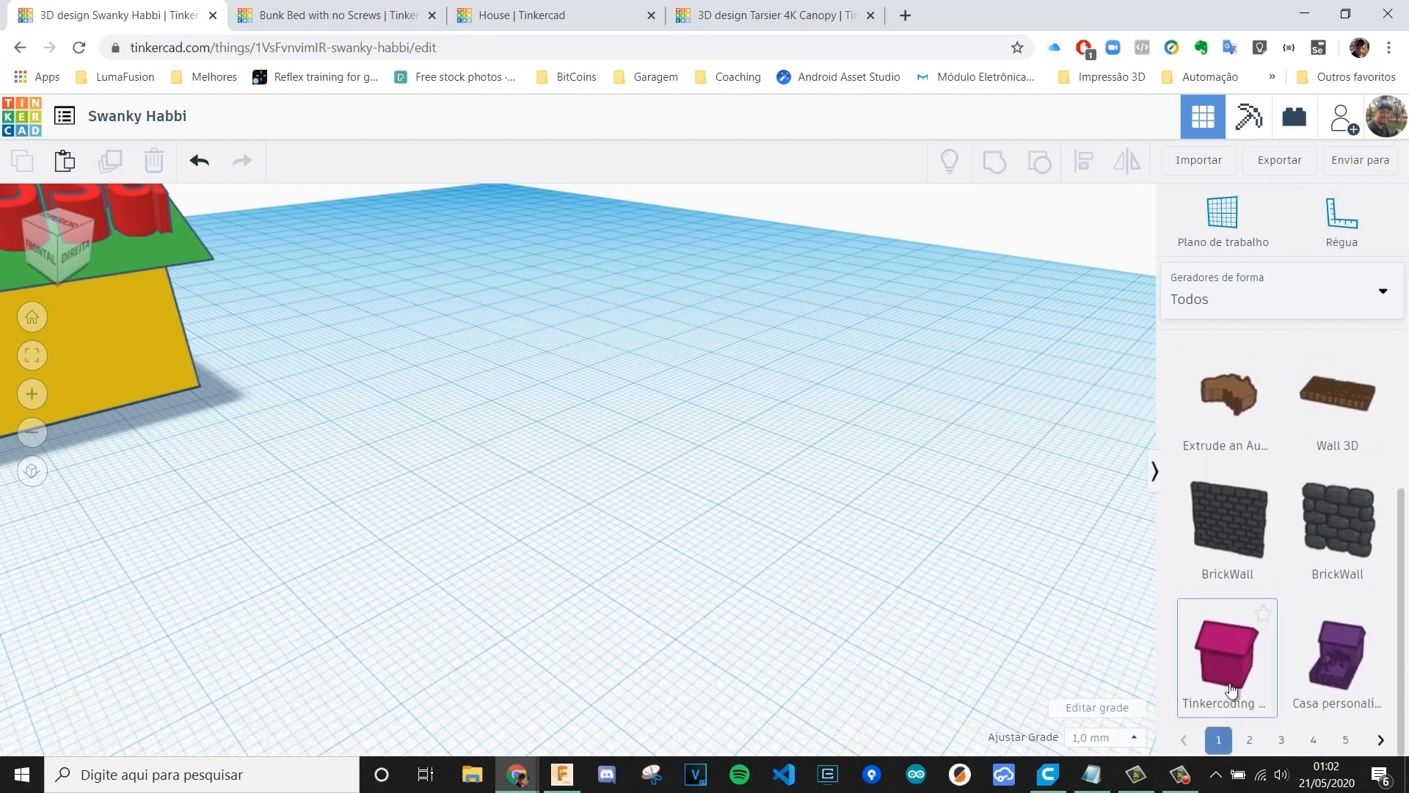
scroll(1314, 609, "up", 2)
scroll(1294, 543, "down", 3)
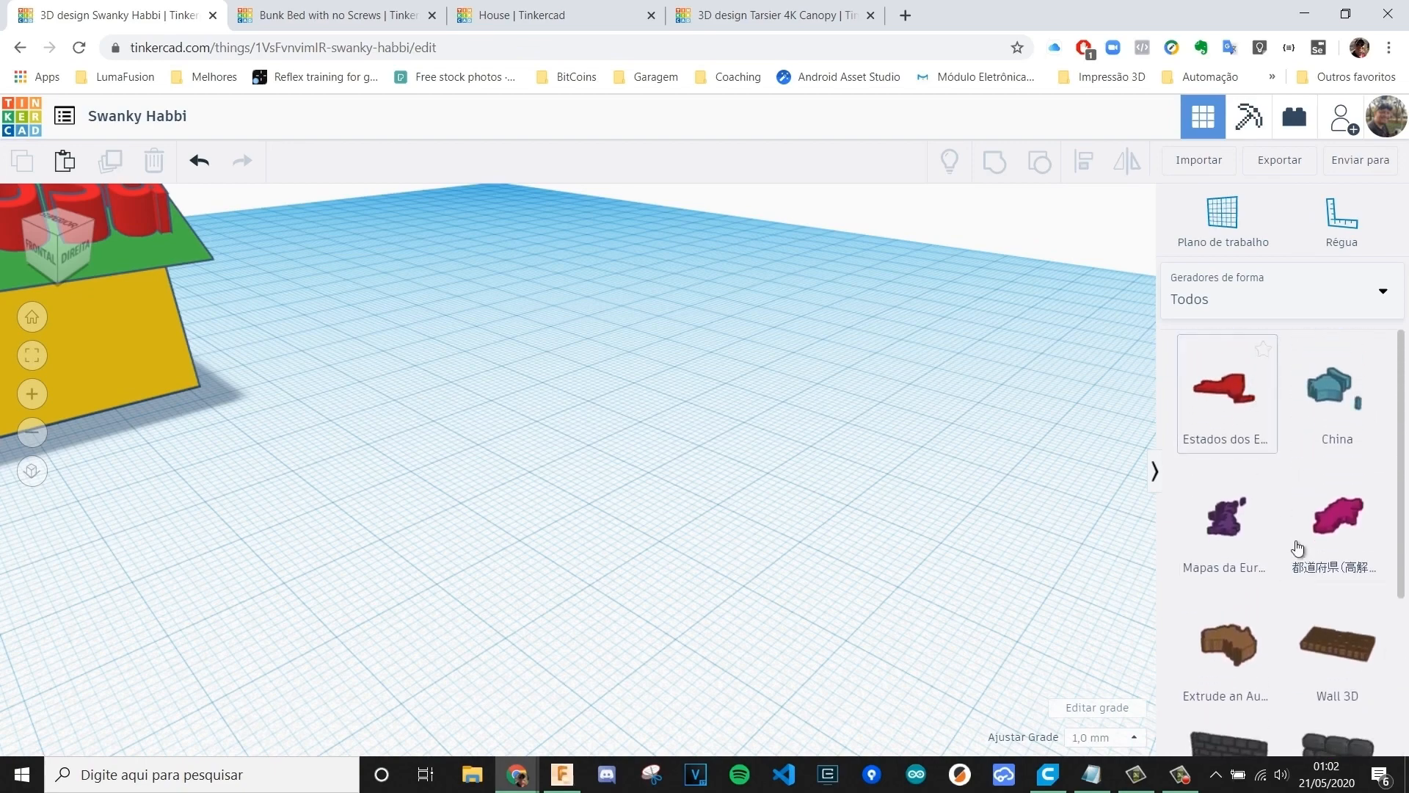
left_click(1381, 739)
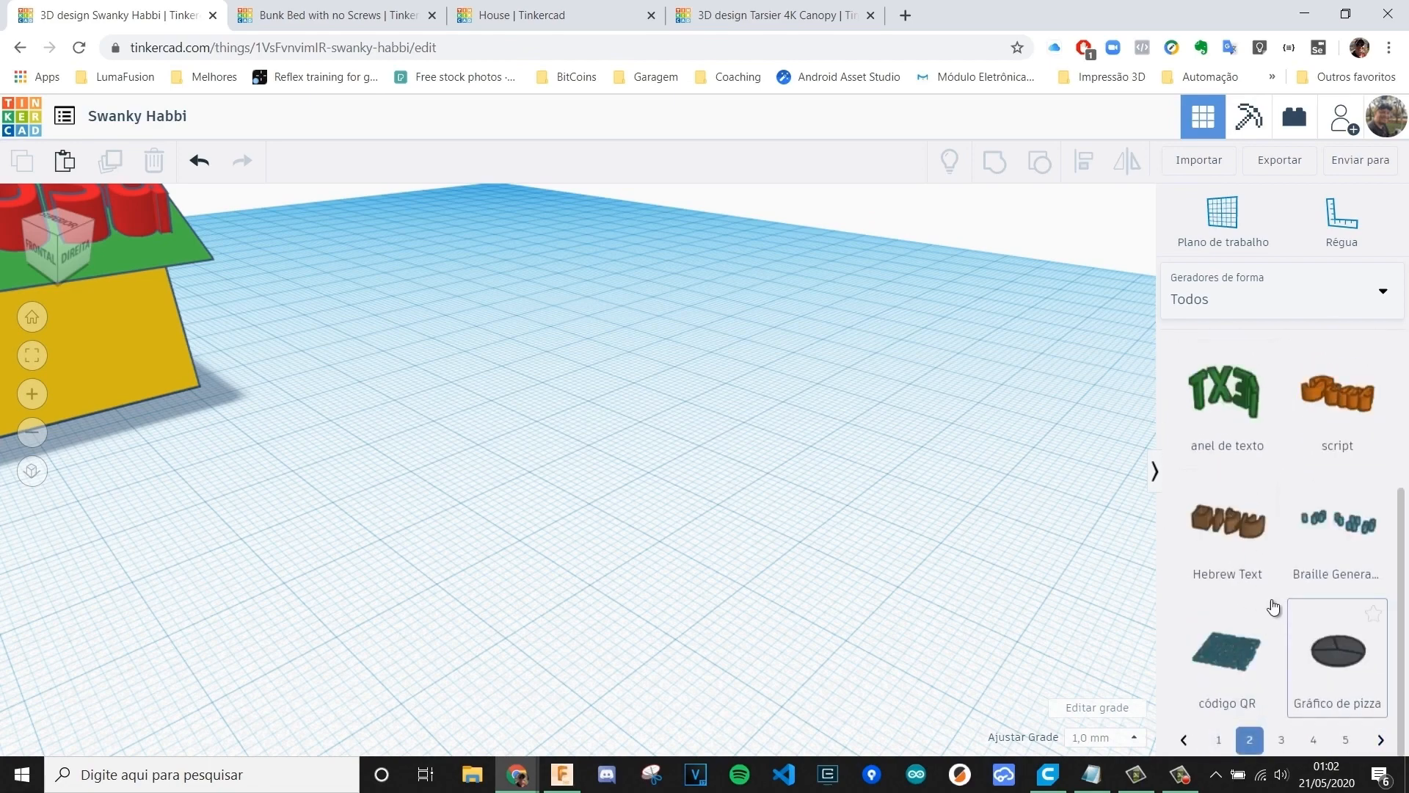
left_click(1380, 739)
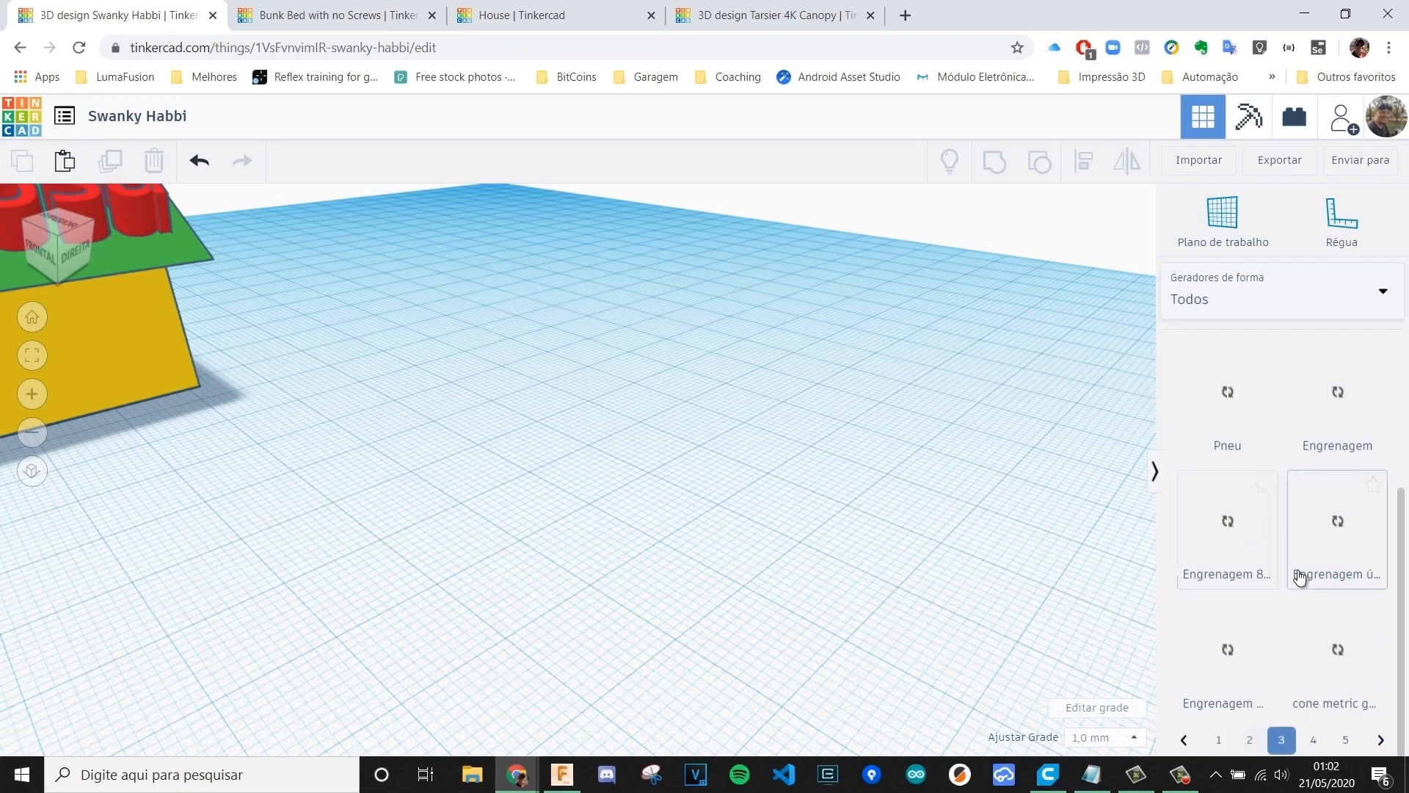
scroll(1262, 561, "up", 3)
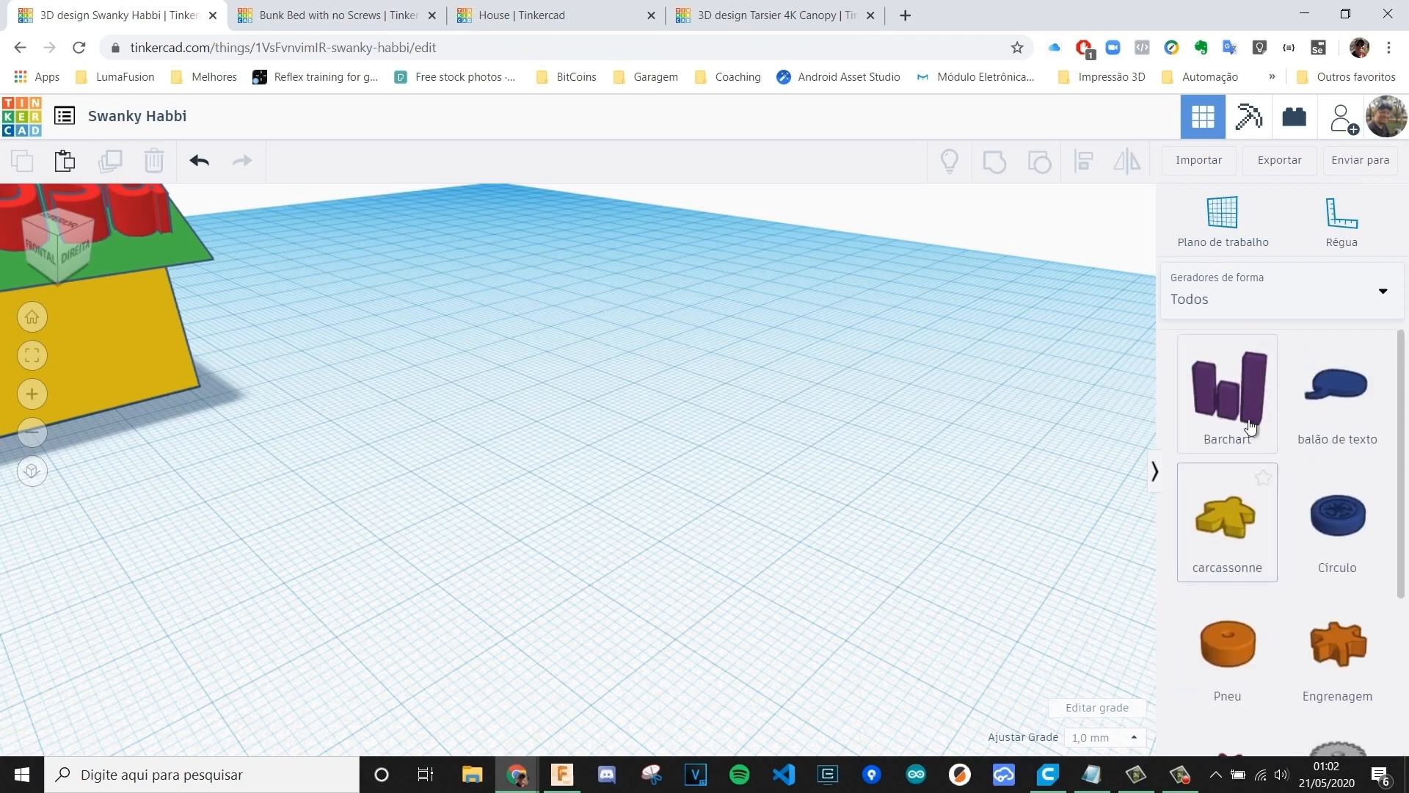
- Return the shape library to Formas básicas
left_click(1256, 301)
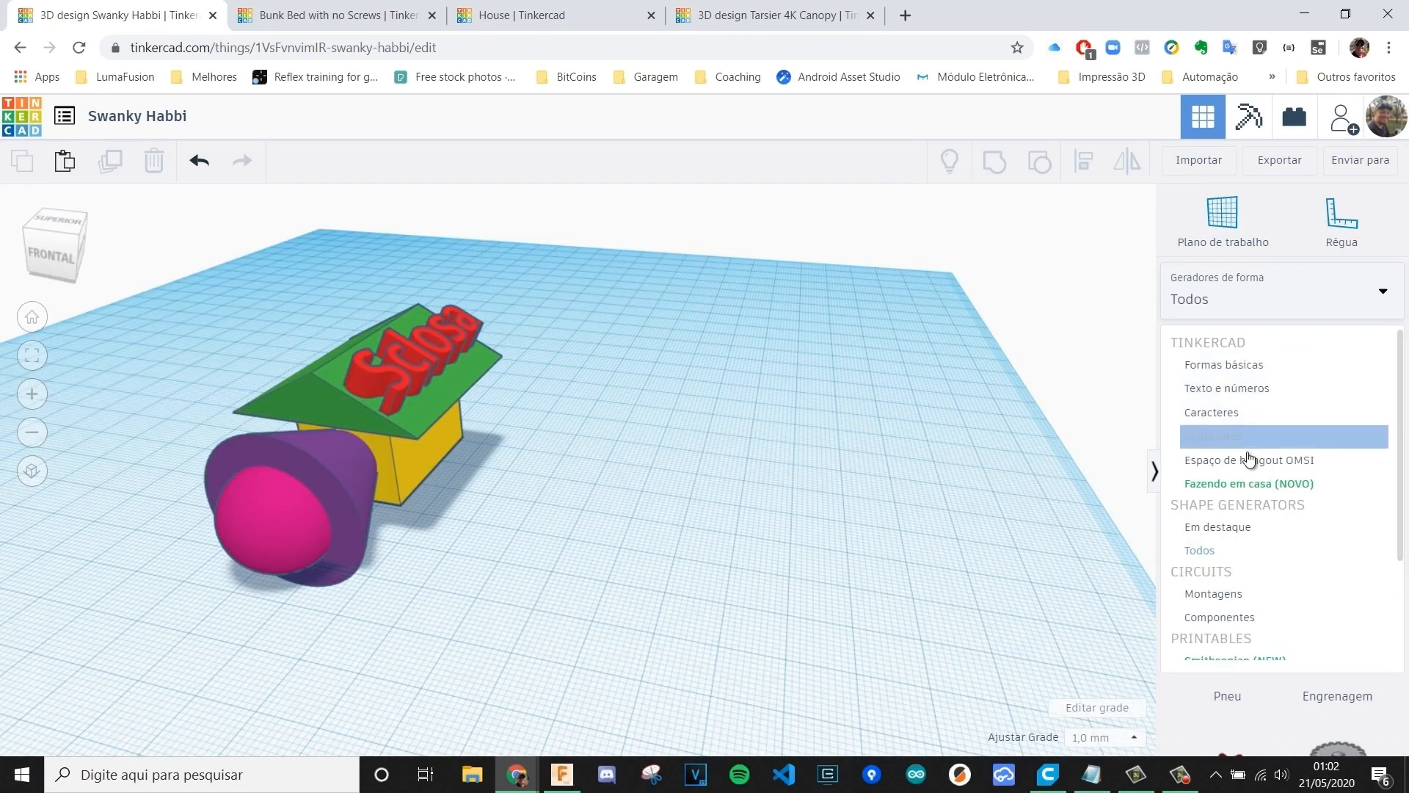
left_click(1246, 365)
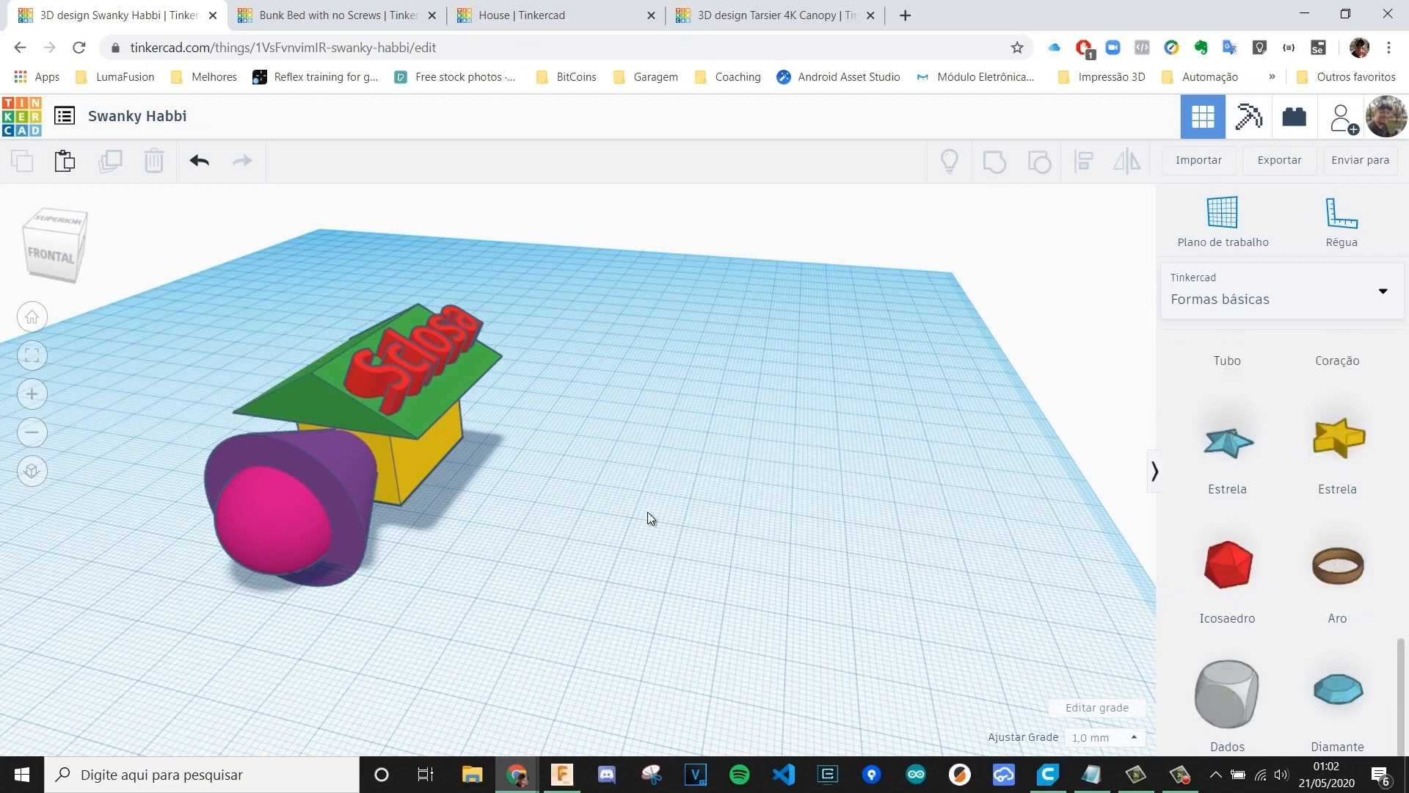
- Select all five shapes on the work plane and delete them
right_click_drag(646, 511, 678, 579)
key("ctrl+a")
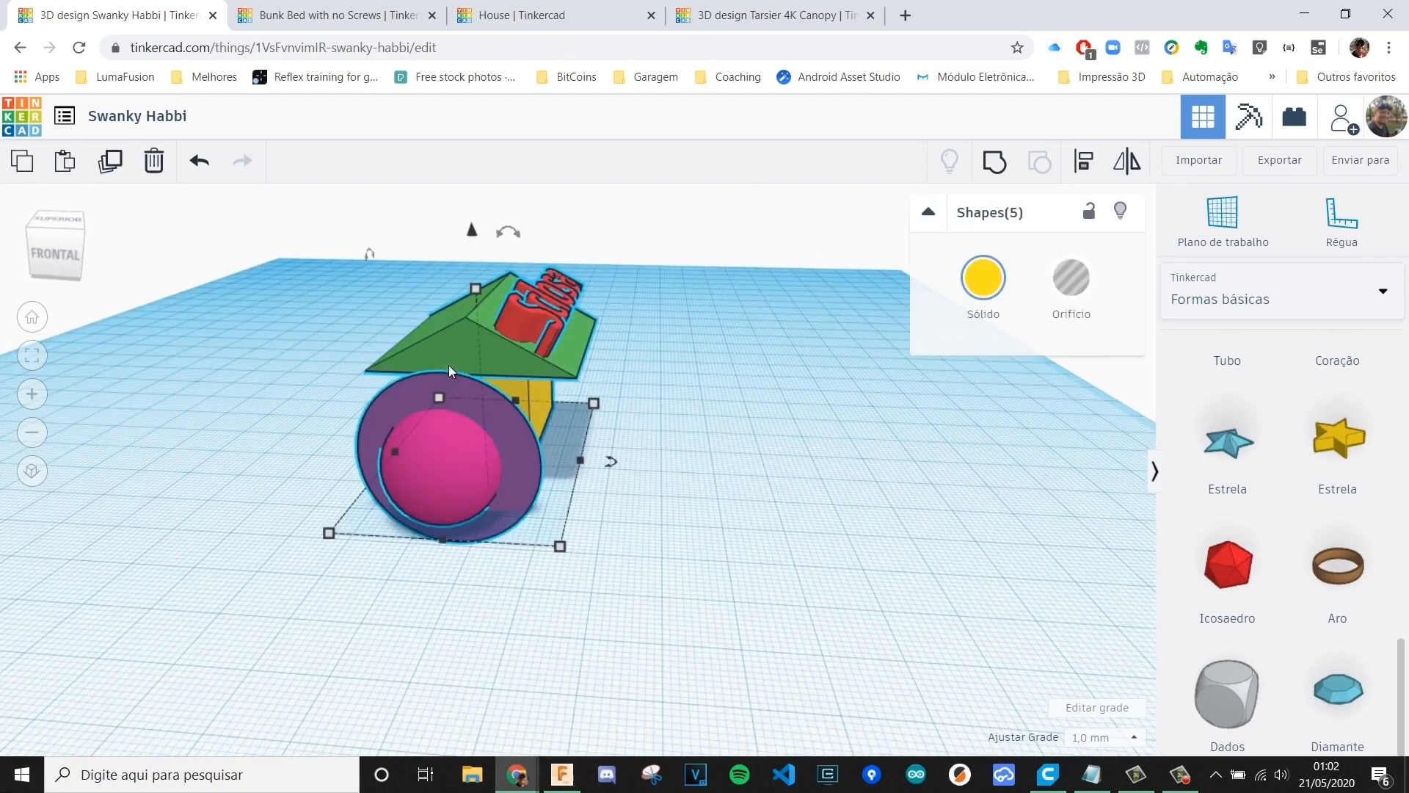
key("Delete")
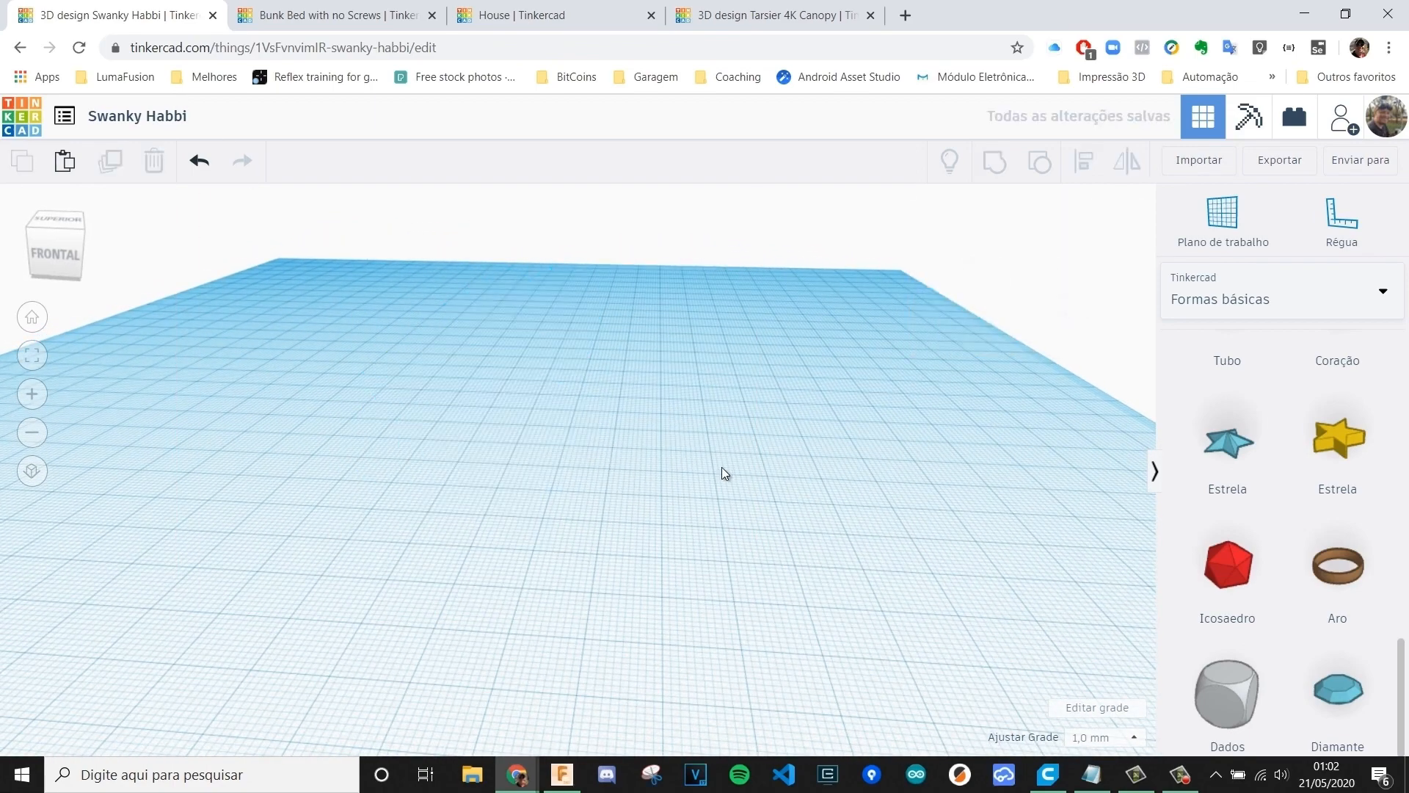
- Place two red Caixa solids side by side on the work plane, leaving a gap between them
scroll(1233, 440, "up", 15)
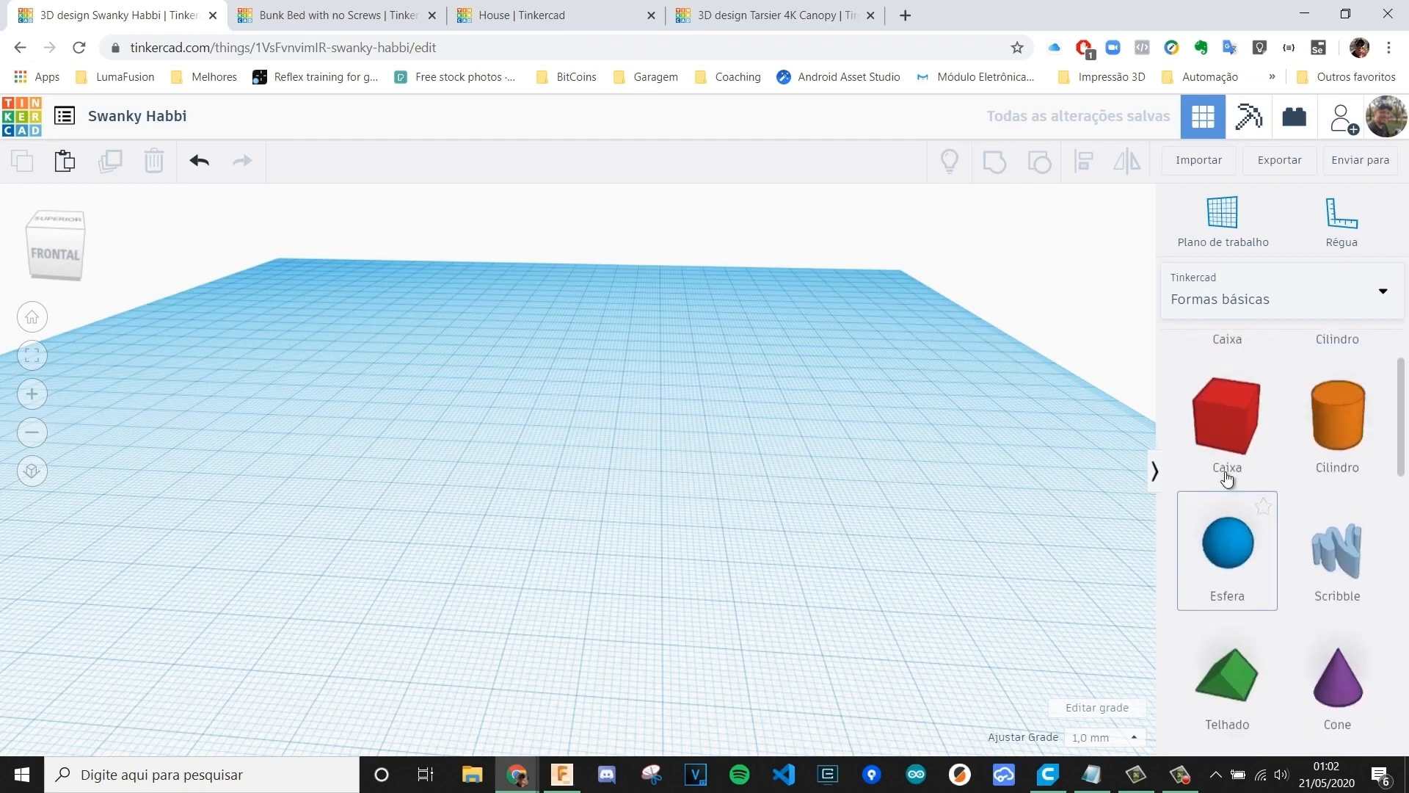
left_click(1222, 534)
left_click(411, 492)
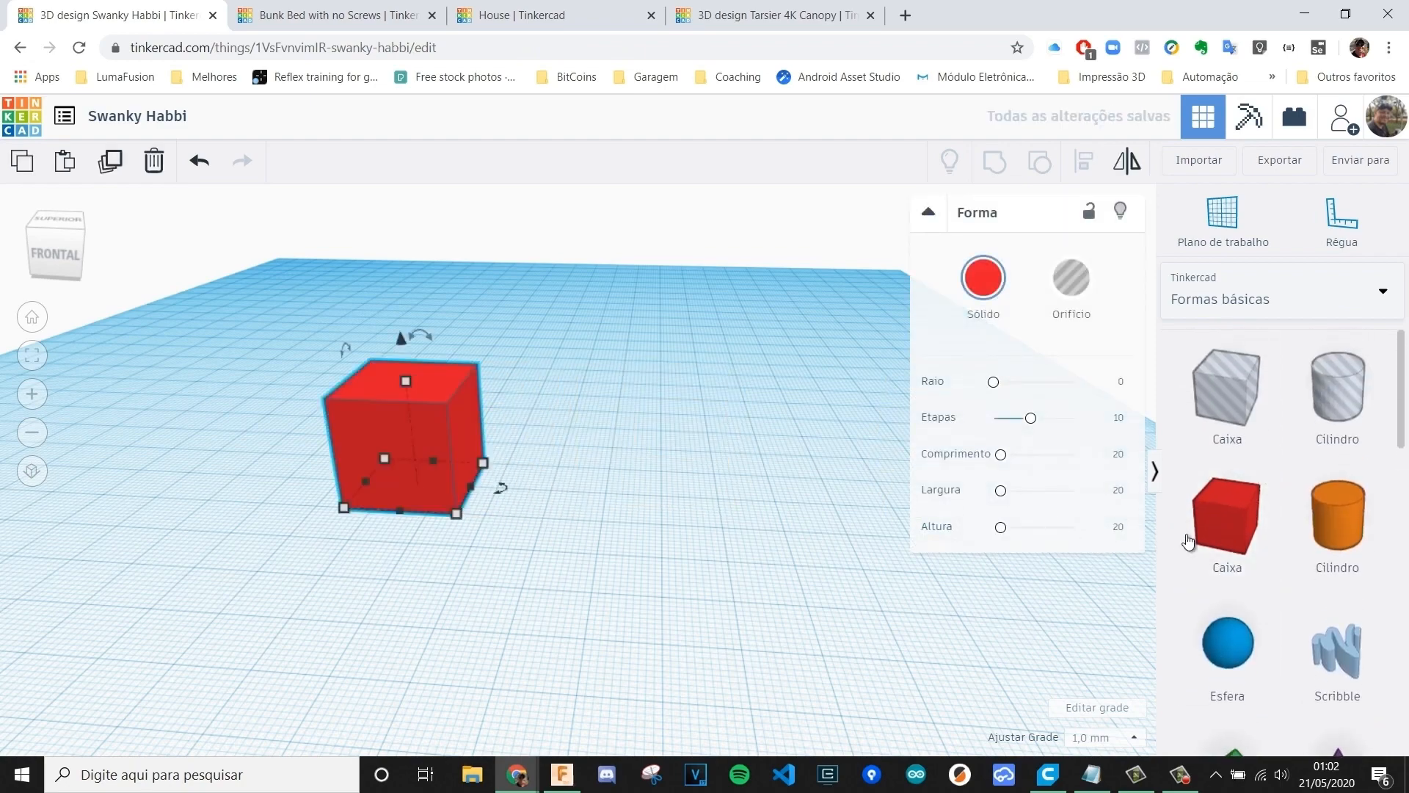
left_click(1221, 534)
left_click(707, 491)
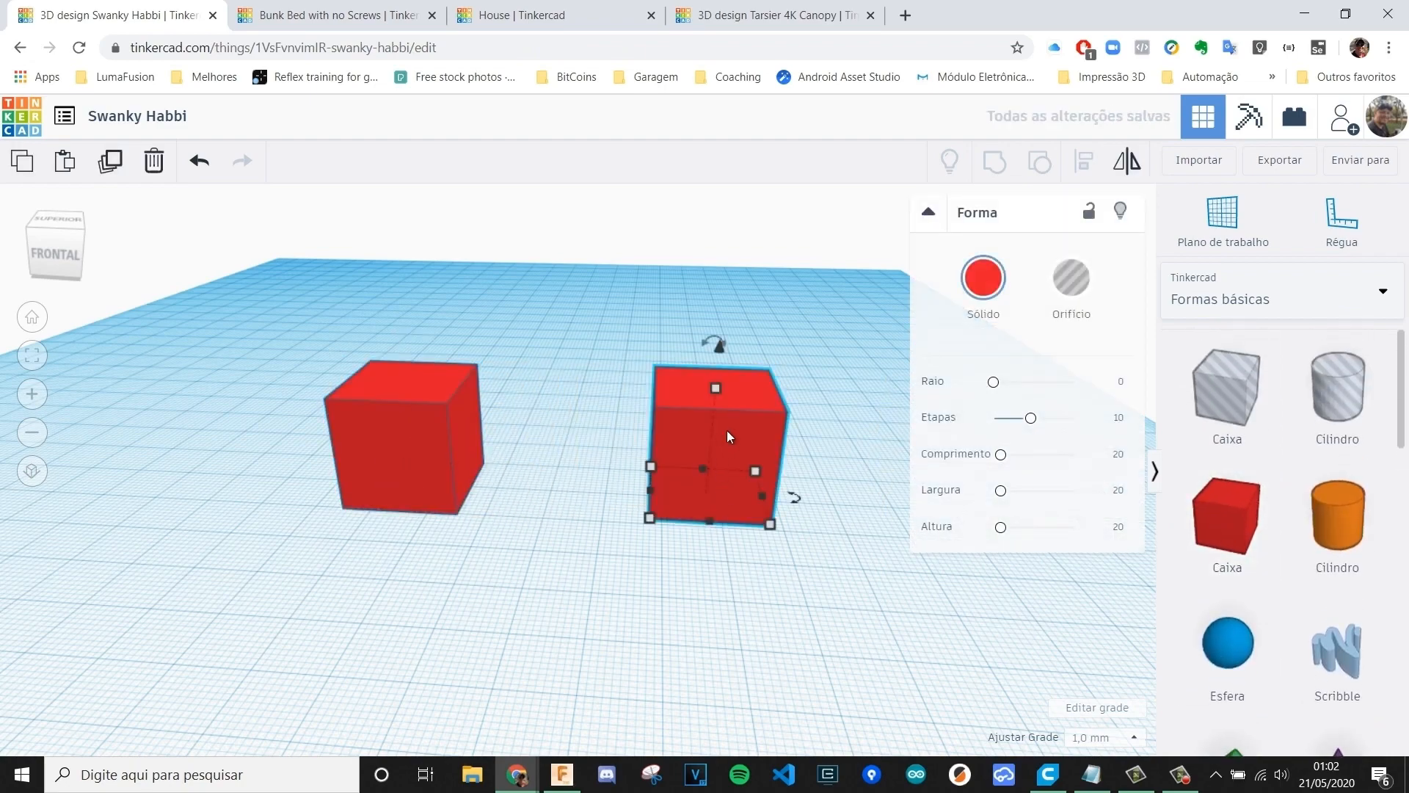
left_click(684, 584)
- Nudge the second box toward the front of the work plane in fifteen snap-grid steps
right_click_drag(684, 585, 964, 380)
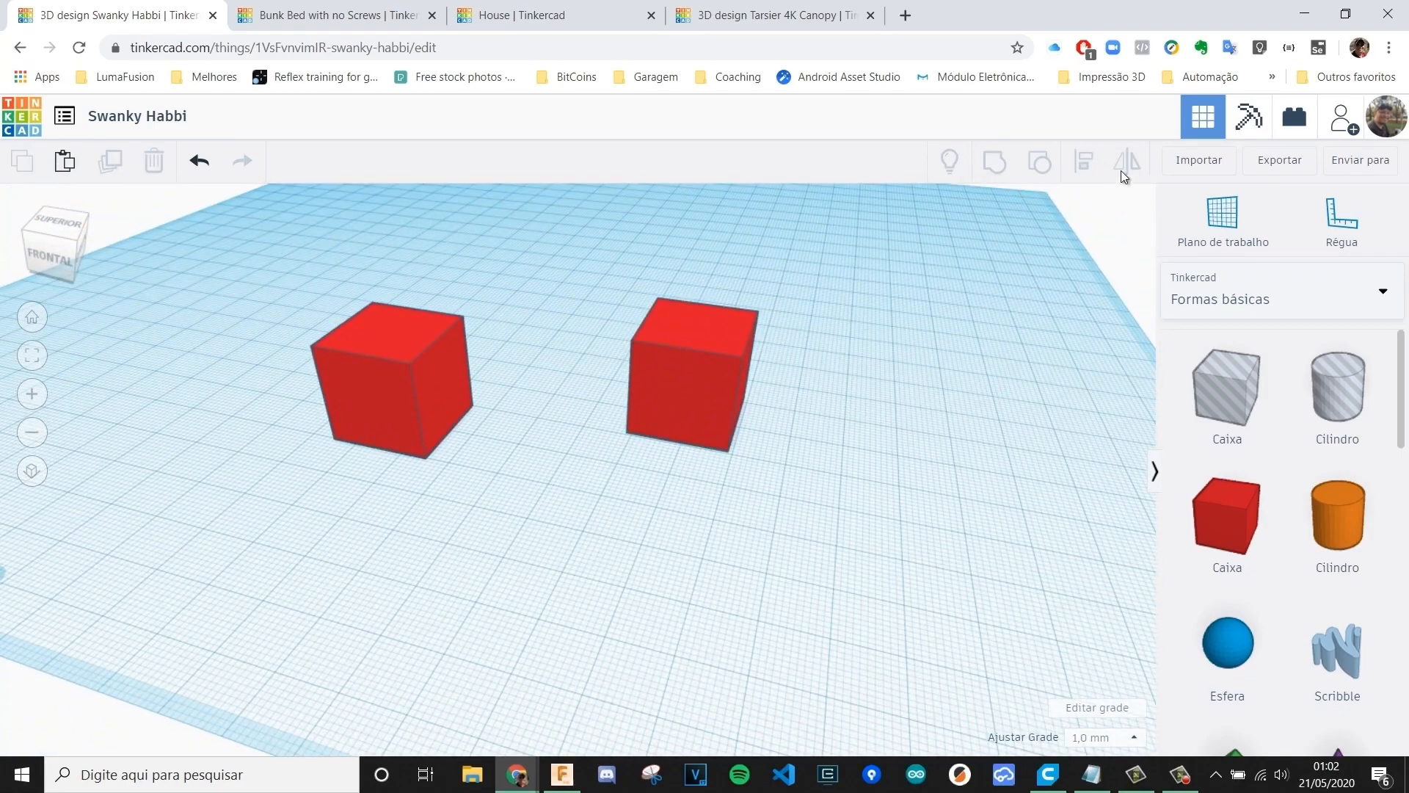
right_click_drag(759, 494, 845, 360)
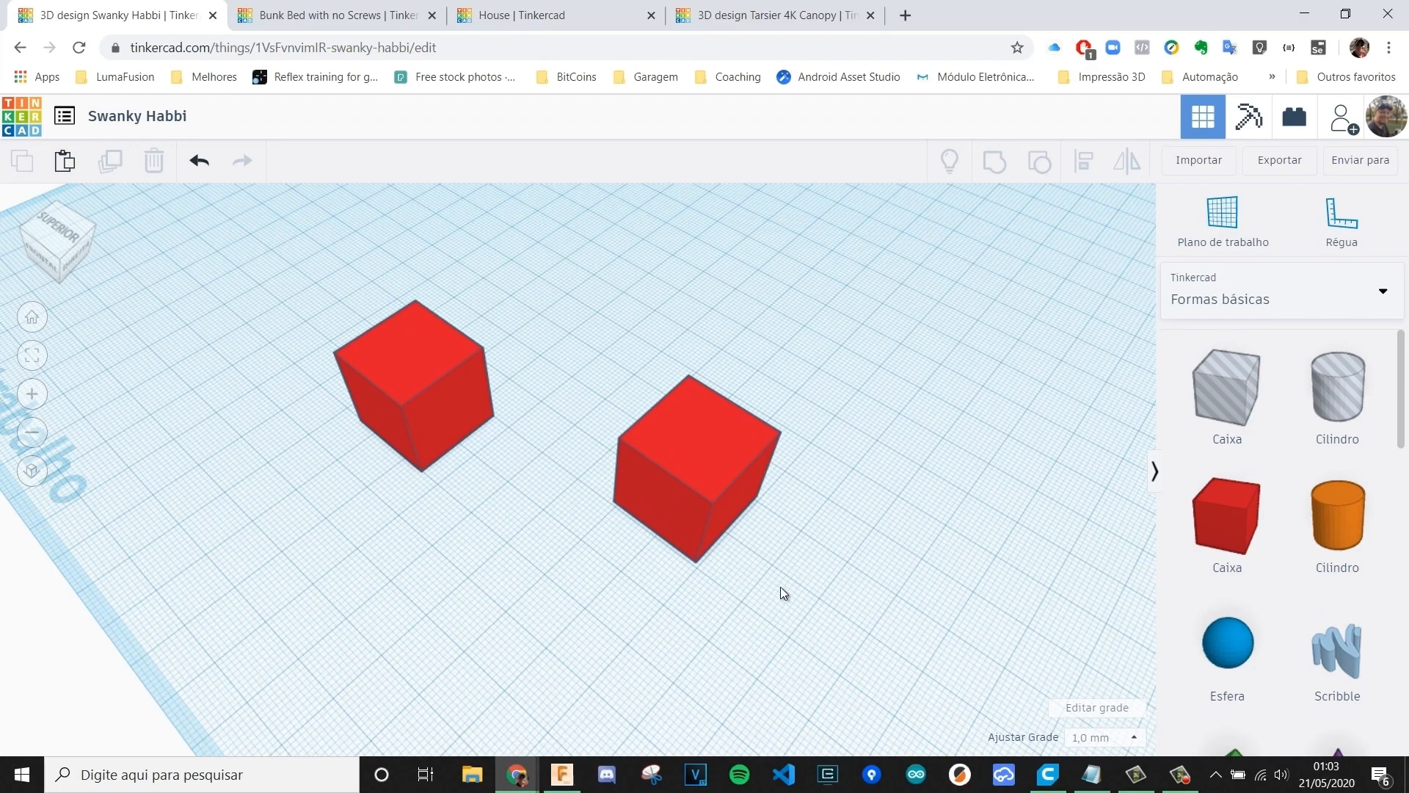
left_click_drag(404, 399, 402, 398)
left_click(826, 553)
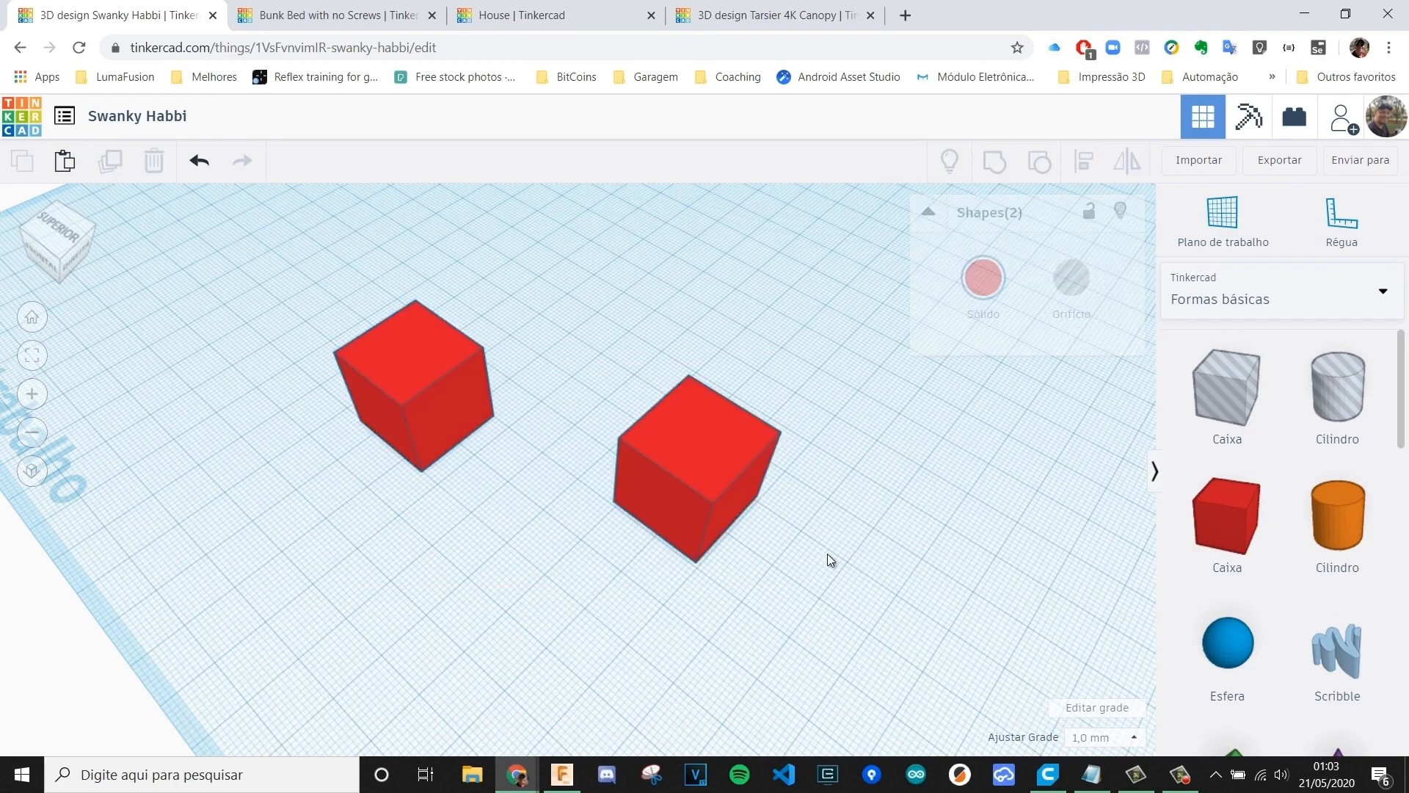
left_click(689, 473)
key("Down")
key("Down")
key("Down")
key("Down")
key("Down")
key("Down")
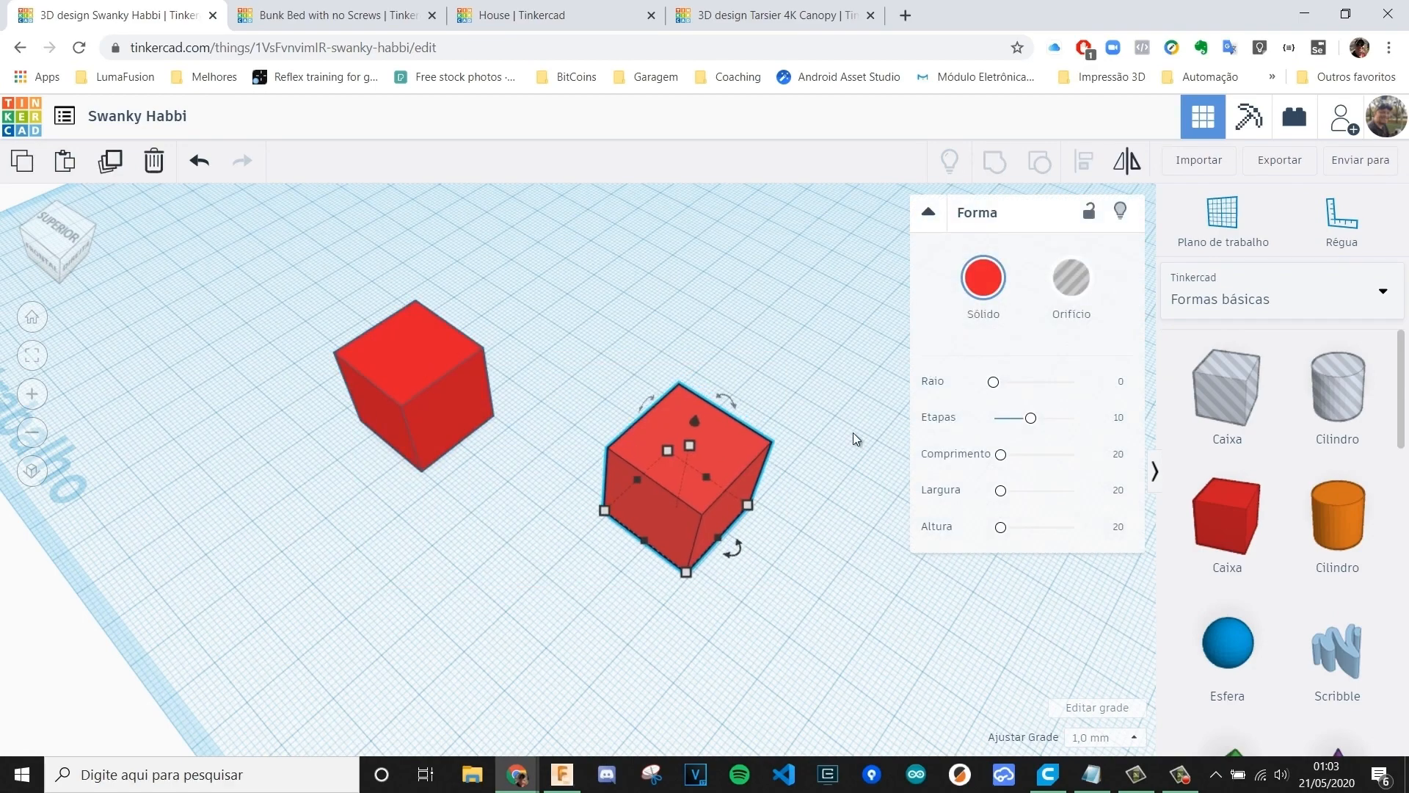
key("Down")
key("Down")
key("Down")
key("Down")
key("Down")
key("Down")
key("Down")
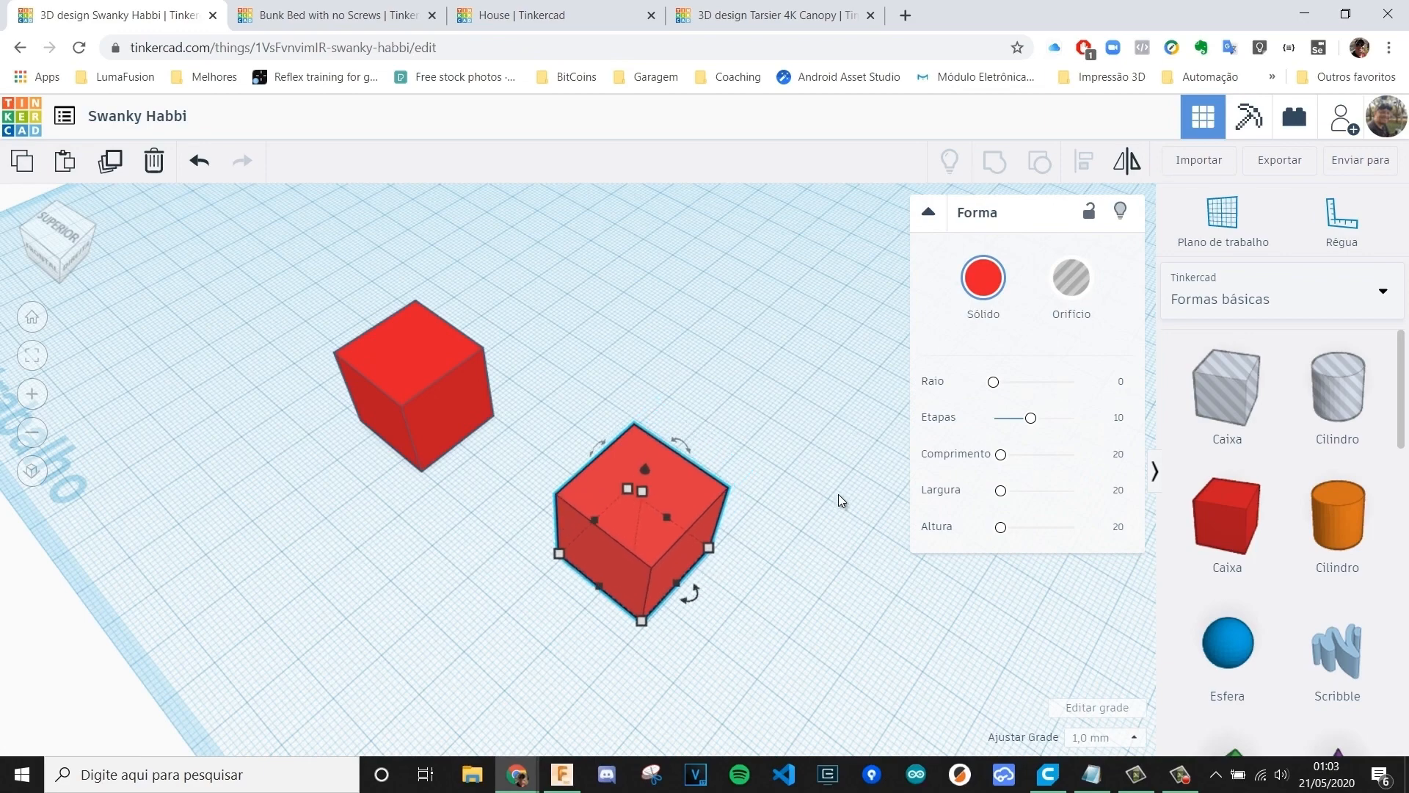
key("Down")
key("Down")
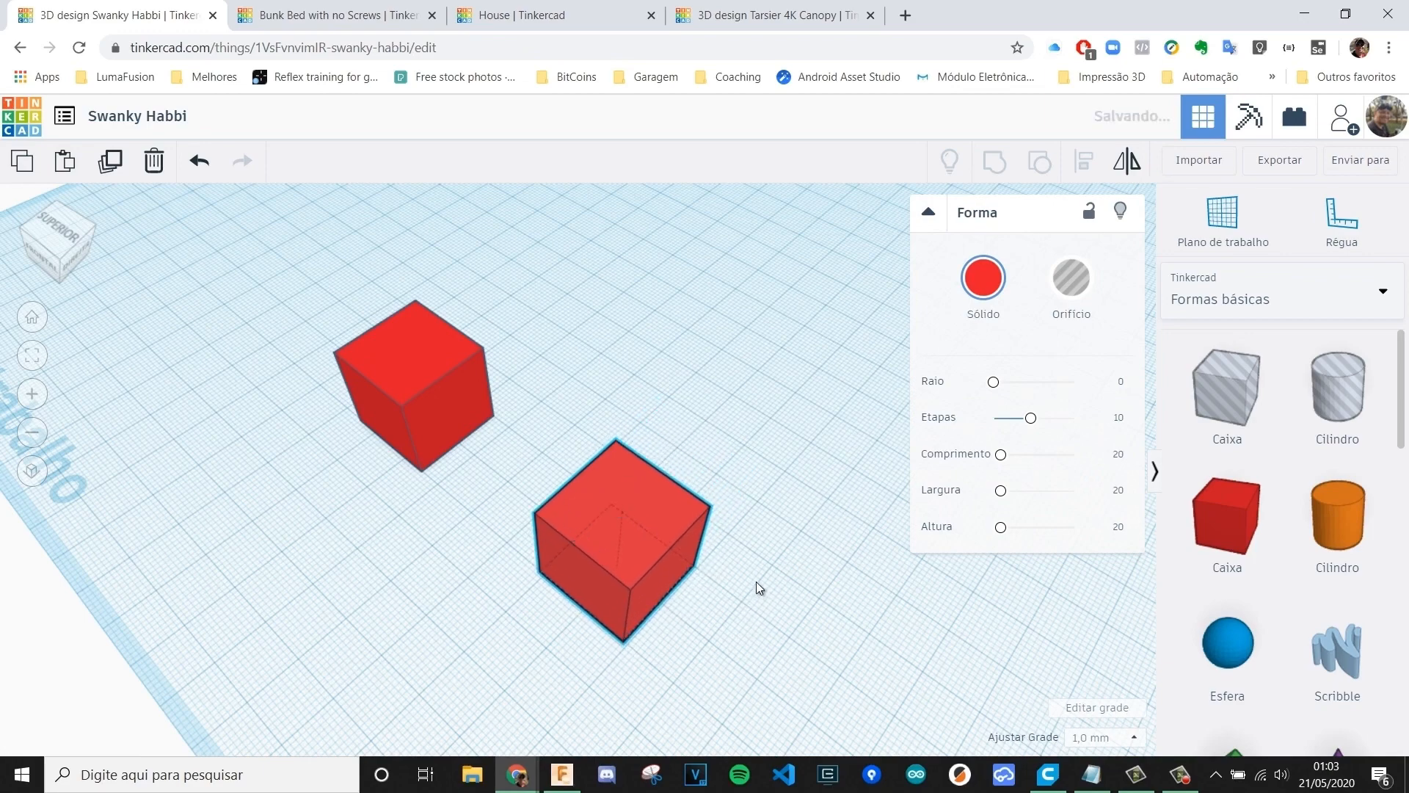
- Keep the snap grid at 1,0 mm and nudge the second box further away from the first one
right_click_drag(755, 585, 941, 626)
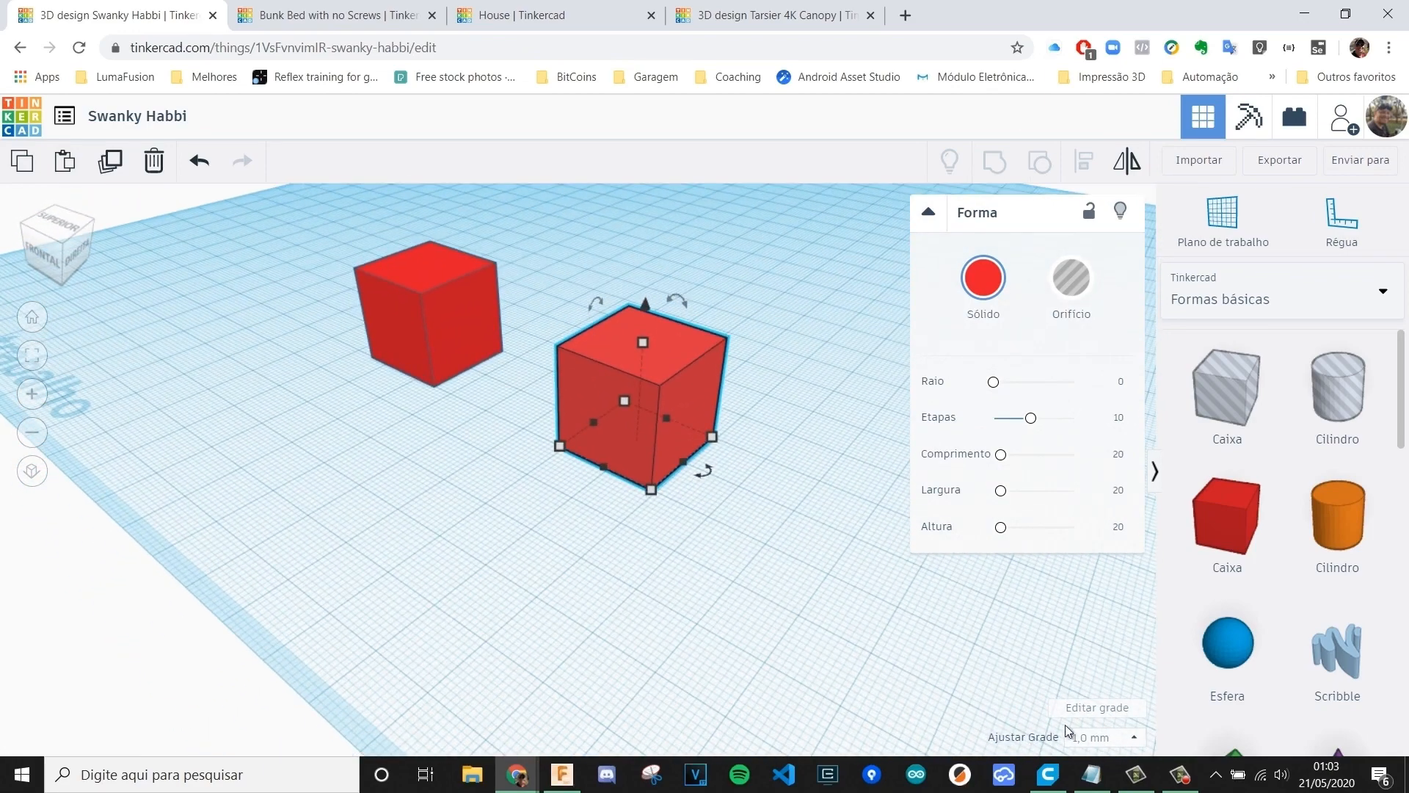
left_click(1094, 737)
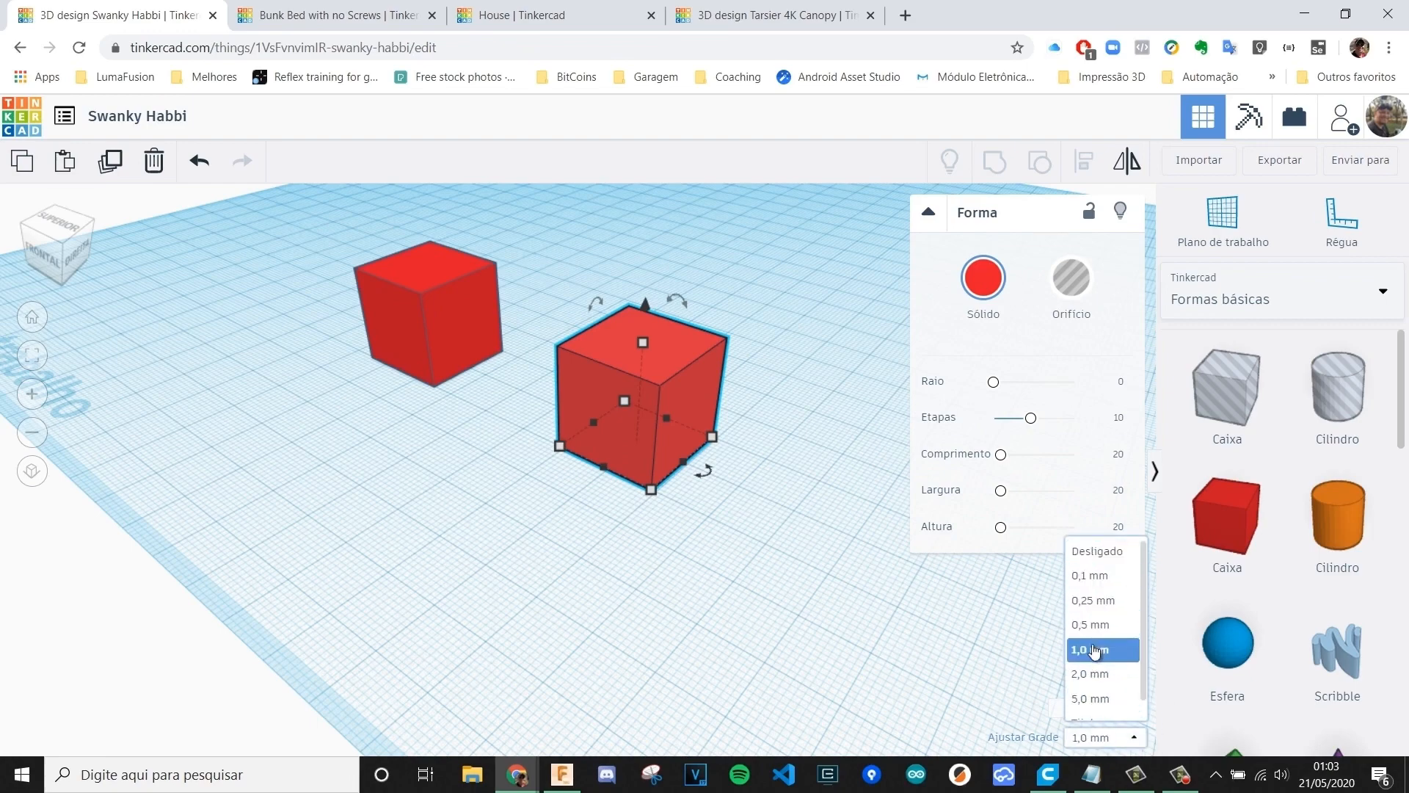
left_click(1090, 649)
key("Right")
key("Right")
key("Right")
key("Right")
key("Right")
key("Right")
key("Right")
key("Right")
key("Right")
key("Right")
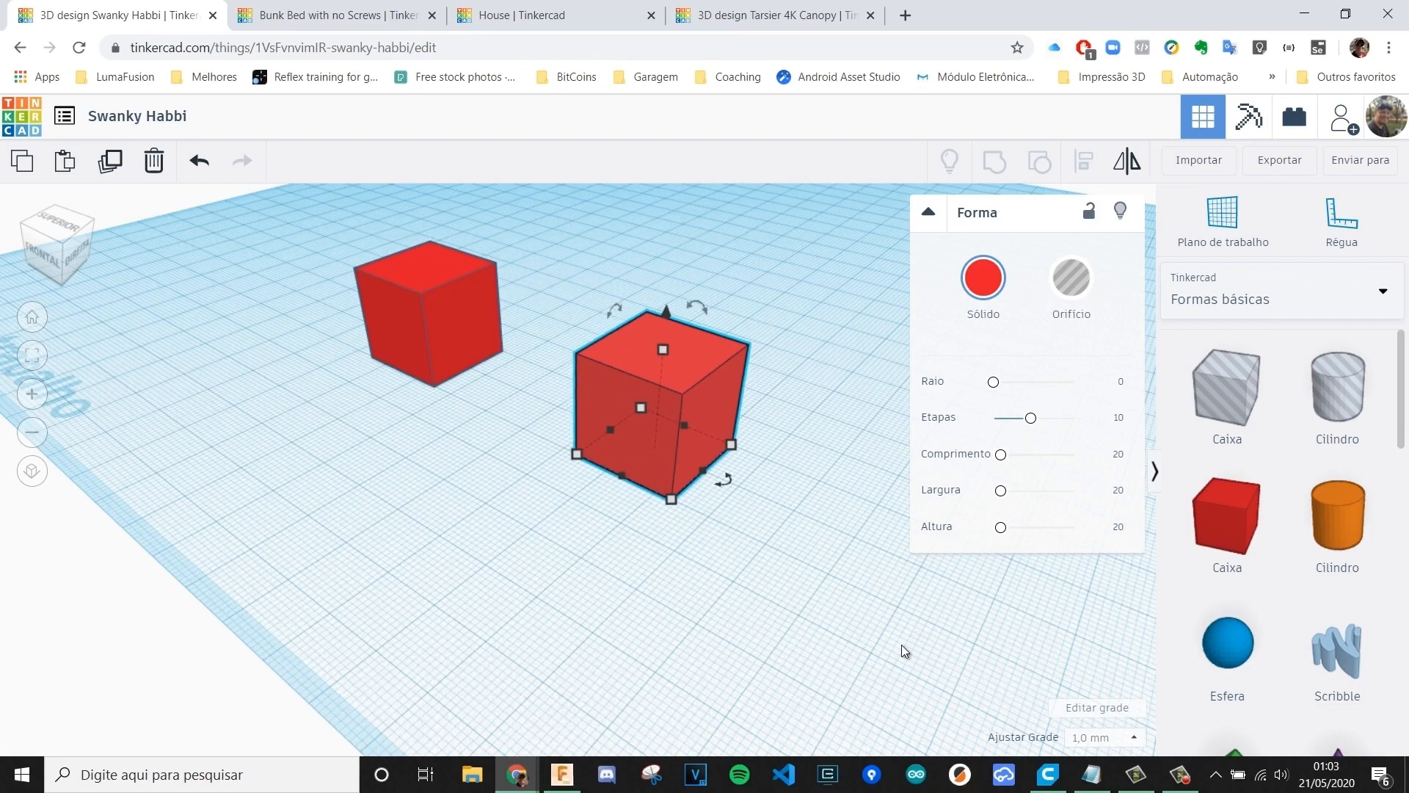
key("Right")
key("Right")
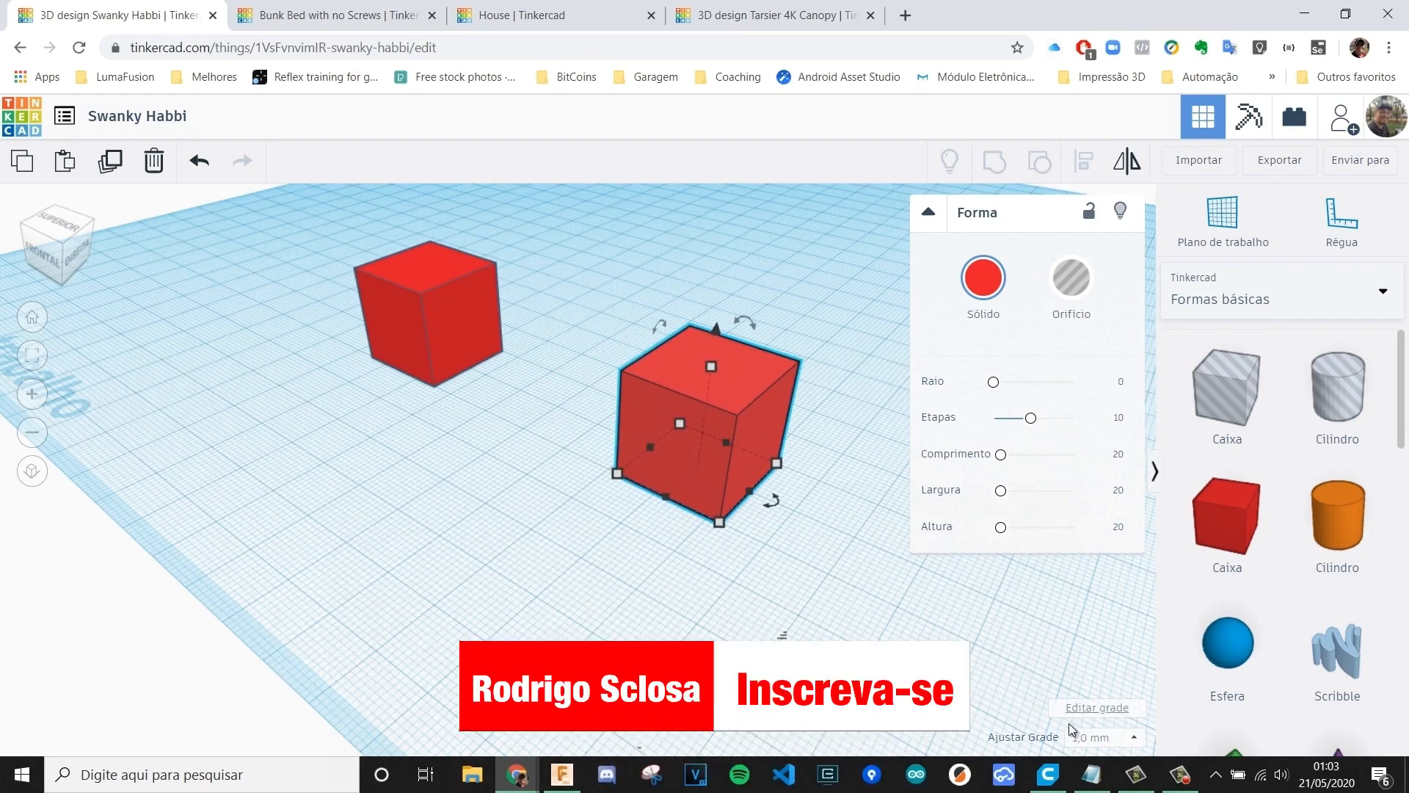
key("Left")
- Set the snap grid to 0,1 mm and nudge the second box slightly toward the first one
left_click(1094, 737)
left_click(1090, 576)
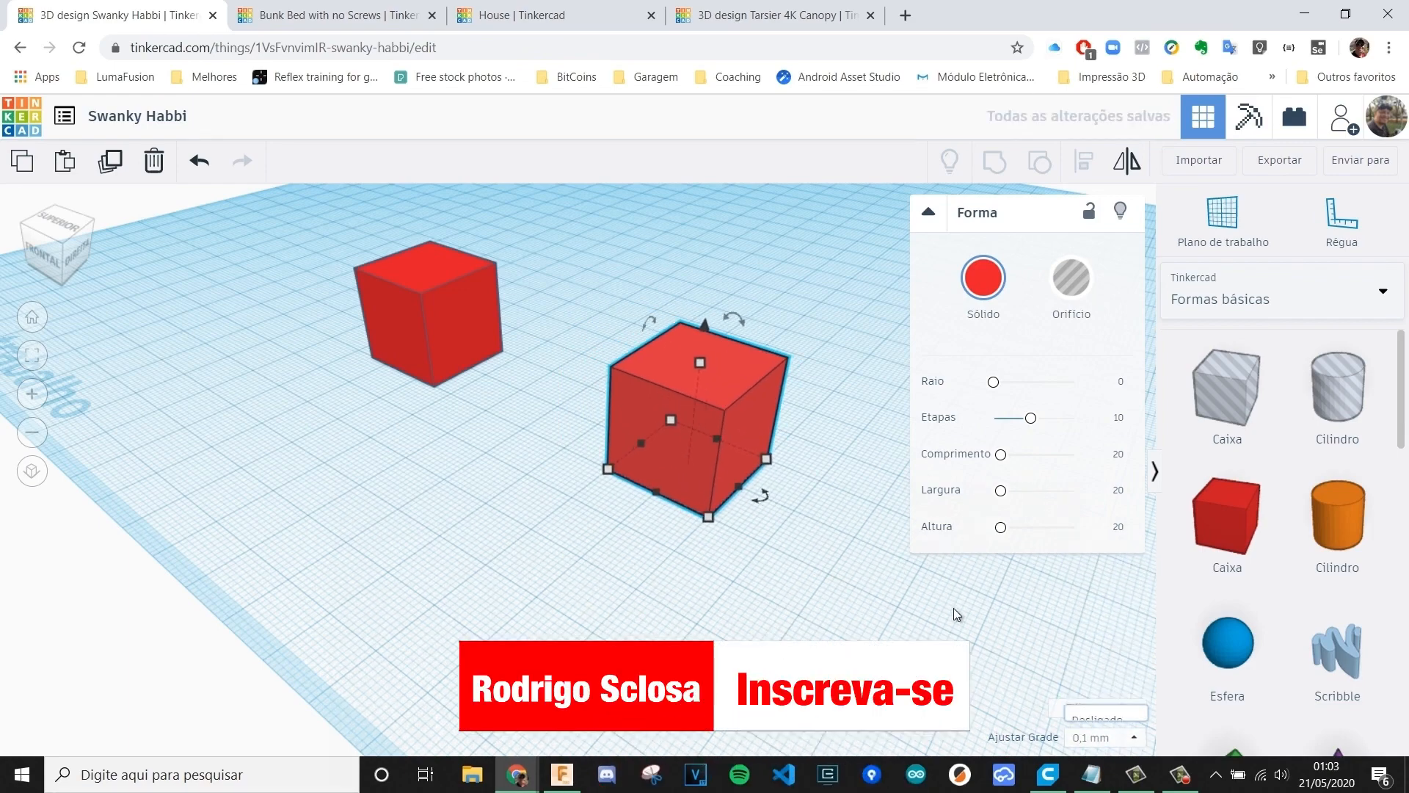
key("Left")
key("Left")
key("Left")
key("Left")
key("Left")
key("Left")
key("Left")
key("Left")
key("Left")
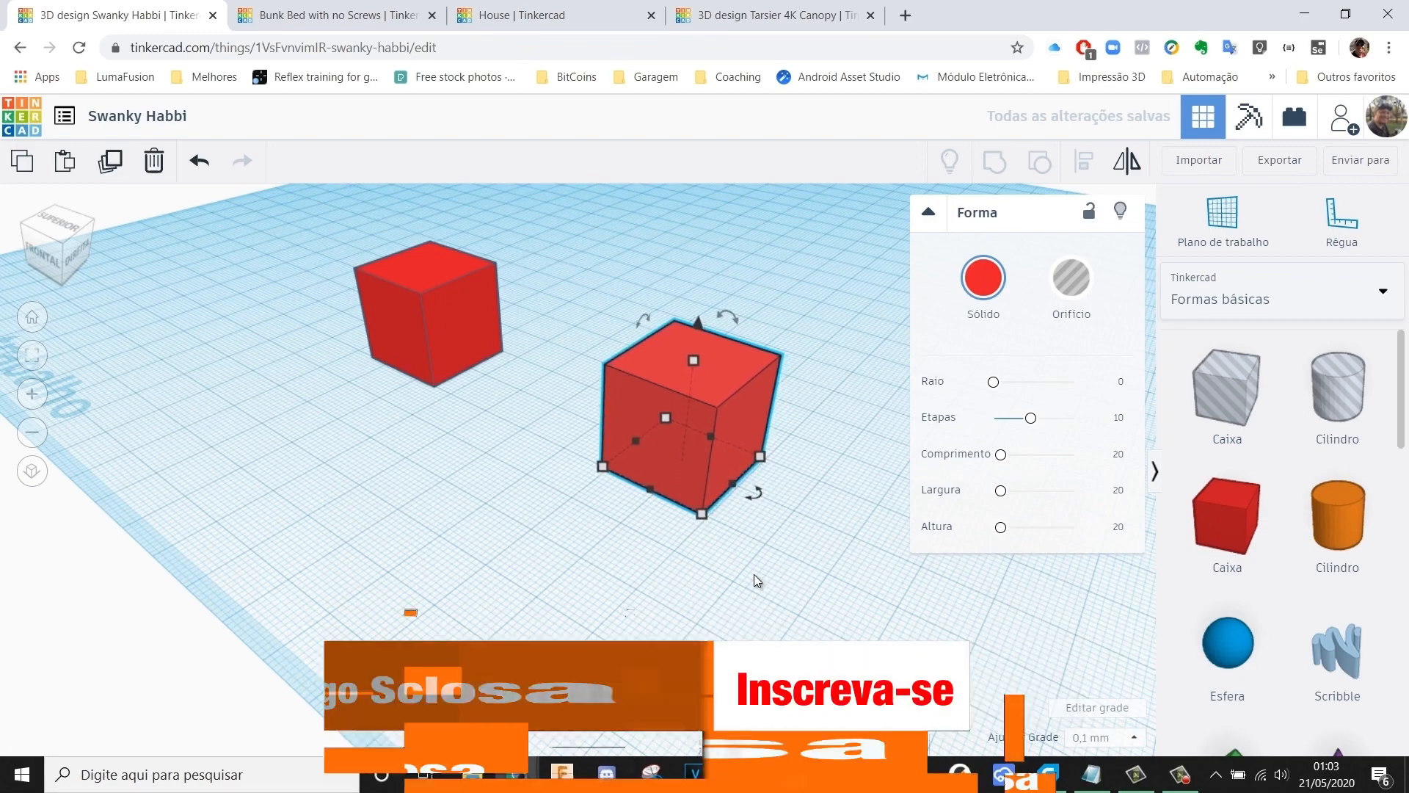
- Set the snap grid to 5,0 mm and nudge the second box back and forth, ending closer to the first one
left_click(1133, 741)
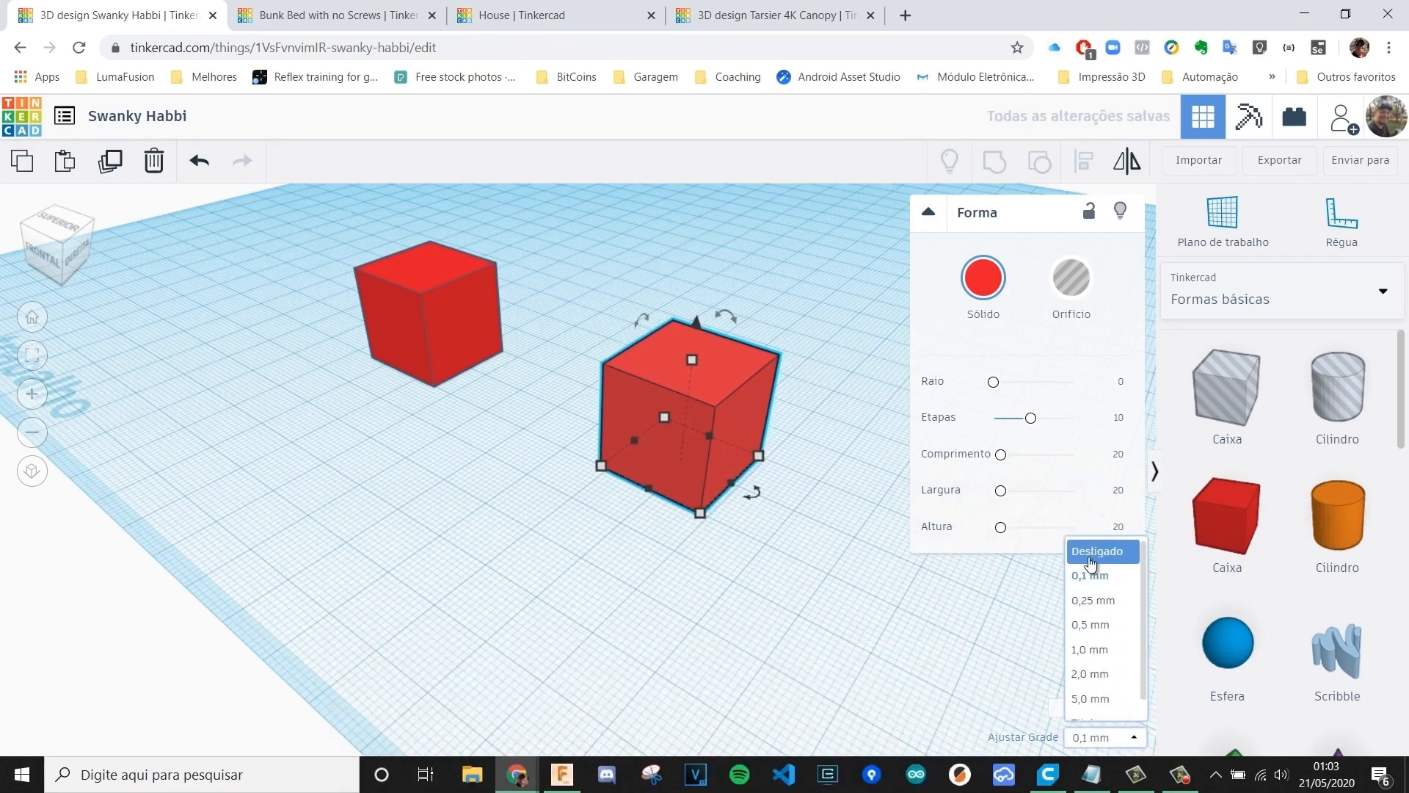
left_click(1090, 698)
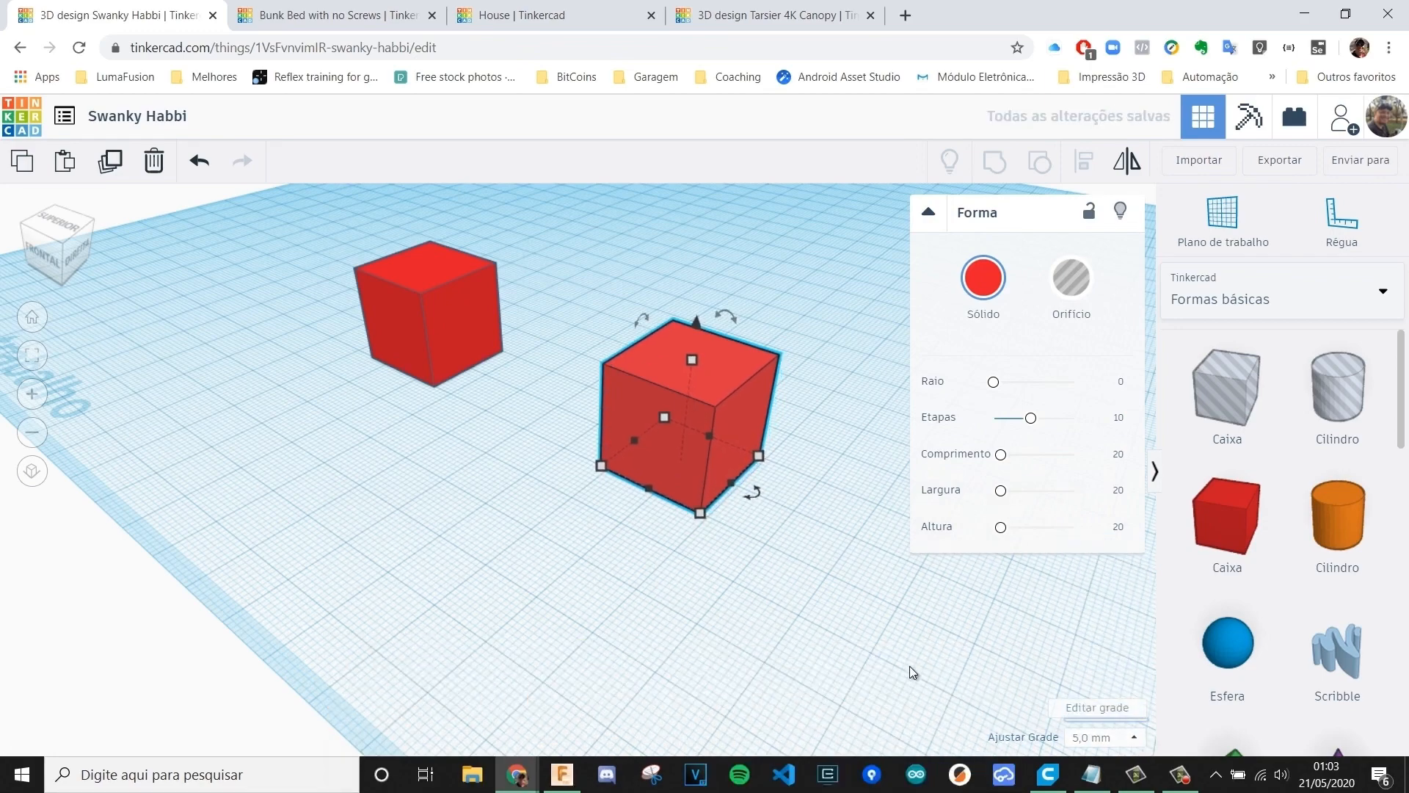
key("Left")
key("Left")
key("Right")
key("Right")
key("Left")
key("Left")
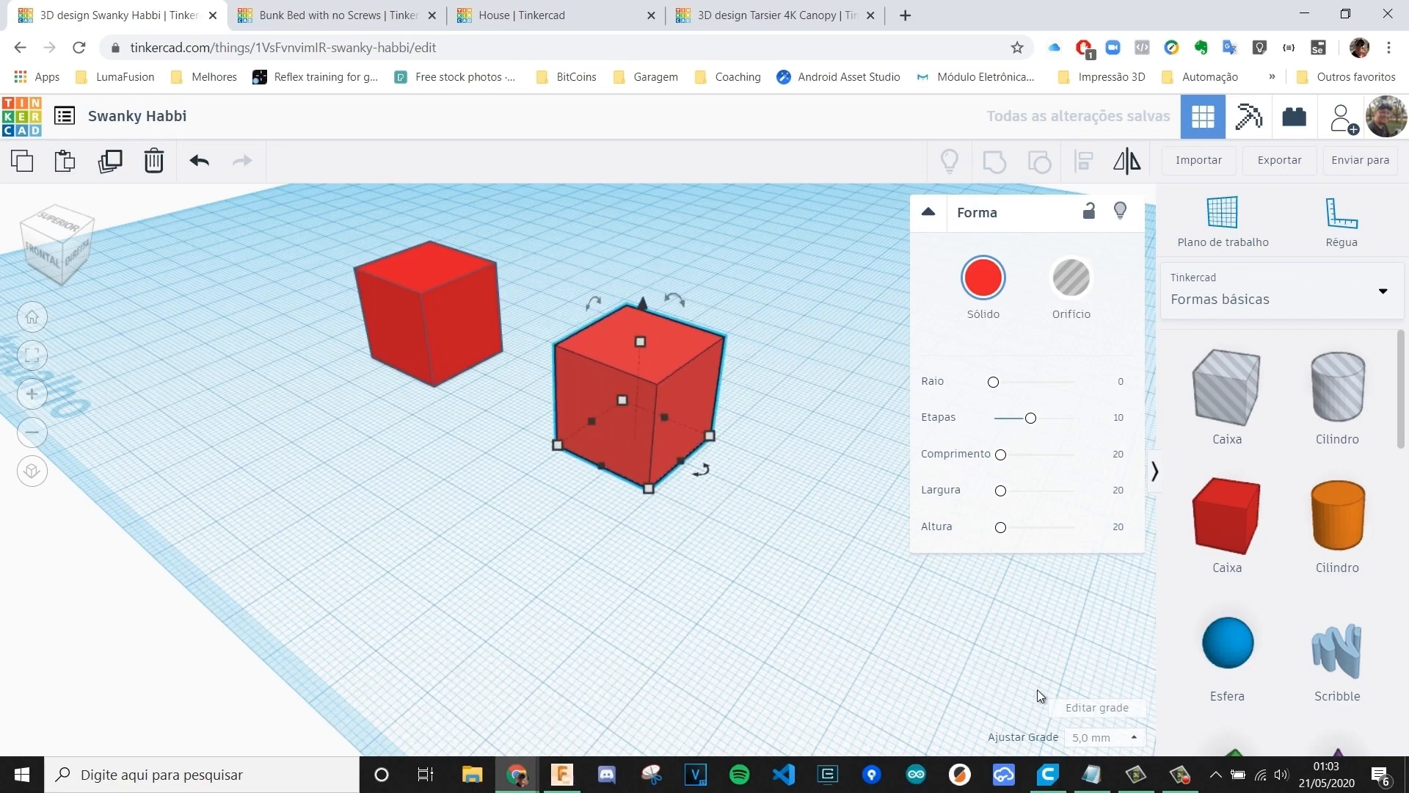
- Set the snap grid back to 1,0 mm and move the second box toward the back of the work plane
left_click(1101, 737)
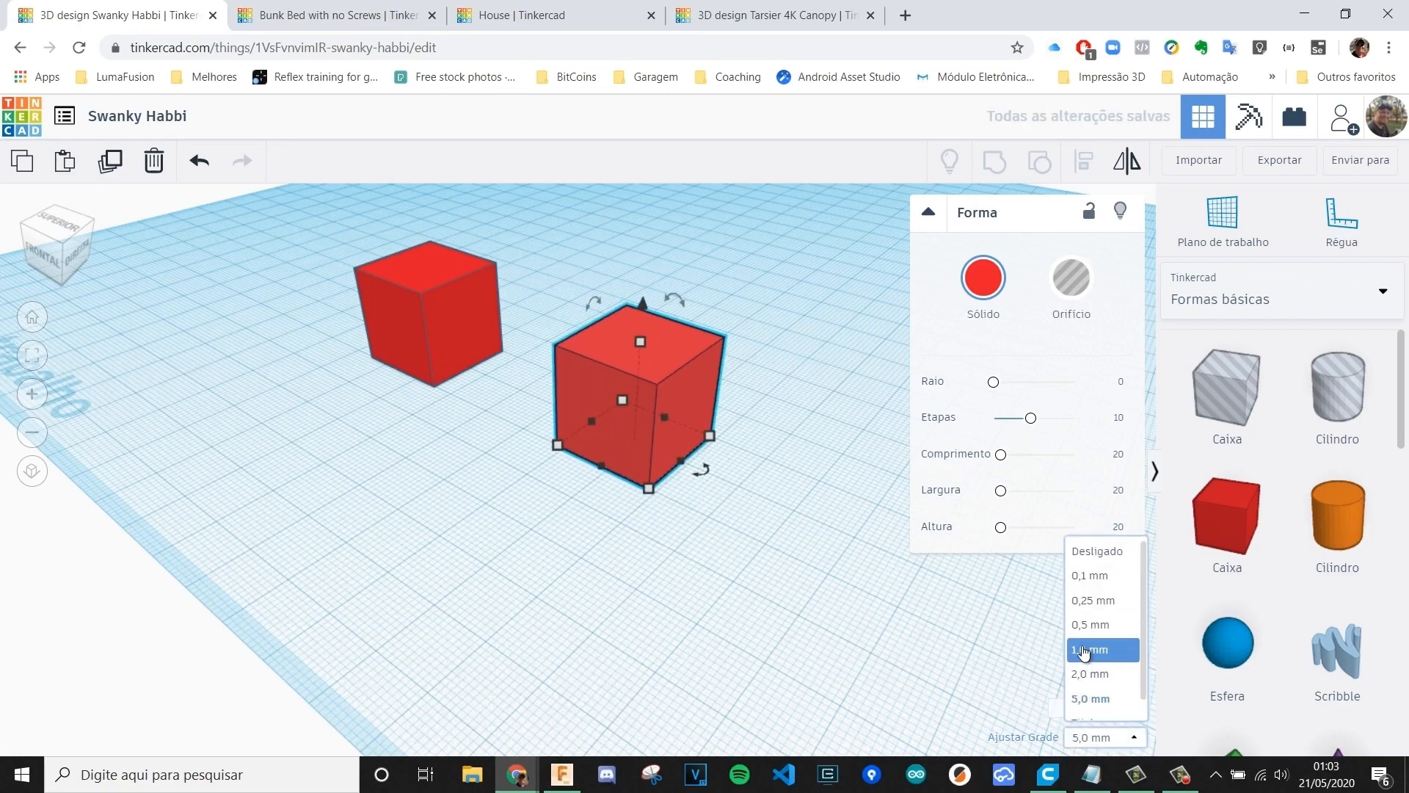
left_click(1085, 650)
left_click_drag(702, 395, 706, 351)
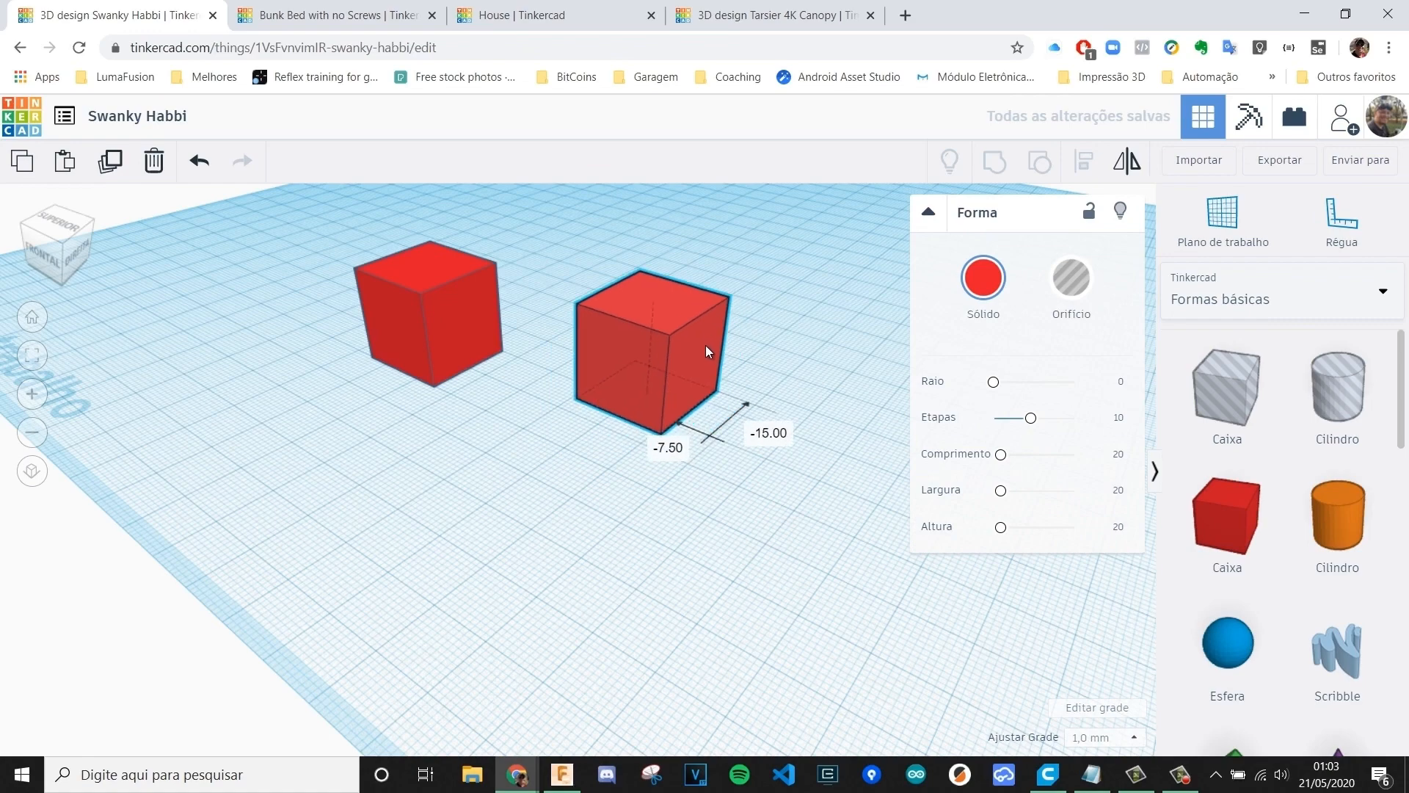
left_click(721, 500)
middle_click_drag(789, 396, 812, 467)
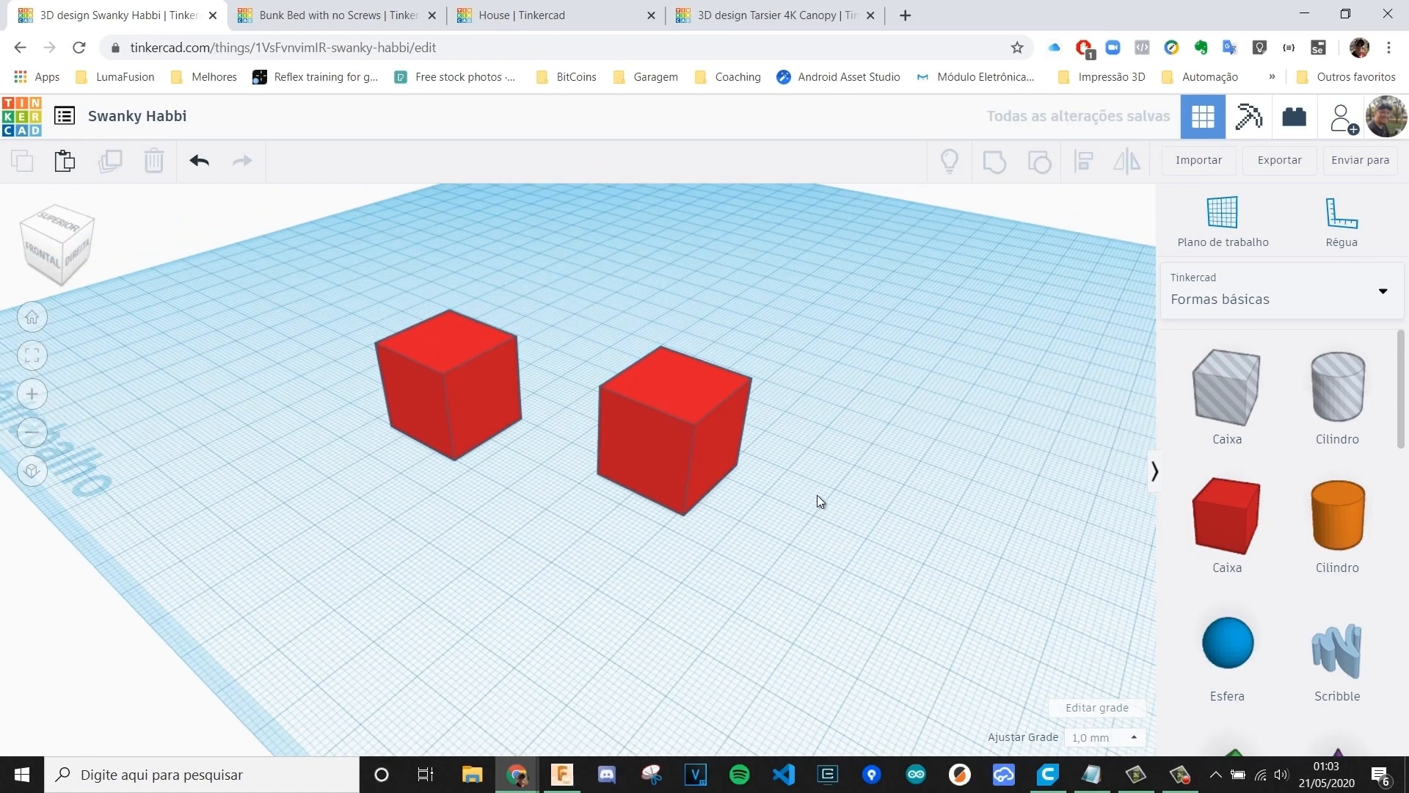
- Select both boxes, try aligning them on their shared centre along the width, and undo the alignment
left_click(675, 467)
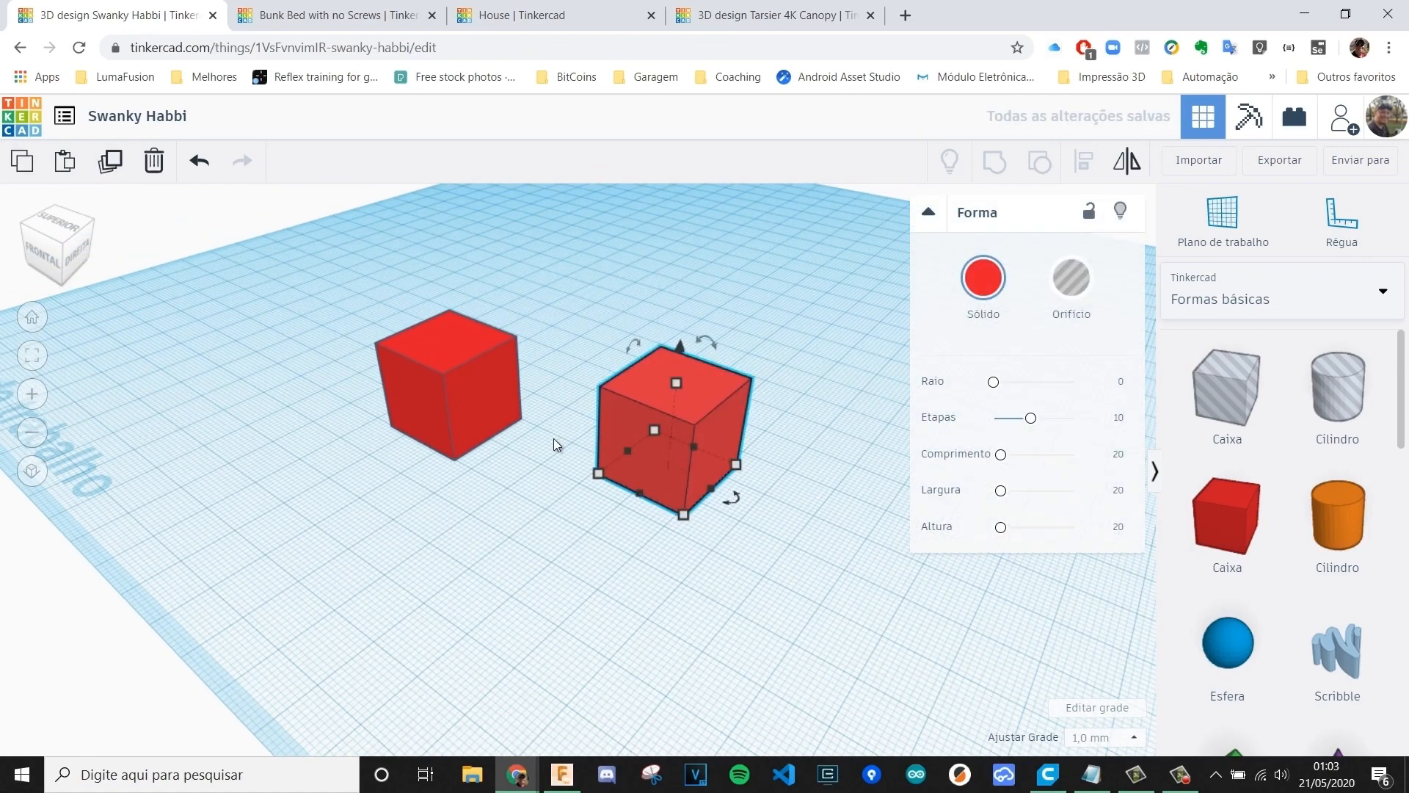
left_click(476, 398, "shift")
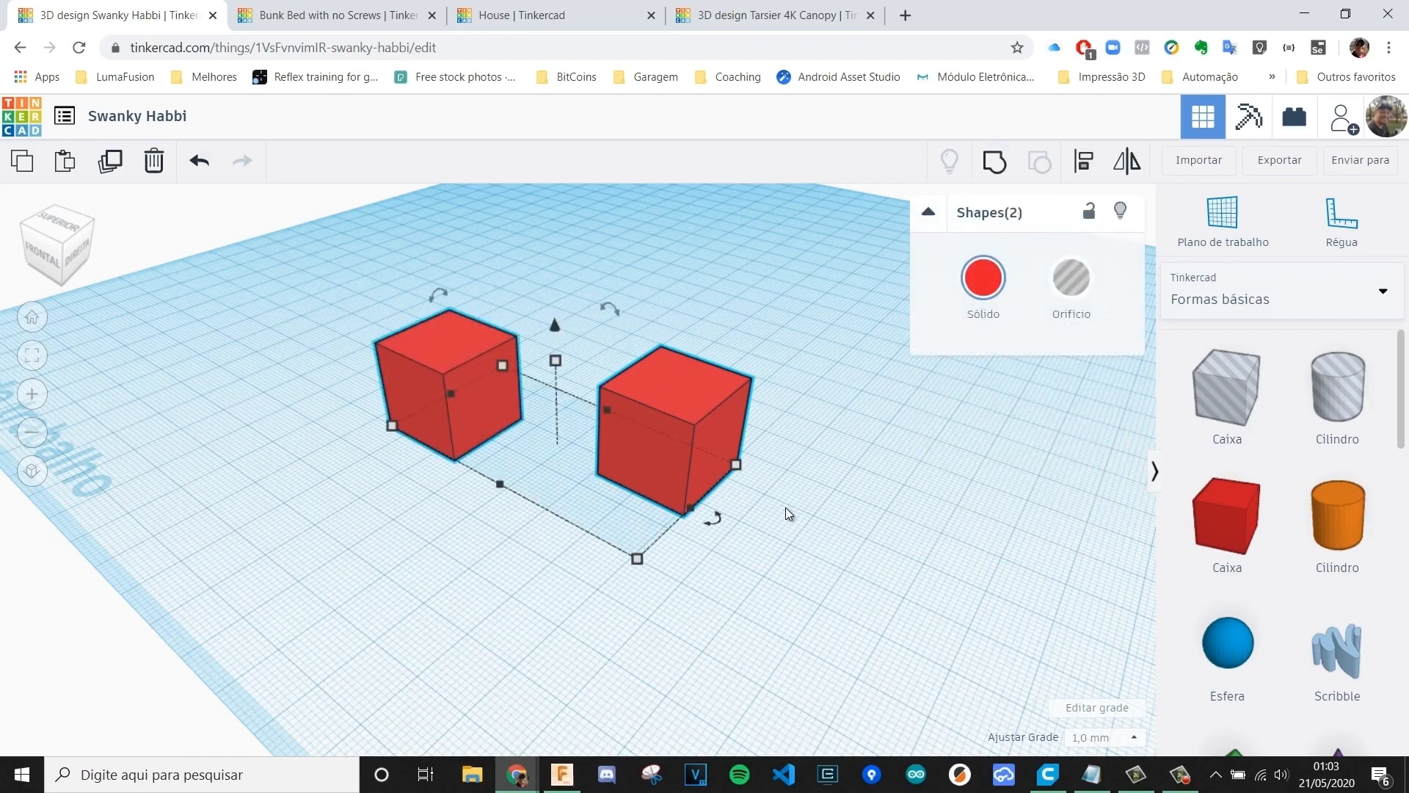
mouse_move(786, 508)
right_mouse_down()
mouse_move(731, 552)
mouse_move(742, 500)
mouse_move(790, 486)
mouse_move(820, 512)
mouse_move(801, 480)
mouse_move(800, 507)
right_mouse_up()
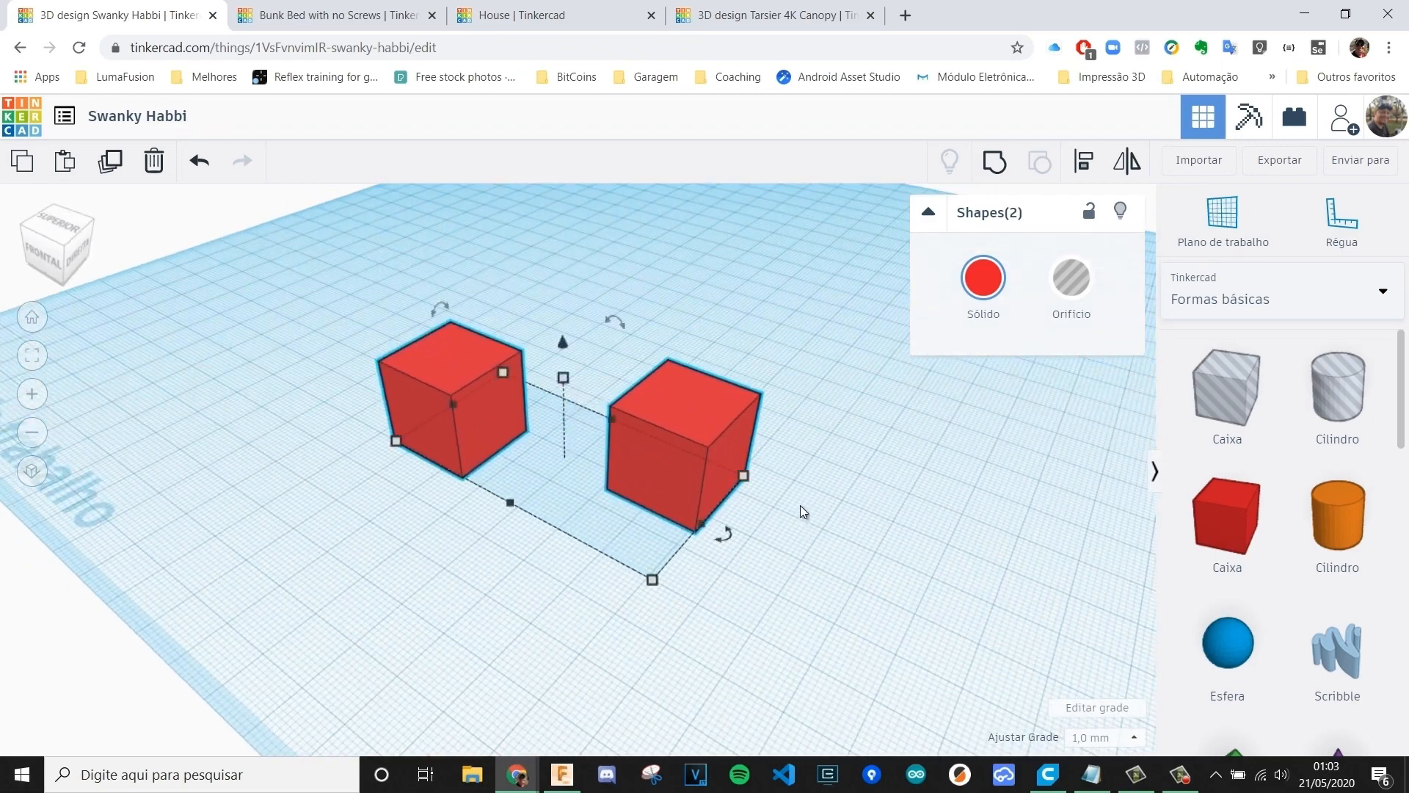
left_click(1084, 168)
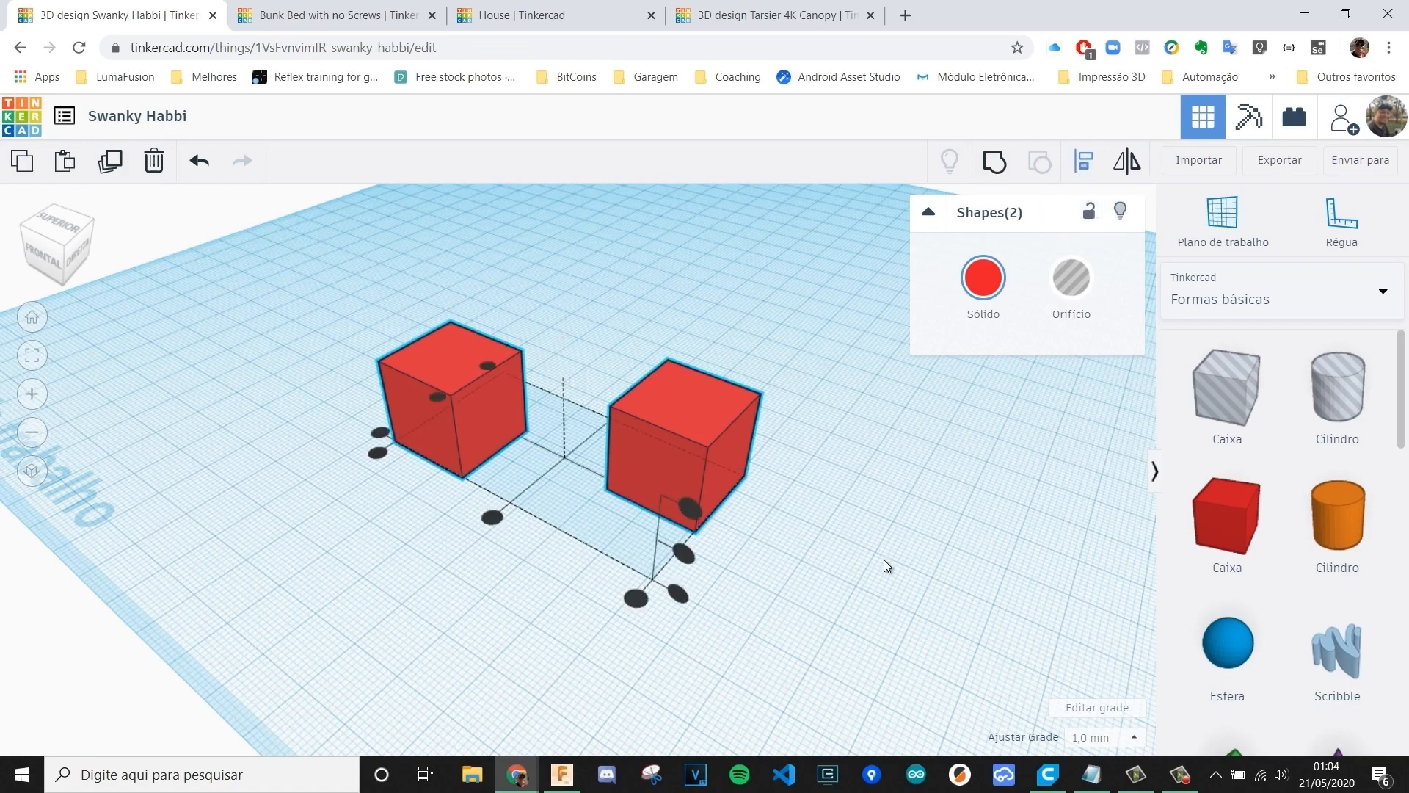
right_click_drag(465, 636, 444, 507)
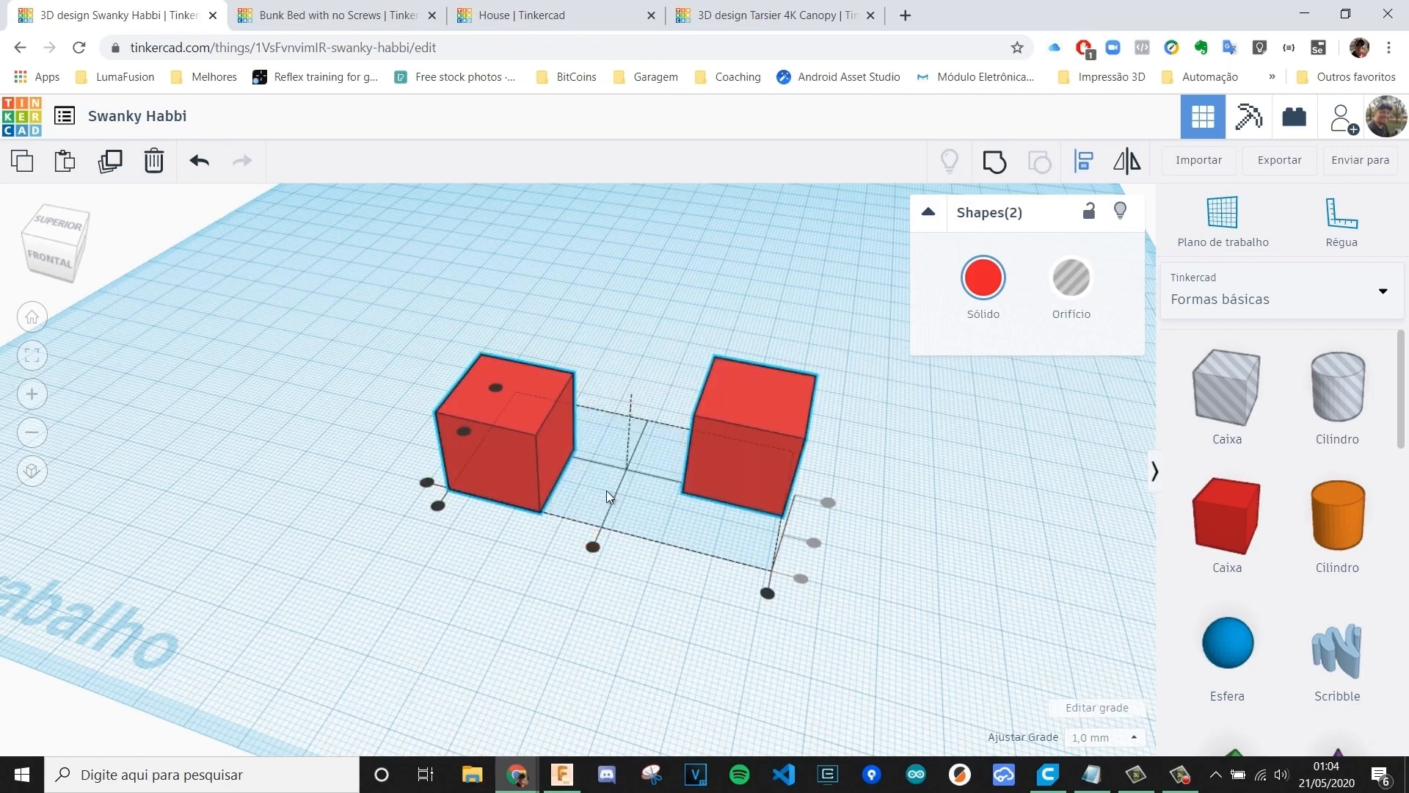
left_click(593, 547)
key("ctrl+z")
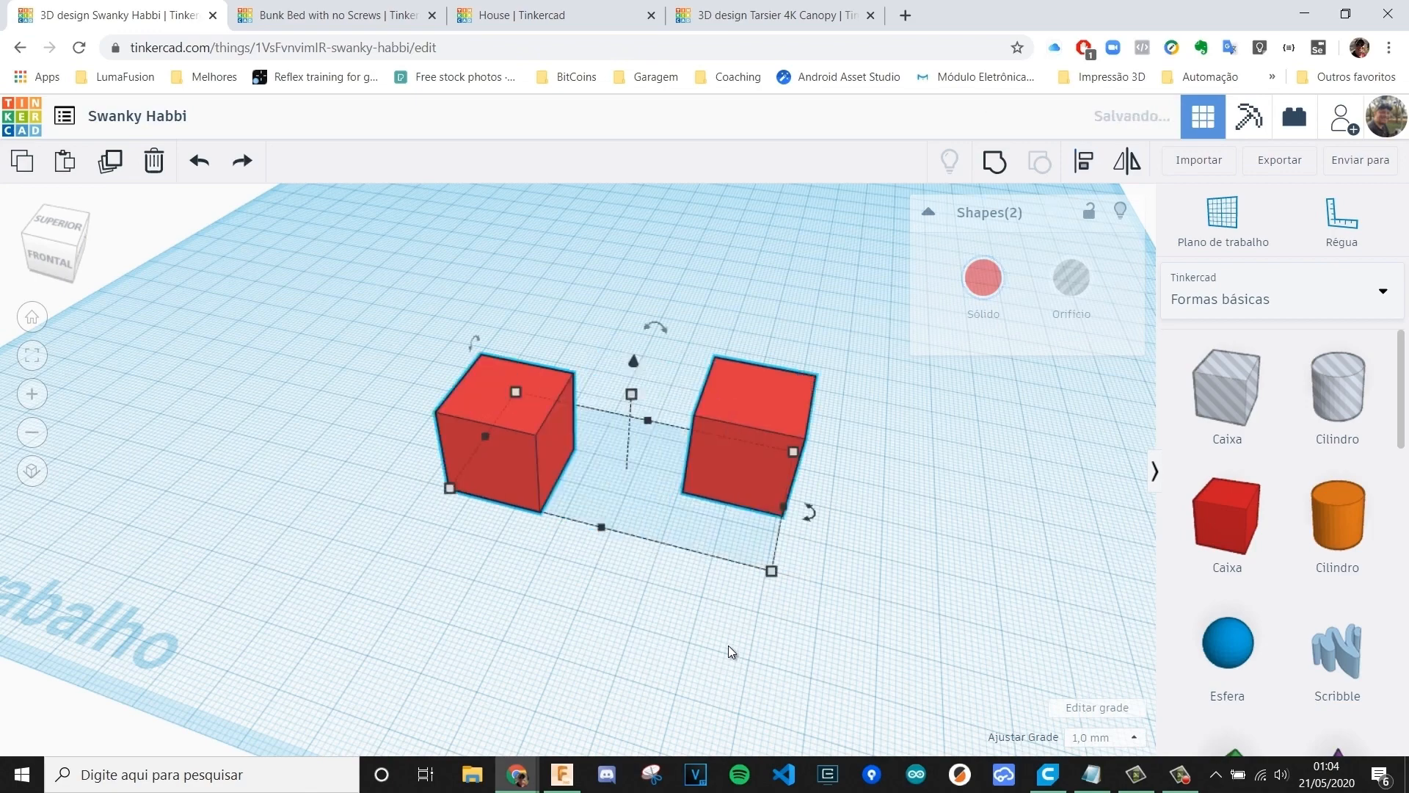
- Try aligning both boxes to the right edge of the selection and undo that alignment
key("l")
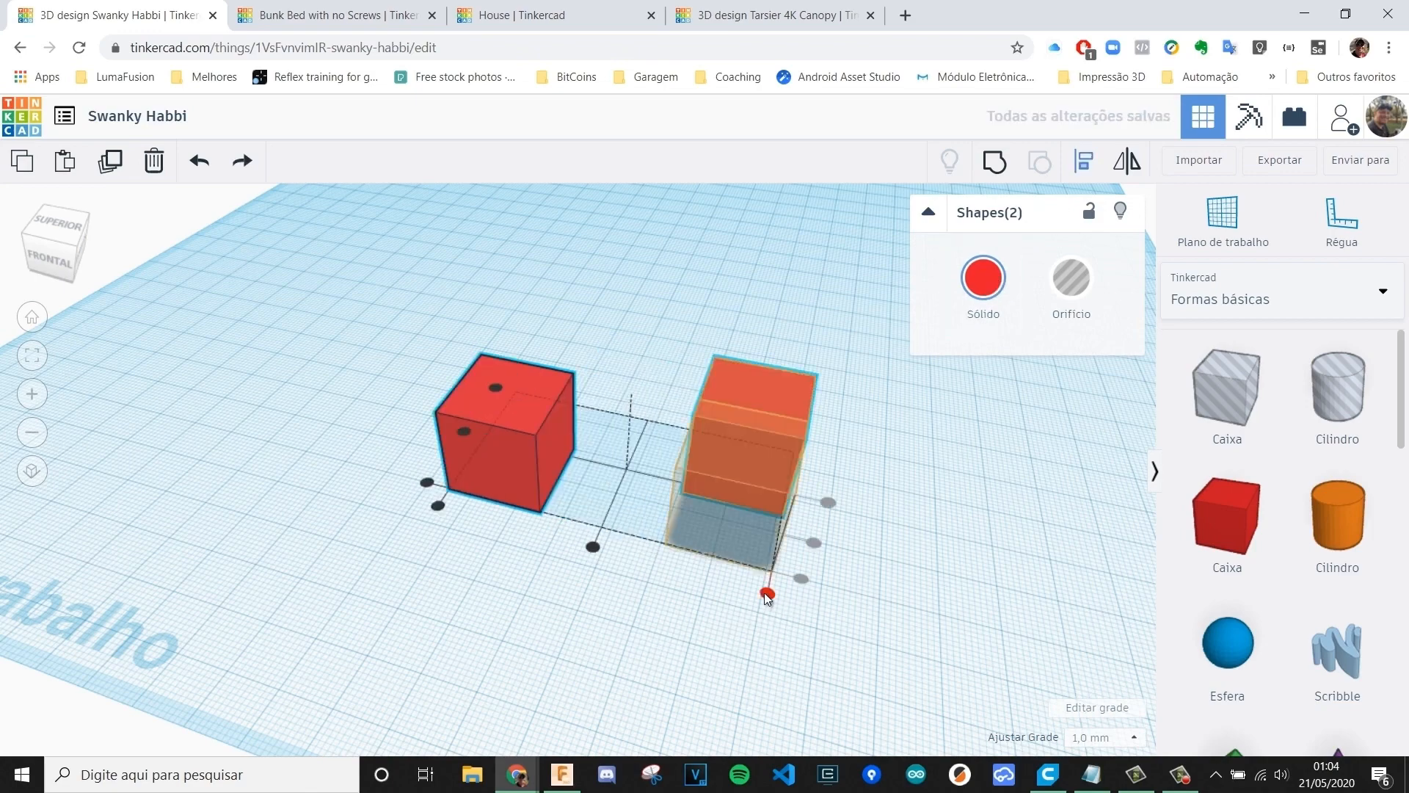
left_click(767, 593)
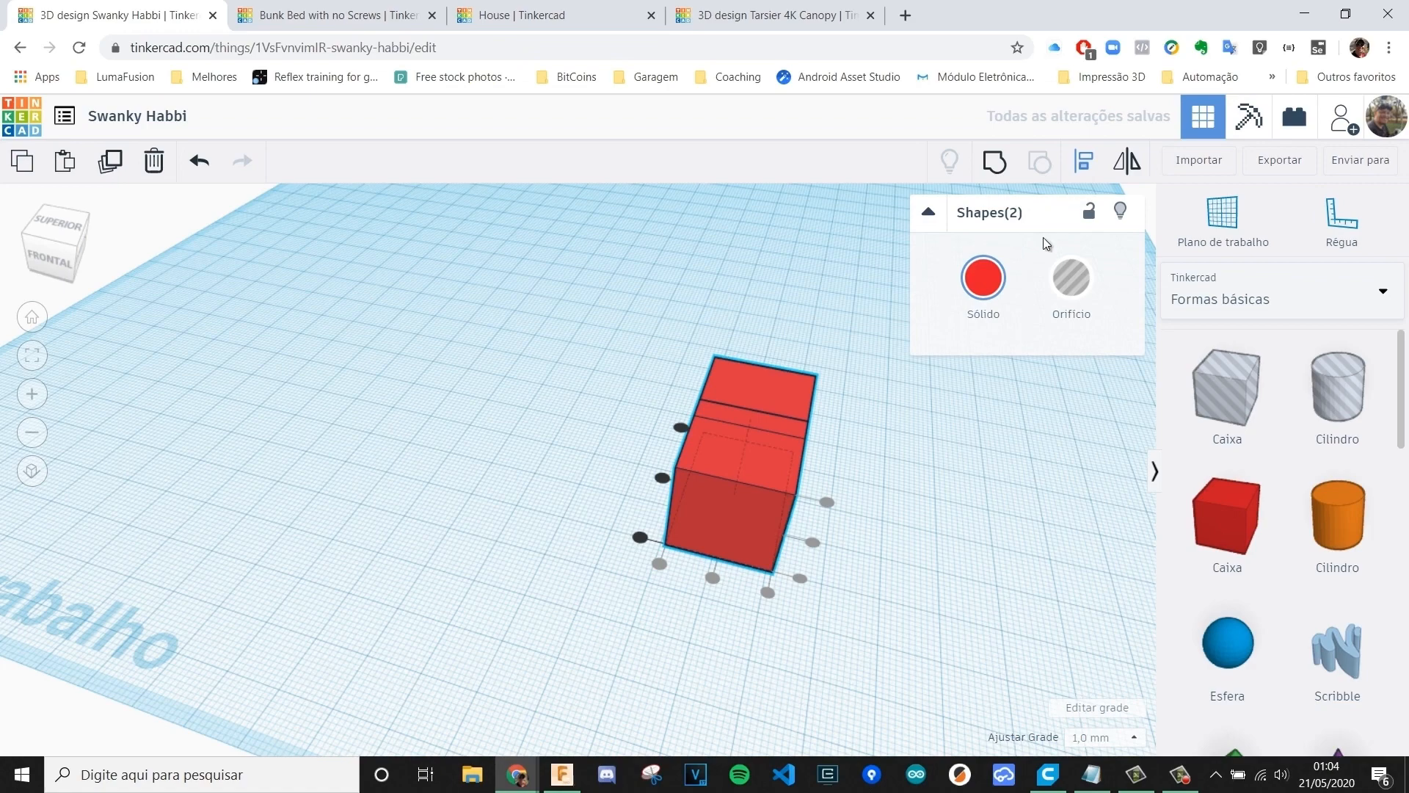
key("ctrl+z")
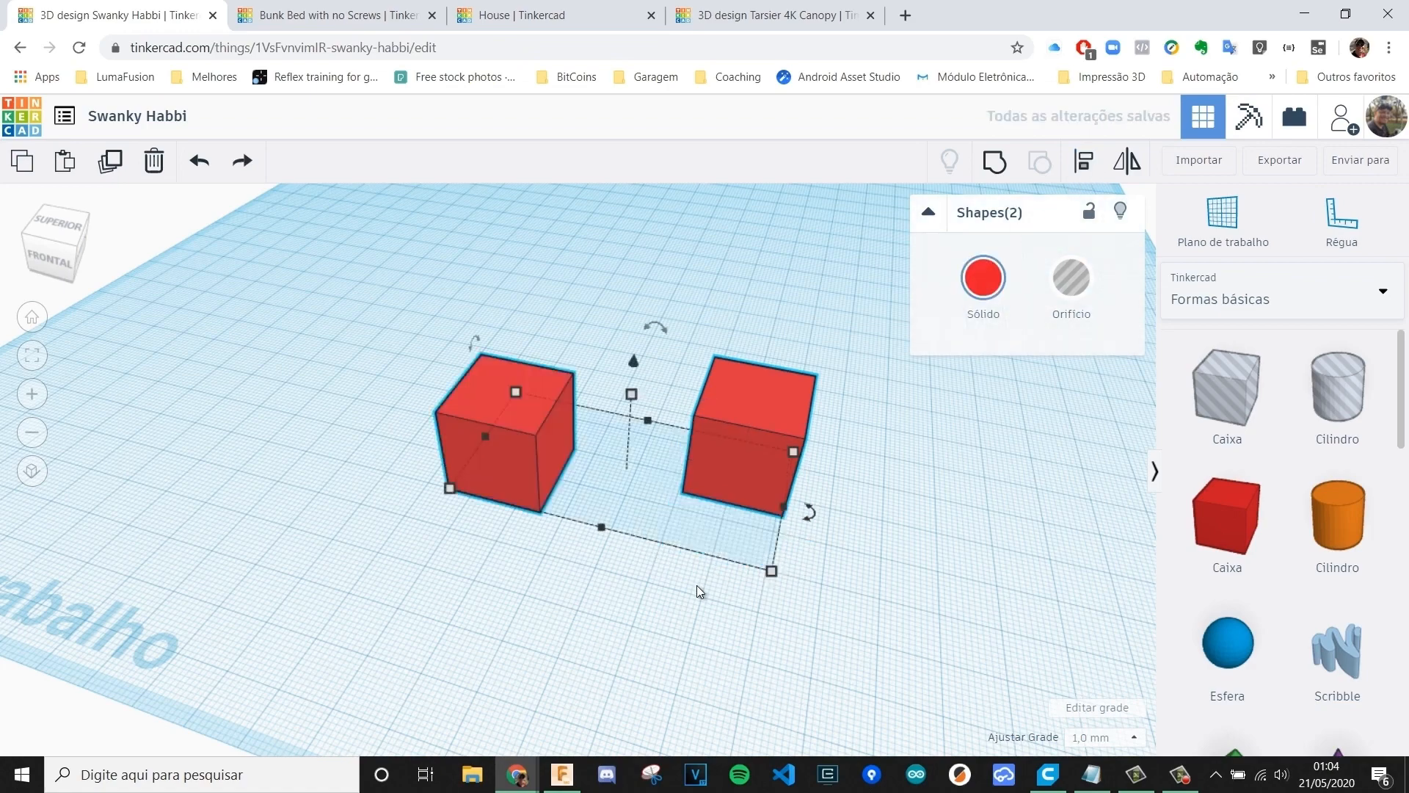
- Lift the second box so that it floats above the work plane
left_click(697, 584)
middle_click_drag(669, 596, 696, 505)
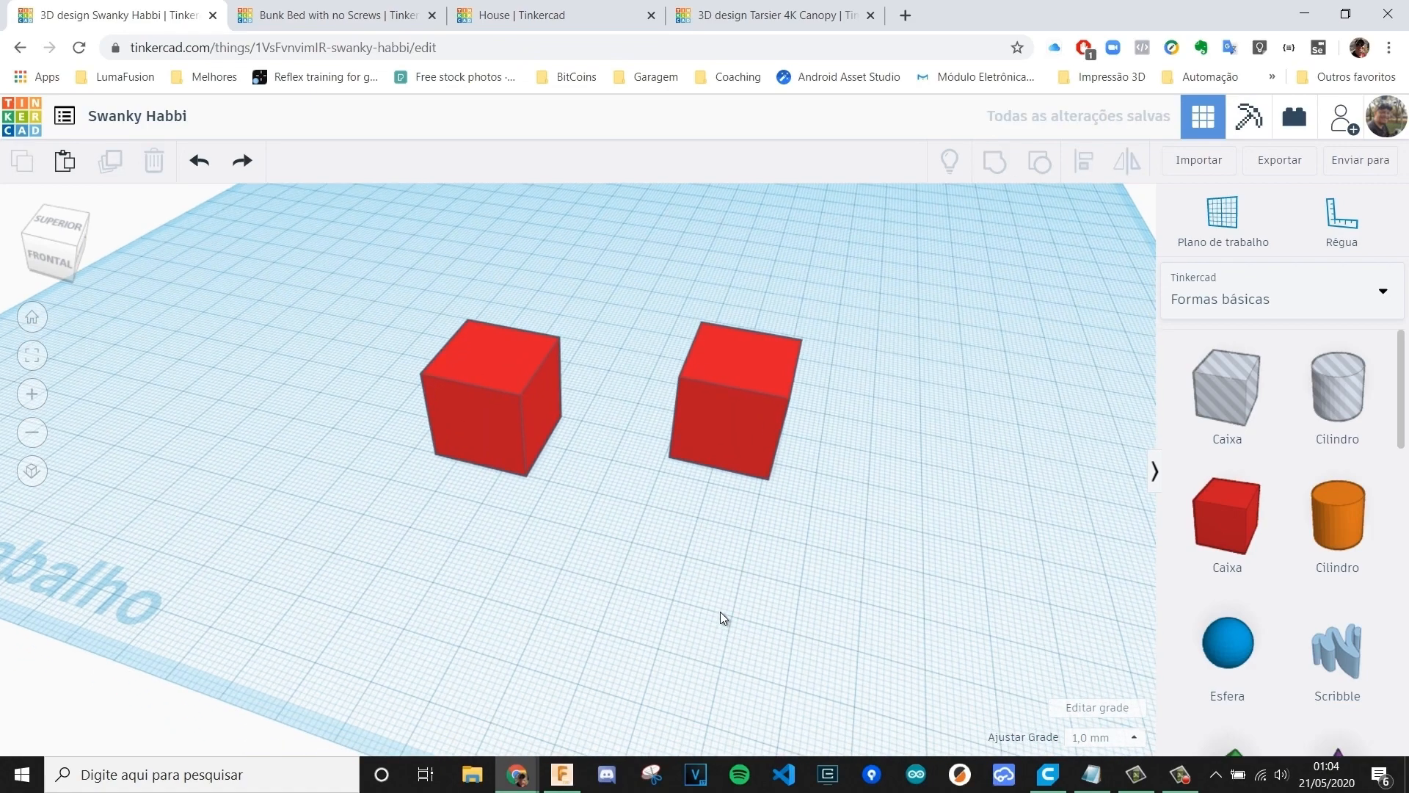
right_click_drag(720, 611, 728, 529)
left_click(738, 320)
left_click_drag(734, 226, 734, 188)
middle_click_drag(701, 389, 689, 508)
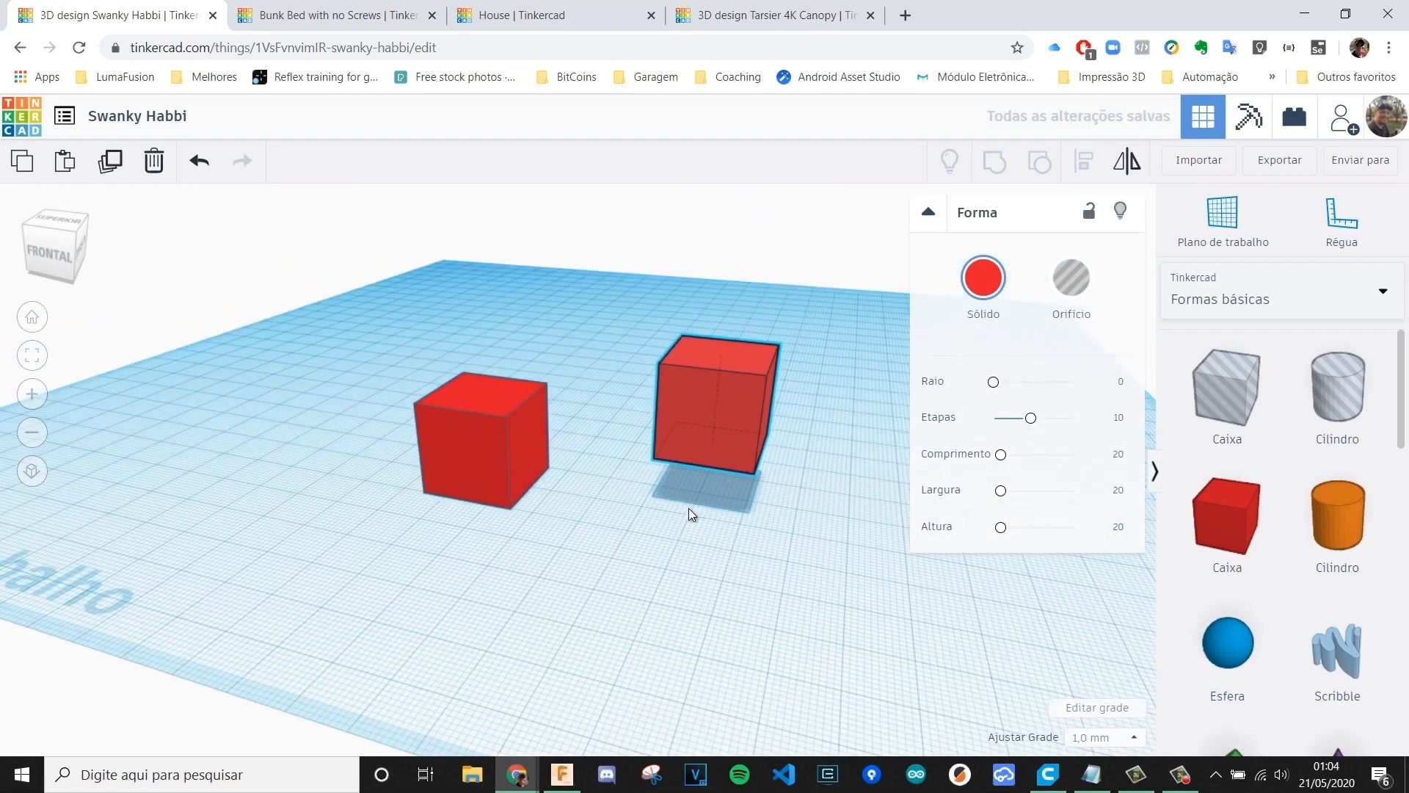
- Select both boxes, try aligning them on their shared vertical centre, and undo the alignment
left_click_drag(763, 560, 483, 423)
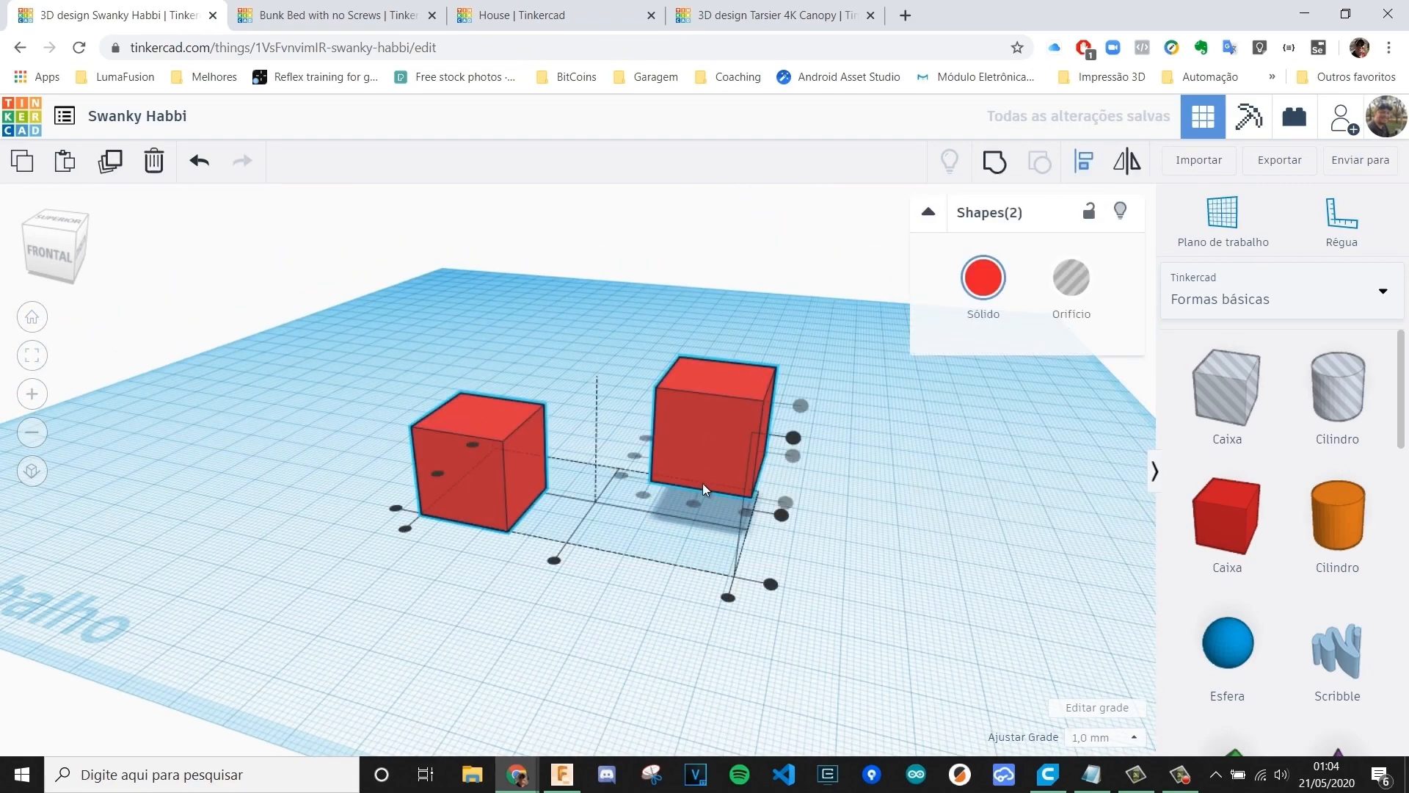
left_click(782, 511)
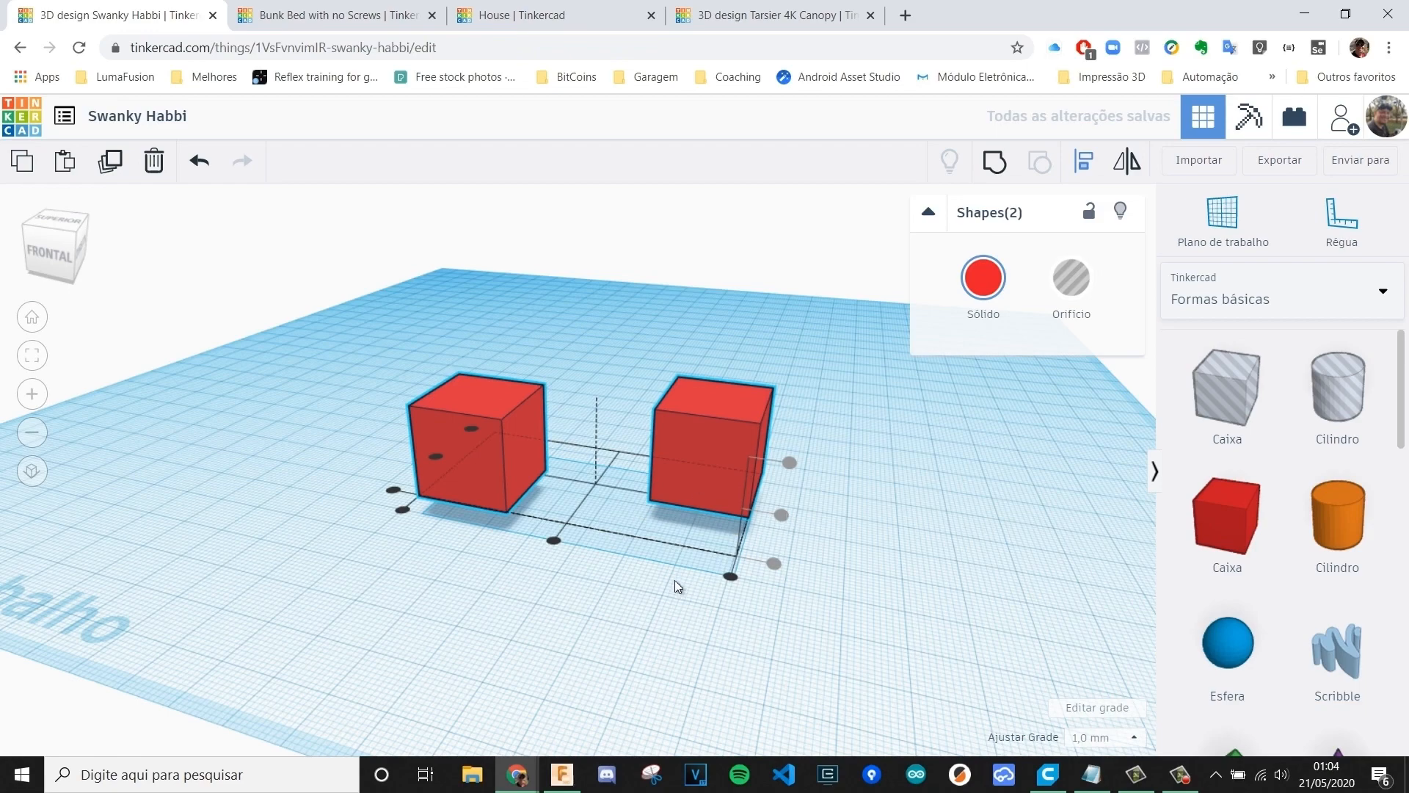
key("ctrl+z")
- Align both boxes to their lowest level on the work plane and to the left edge of the selection
left_click(1085, 162)
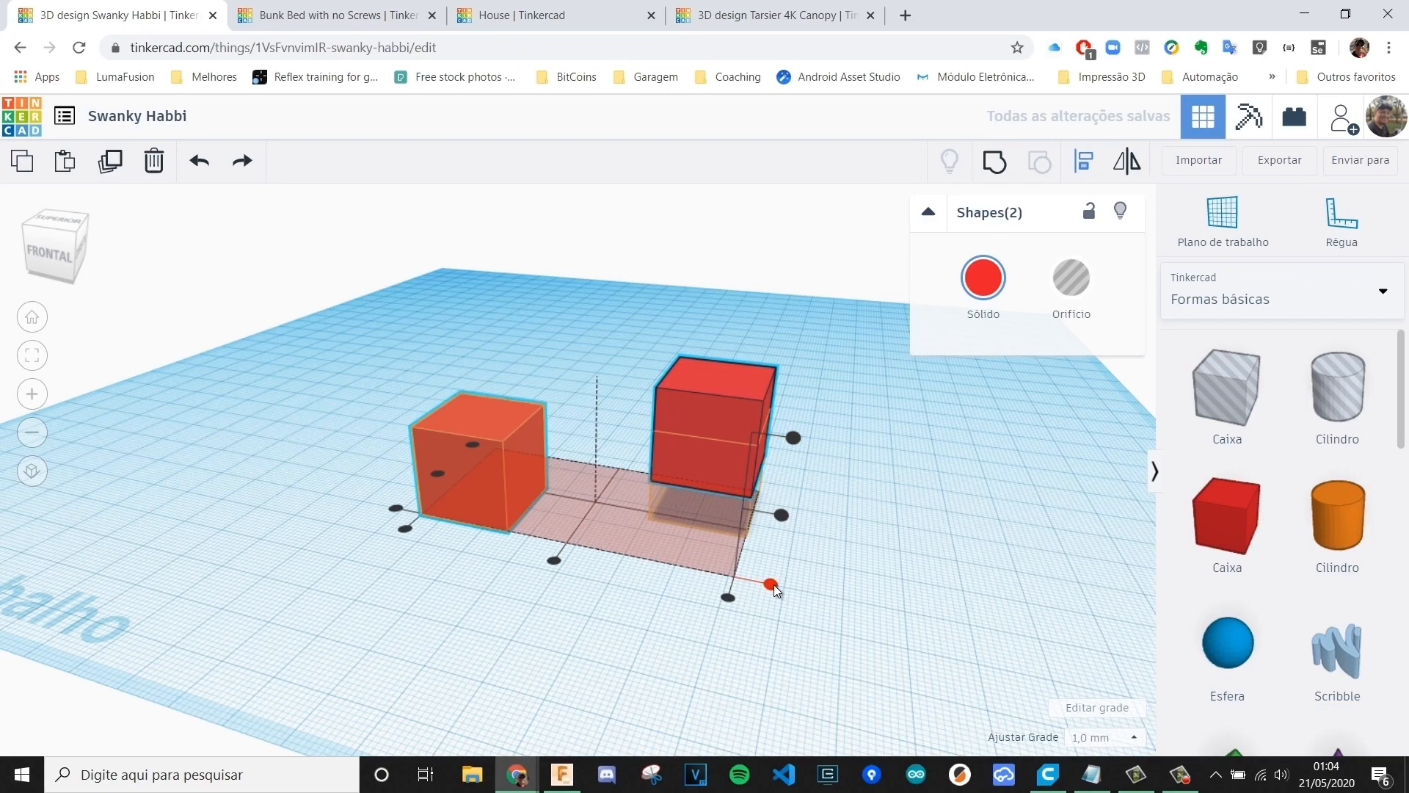
left_click(772, 585)
right_click_drag(418, 531, 798, 518)
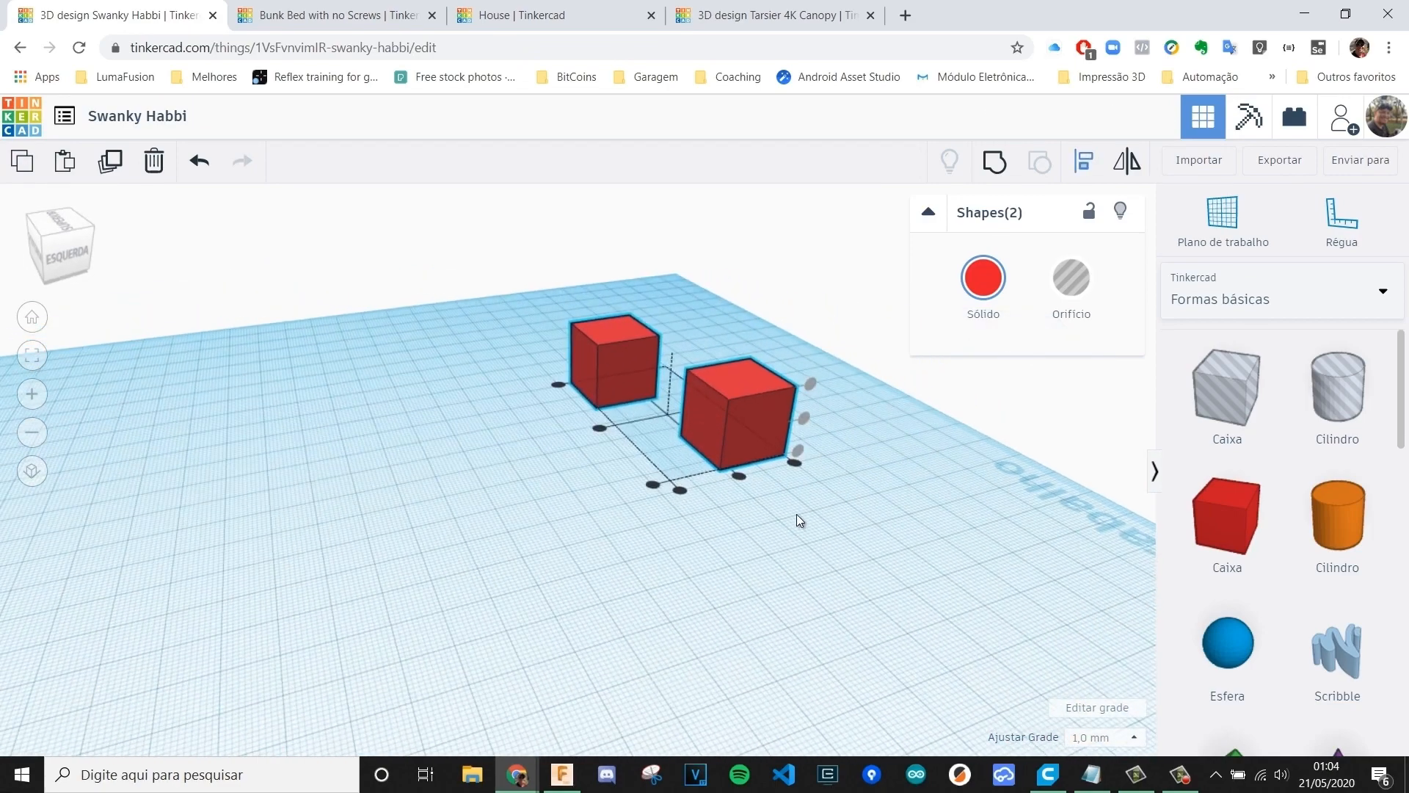
left_click(647, 483)
- Place an orange cylinder beside the red box and set its length and width to 8 mm each
right_click_drag(707, 606, 420, 566)
left_click_drag(1337, 518, 727, 544)
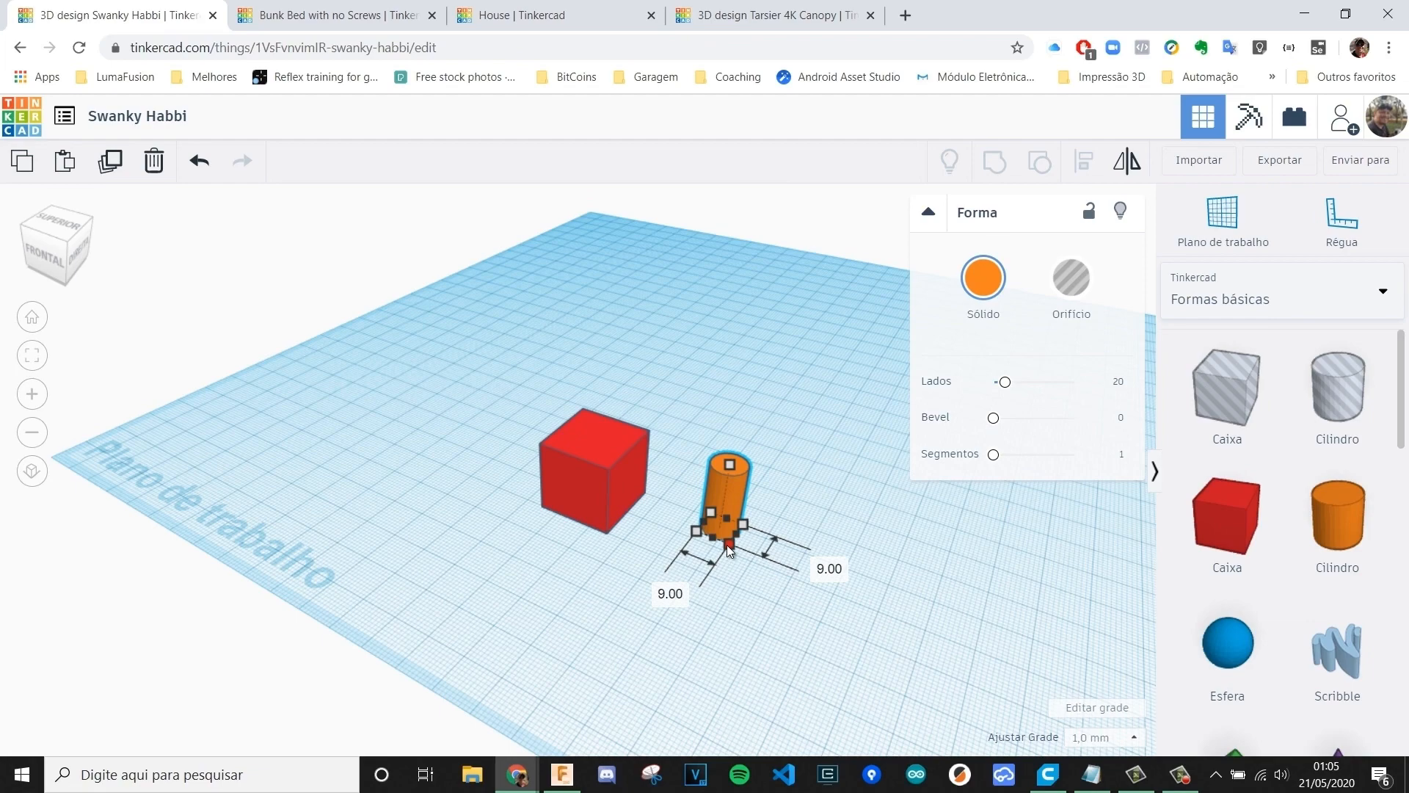
key("Tab")
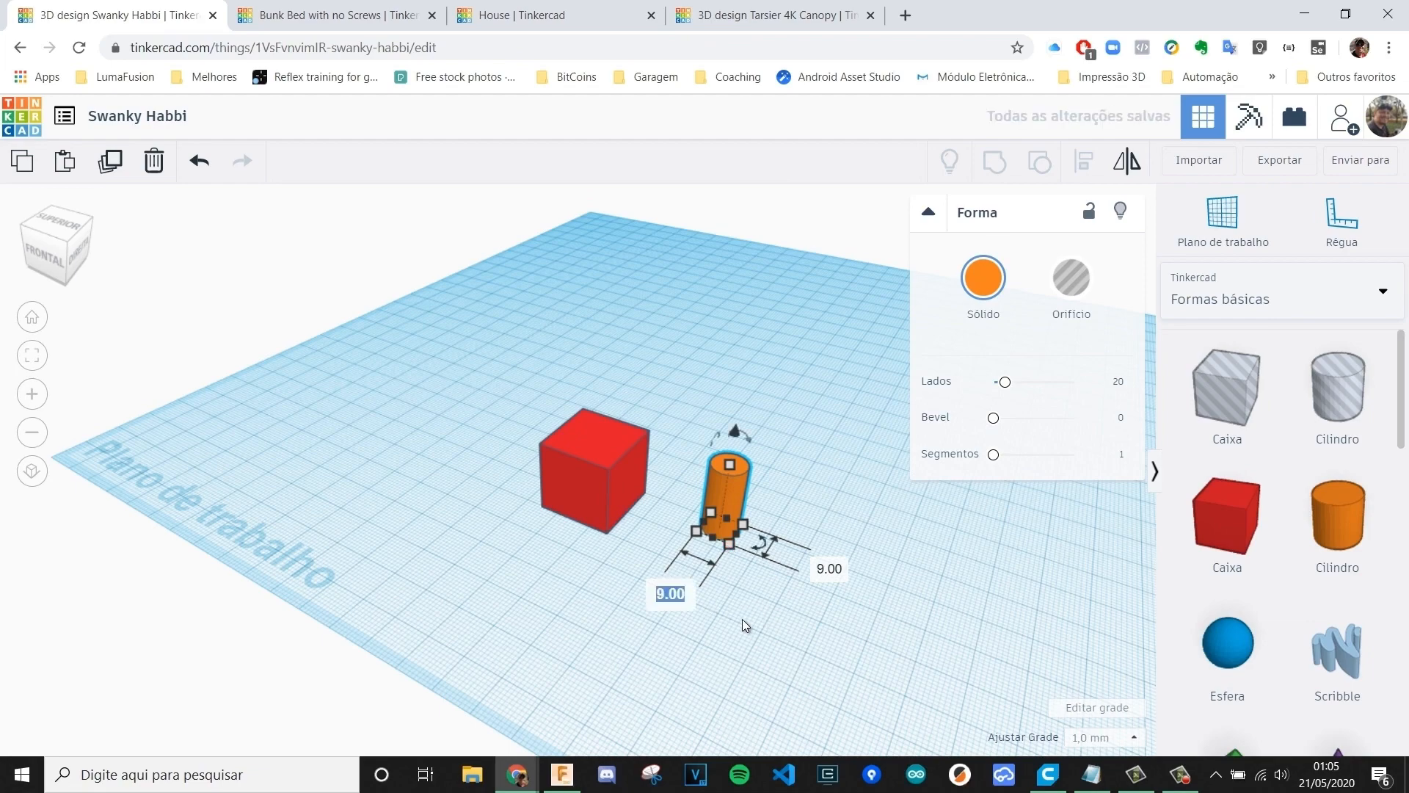
type("8")
key("Tab")
type("8")
key("Return")
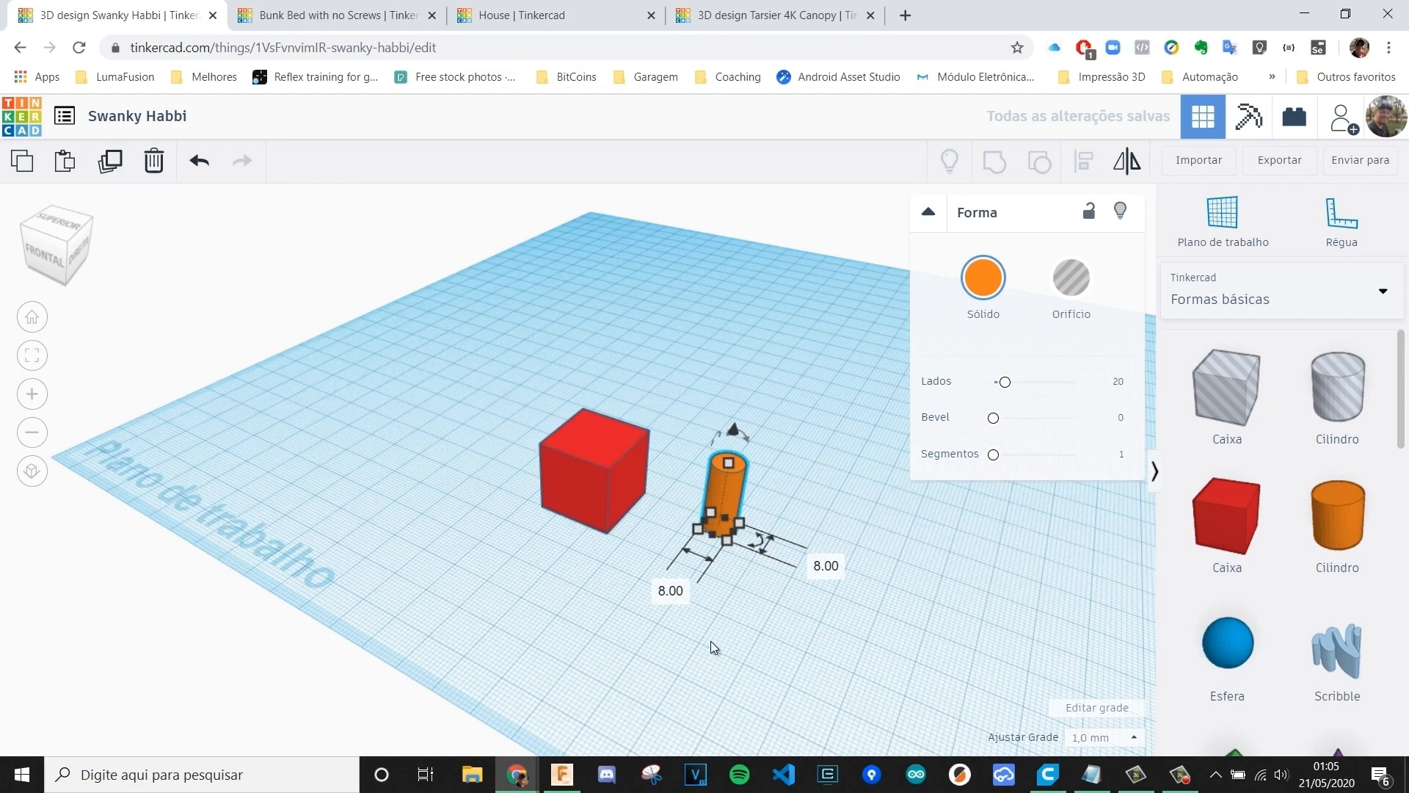
left_click(752, 593)
left_click(729, 491)
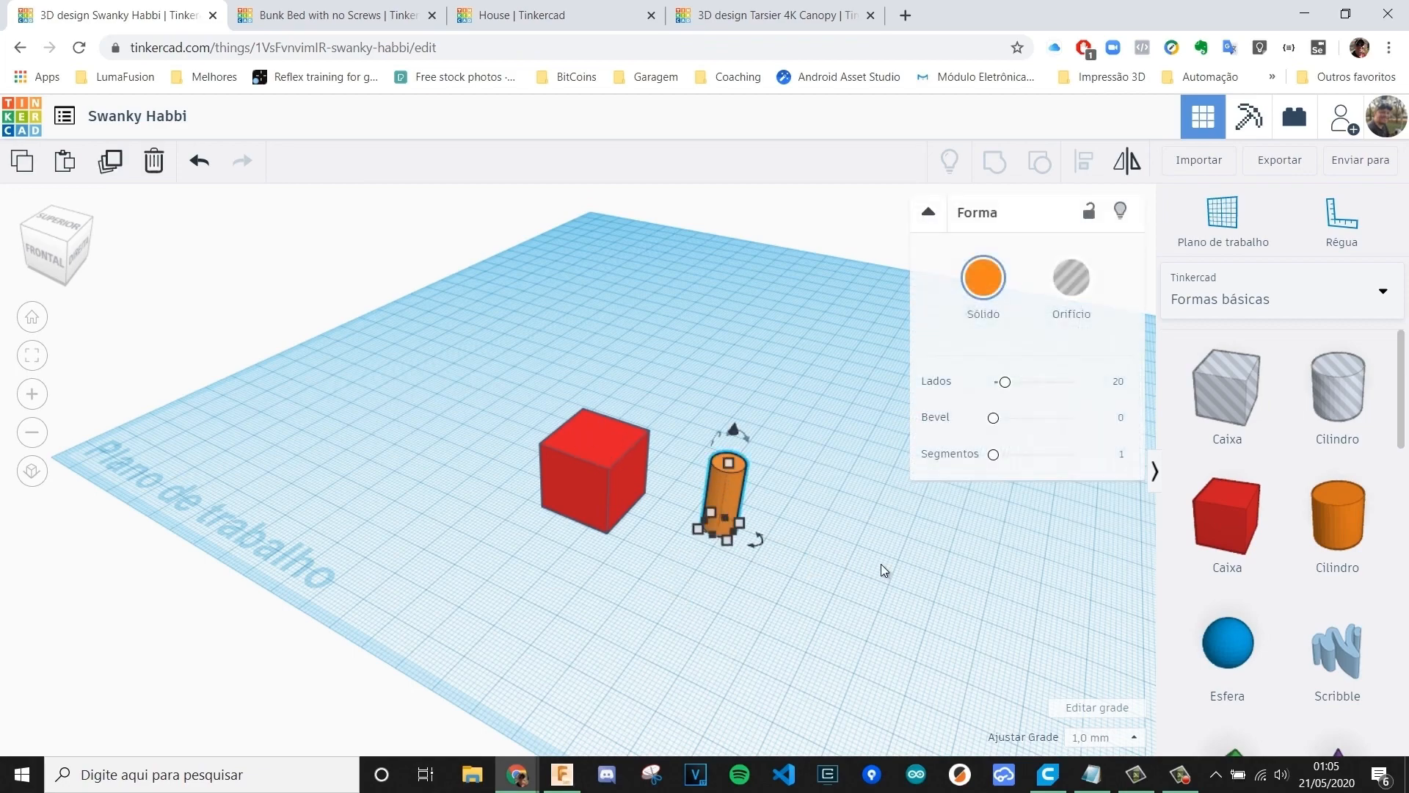
left_click(882, 565)
left_click(730, 478)
left_click(922, 596)
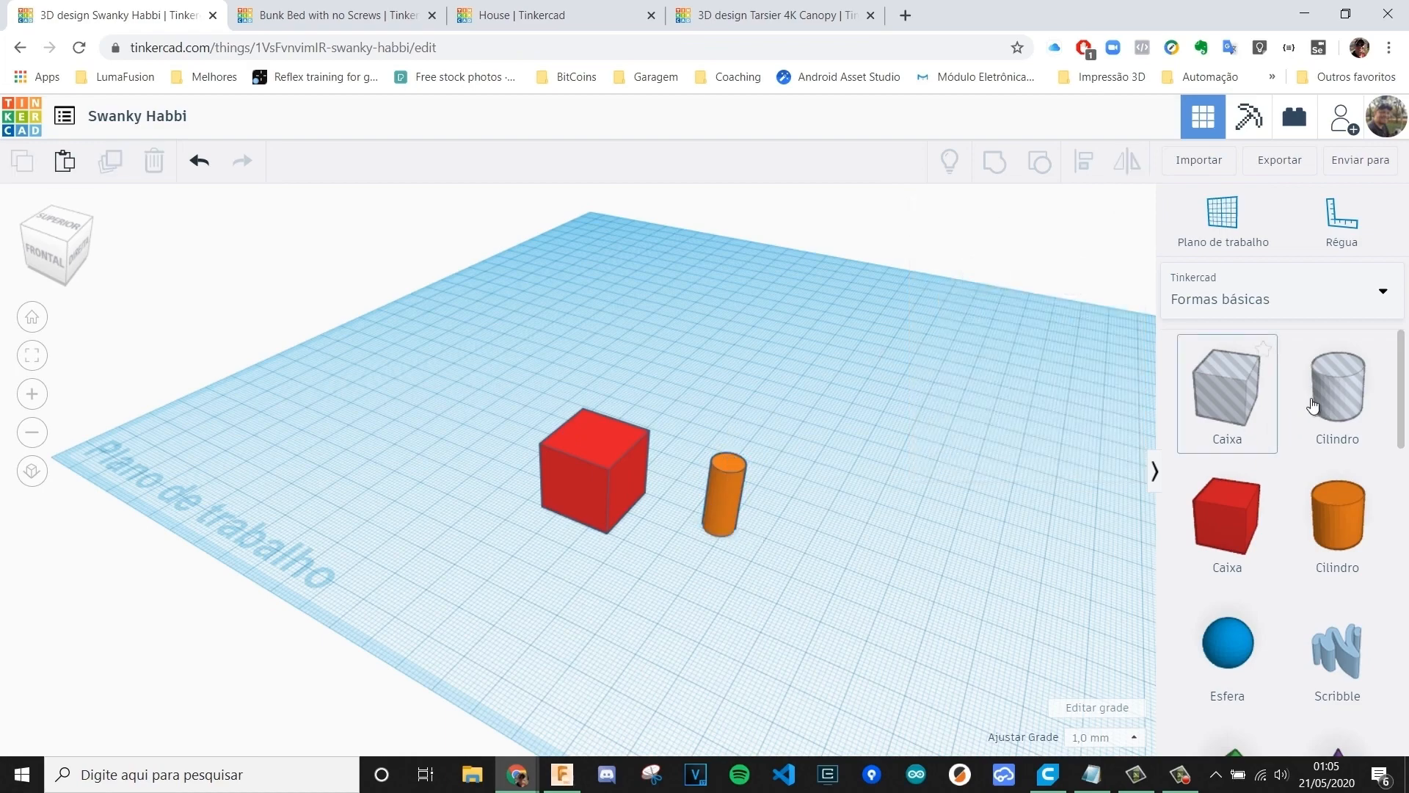
- Place a hole cylinder next to the small orange cylinder, compare the two shapes, and delete the hole cylinder
left_click(856, 551)
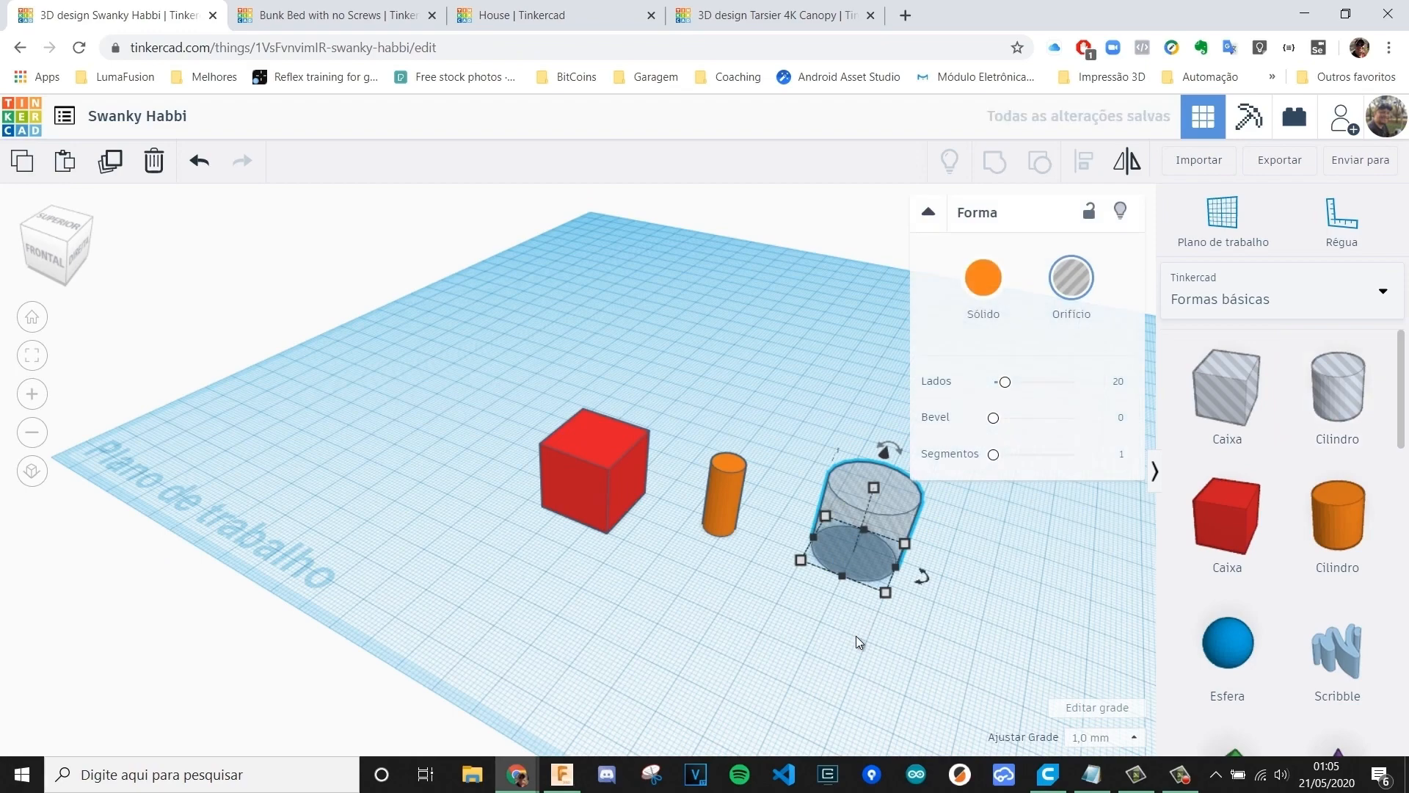
left_click(866, 625)
left_click(869, 527)
left_click(739, 524)
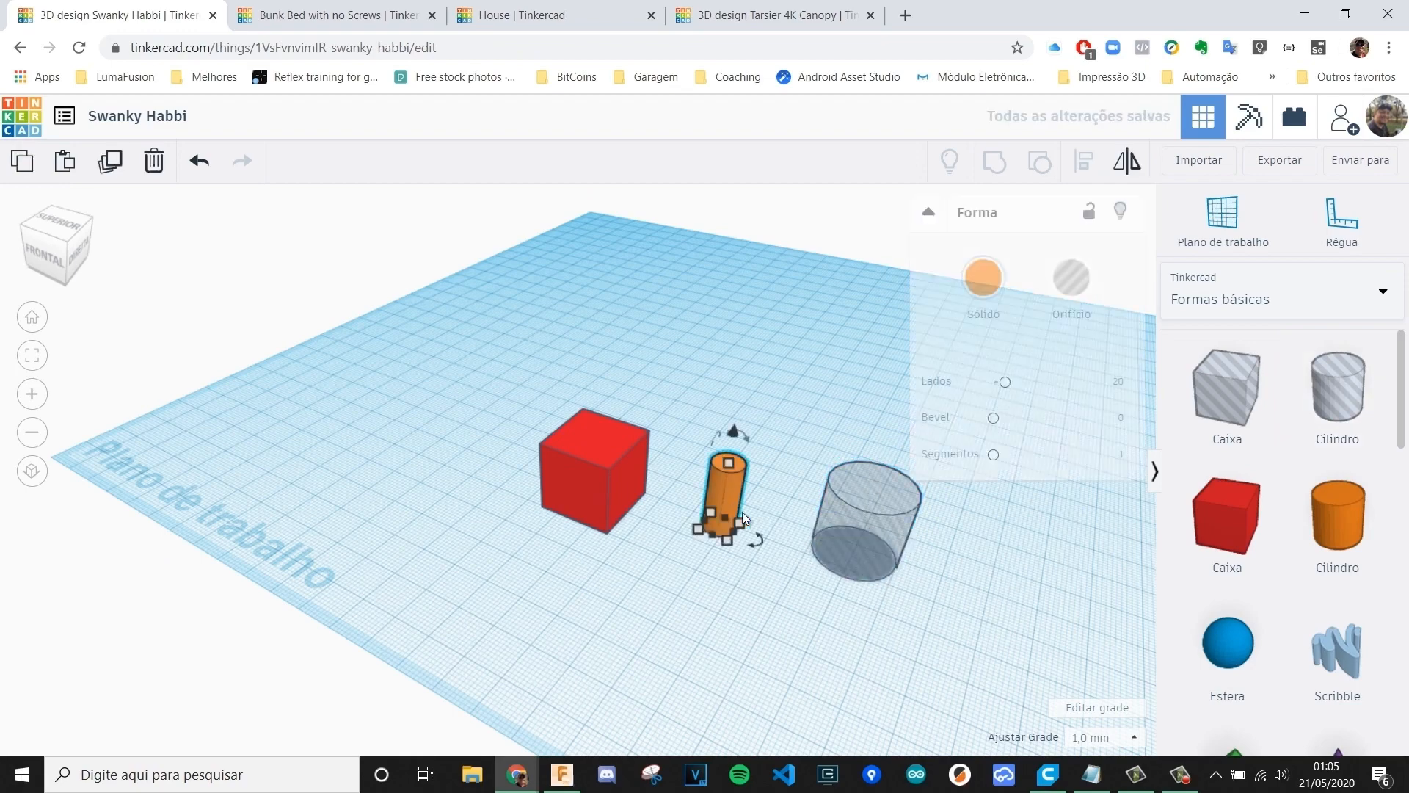
left_click(986, 596)
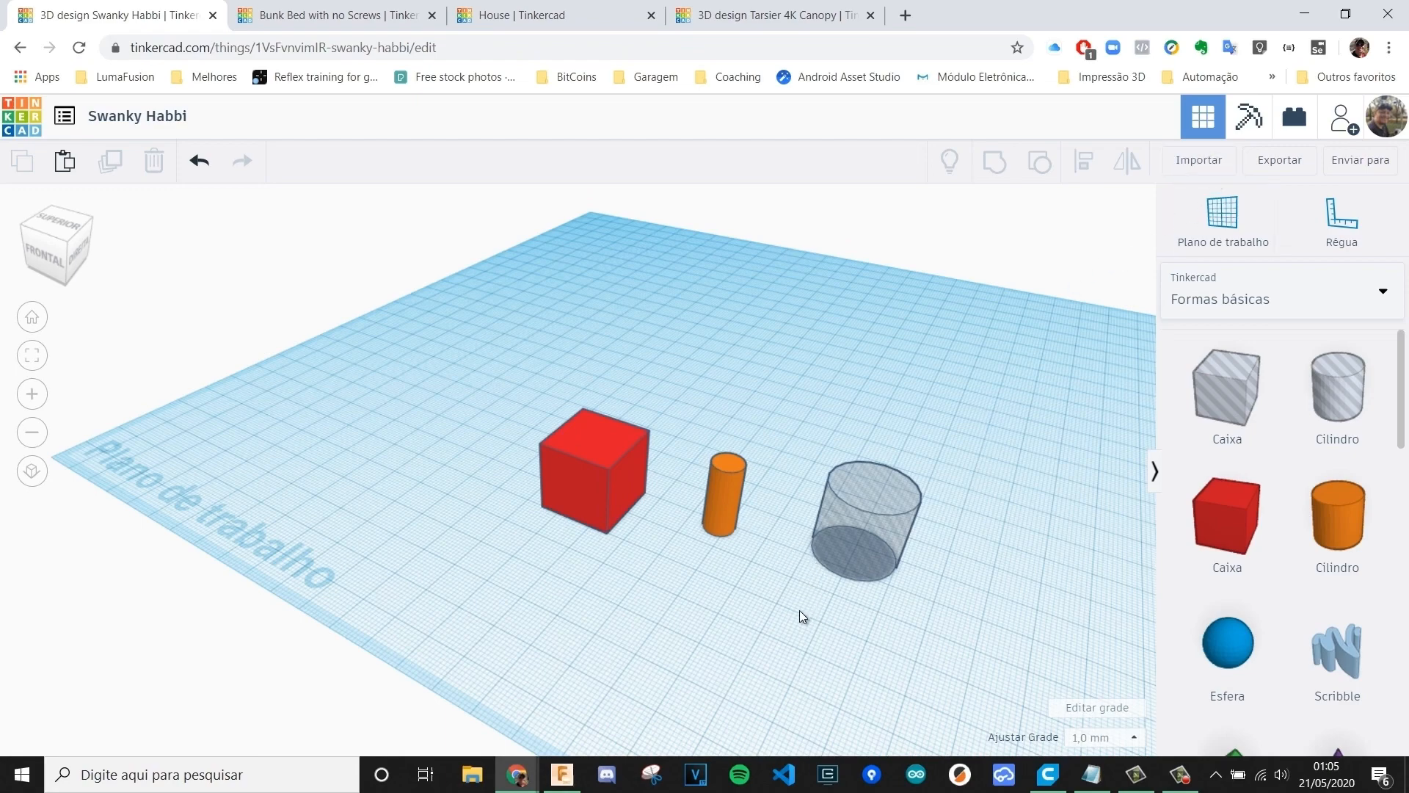
left_click(883, 537)
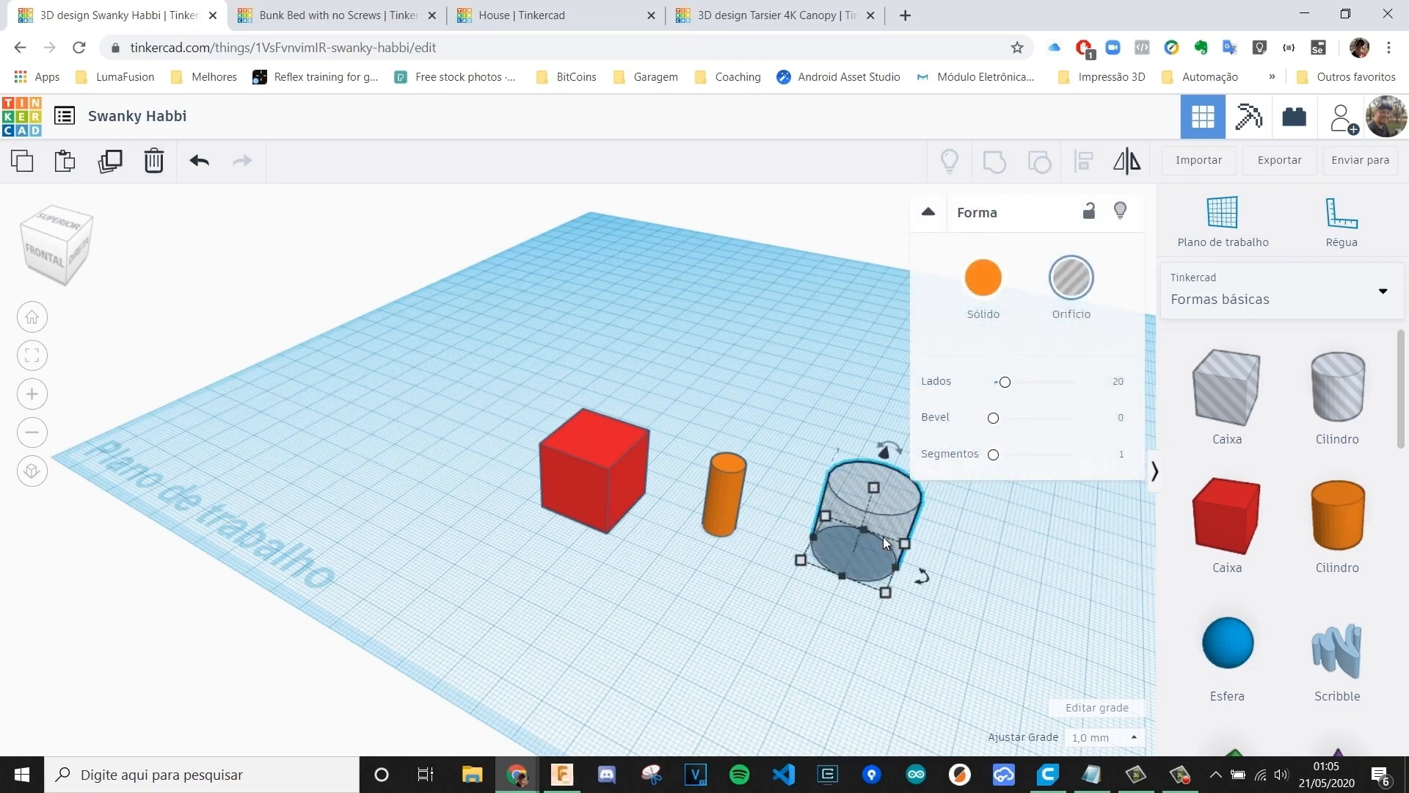
key("Delete")
- Turn the small orange cylinder into a hole, back into a solid, and into a hole again
left_click(731, 508)
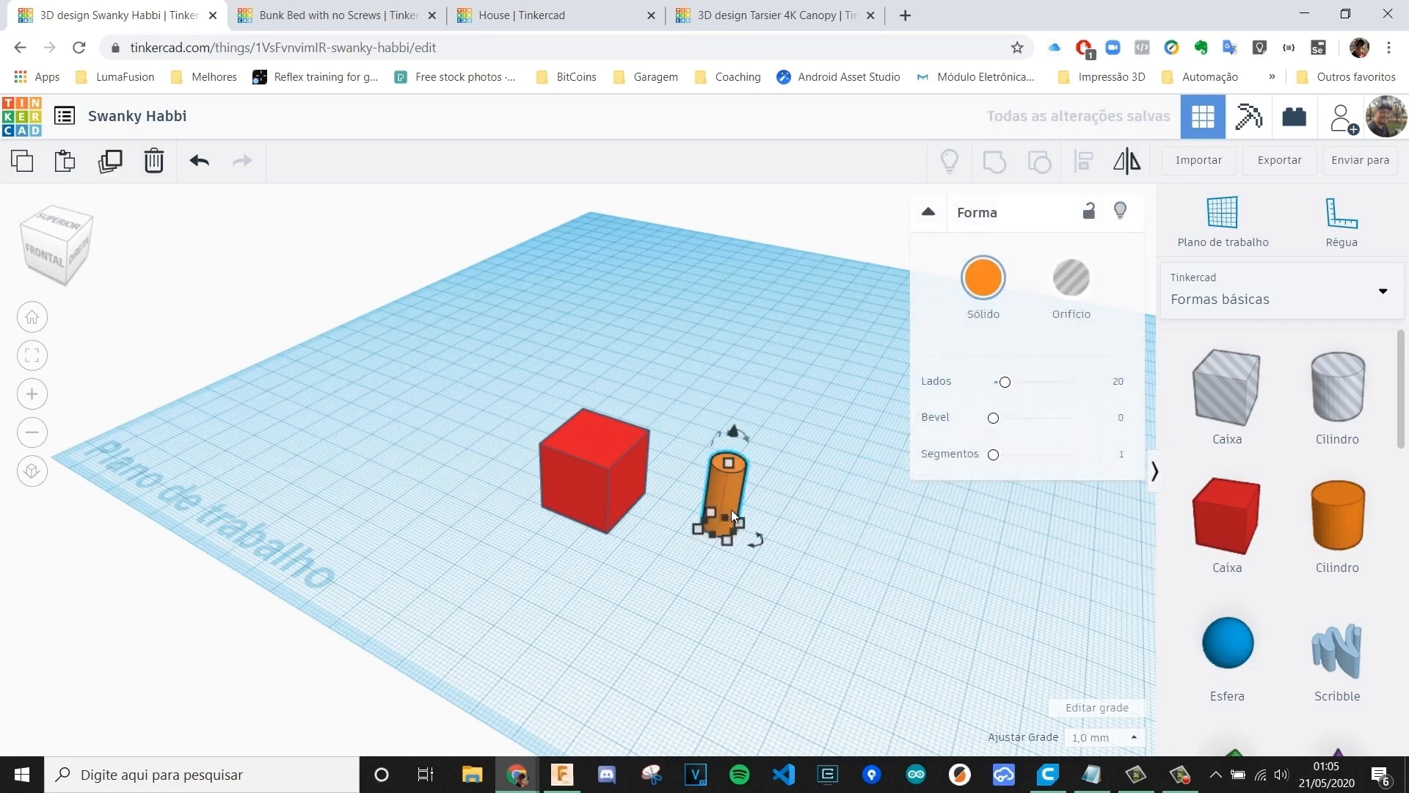
left_click(1077, 297)
left_click(984, 279)
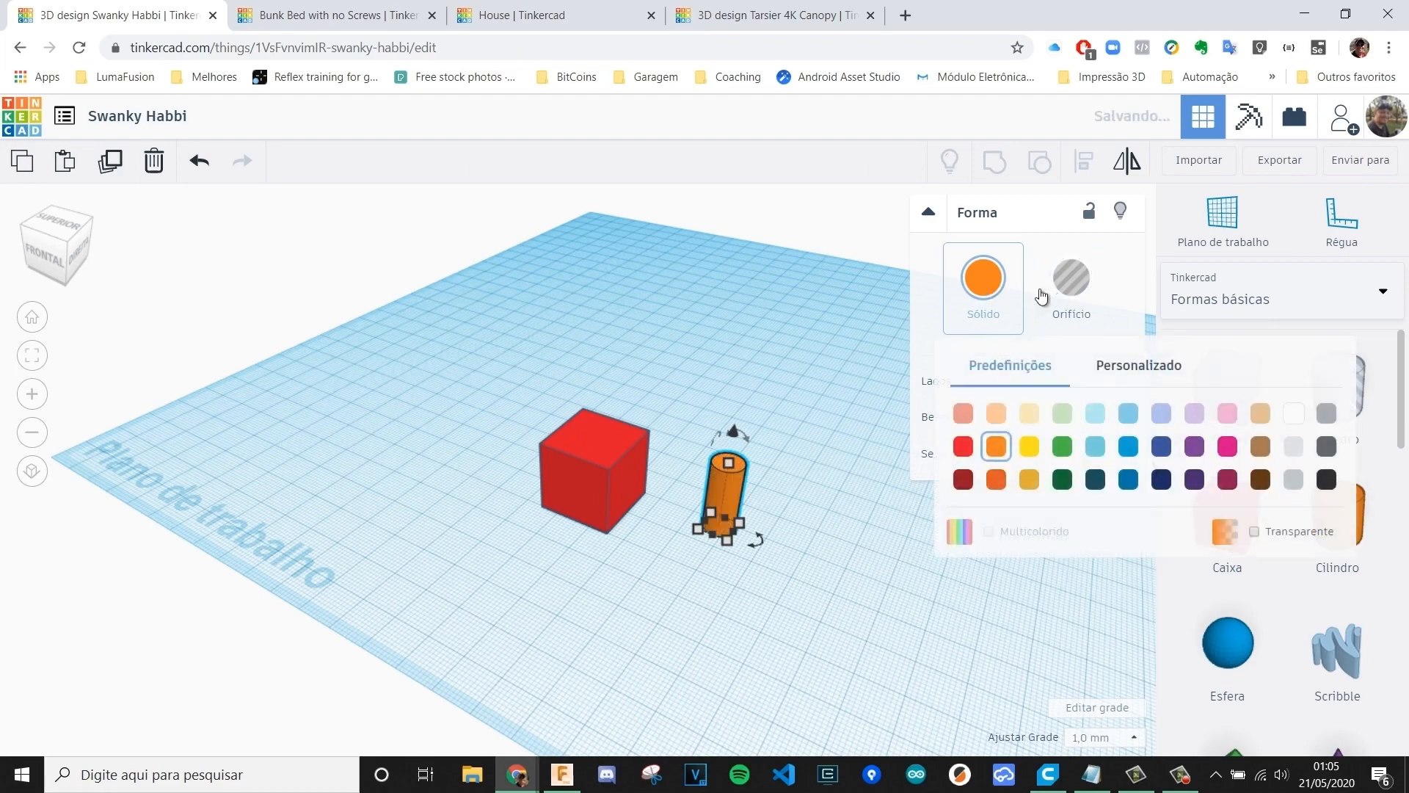
left_click(1072, 283)
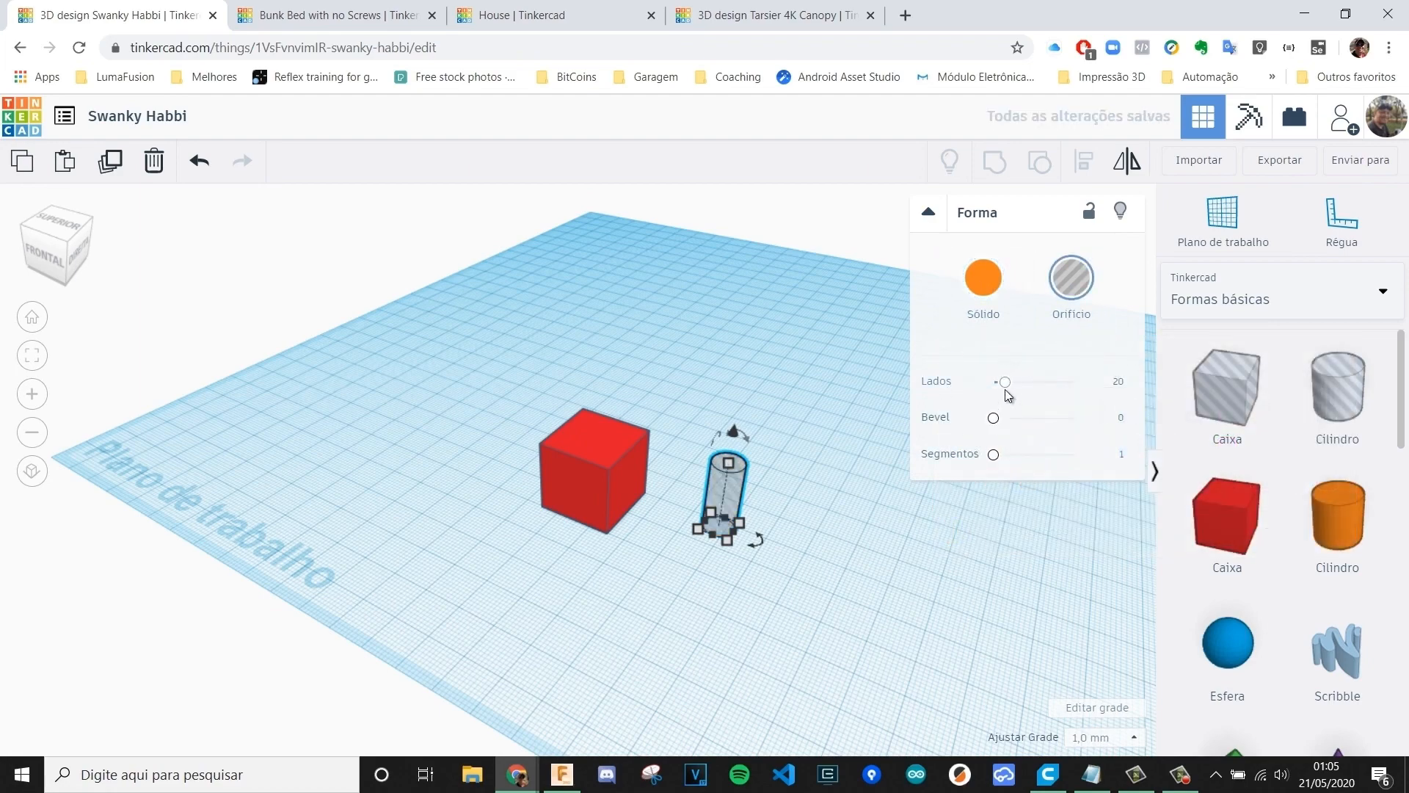
- Set the hole cylinder's number of sides to 64
left_click_drag(1005, 383, 1094, 392)
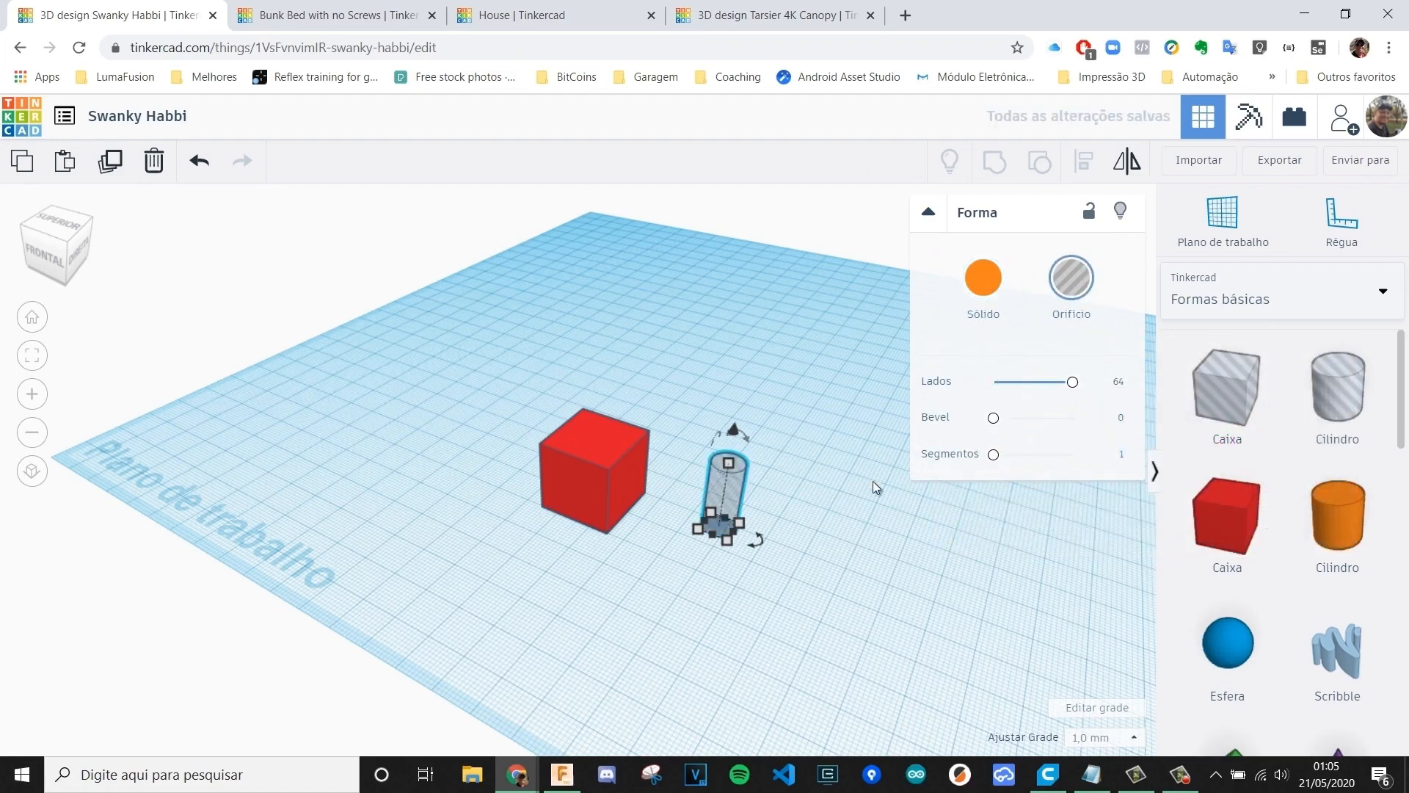
left_click(934, 518)
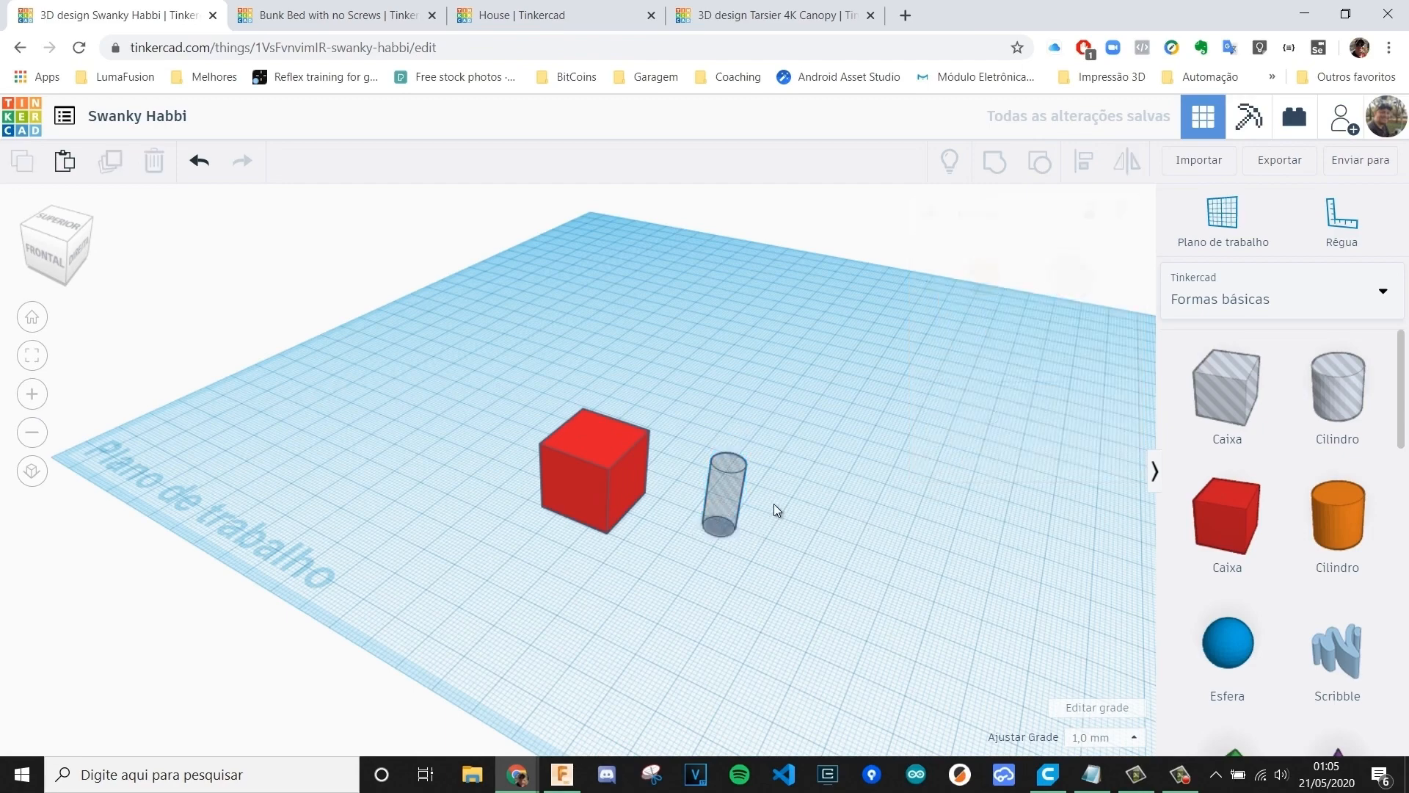
left_click(722, 504)
left_click(778, 596)
- Align the hole cylinder with the red box, centring the two shapes on each other along both horizontal axes
left_click(733, 492)
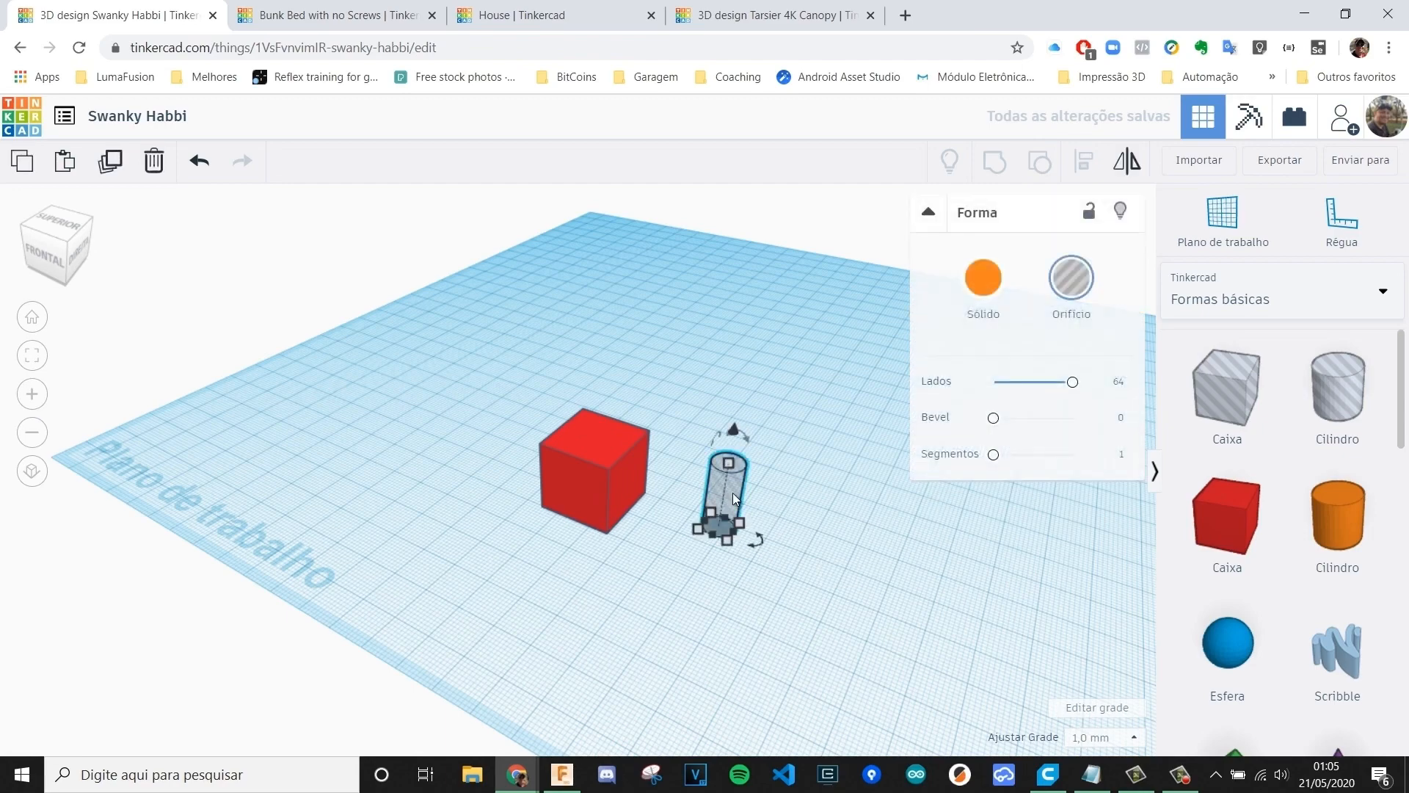
left_click(611, 481, "shift")
left_click(1082, 163)
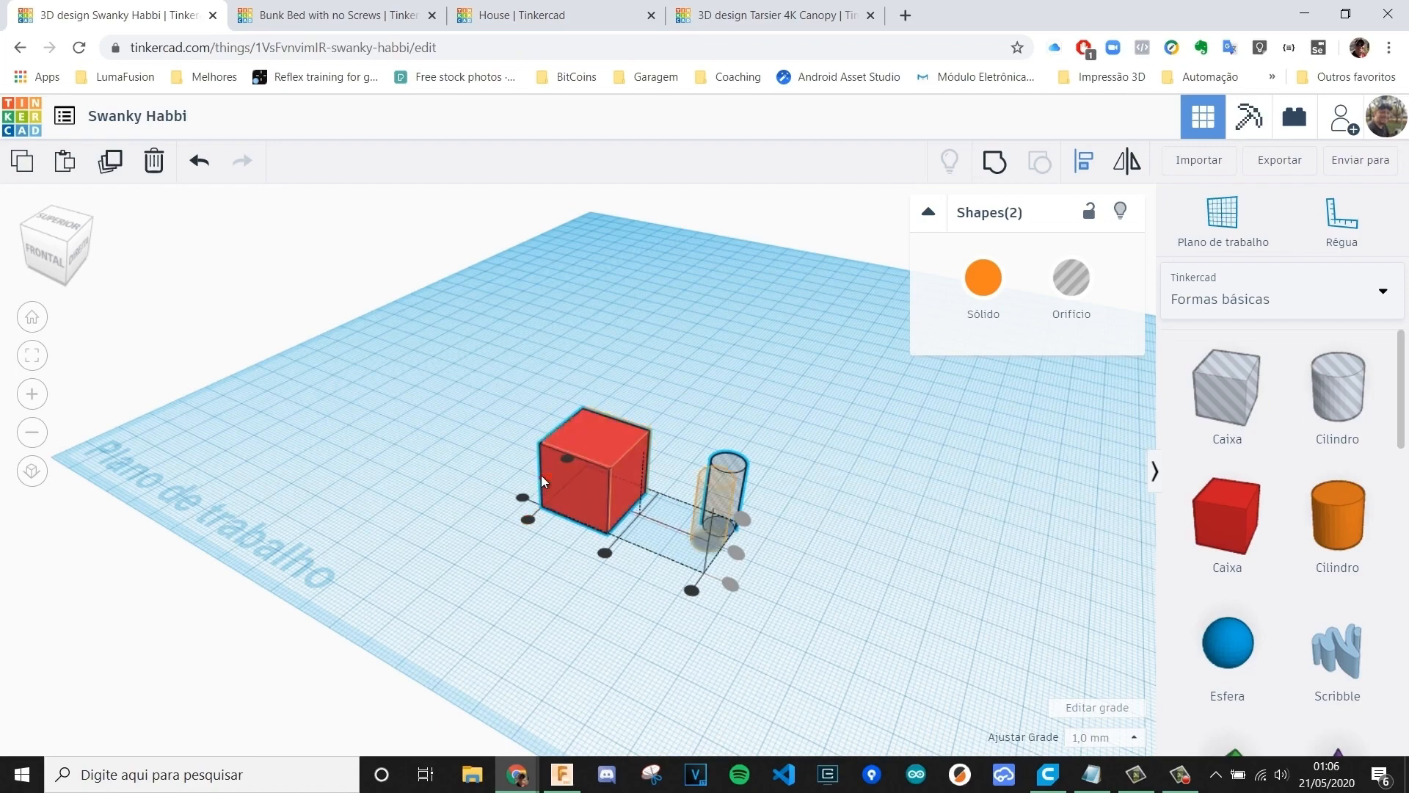
right_click_drag(549, 611, 671, 623)
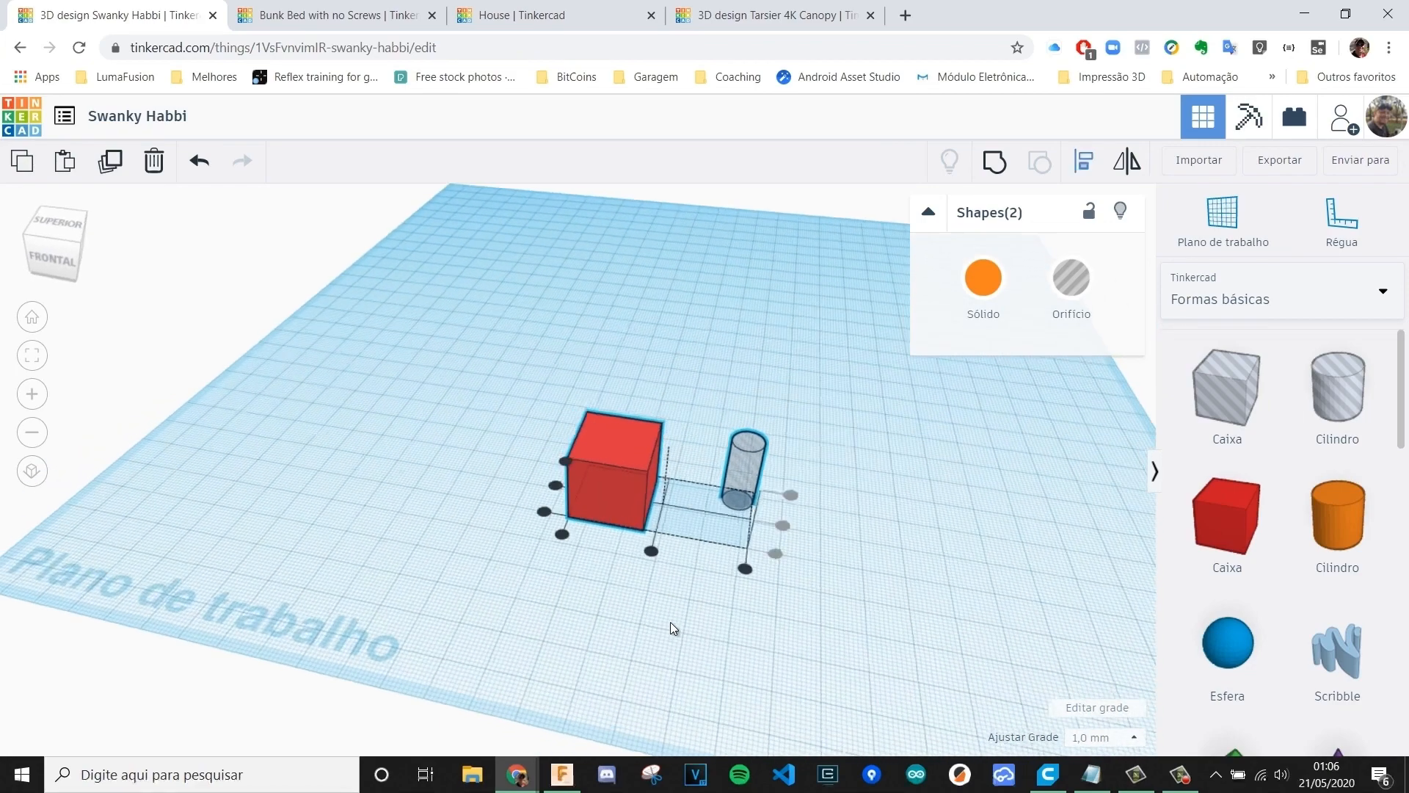
left_click(562, 489)
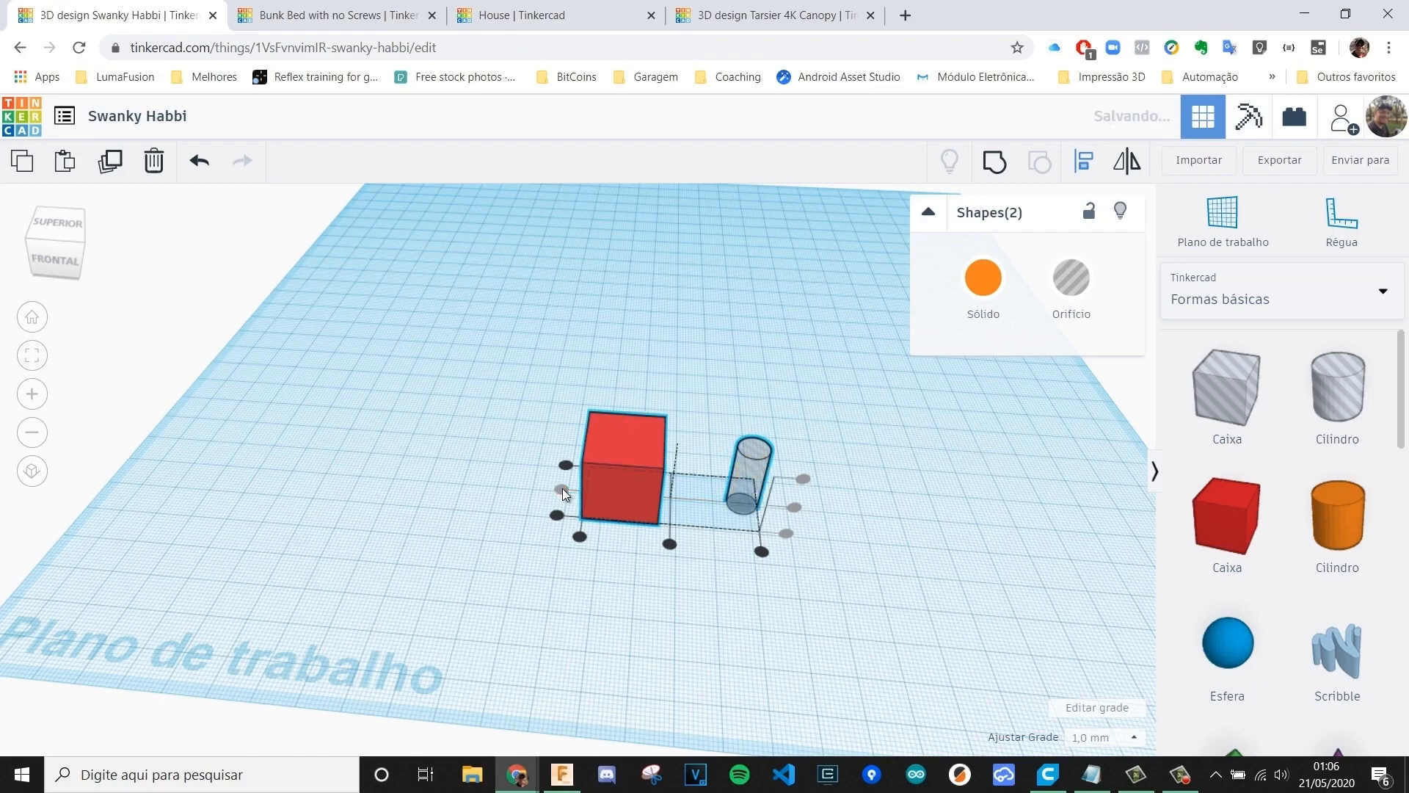
left_click(669, 545)
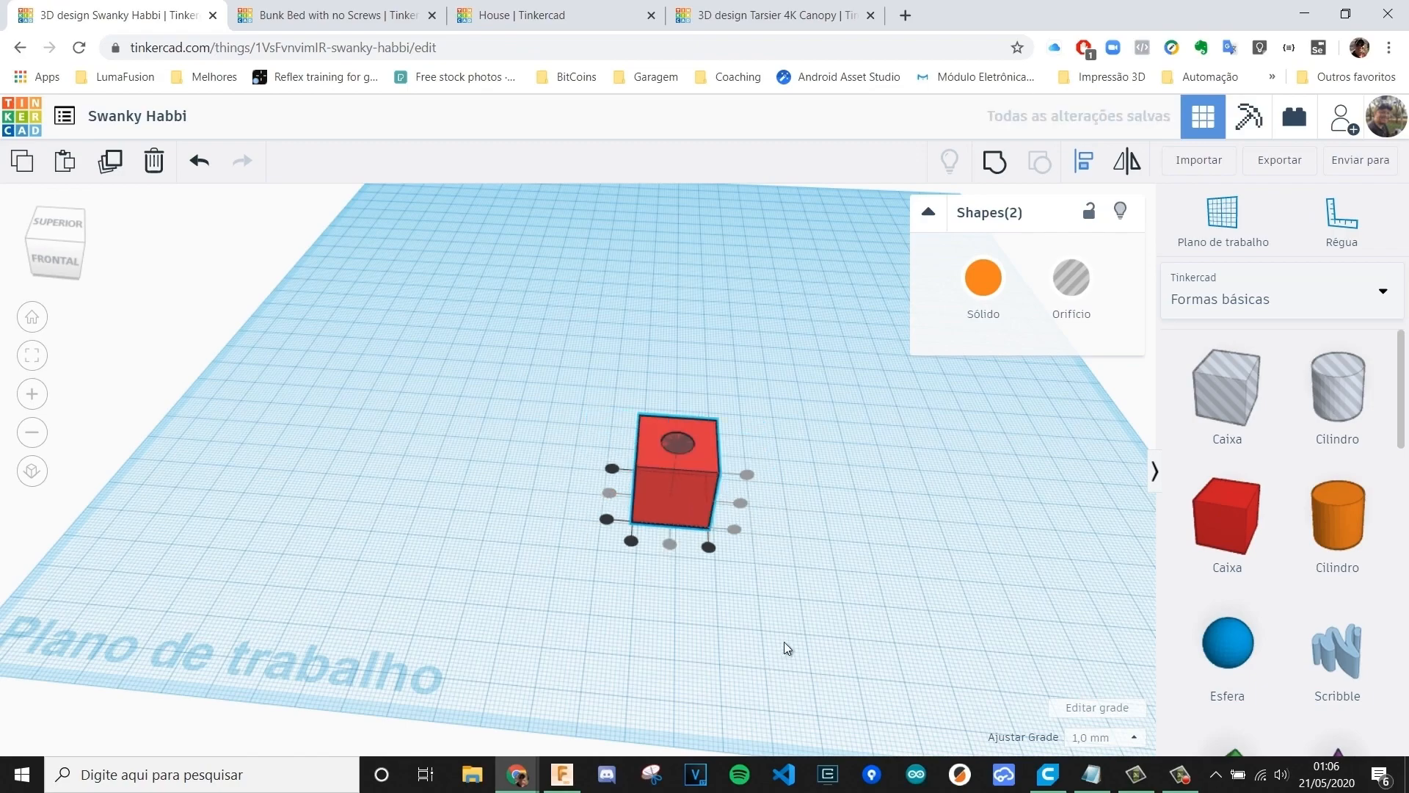
left_click(800, 564)
mouse_move(800, 564)
right_mouse_down()
mouse_move(687, 612)
mouse_move(440, 607)
mouse_move(428, 535)
mouse_move(472, 591)
mouse_move(786, 607)
mouse_move(821, 622)
mouse_move(805, 573)
right_mouse_up()
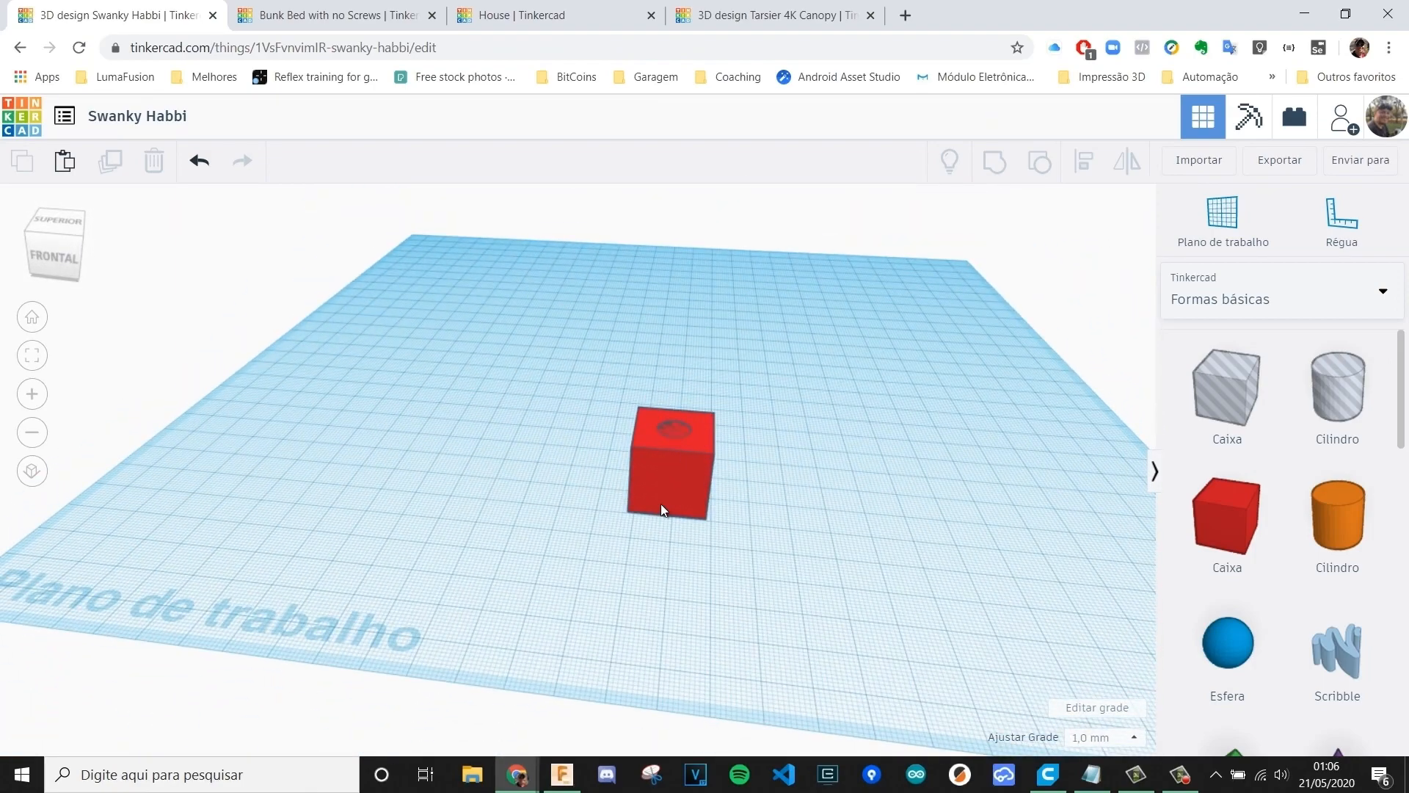
- Group the red box with the centred hole cylinder to cut a round hole in the box
left_click_drag(631, 439, 769, 538)
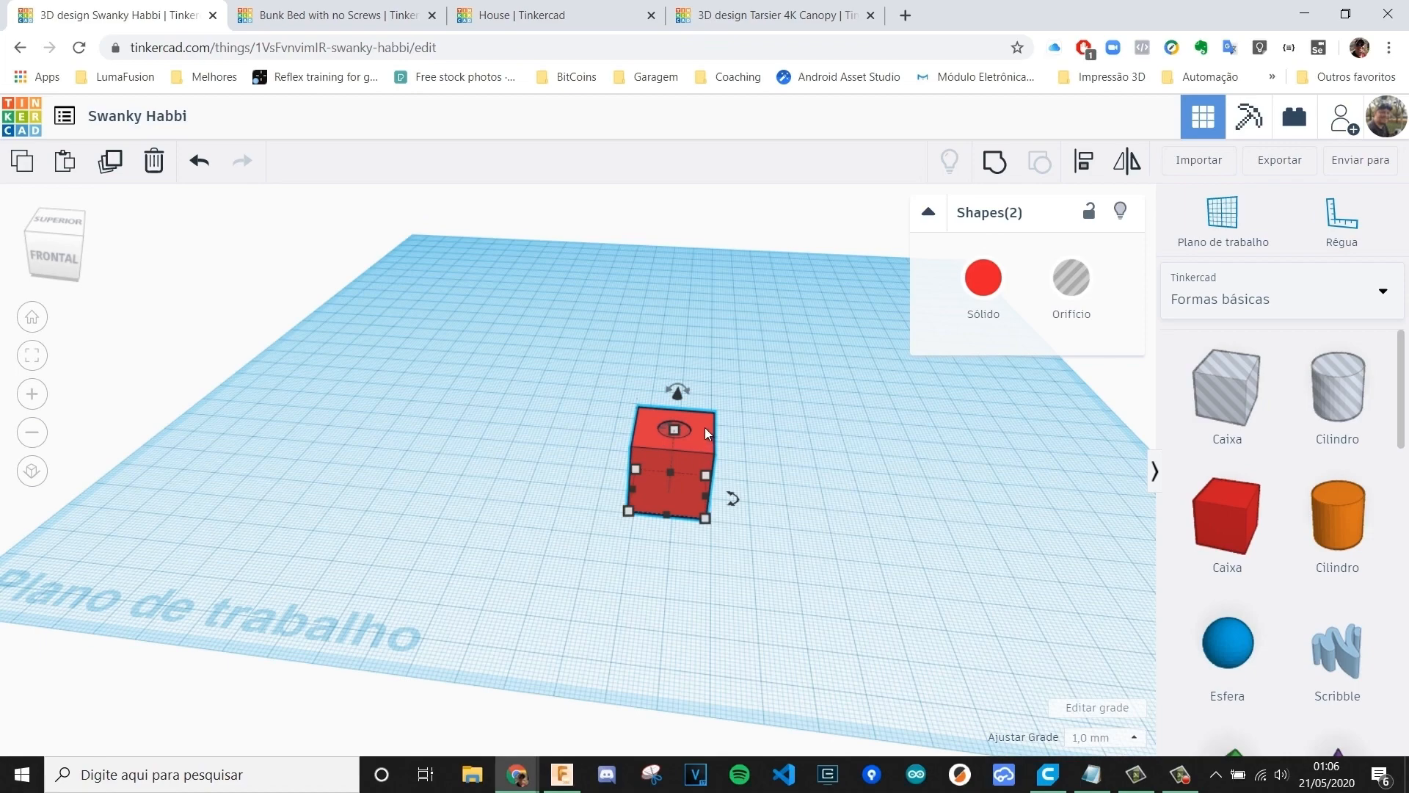
scroll(708, 447, "up", 2)
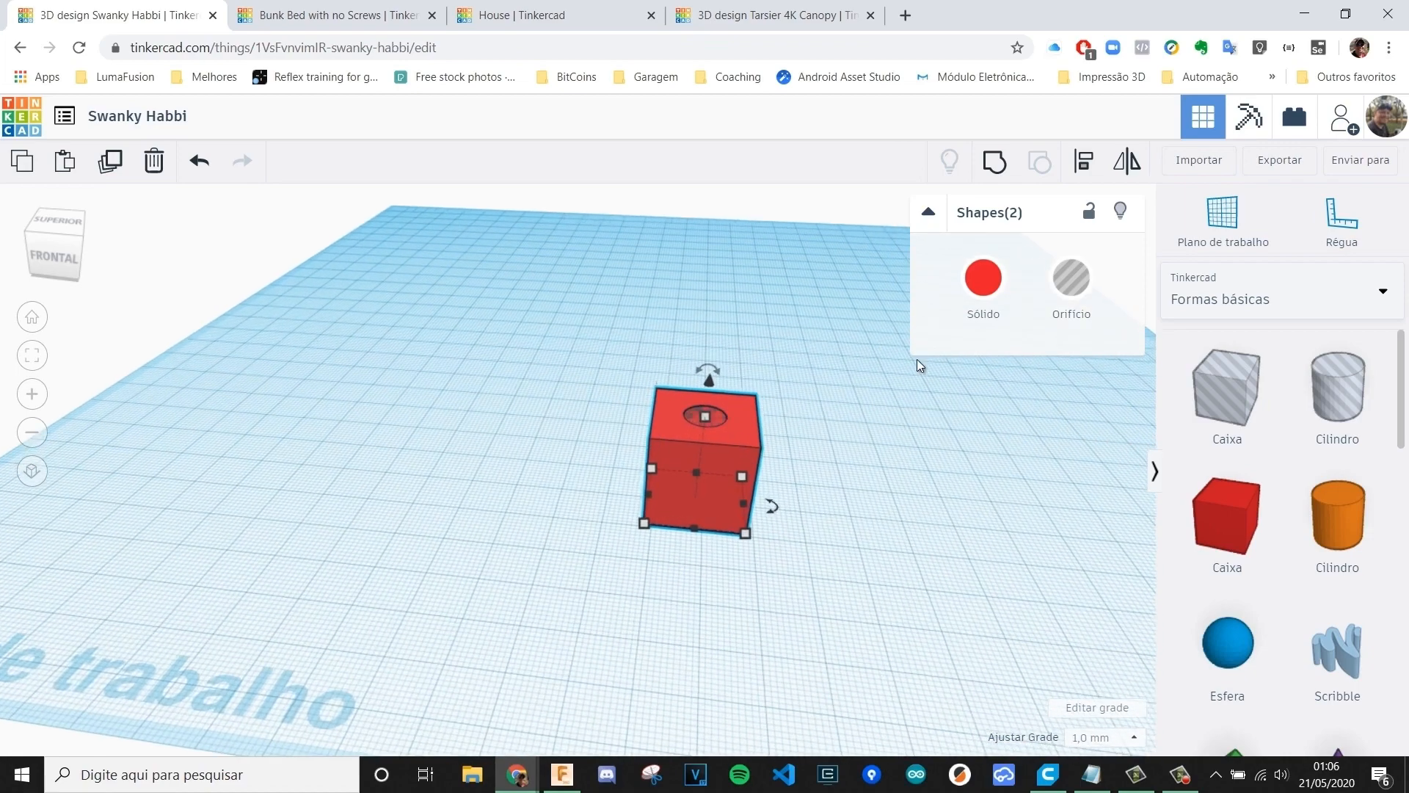
left_click(992, 184)
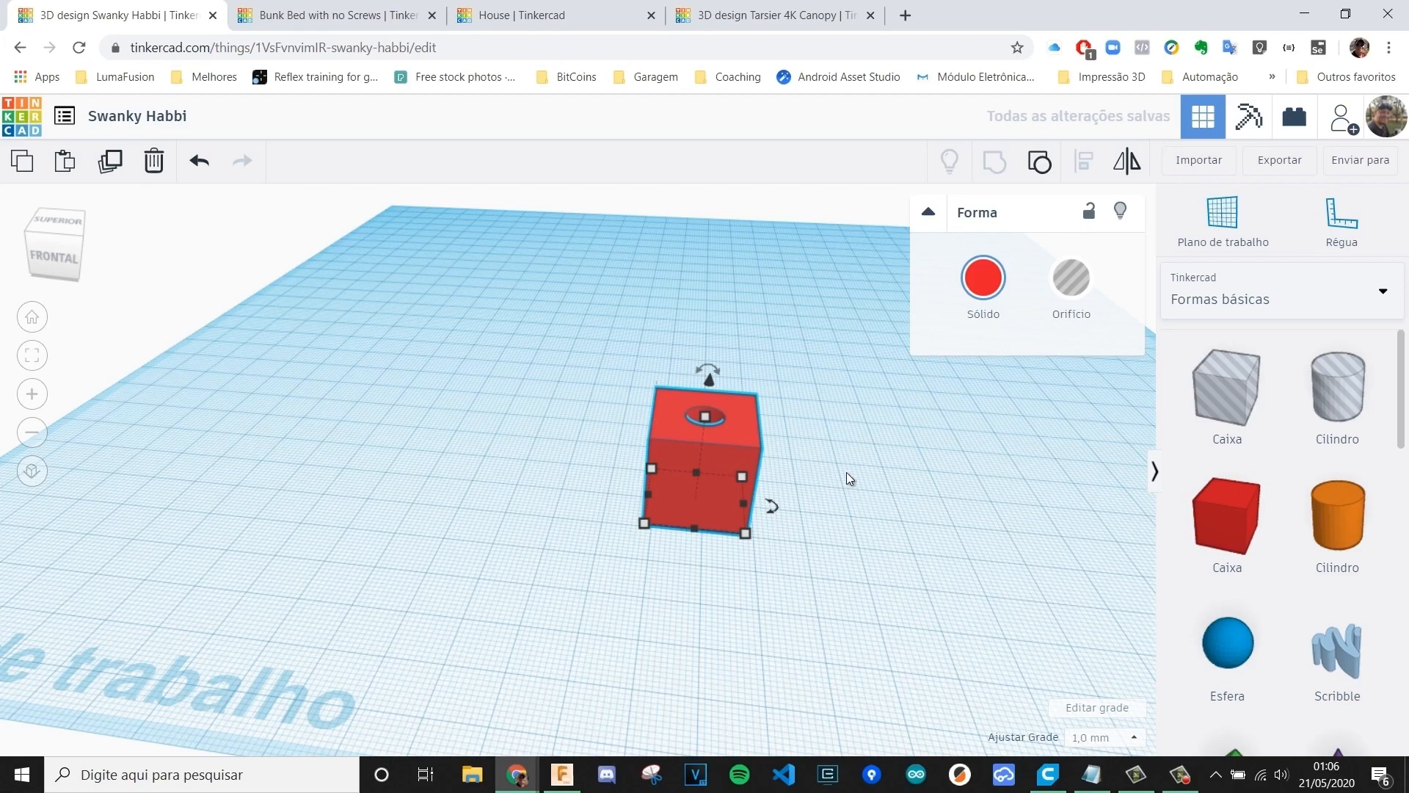
right_click_drag(864, 461, 697, 549)
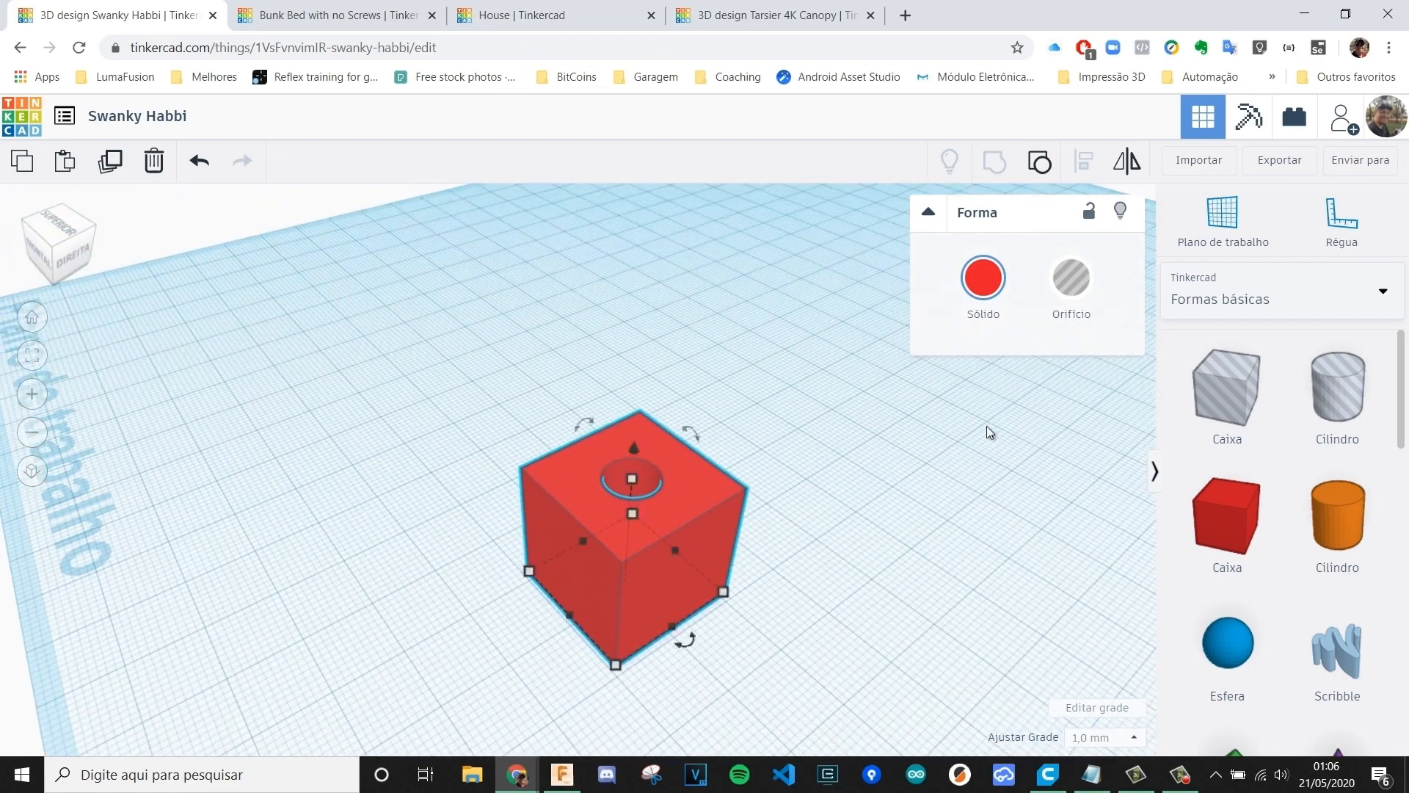
- Make the drilled block transparent and examine the hole inside it
left_click(984, 278)
left_click(1254, 531)
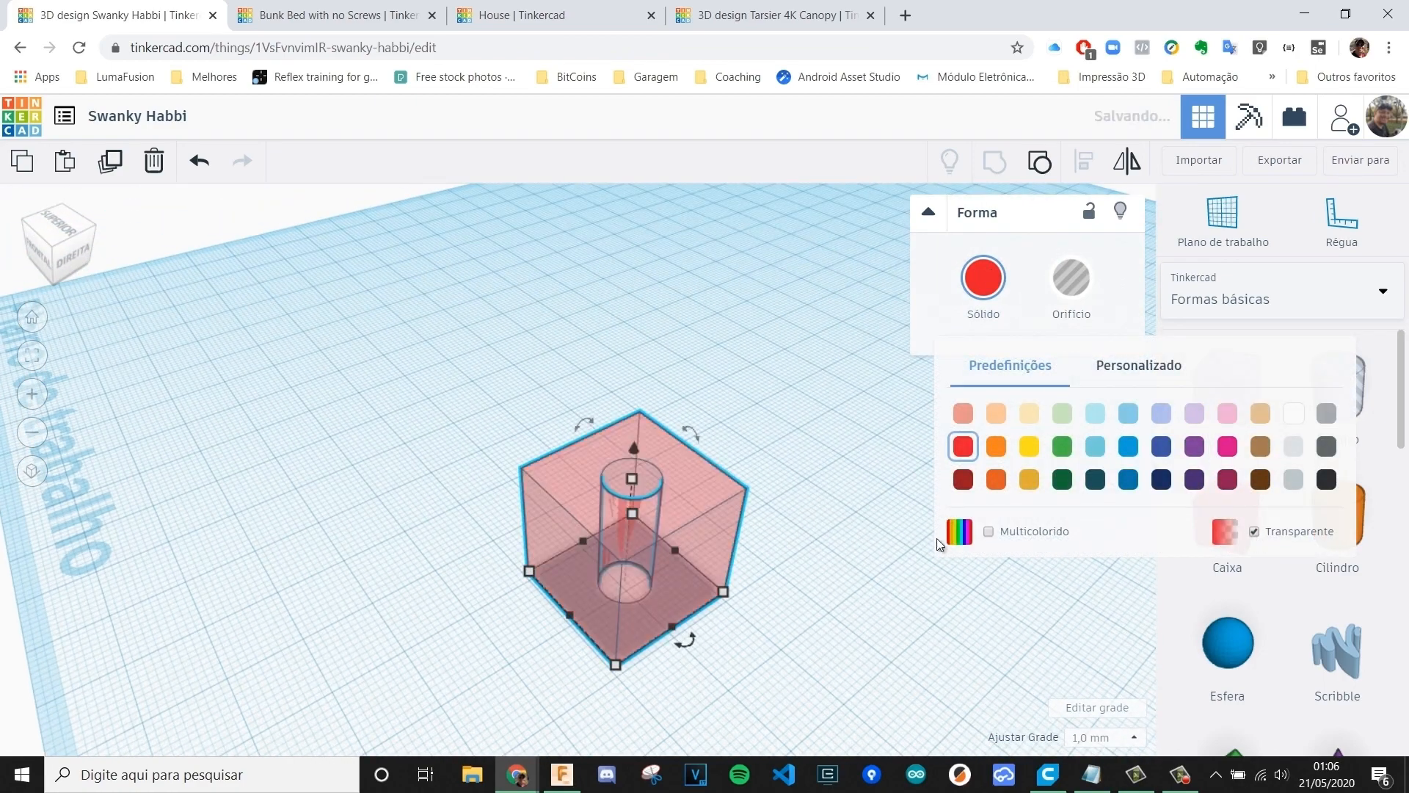
left_click(786, 619)
right_click_drag(787, 618, 610, 619)
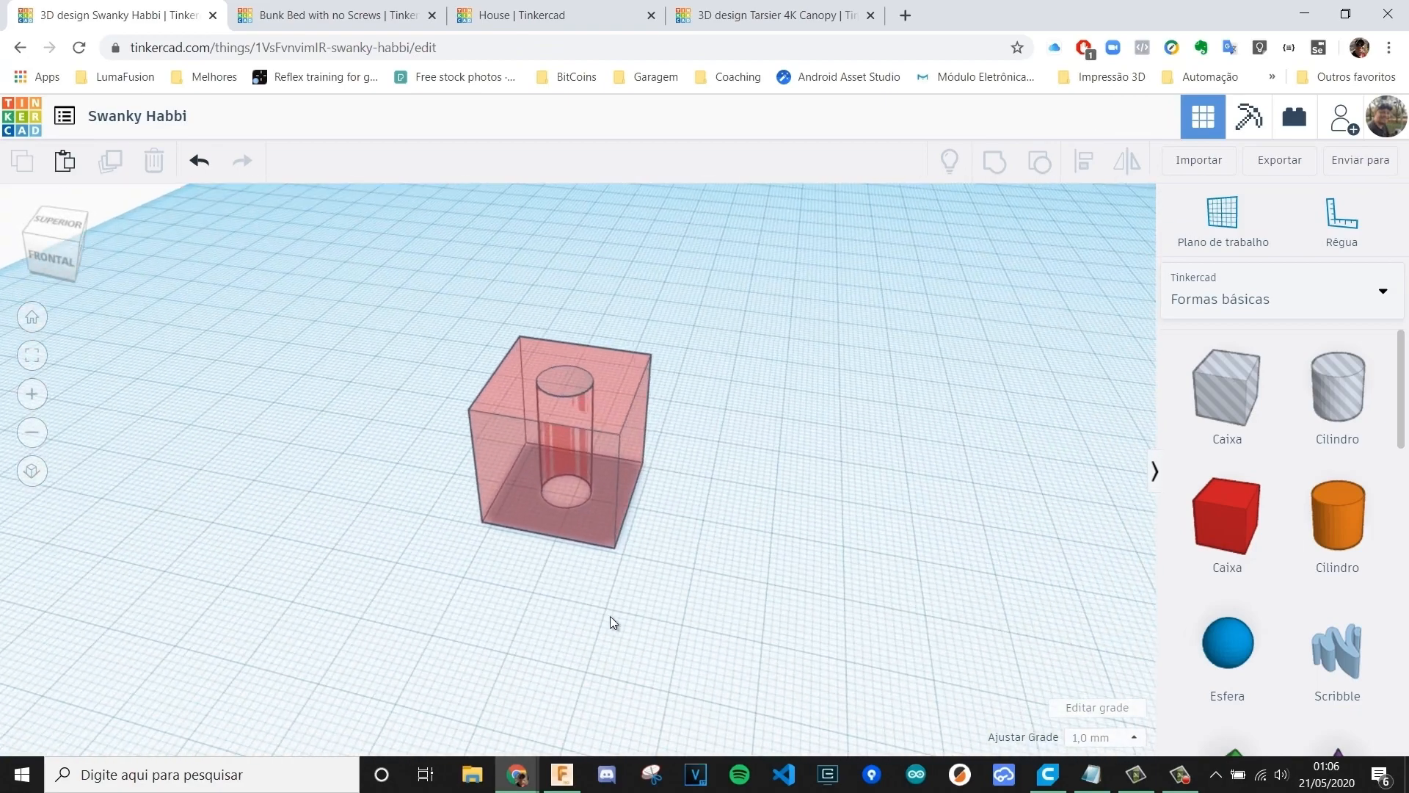
- Turn off the transparency of the drilled block
left_click(583, 504)
left_click(984, 279)
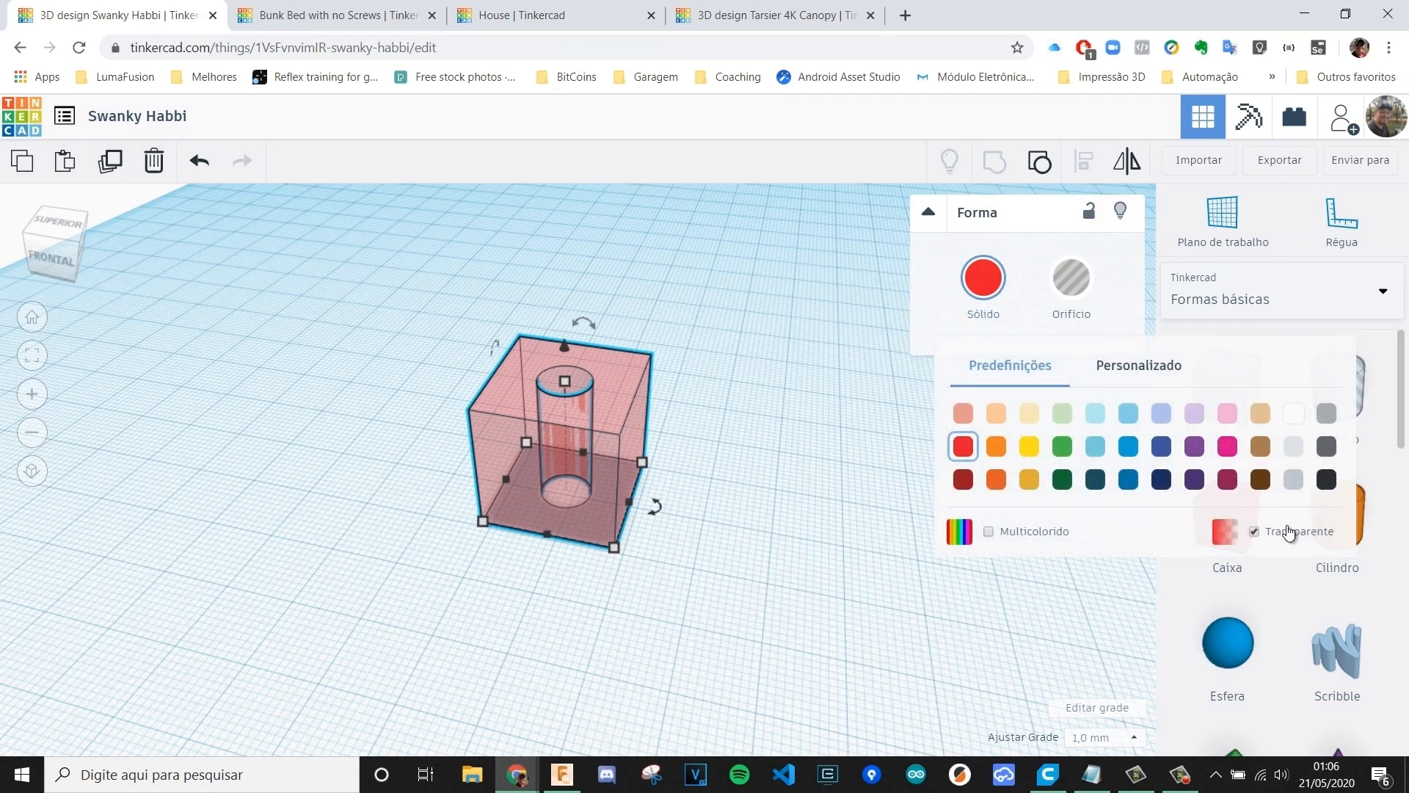
left_click(1290, 531)
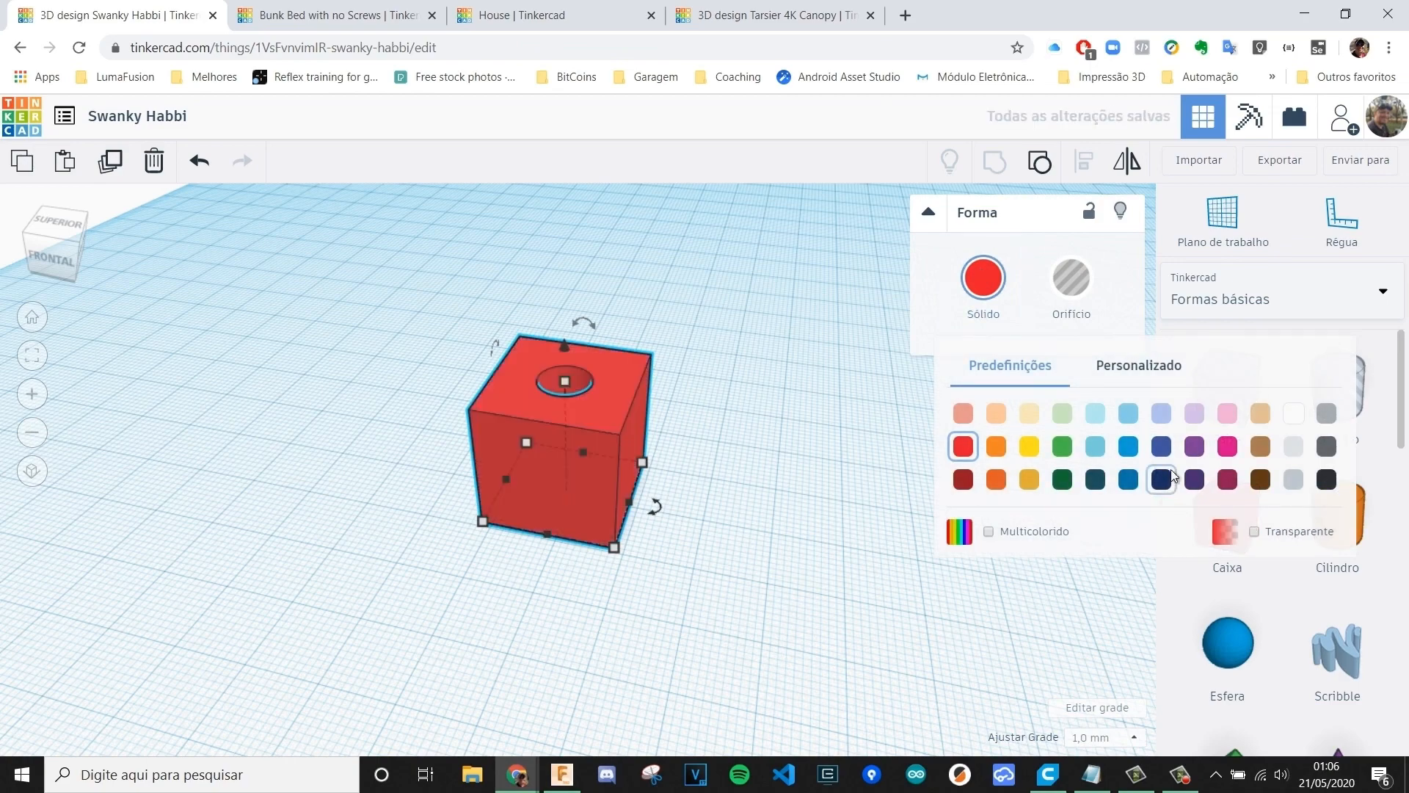
left_click(1072, 279)
- Add a solid box beside the drilled block and enlarge its base to about 65 by 53 mm
mouse_move(728, 478)
right_mouse_down()
mouse_move(693, 511)
mouse_move(686, 557)
mouse_move(681, 495)
mouse_move(718, 444)
mouse_move(799, 439)
mouse_move(726, 457)
right_mouse_up()
left_click_drag(1227, 516, 781, 583)
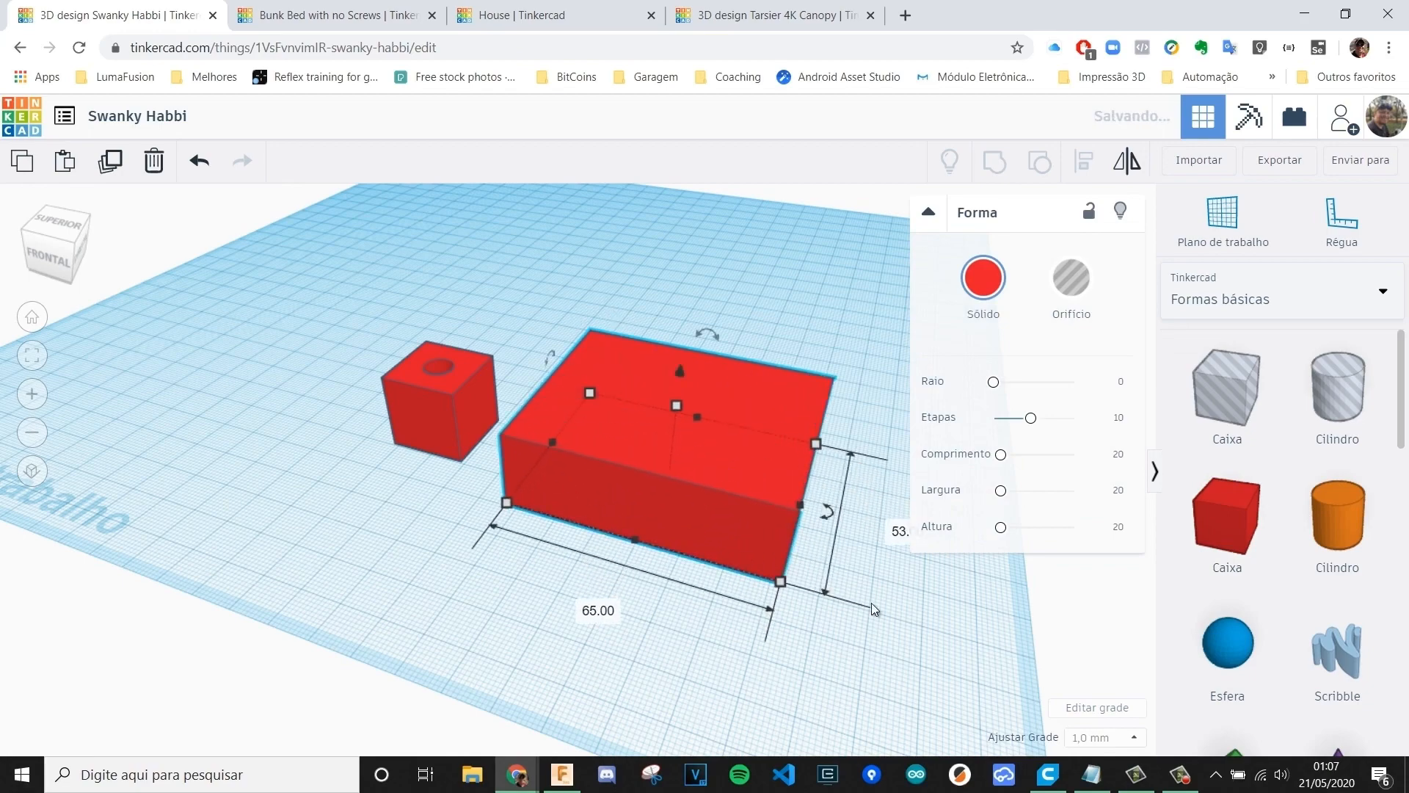
left_click(928, 628)
- Add a cone in the area of the large box and raise it above the box's top face
scroll(1257, 587, "down", 5)
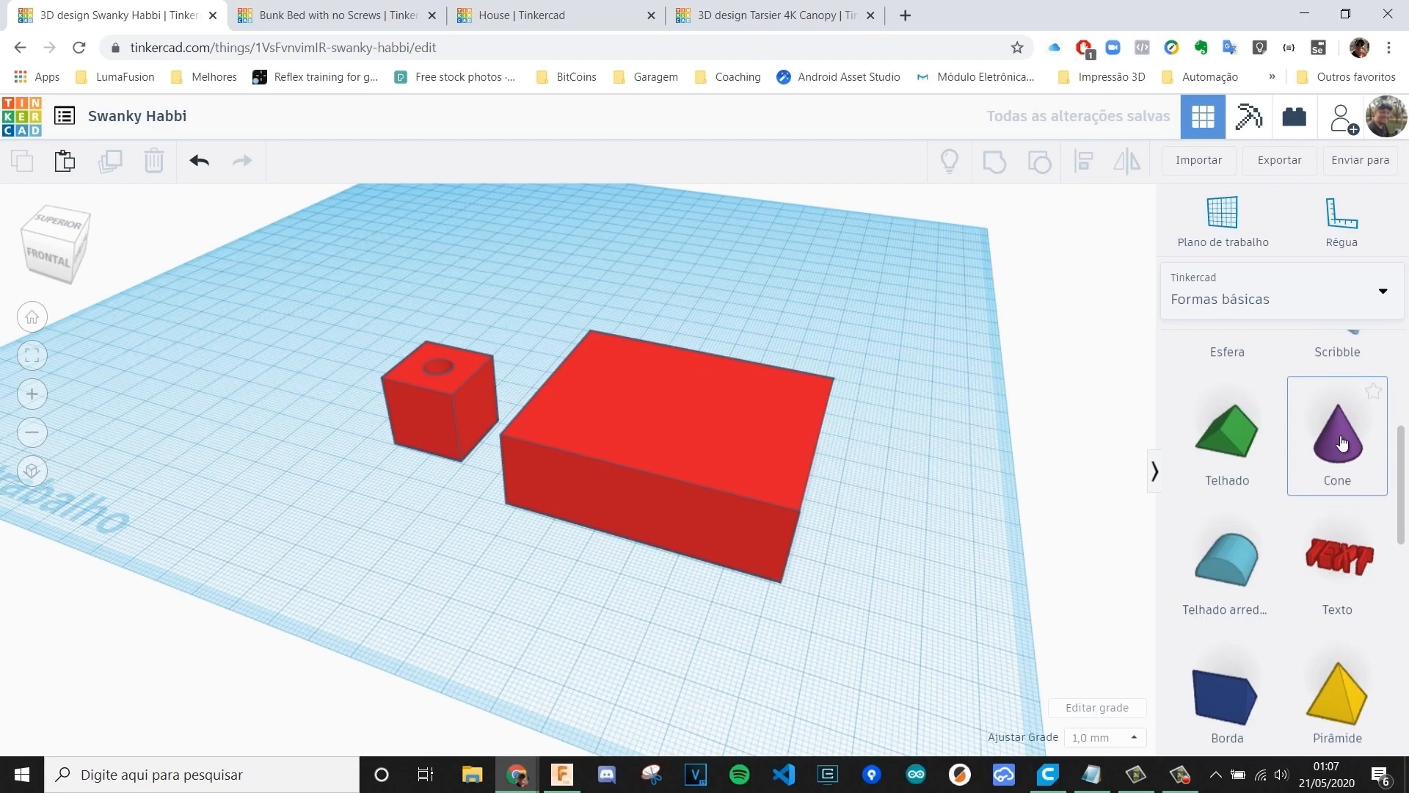
left_click_drag(1340, 444, 667, 477)
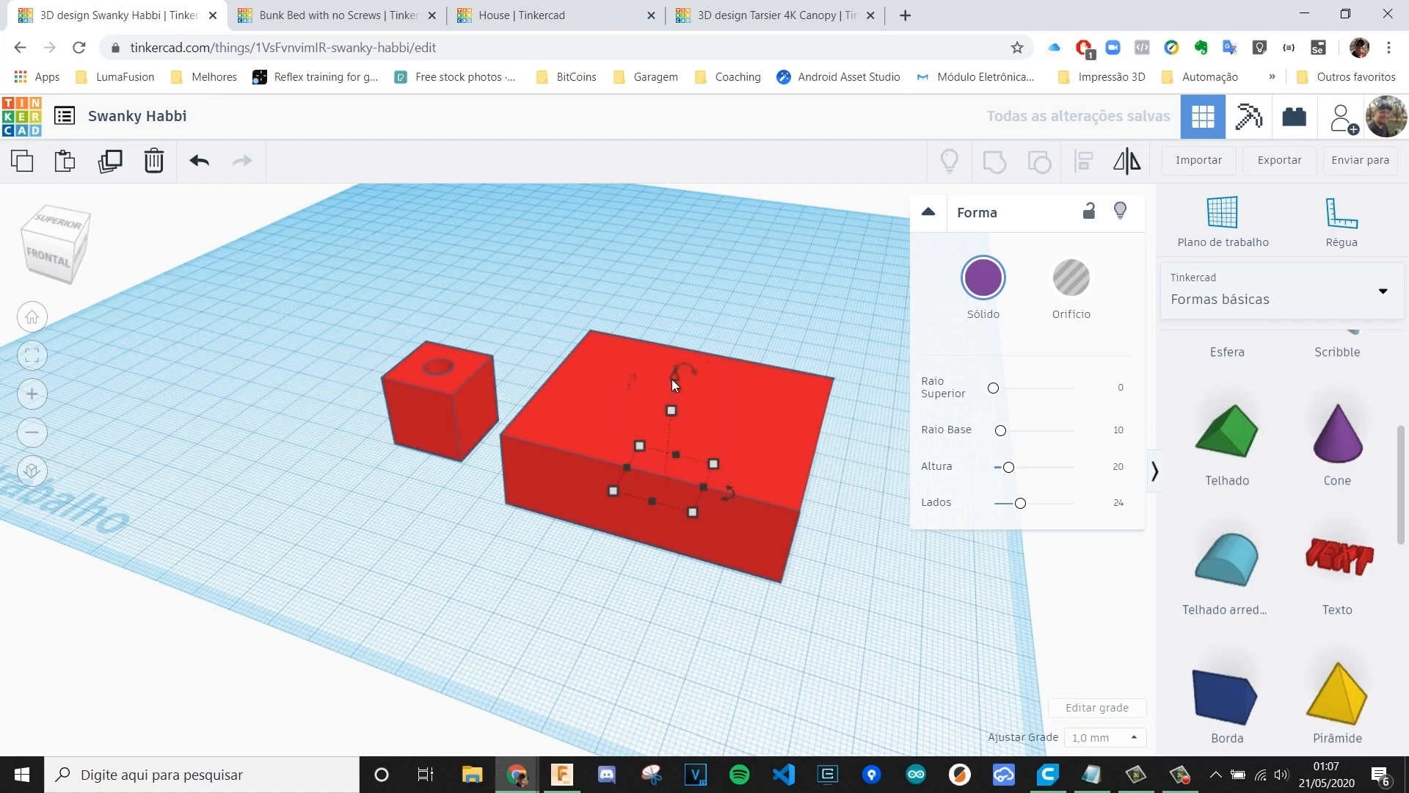
left_click_drag(674, 382, 724, 234)
left_click(751, 444)
right_click_drag(750, 444, 654, 341)
left_click(654, 341)
right_click_drag(649, 487, 645, 501)
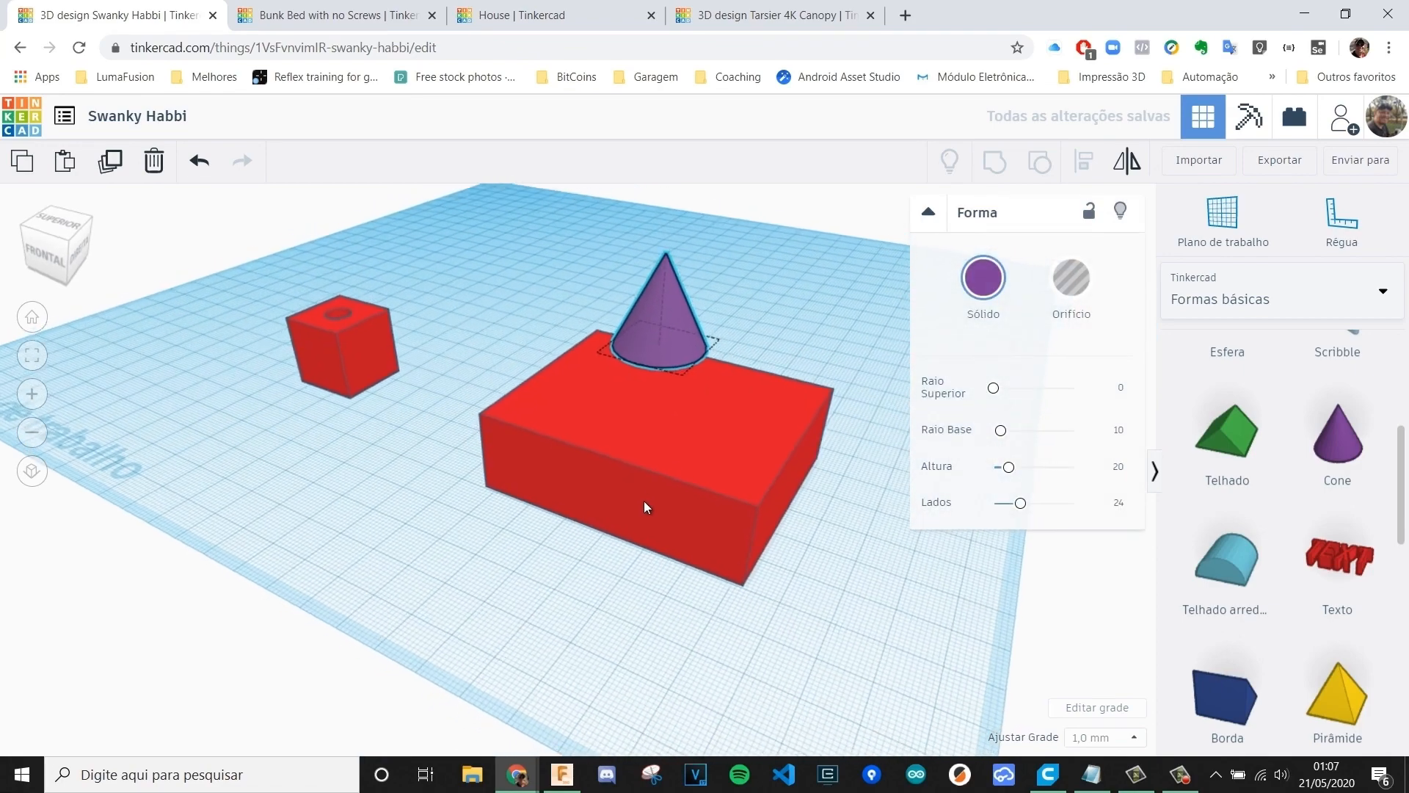
left_click(1041, 618)
- Rotate the cone 180° so that its tip points down at the large box
left_click(637, 326)
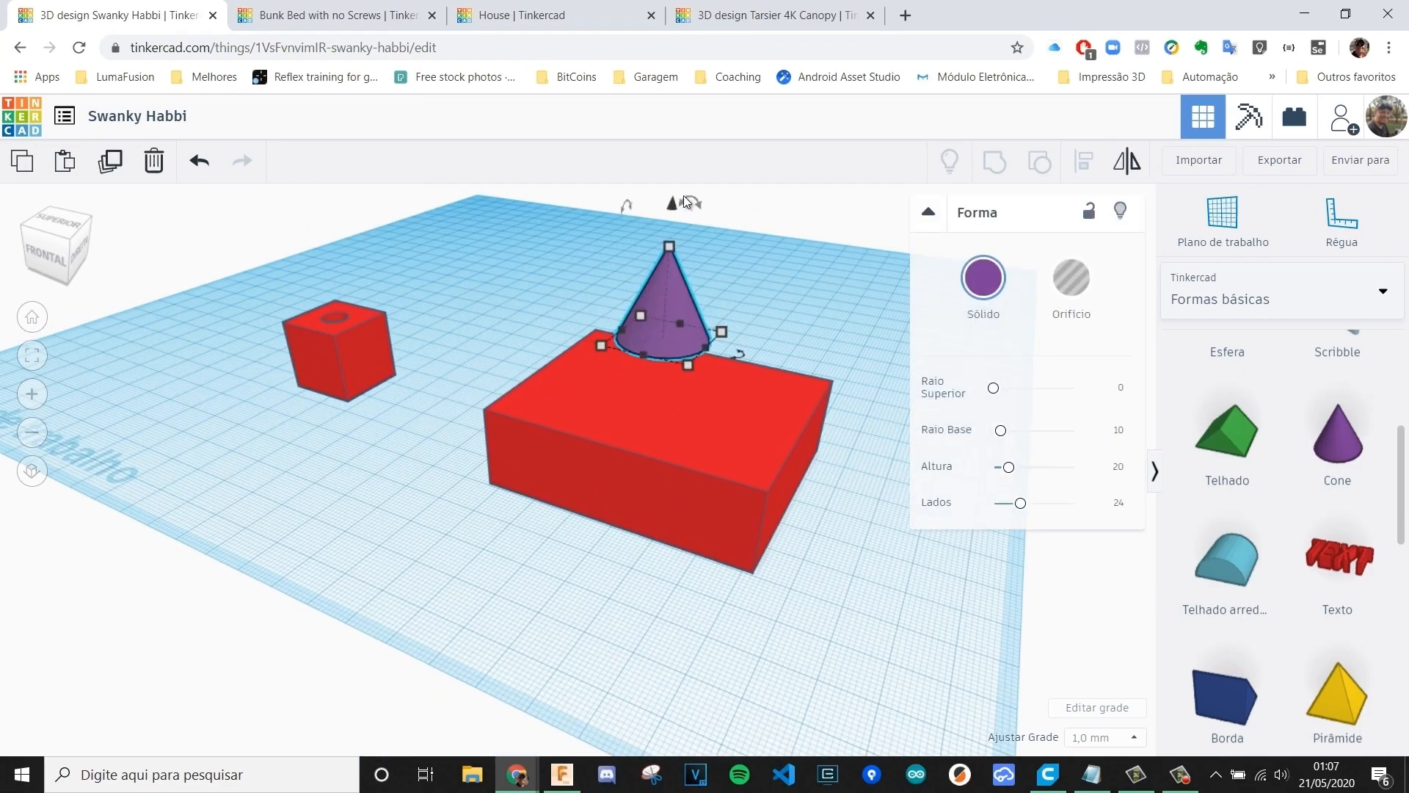
left_click_drag(685, 195, 675, 376)
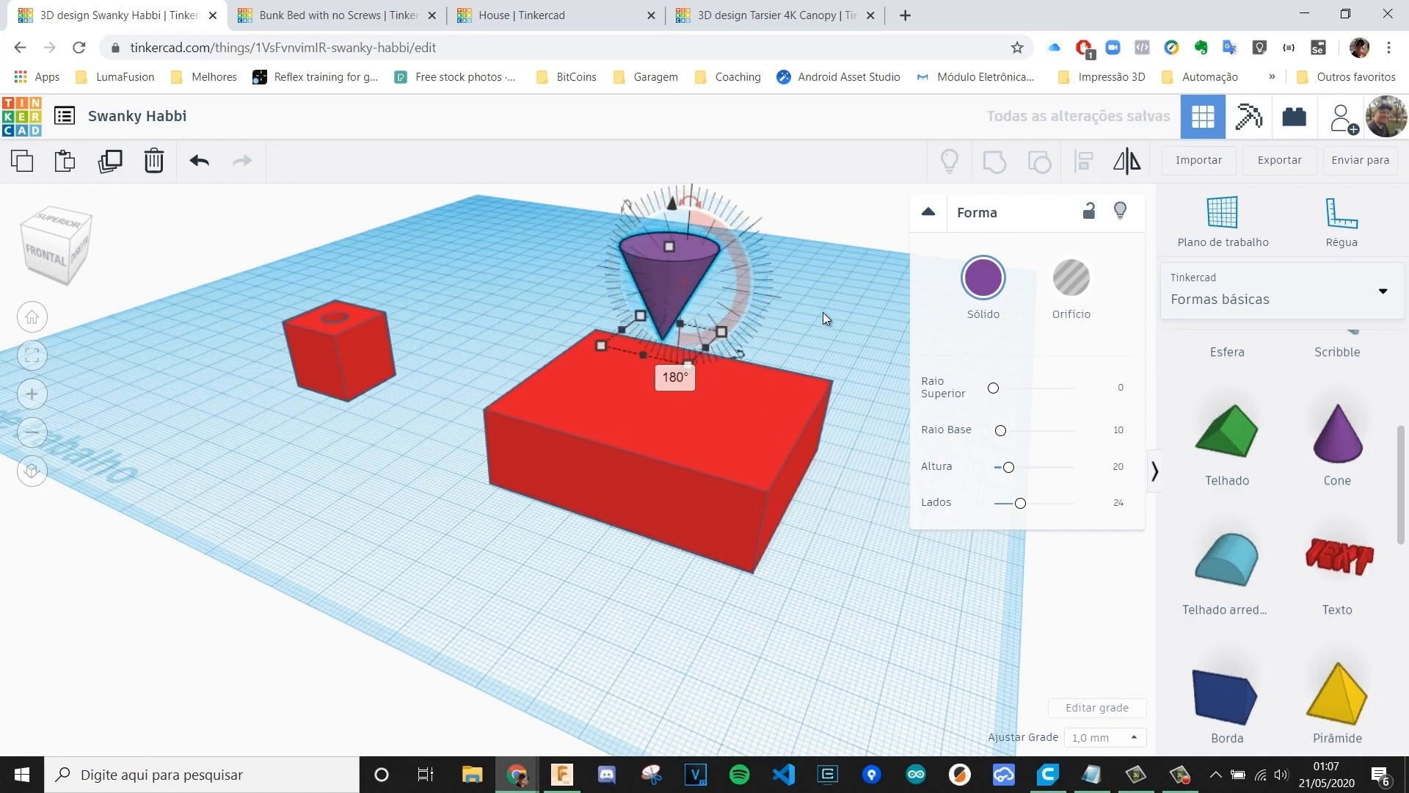
right_click_drag(822, 312, 901, 295)
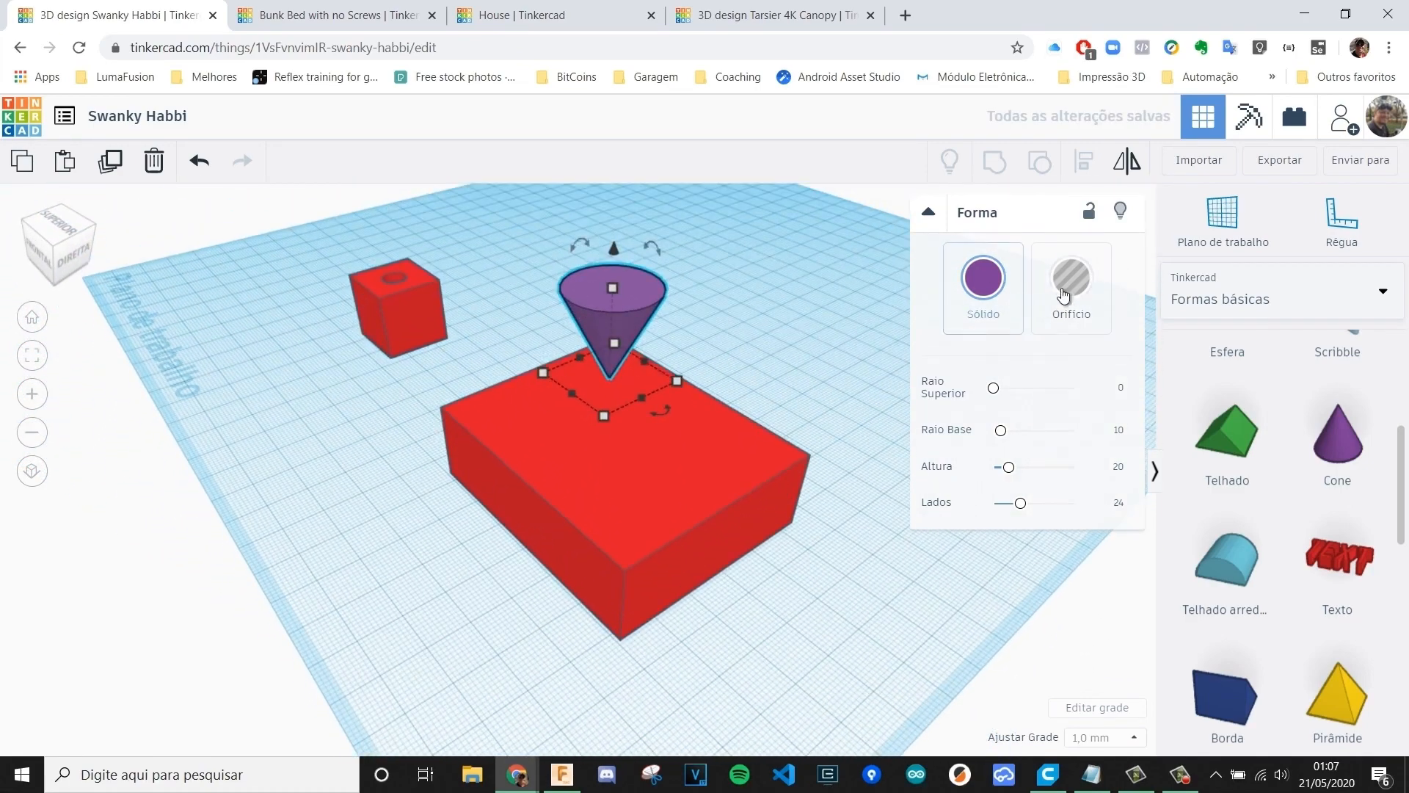
- Turn the inverted cone into a hole and lower it 35 mm into the large box
left_click(1063, 295)
left_click_drag(614, 250, 614, 401)
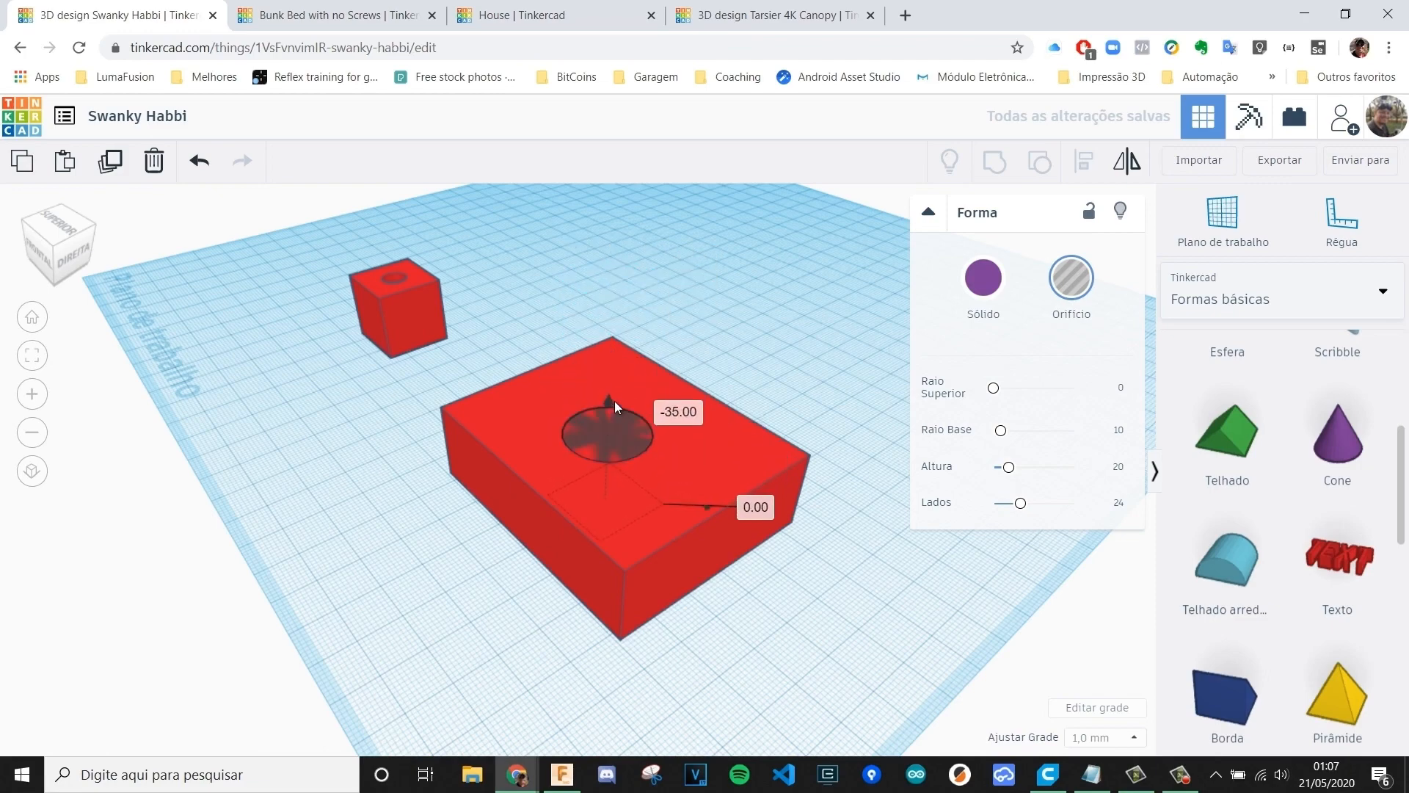
left_click(756, 636)
right_click_drag(756, 636, 866, 633)
- Group the large box with the cone hole to cut a conical recess in its top
left_click_drag(891, 661, 597, 377)
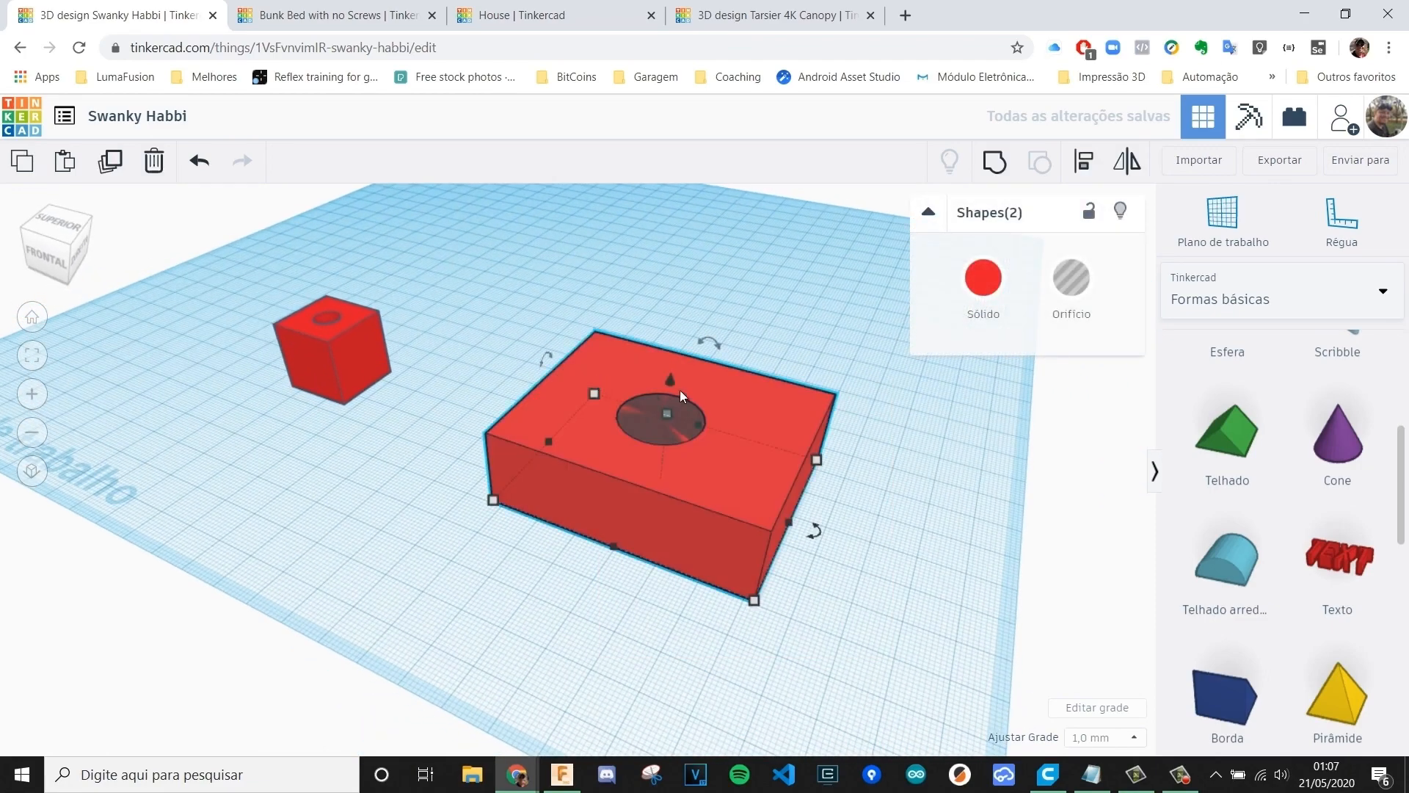
middle_click_drag(838, 278, 815, 263)
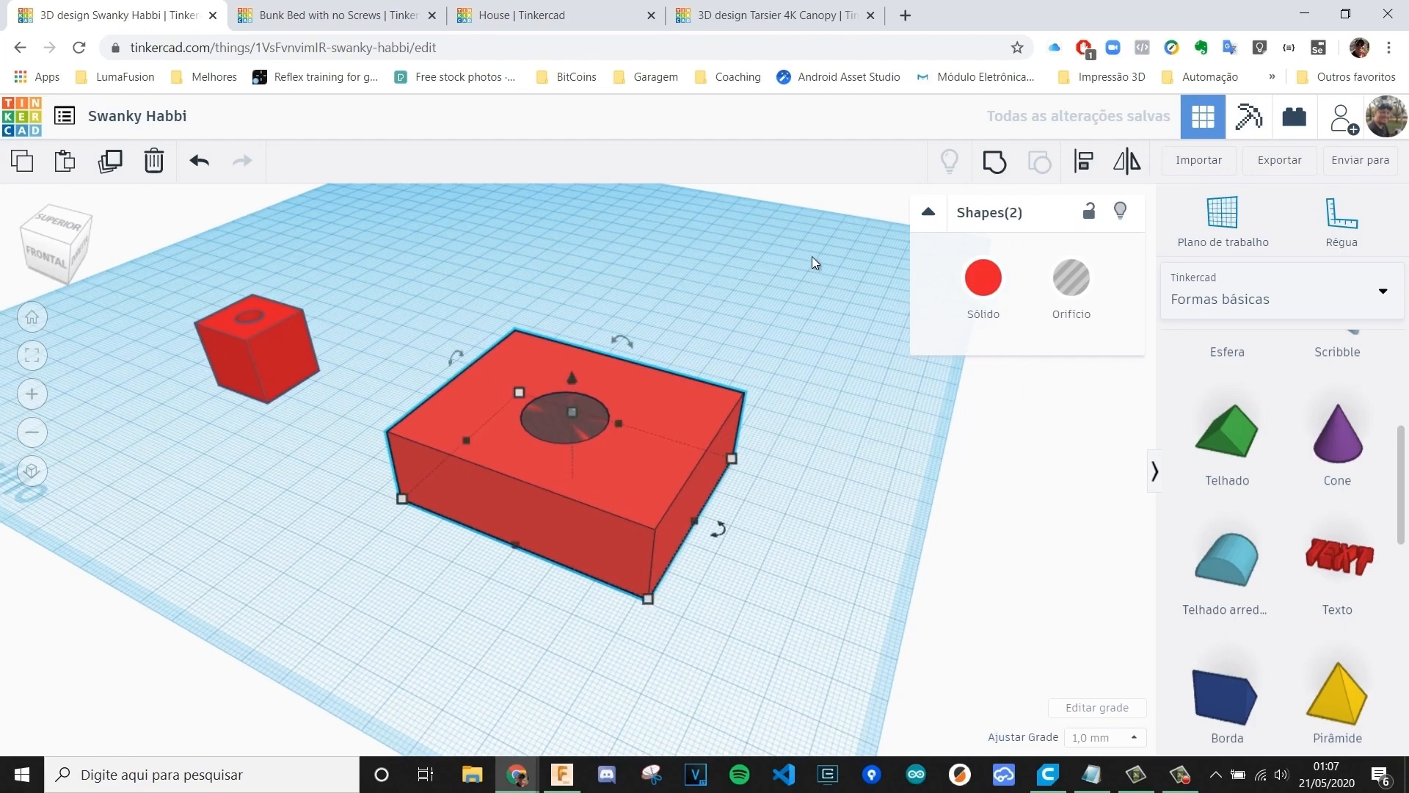
left_click(987, 172)
left_click(720, 524)
right_click_drag(721, 524, 890, 527)
- Add a sphere partly sunk into the large box's top beside the conical recess and turn it into a hole
scroll(1248, 587, "down", 3)
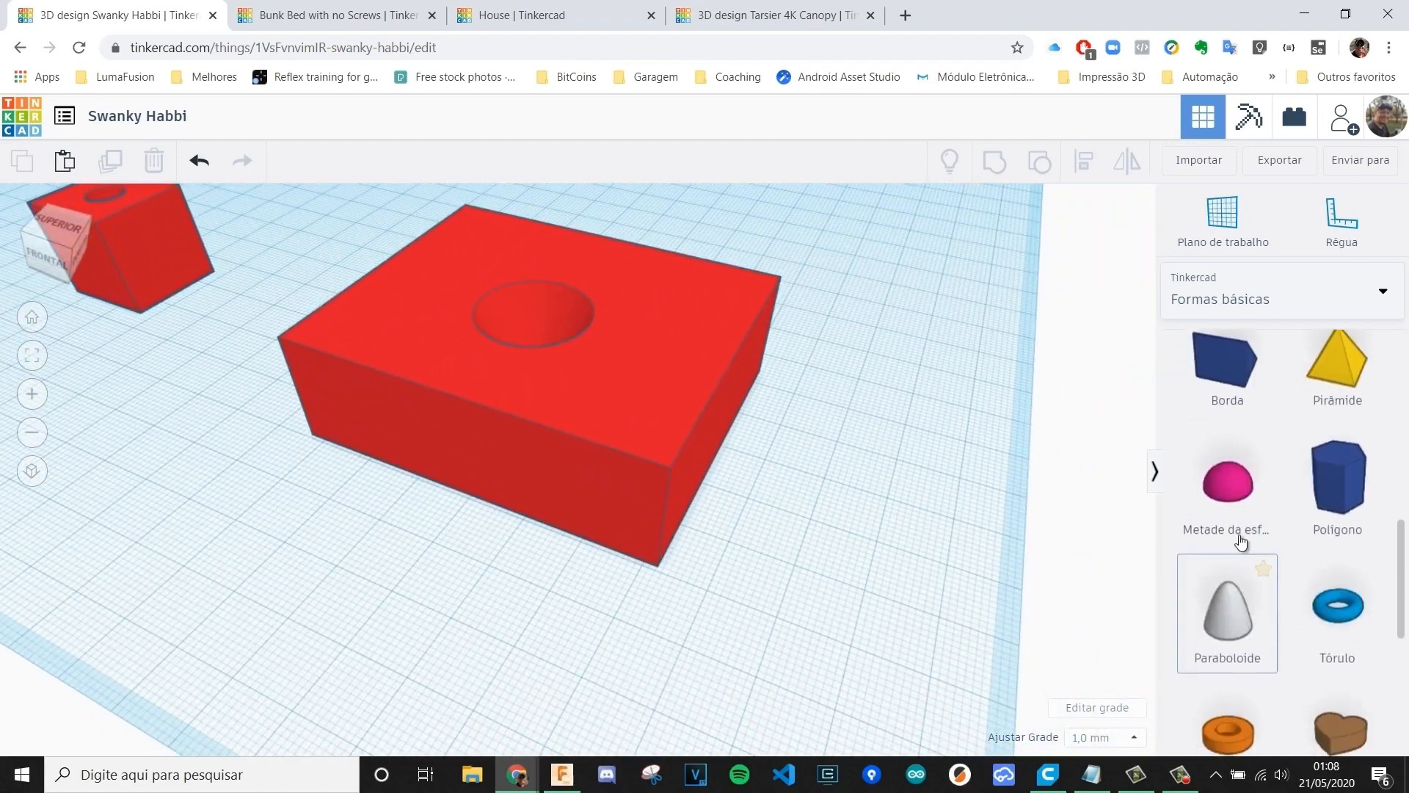
scroll(1232, 544, "up", 5)
left_click_drag(1230, 529, 651, 412)
left_click_drag(653, 294, 679, 262)
left_click_drag(674, 336, 658, 383)
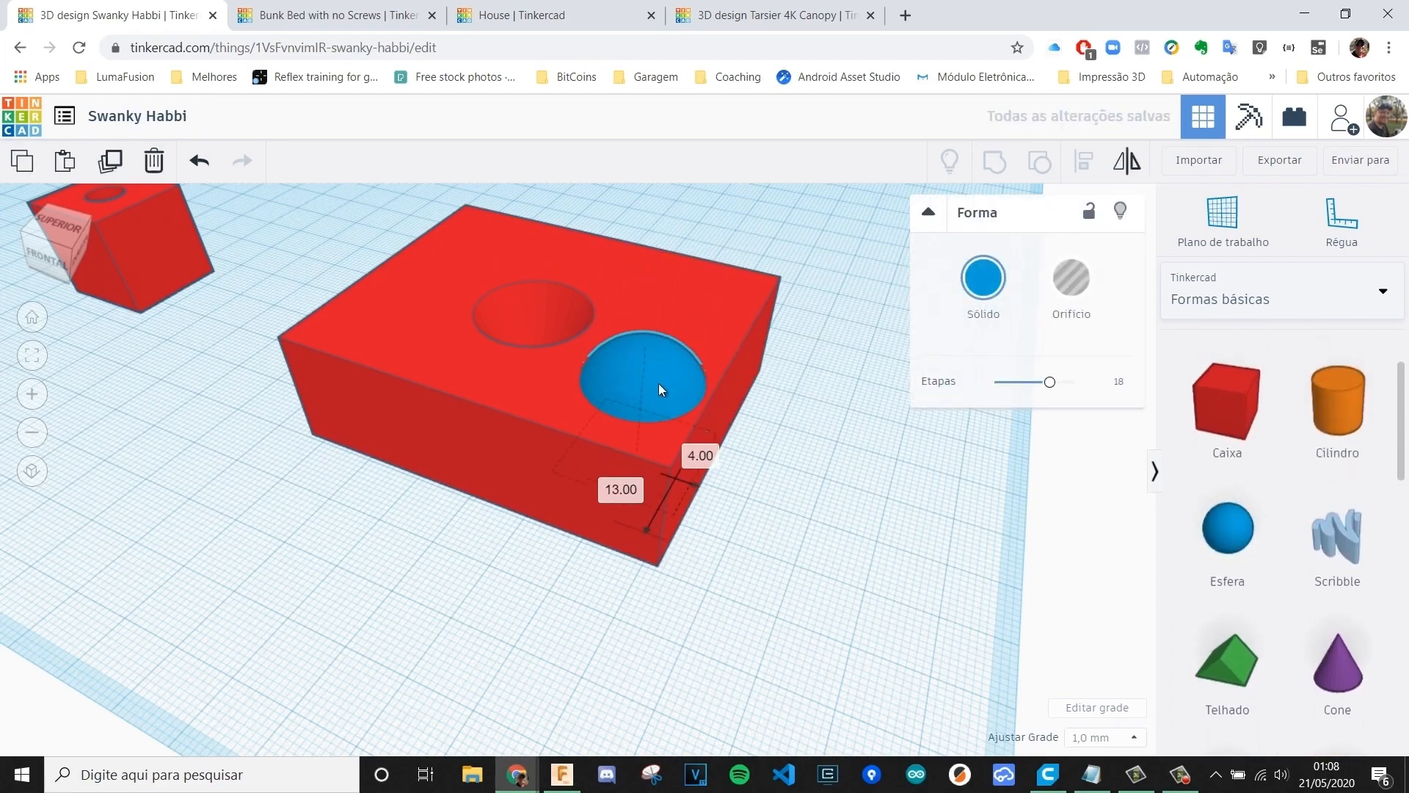
left_click(1077, 292)
left_click(753, 549)
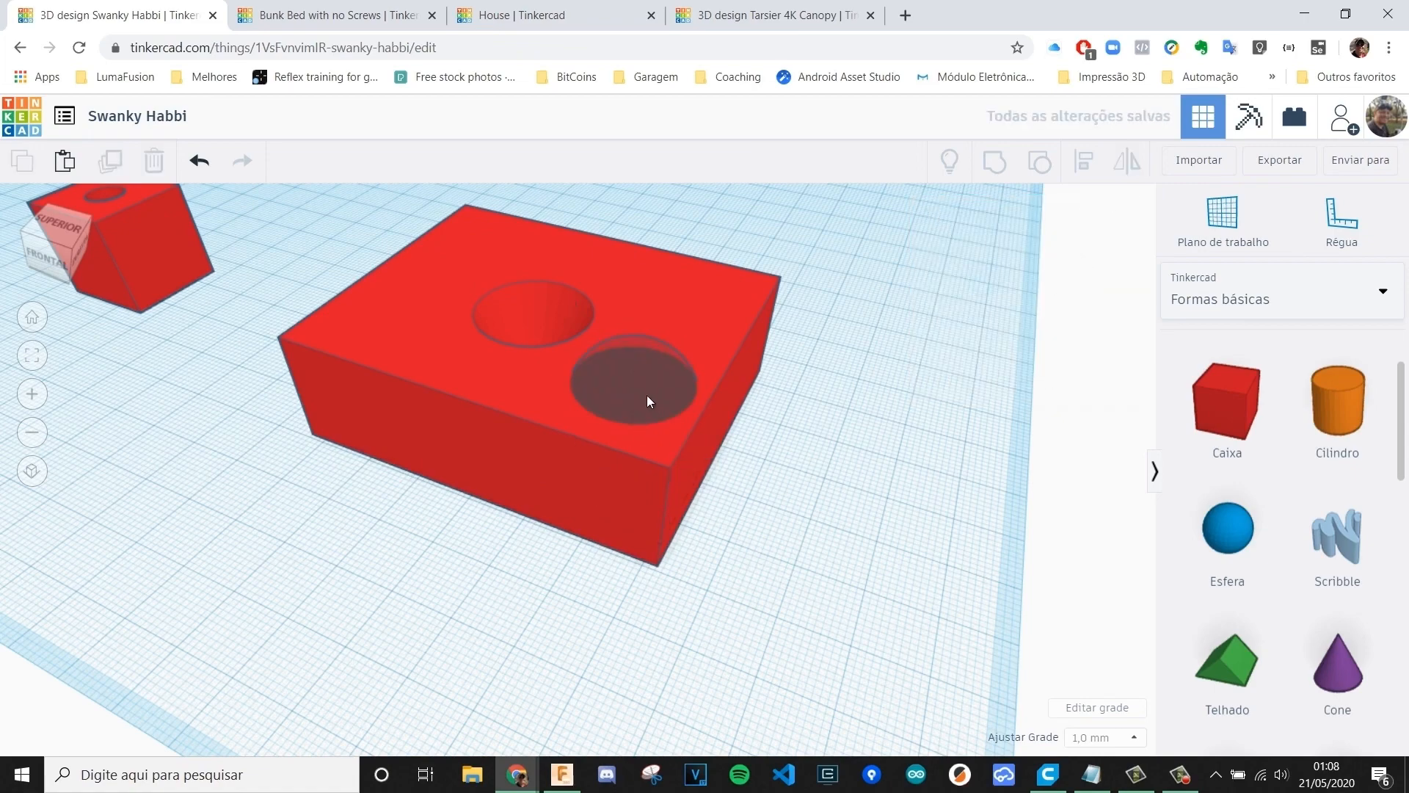
- Group the sphere hole with the large box to cut a spherical recess in its top
left_click(646, 395)
left_click_drag(693, 475, 763, 566)
left_click_drag(618, 352, 587, 323)
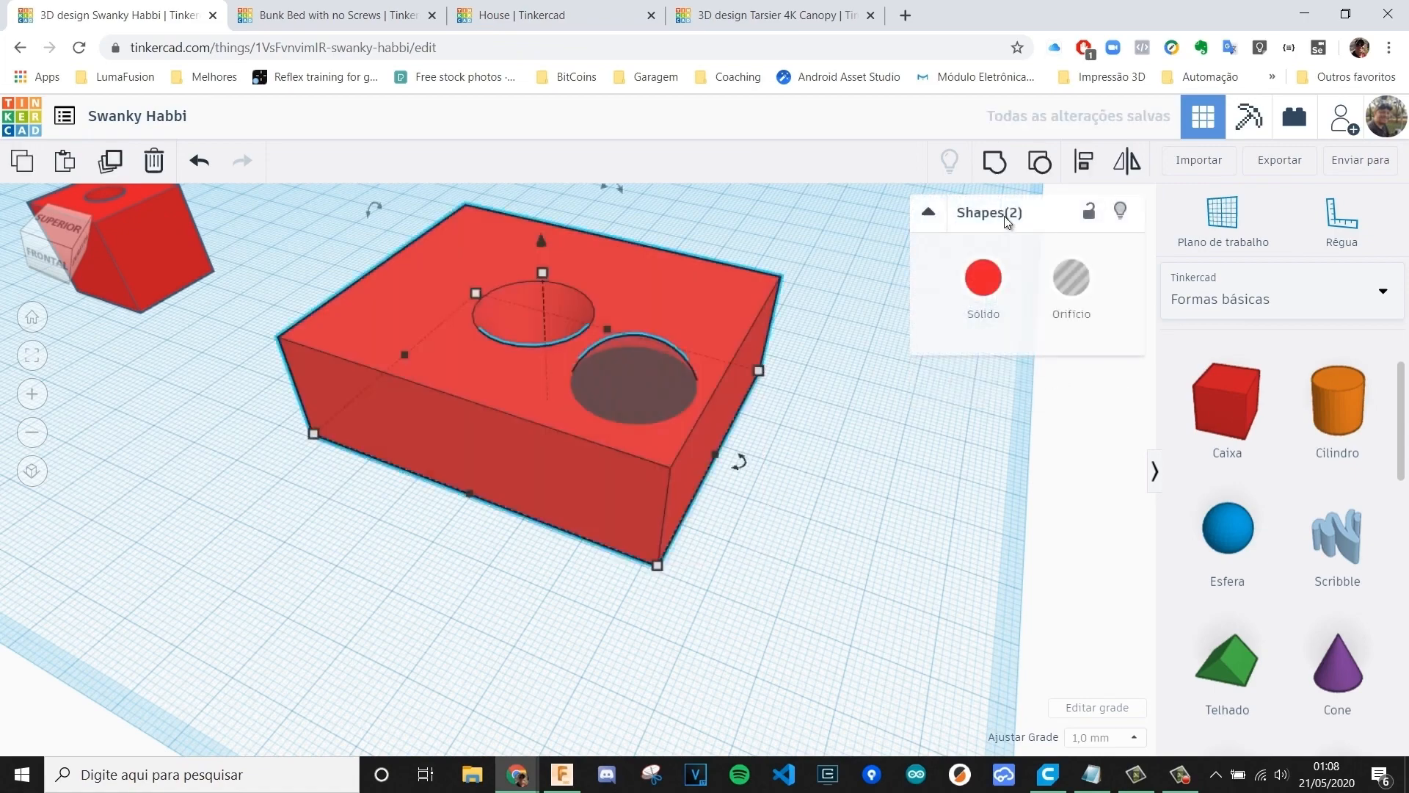
left_click(993, 166)
left_click(784, 488)
right_click_drag(784, 488, 748, 419)
- Add a TEXT shape in front of the large box and shrink it to roughly half the box's width
scroll(1314, 585, "down", 10)
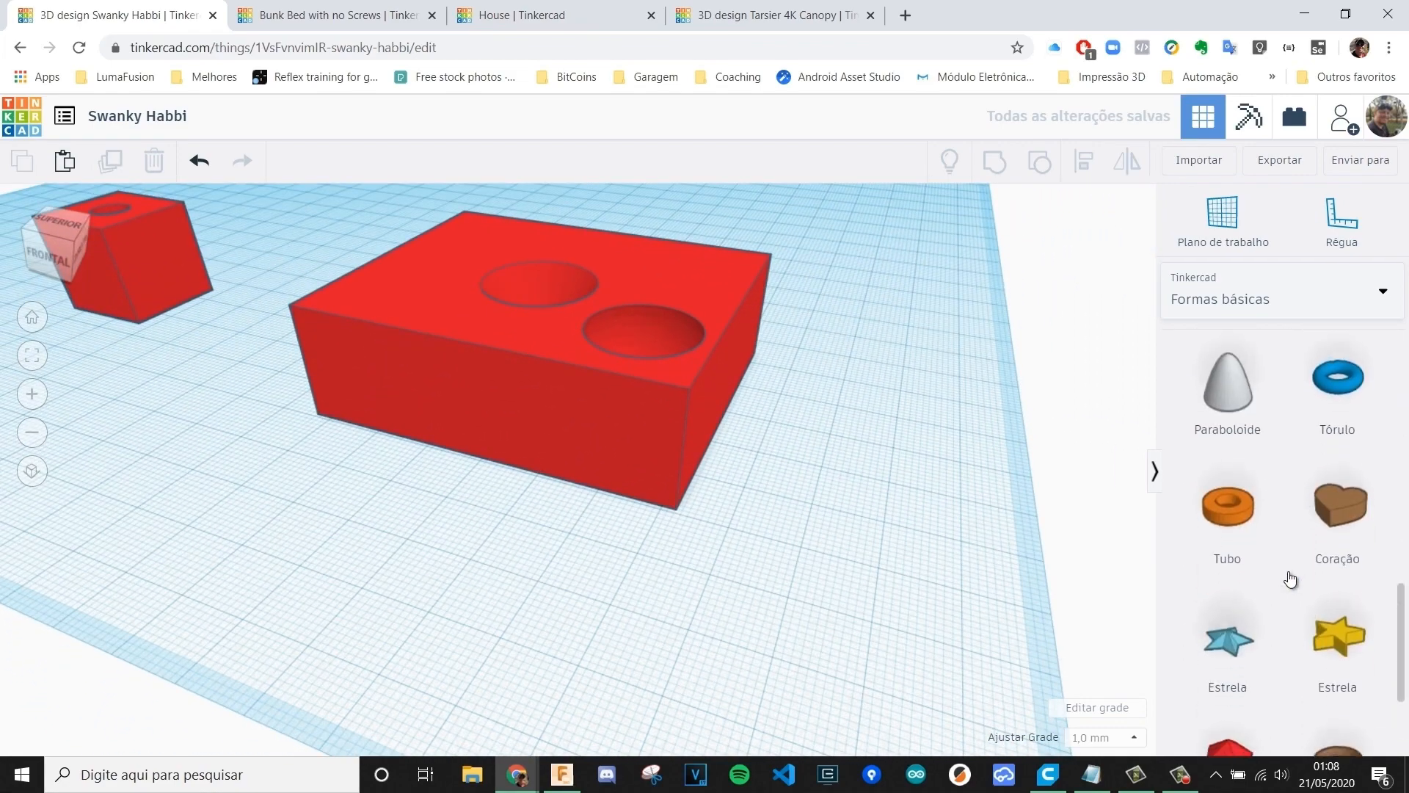
scroll(1290, 576, "up", 7)
left_click_drag(1292, 452, 518, 574)
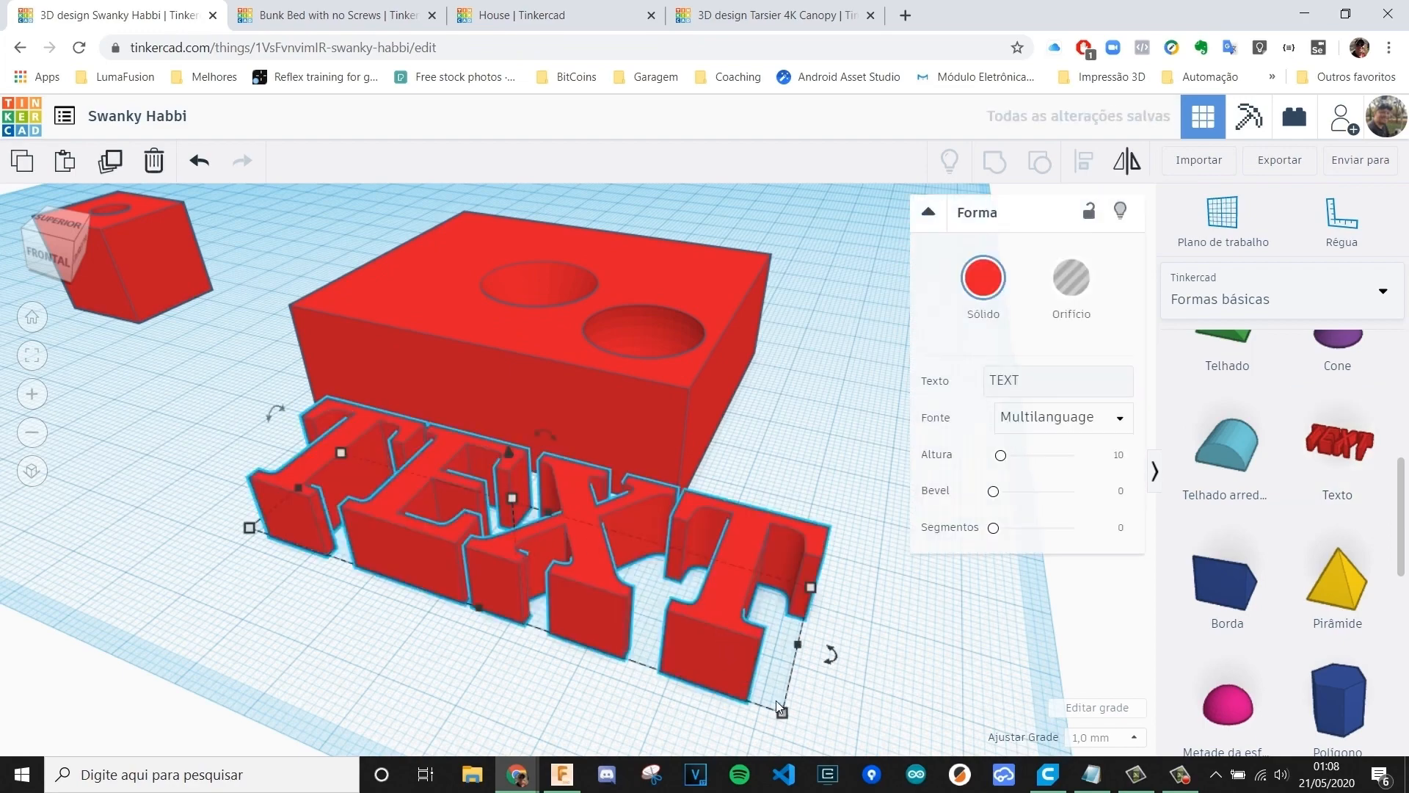
left_click_drag(780, 709, 477, 561)
left_click_drag(444, 521, 460, 531)
left_click_drag(383, 437, 388, 457)
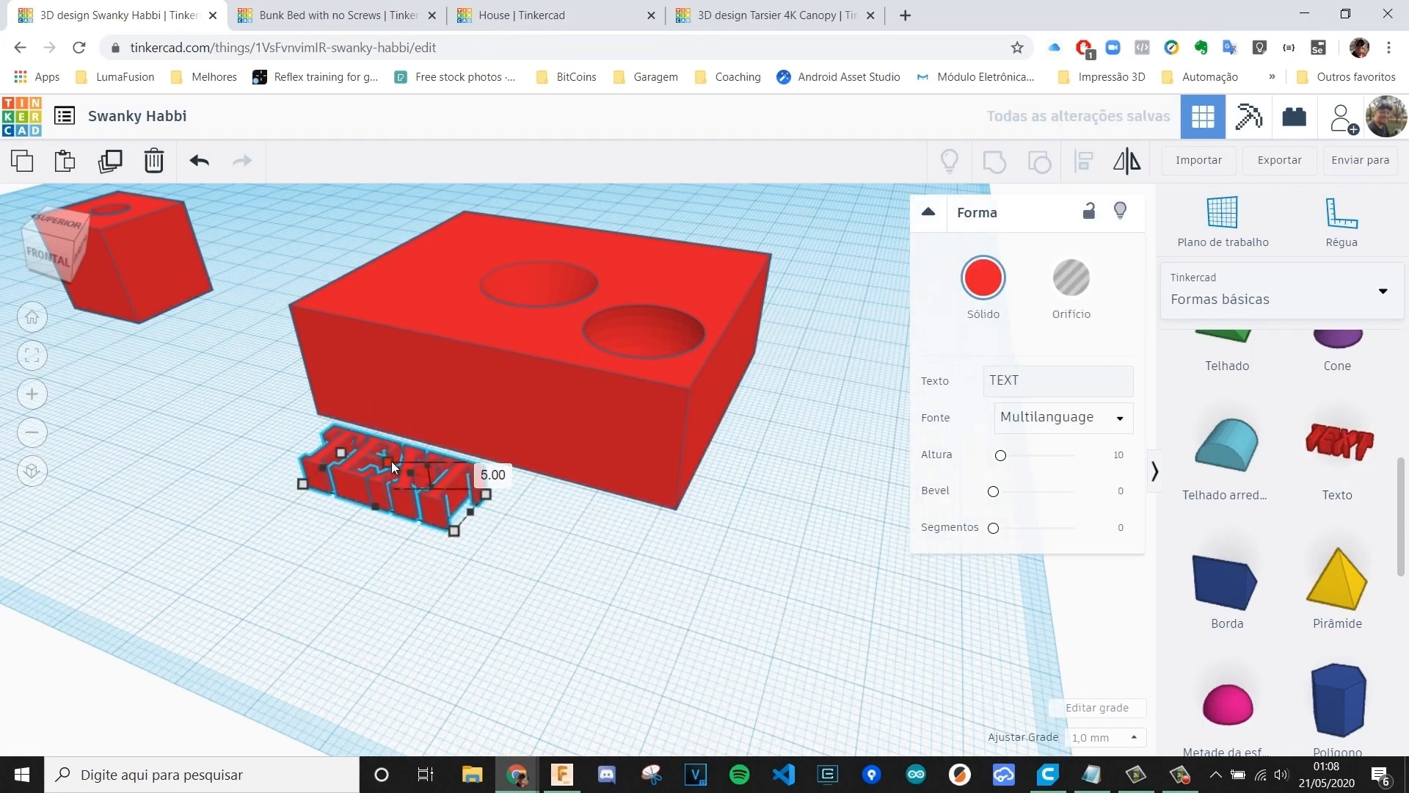
- Raise the TEXT shape and place it on the large box's top, near the back corner behind the conical recess
right_click_drag(411, 478, 477, 470)
left_click_drag(477, 470, 486, 306)
right_click_drag(486, 306, 596, 390)
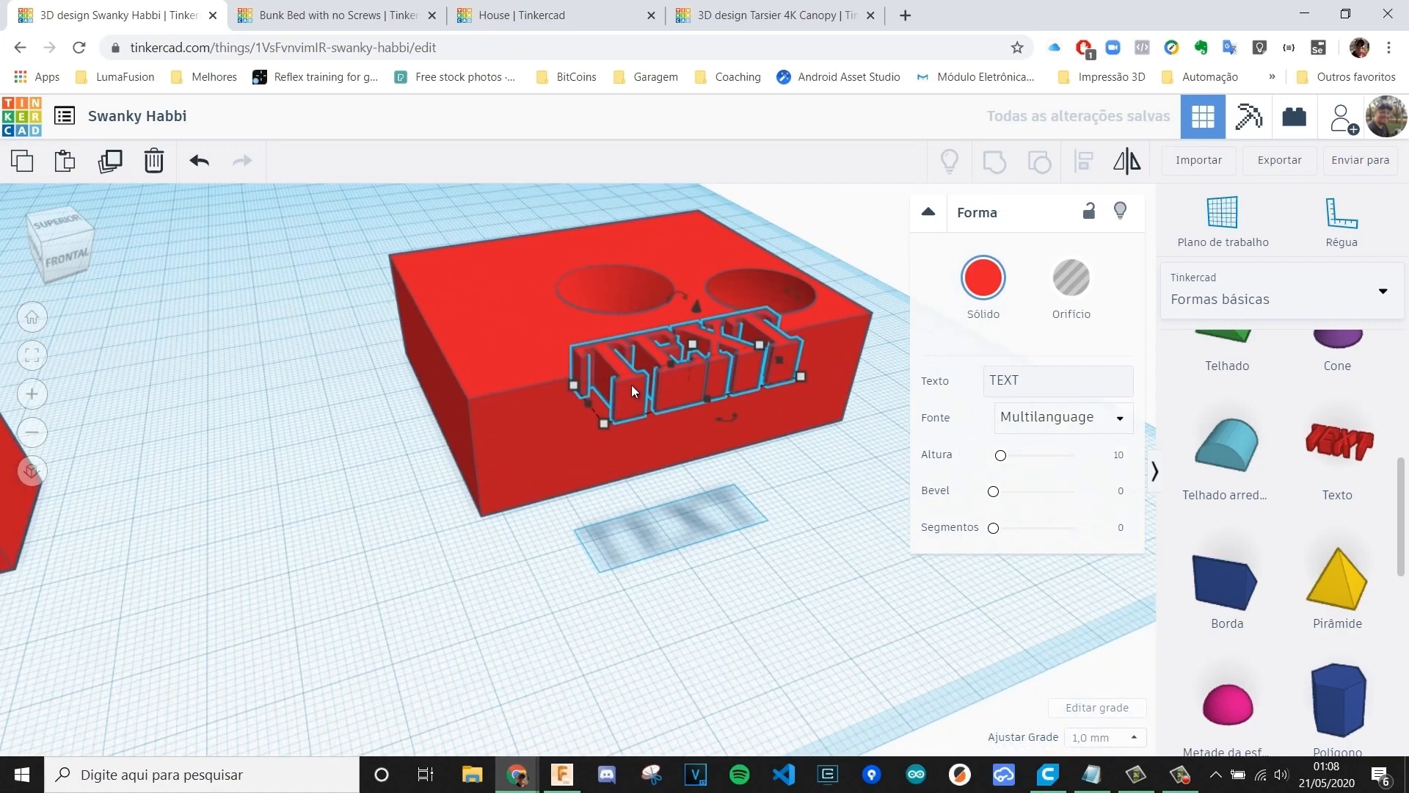
left_click_drag(631, 384, 446, 274)
right_click_drag(395, 446, 524, 422)
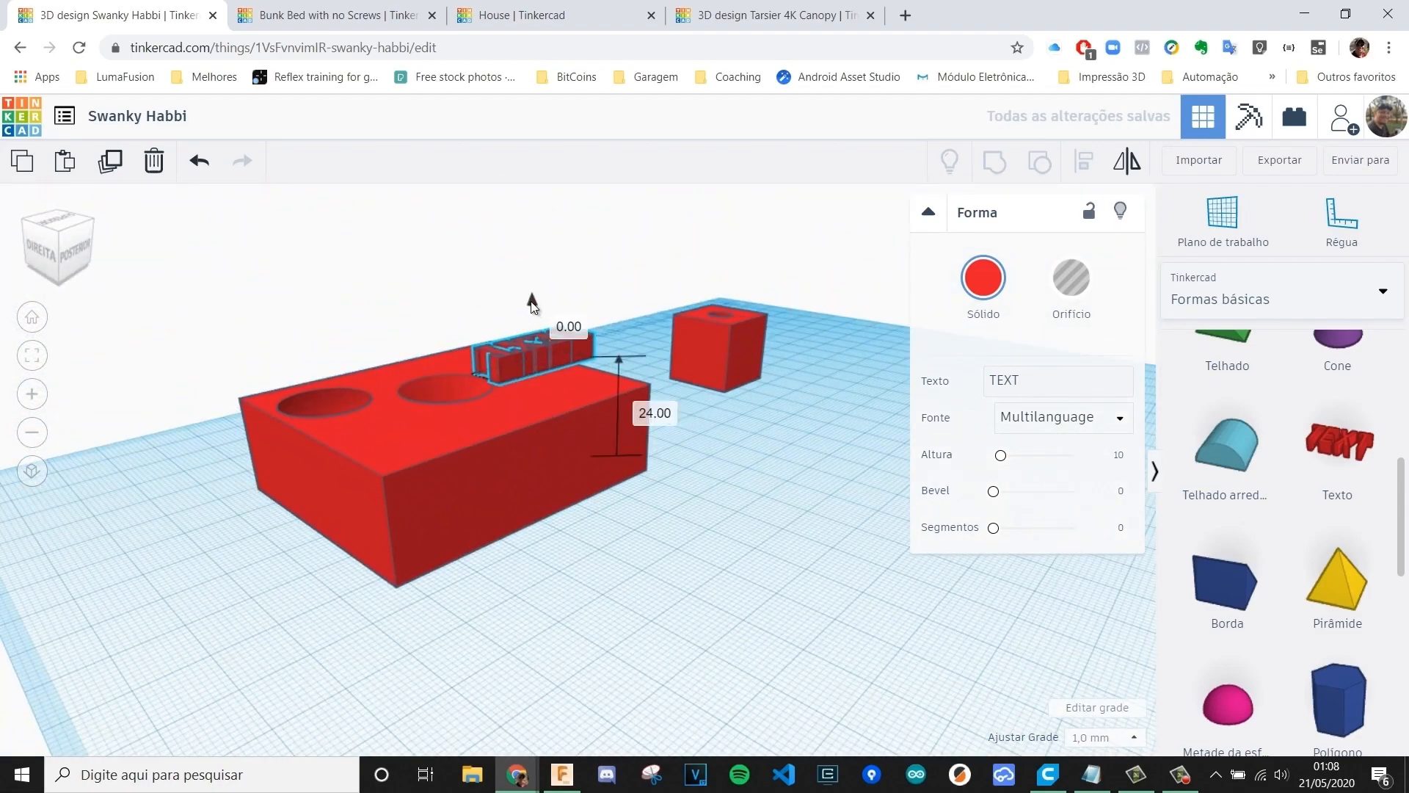
right_click_drag(530, 491, 557, 453)
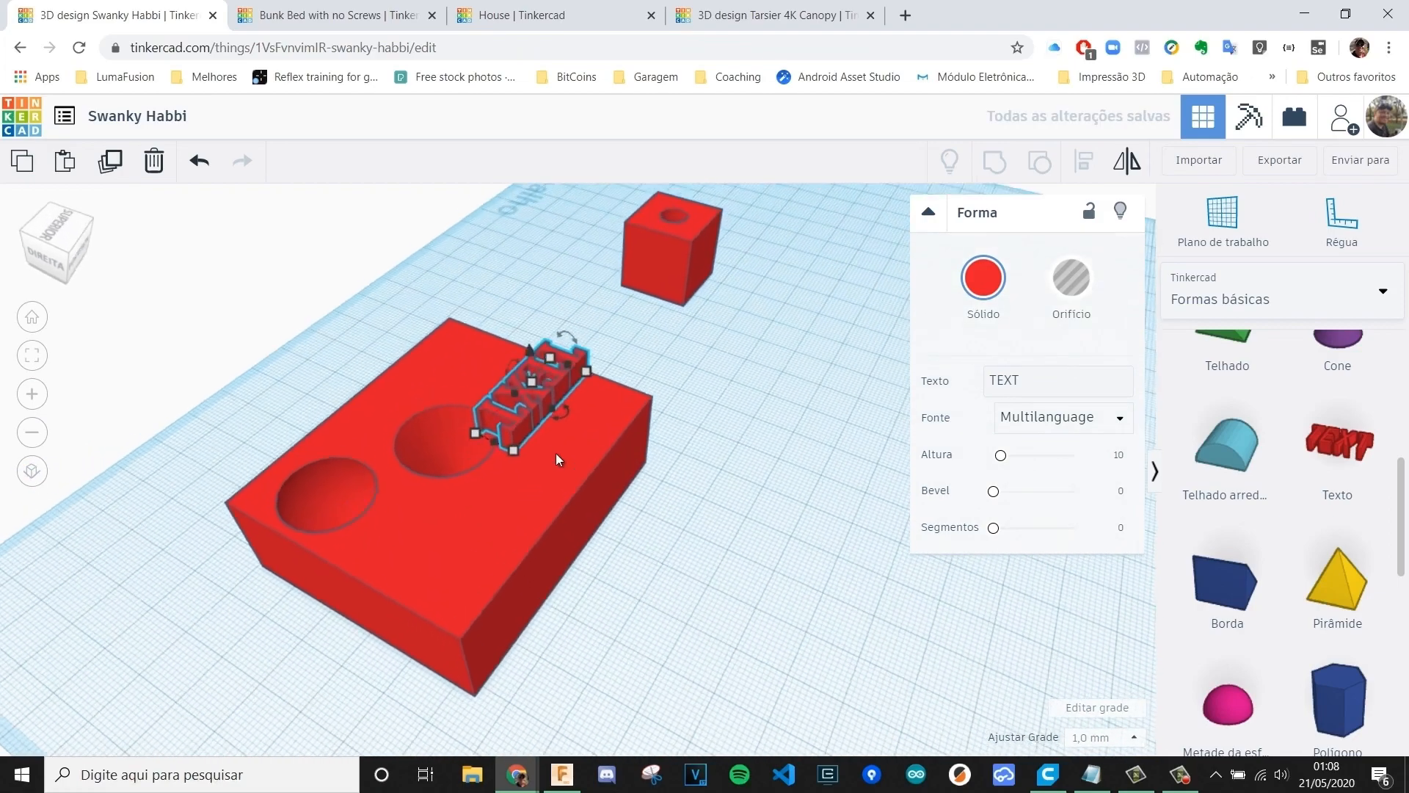
left_click_drag(530, 416, 562, 447)
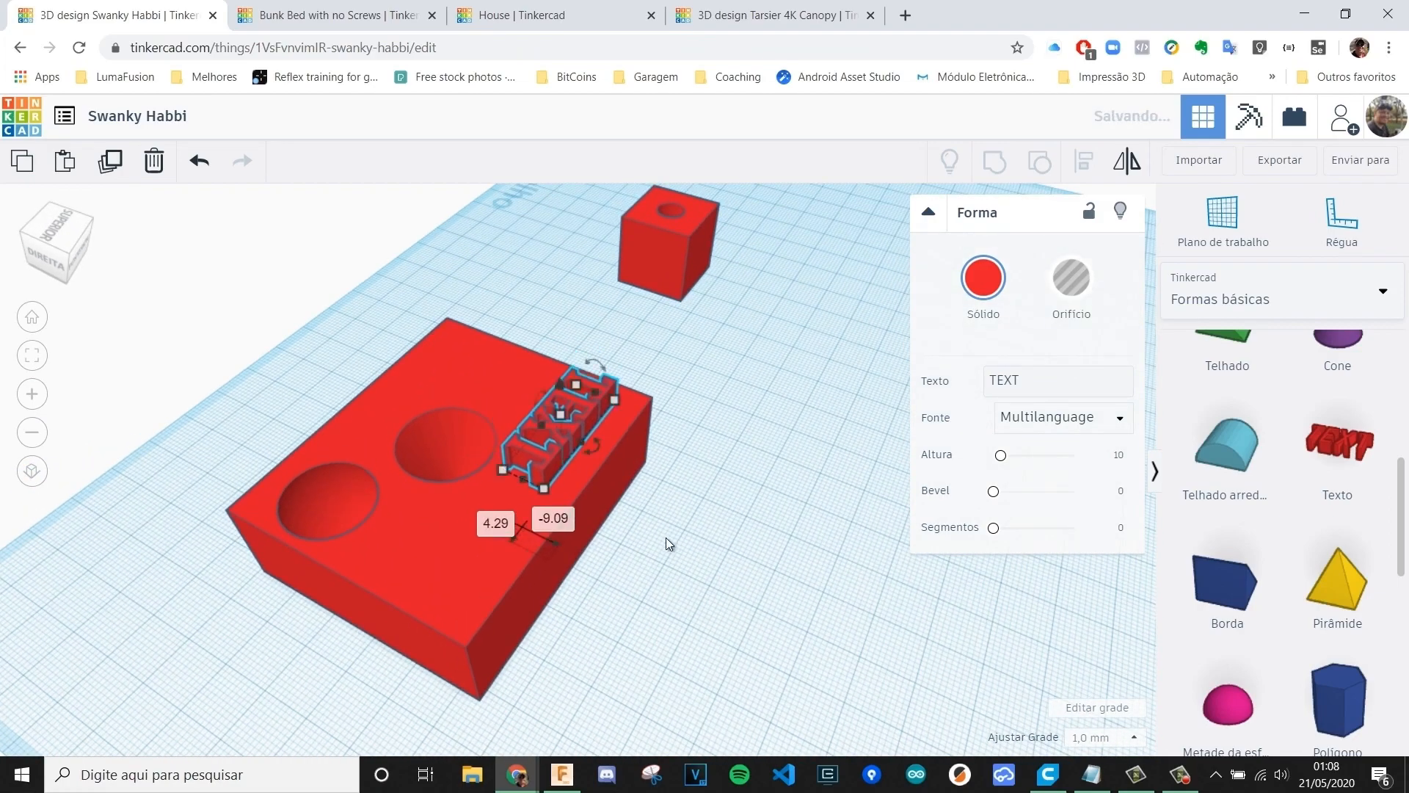
right_click_drag(666, 537, 733, 443)
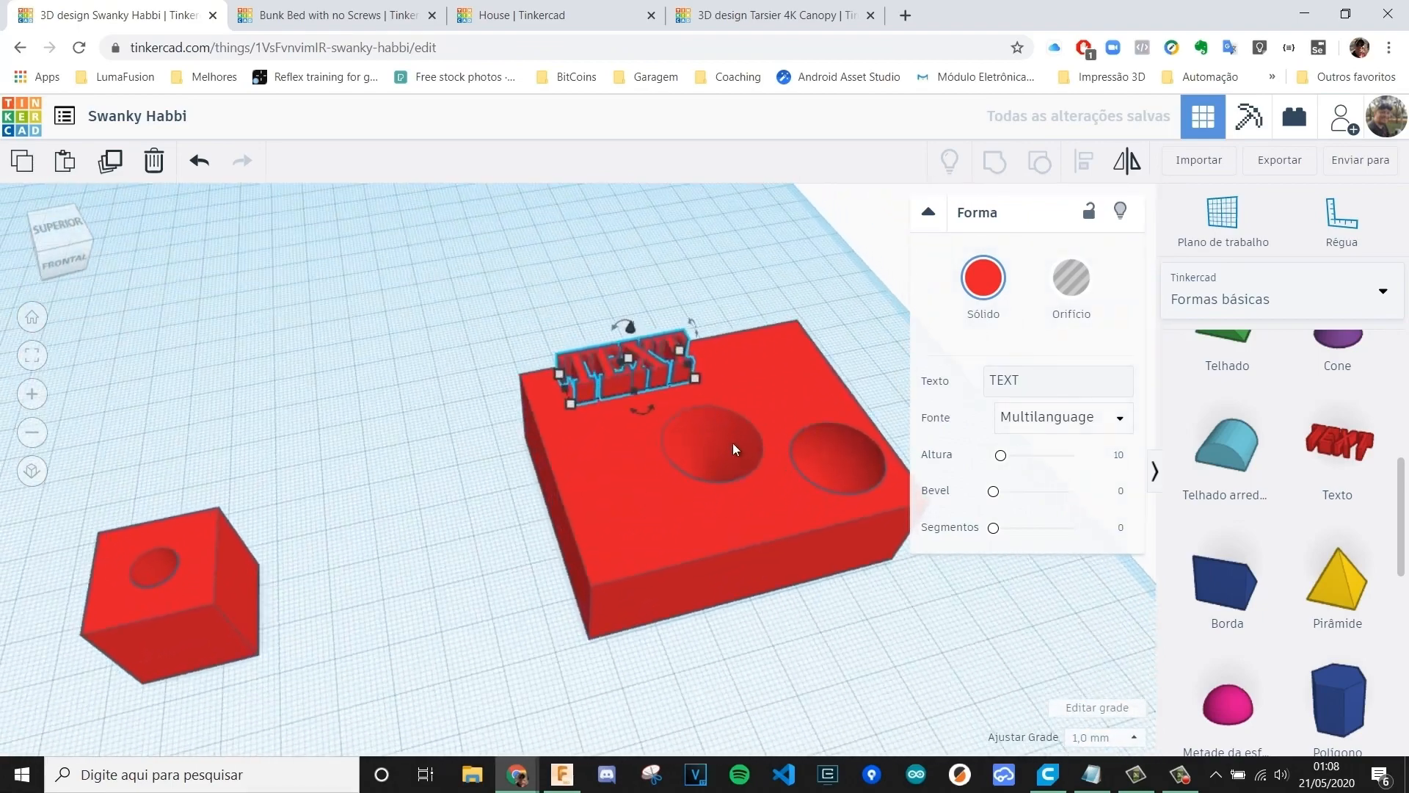
middle_click_drag(732, 443, 578, 481)
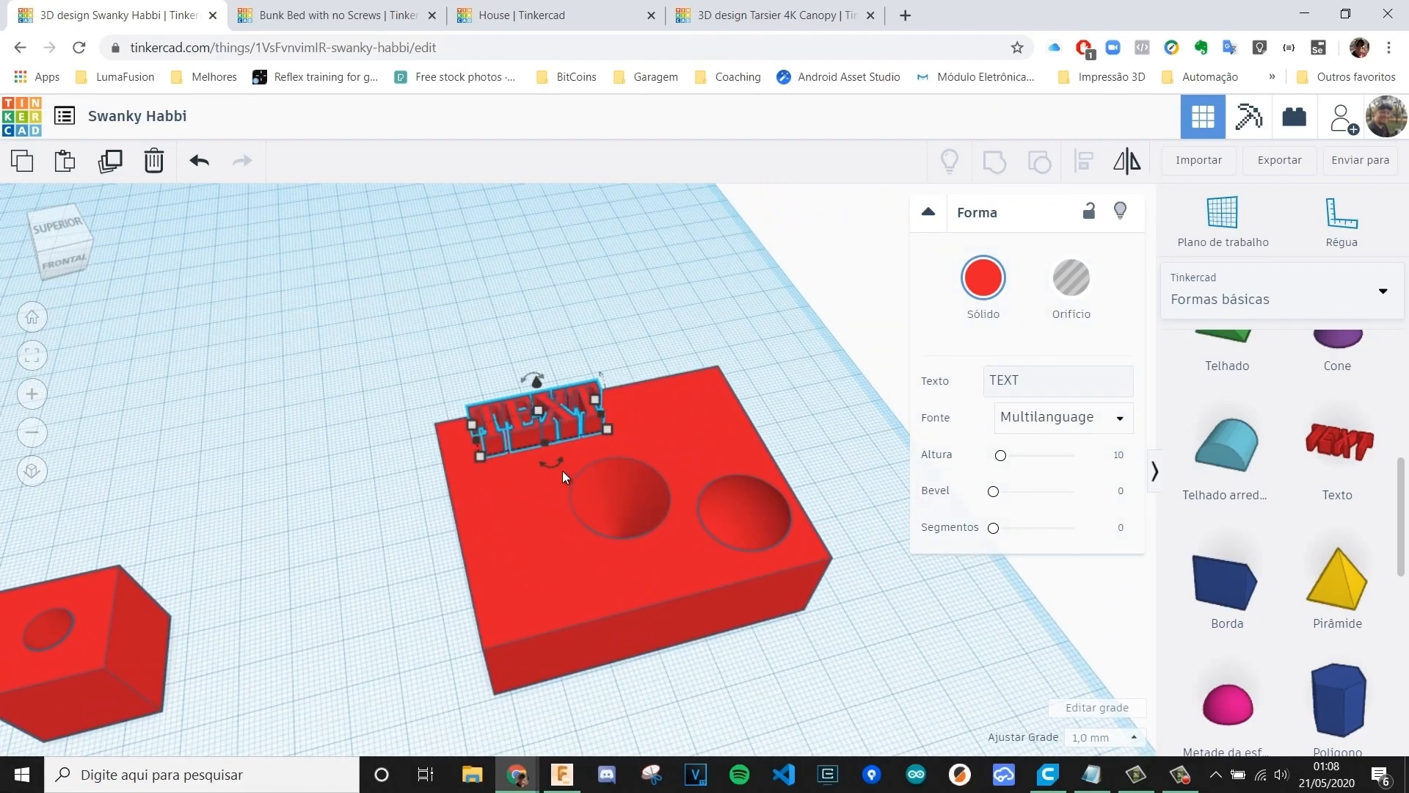
- Sink the TEXT shape 7 mm into the large box's top and turn it into a hole
right_click_drag(564, 476, 526, 316)
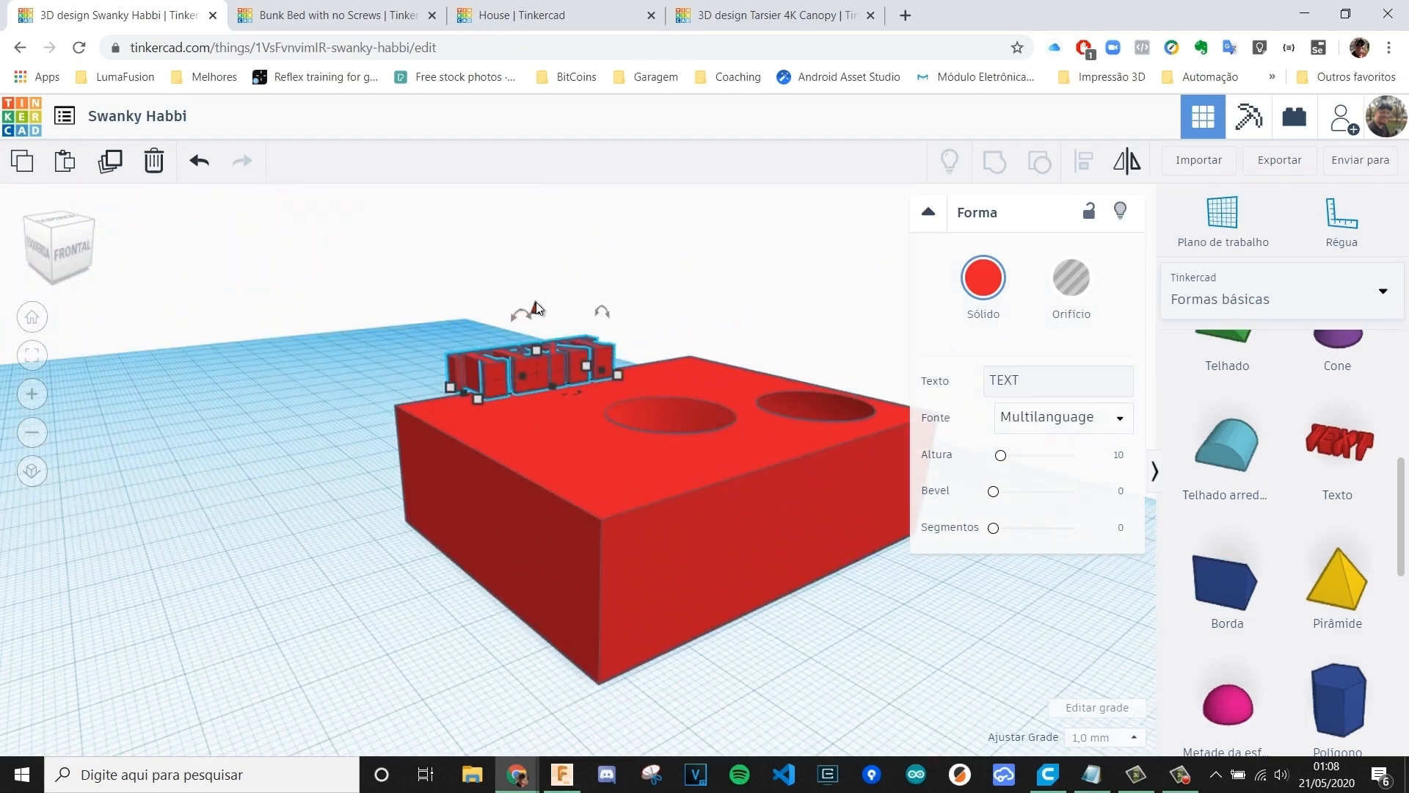
left_click_drag(536, 307, 531, 345)
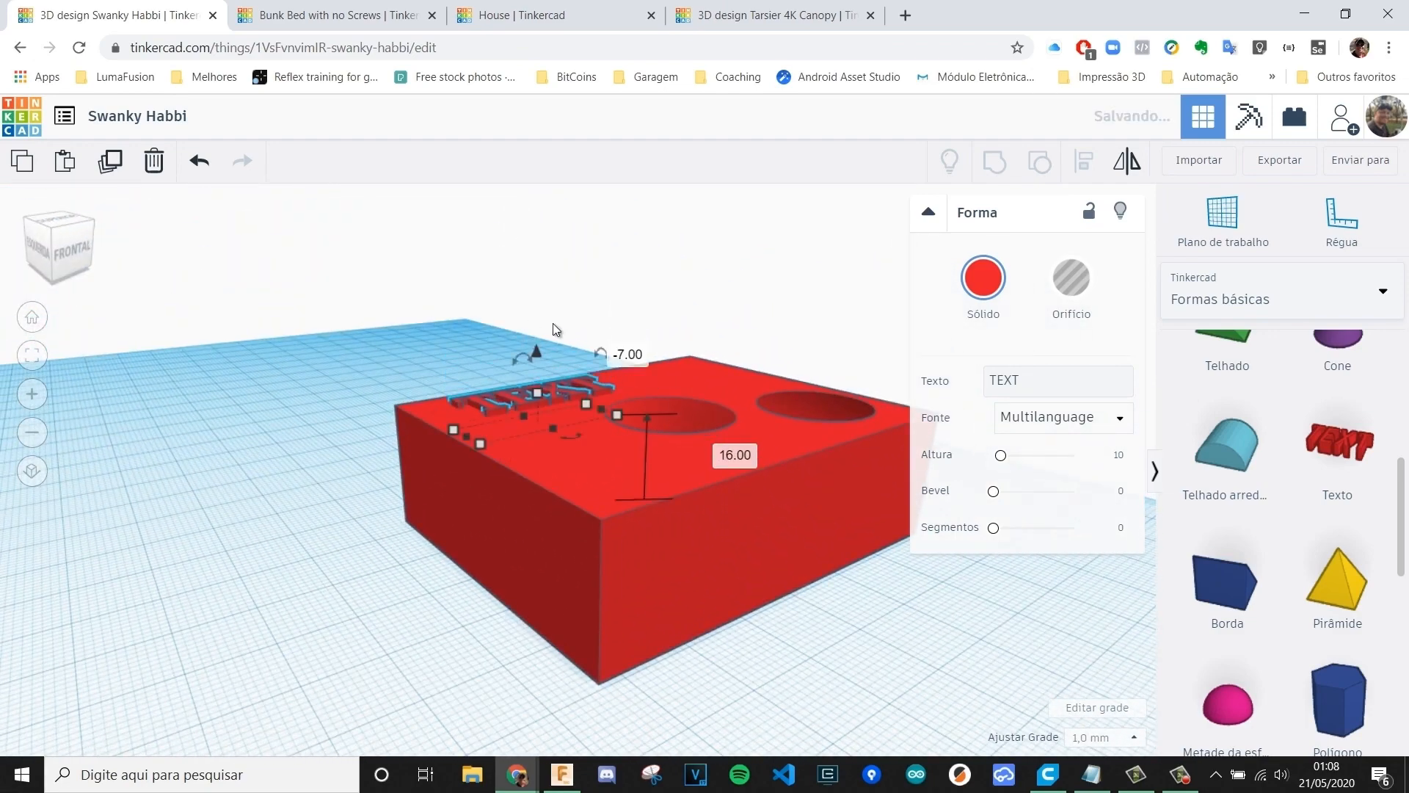
left_click(1068, 292)
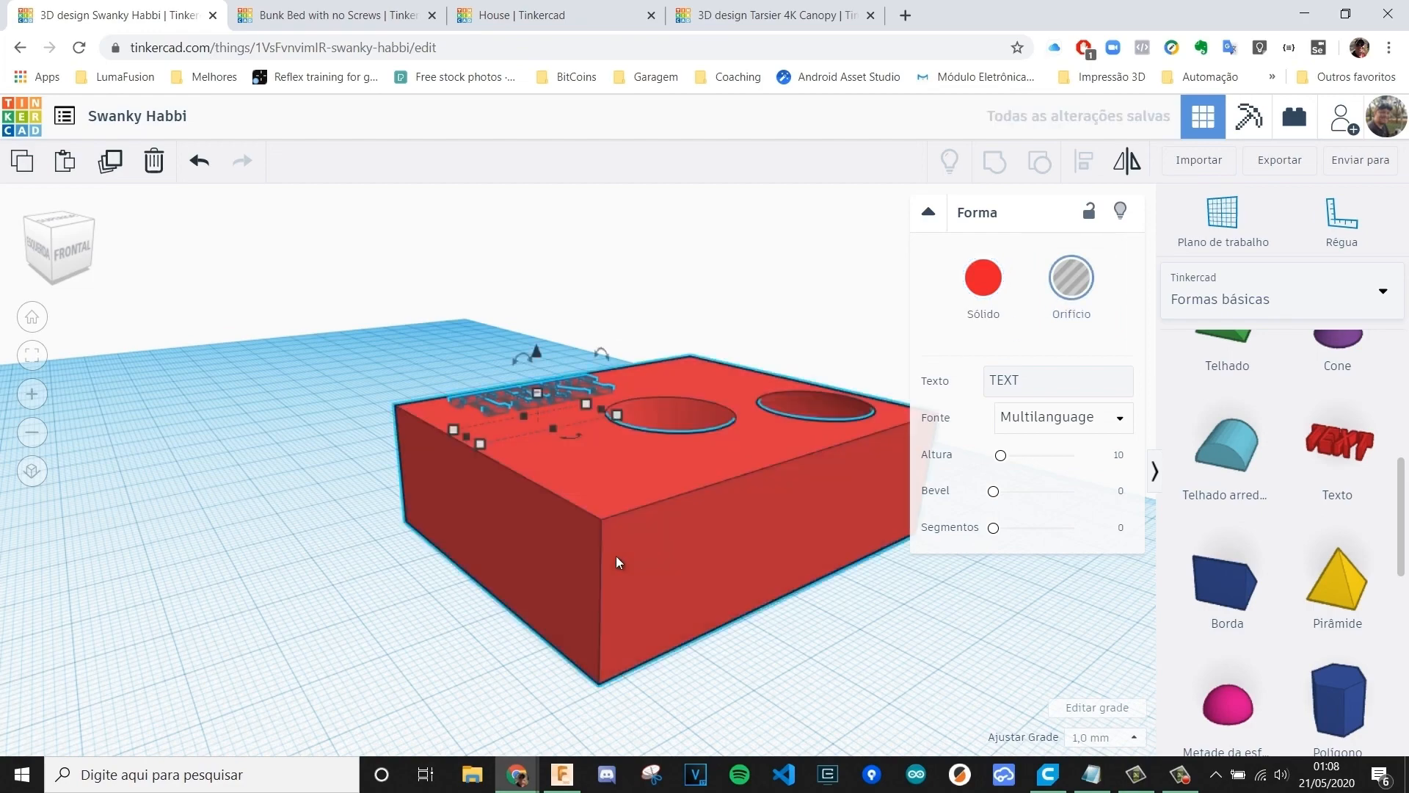
- Group the TEXT hole with the large box to engrave the lettering into its top
left_click(615, 556, "shift")
left_click(995, 161)
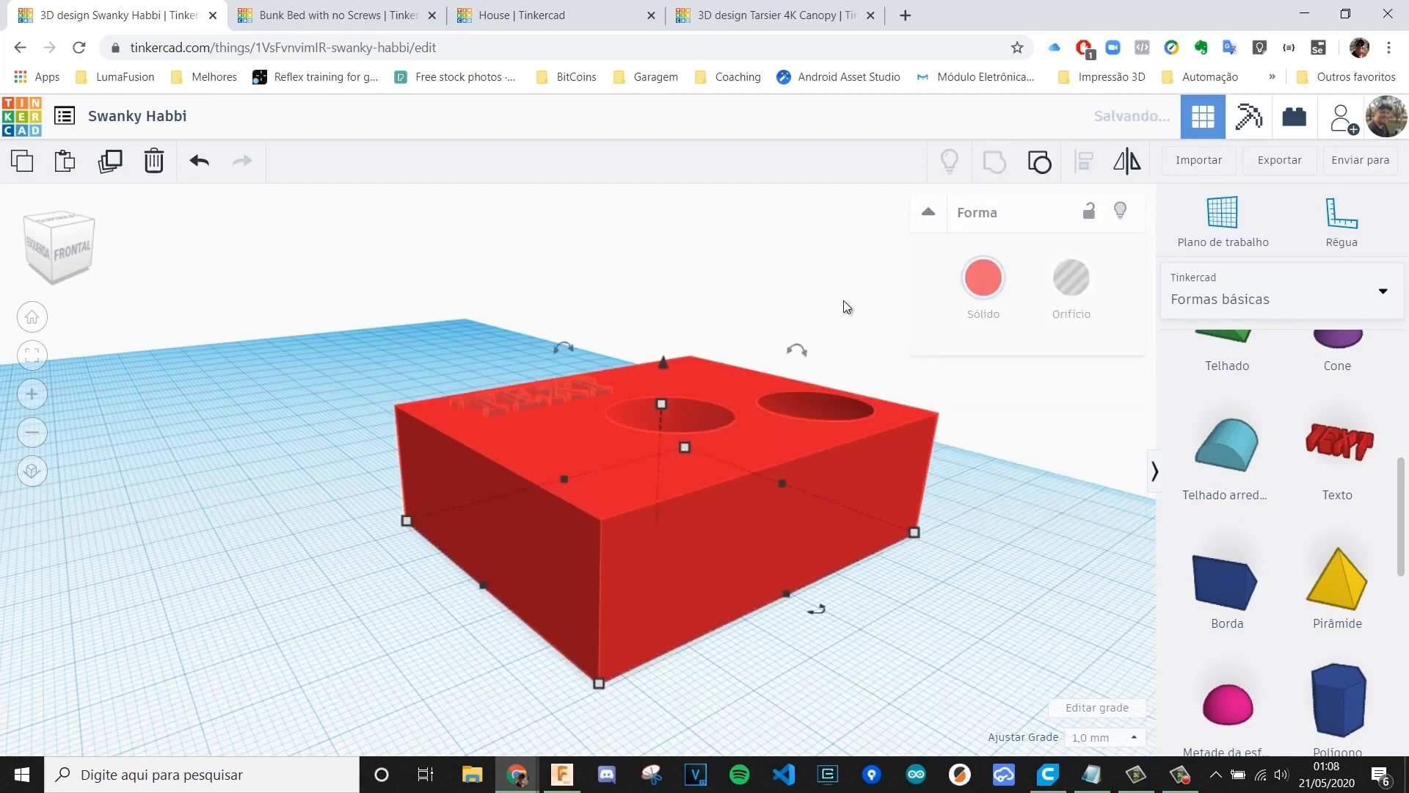
left_click(530, 302)
right_click_drag(611, 376, 560, 530)
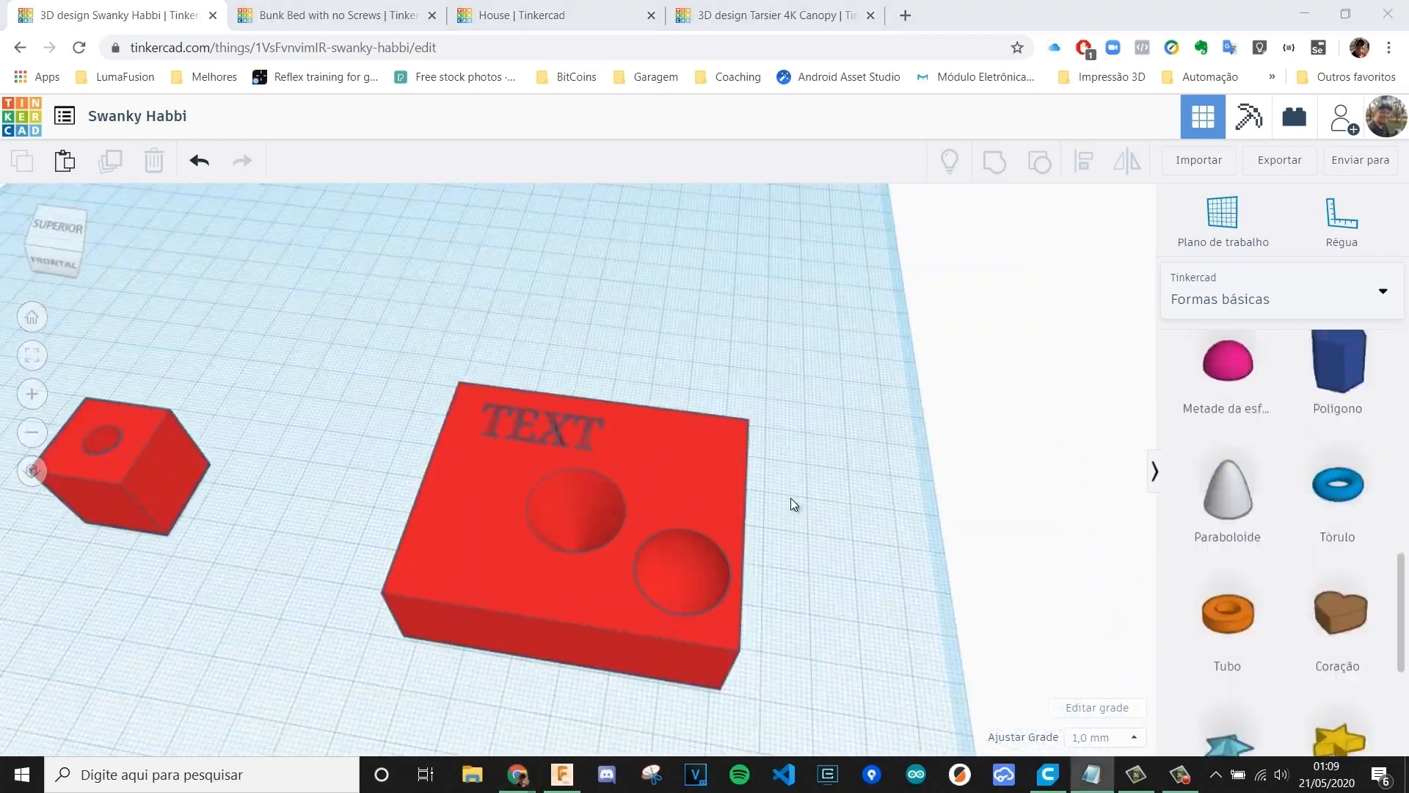
- Move the small box with the cylindrical hole close beside the large box, near its front left corner
scroll(791, 498, "down", 3)
middle_click_drag(735, 514, 751, 456)
left_click(684, 401)
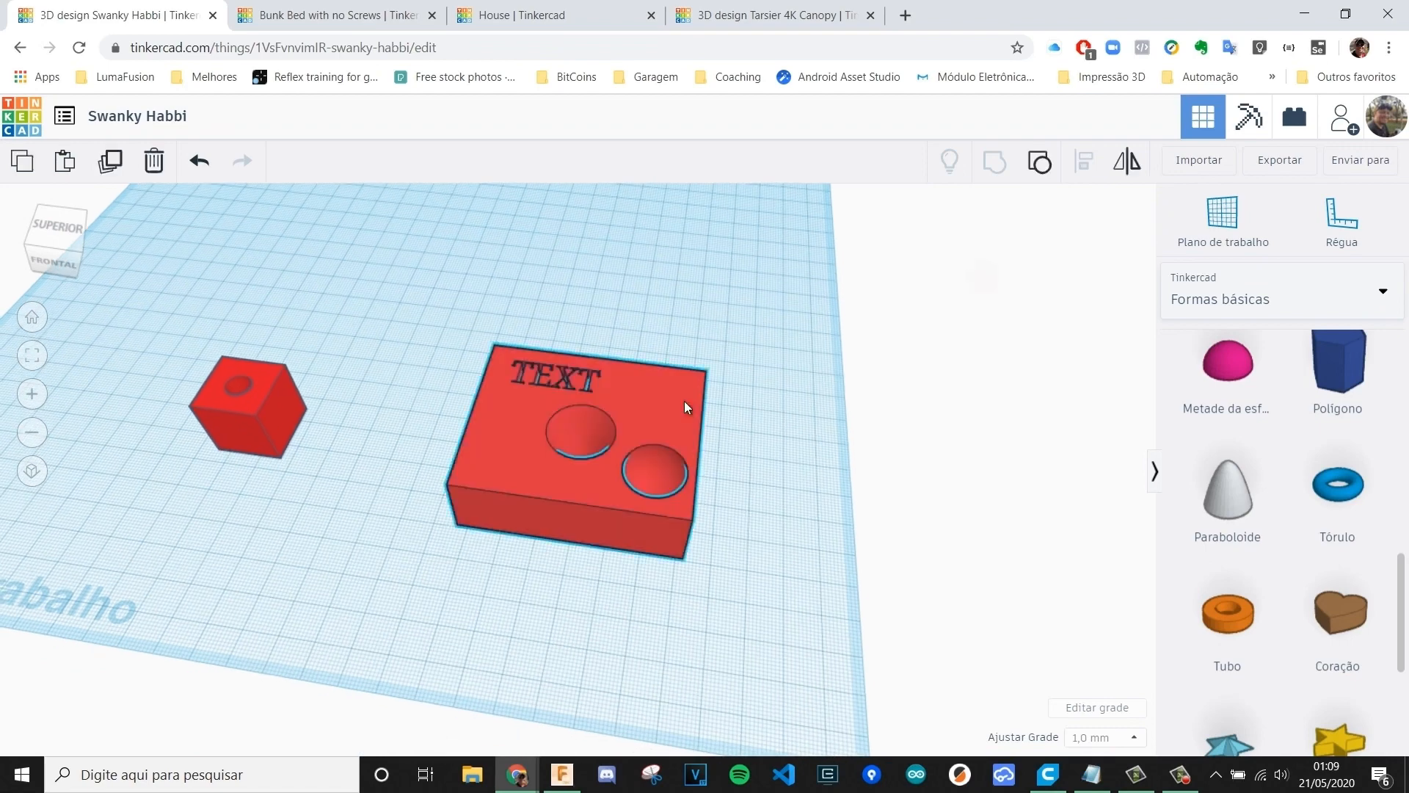
left_click(587, 556)
left_click(270, 416)
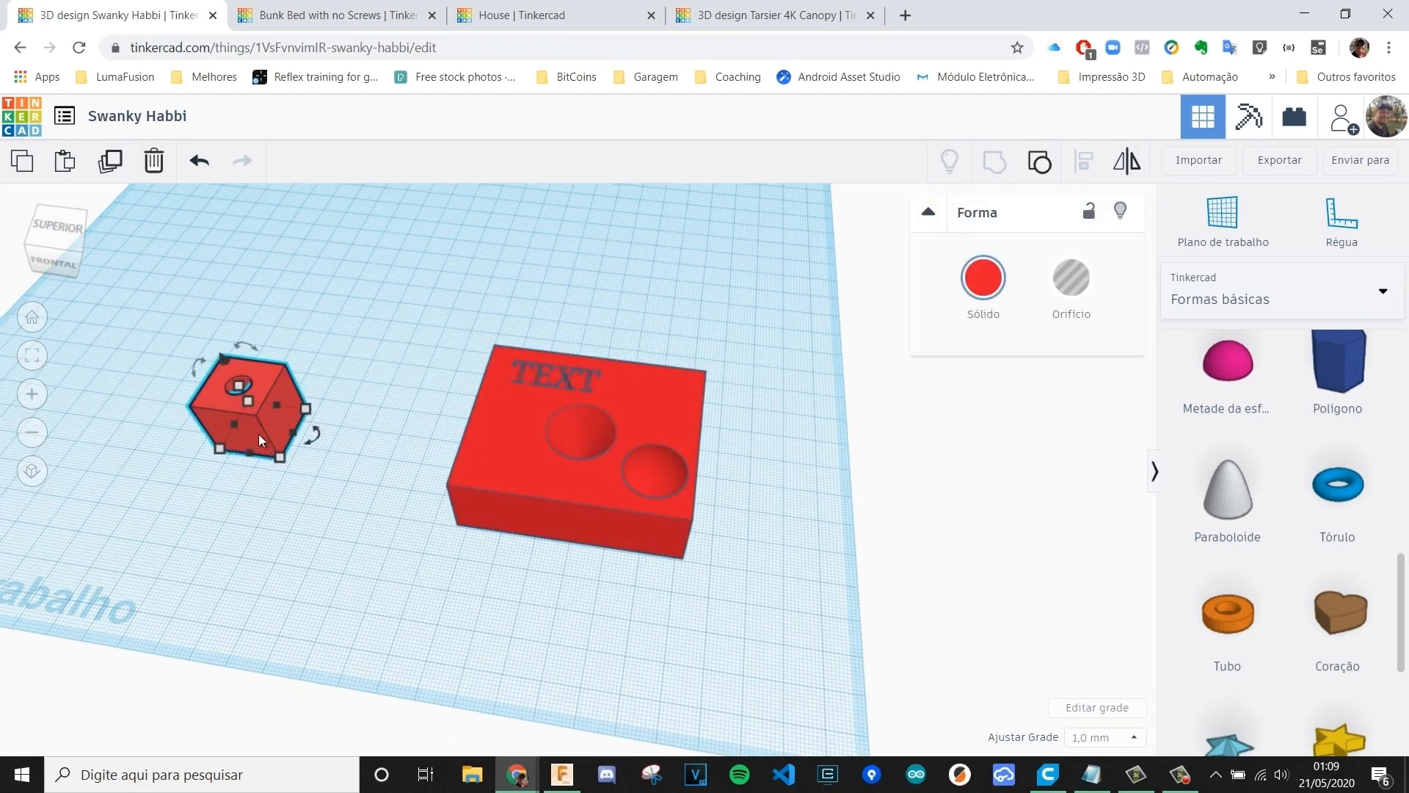
left_click_drag(259, 434, 442, 483)
right_click_drag(480, 559, 540, 510)
scroll(482, 491, "up", 3)
right_click_drag(474, 544, 560, 547)
middle_click_drag(560, 546, 596, 526)
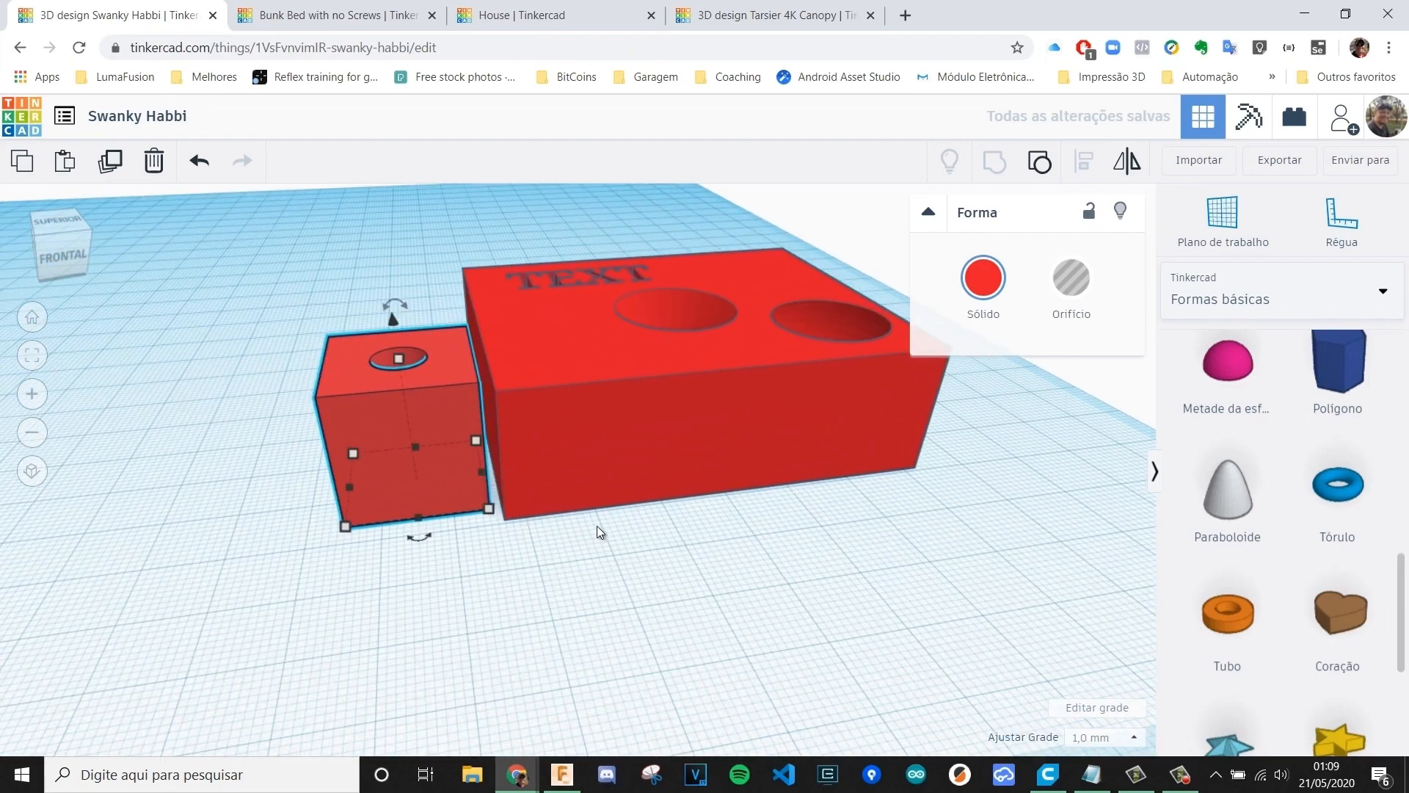
right_click_drag(507, 565, 549, 568)
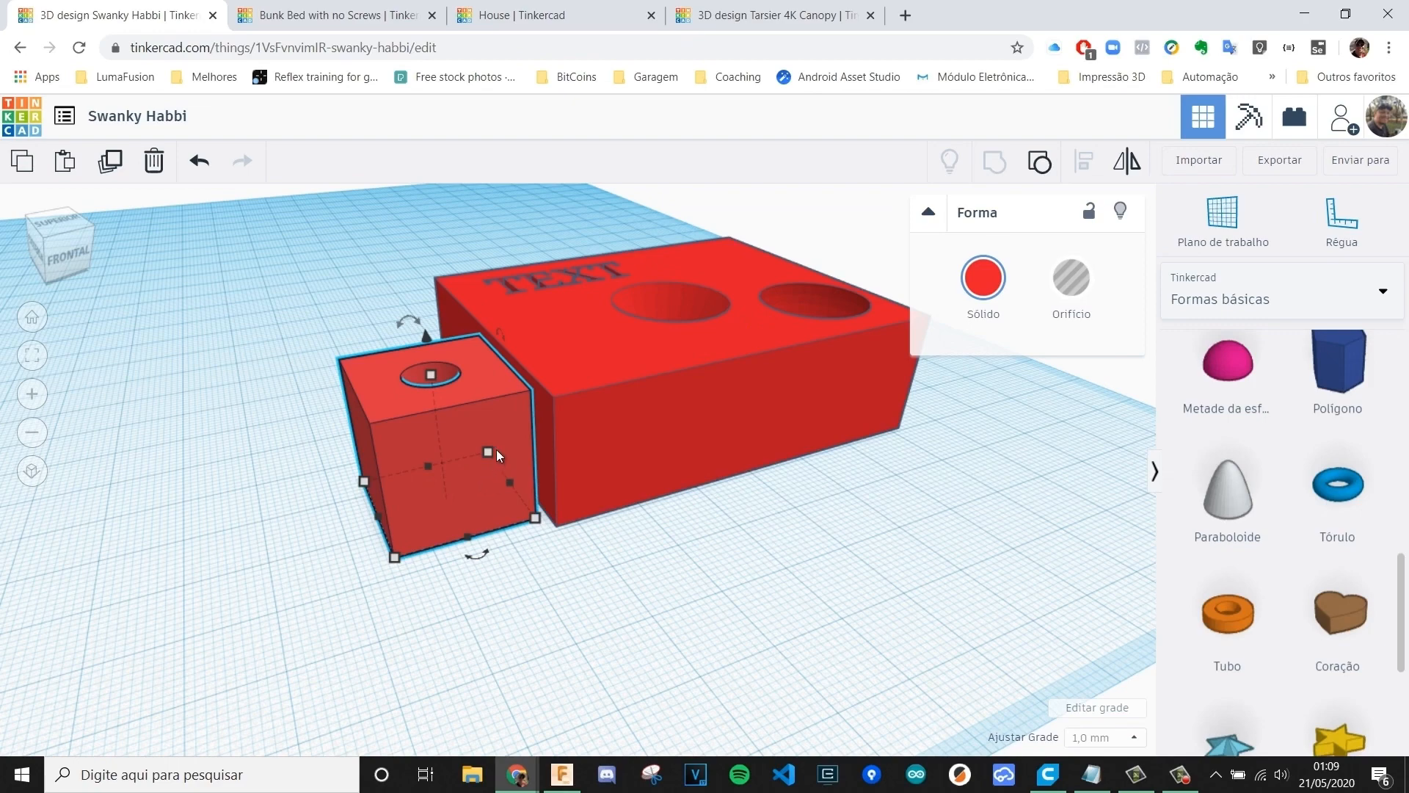
- Shift the small box slightly away from the large box to leave a clear gap between them
left_click(621, 598)
left_click_drag(508, 428, 495, 433)
left_click(728, 580)
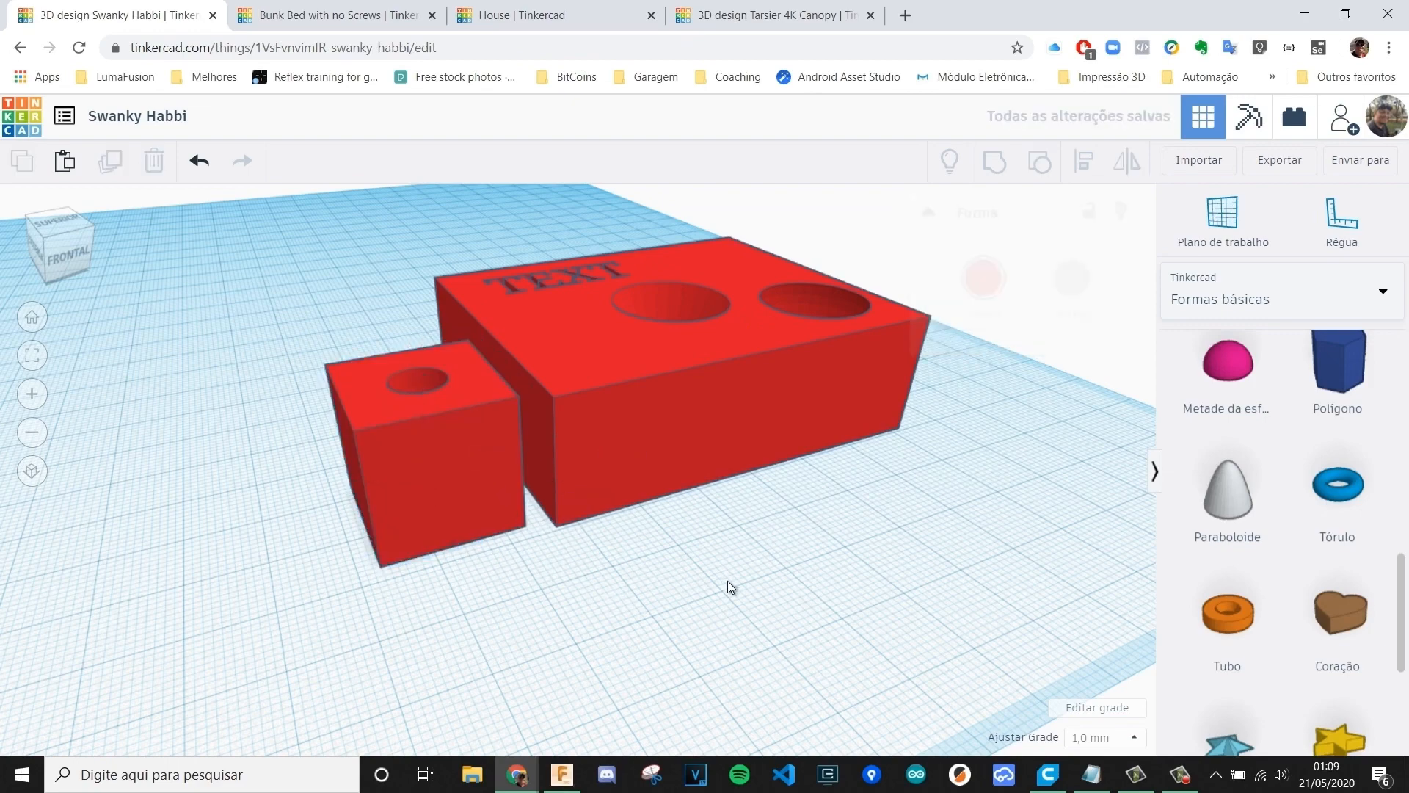
- Group the two separated boxes and move them together as one object, 13 mm sideways and 4 mm forward
left_click_drag(728, 580, 435, 443)
left_click(995, 161)
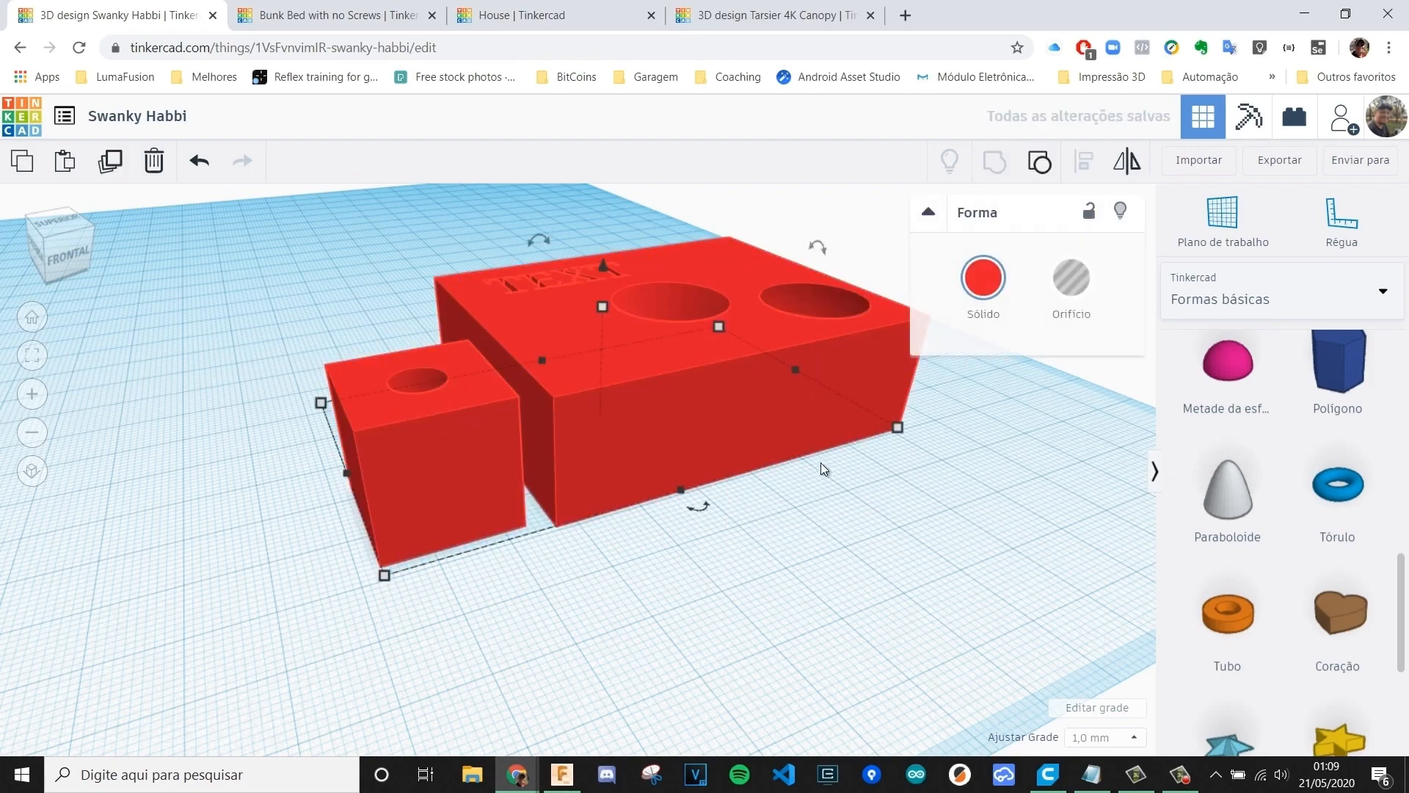
left_click(618, 542)
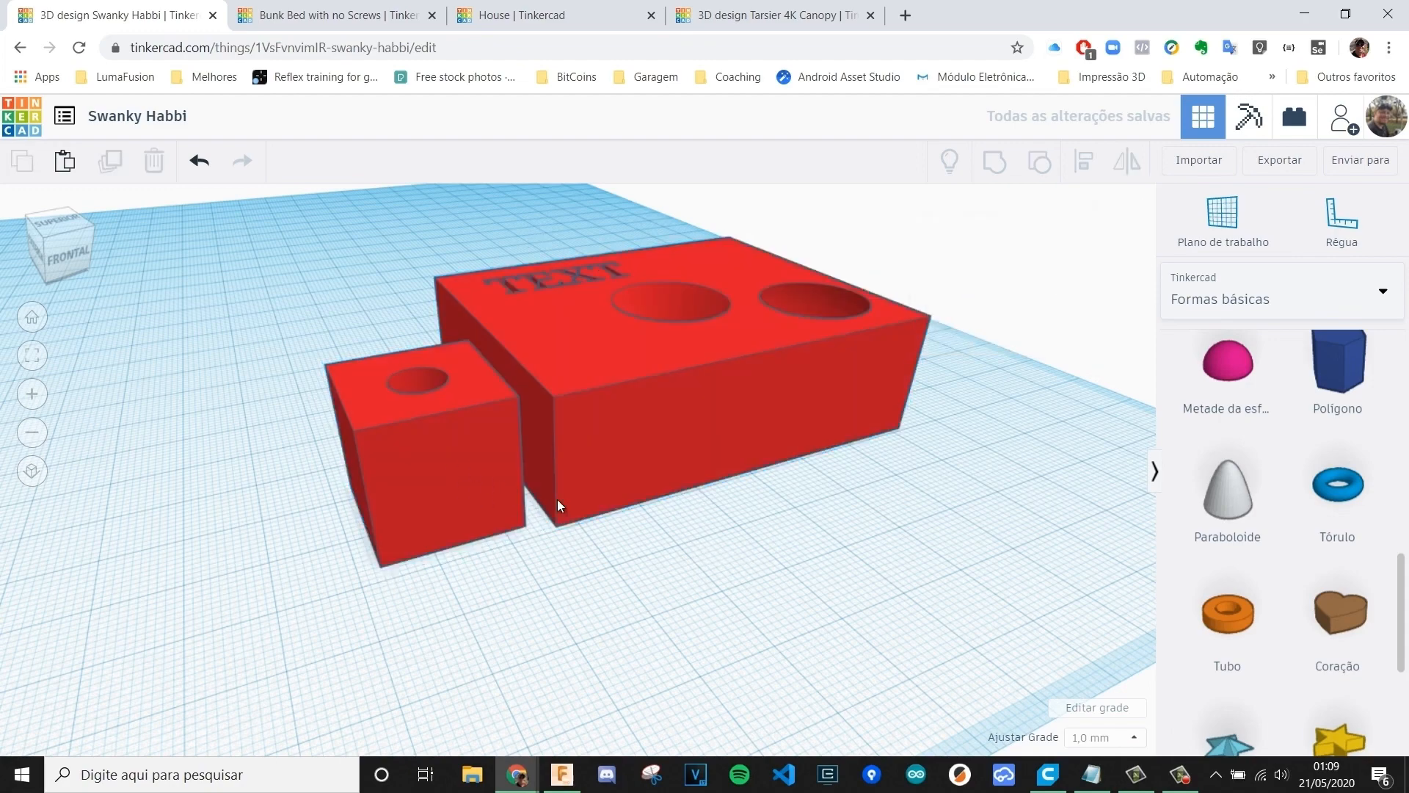
left_click(615, 408)
left_click_drag(610, 387, 544, 417)
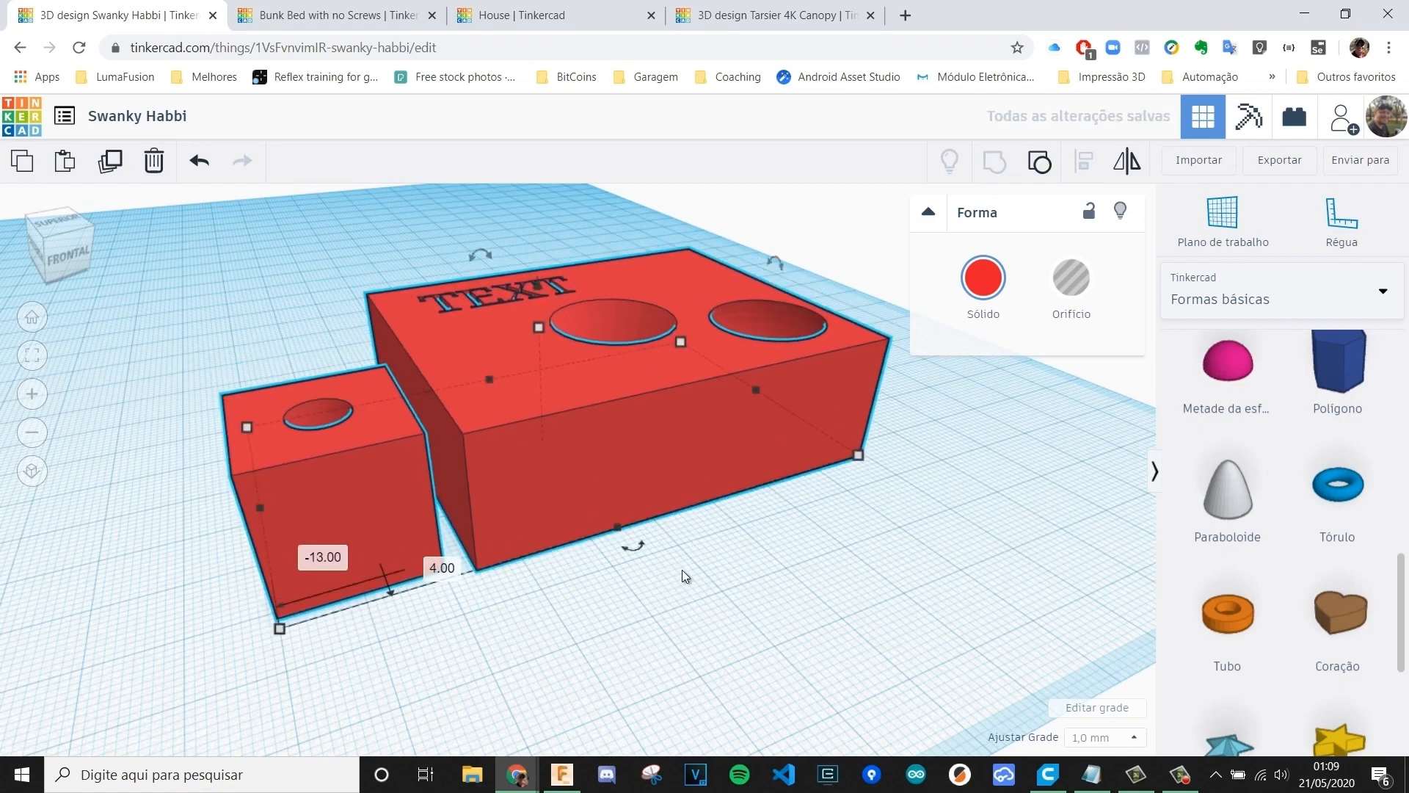
- Undo the move and the grouping of the two separated boxes
key("Caps_Lock")
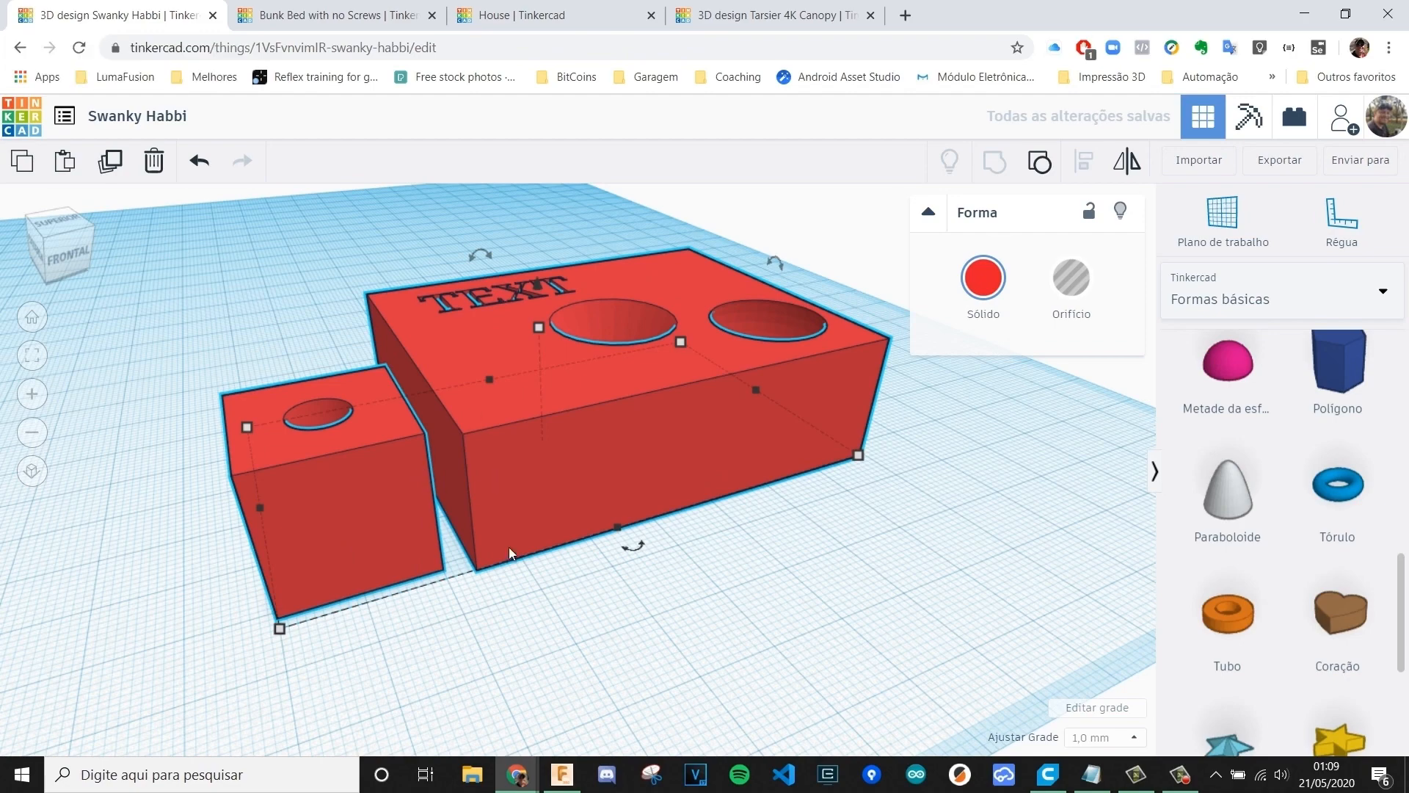
left_click(490, 579)
left_click(520, 478)
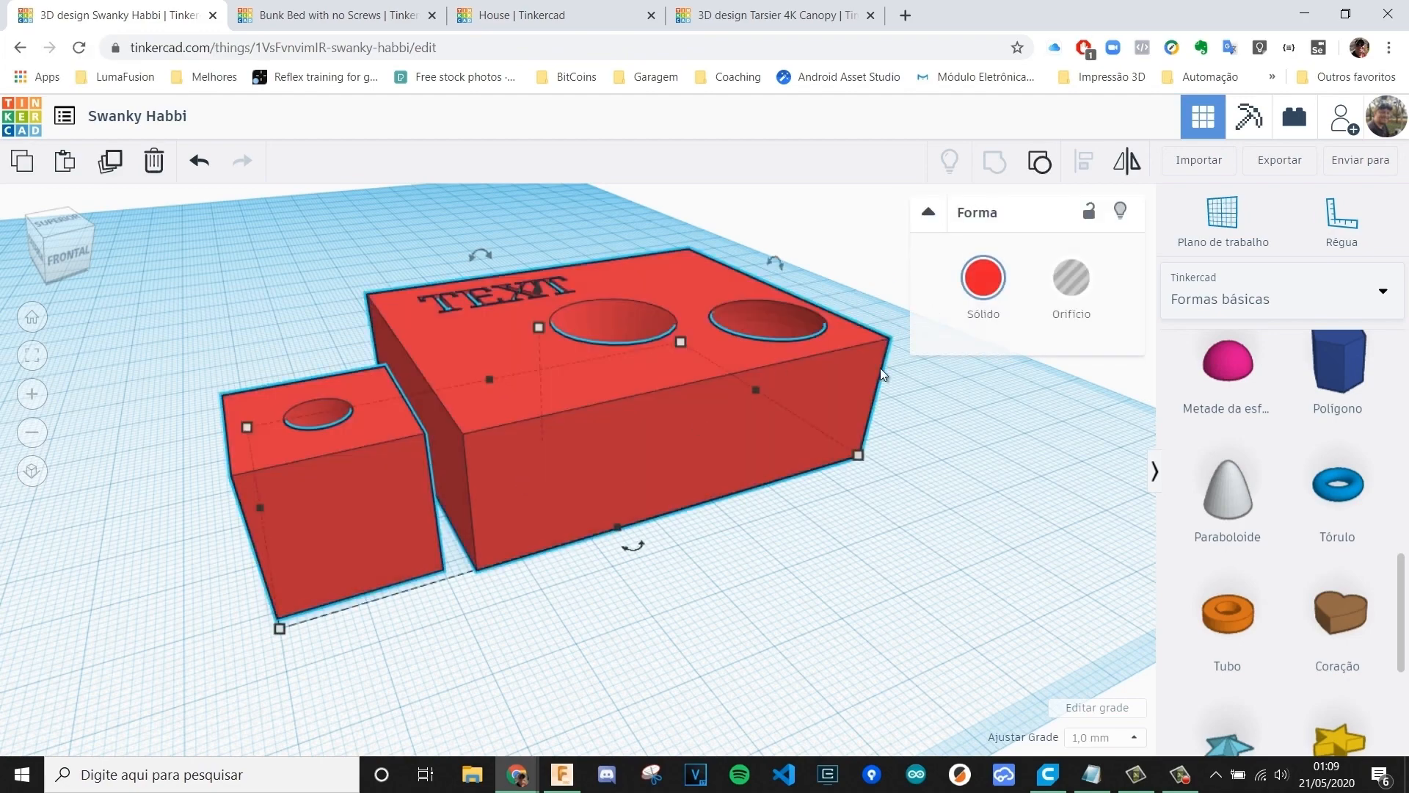
key("ctrl+z")
key("ctrl+z")
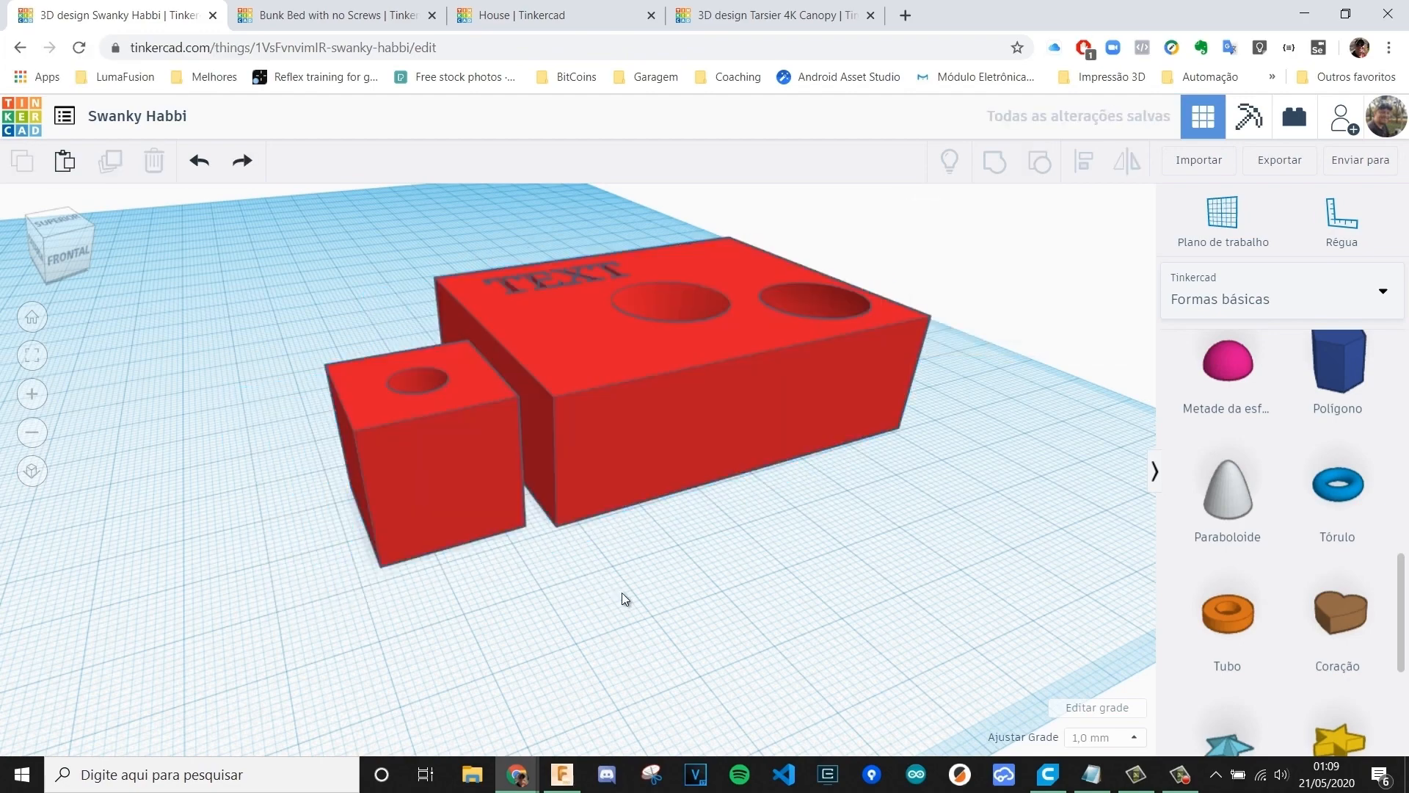
- Move the small box flush against the large box's left side, closing the gap between them
left_click_drag(483, 463, 520, 434)
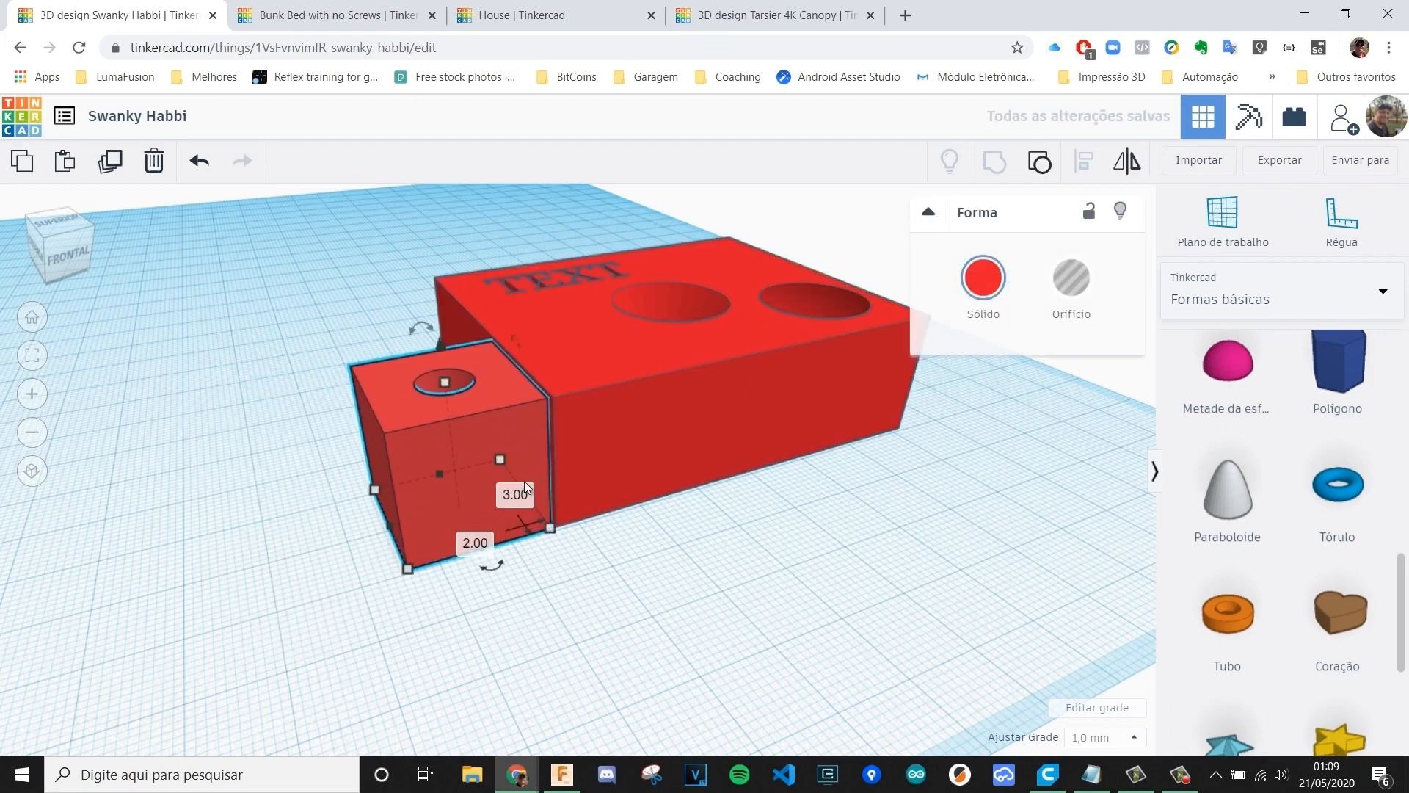
scroll(543, 452, "up", 1)
scroll(544, 452, "up", 5)
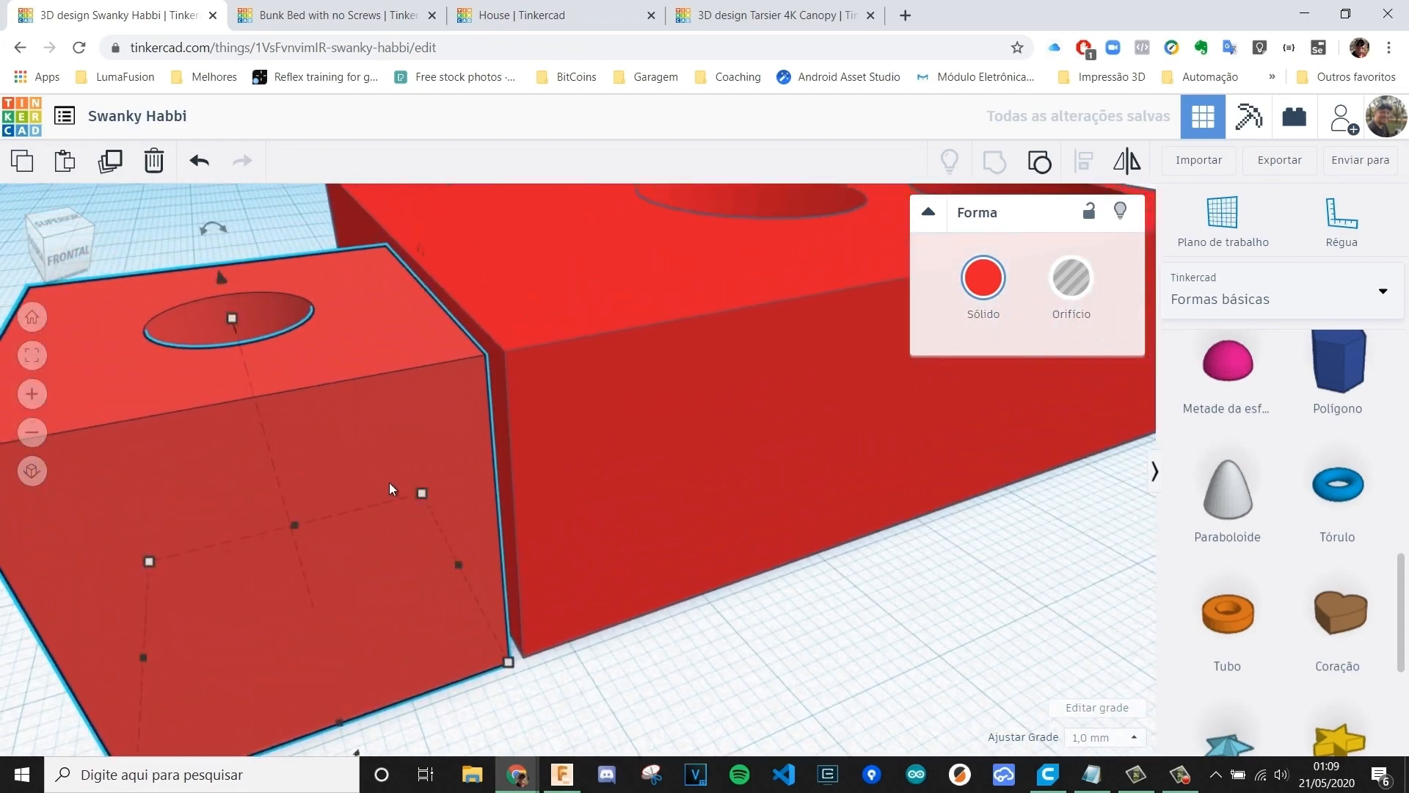
left_click_drag(402, 443, 418, 438)
right_click_drag(544, 549, 576, 526)
scroll(443, 443, "up", 3)
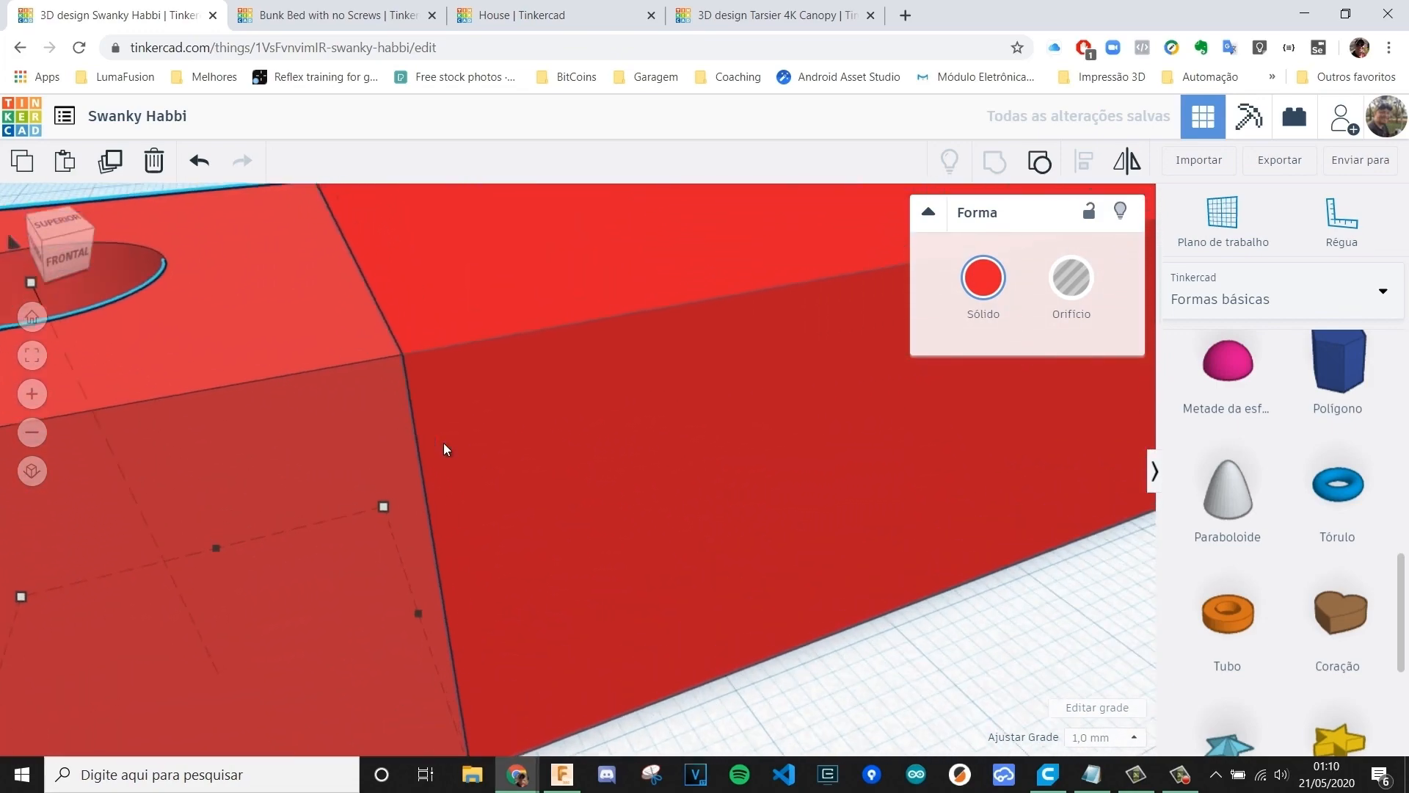
scroll(444, 443, "down", 5)
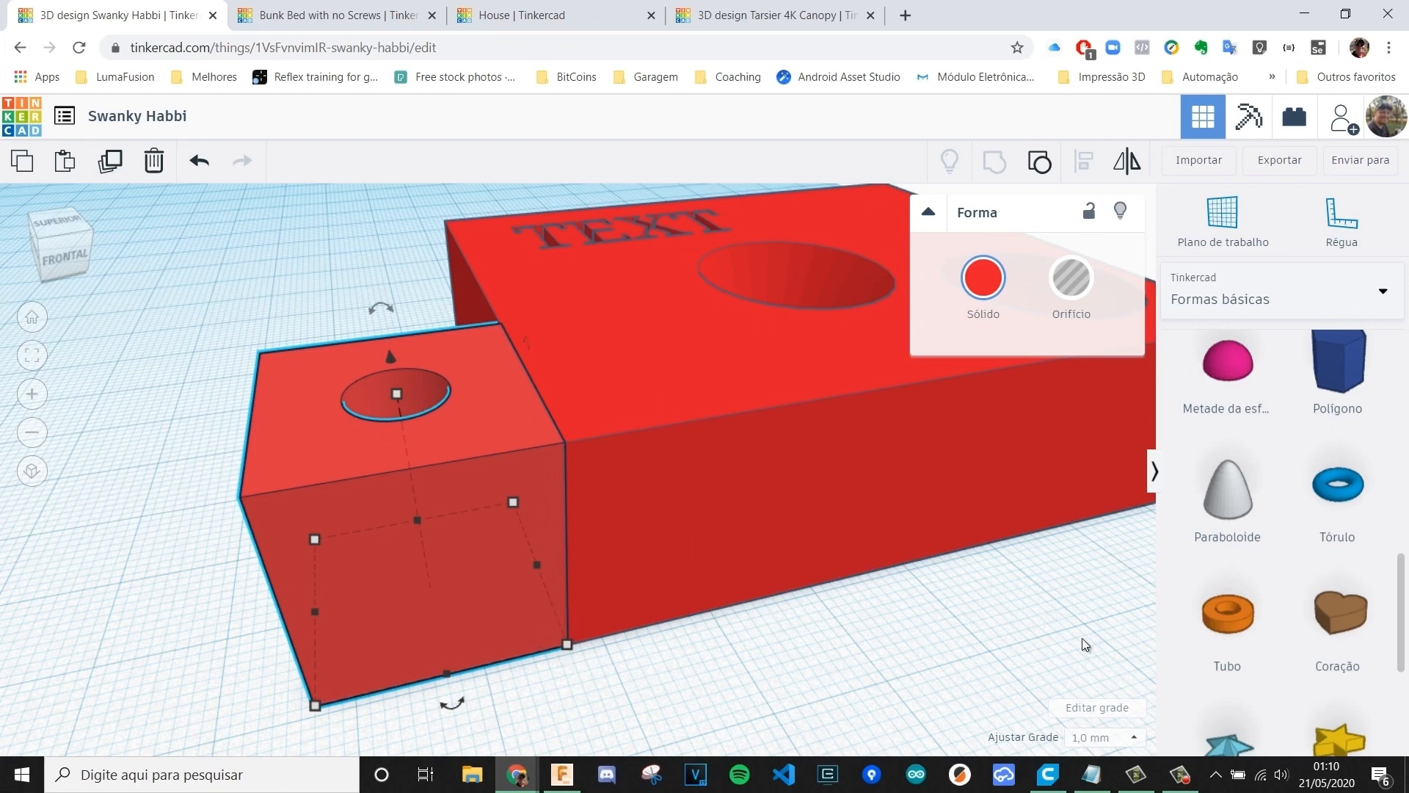
- Set the snap grid to Desligado so shapes can be moved freely
left_click(1104, 737)
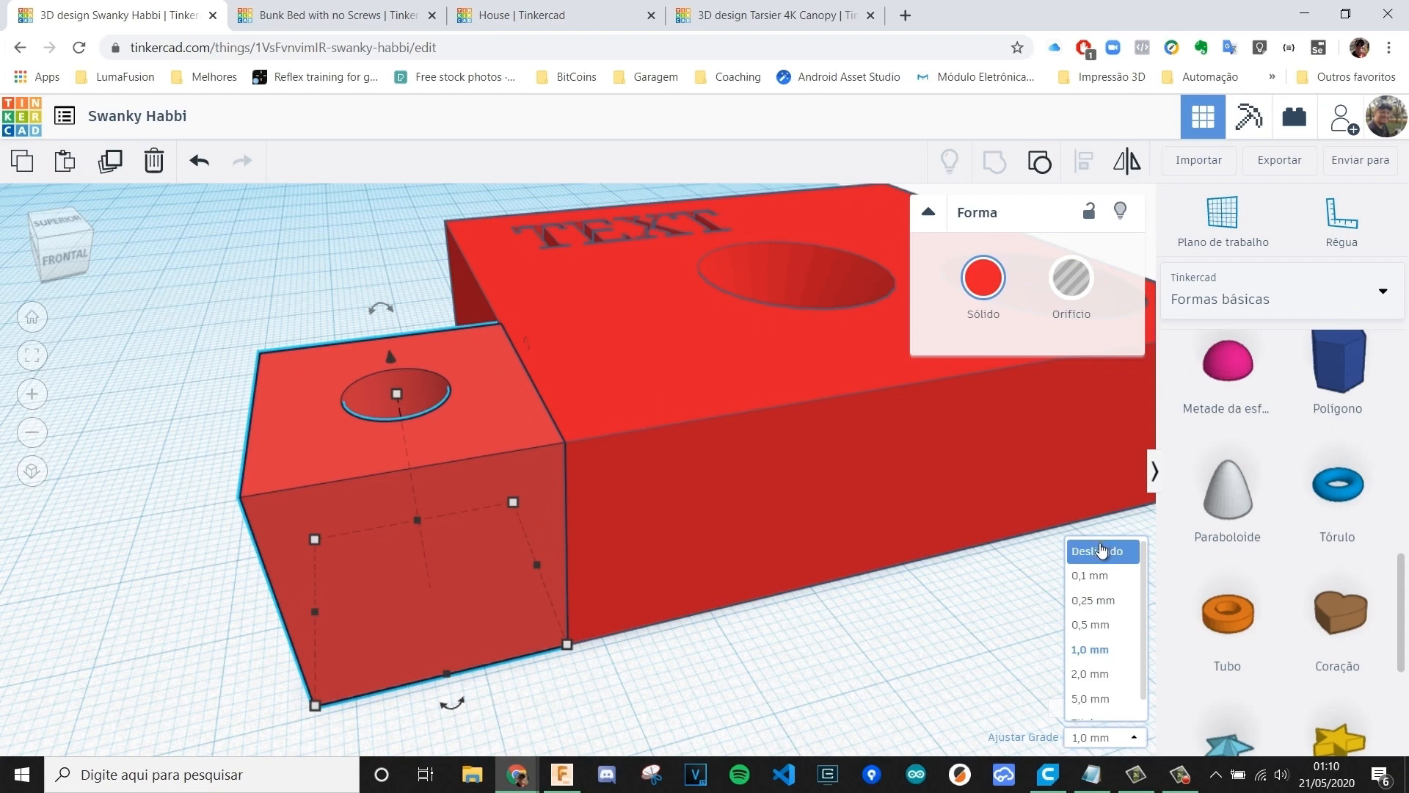
left_click(1101, 551)
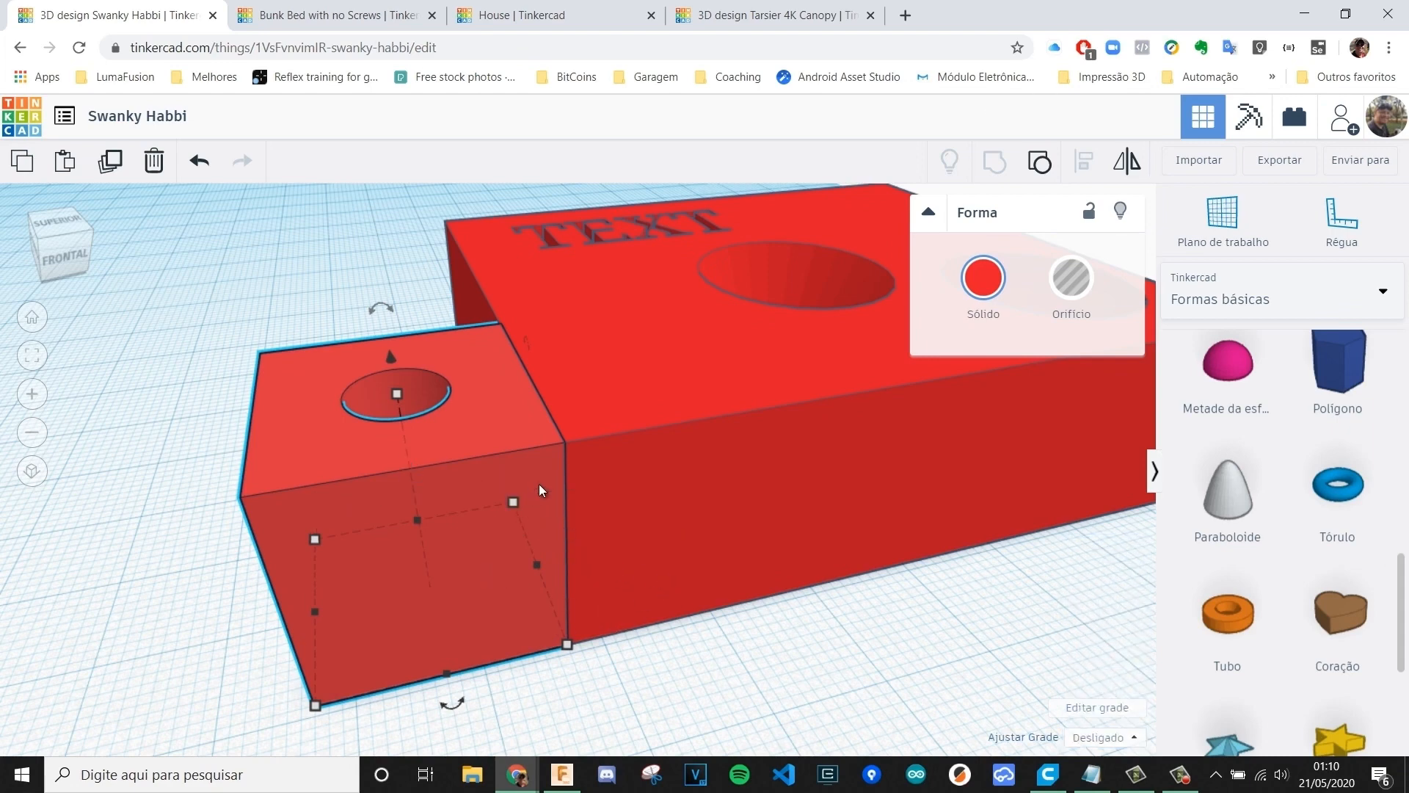
left_click(599, 624)
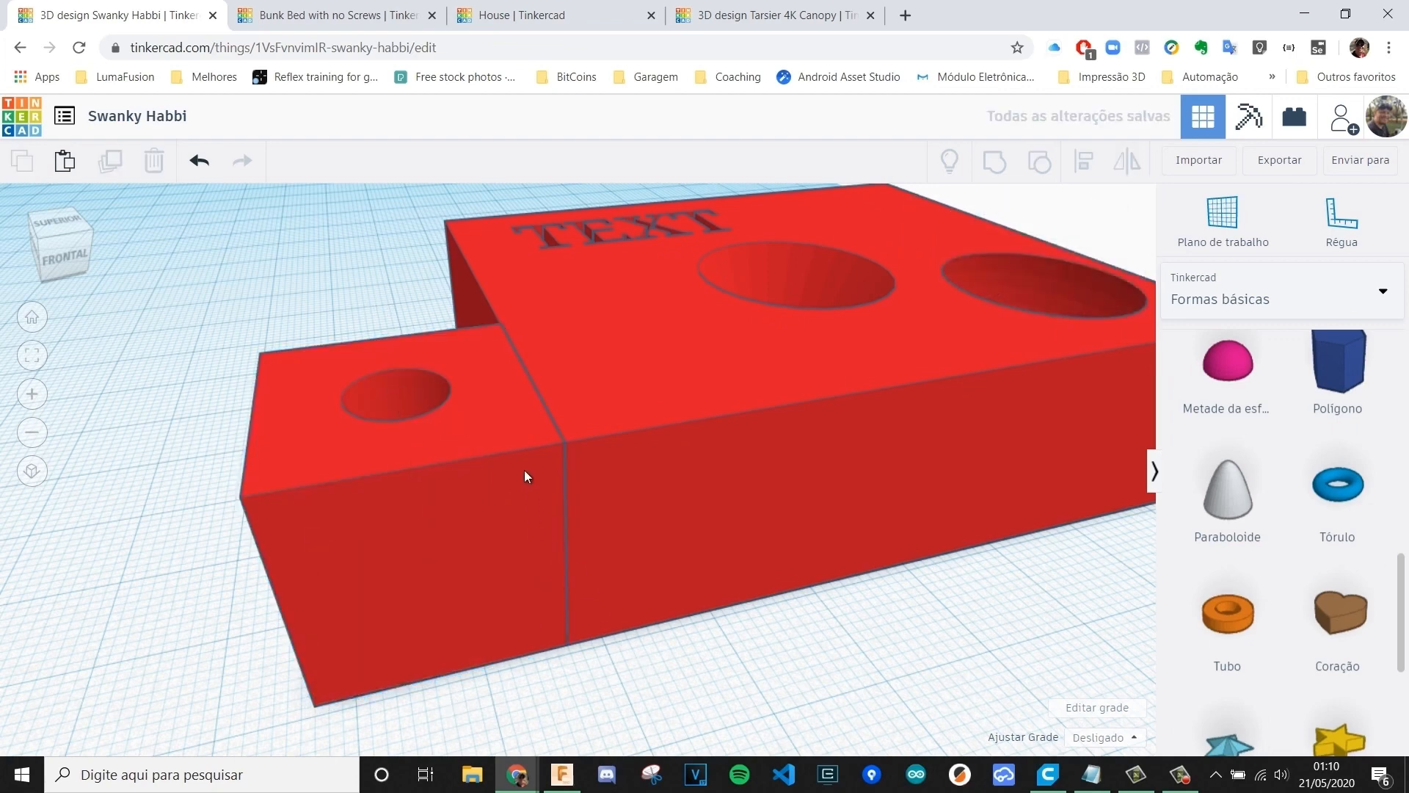
left_click(524, 470)
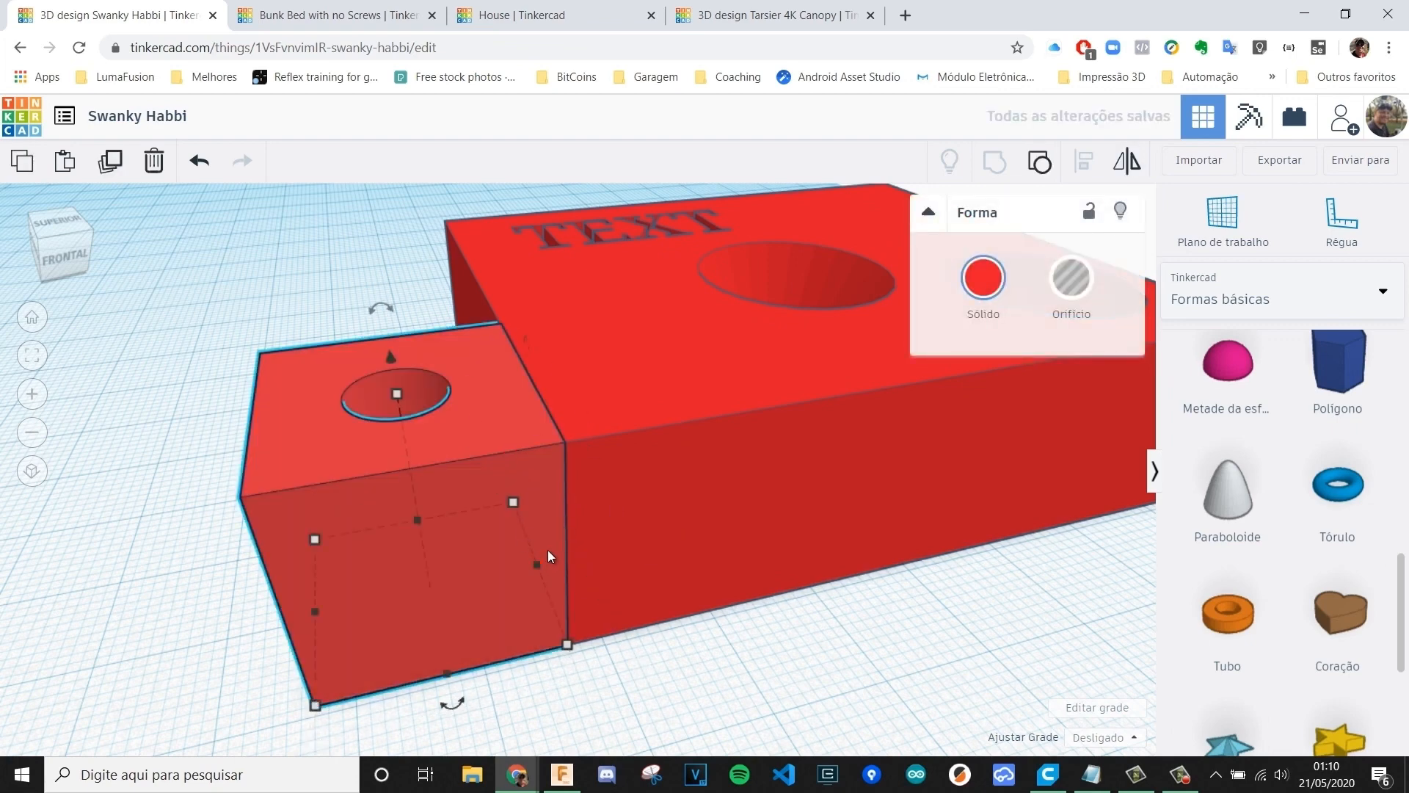
left_click(634, 665)
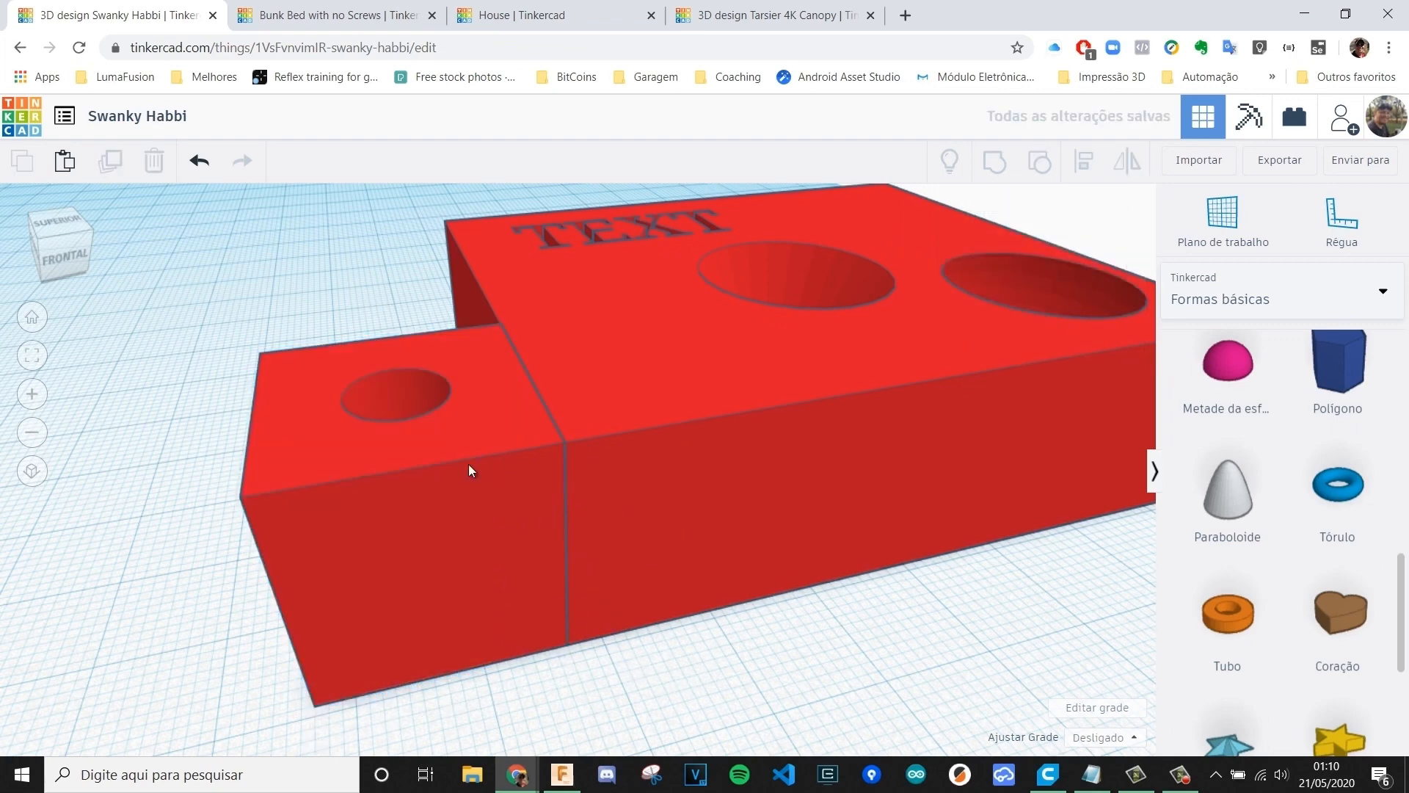
- Group the small box and the large box into one continuous solid
left_click_drag(596, 674, 490, 567)
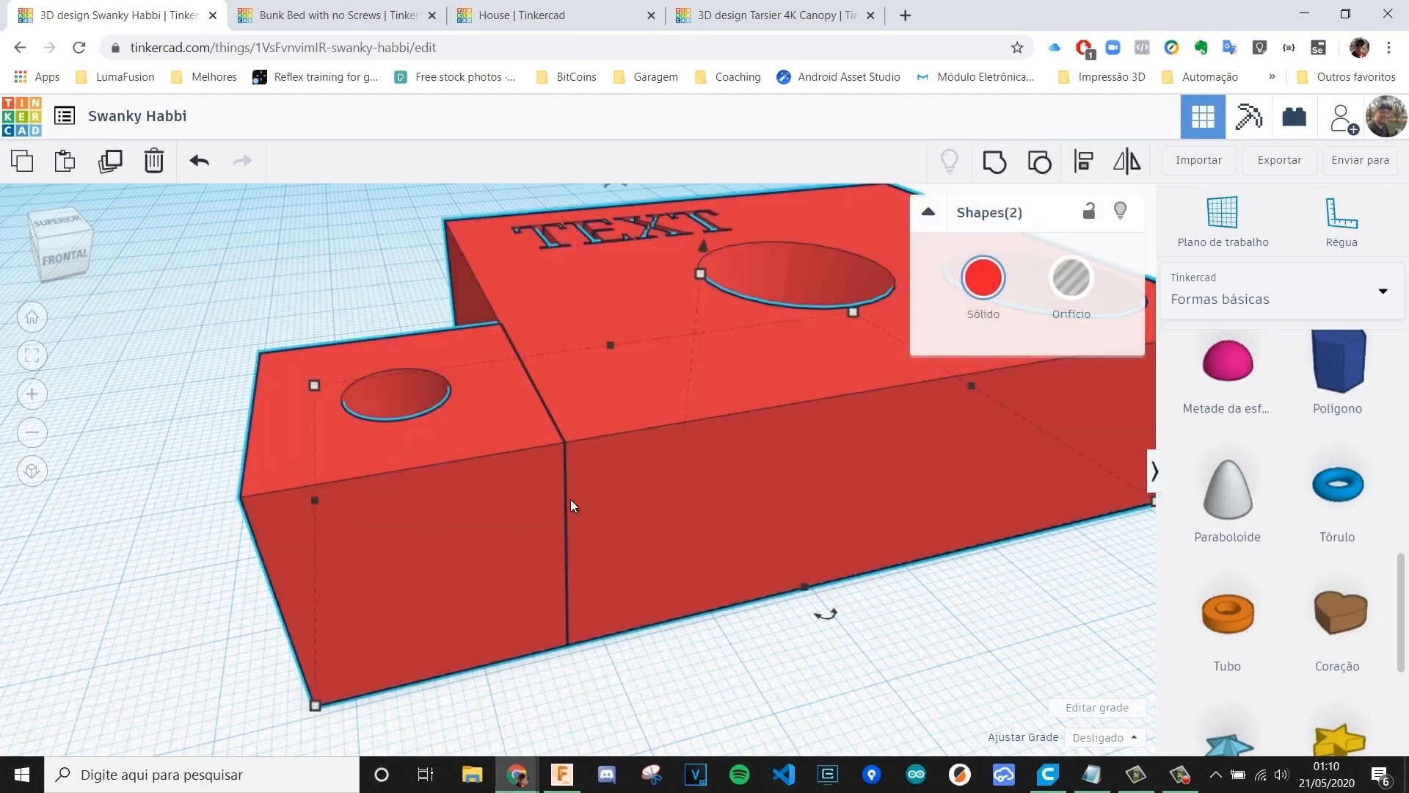
left_click(787, 684)
left_click(600, 465)
left_click(513, 477, "shift")
left_click(995, 162)
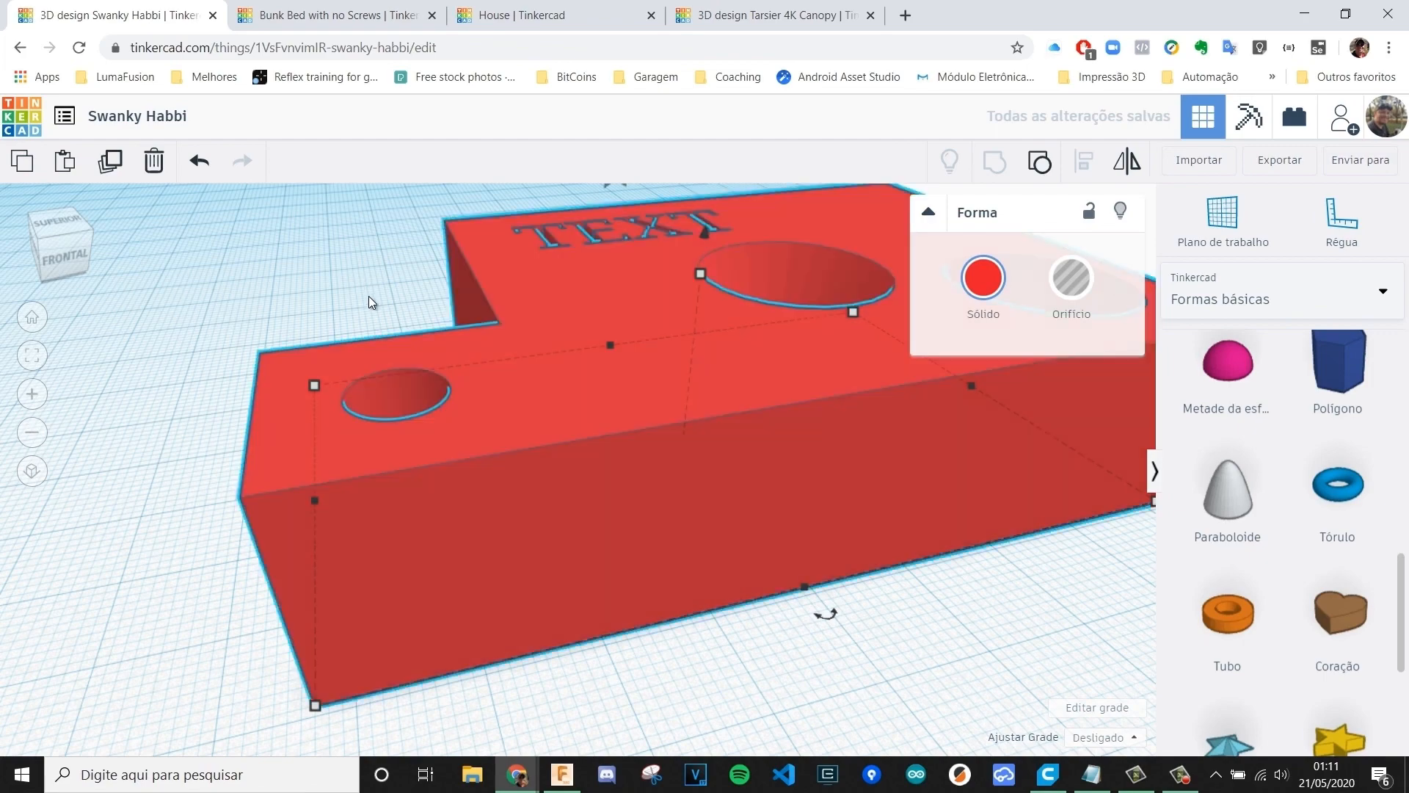
key("Escape")
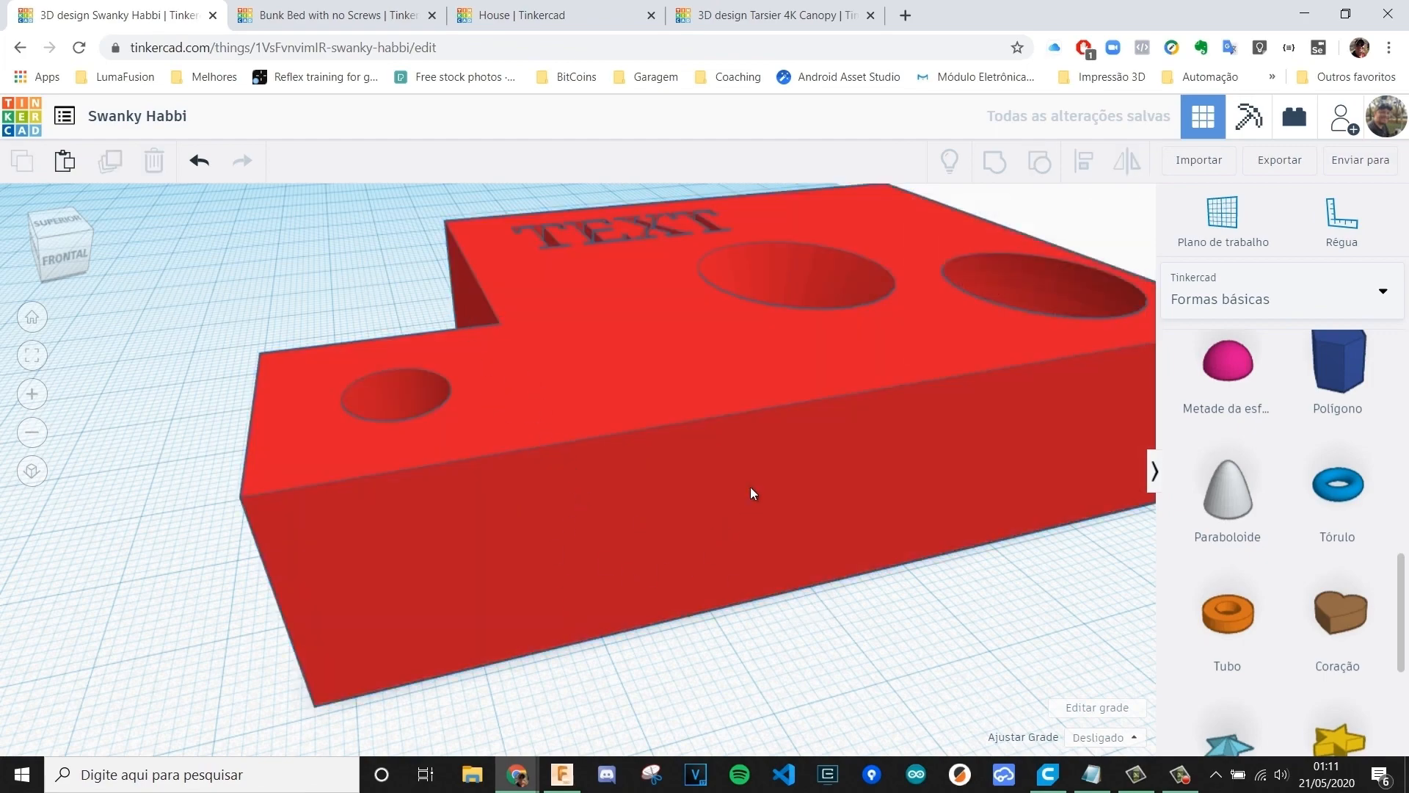
right_click_drag(869, 446, 473, 393)
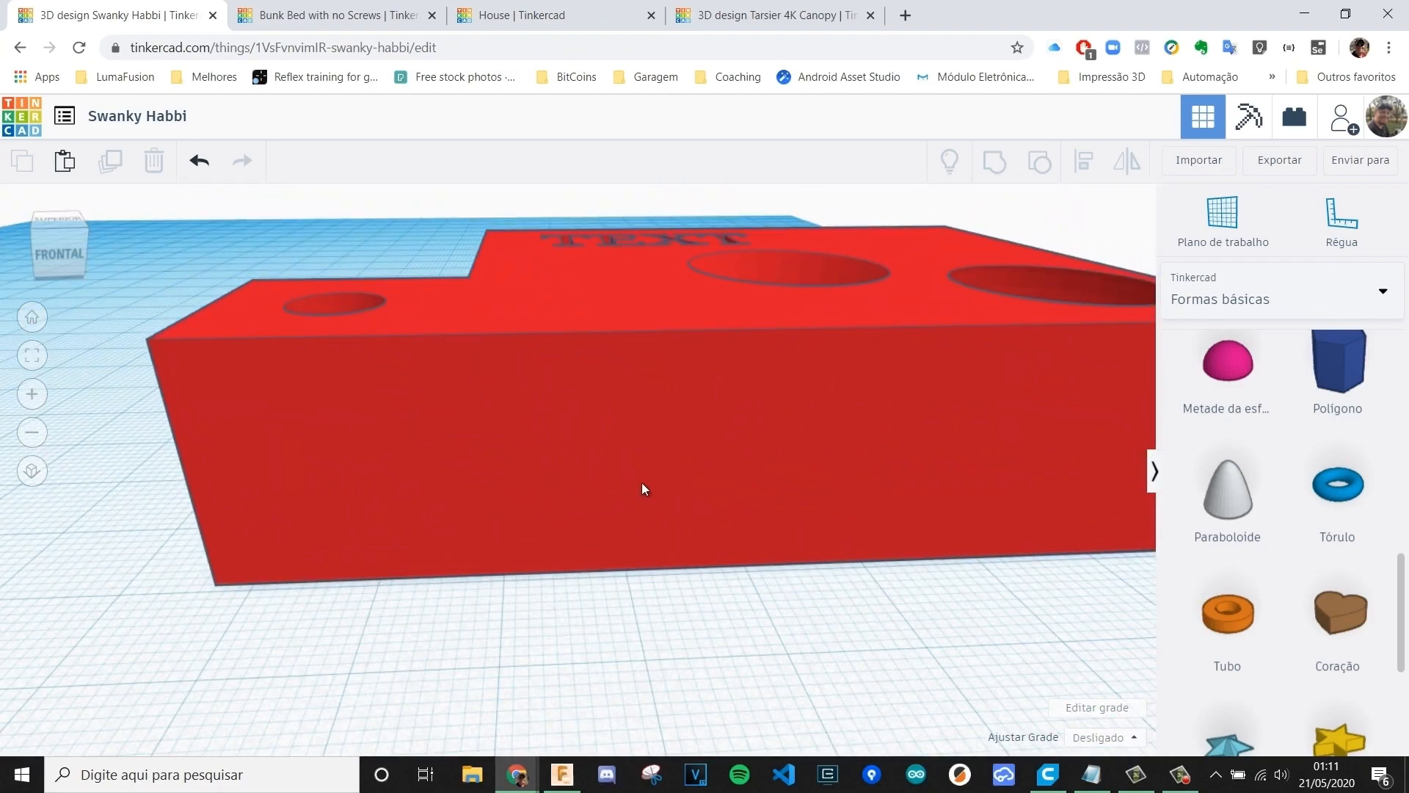
- Ungroup the joined solid back into the small box and the large box
scroll(631, 471, "down", 3)
right_click_drag(622, 469, 825, 479)
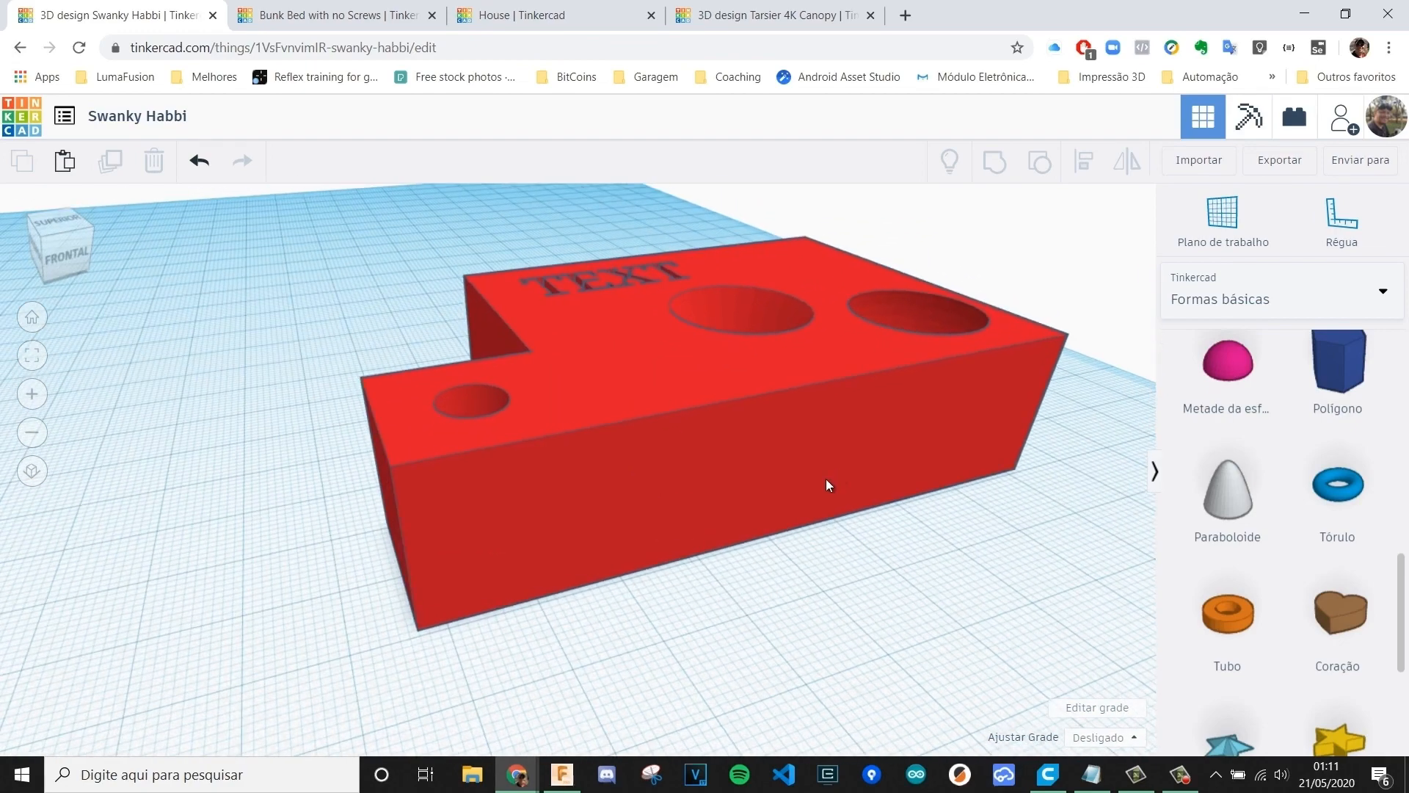
scroll(654, 521, "down", 5)
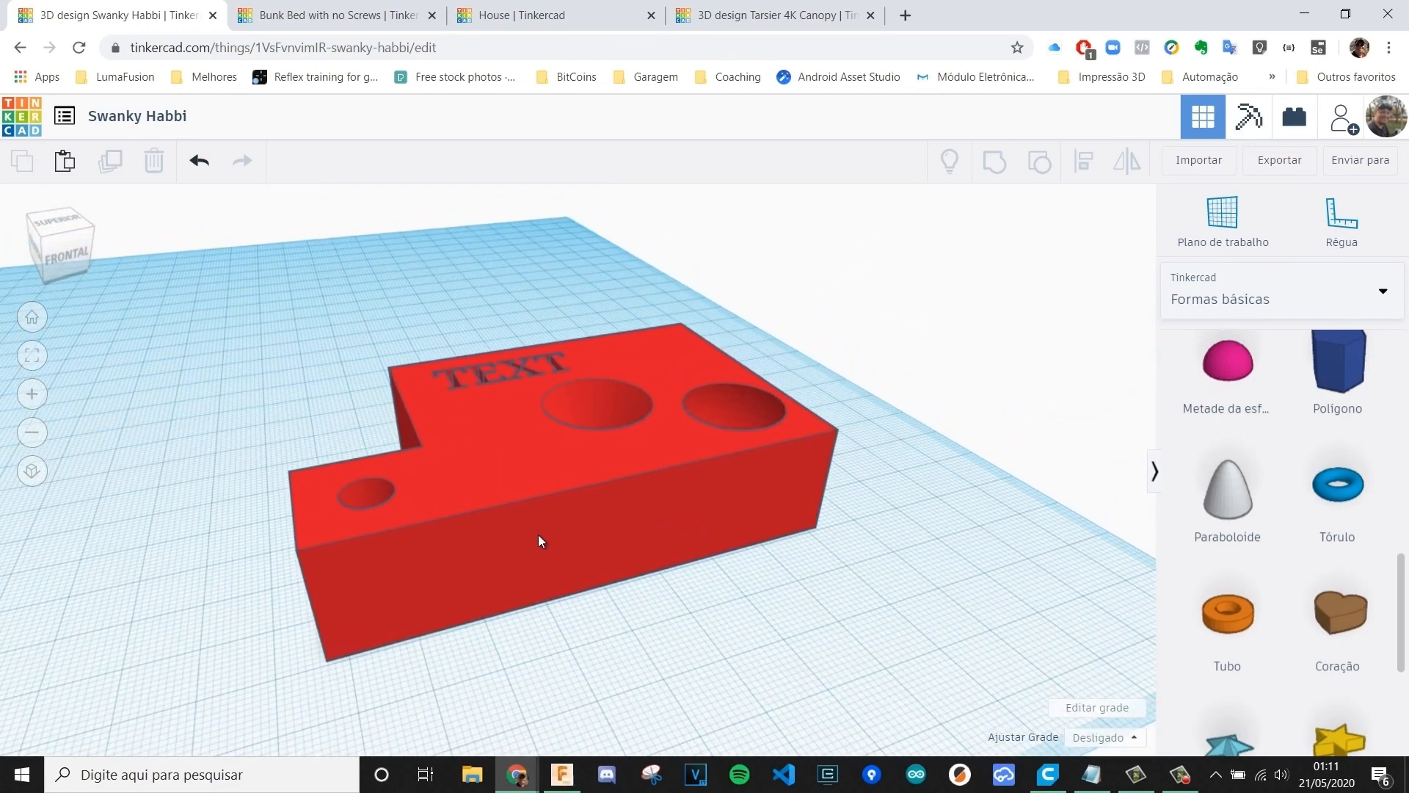
left_click(515, 473)
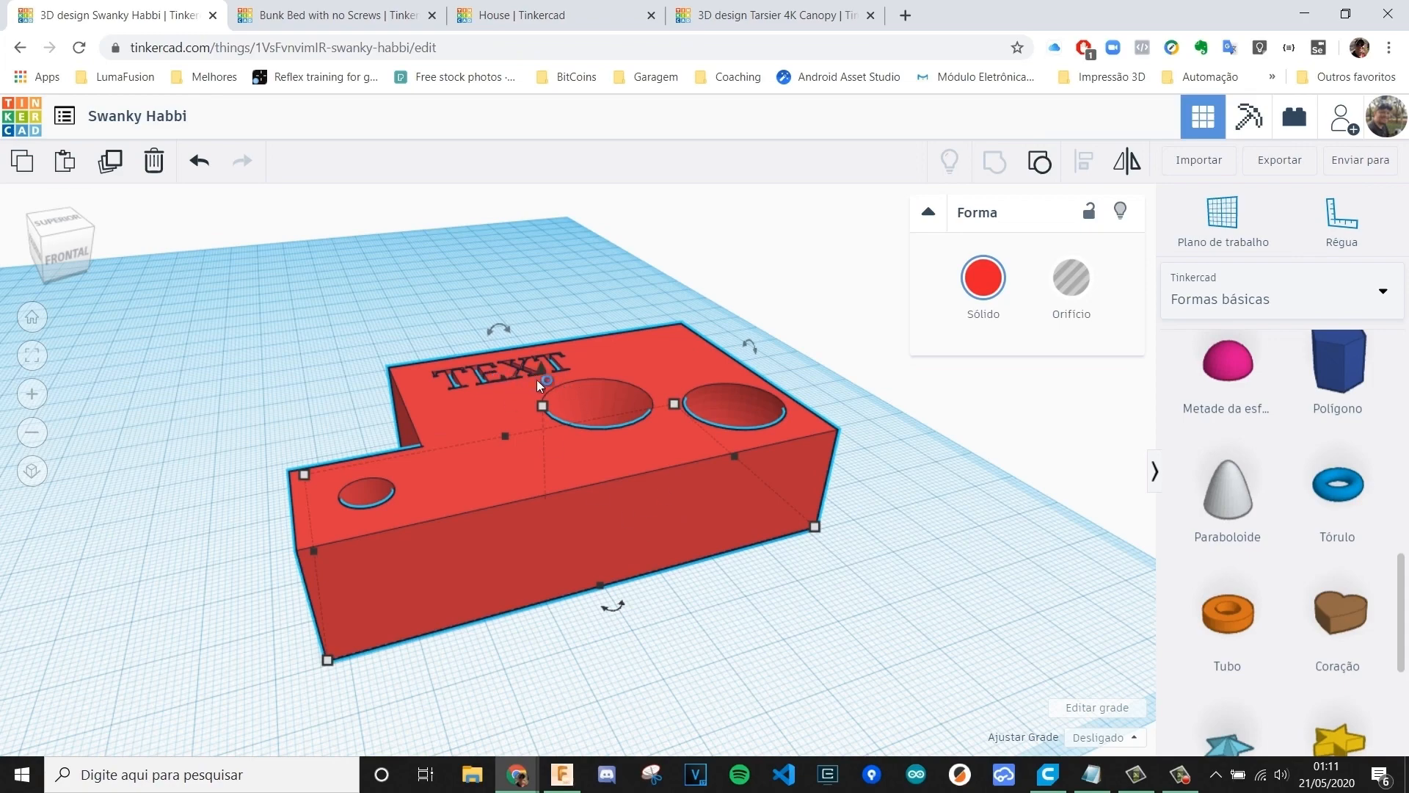
left_click(852, 595)
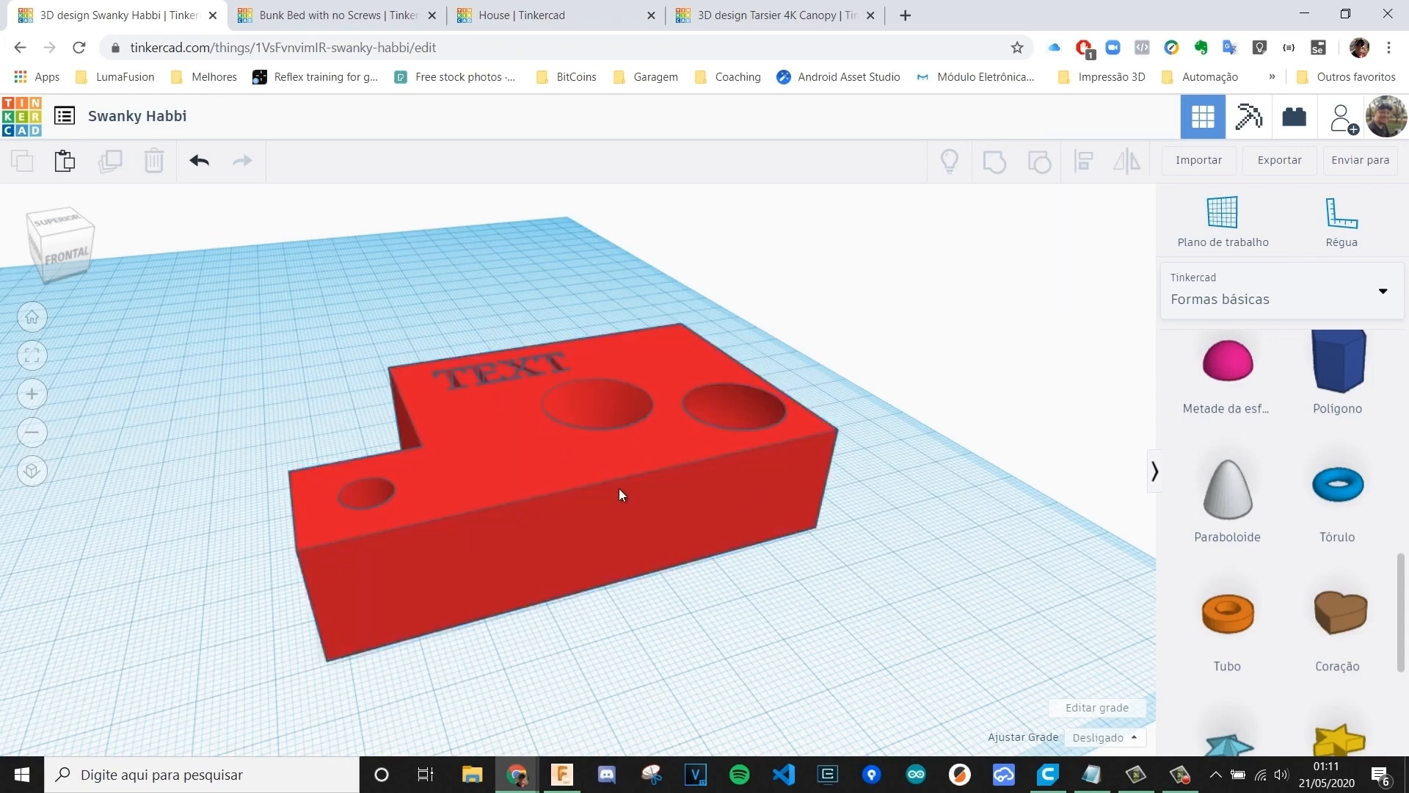
left_click(491, 449)
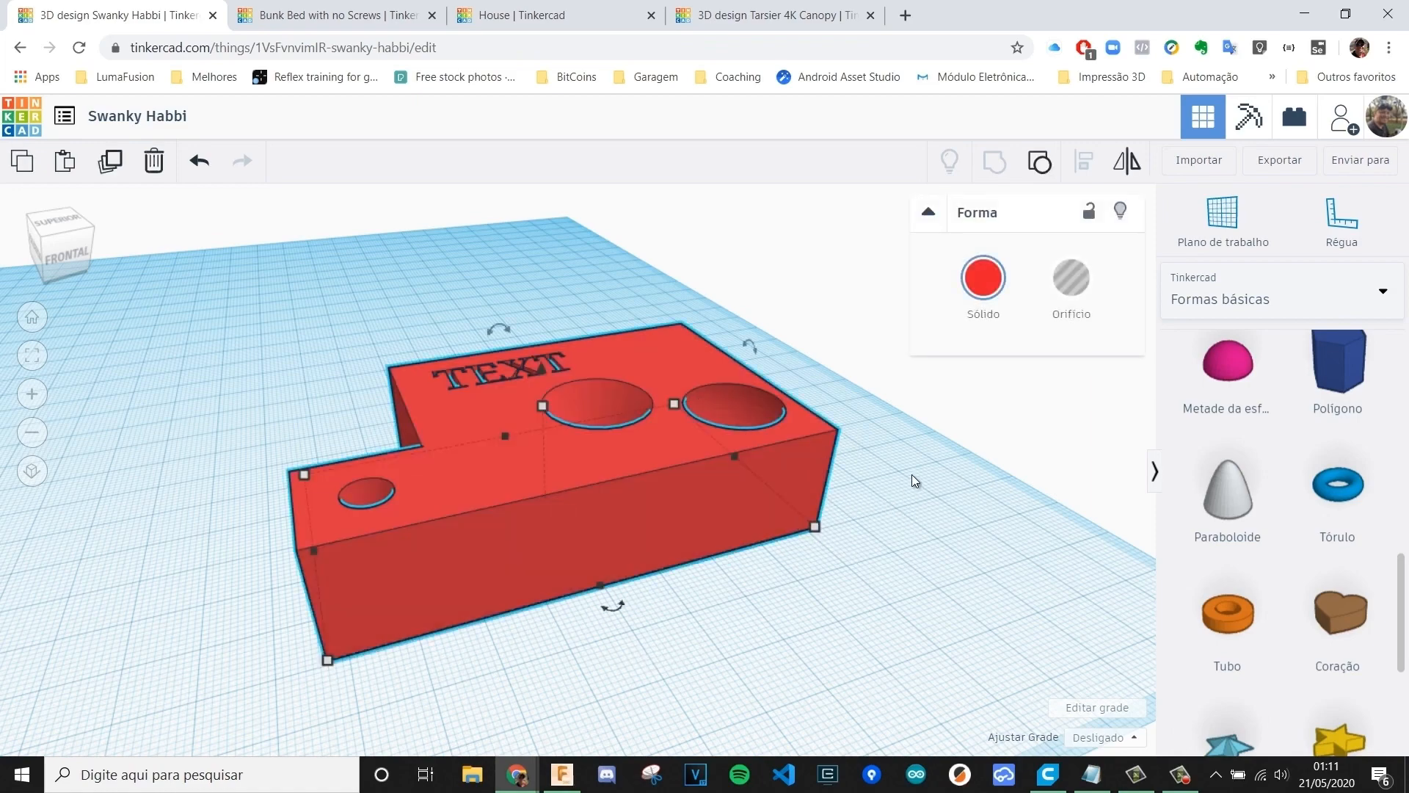
left_click(1041, 168)
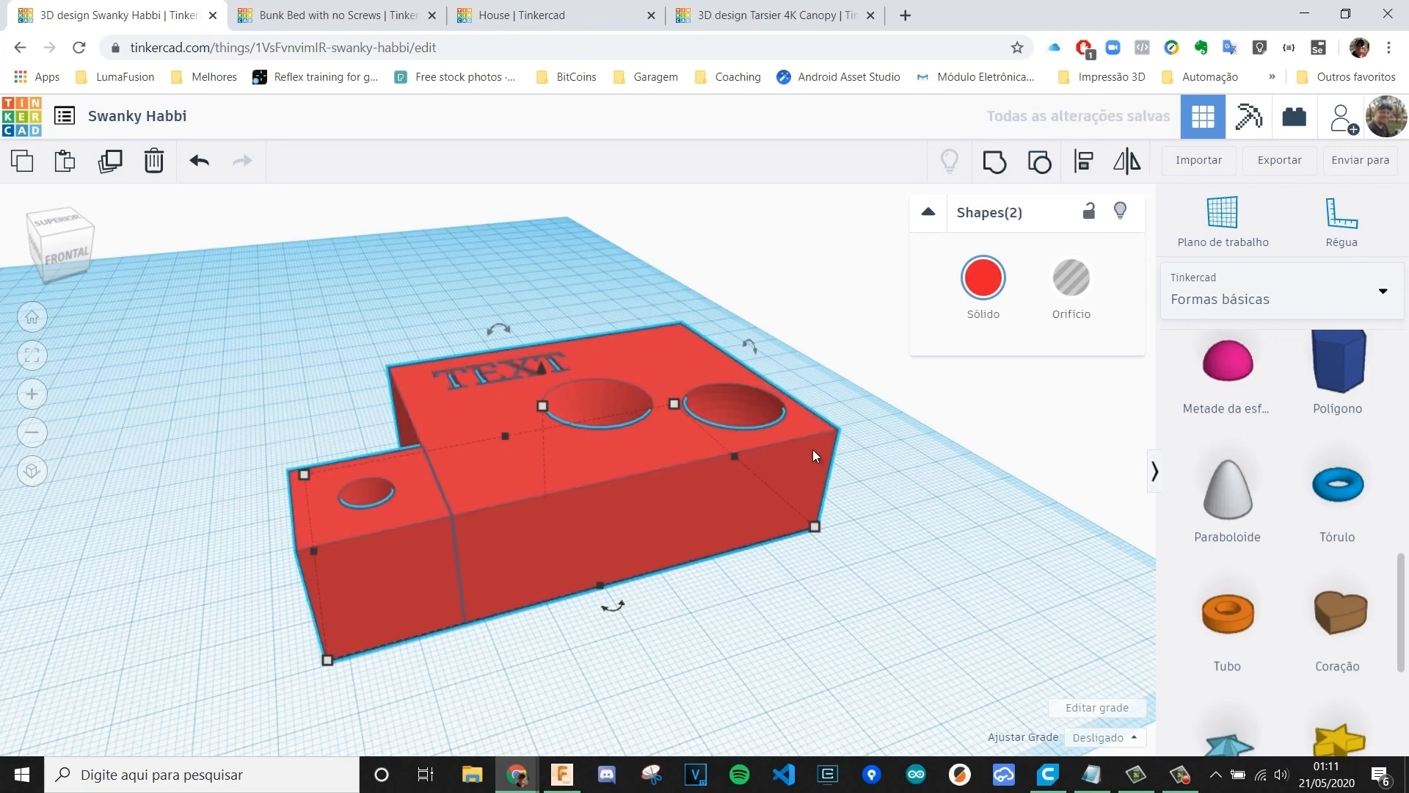
- Ungroup the large box repeatedly until its text, sphere and cone hole shapes are all released
key("Escape")
key("ctrl+a")
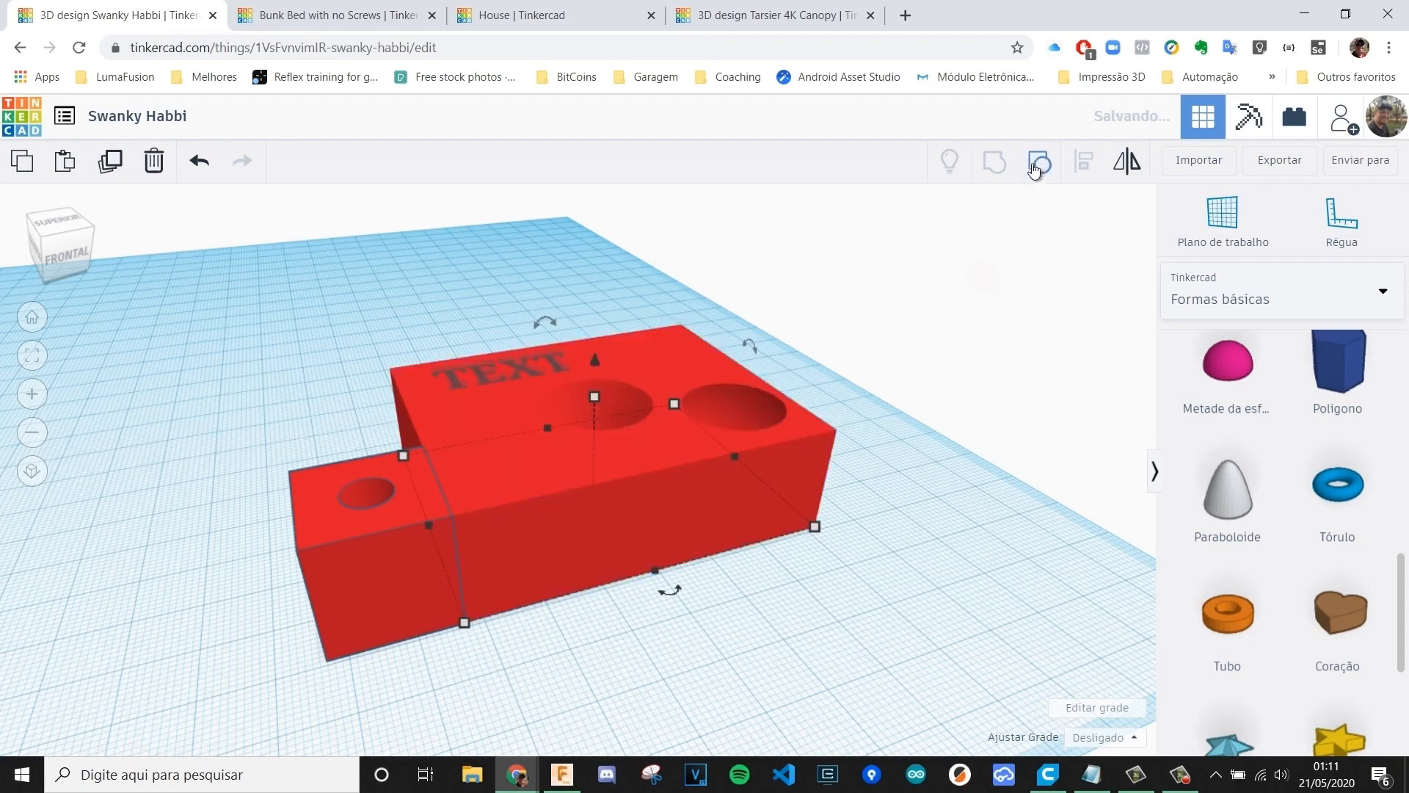
key("ctrl+g")
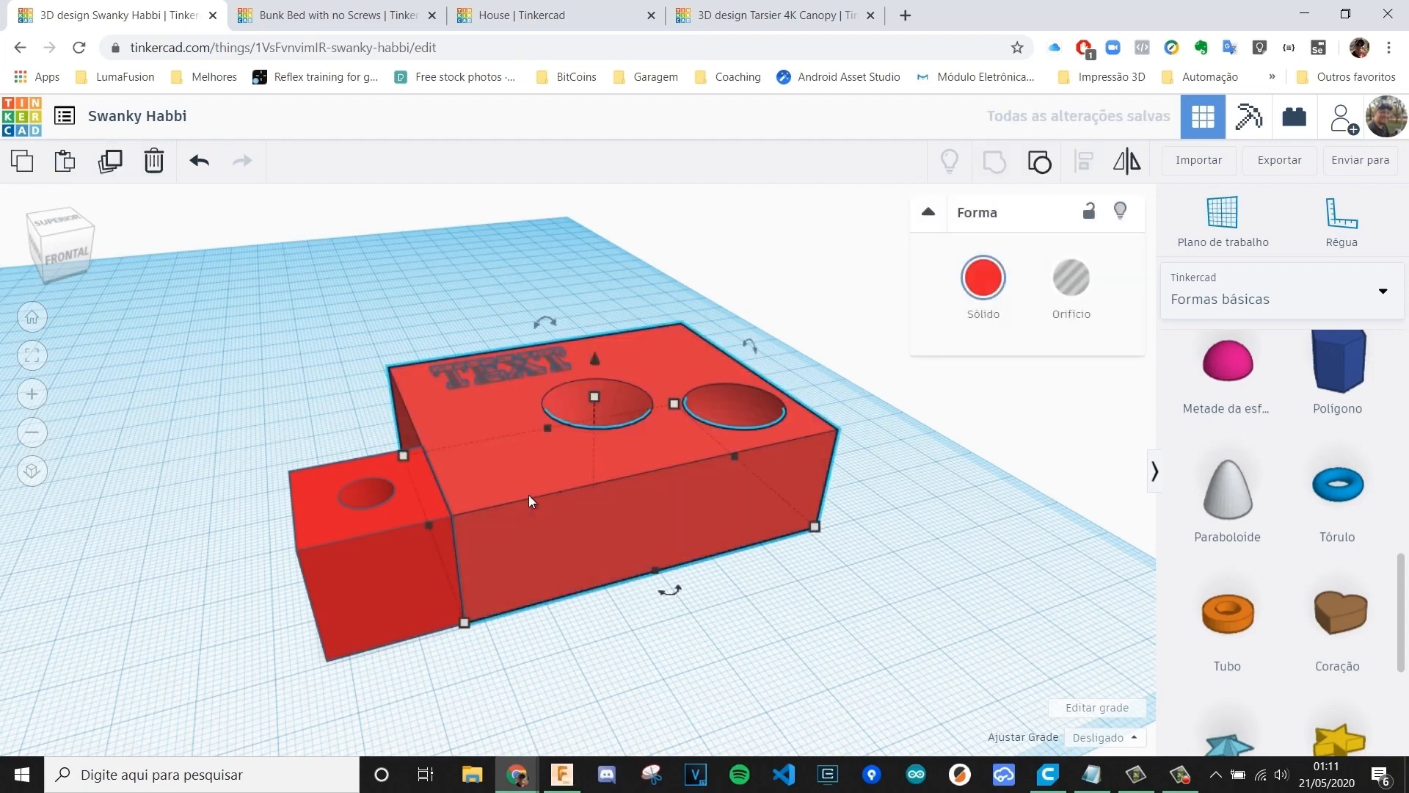
left_click(1050, 171)
left_click(946, 562)
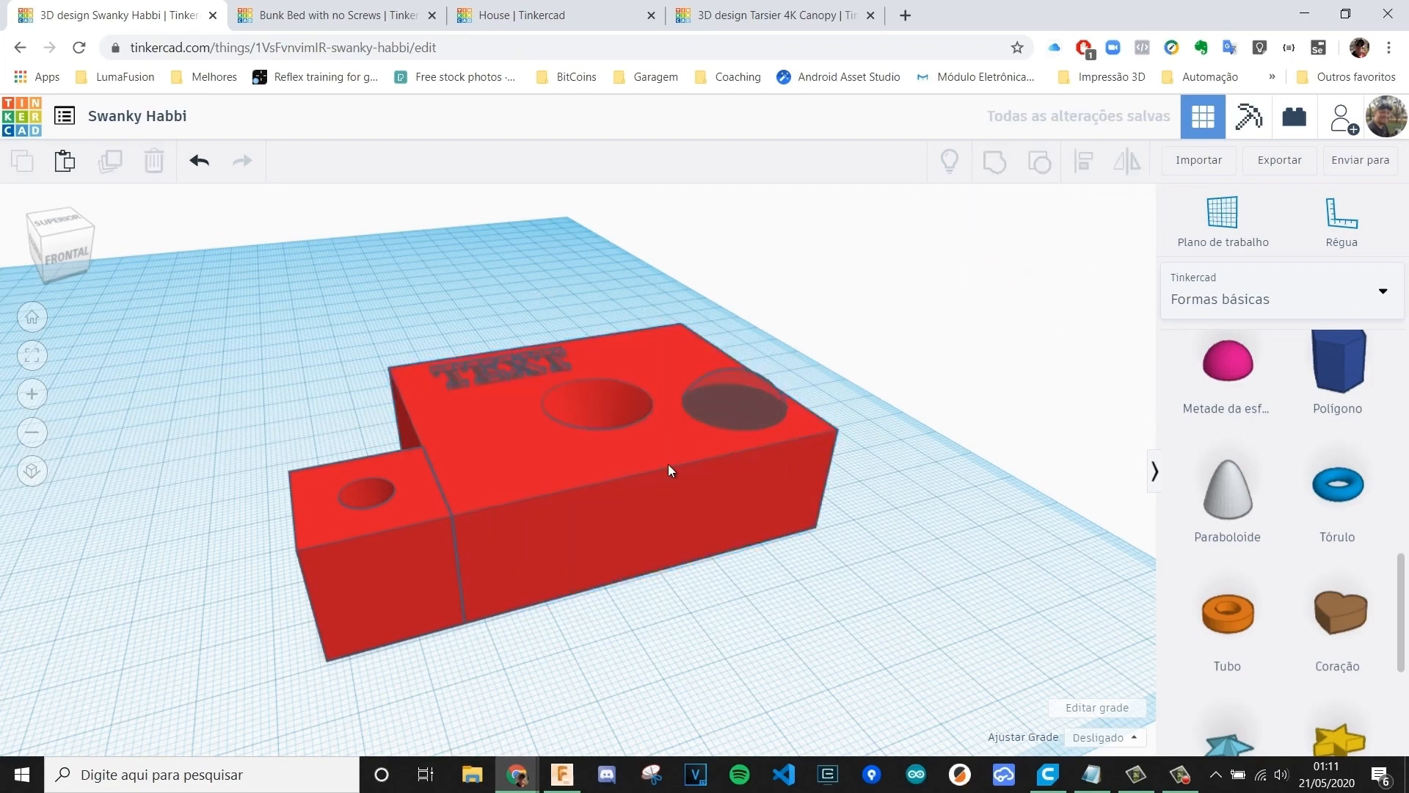
left_click(640, 451)
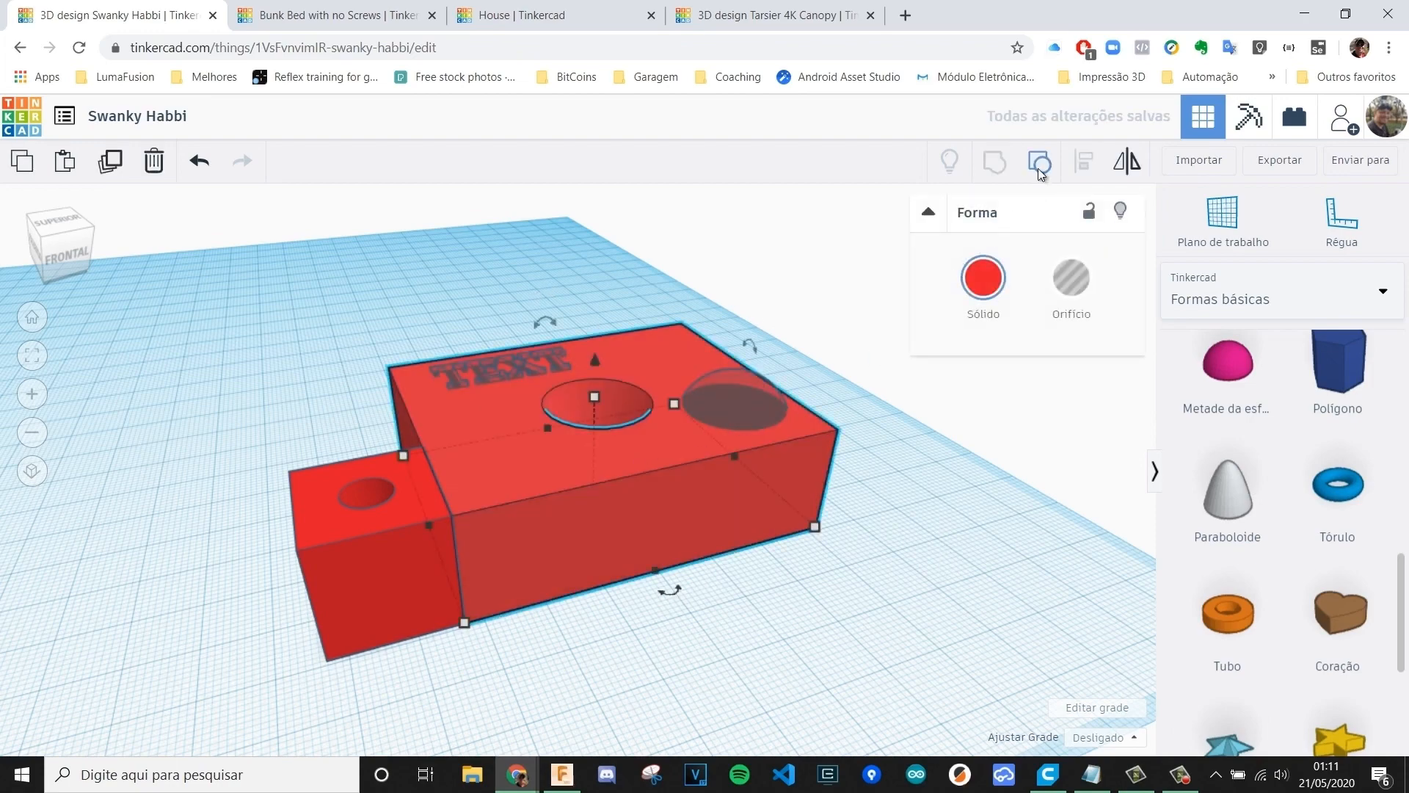
left_click(638, 396, "shift")
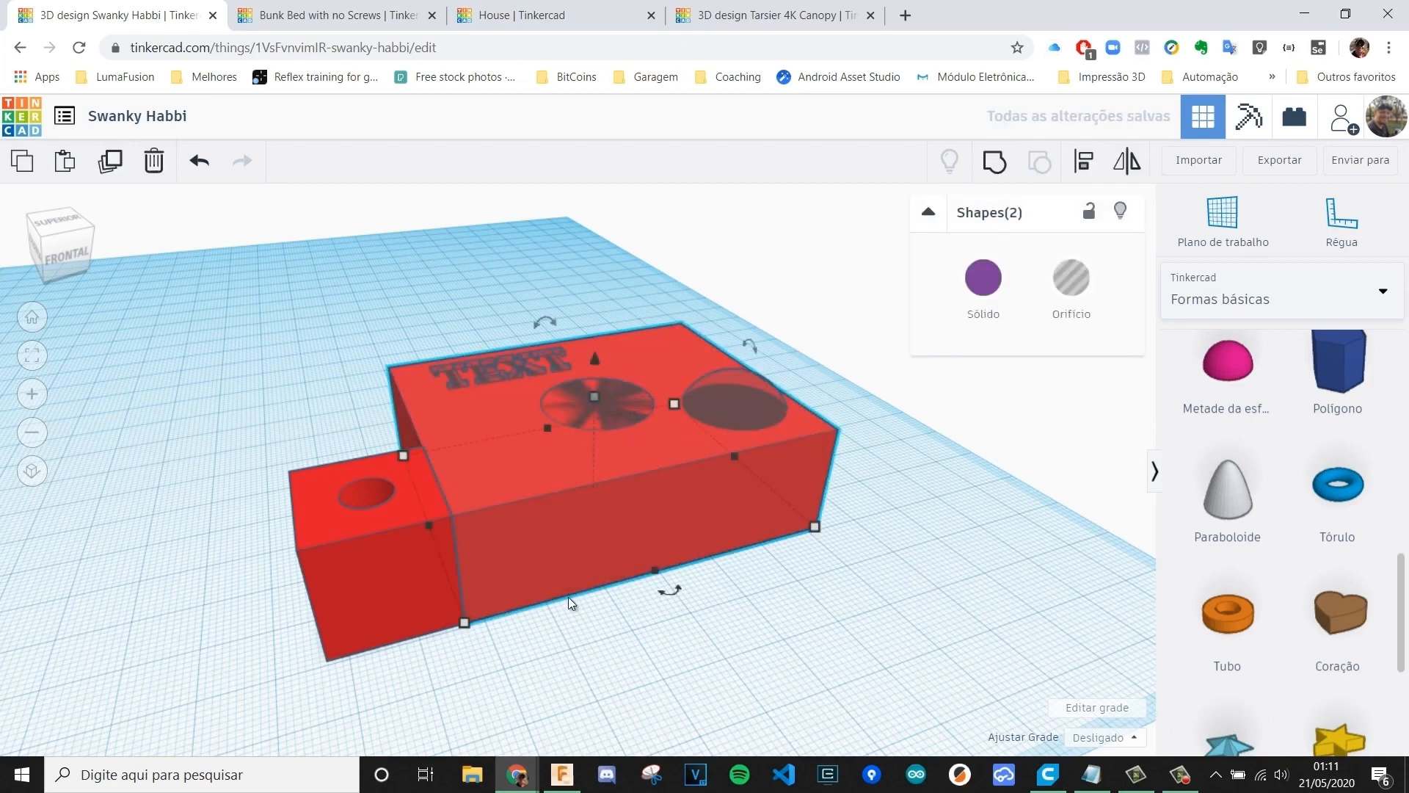
- Delete the TEXT hole shape from the large box
right_click_drag(568, 597, 477, 391)
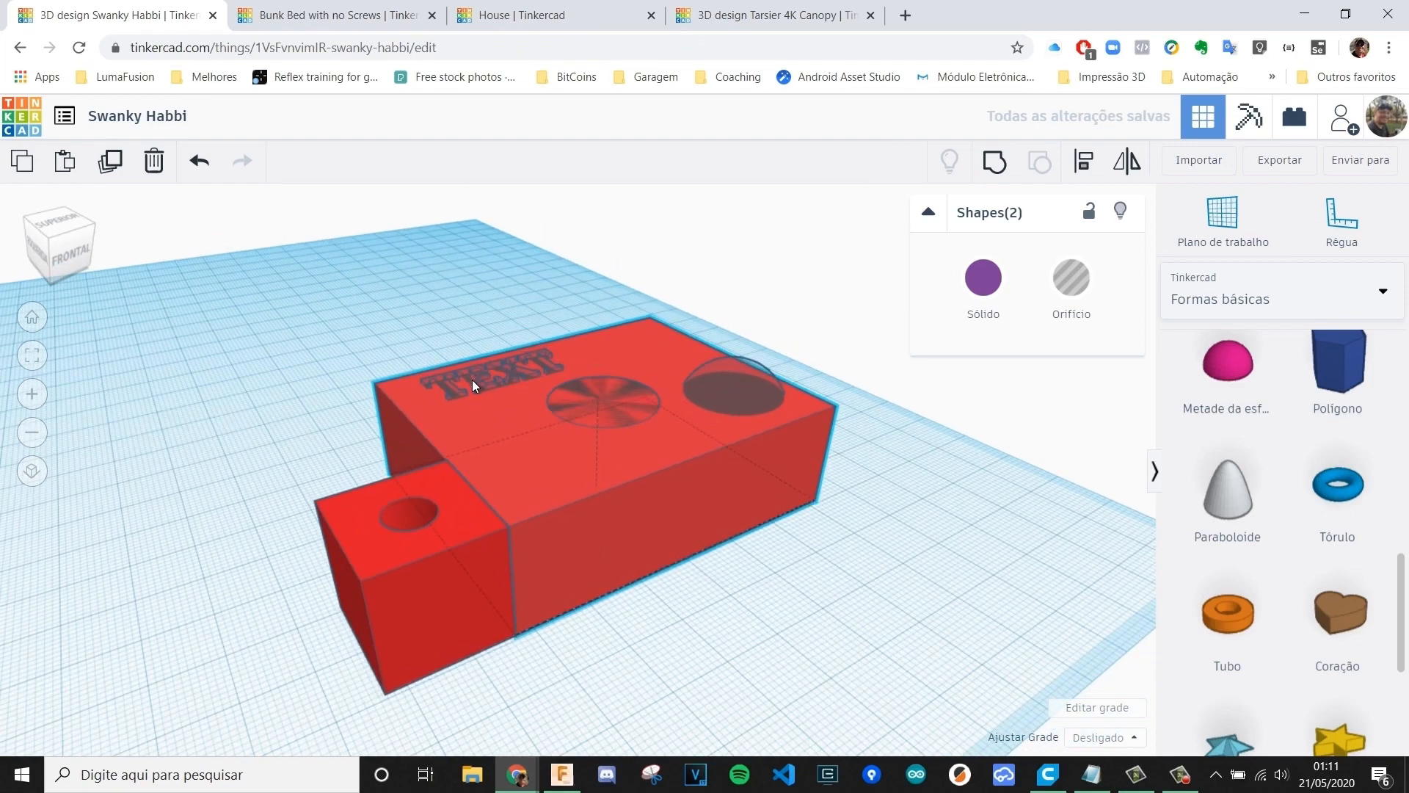
left_click(473, 380)
key("Delete")
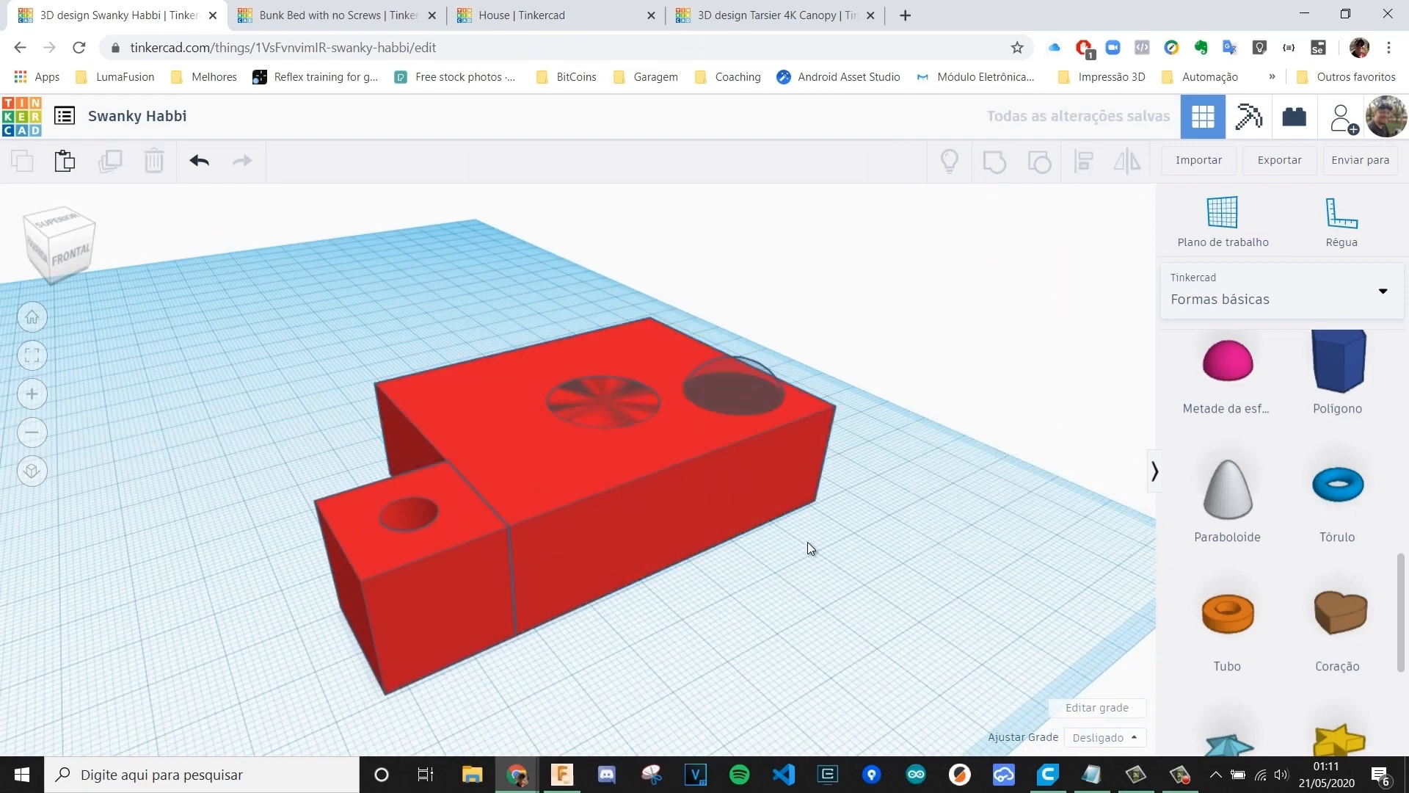
- Group the large box with its cone and sphere hole shapes to cut the two holes again
right_click_drag(807, 547, 838, 587)
left_click_drag(865, 595, 546, 363)
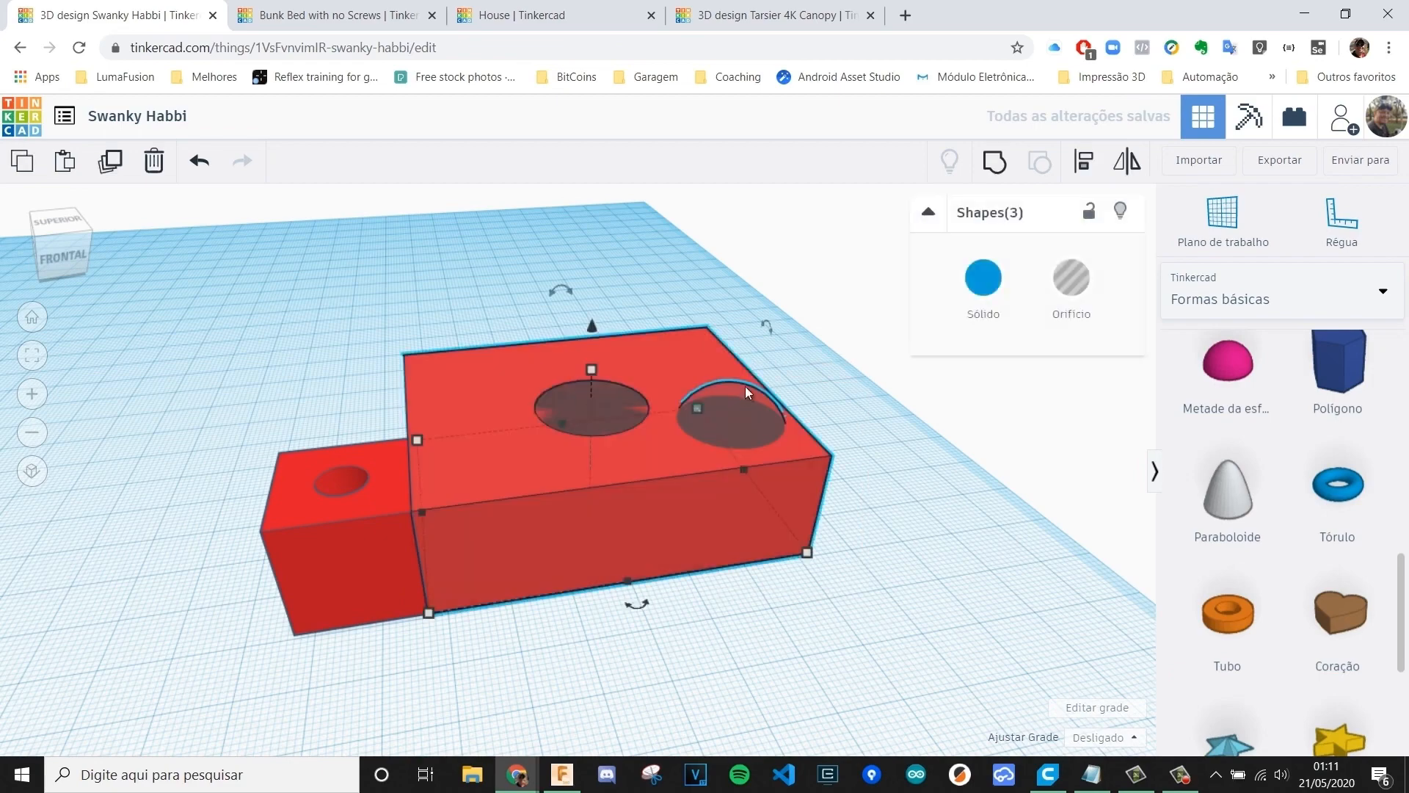
left_click(995, 162)
left_click(812, 376)
- Group the small box and the large box into one solid again
right_click_drag(812, 376, 530, 619)
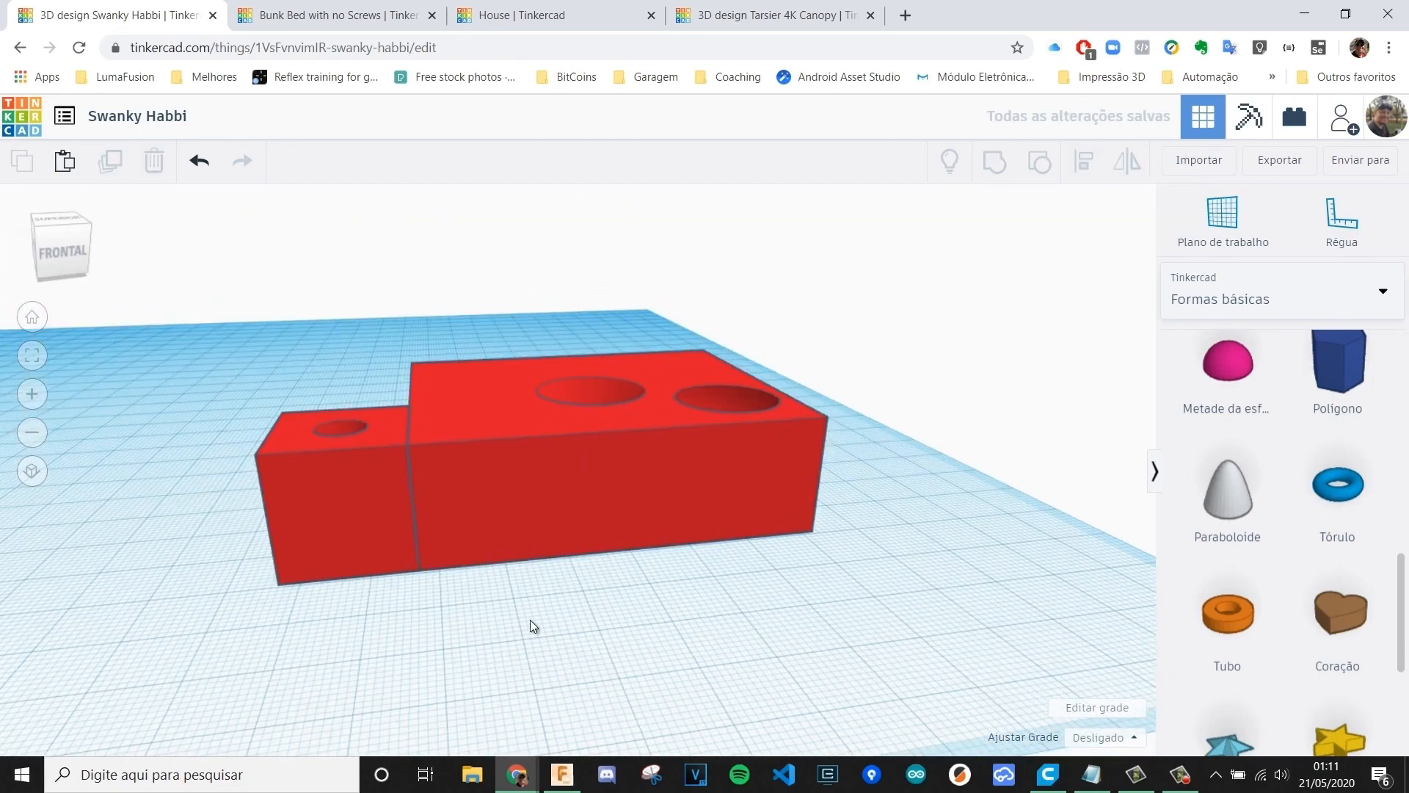
left_click_drag(530, 619, 360, 493)
left_click(994, 161)
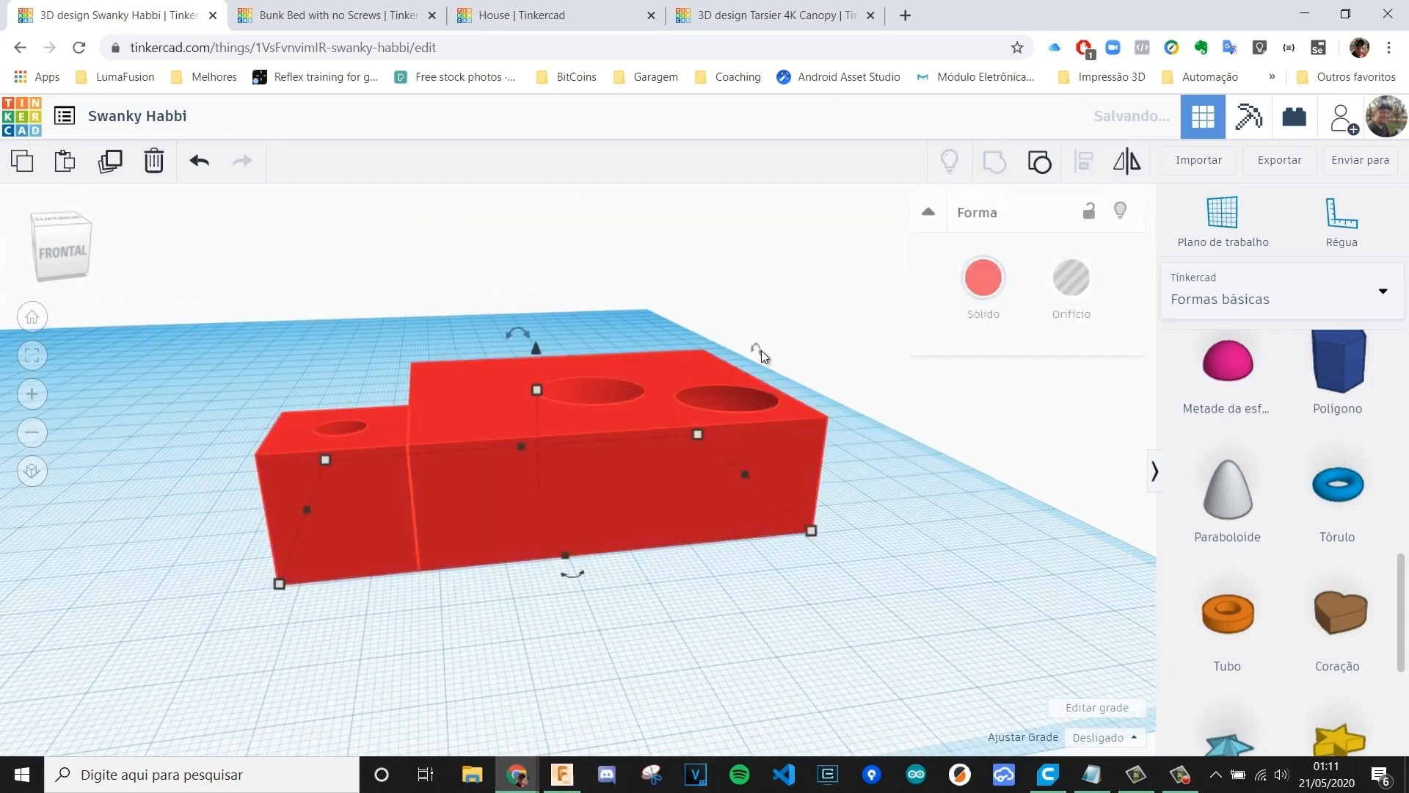
right_click_drag(761, 354, 460, 414)
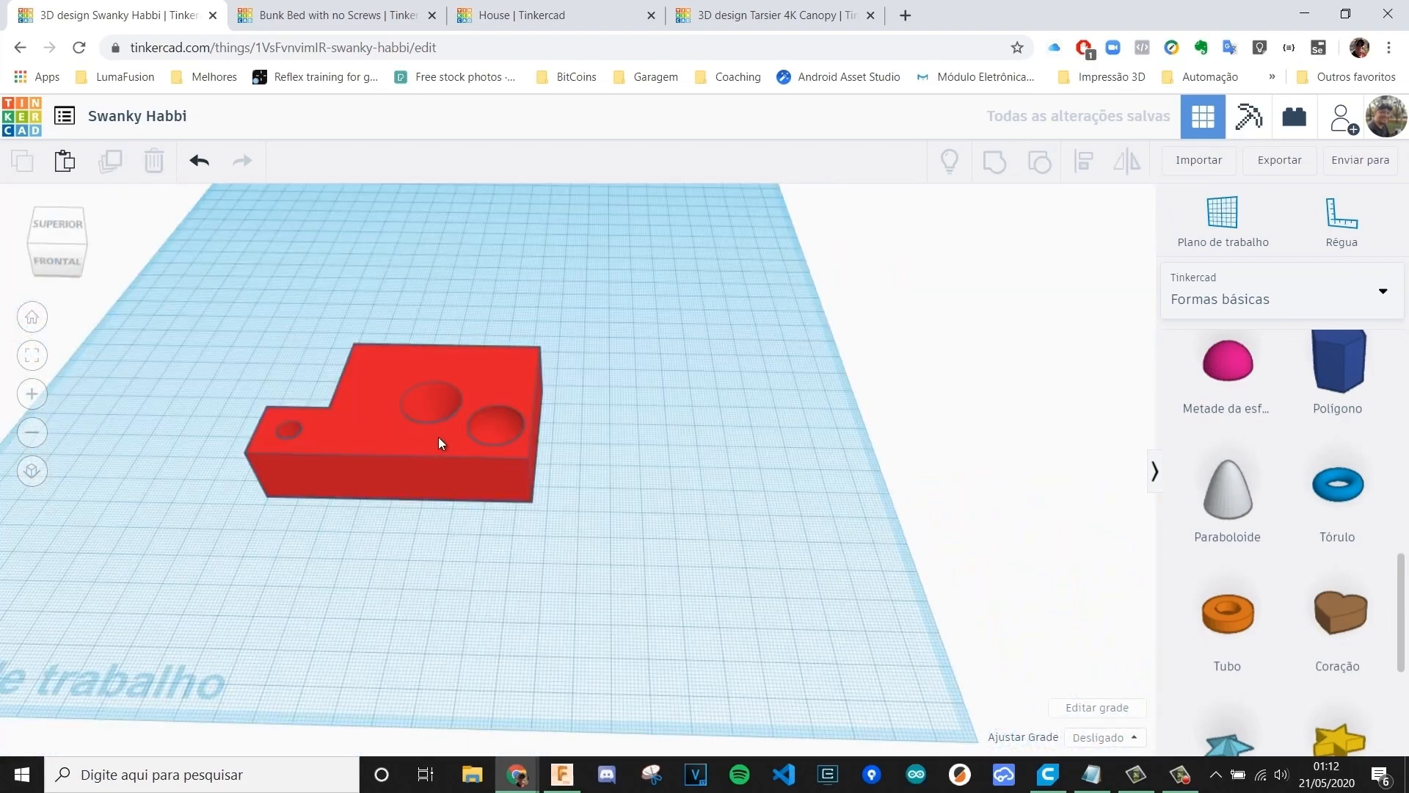
- Lock the grouped solid against editing and deselect it
left_click(438, 438)
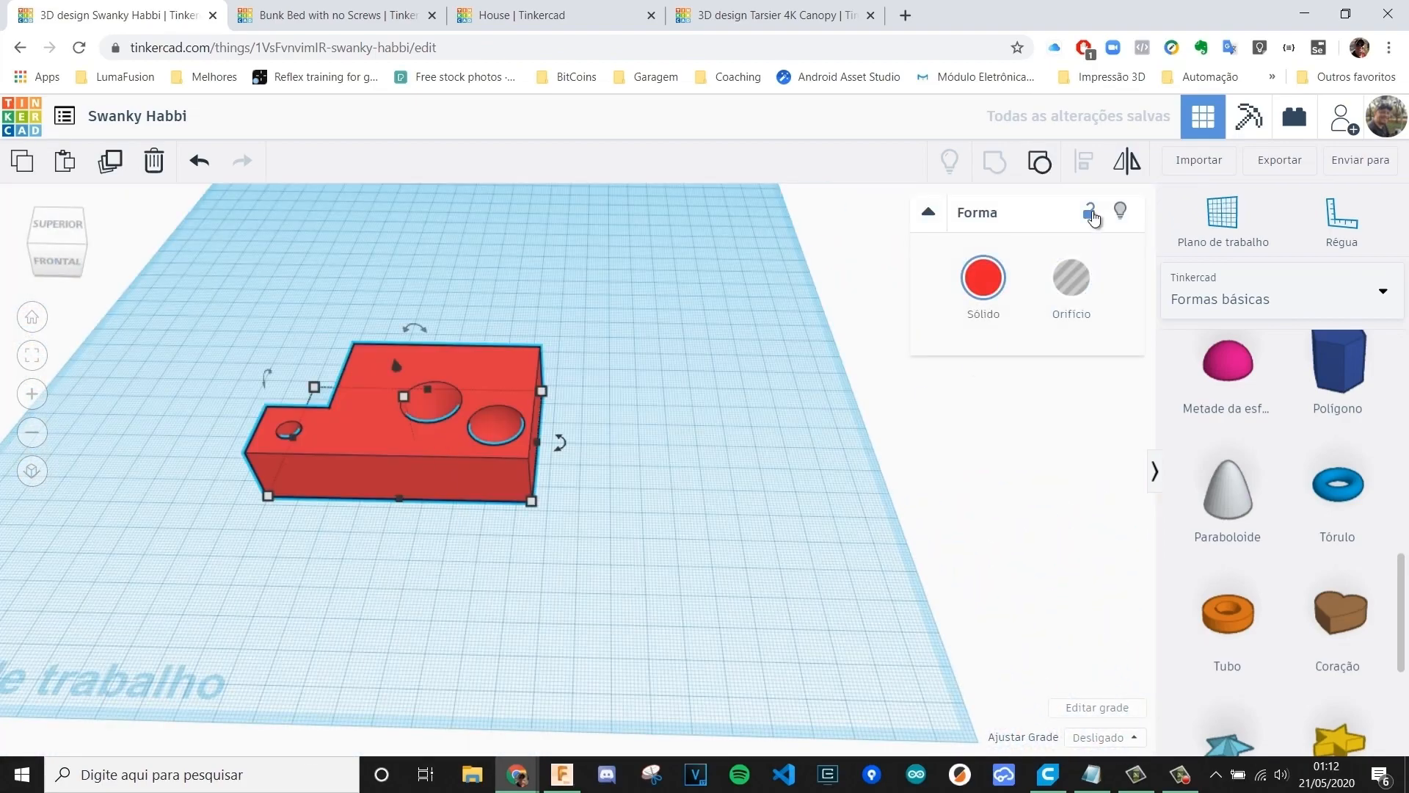
left_click(1091, 216)
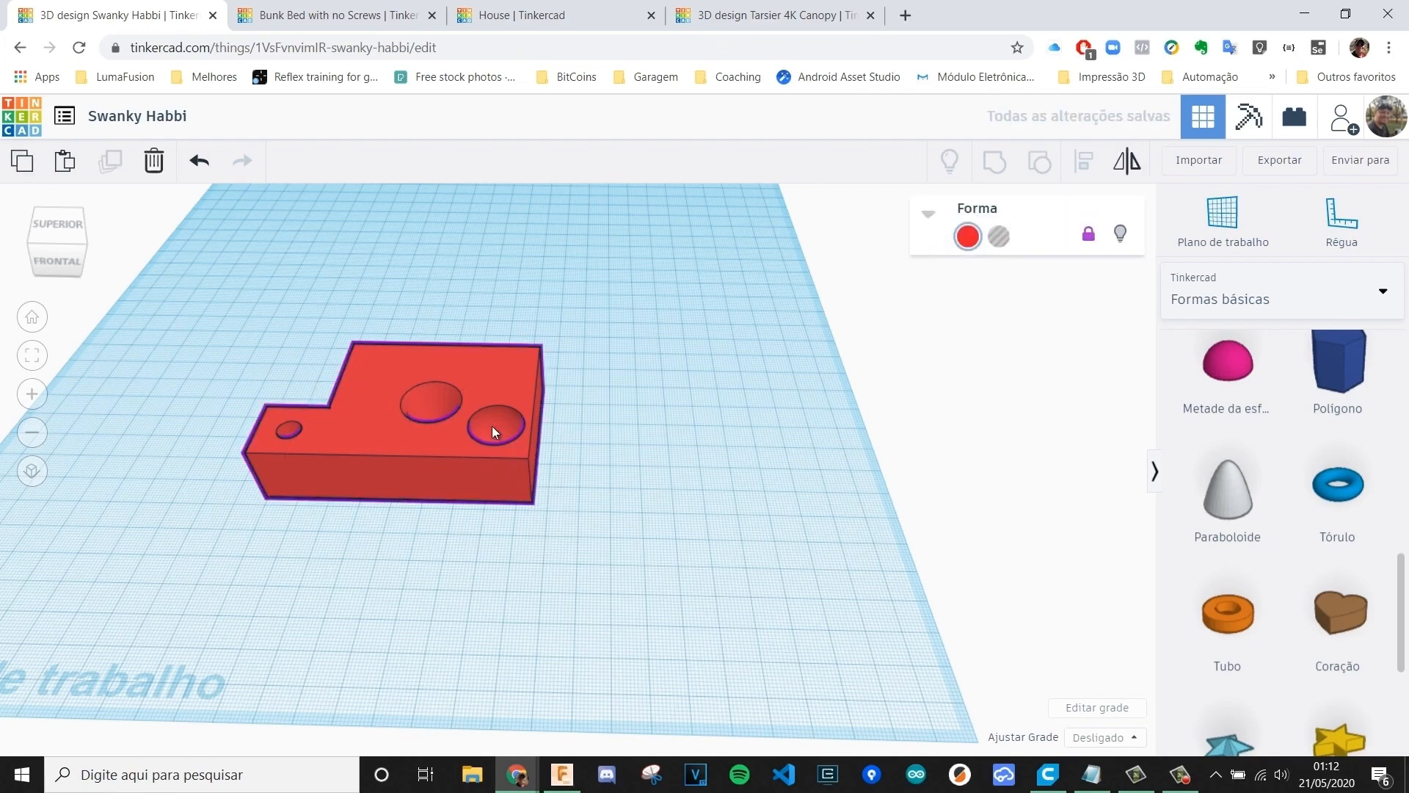
right_click_drag(497, 475, 430, 512)
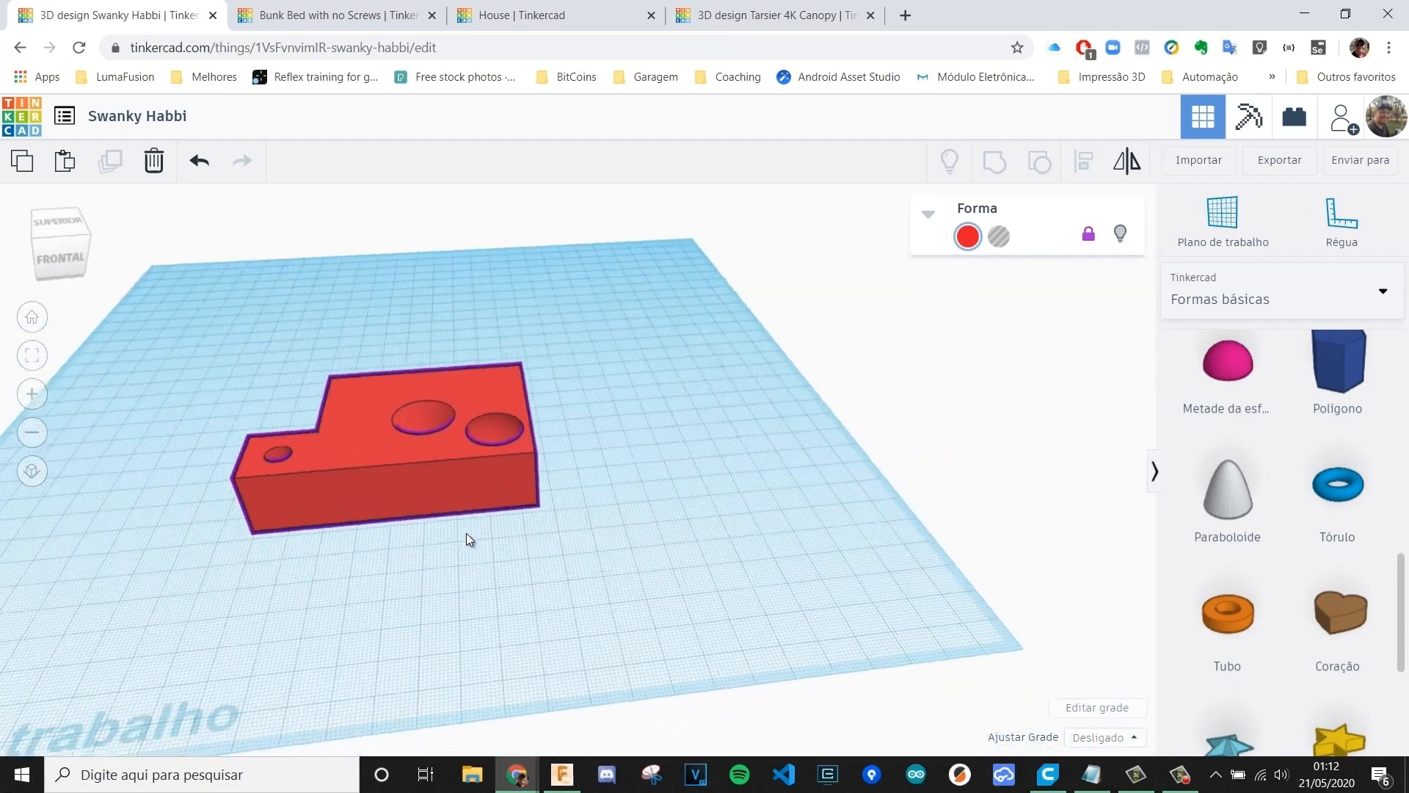
left_click(698, 505)
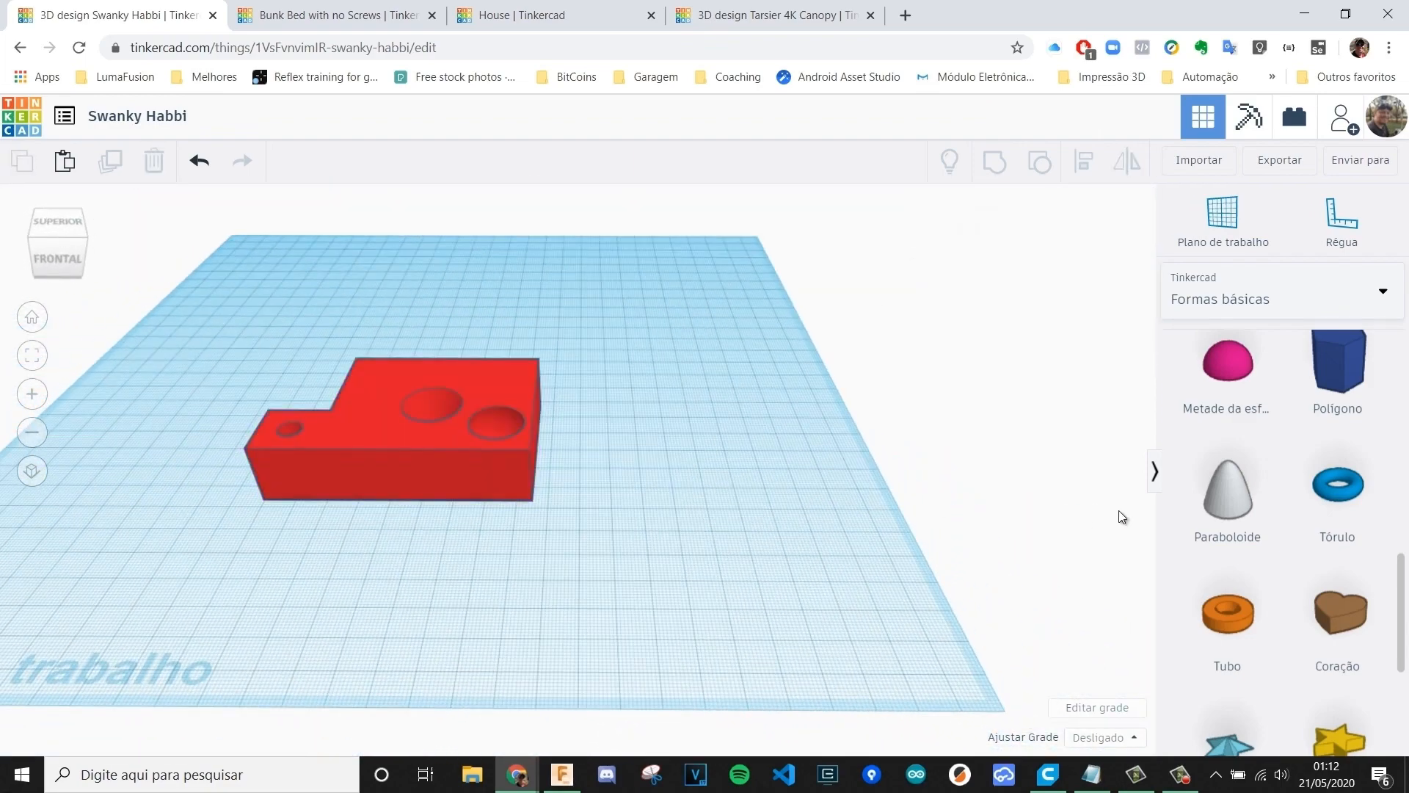
- Add a half sphere to the workplane beside the locked solid and move it closer to the solid's right side
left_click(618, 523)
left_click(446, 460)
left_click(601, 533)
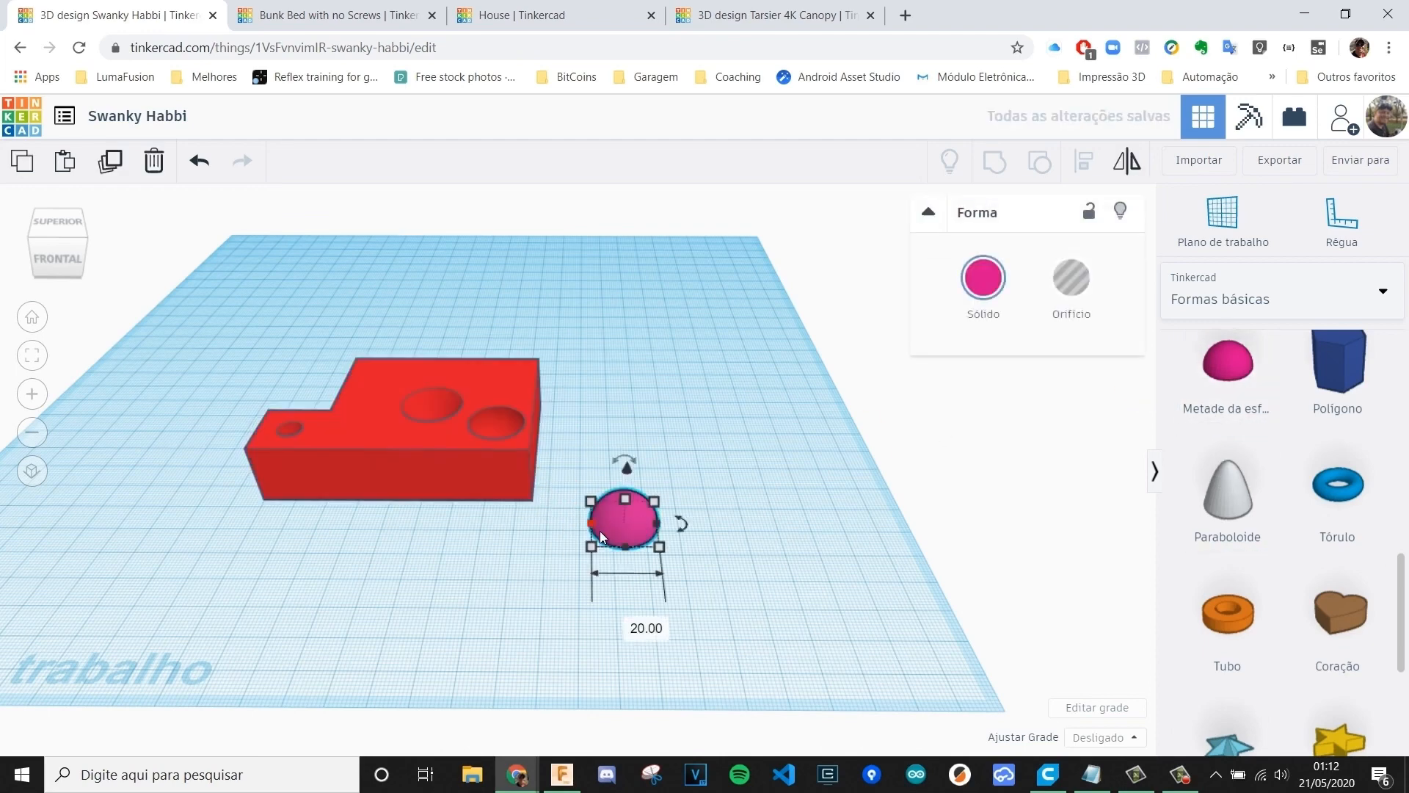
left_click(496, 455)
left_click(760, 360)
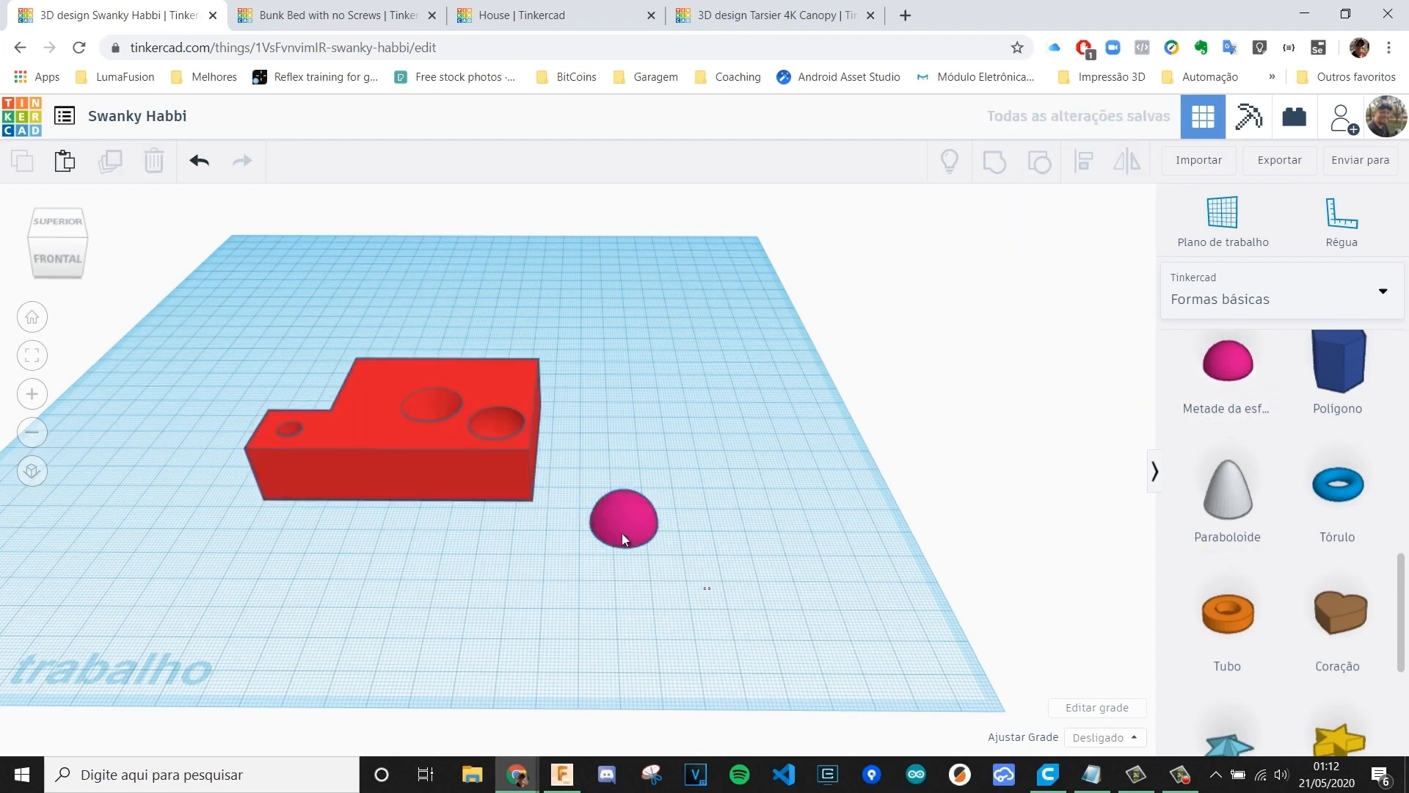
left_click_drag(622, 533, 447, 410)
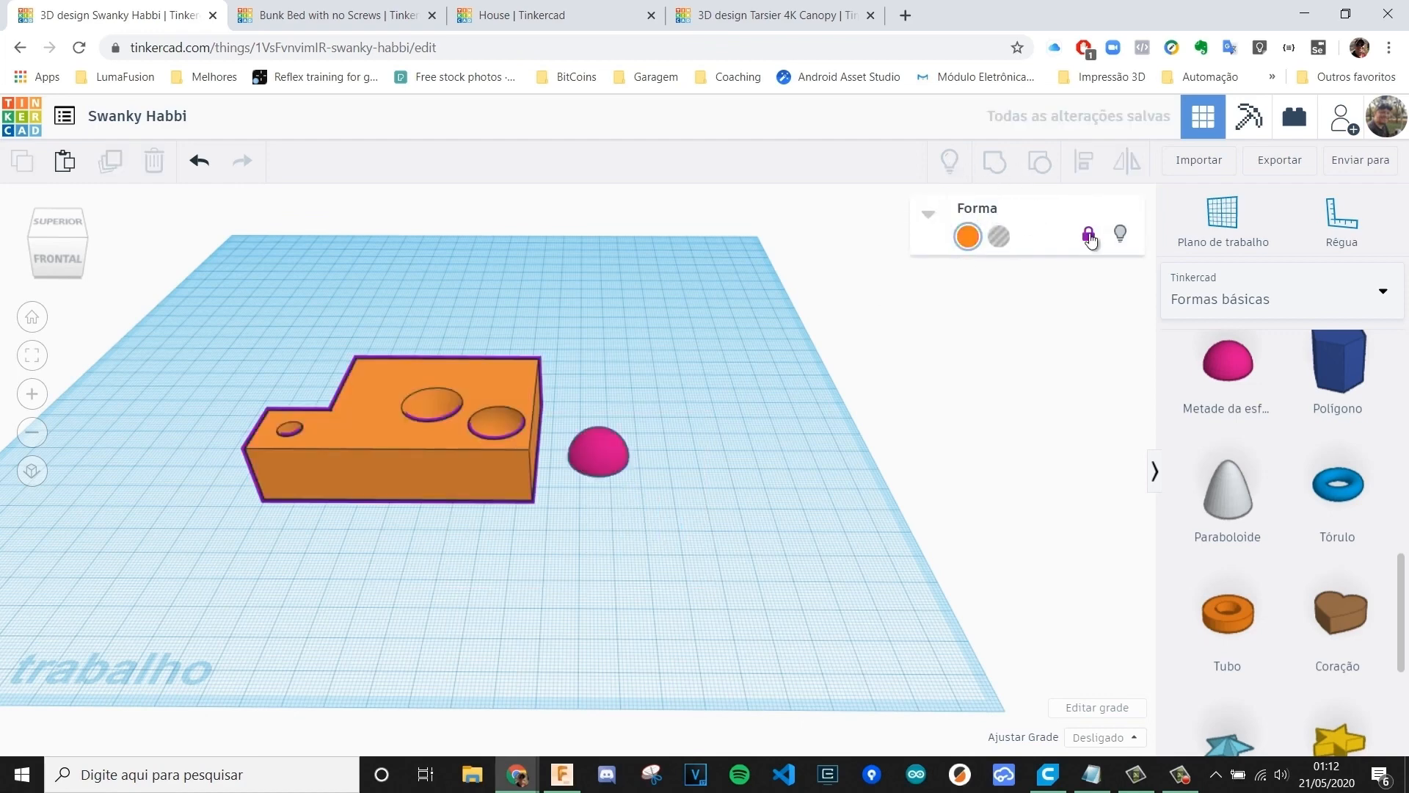
- Change the solid's colour to orange and unlock it for editing
left_click(1089, 236)
left_click(659, 508)
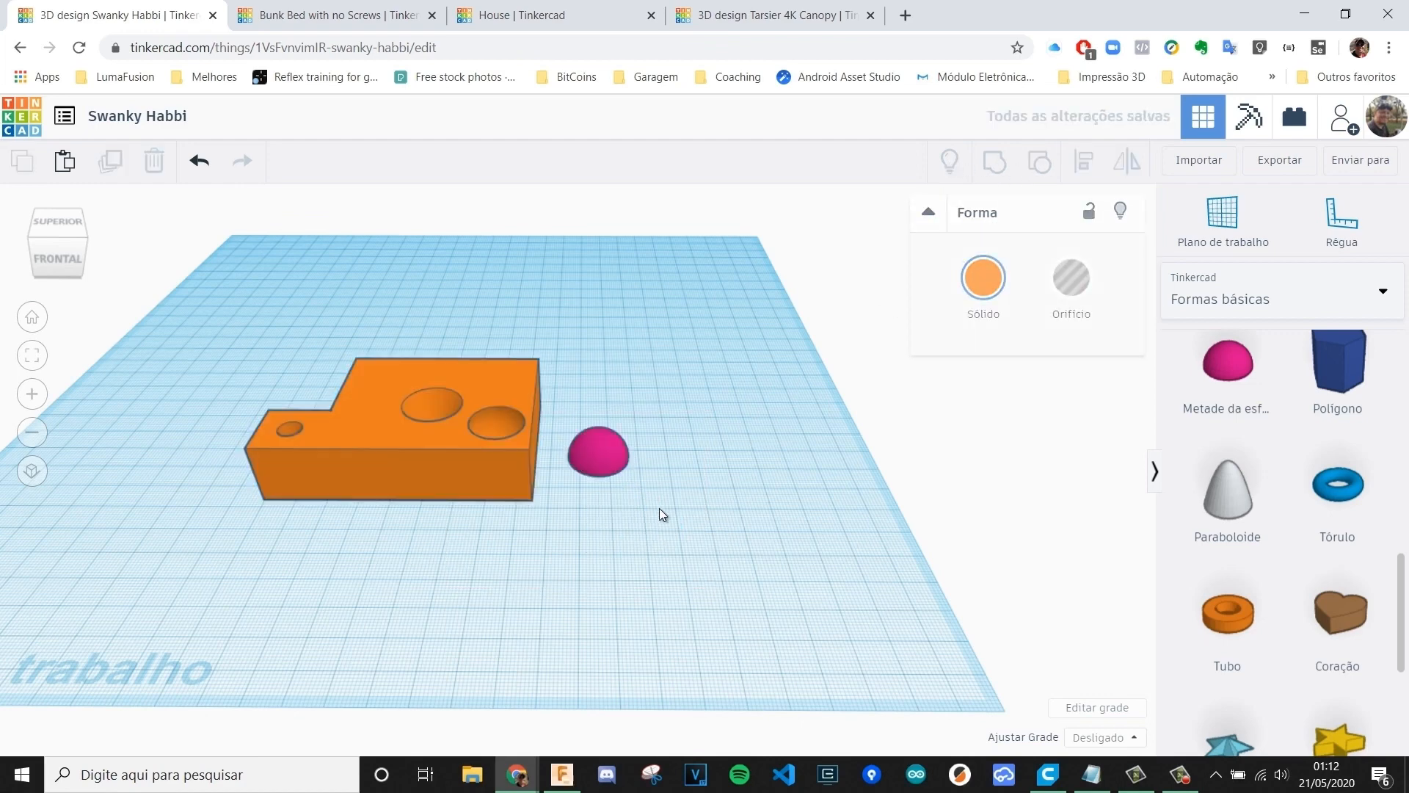
- Group the half sphere with the orange solid, and undo the grouping
left_click(521, 373)
key("ctrl+a")
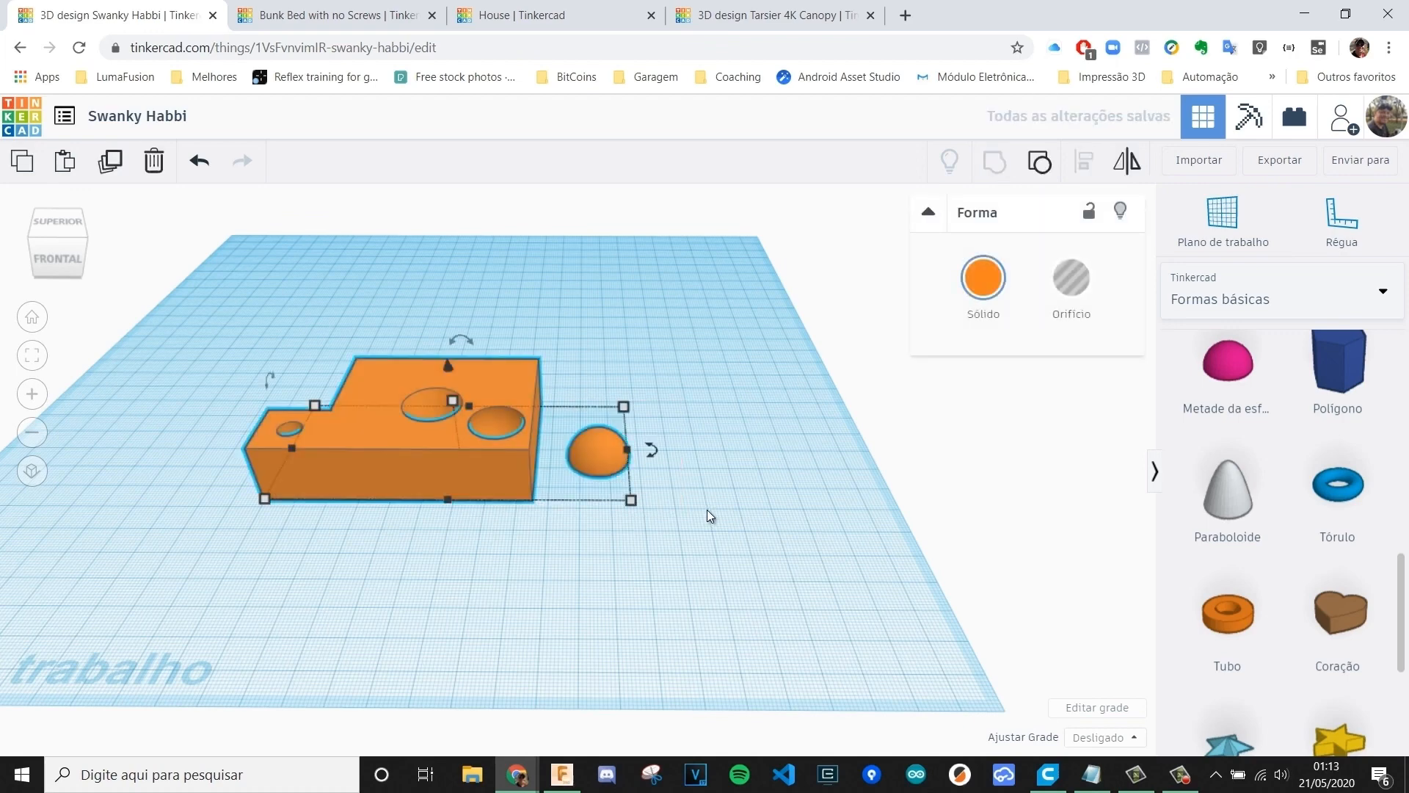
key("ctrl+z")
key("ctrl+z")
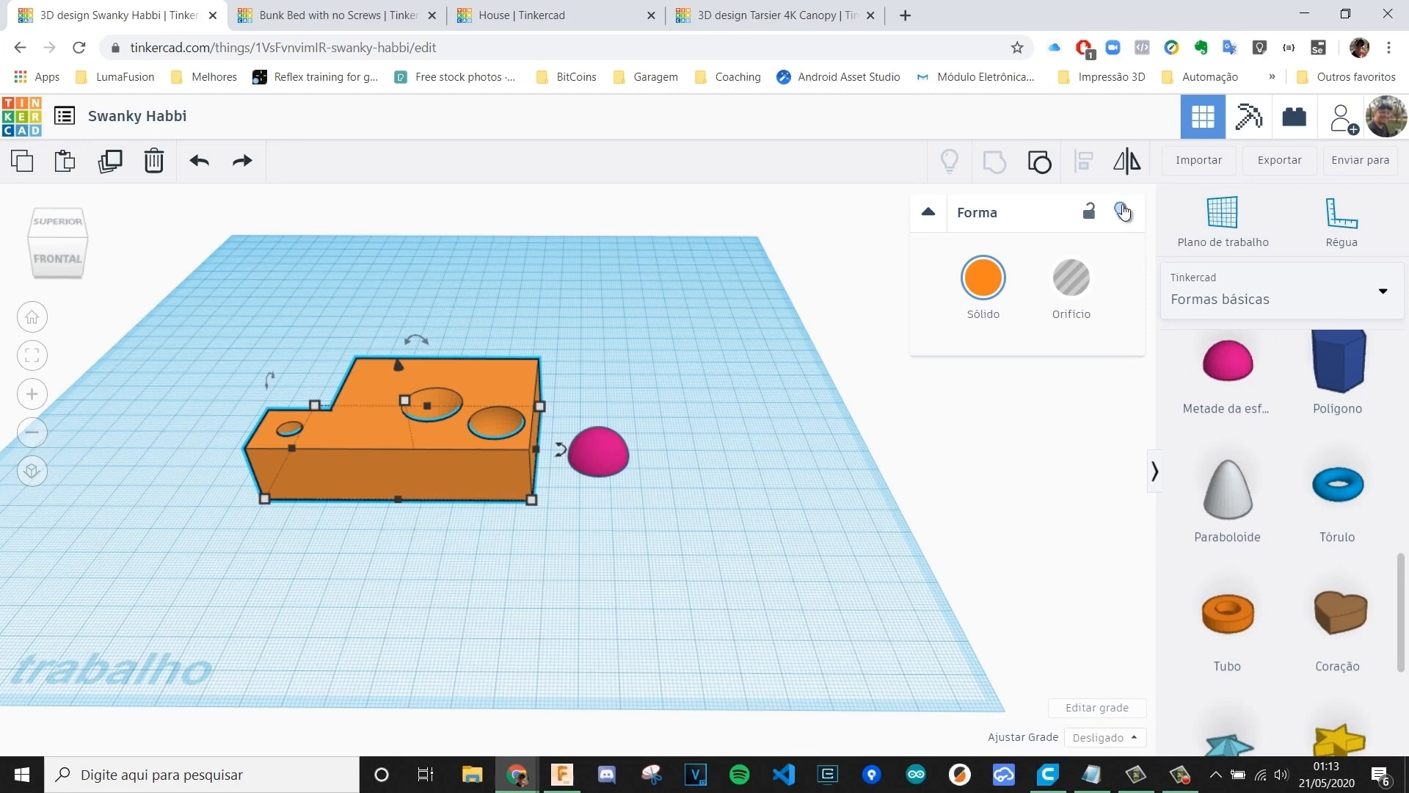
- Hide the orange solid and show all hidden shapes again
left_click(1122, 215)
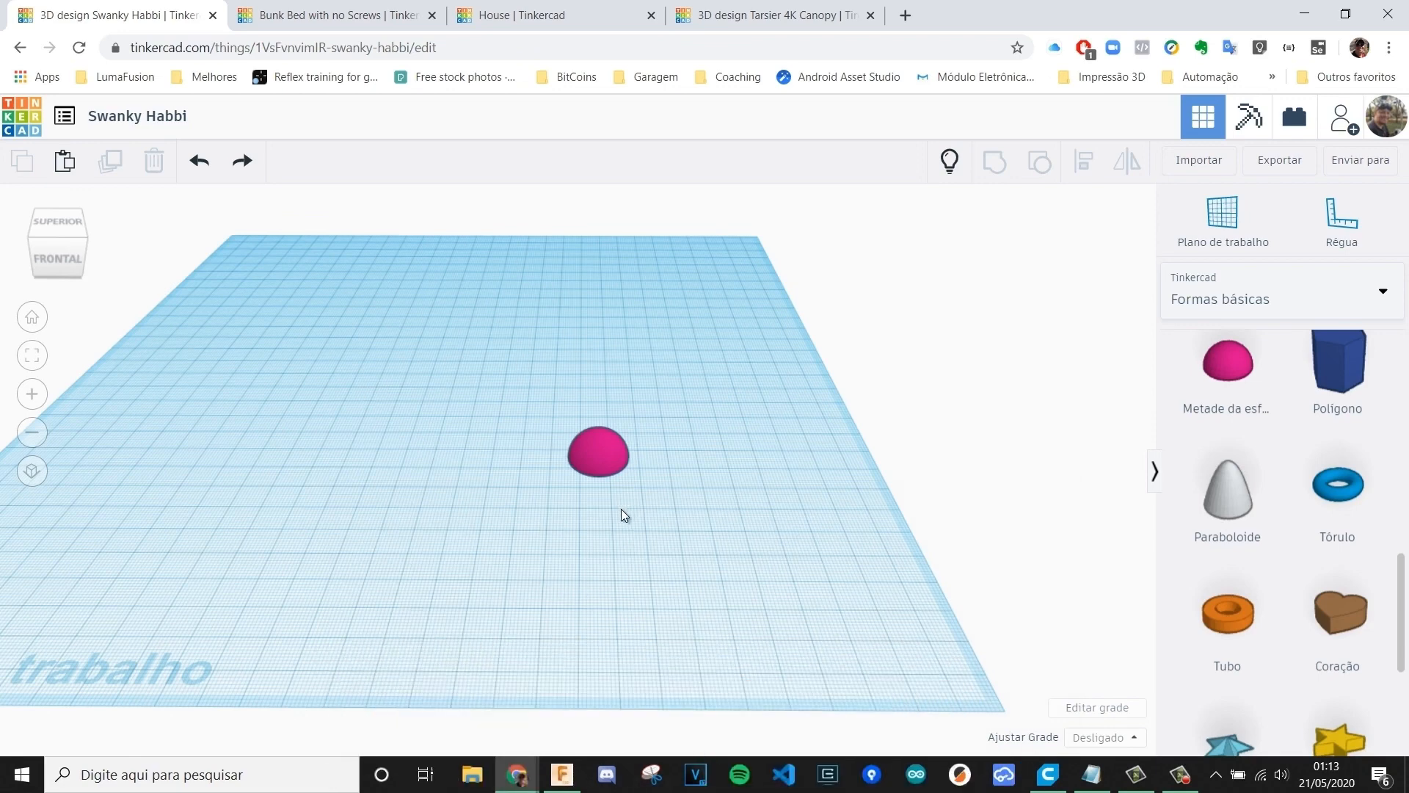
left_click(948, 160)
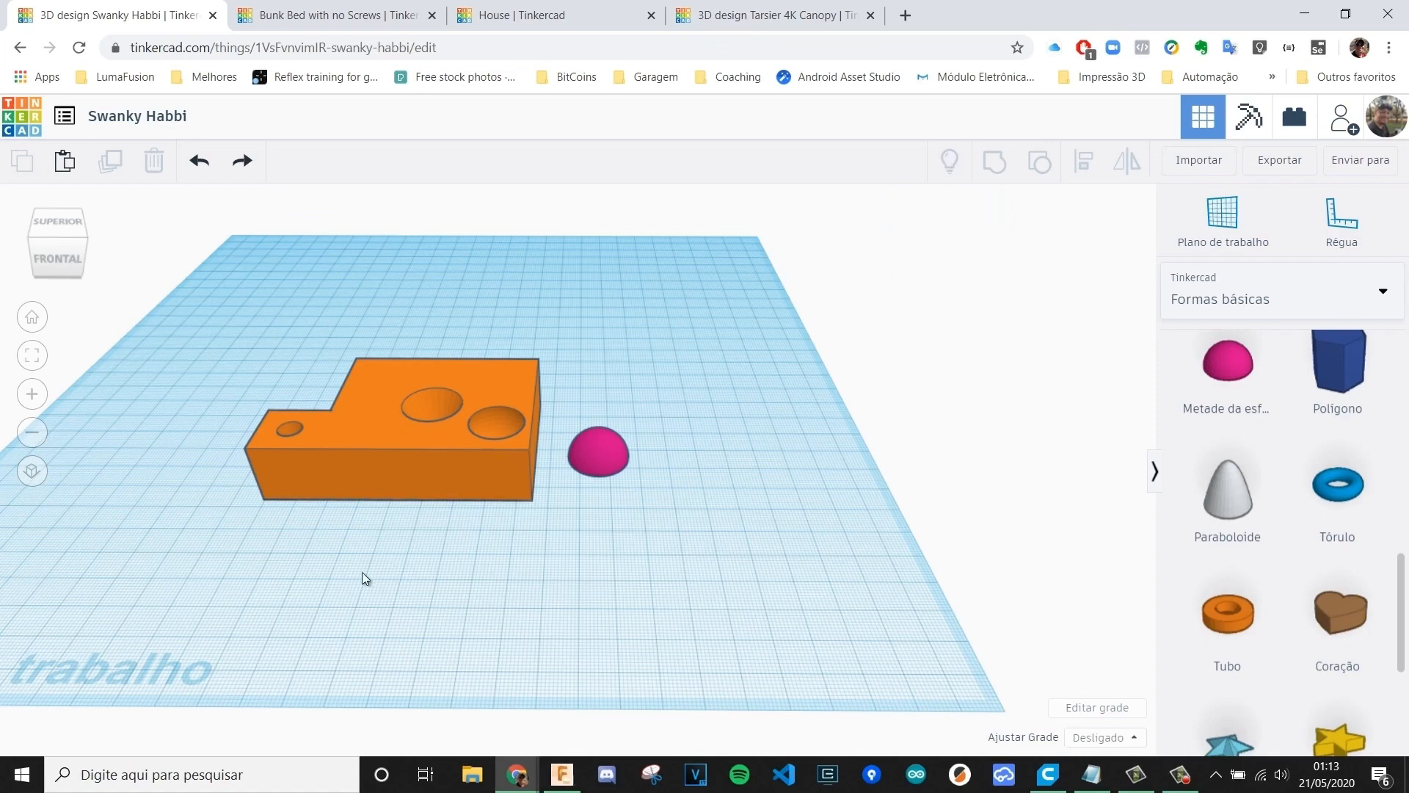
- Delete the pink half sphere from the workplane
right_click_drag(689, 514, 513, 518)
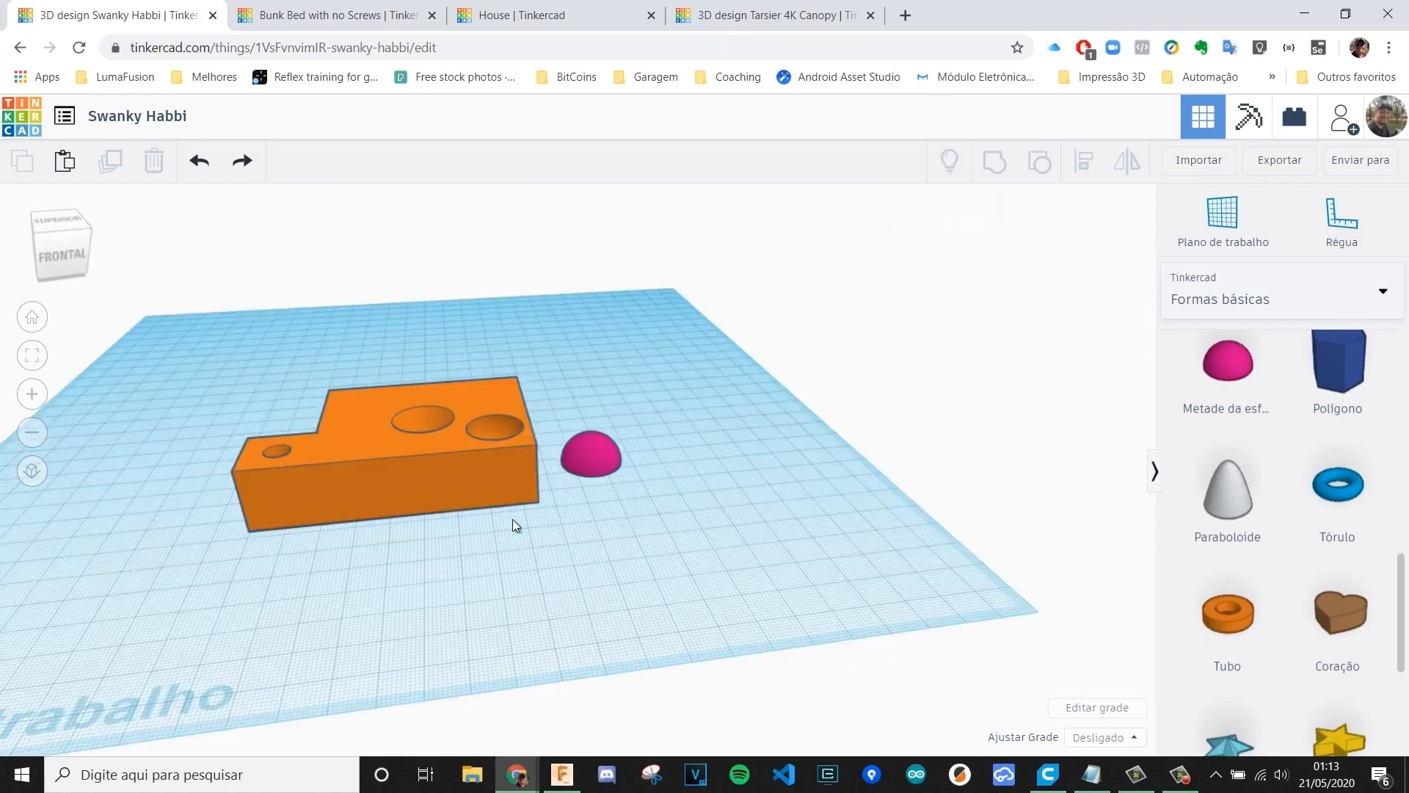
left_click(566, 457)
key("Delete")
- Mirror the orange solid along its length so the small box switches to the opposite end
left_click(535, 479)
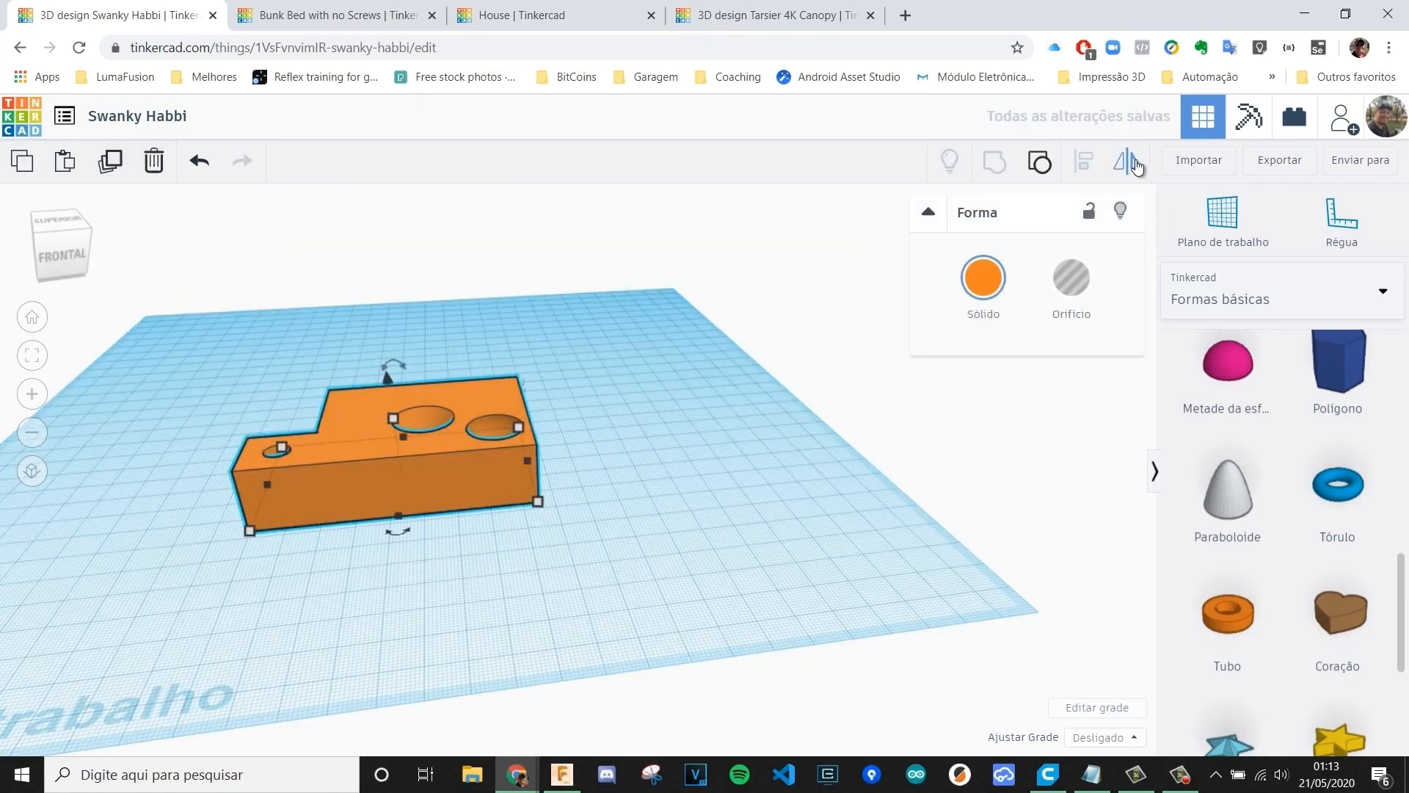
left_click(1128, 161)
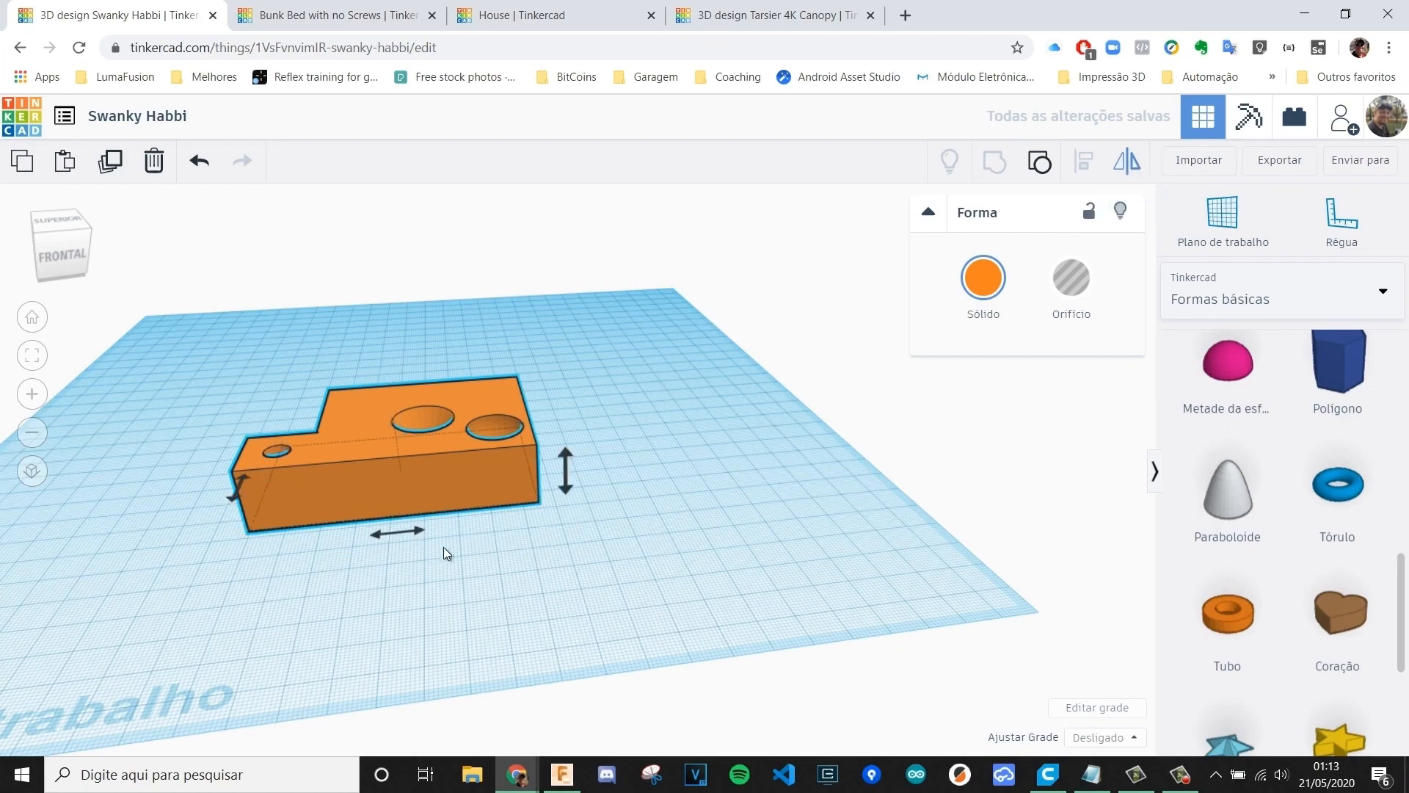
mouse_move(429, 576)
right_mouse_down()
mouse_move(614, 476)
mouse_move(507, 579)
mouse_move(438, 601)
mouse_move(487, 591)
mouse_move(429, 590)
right_mouse_up()
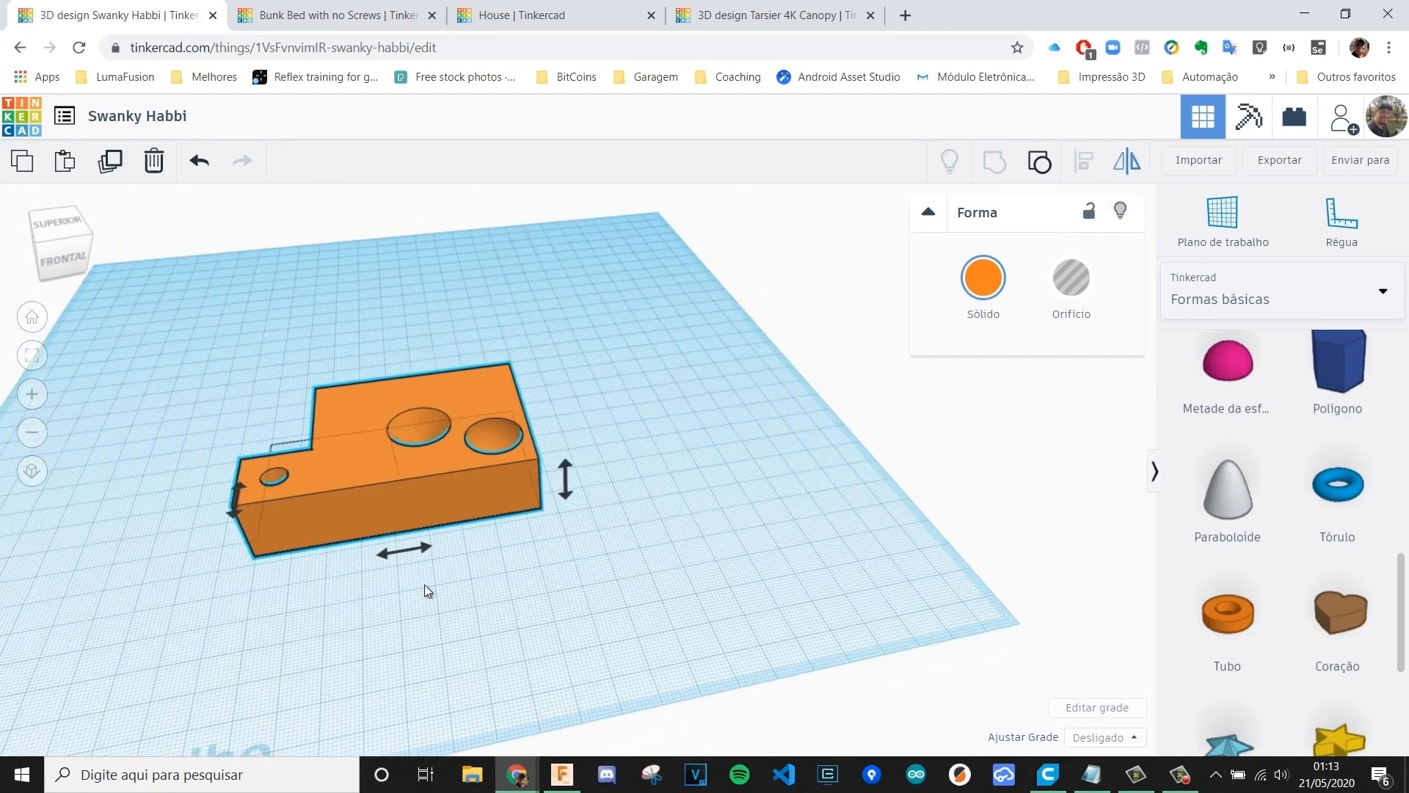
left_click(398, 552)
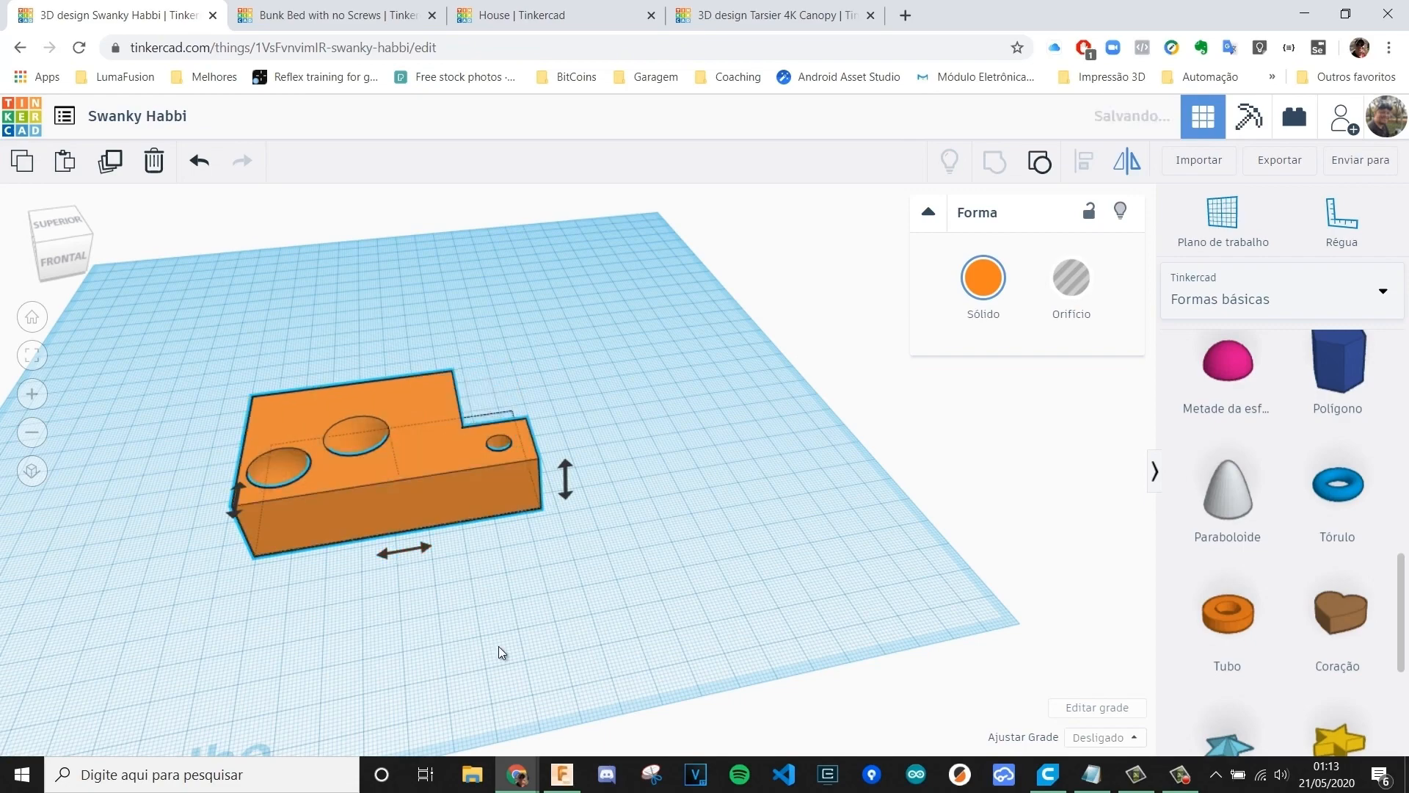
- Move the mirrored solid about 25 mm to the right and about 6 mm in depth across the workplane
left_click(570, 609)
left_click_drag(415, 493, 531, 459)
left_click(531, 624)
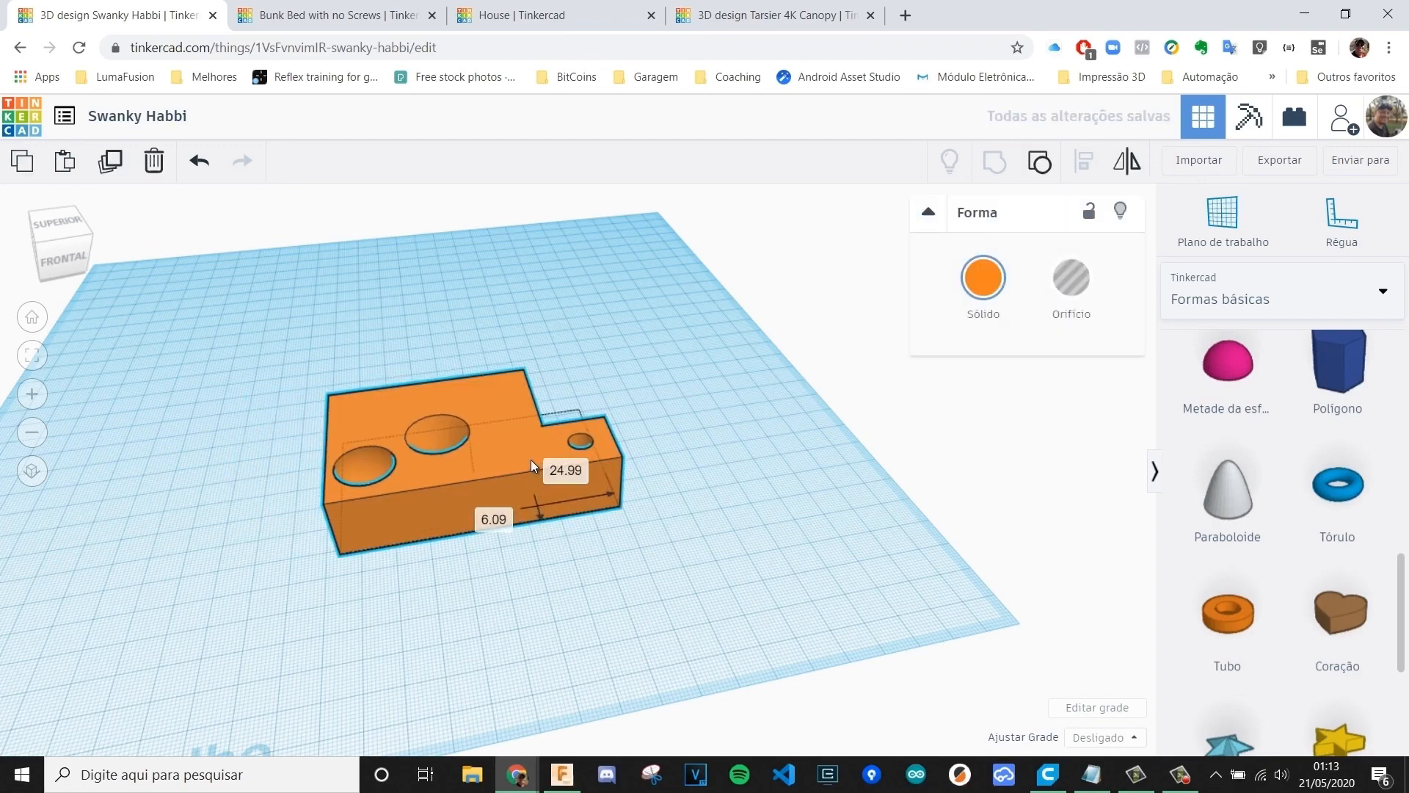
- Undo the last move and the mirroring of the orange solid
left_click(509, 589)
right_click_drag(510, 588, 578, 521)
left_click(545, 472)
key("ctrl+z")
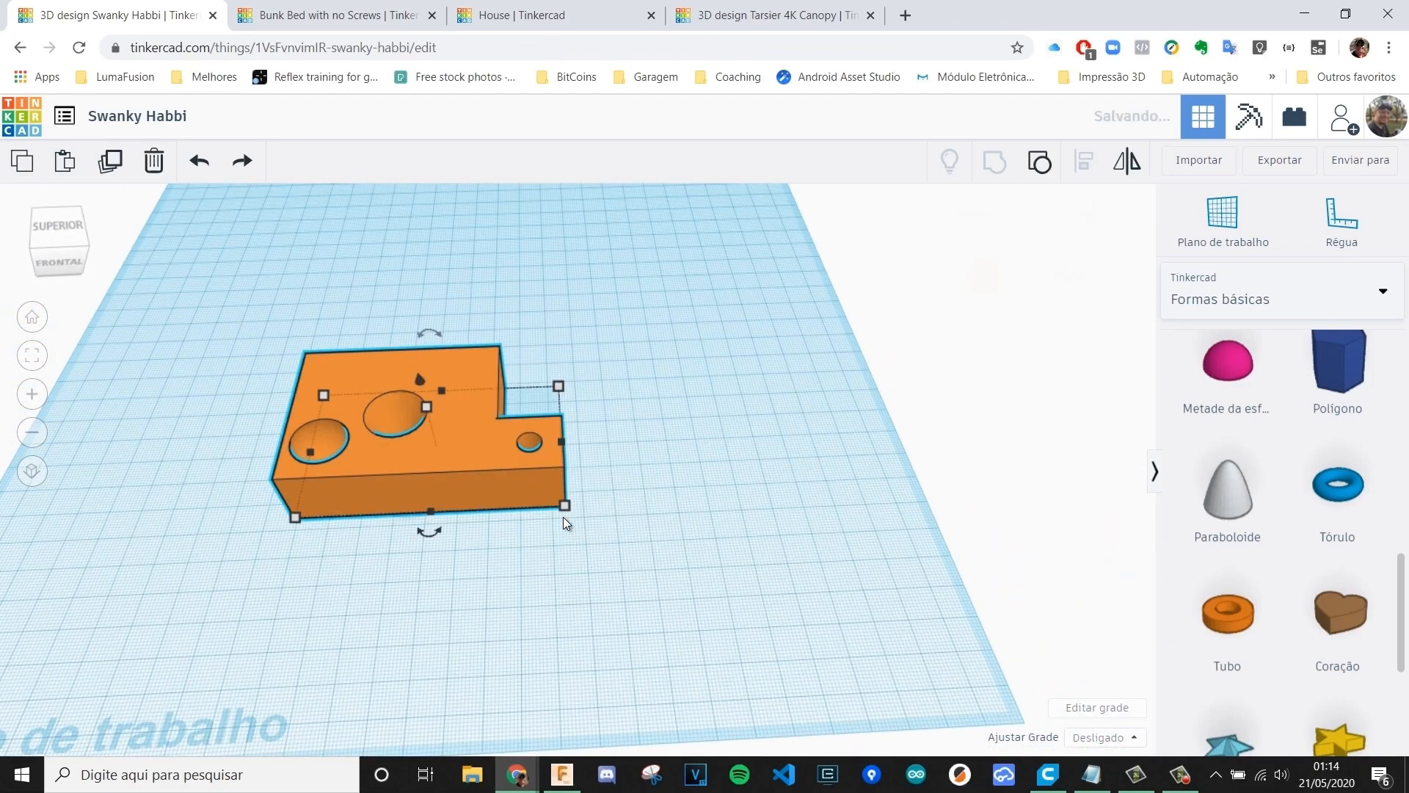
key("ctrl+z")
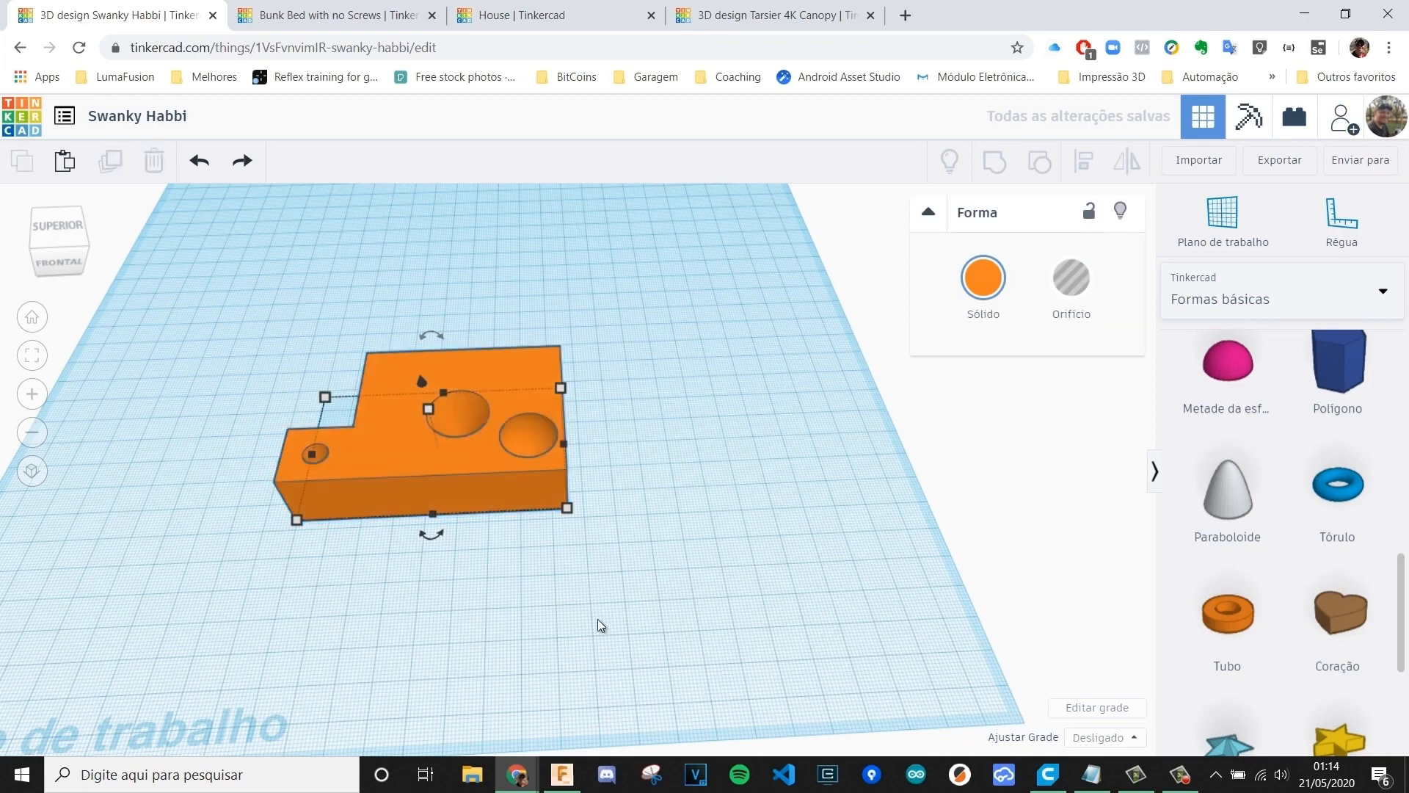
left_click(598, 618)
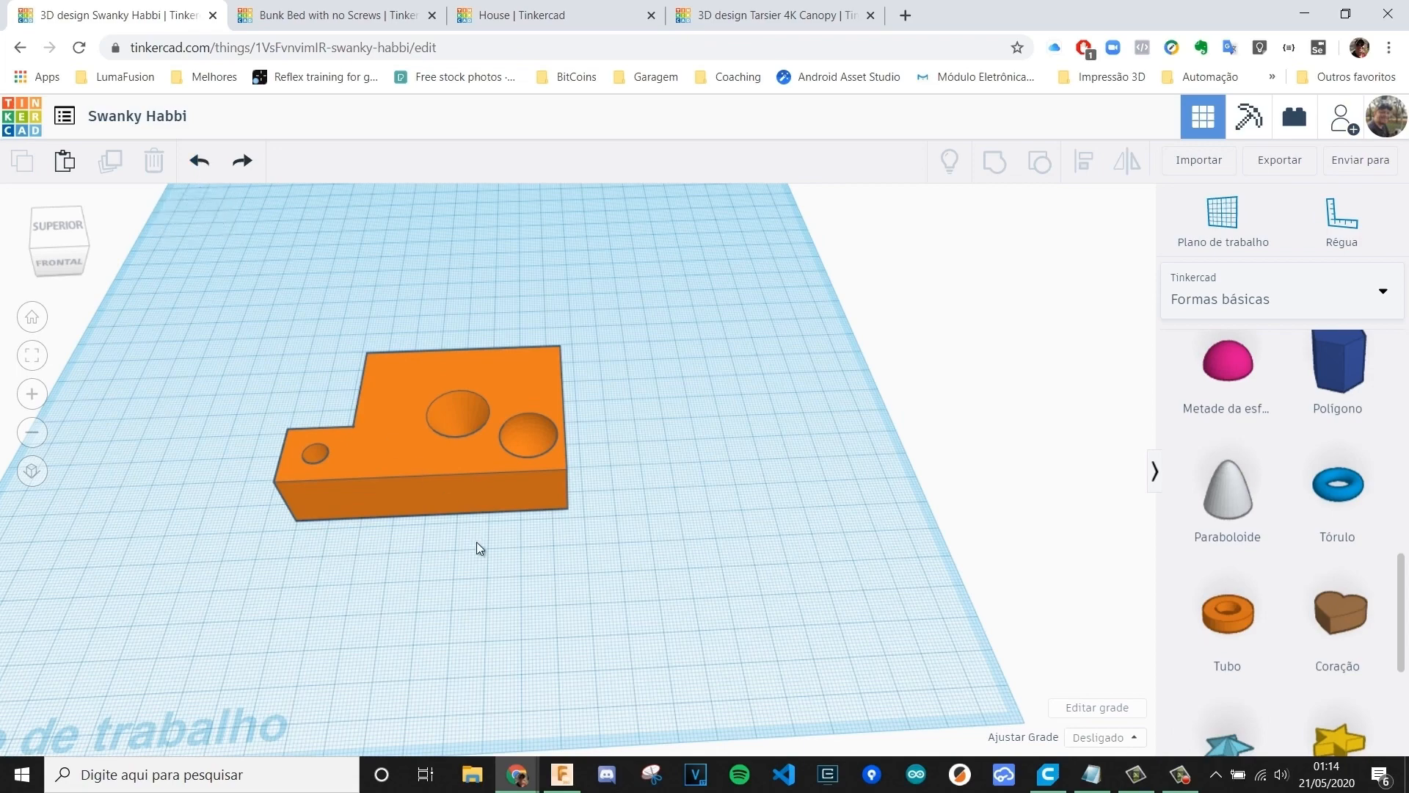
right_click_drag(549, 584, 487, 609)
left_click(531, 461)
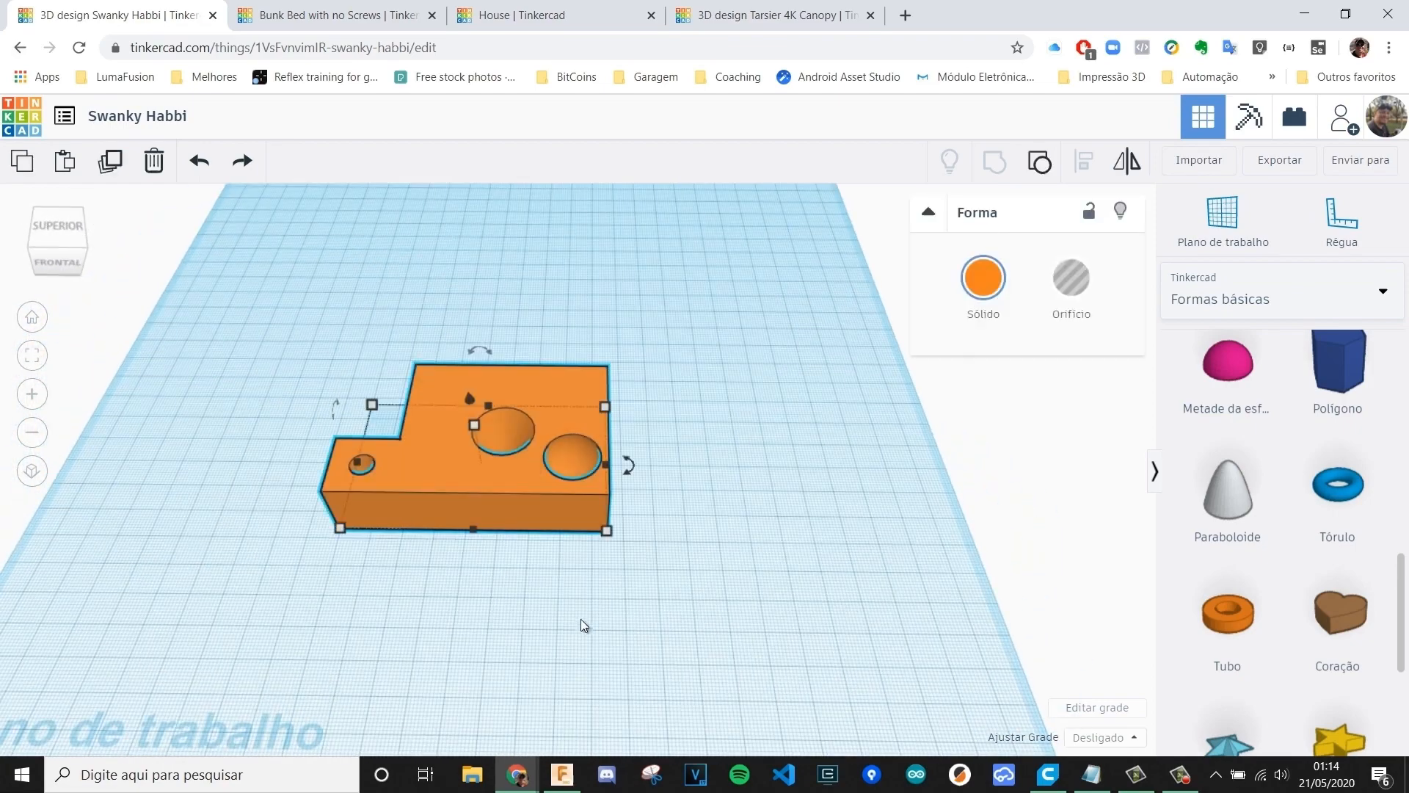
left_click(580, 619)
left_click(542, 468)
left_click(781, 464)
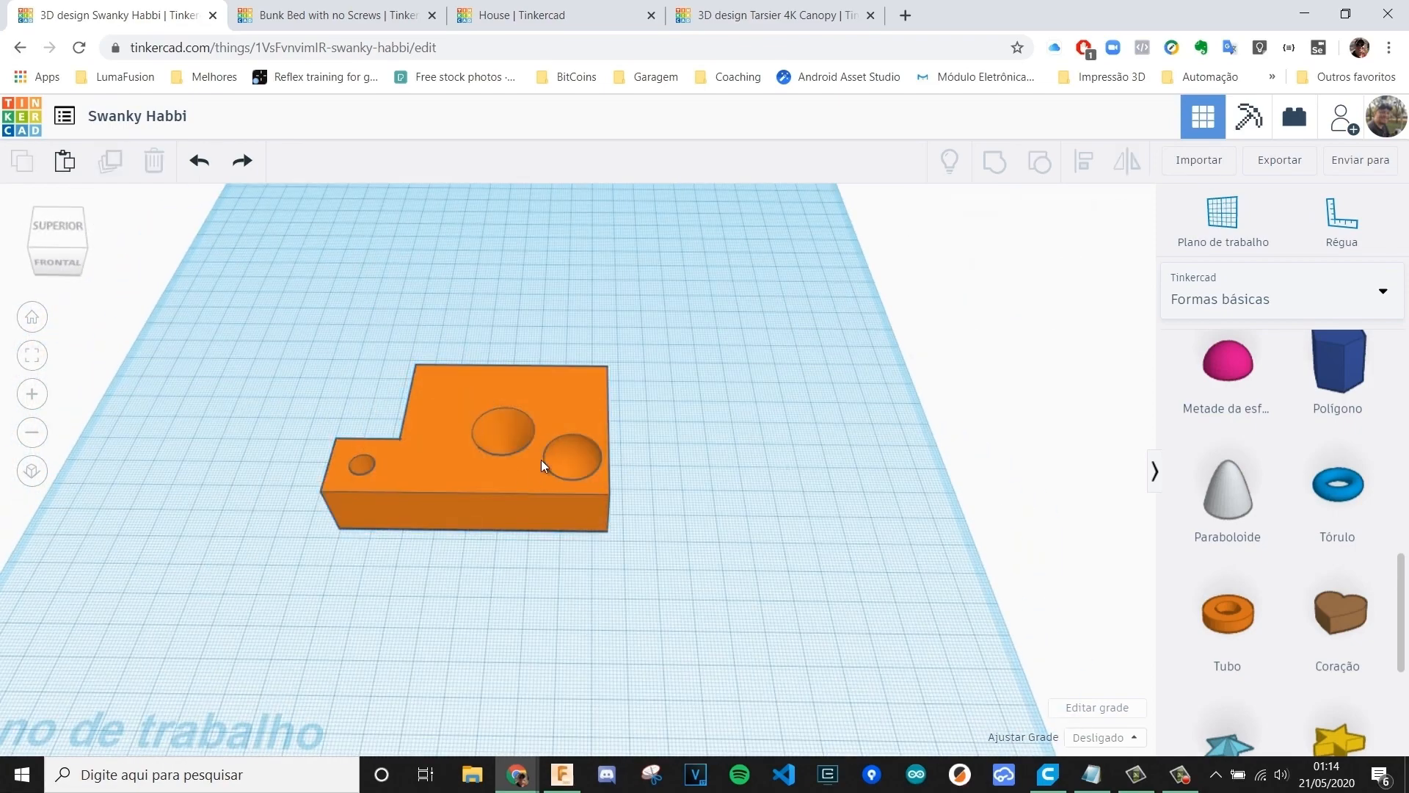
- Duplicate the orange solid and place the copy in front of the original, offset to its right
left_click(450, 455)
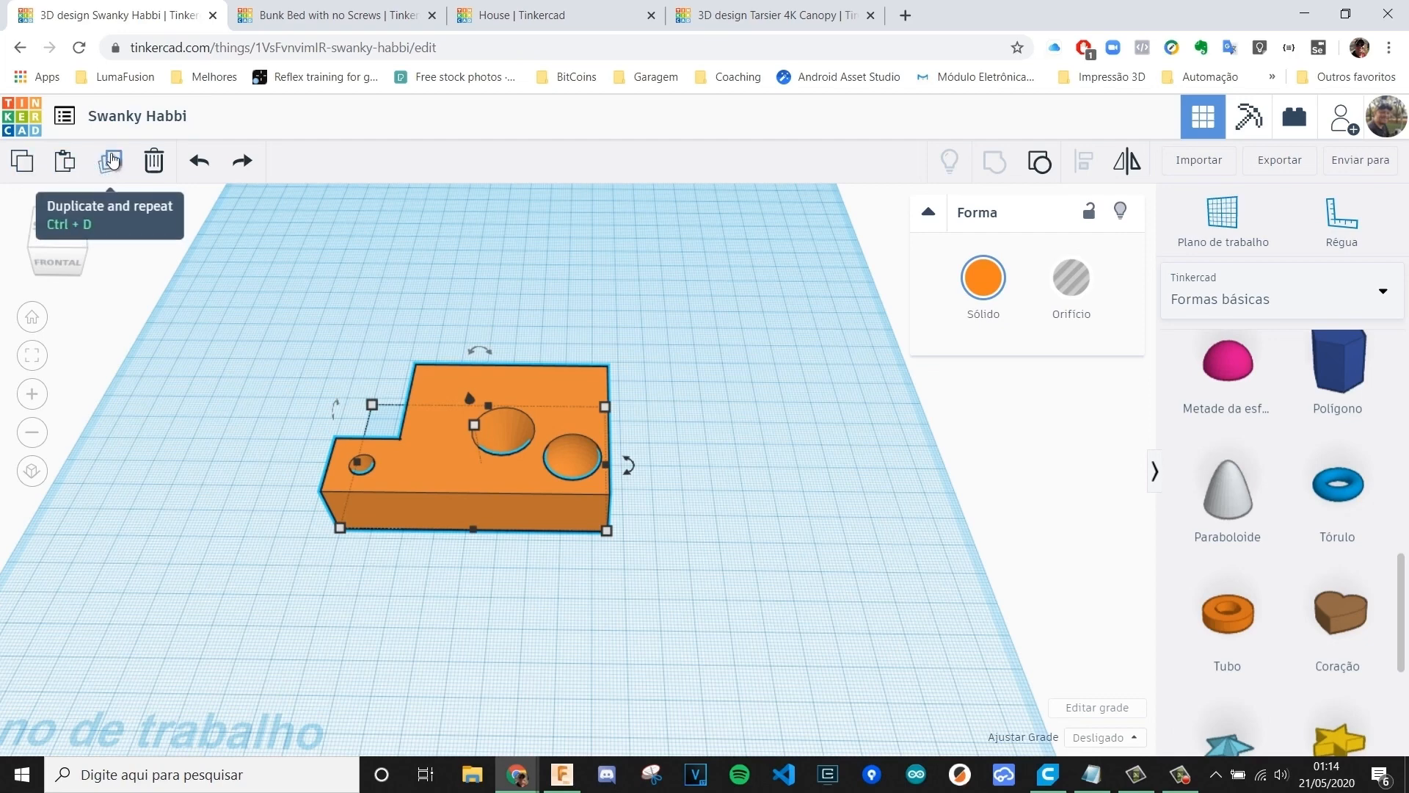
left_click(109, 163)
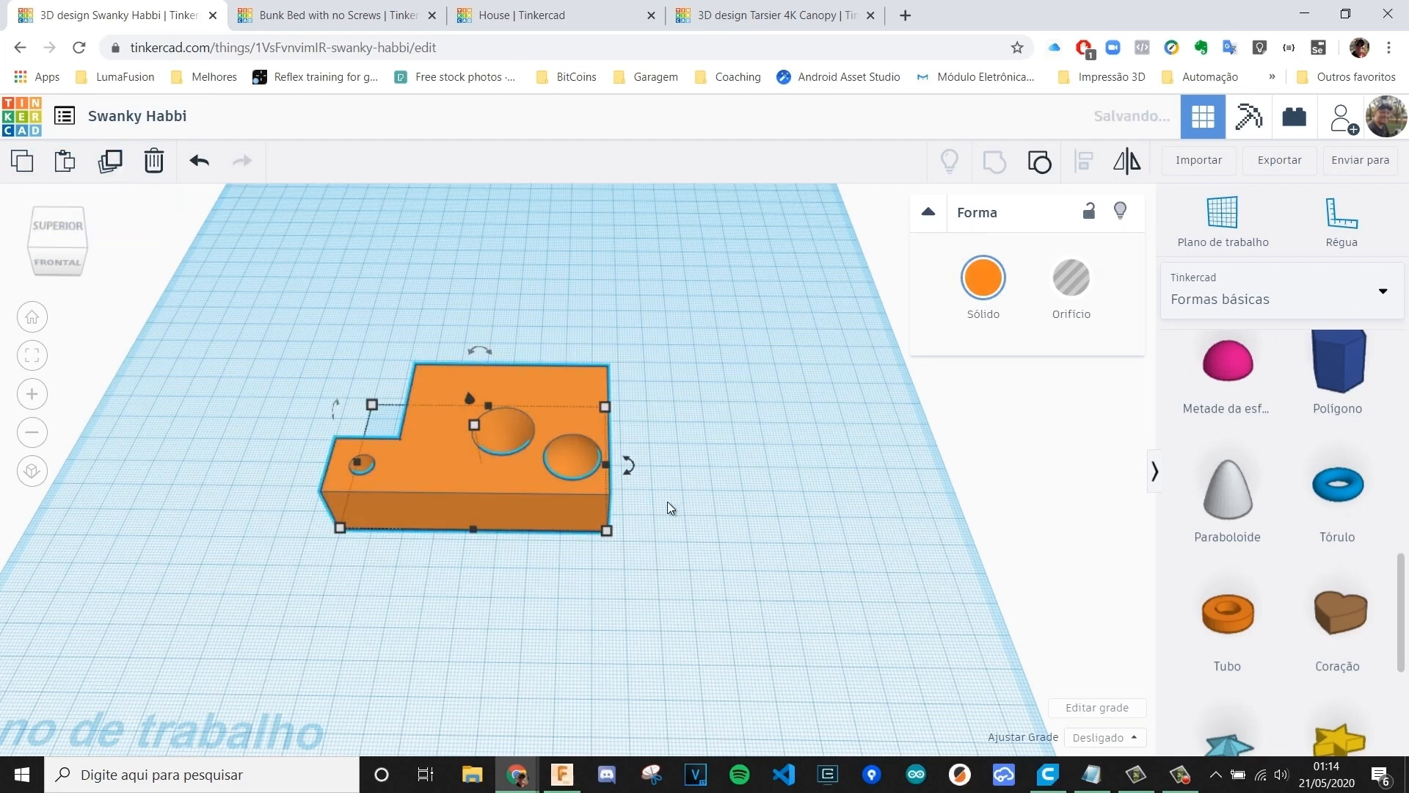
right_click_drag(481, 579, 451, 433)
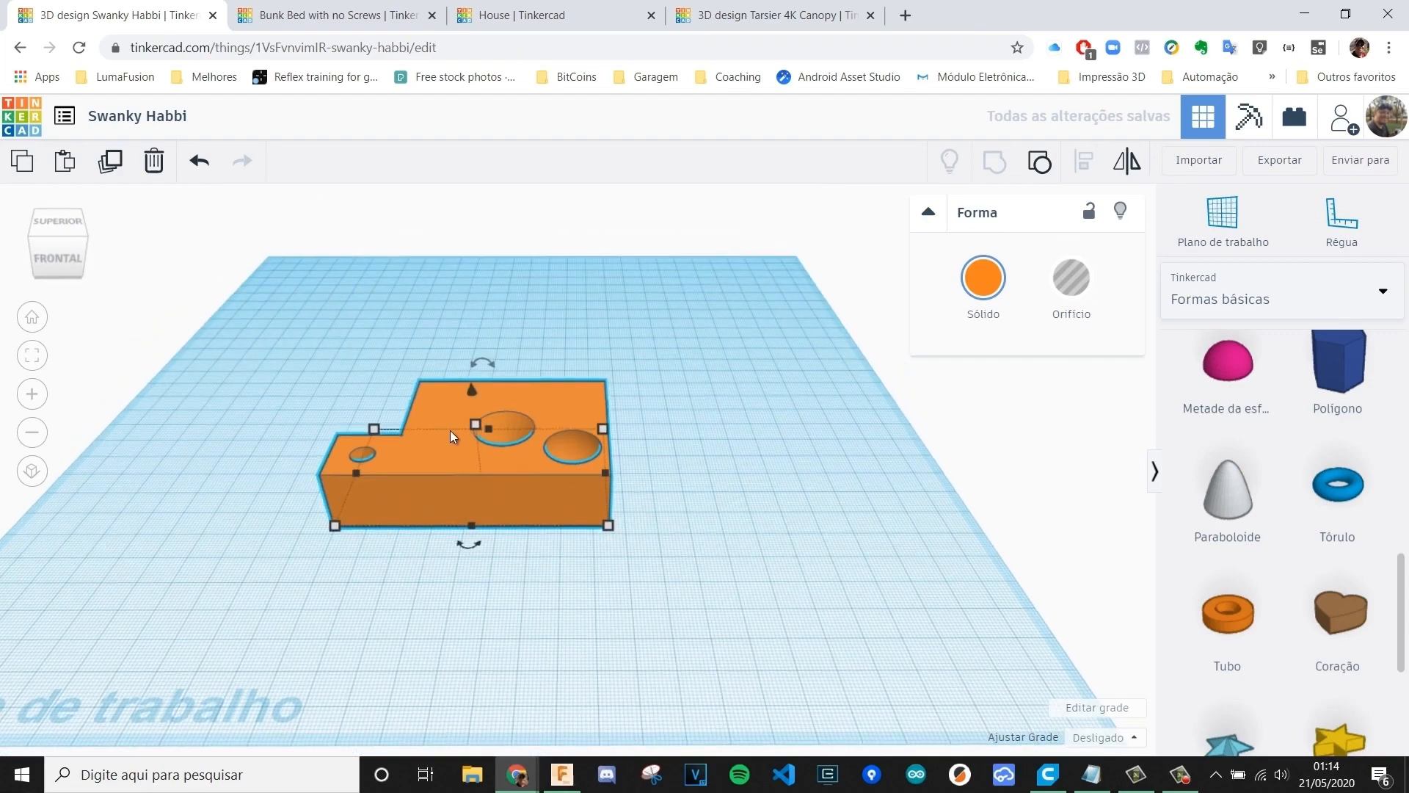
left_click_drag(442, 406, 694, 524)
left_click(669, 393)
right_click_drag(698, 450, 640, 467)
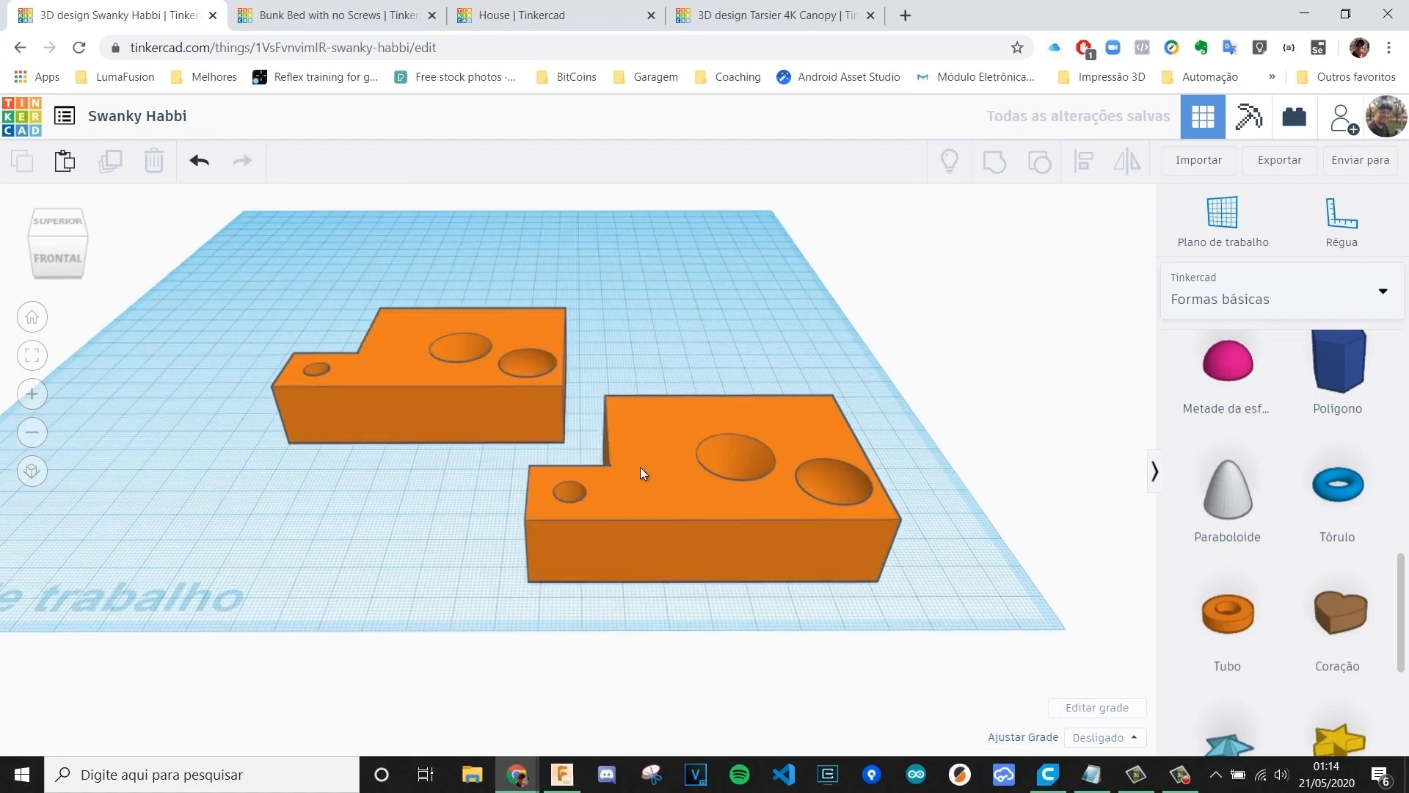
- Mirror the front copy along its length so its small box switches to the opposite end
left_click(640, 454)
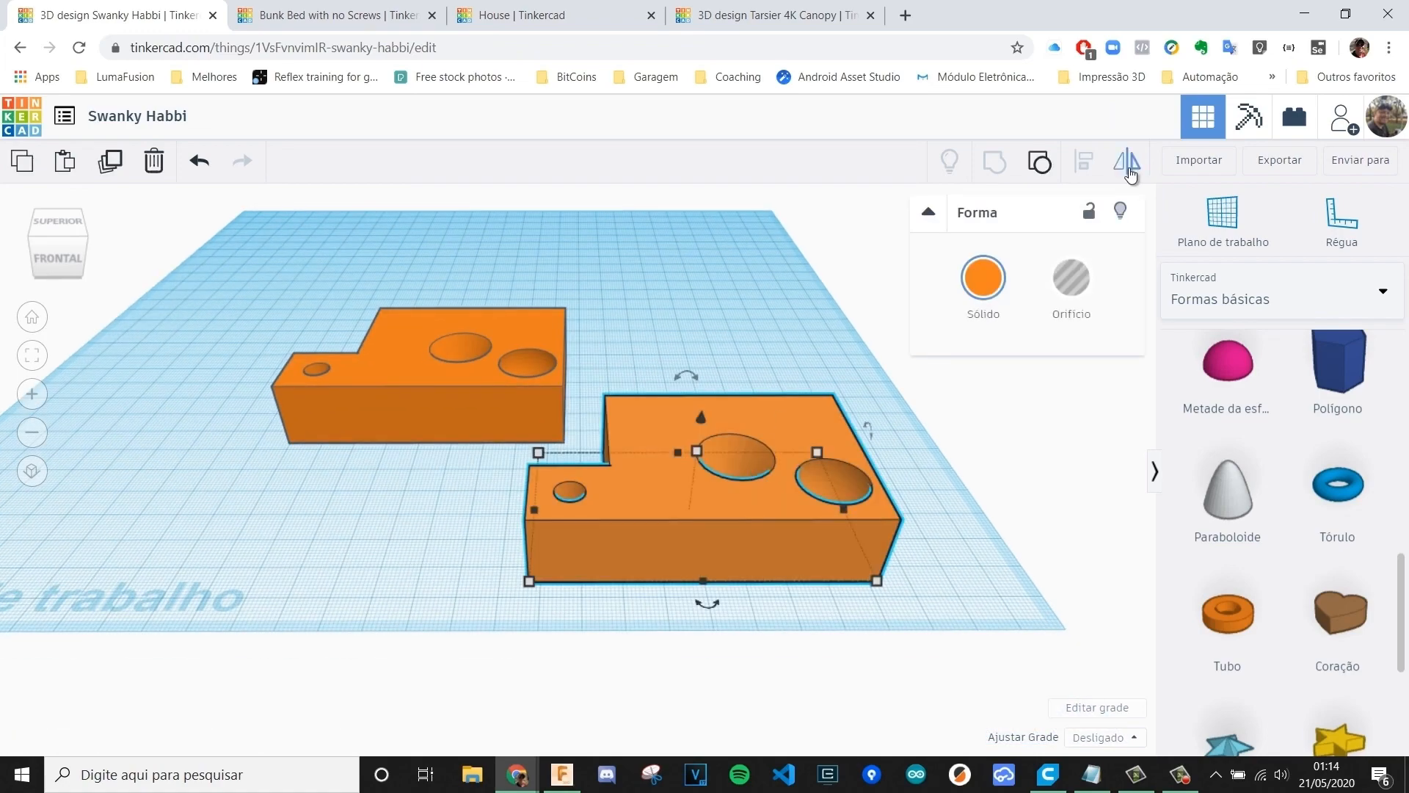
left_click(1128, 166)
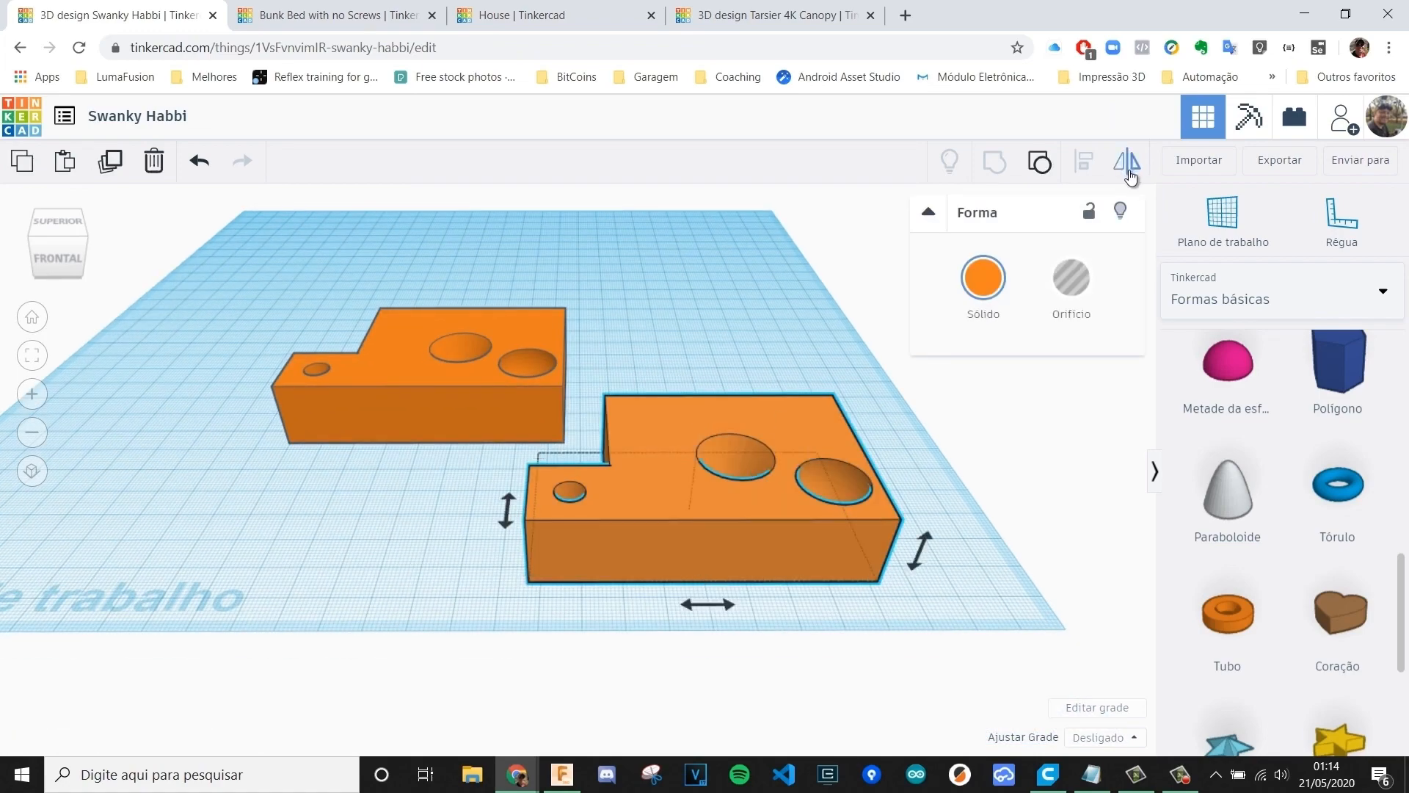
left_click(715, 601)
left_click(974, 565)
- Mirror the front copy vertically so its two large spherical cavities face downward
left_click(743, 530)
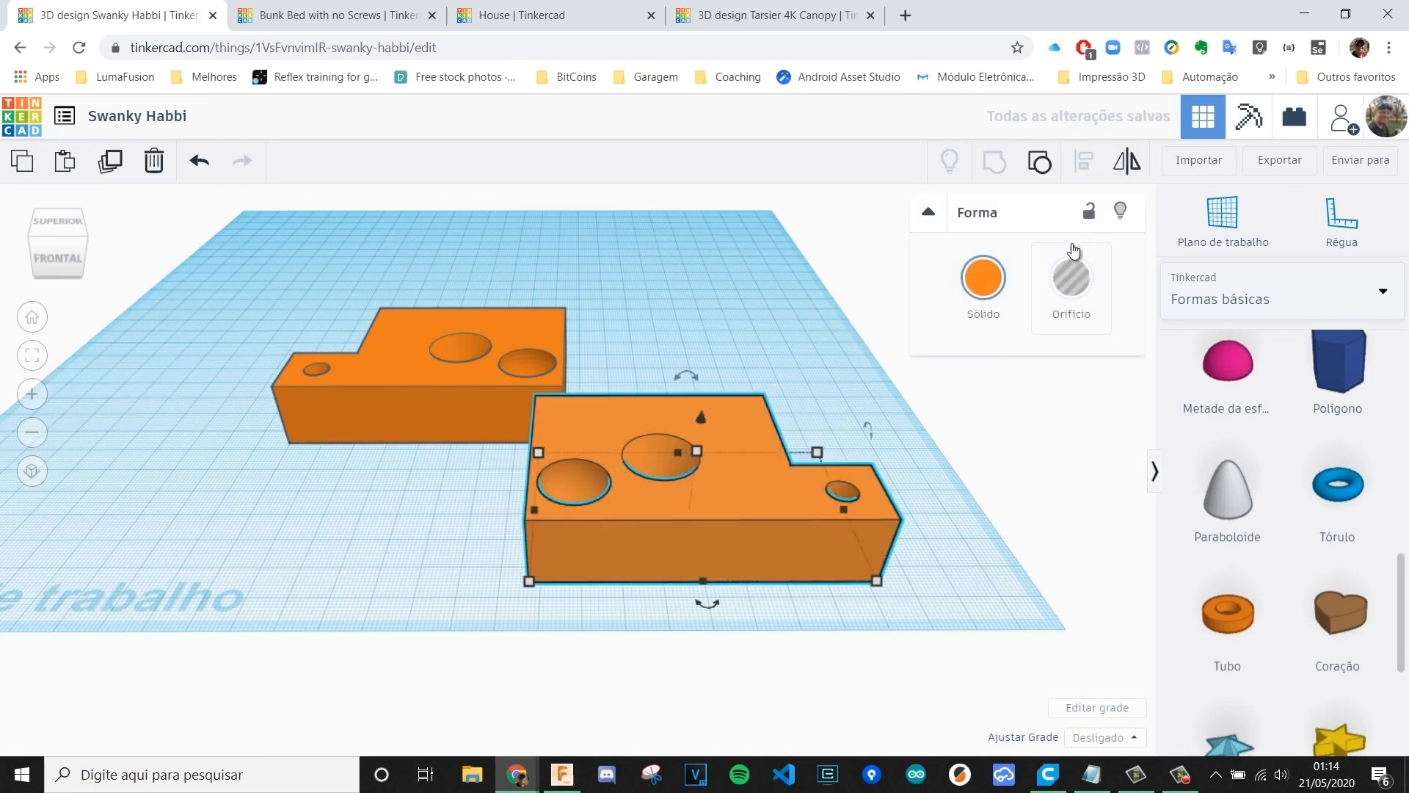
left_click(1128, 161)
left_click(924, 552)
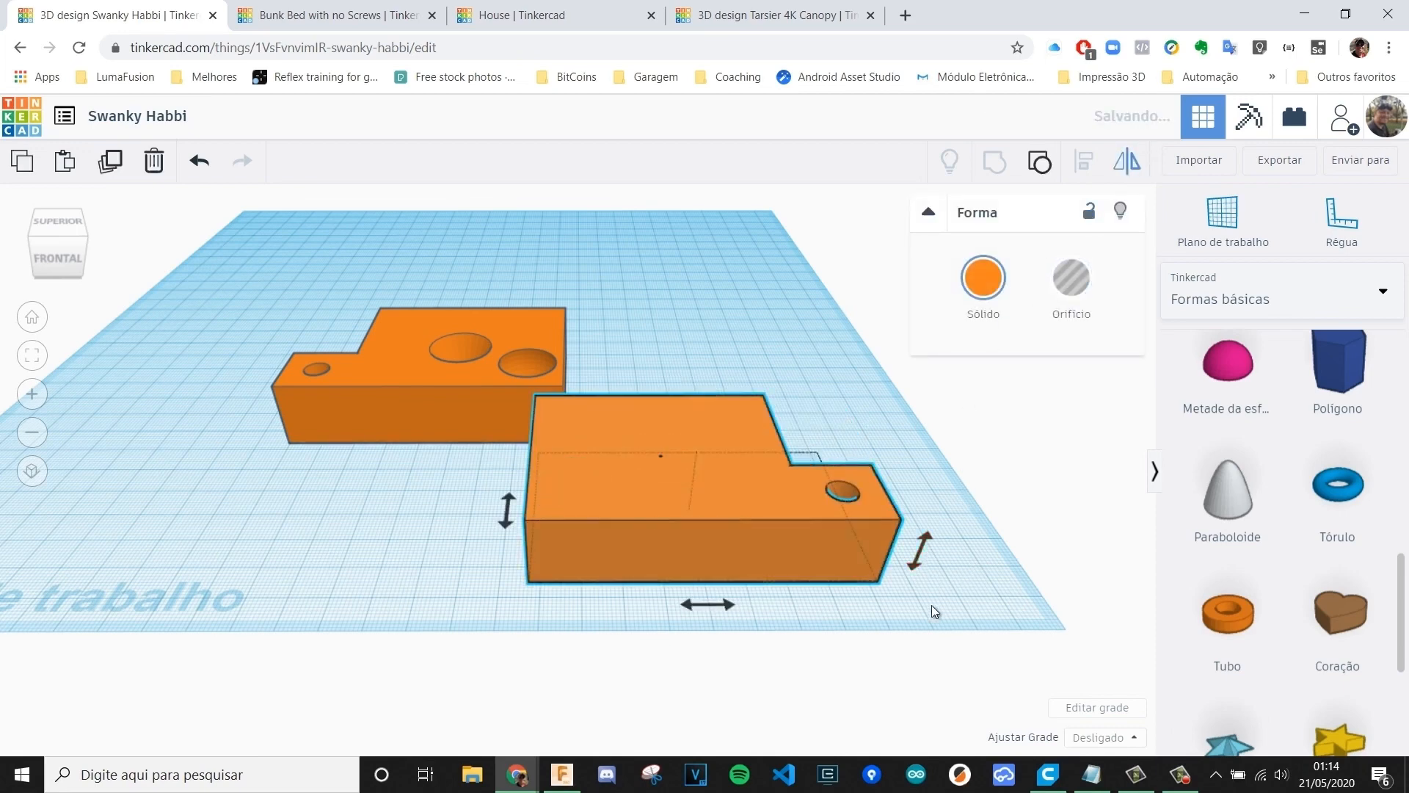
left_click(931, 607)
right_click_drag(642, 494, 641, 535)
left_click(694, 518)
left_click(989, 539)
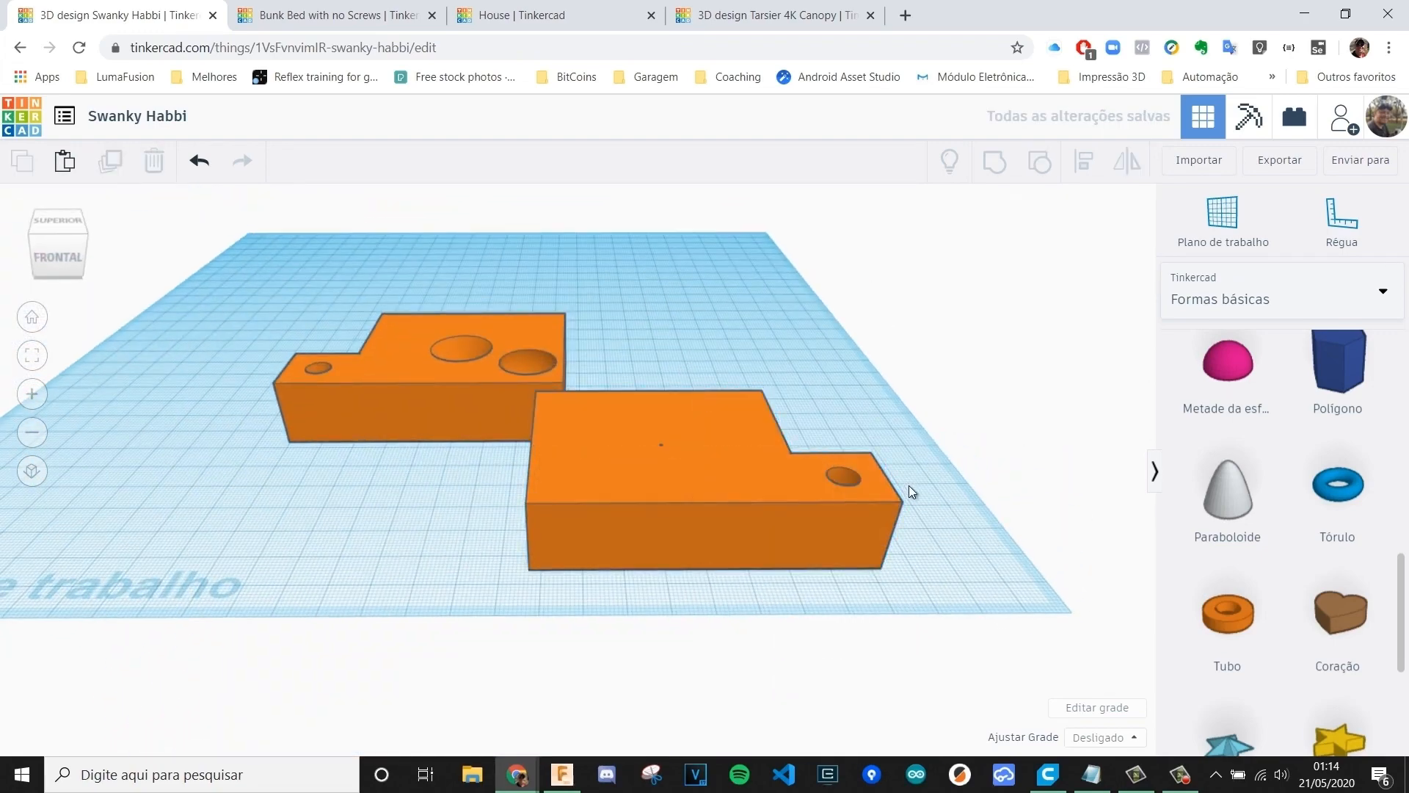
left_click(877, 487)
left_click(939, 487)
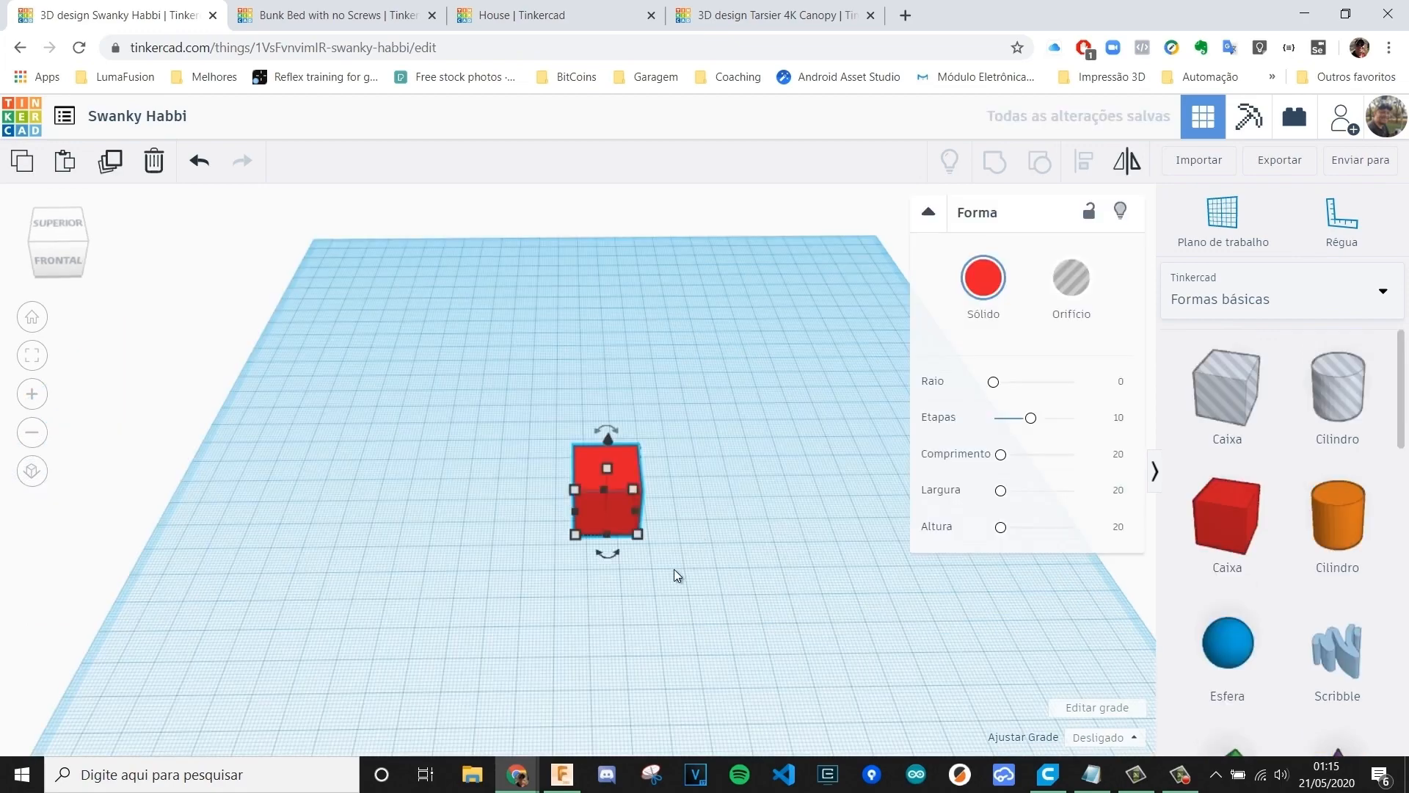
- Place a ruler on the workplane with its origin at the front lower corner of the red box
left_click(671, 567)
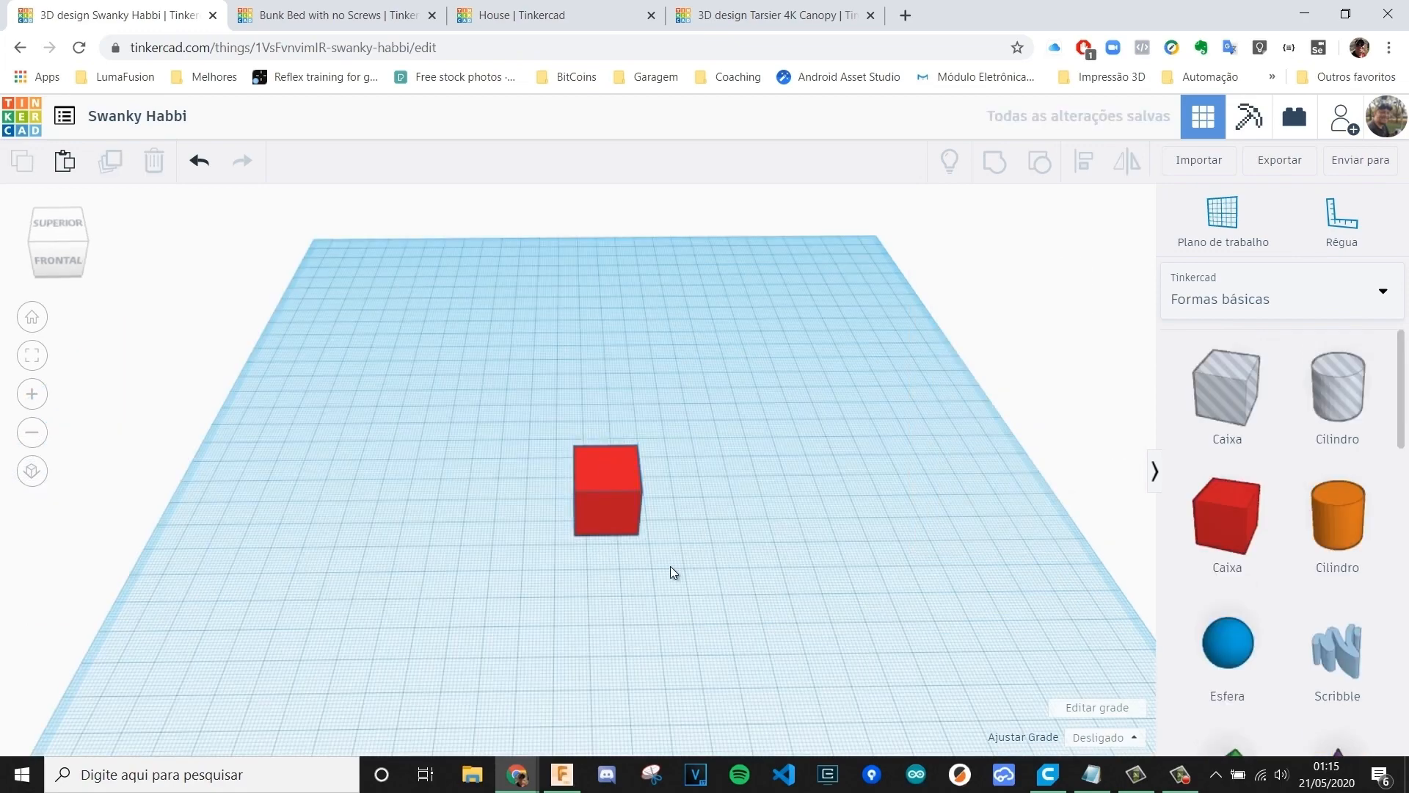
right_click_drag(671, 566, 895, 494)
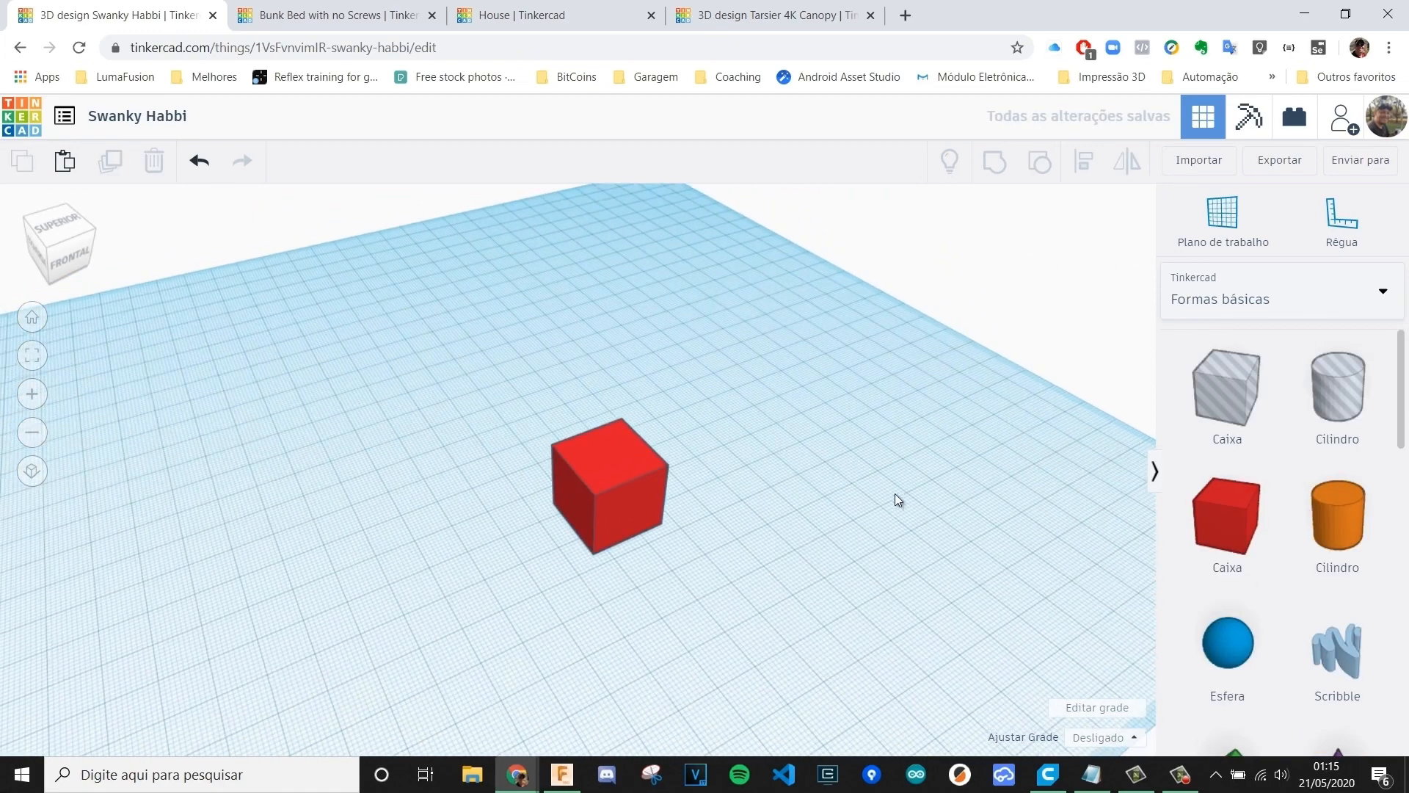
left_click(1340, 216)
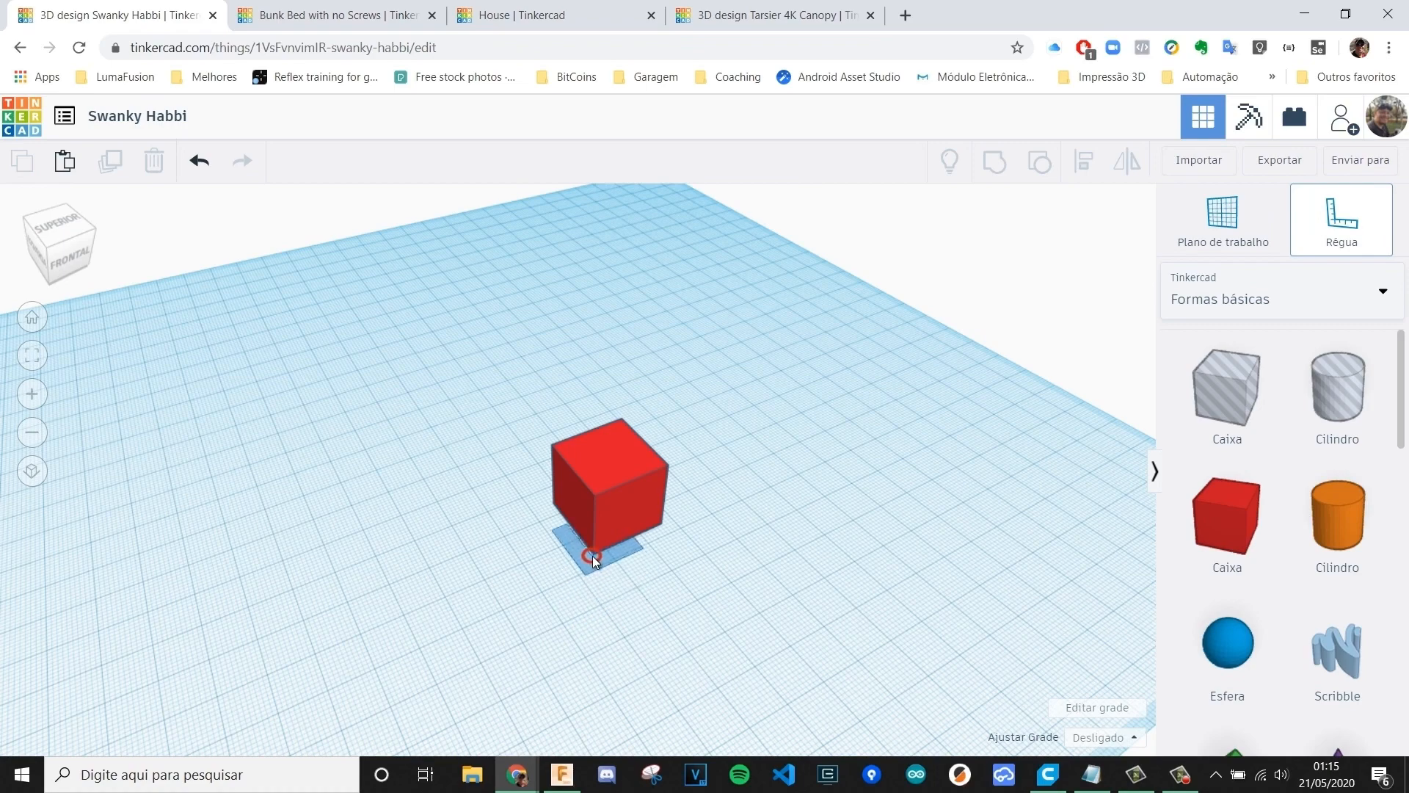
left_click(592, 556)
mouse_move(596, 580)
right_mouse_down()
mouse_move(606, 644)
mouse_move(675, 575)
right_mouse_up()
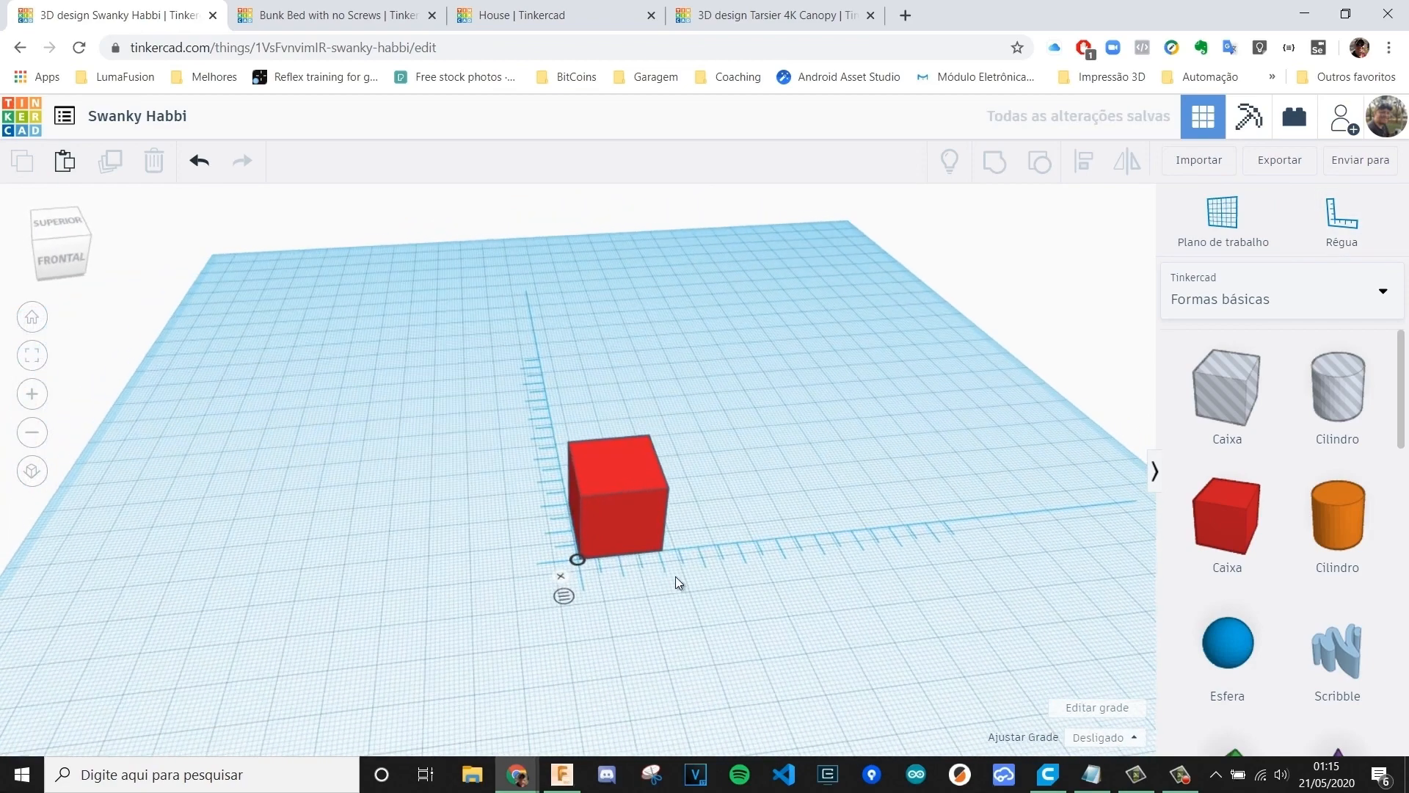
- Set the red box's offsets from the ruler origin to 0 in both horizontal directions
left_click(614, 478)
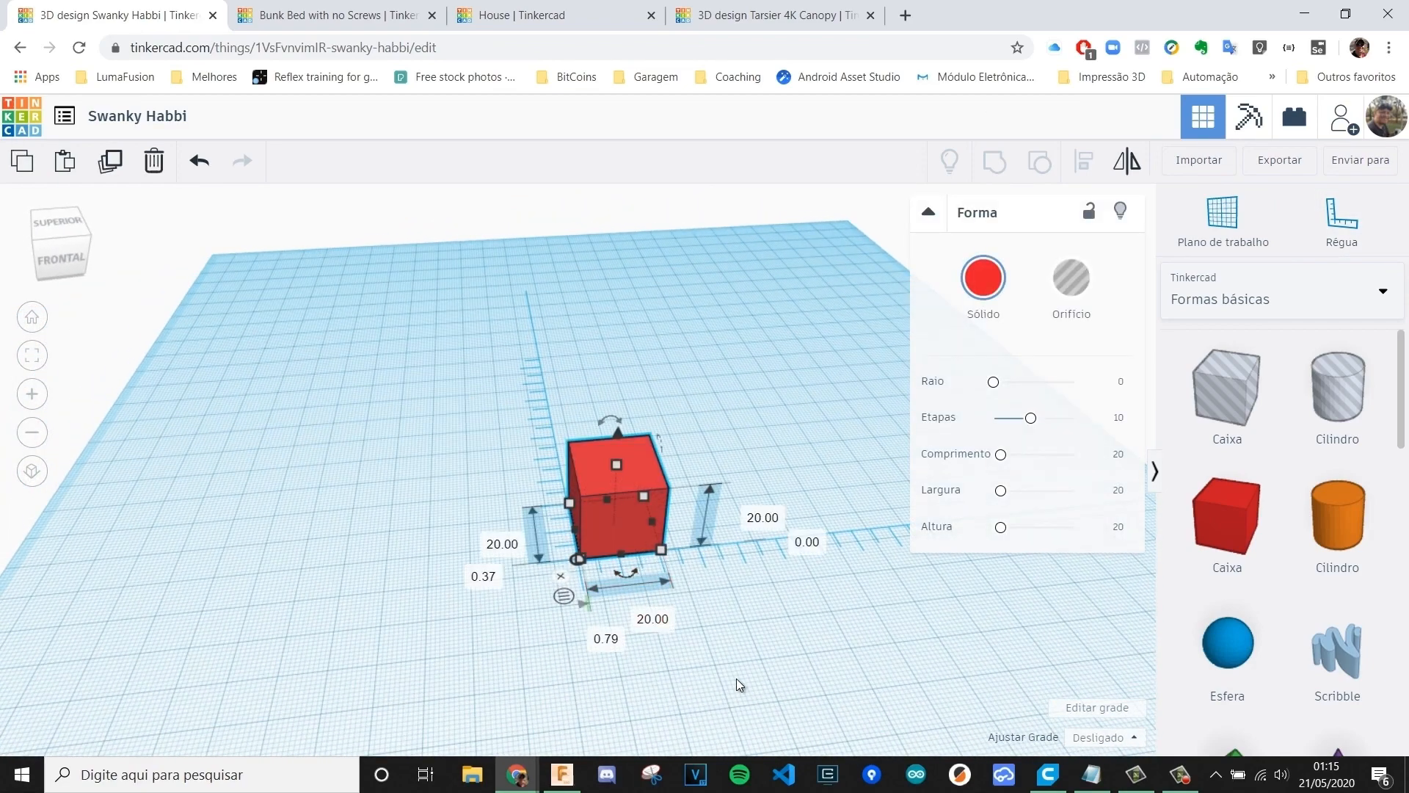
left_click(607, 640)
type("0")
key("Return")
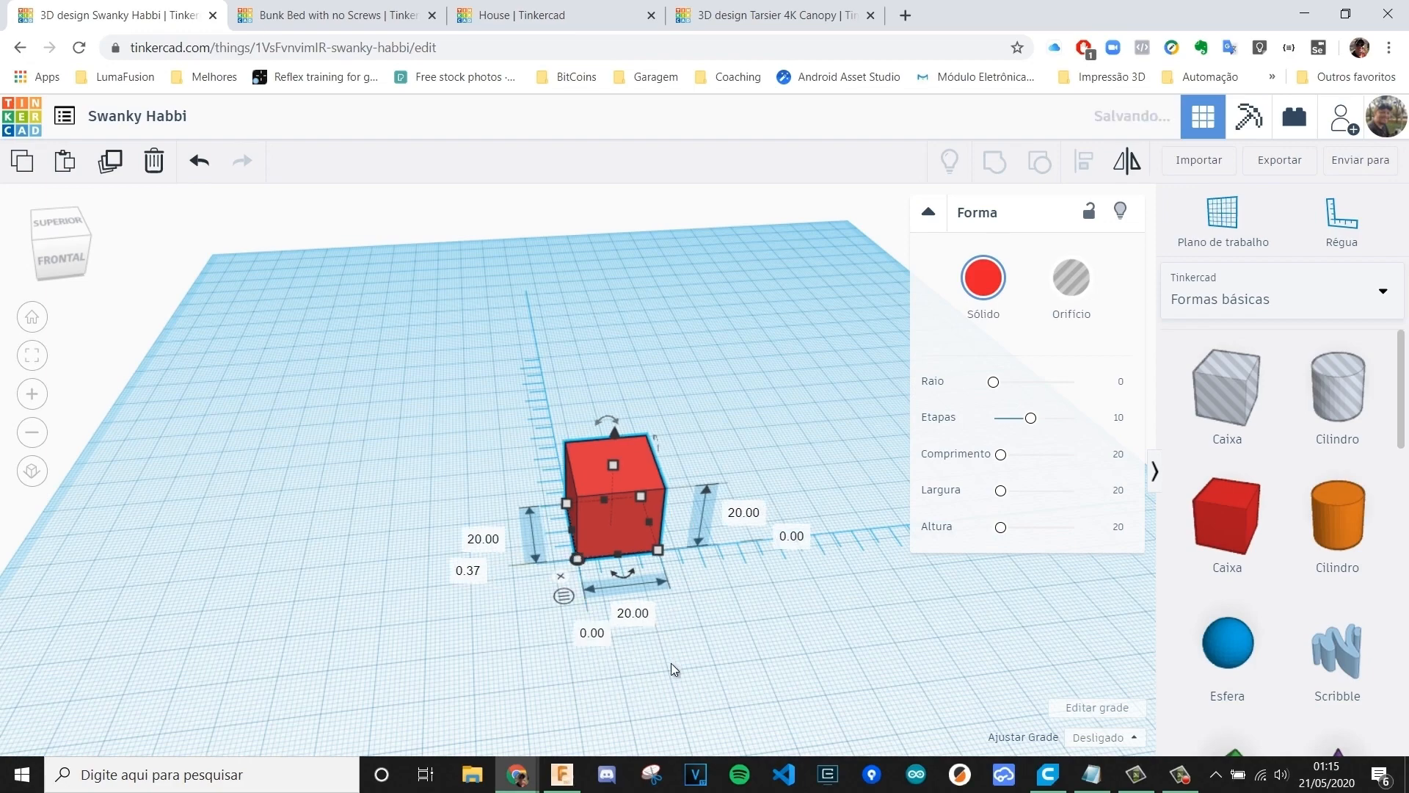
left_click(469, 570)
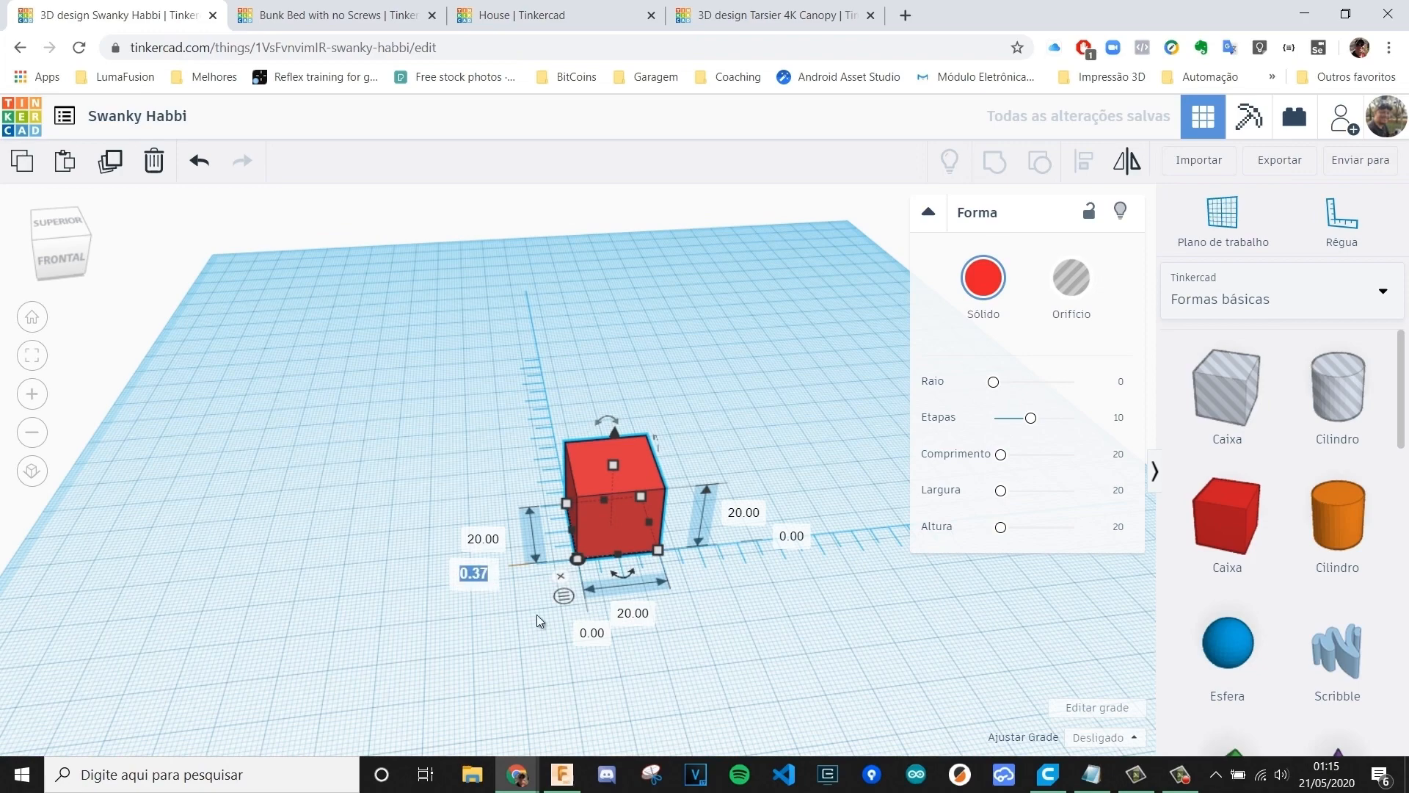
type("0")
key("Return")
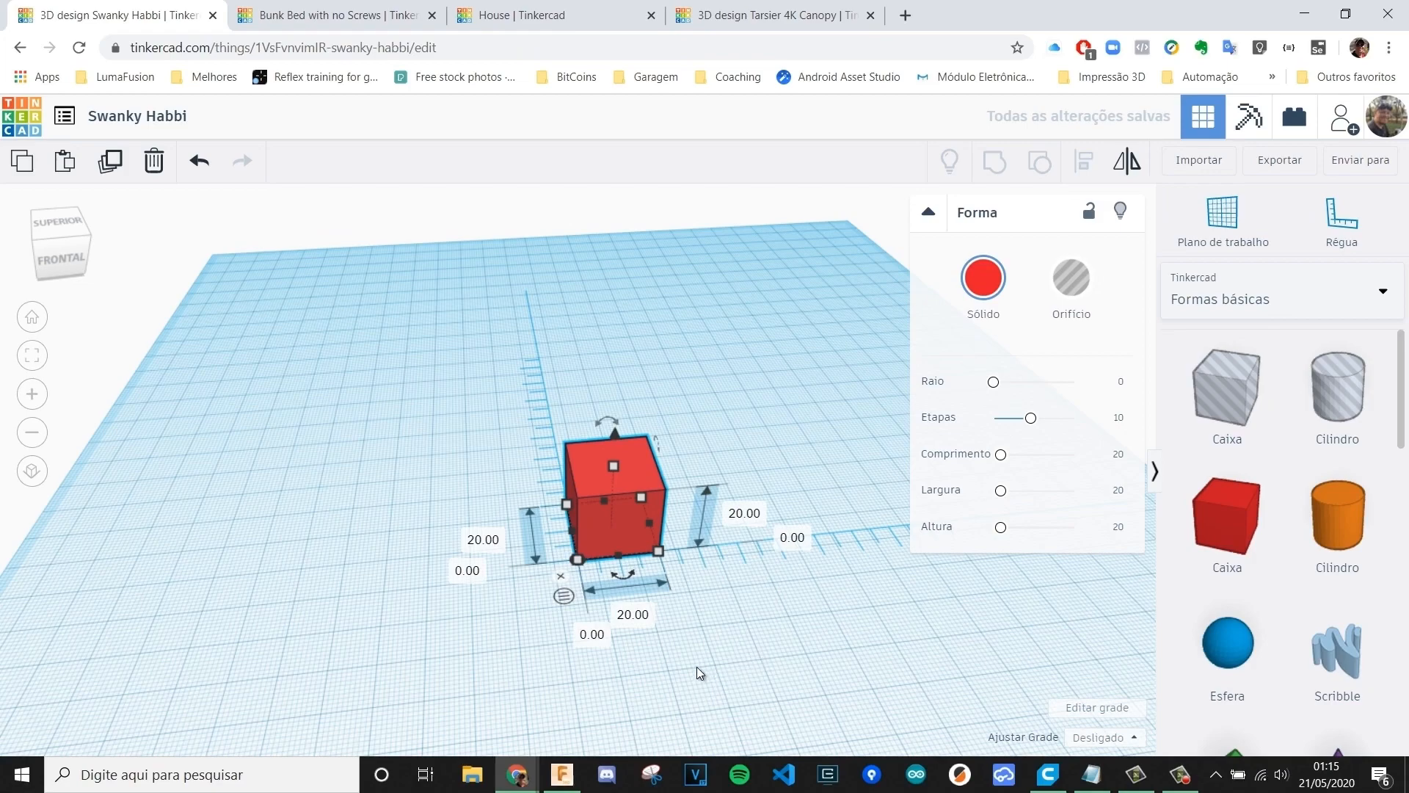
- Add a second red box beside the first, about 33 mm along and about 7 mm deep from the ruler origin
right_click_drag(472, 632, 633, 585)
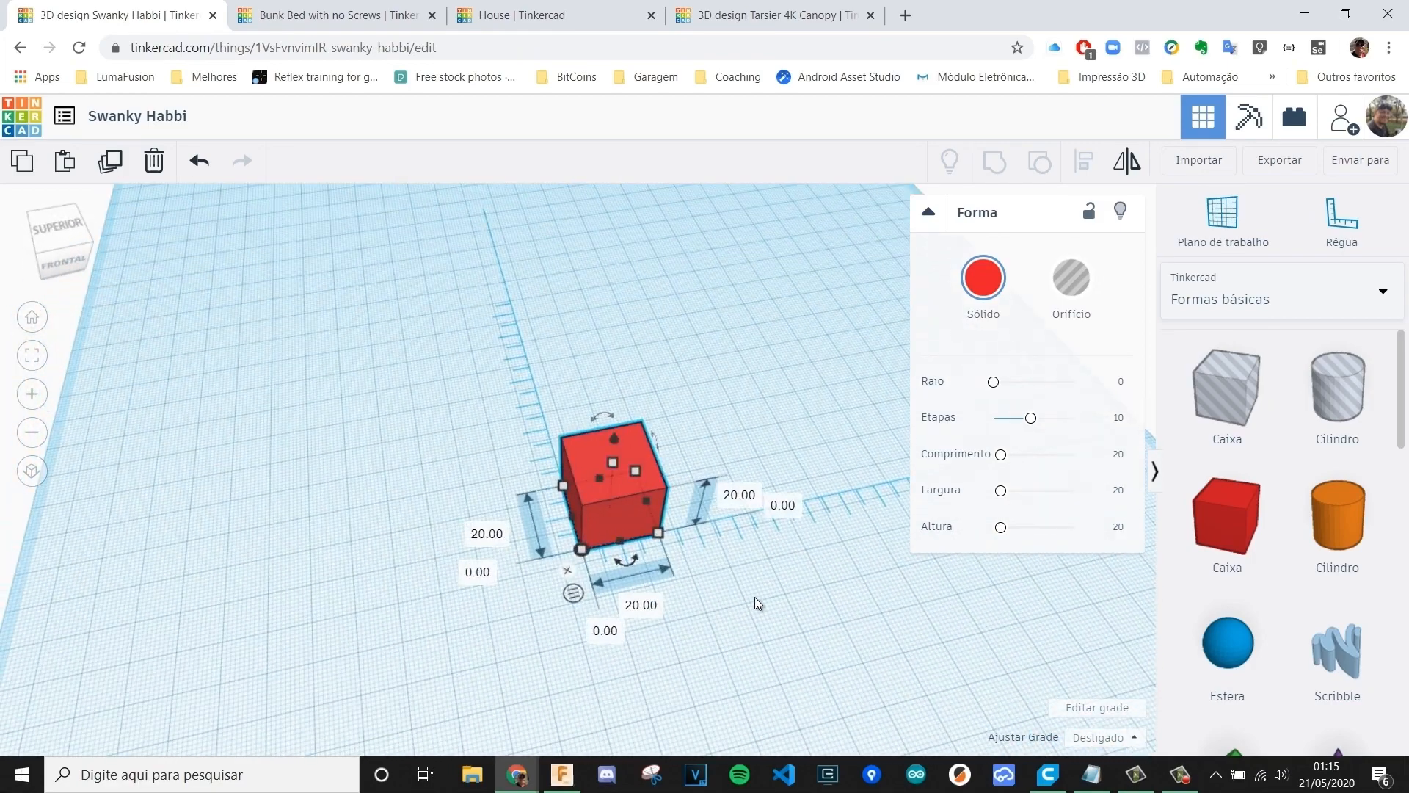
middle_click_drag(755, 598, 591, 654)
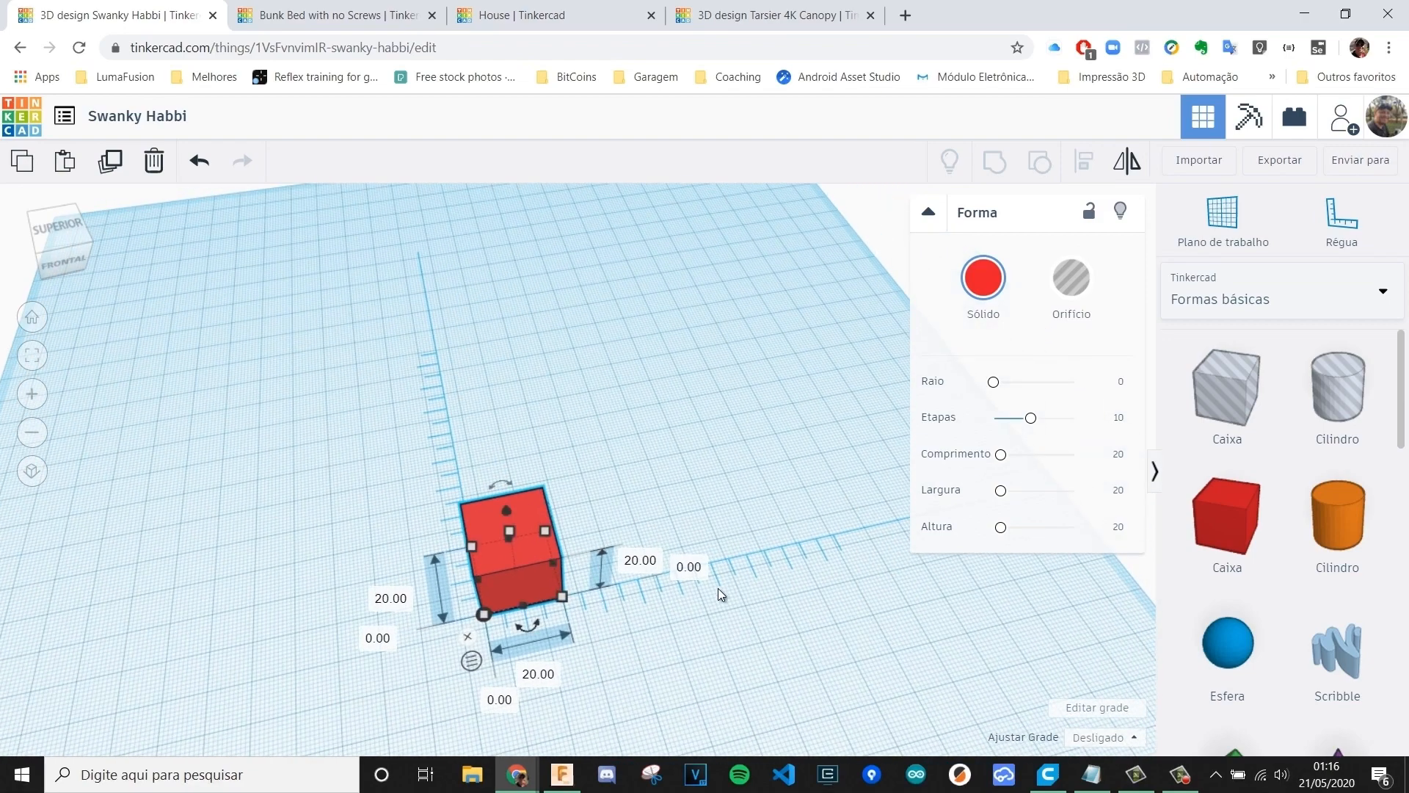
left_click_drag(1253, 541, 633, 524)
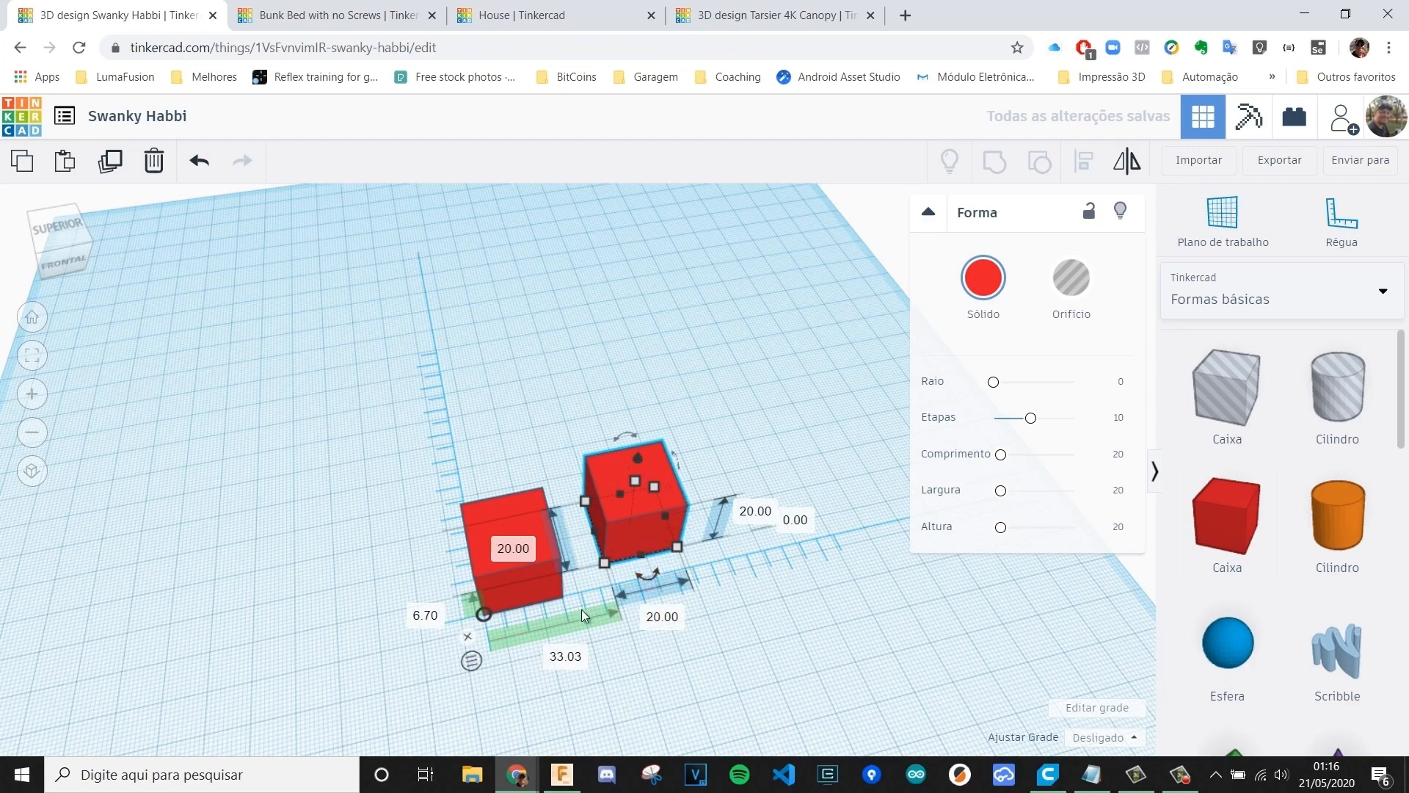
right_click_drag(585, 615, 698, 636)
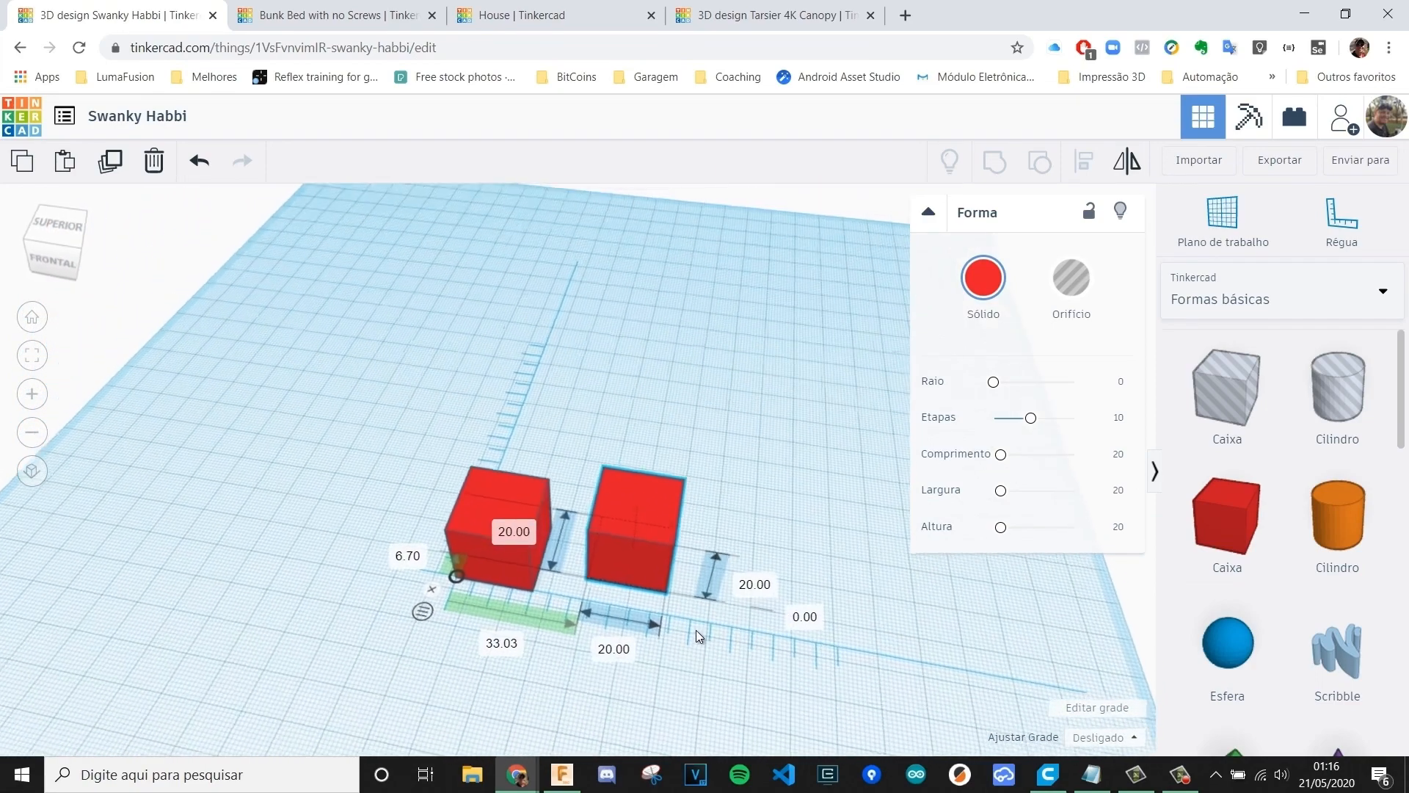
- Set the second box's ruler offsets to 25 mm along the length and 0 mm in depth
left_click(499, 645)
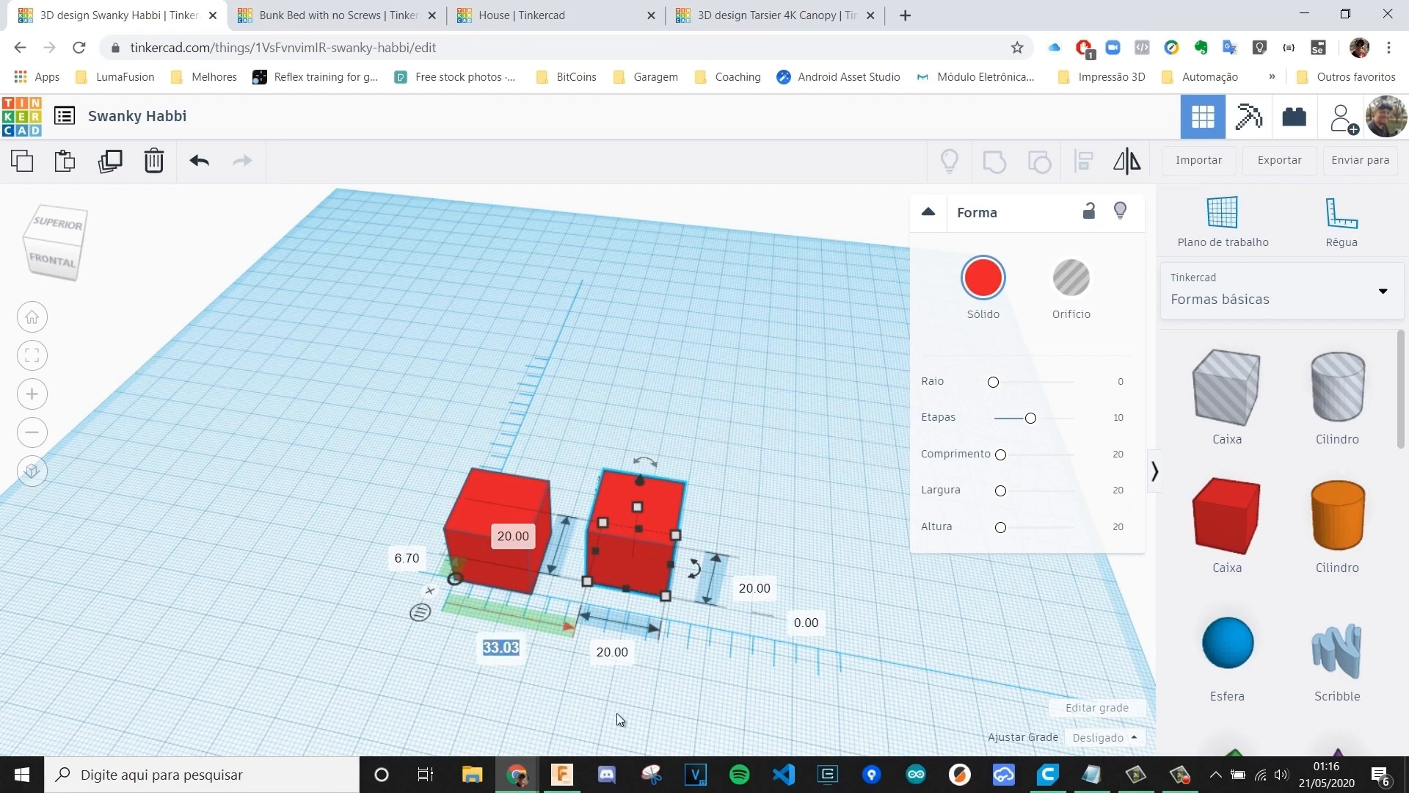
type("25")
key("Return")
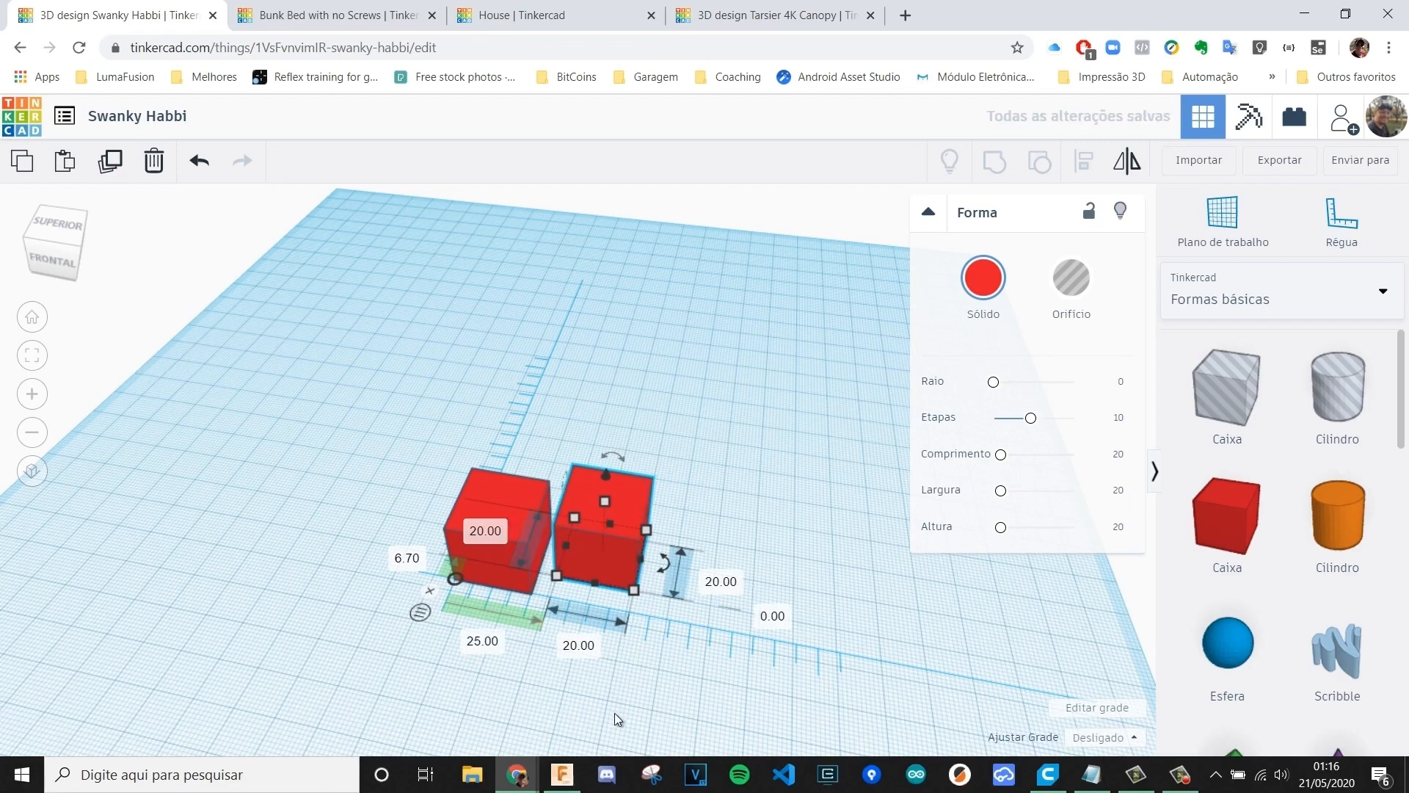
left_click(401, 560)
type("0")
key("Return")
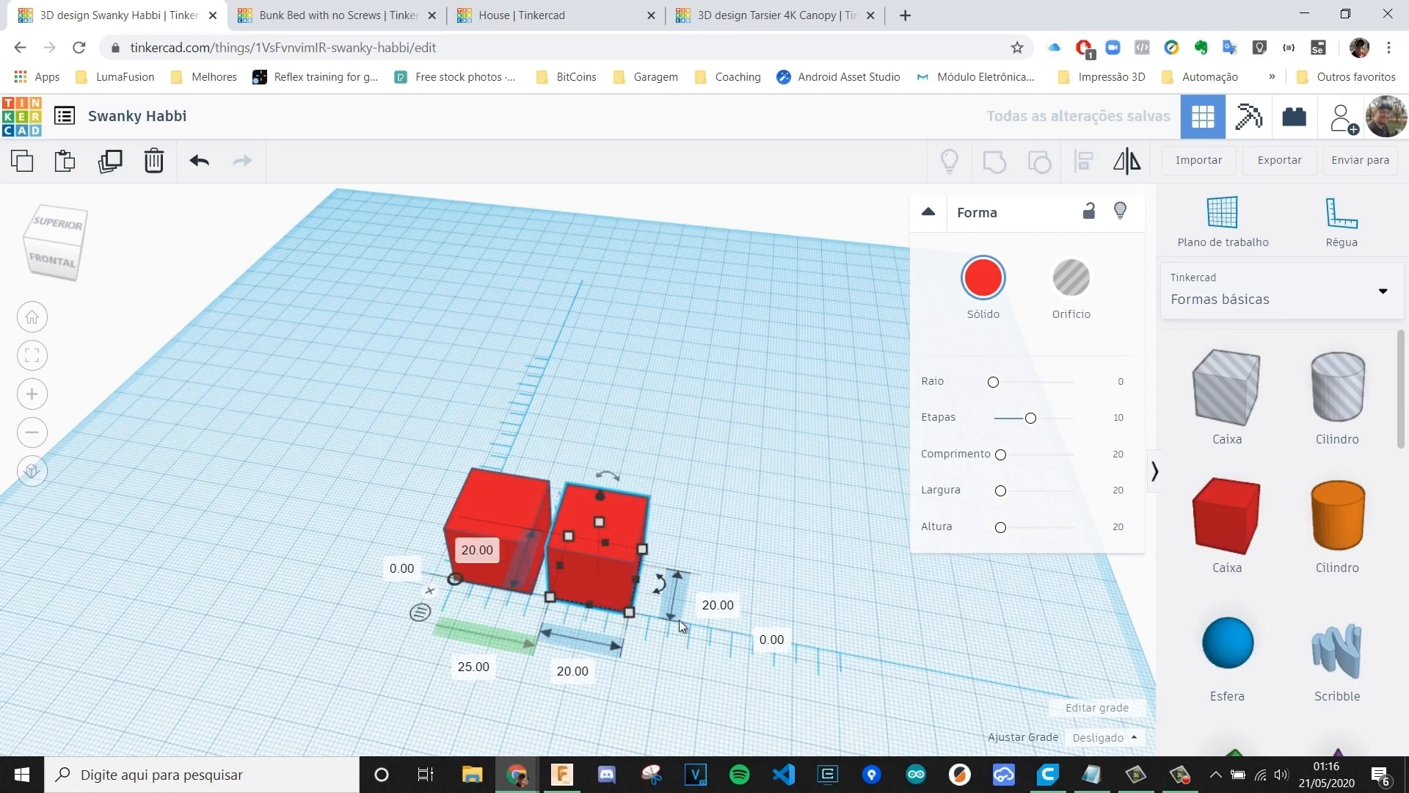
left_click(703, 677)
left_click(592, 567)
right_click_drag(677, 661, 469, 606)
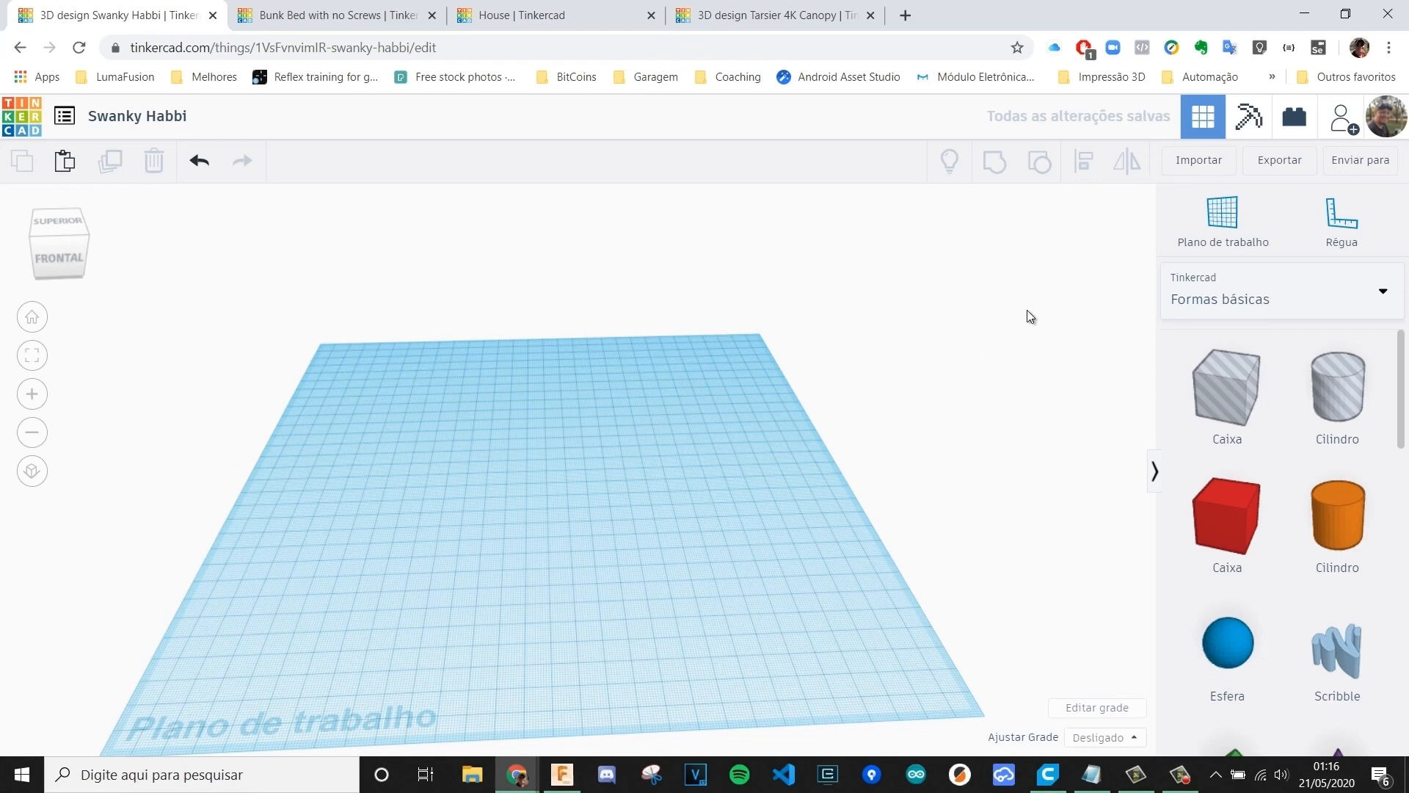
- Import gopro_hero_7_v2.stl from the Drones folder at 100 scale
left_click(1197, 160)
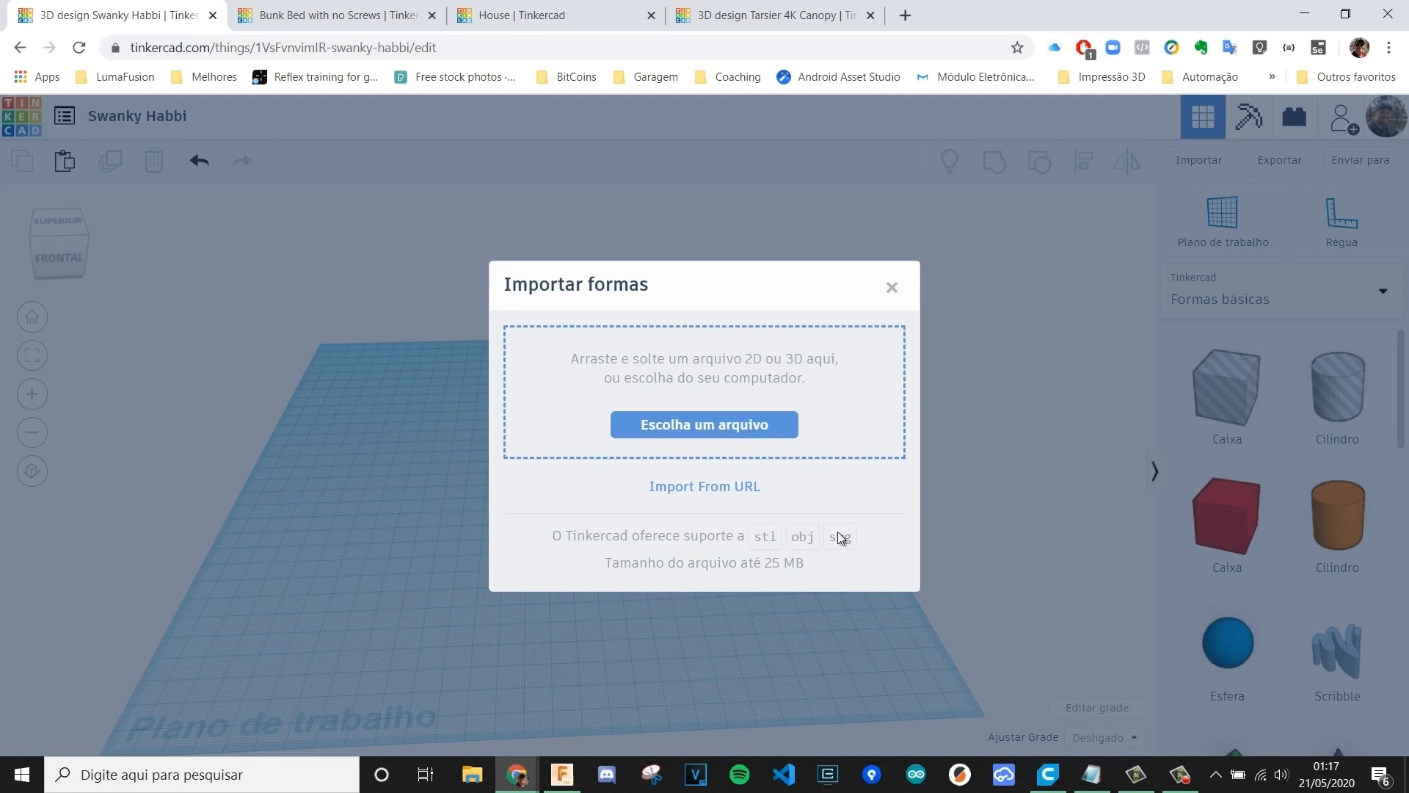
left_click(707, 425)
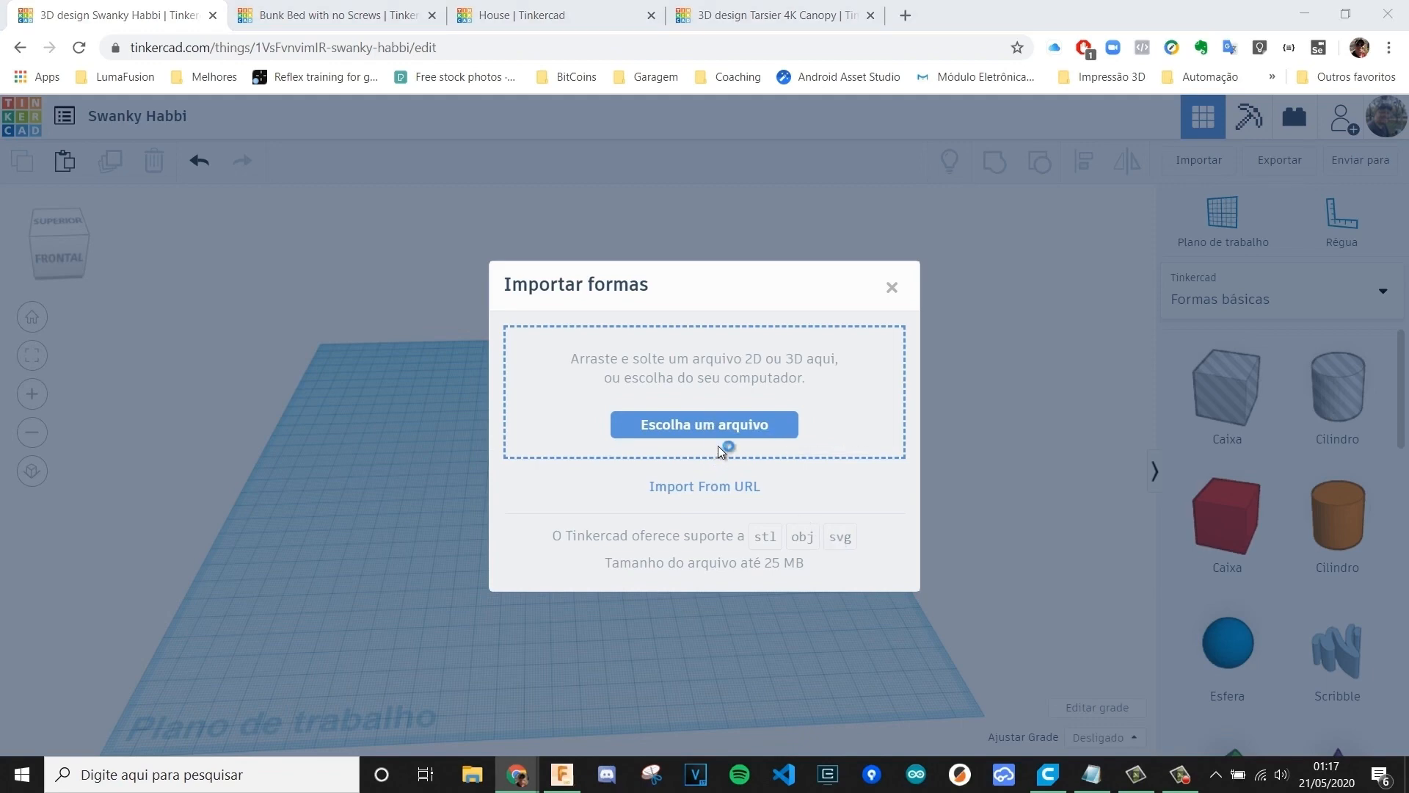
scroll(330, 297, "up", 1)
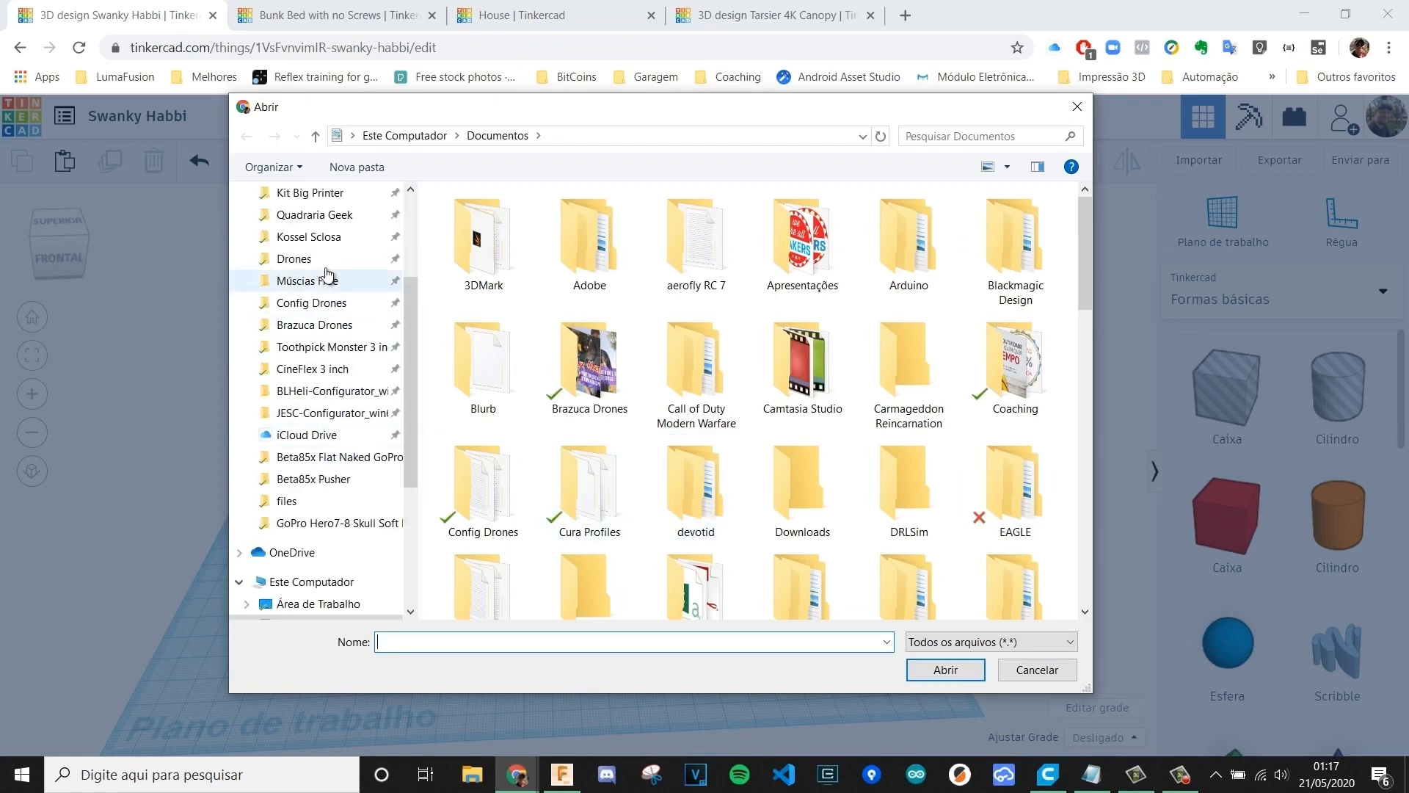
left_click(321, 262)
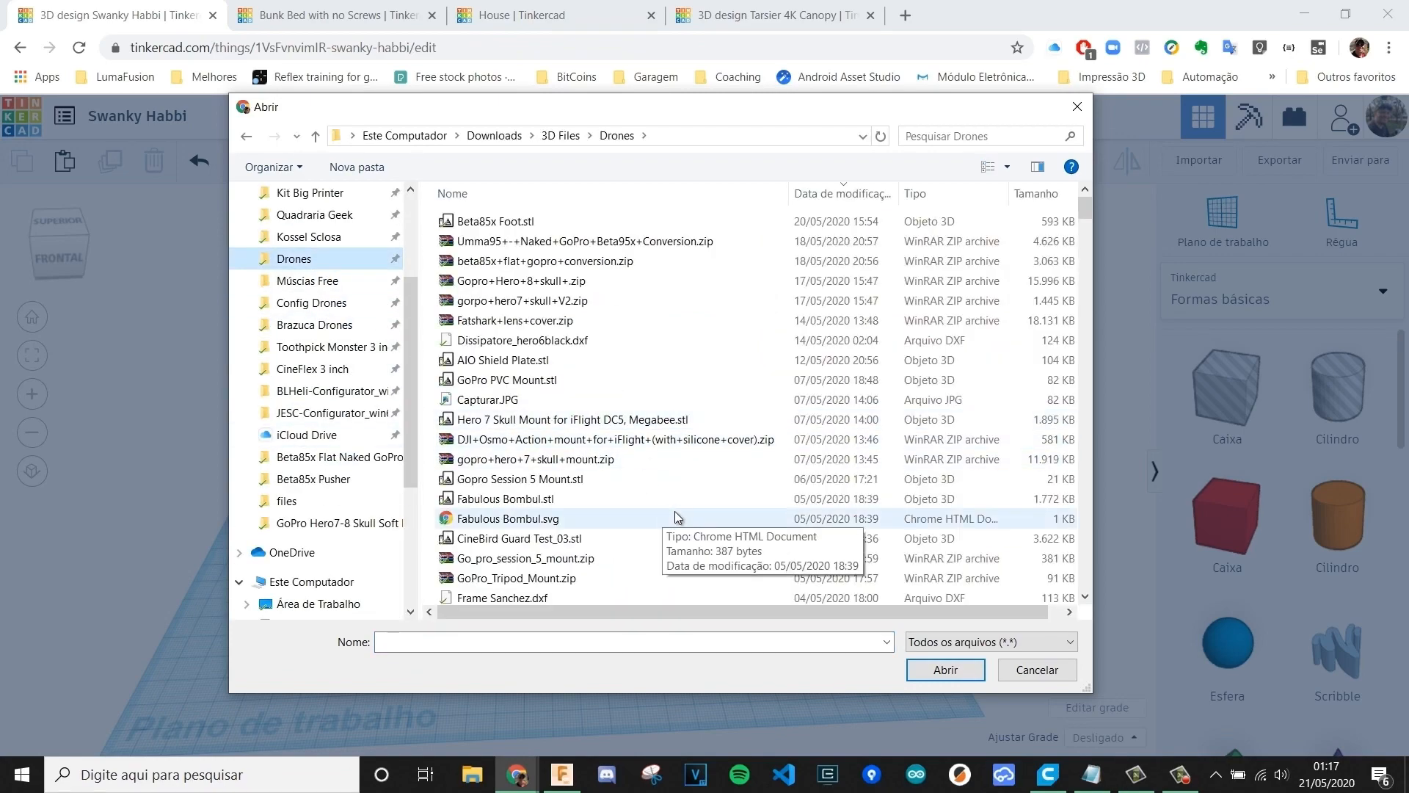
scroll(676, 506, "down", 10)
scroll(670, 514, "down", 20)
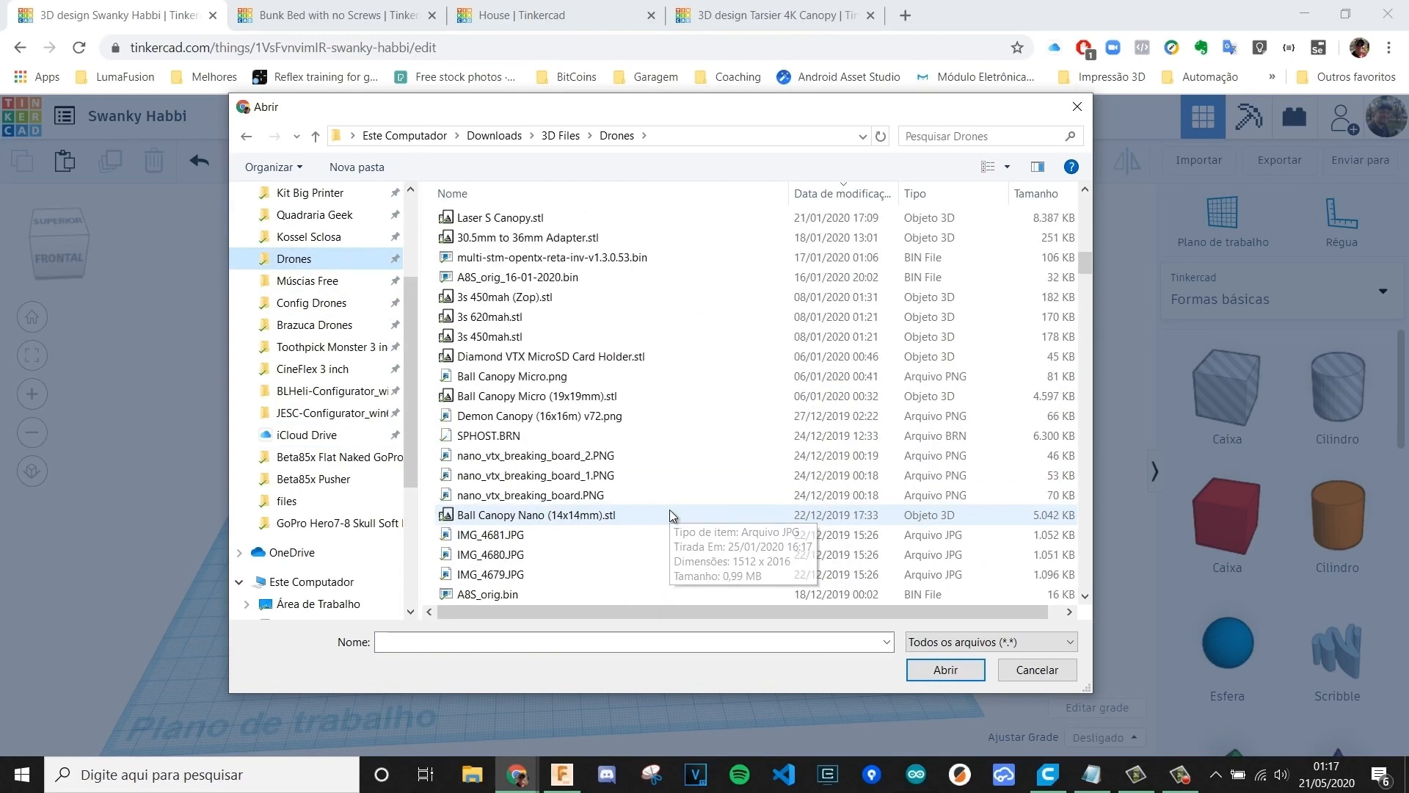
scroll(675, 498, "down", 15)
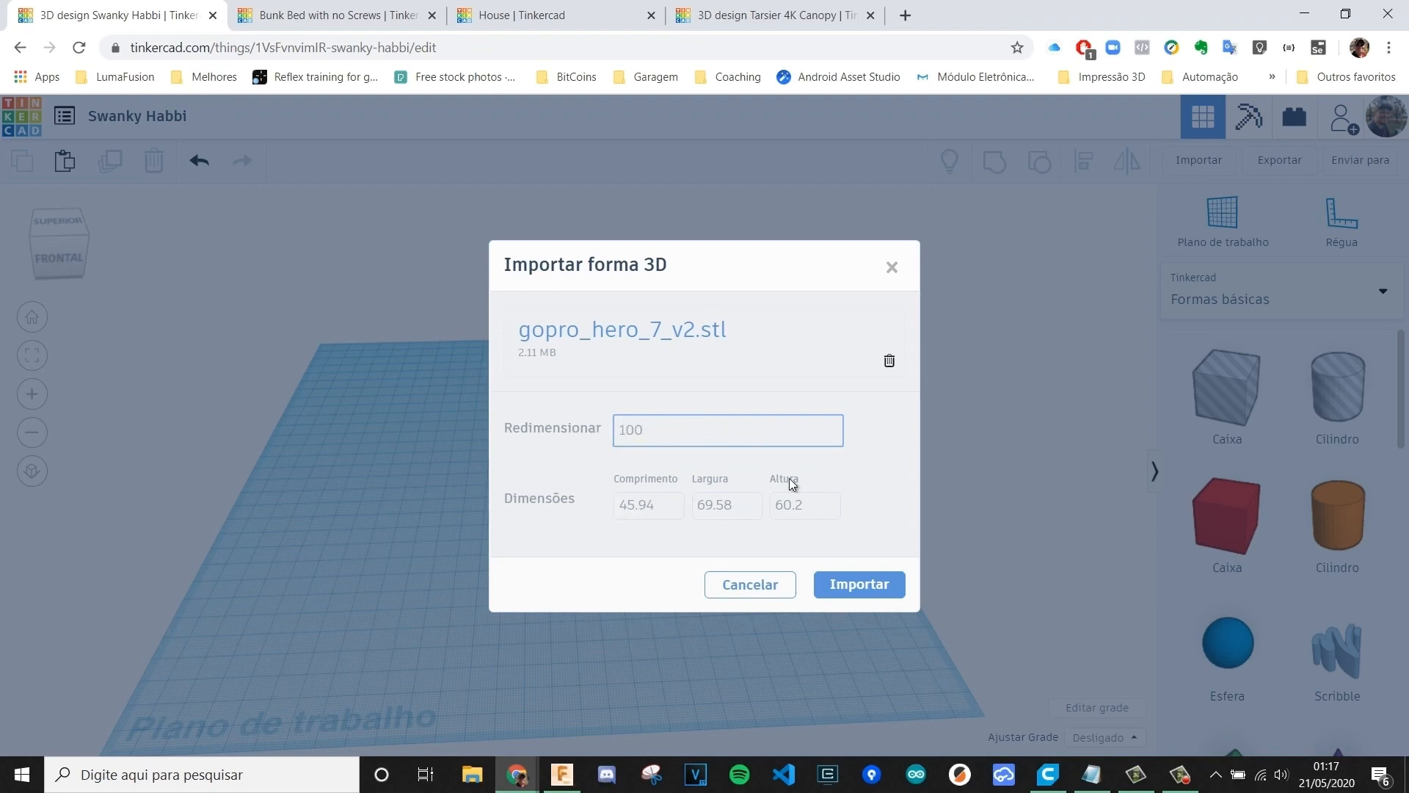
left_click(848, 583)
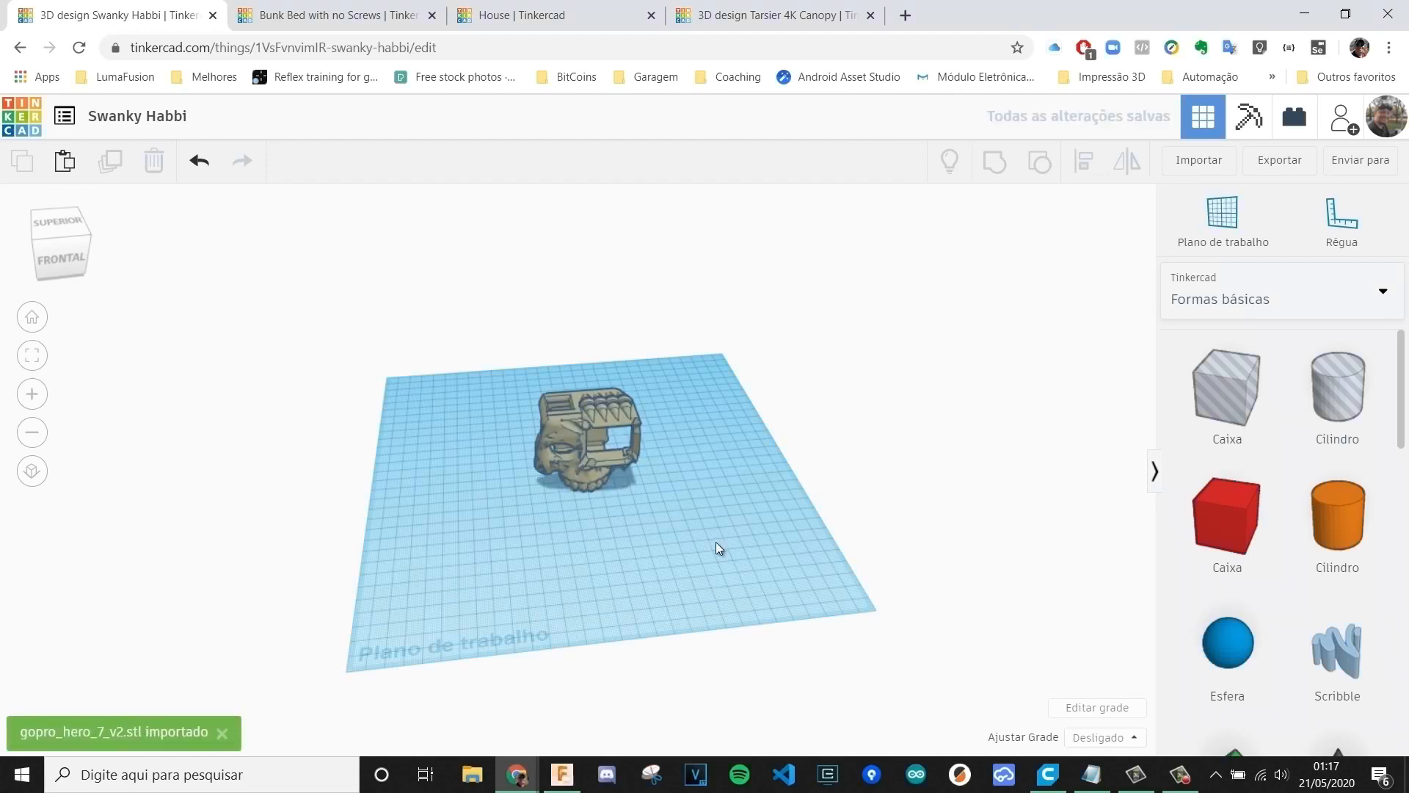
- Recolour the imported skull-shaped GoPro mount orange
scroll(600, 544, "up", 3)
right_click_drag(601, 544, 533, 427)
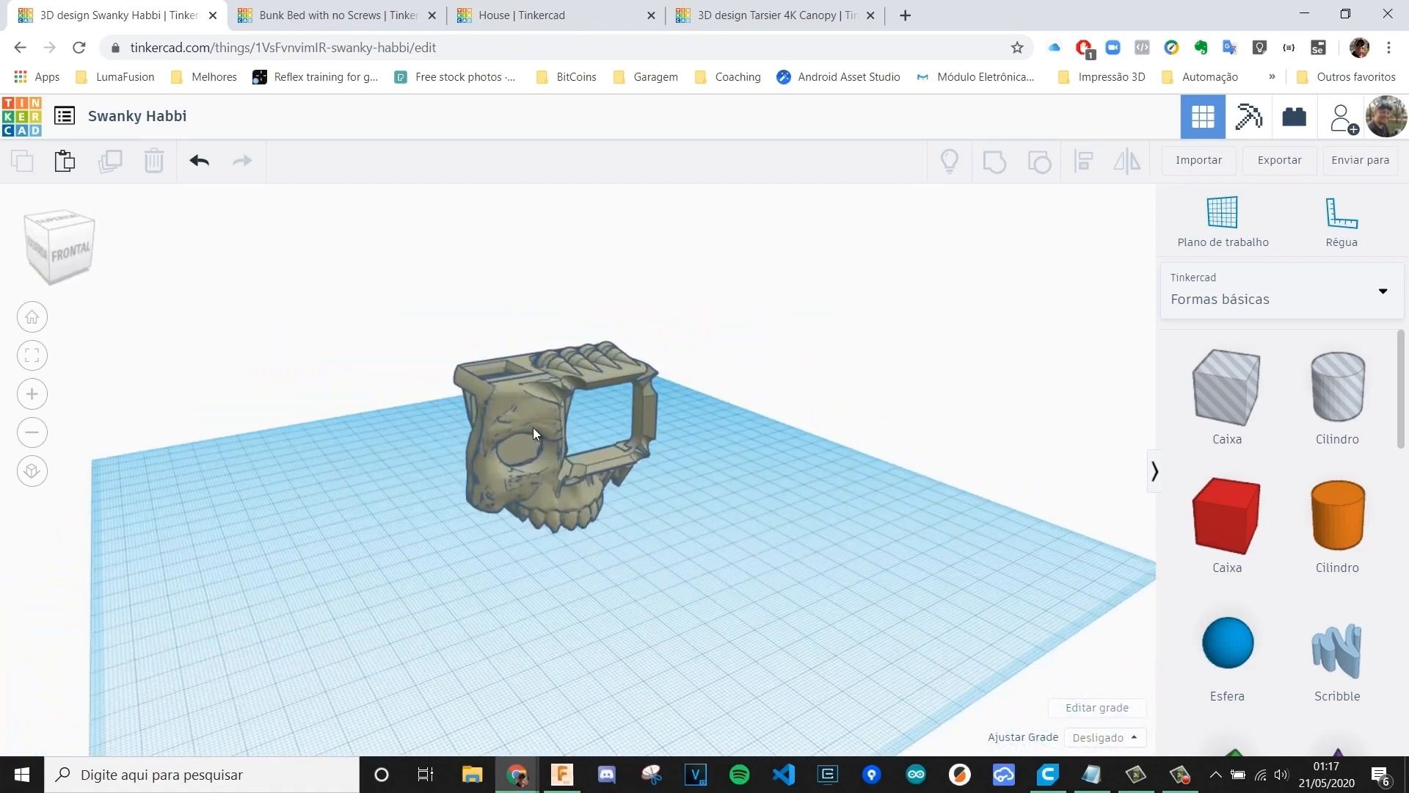
left_click(532, 427)
left_click(637, 517)
right_click_drag(637, 516, 668, 486)
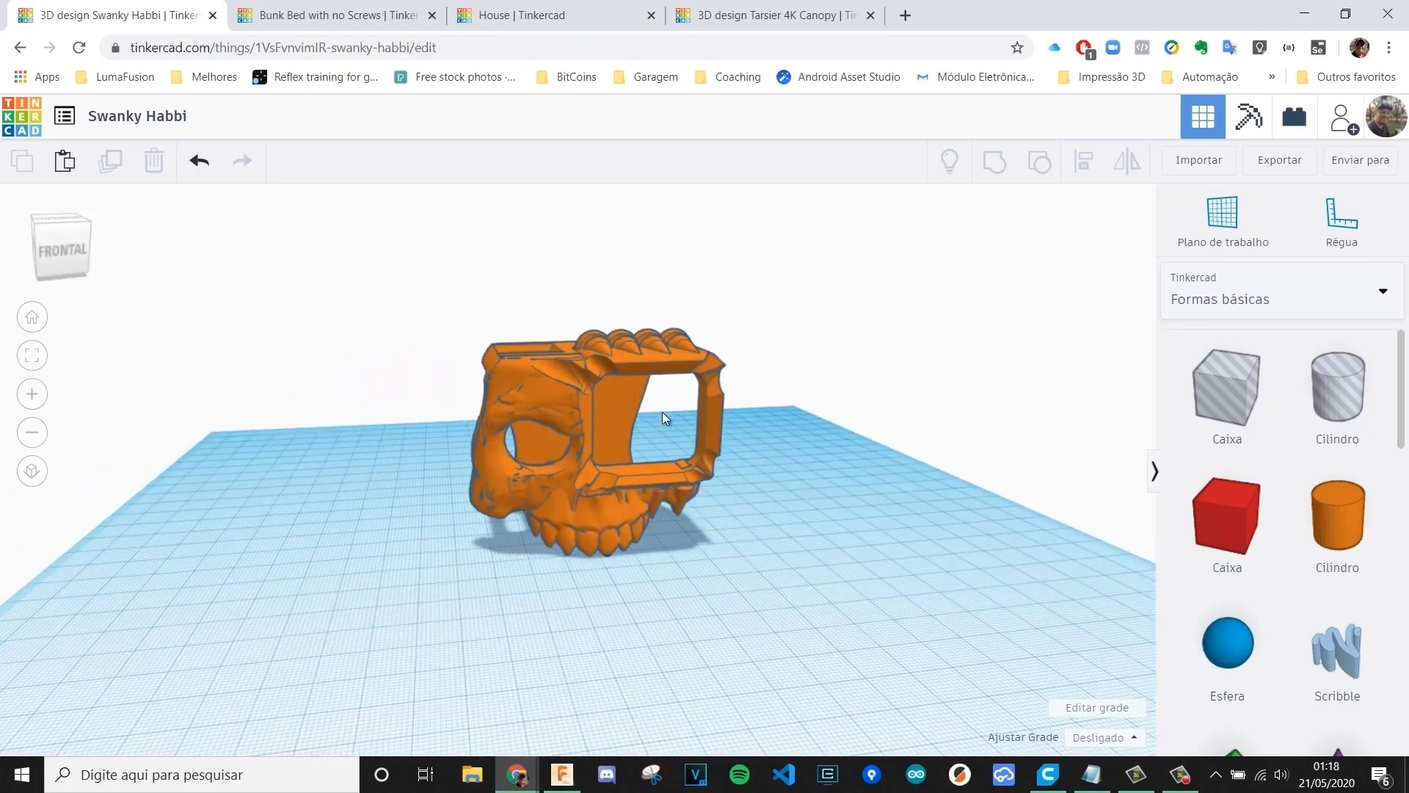
- Examine the imported mount's front, side and back faces, including the raised lettering
right_click_drag(662, 414, 662, 521)
left_click(663, 523)
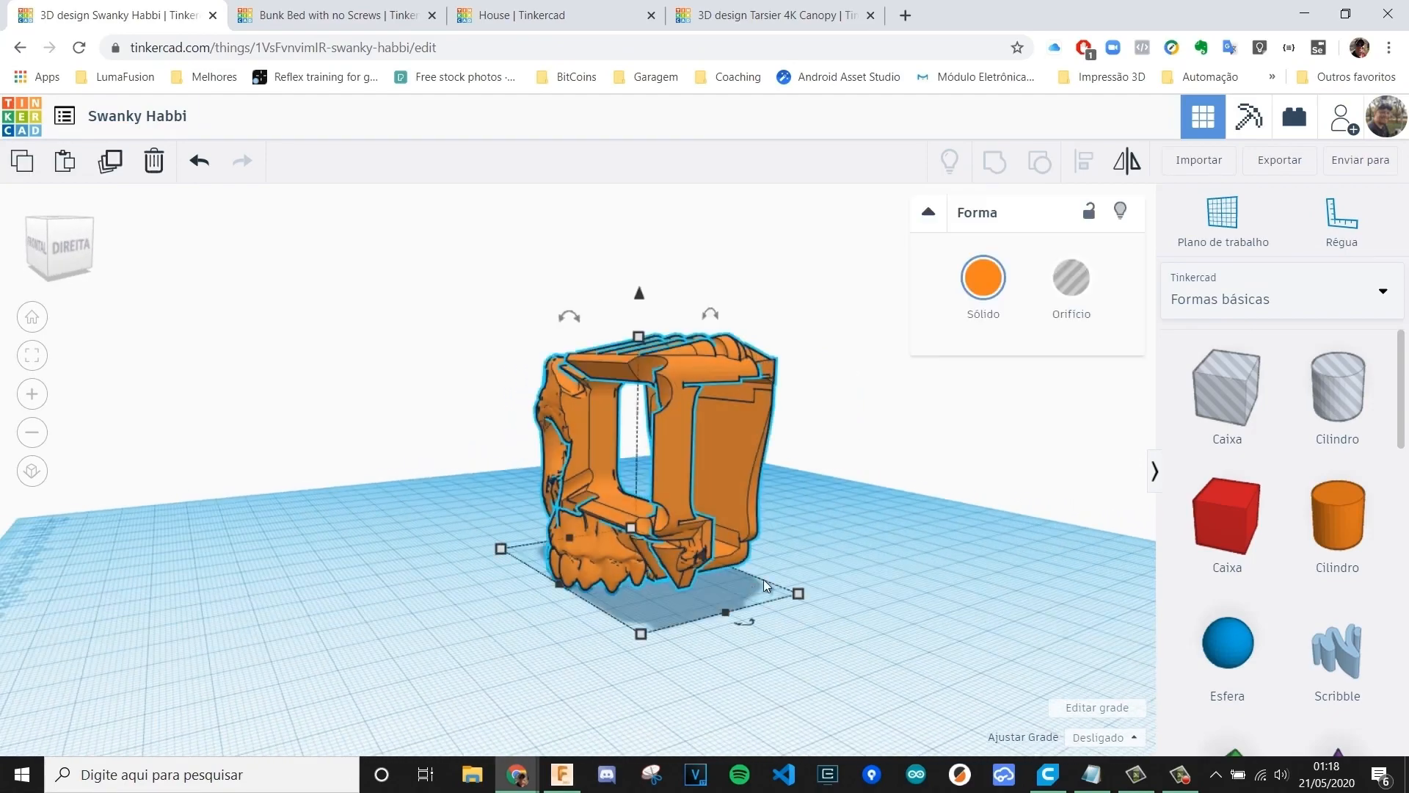
left_click(877, 572)
right_click_drag(877, 572, 633, 551)
left_click(560, 539)
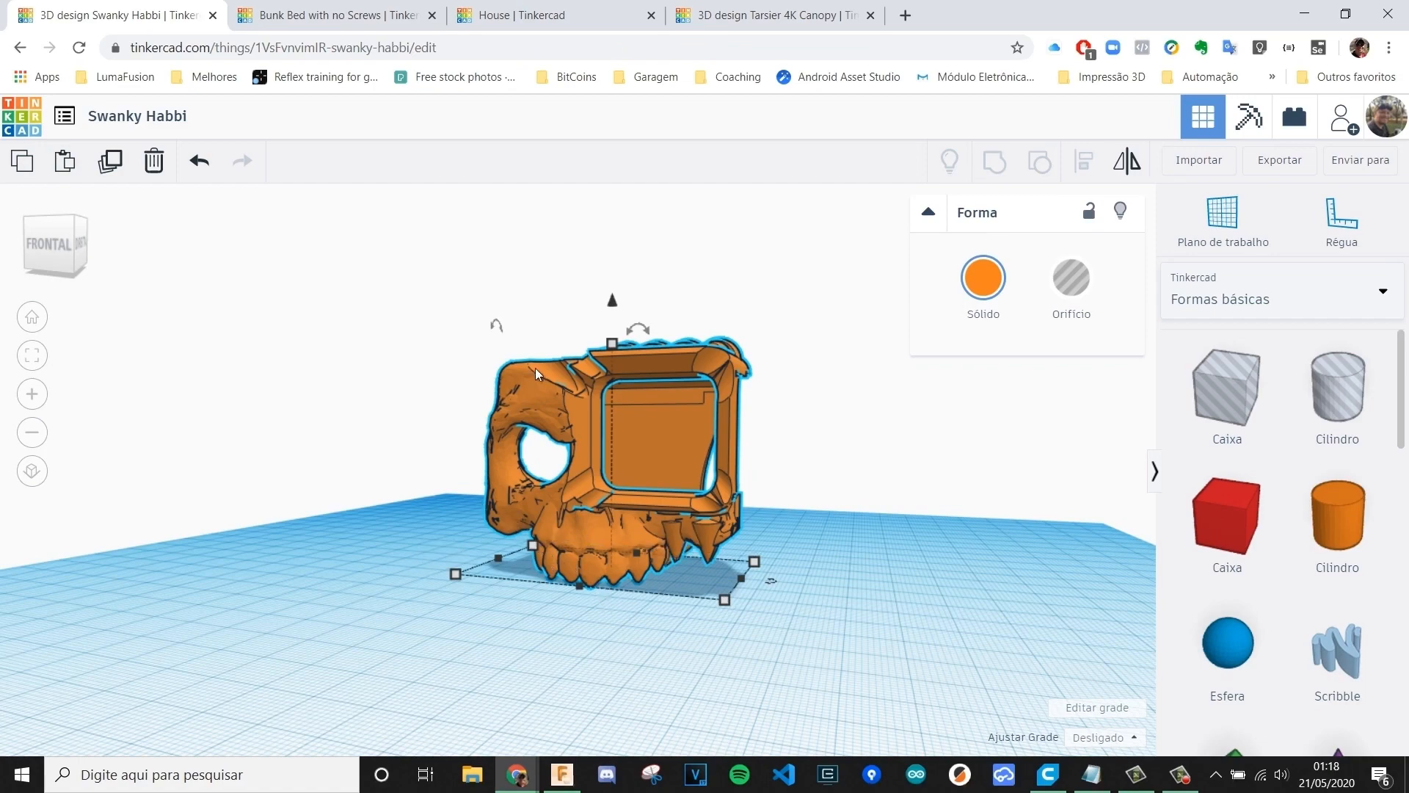
right_click_drag(818, 600, 636, 614)
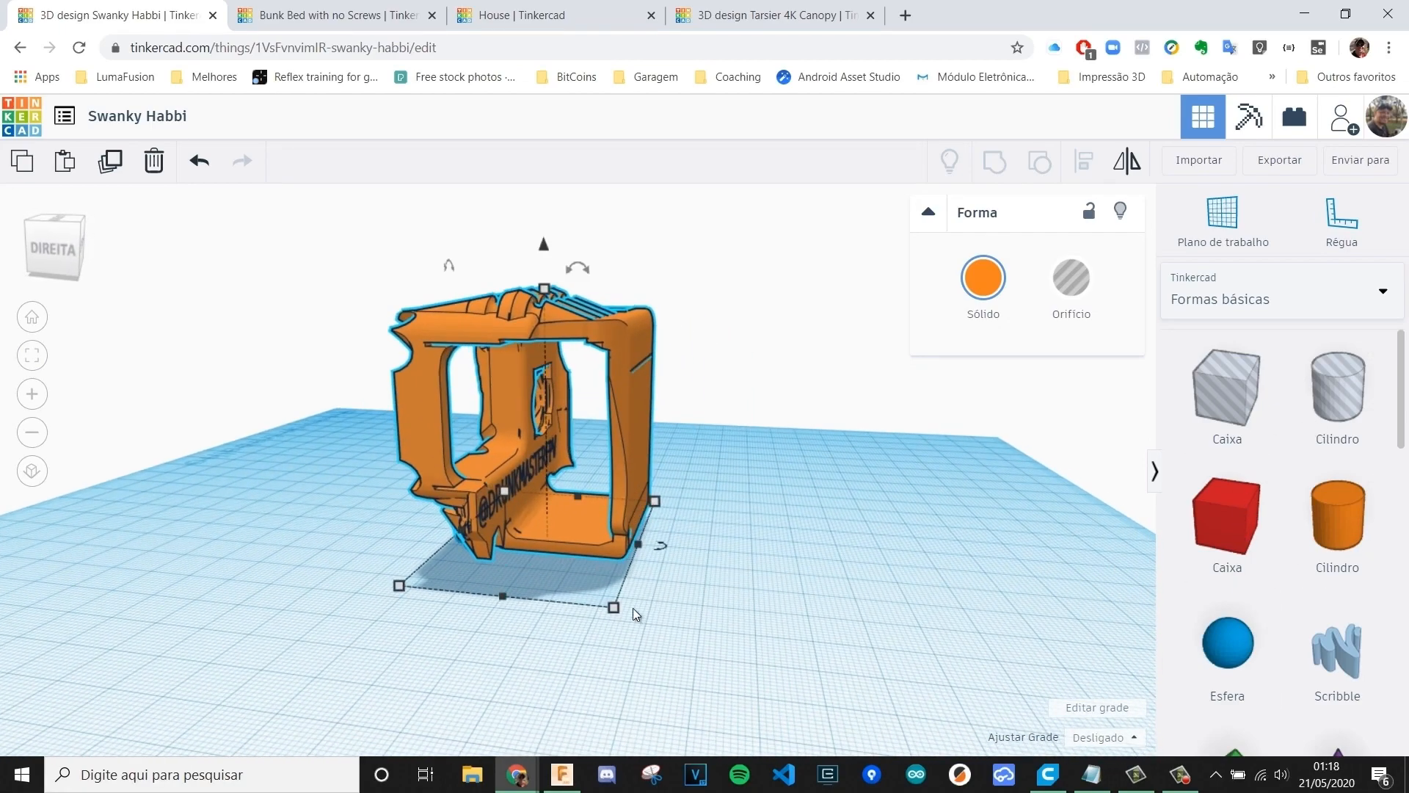
left_click(733, 577)
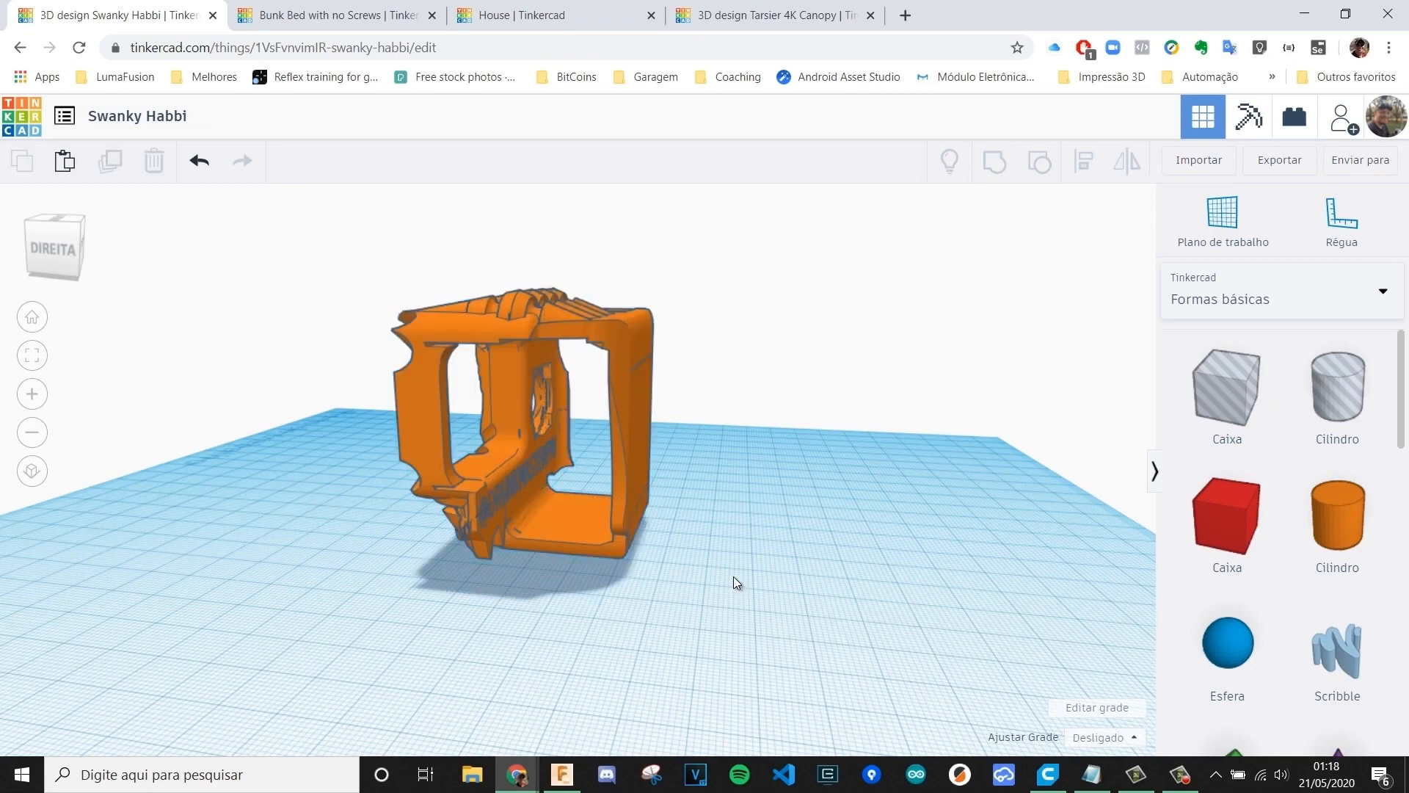
right_click_drag(698, 614, 576, 664)
right_click_drag(667, 658, 500, 455)
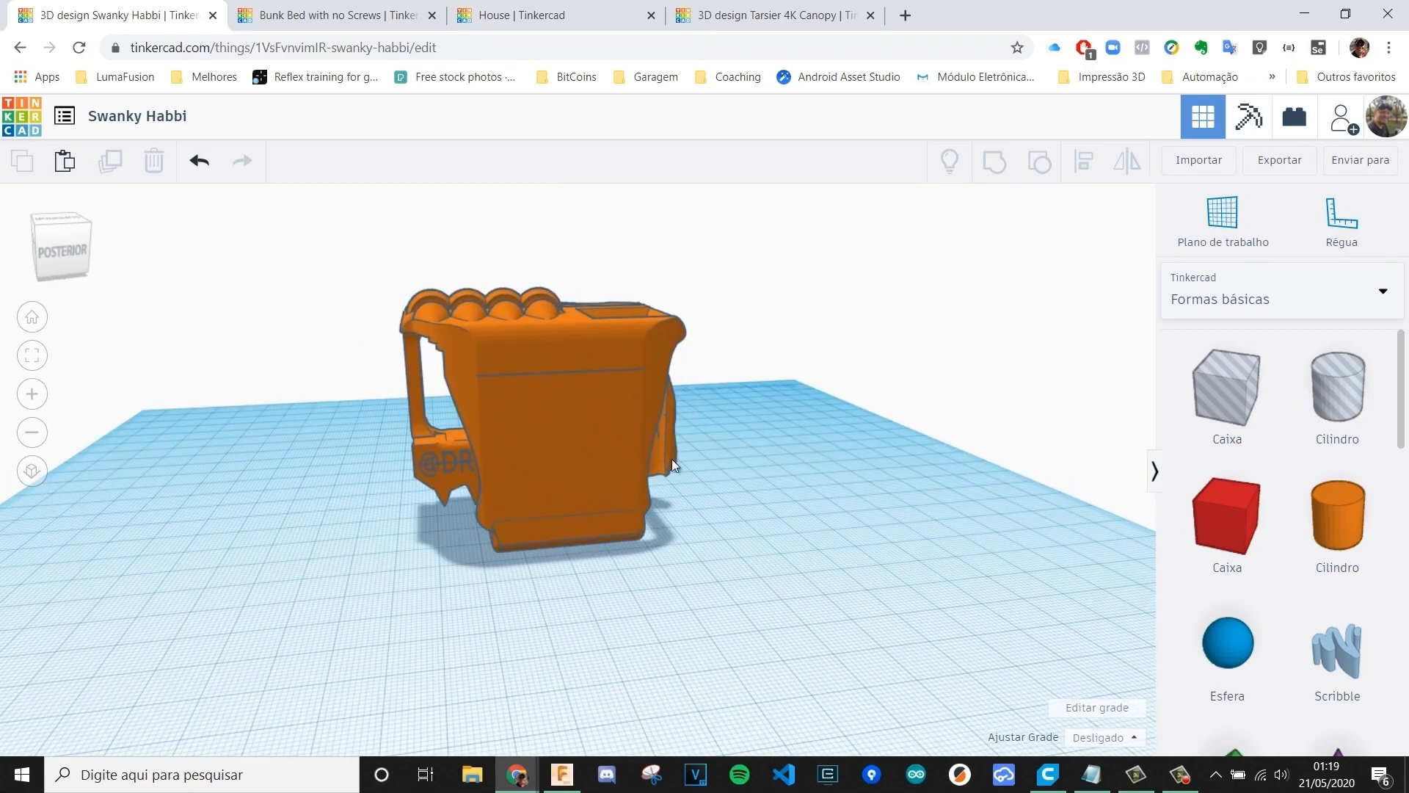
- Add a 20 mm hole box behind the mount and raise it about 24 mm above the workplane
left_click_drag(1215, 429, 573, 628)
left_click_drag(566, 486, 555, 354)
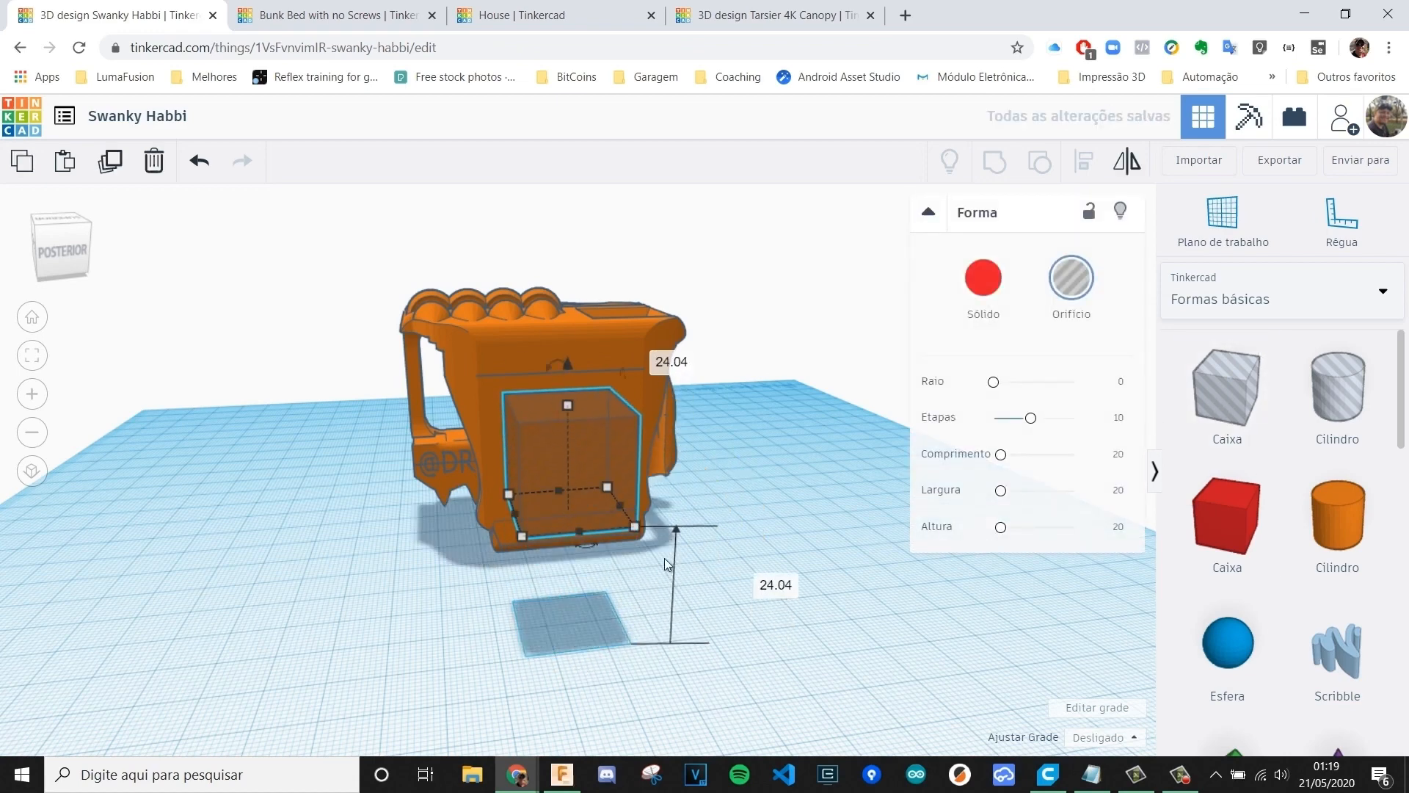
right_click_drag(664, 558, 534, 523)
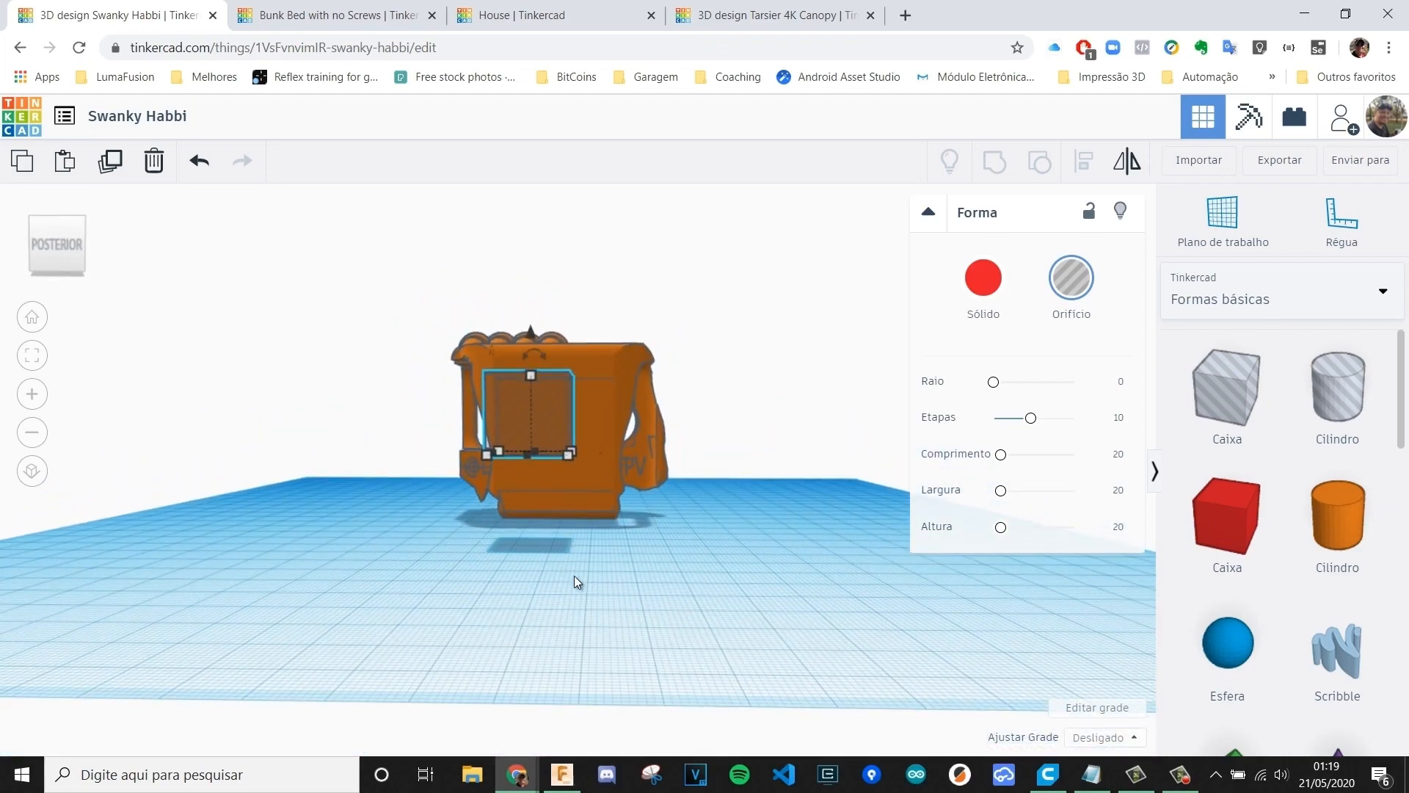
right_click_drag(549, 567, 673, 583)
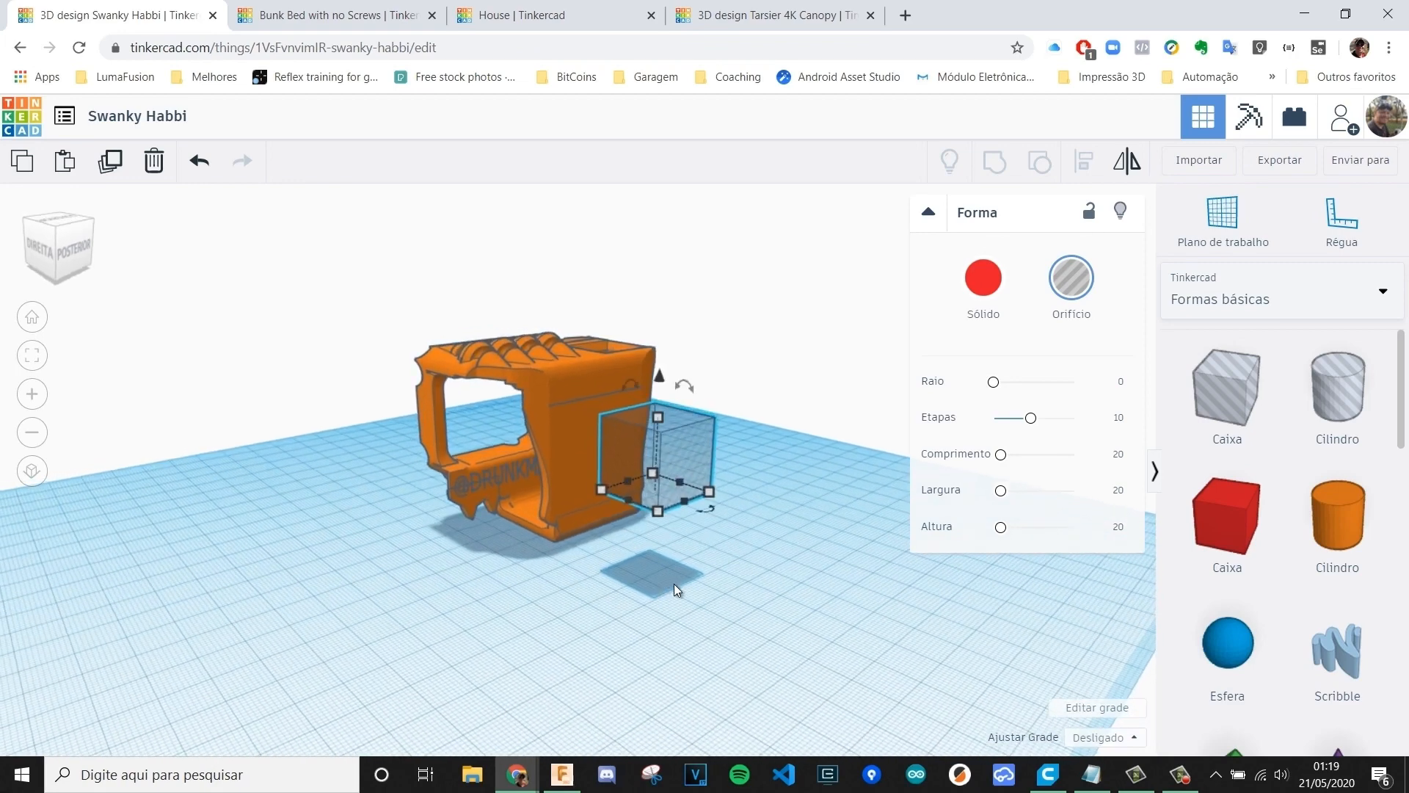
left_click(734, 584)
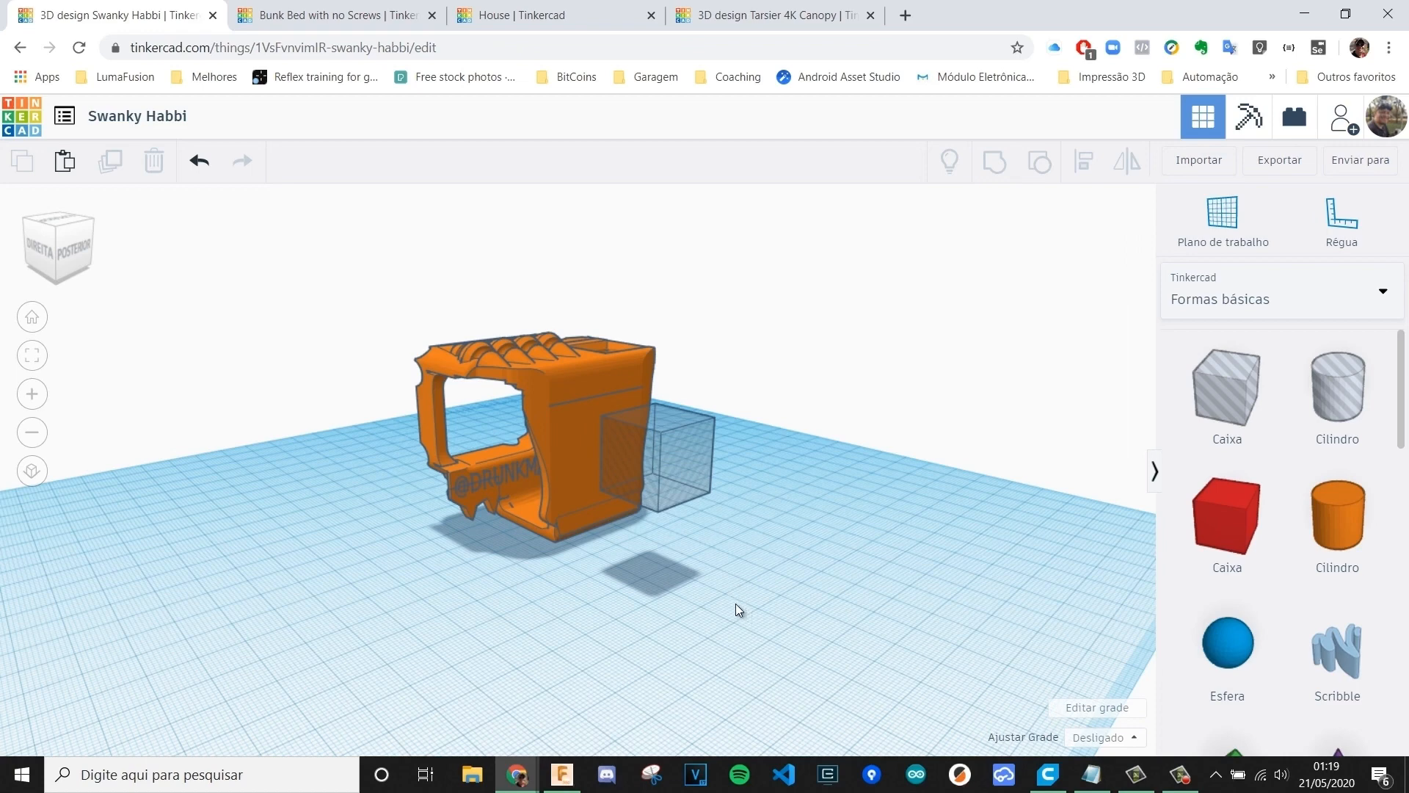
- Move the hole box about 17 mm and -3 mm horizontally so that it cuts into the mount's back wall
right_click_drag(690, 582, 593, 524)
mouse_move(591, 526)
left_mouse_down()
mouse_move(535, 465)
mouse_move(555, 561)
mouse_move(656, 464)
mouse_move(468, 434)
mouse_move(557, 571)
mouse_move(567, 456)
mouse_move(624, 566)
mouse_move(558, 474)
mouse_move(567, 496)
mouse_move(605, 451)
mouse_move(544, 469)
mouse_move(630, 568)
mouse_move(602, 579)
mouse_move(571, 524)
left_mouse_up()
left_click(759, 599)
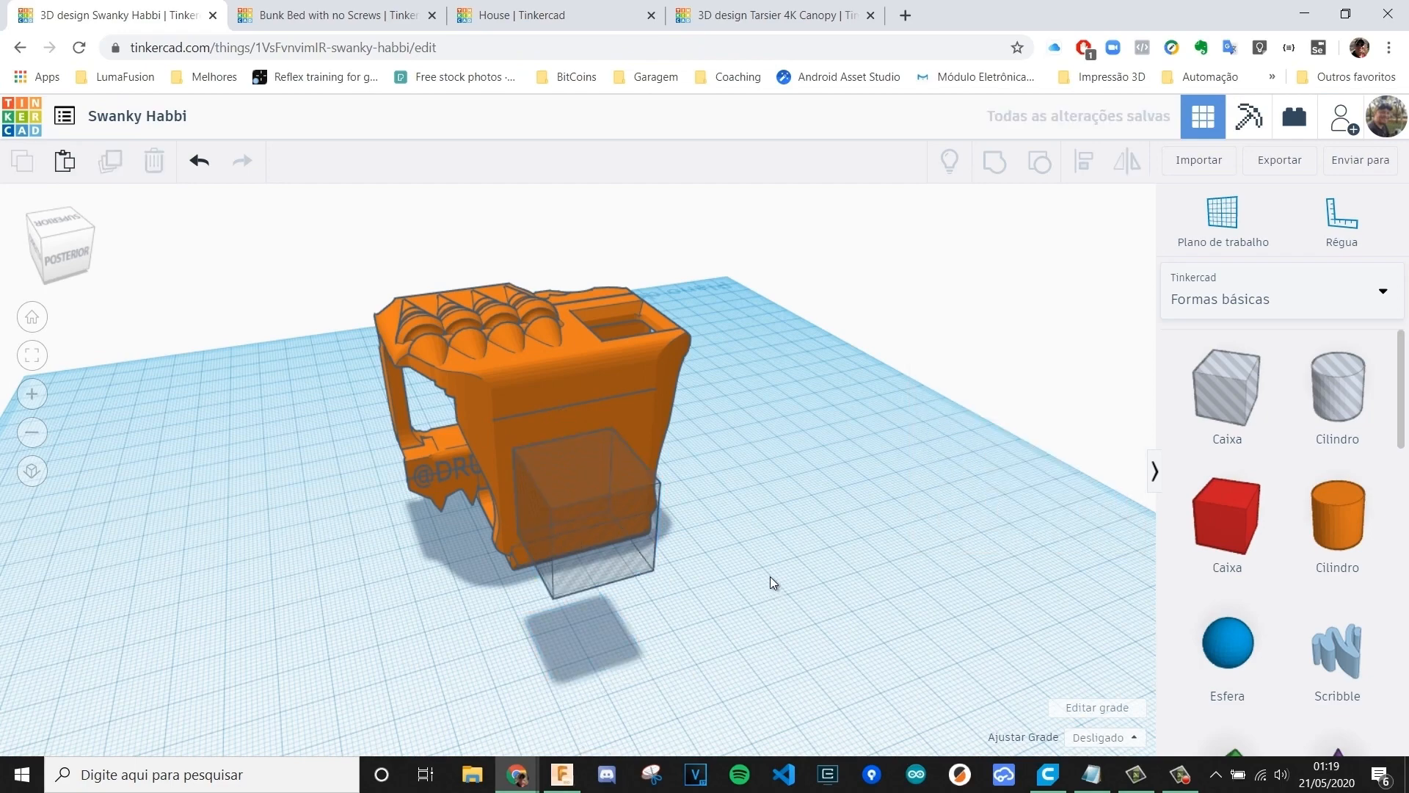
right_click_drag(693, 597, 644, 581)
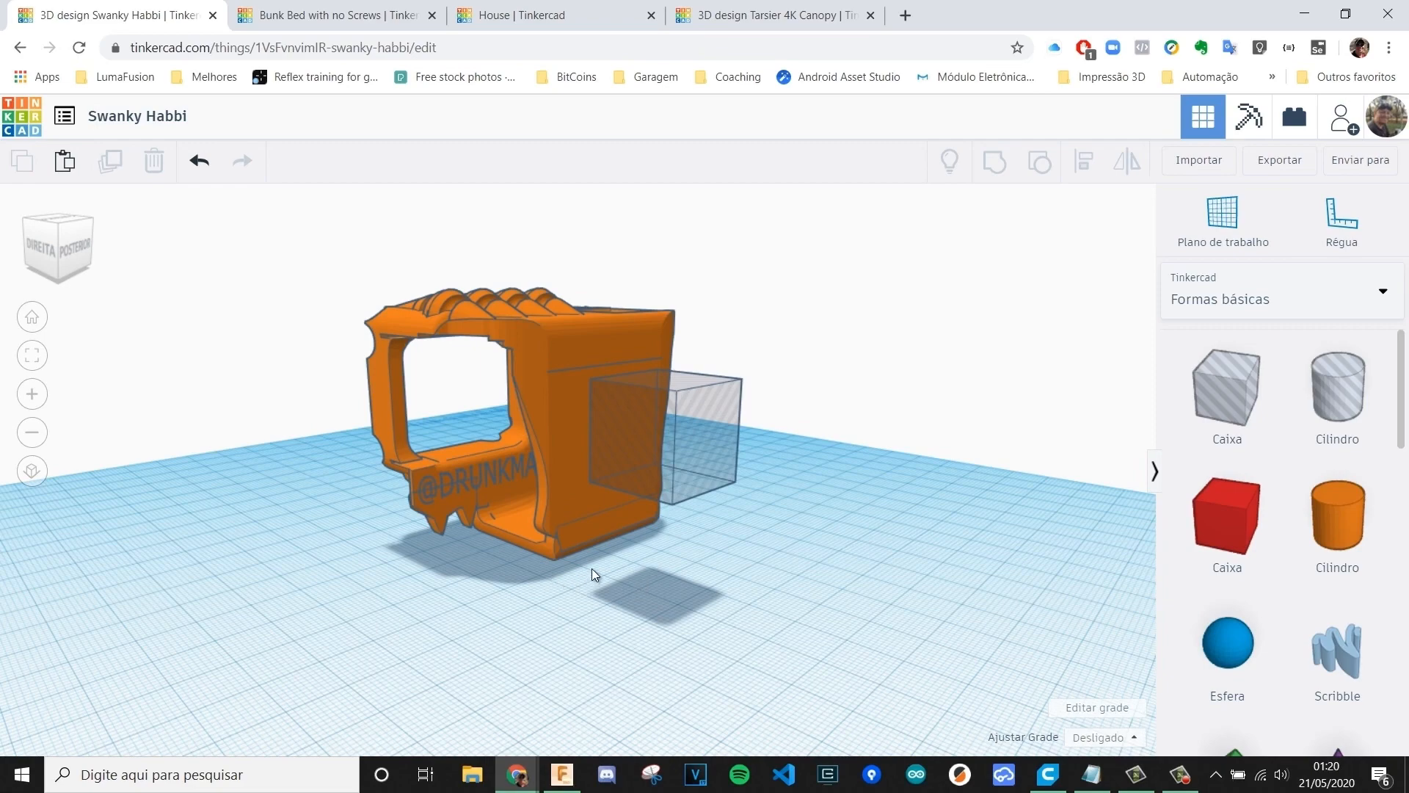
left_click(683, 493)
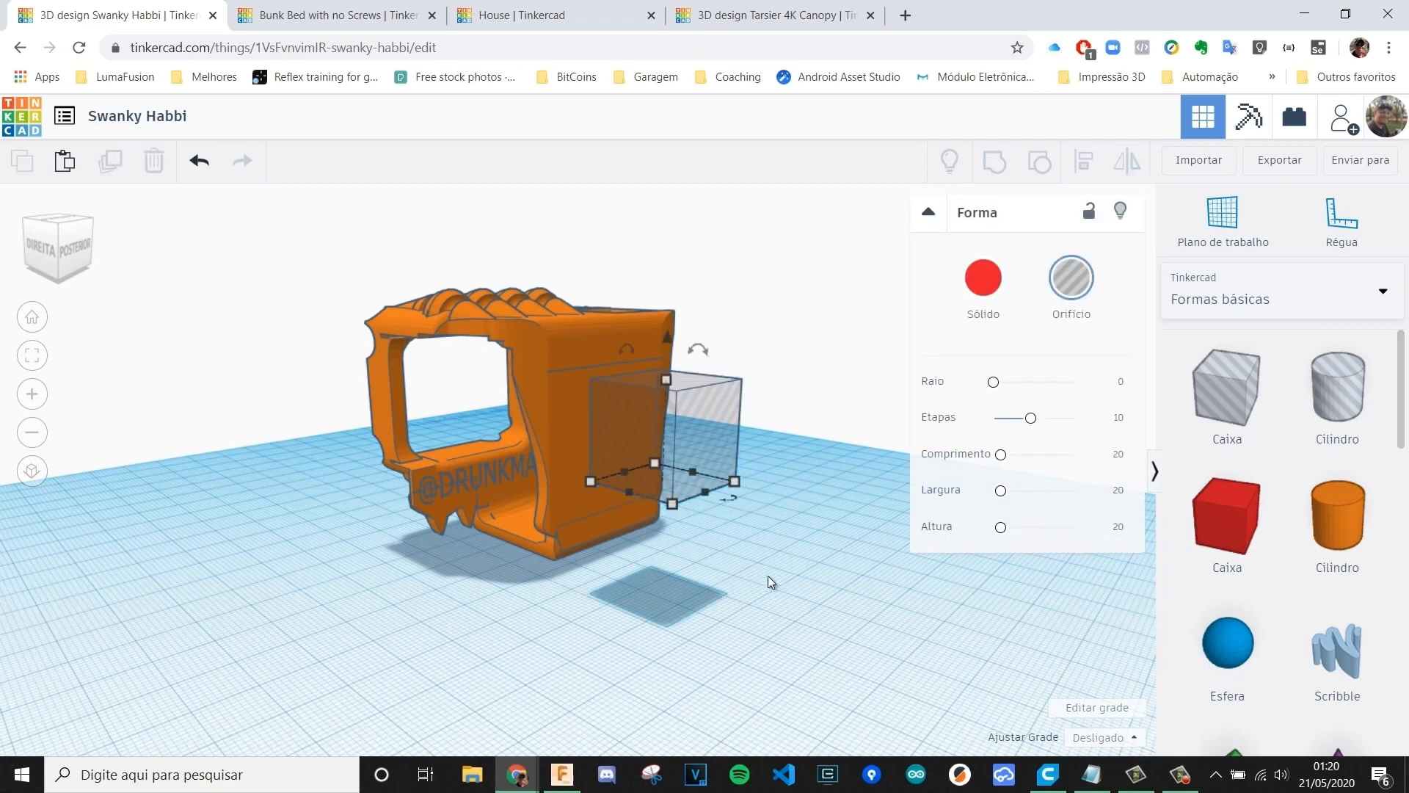
right_click_drag(768, 575, 673, 490)
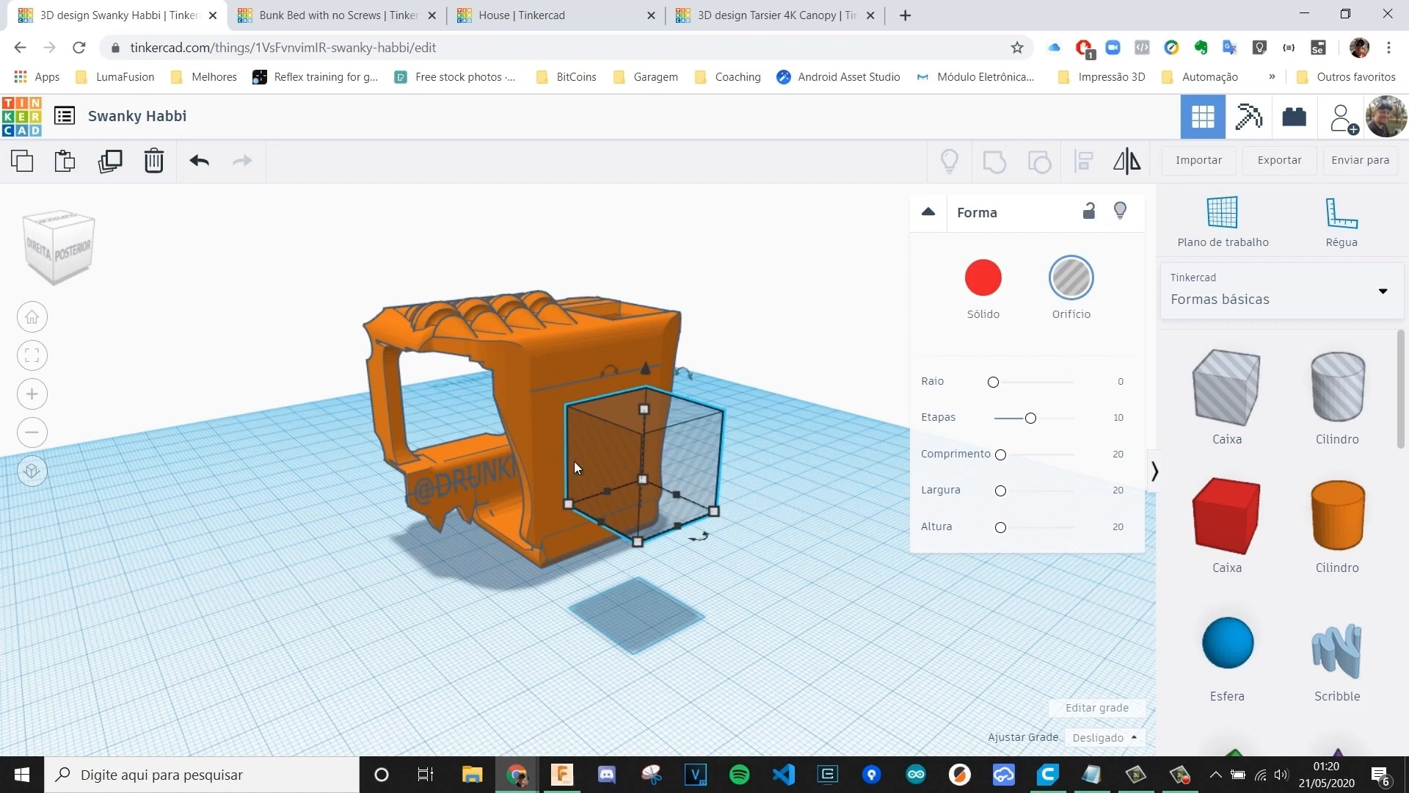
left_click_drag(599, 460, 562, 435)
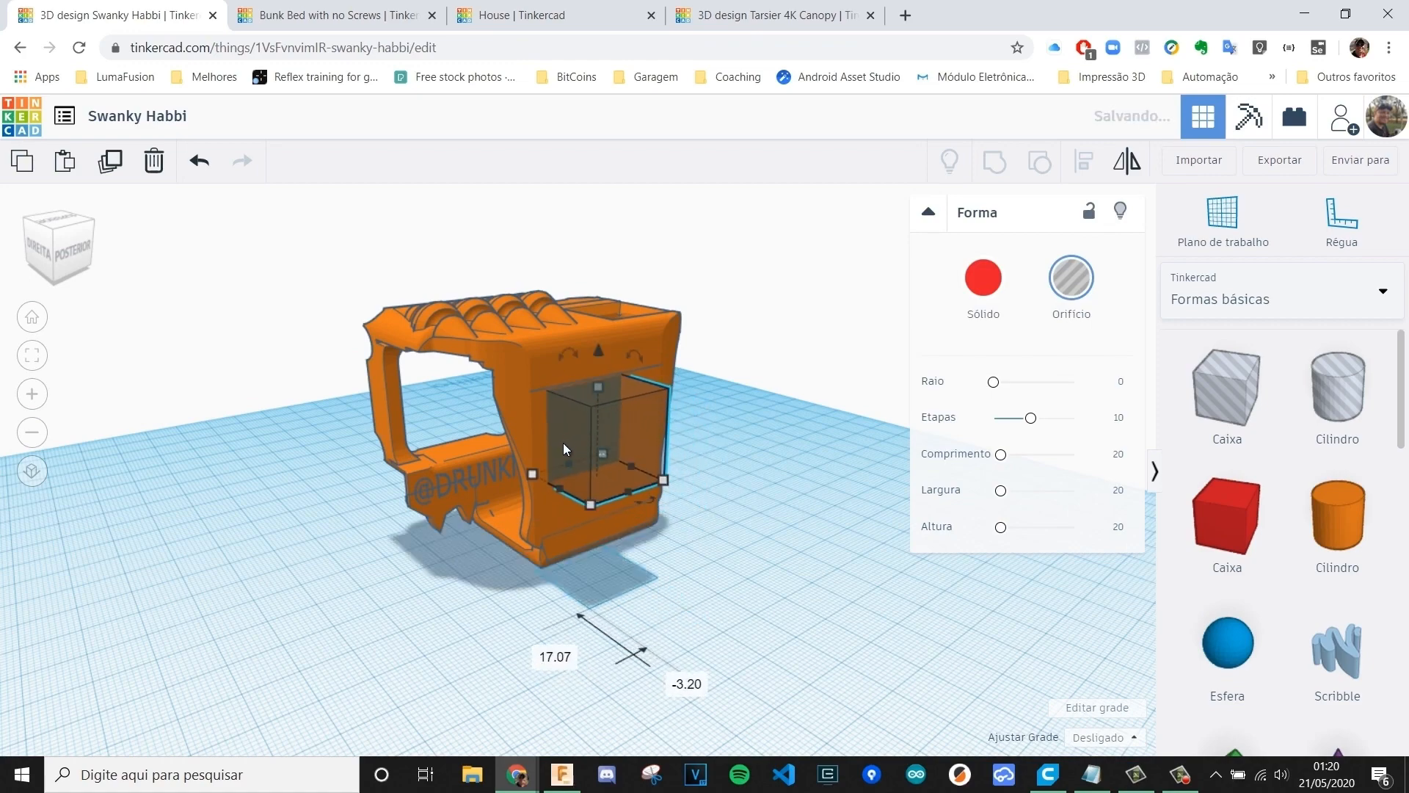
right_click_drag(728, 585, 547, 505)
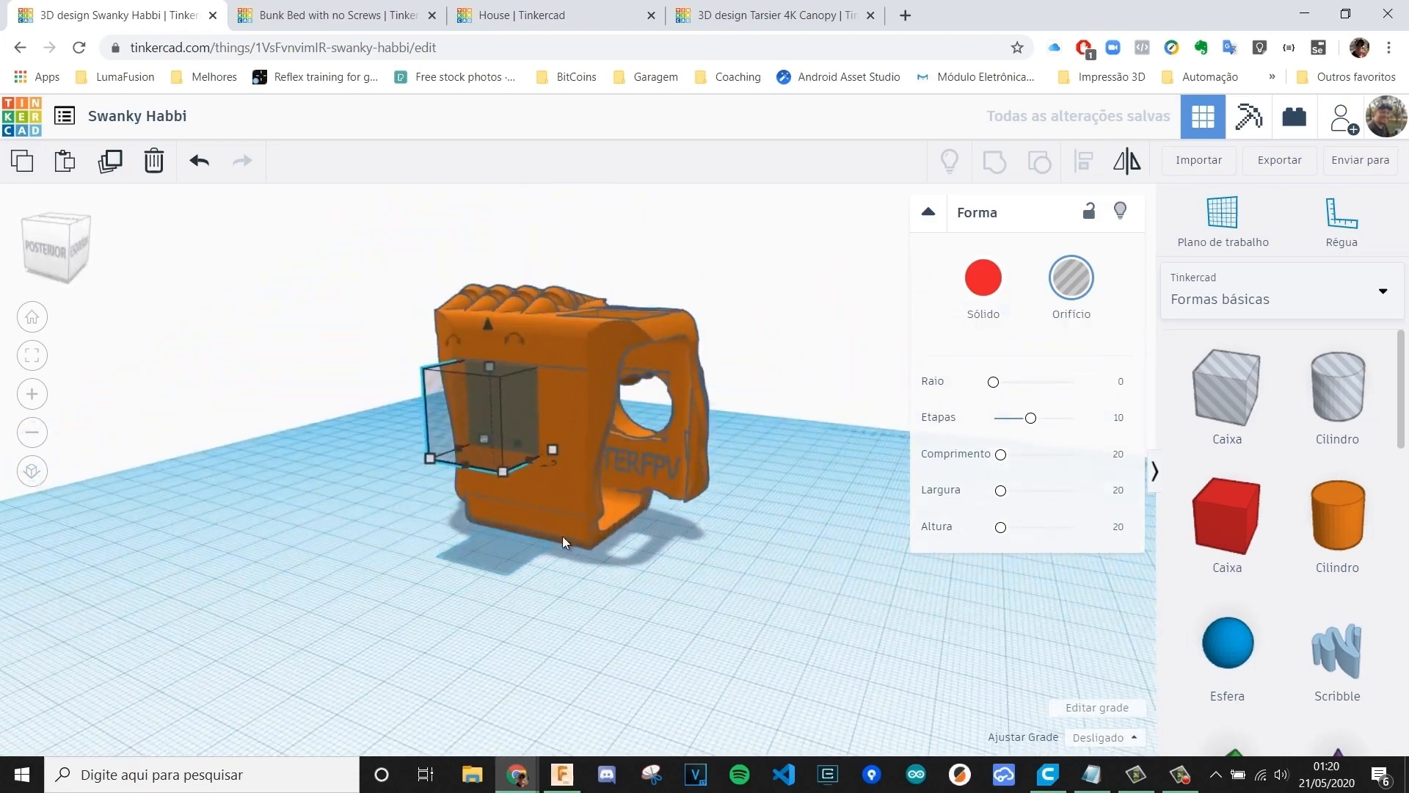
- Stretch the hole box's height to about 34 mm, past the top of the mount
scroll(547, 505, "up", 2)
scroll(528, 495, "up", 3)
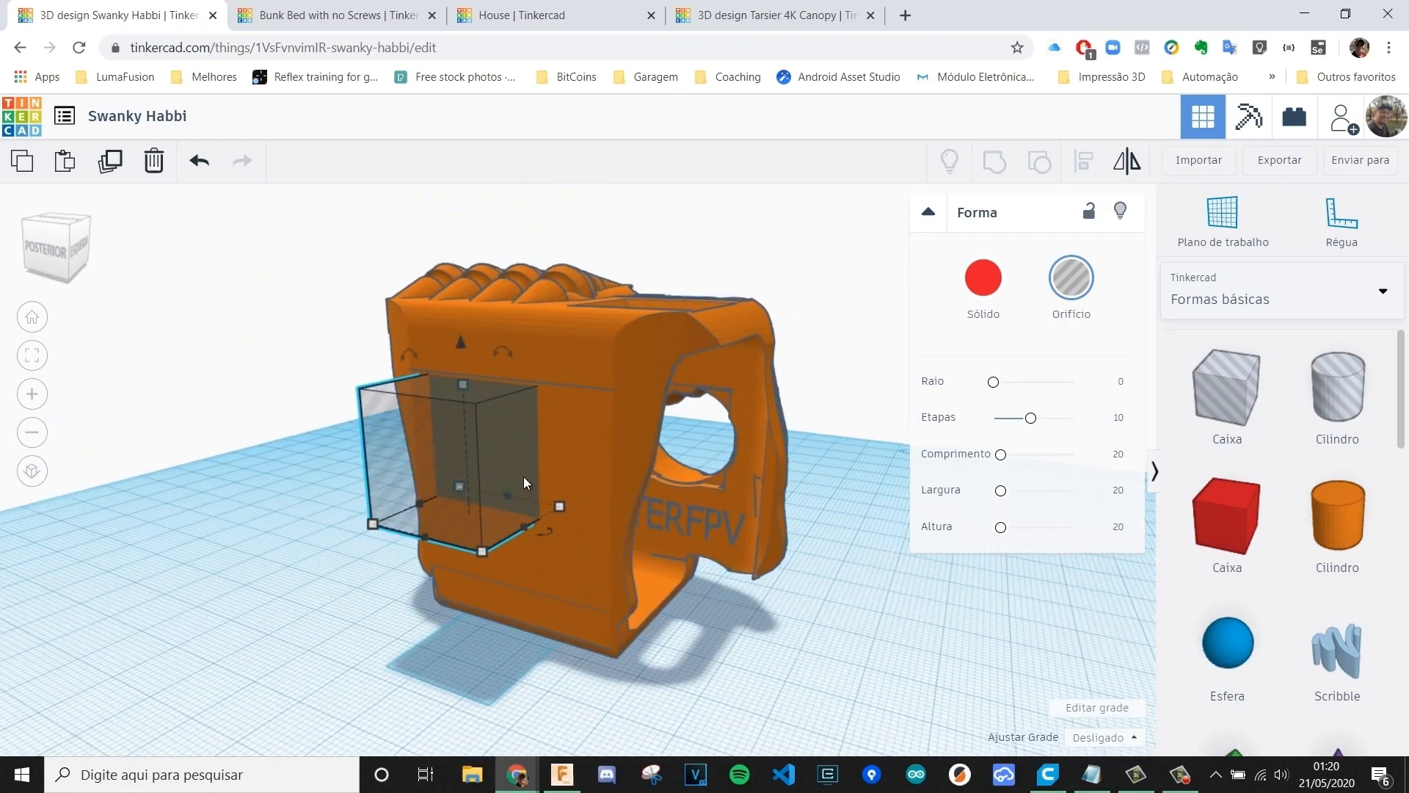
middle_click_drag(411, 527, 456, 535)
right_click_drag(455, 535, 504, 516)
left_click_drag(518, 317, 531, 212)
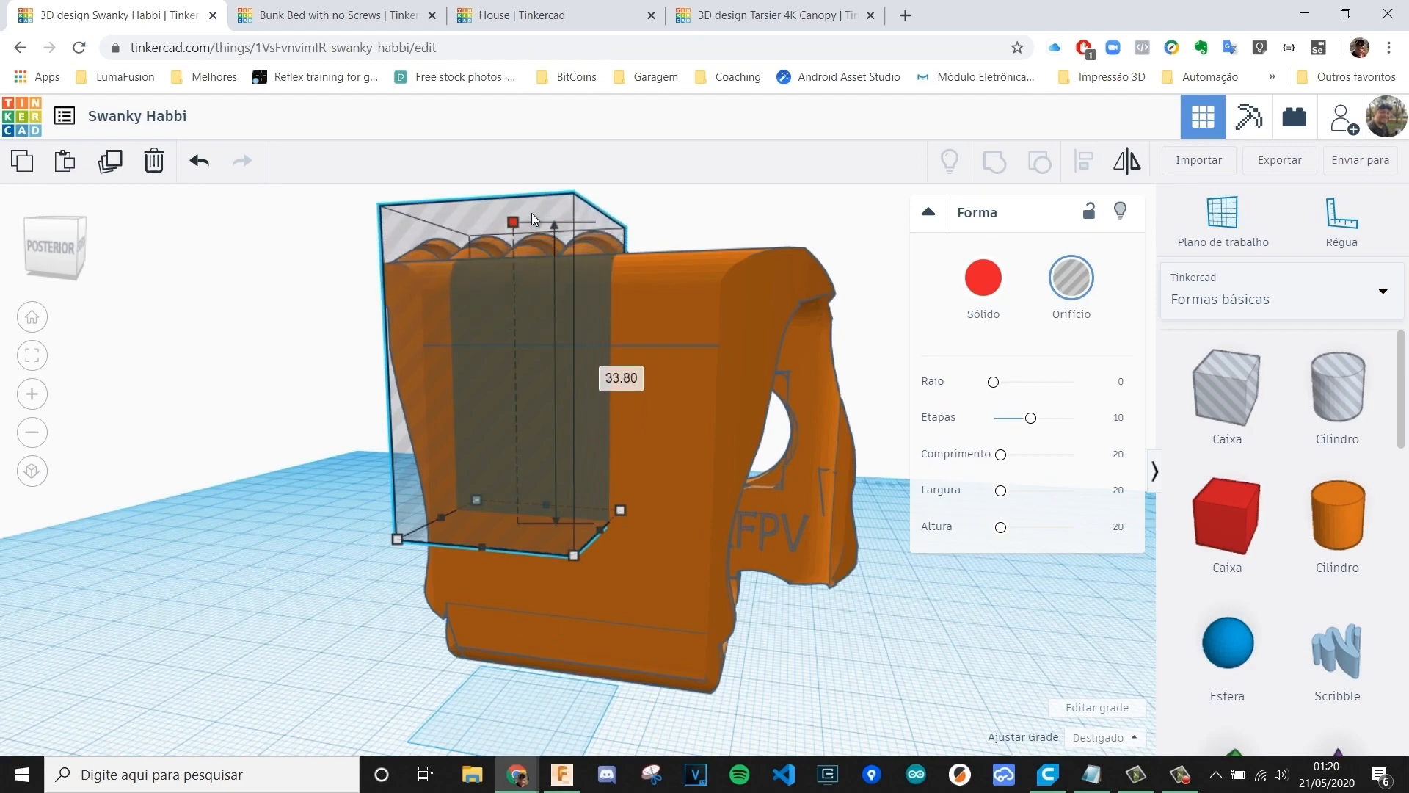
- Set the hole box's height to 20 mm
right_click_drag(650, 417, 599, 263)
left_click_drag(598, 291, 642, 479)
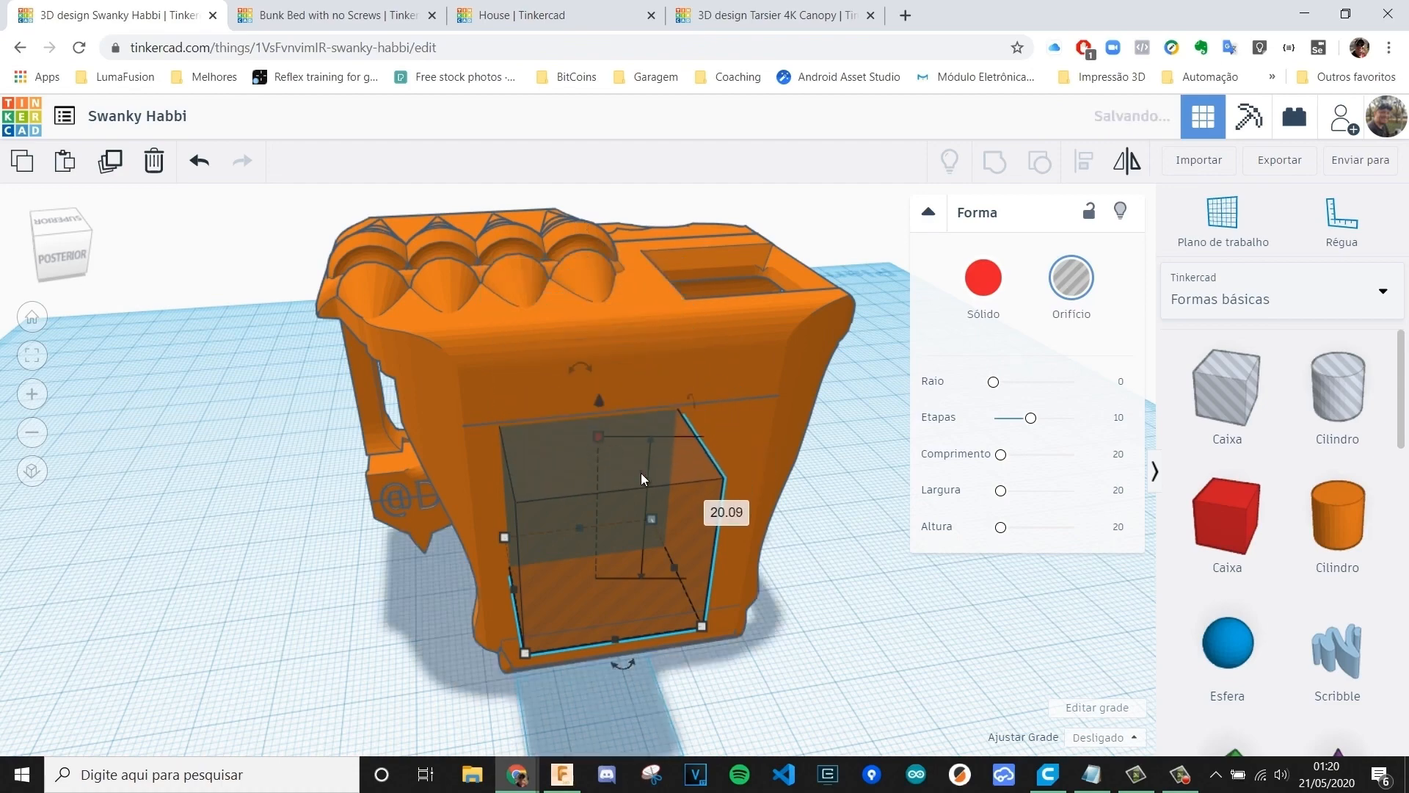
type("20")
key("Return")
- Align the hole box and the mount at their centres across the width of the back wall
right_click_drag(780, 572, 582, 494)
left_click(807, 621)
left_click(581, 492)
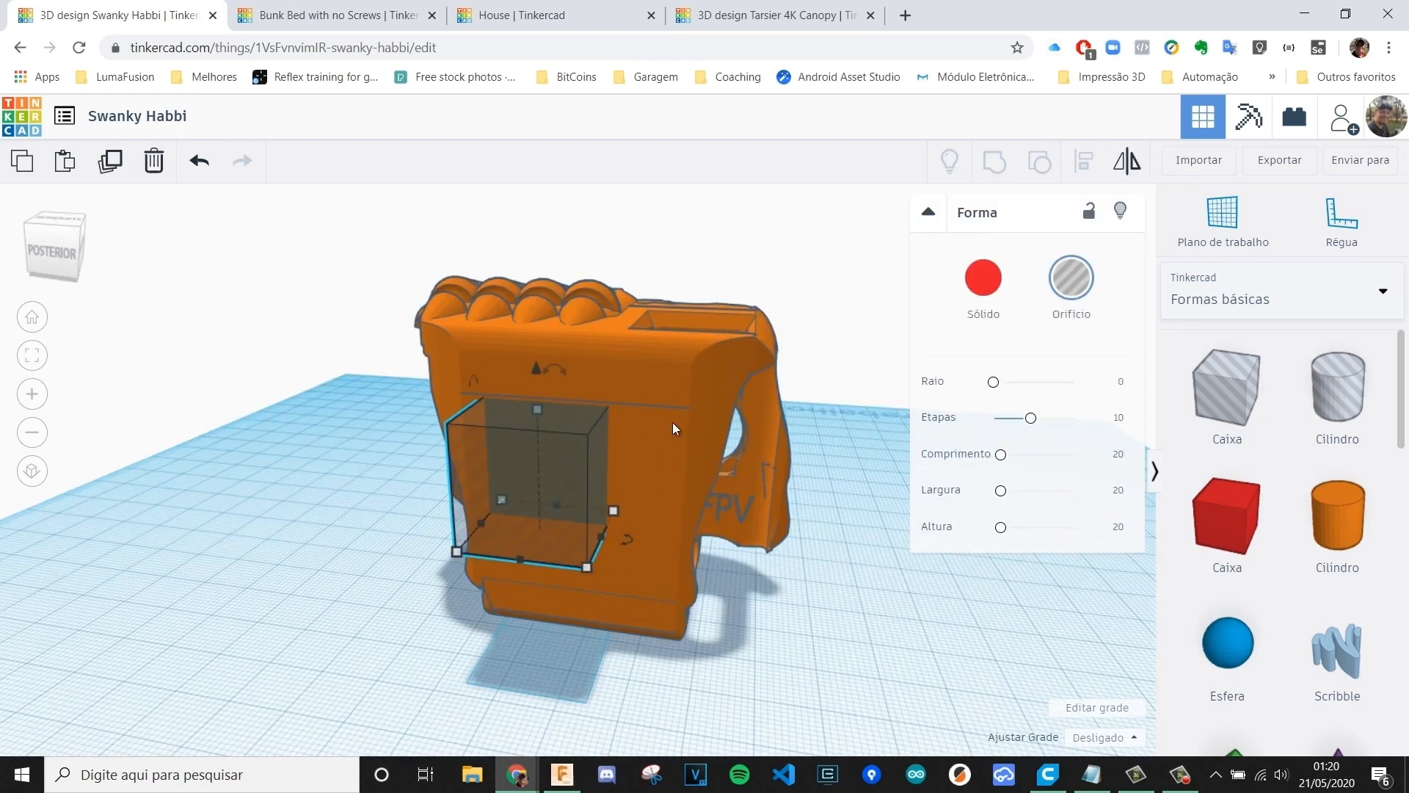
left_click(721, 392, "shift")
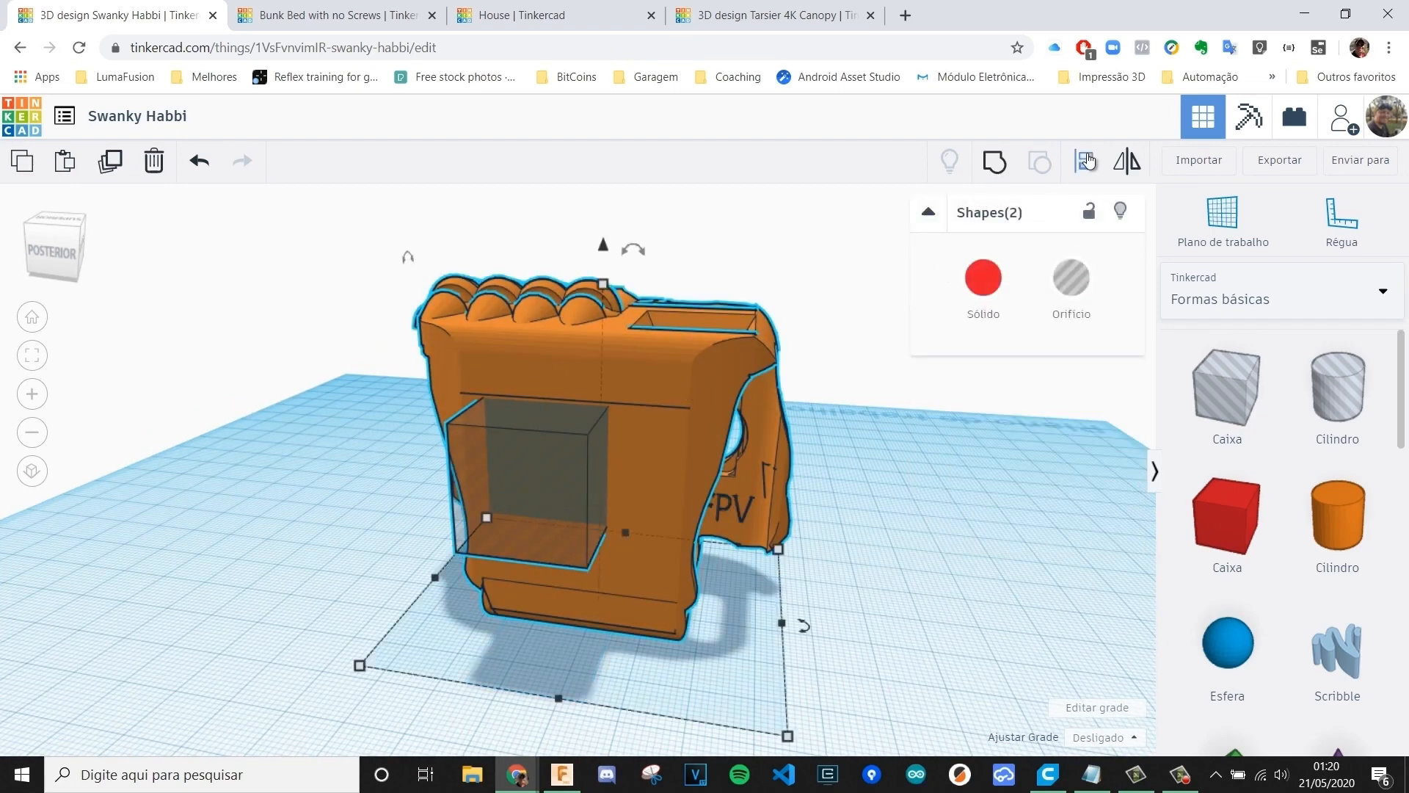
left_click(1083, 162)
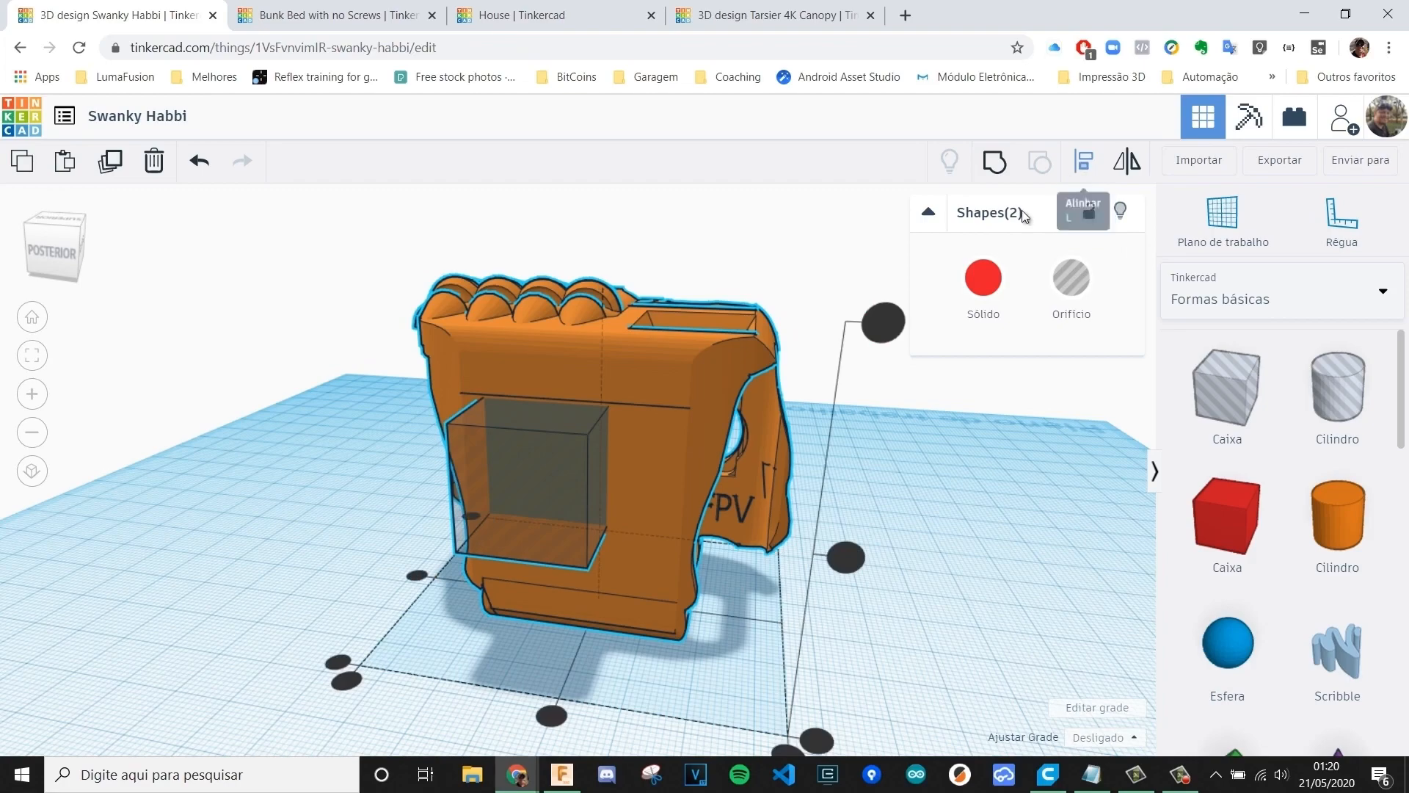
left_click(552, 716)
left_click(944, 640)
- Widen the hole box at both sides of the back wall and stretch its height to 26 mm
right_click_drag(681, 604, 640, 538)
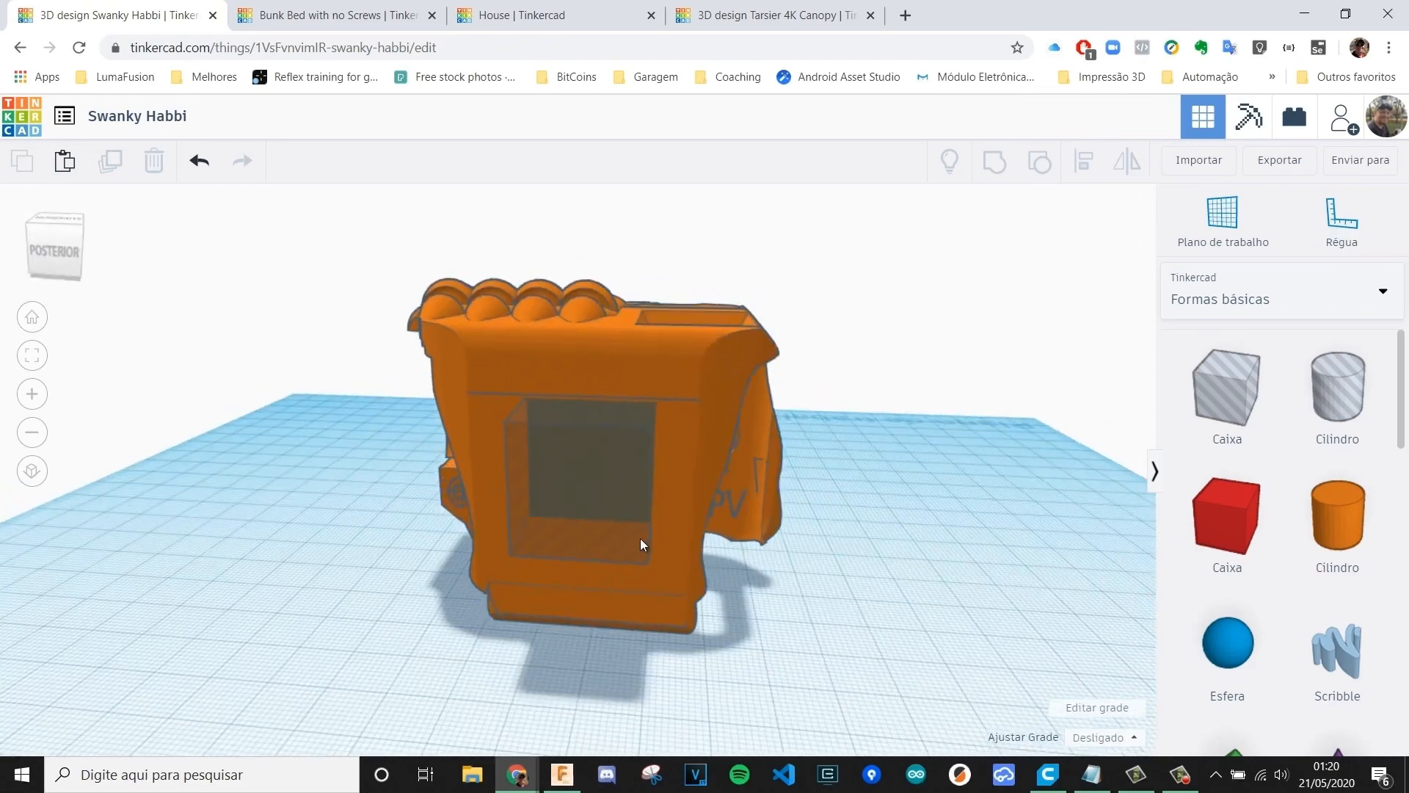
left_click(605, 521)
left_click_drag(522, 534, 493, 523)
left_click_drag(651, 530, 665, 532)
left_click_drag(579, 364, 576, 412)
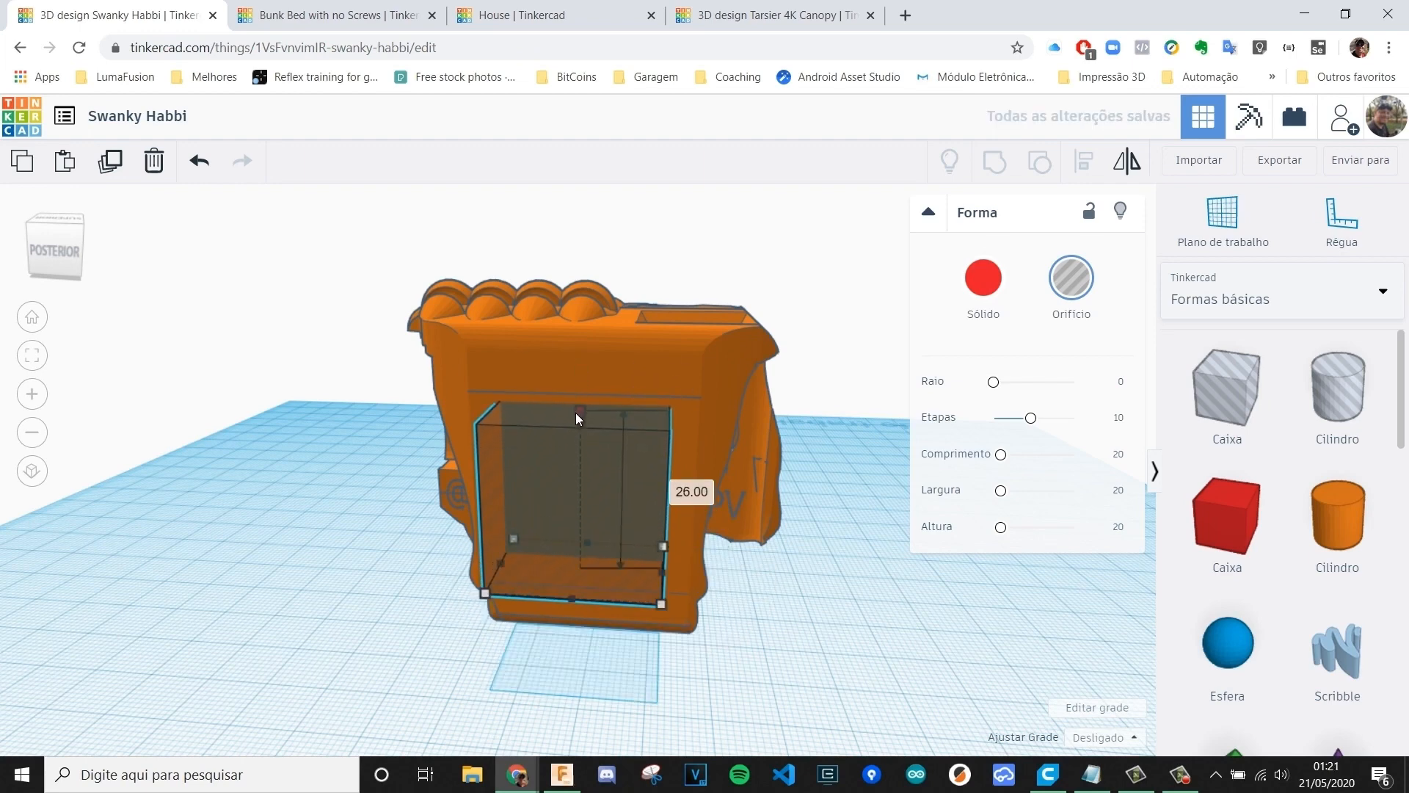
- Group the hole box with the mount to cut a rectangular opening in the back wall
right_click_drag(734, 624, 683, 649)
left_click(570, 515)
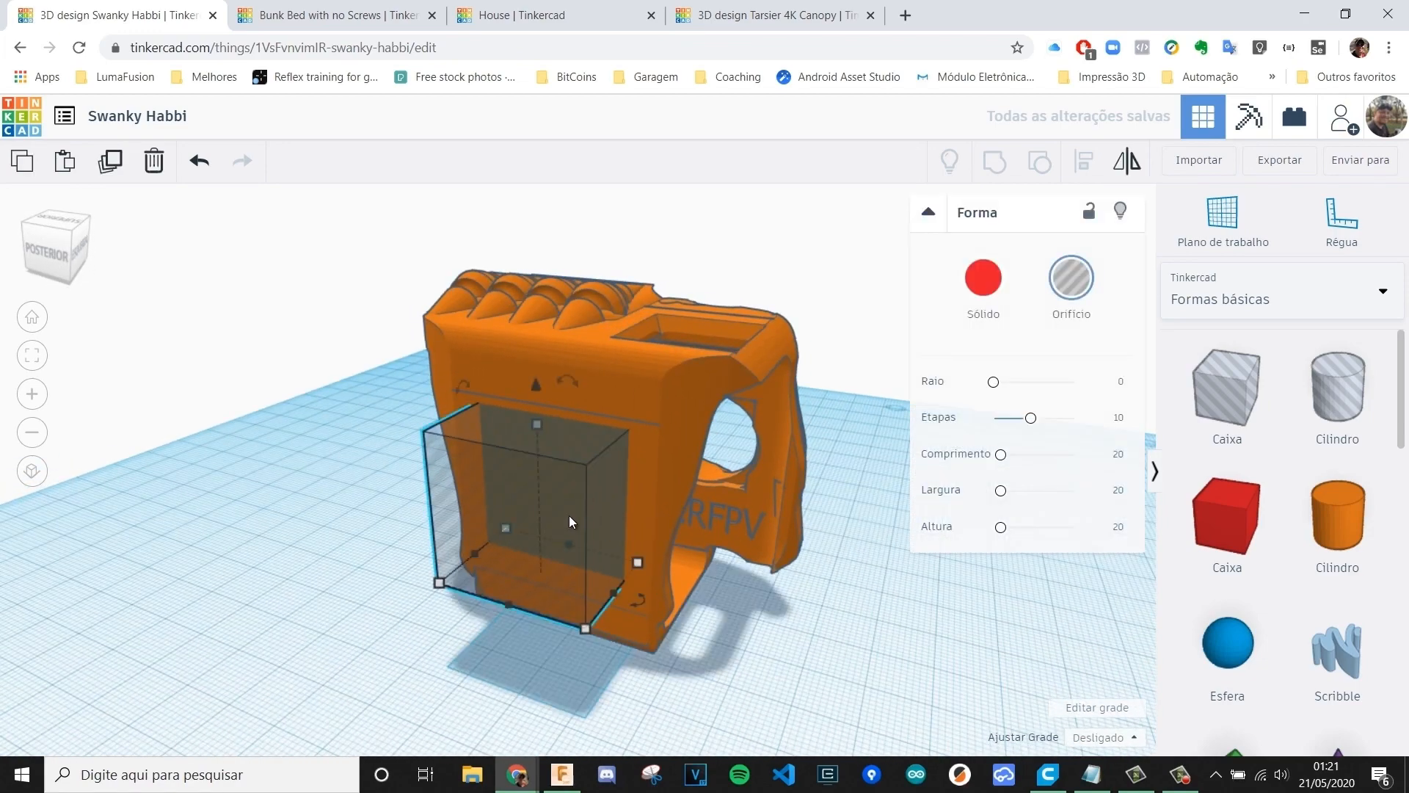
left_click(680, 398, "shift")
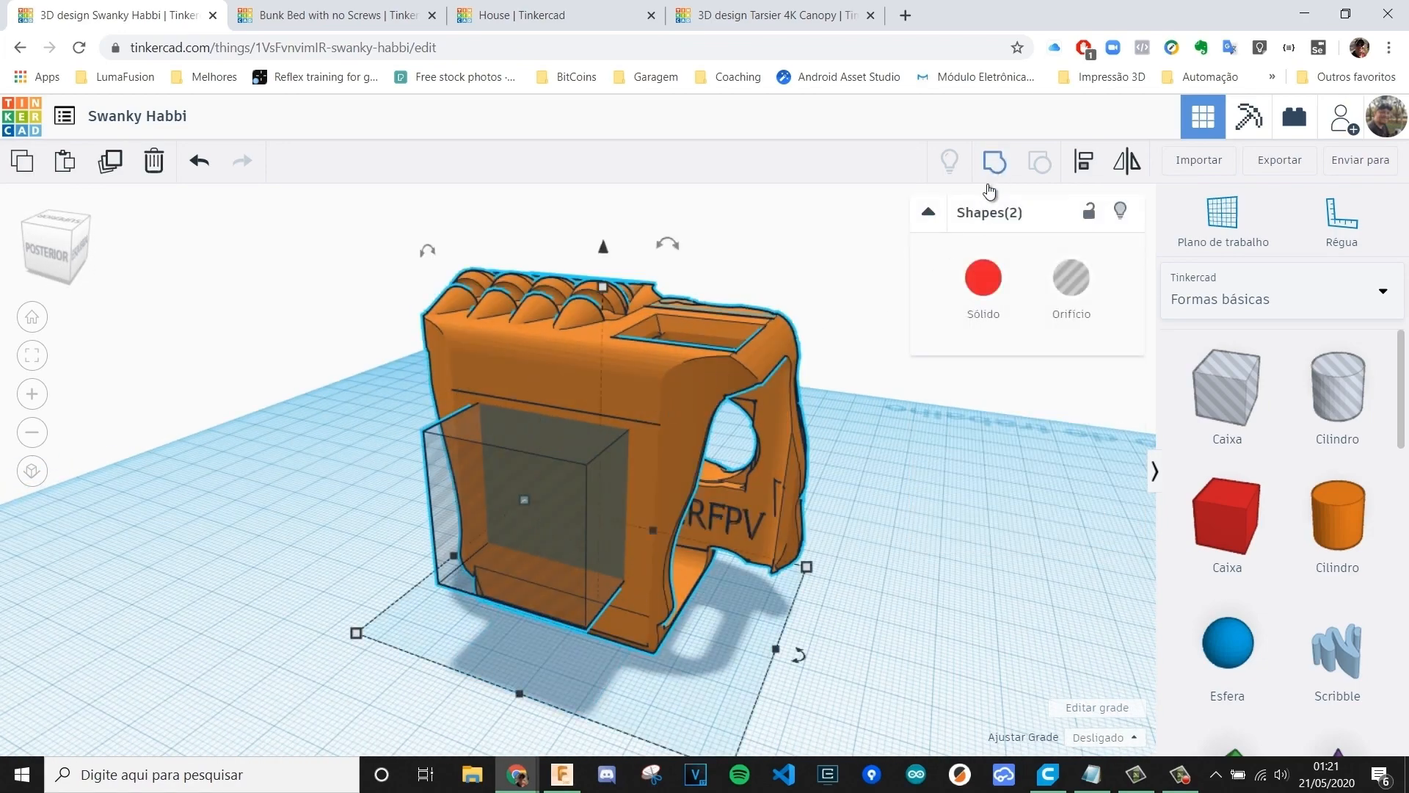
left_click(995, 163)
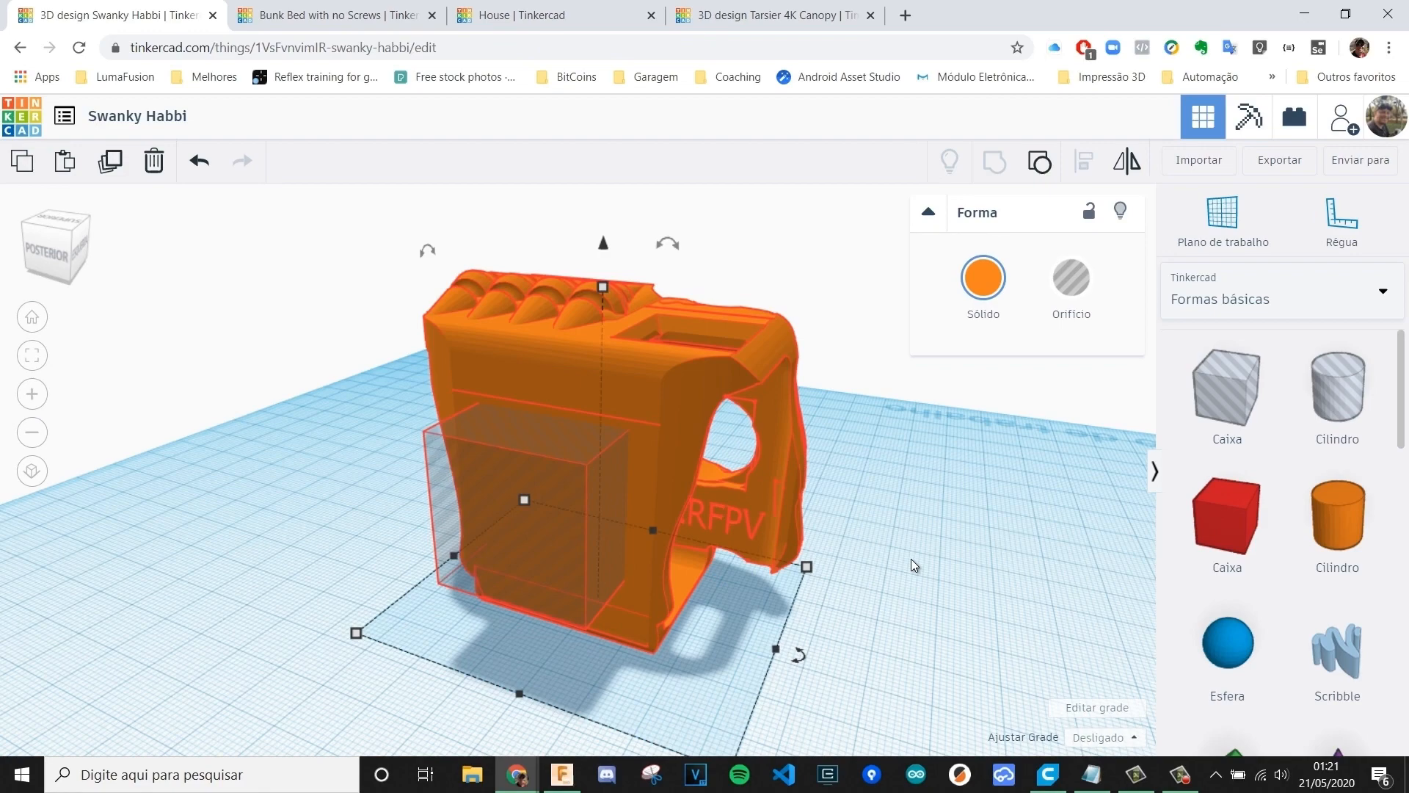
- Place the workplane on the top face of the mount, beside the row of spikes
left_click(773, 588)
right_click_drag(493, 497, 653, 579)
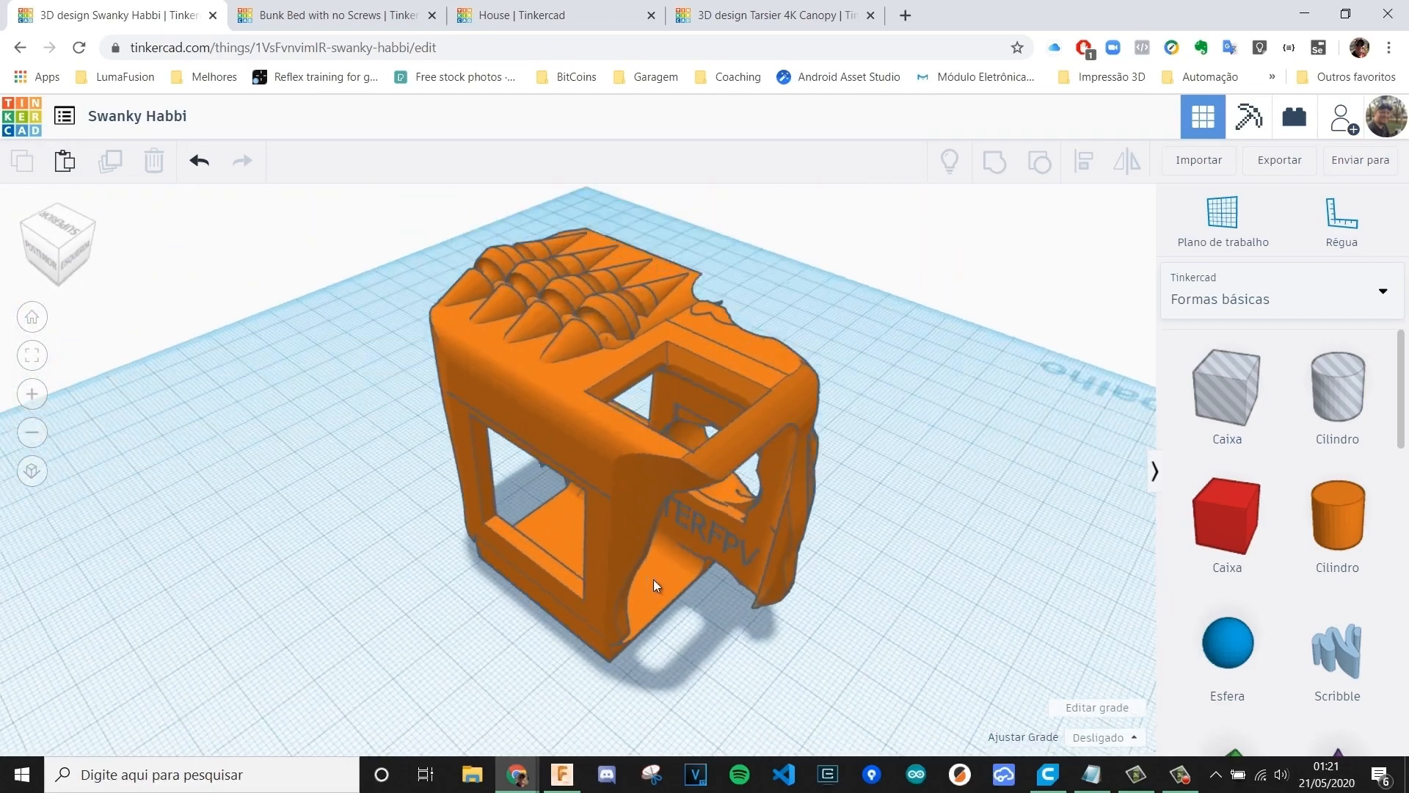
left_click(1219, 226)
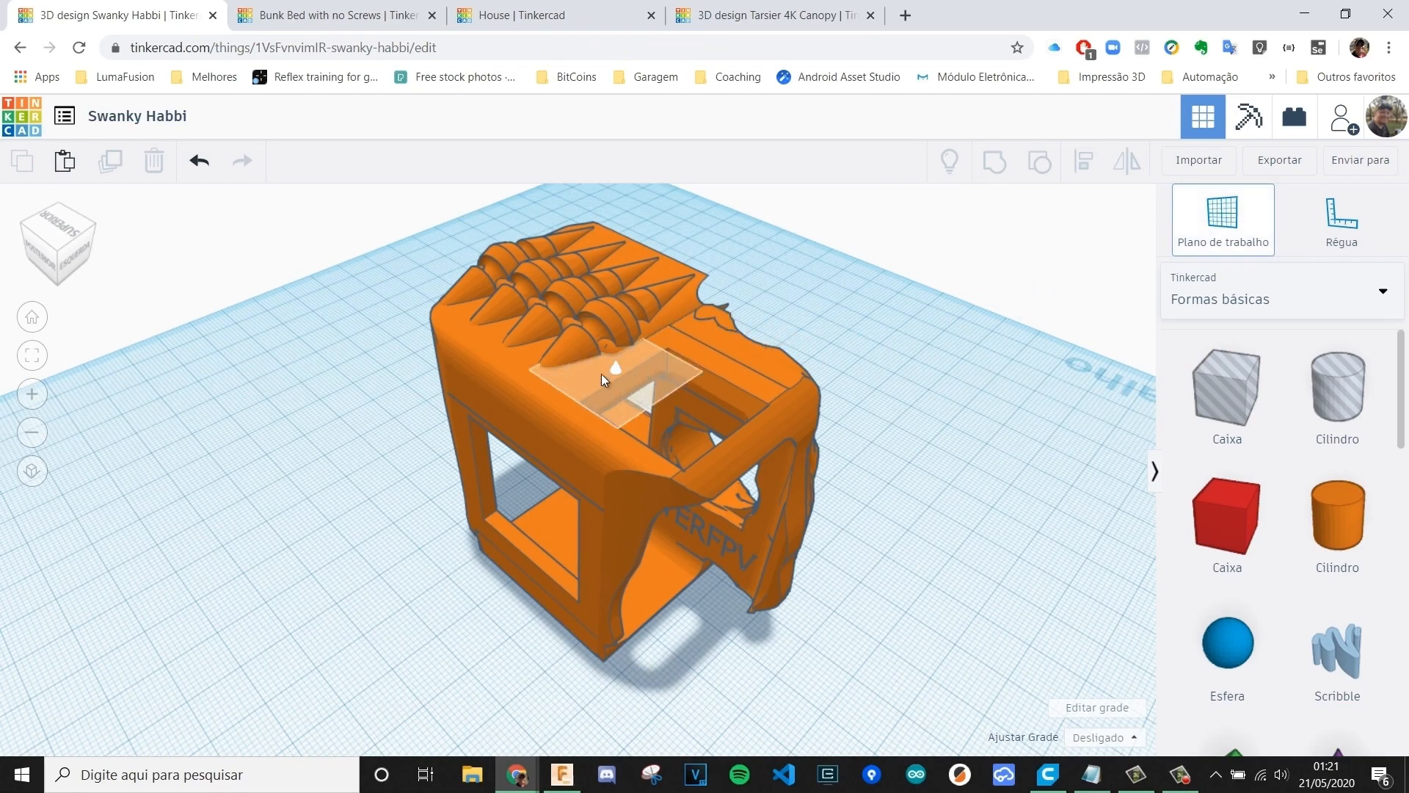
left_click(571, 380)
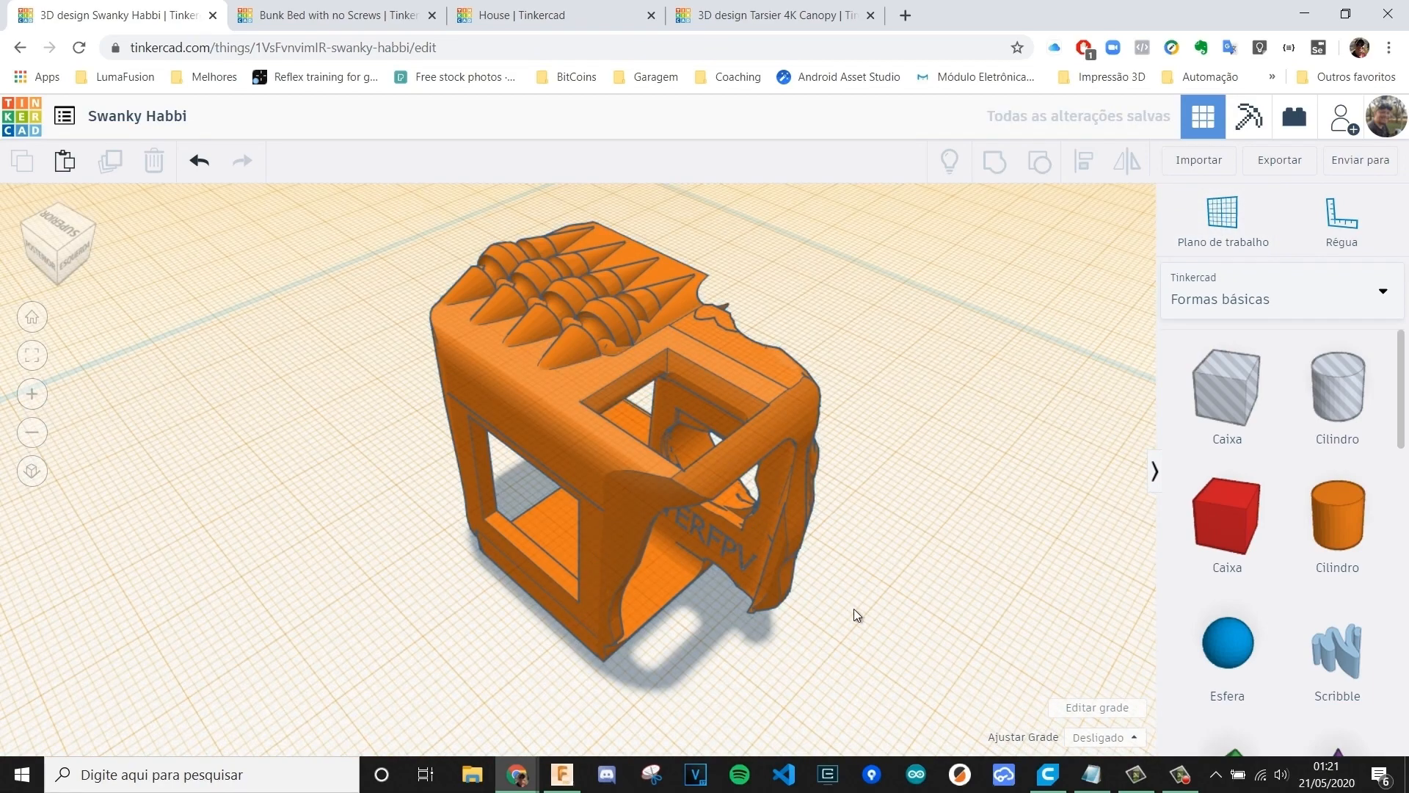
- Add a cone on the mount's top face and enlarge its base and height
scroll(1236, 580, "down", 3)
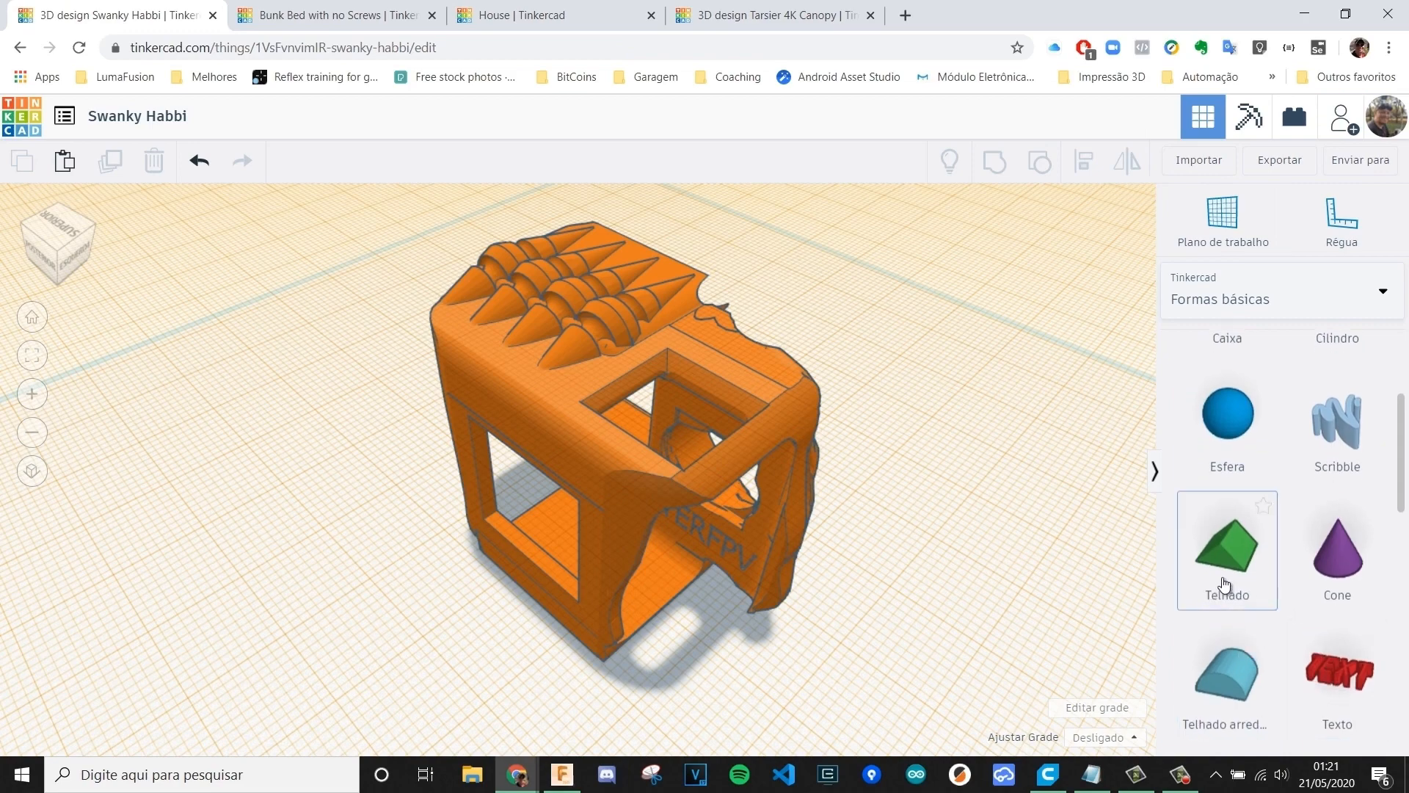
left_click_drag(1328, 561, 572, 341)
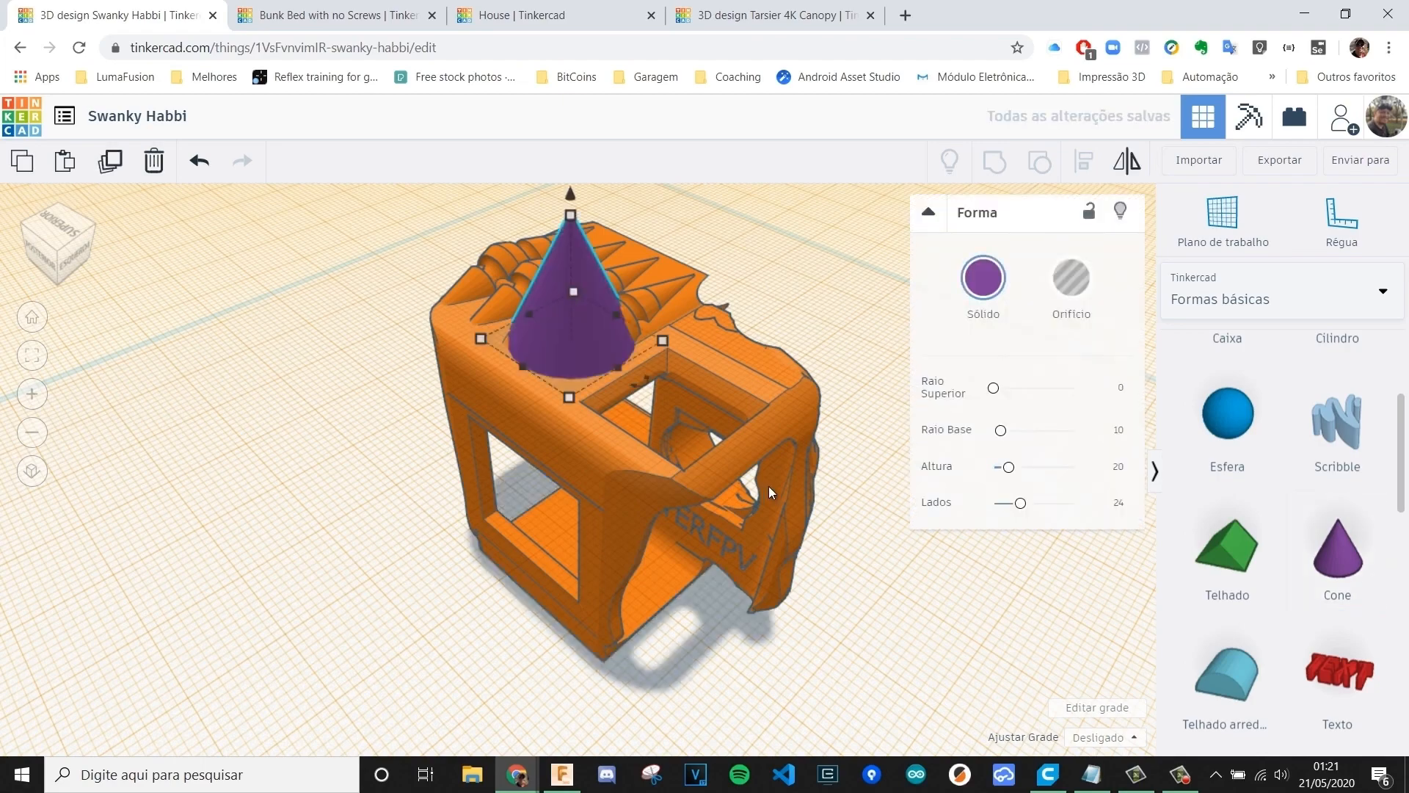
right_click_drag(768, 486, 508, 479)
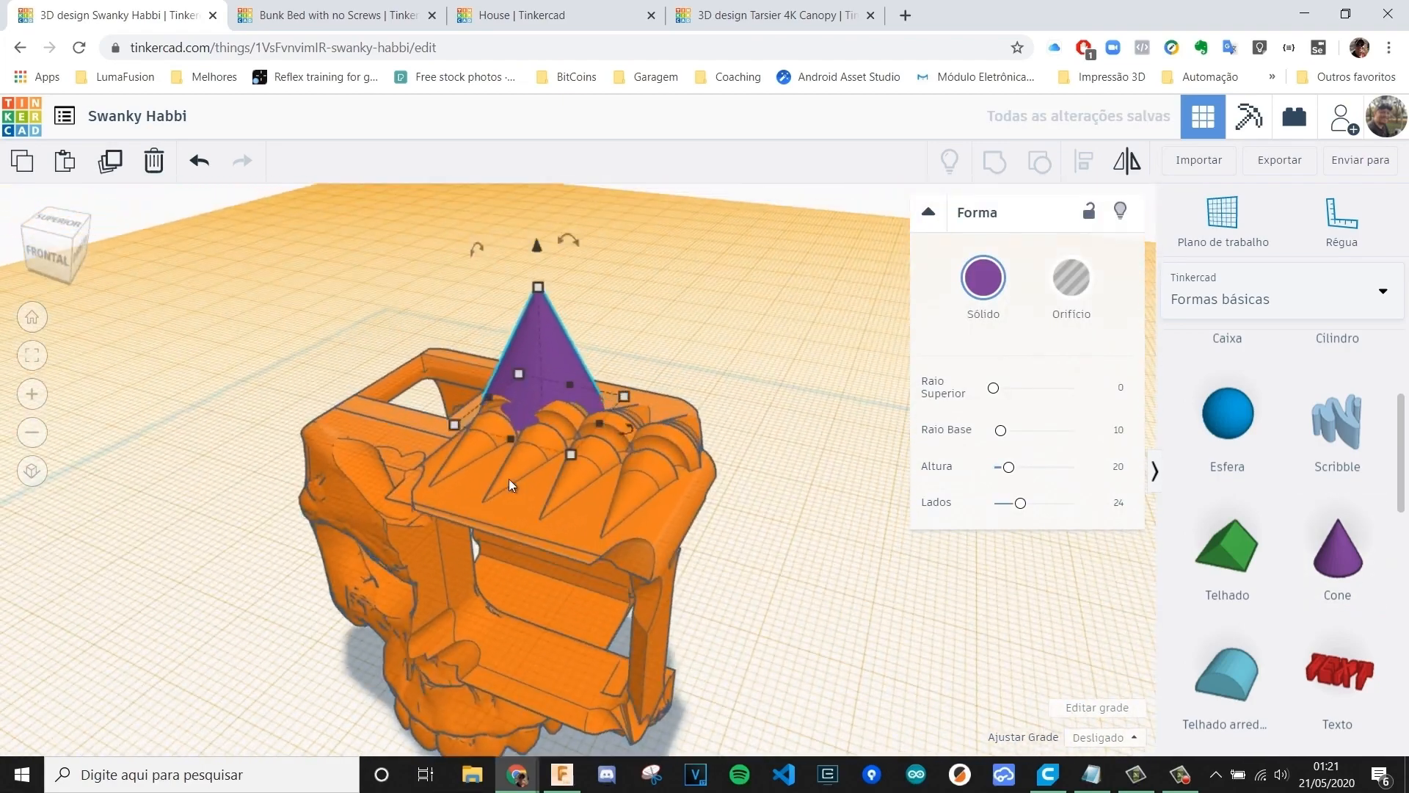
left_click_drag(572, 454, 600, 489)
left_click_drag(553, 297, 558, 221)
left_click(712, 572)
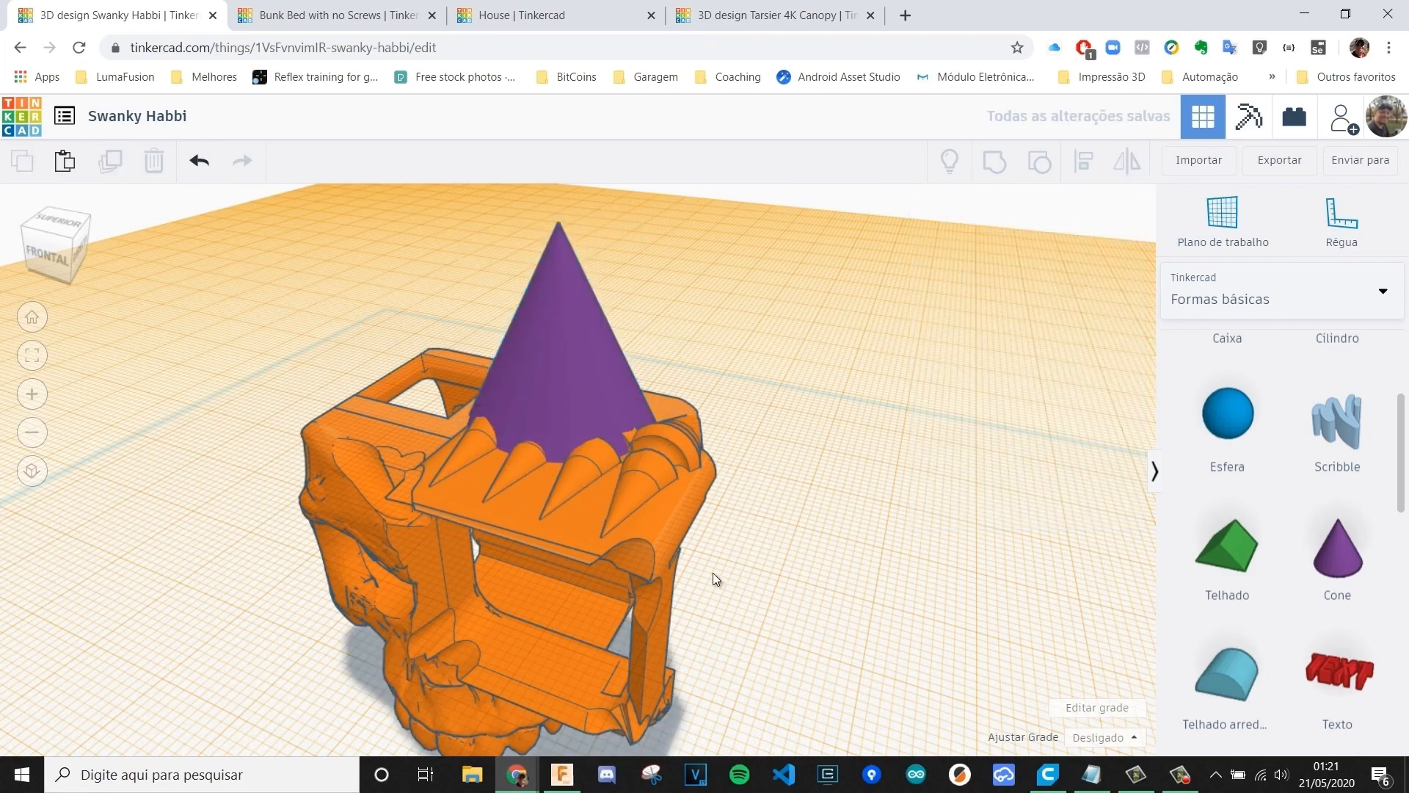
- Return the workplane to the default base grid
mouse_move(712, 573)
right_mouse_down()
mouse_move(356, 550)
mouse_move(662, 518)
mouse_move(409, 565)
mouse_move(708, 430)
mouse_move(677, 402)
mouse_move(807, 481)
mouse_move(501, 463)
mouse_move(718, 527)
mouse_move(682, 454)
mouse_move(658, 553)
mouse_move(421, 527)
mouse_move(694, 523)
mouse_move(755, 588)
mouse_move(699, 548)
right_mouse_up()
scroll(699, 548, "down", 1)
left_click(589, 380)
left_click(765, 523)
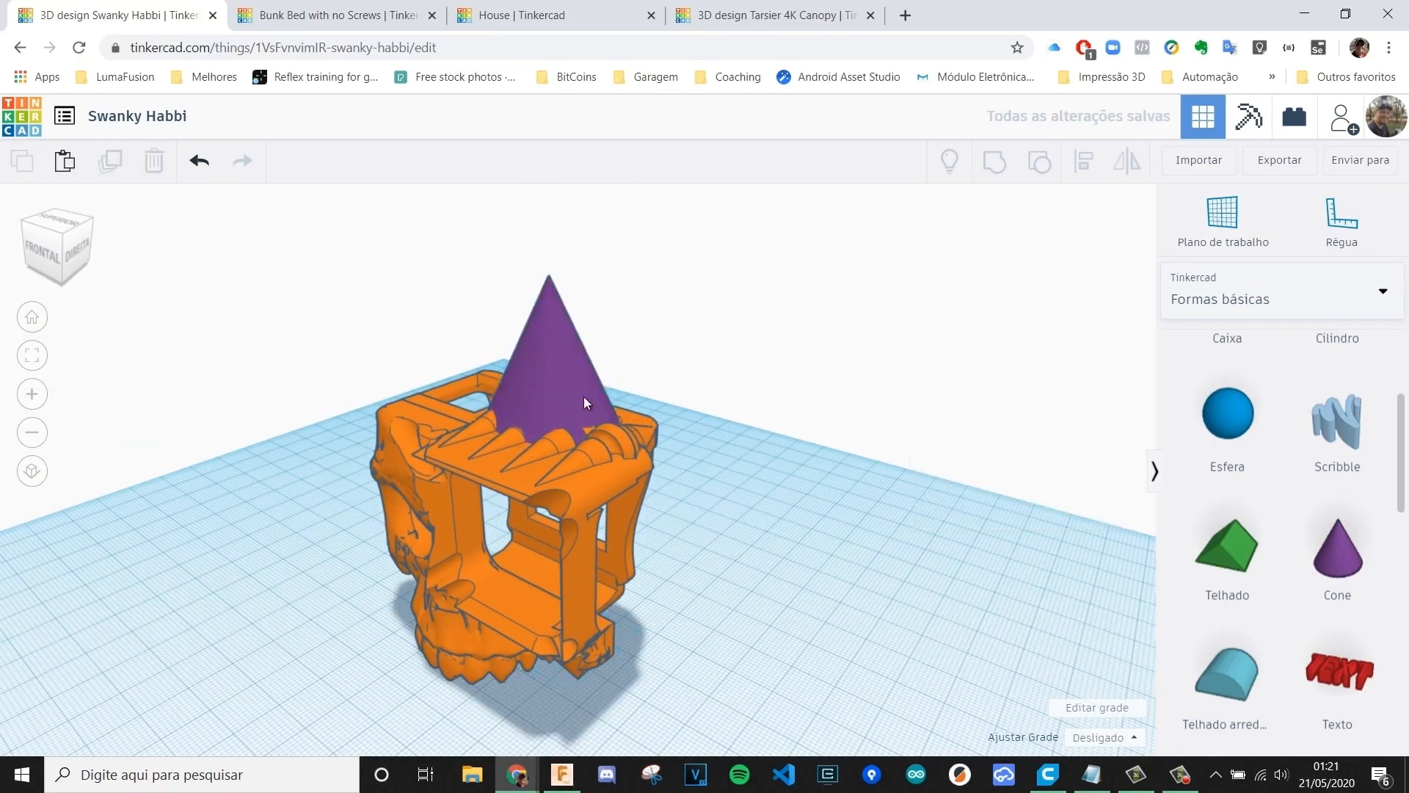
- Group the cone with the mount into a single object
left_click(568, 387)
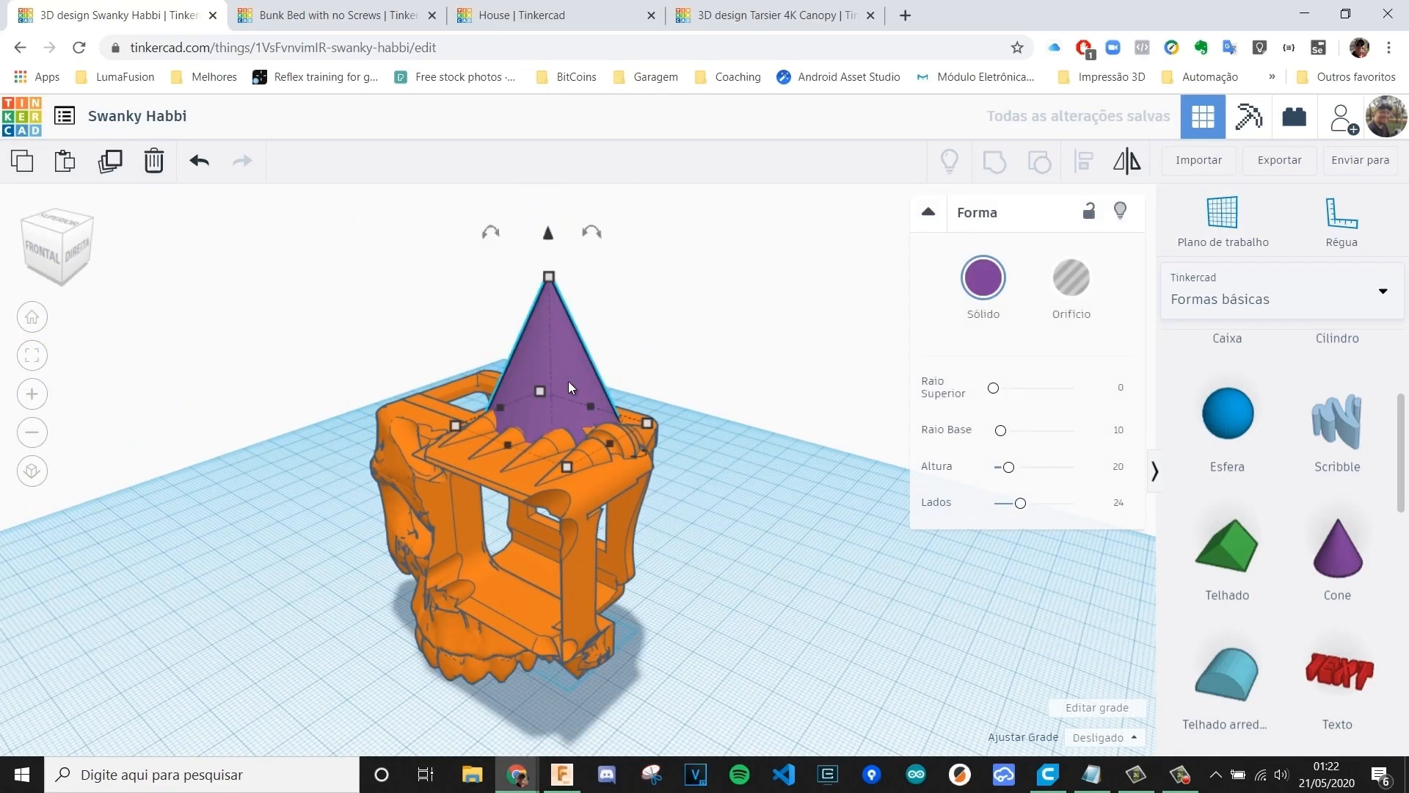
left_click(532, 495, "shift")
left_click(995, 163)
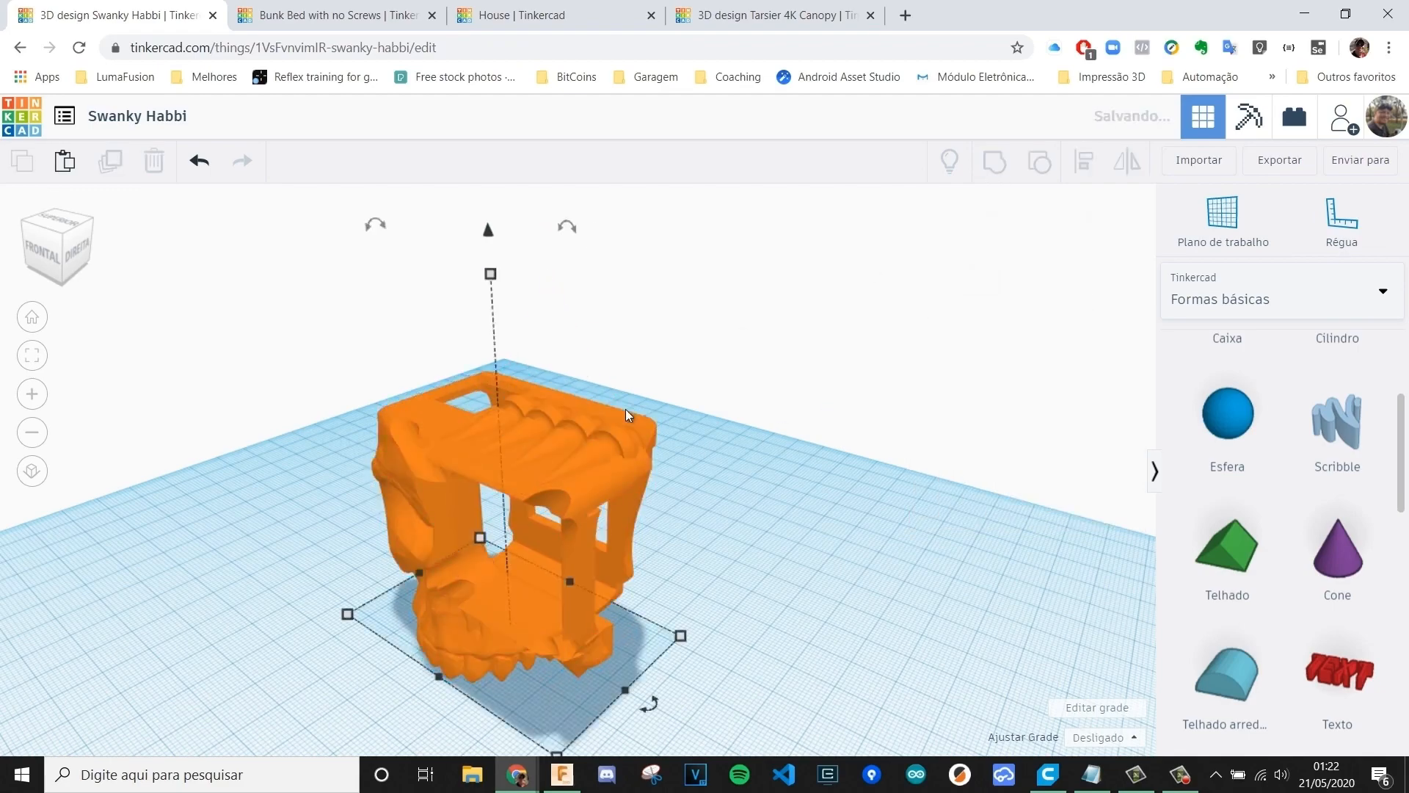
right_click_drag(658, 442, 613, 544)
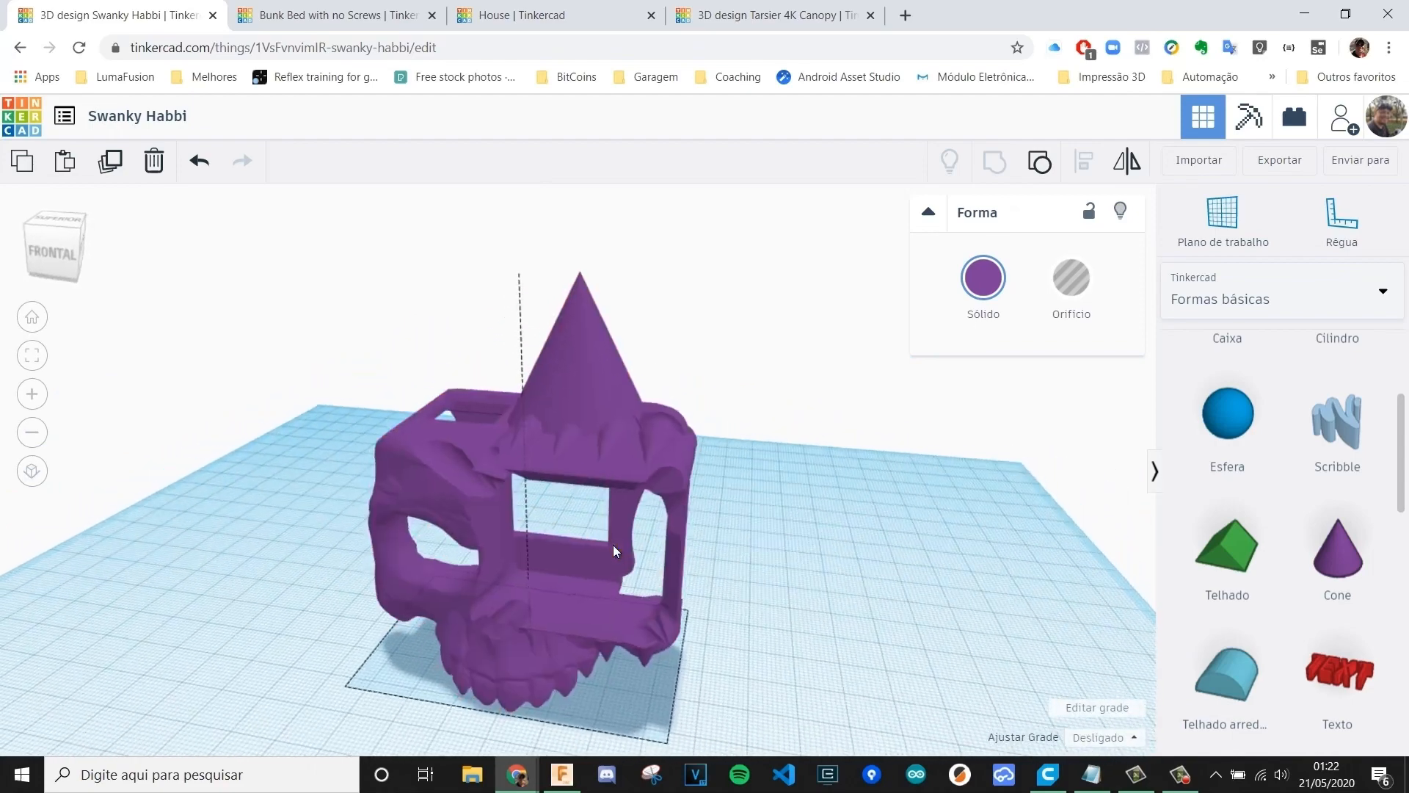
left_click(773, 610)
- Change the solid colour of the combined cone and mount to yellow
right_click_drag(772, 611, 442, 526)
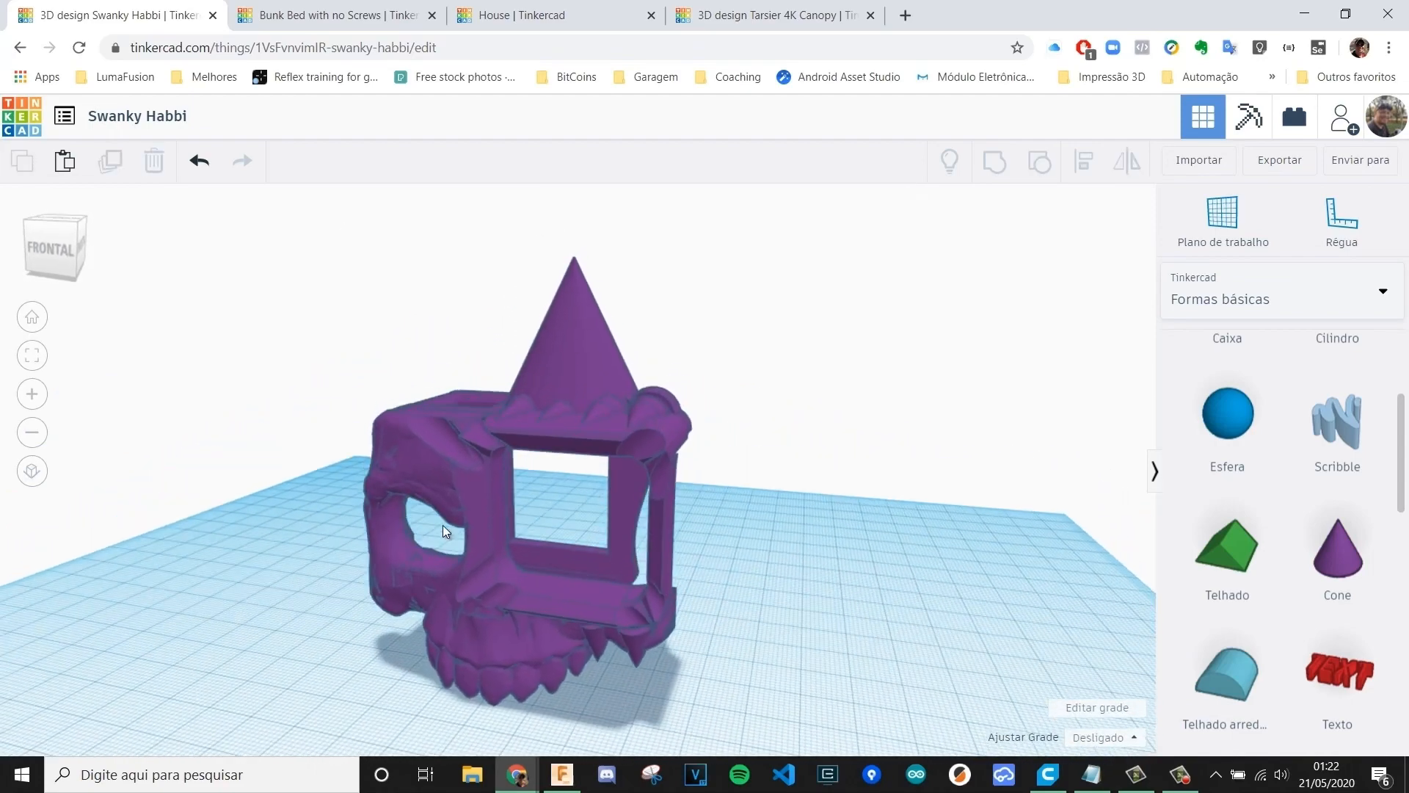
left_click(497, 507)
left_click(708, 371)
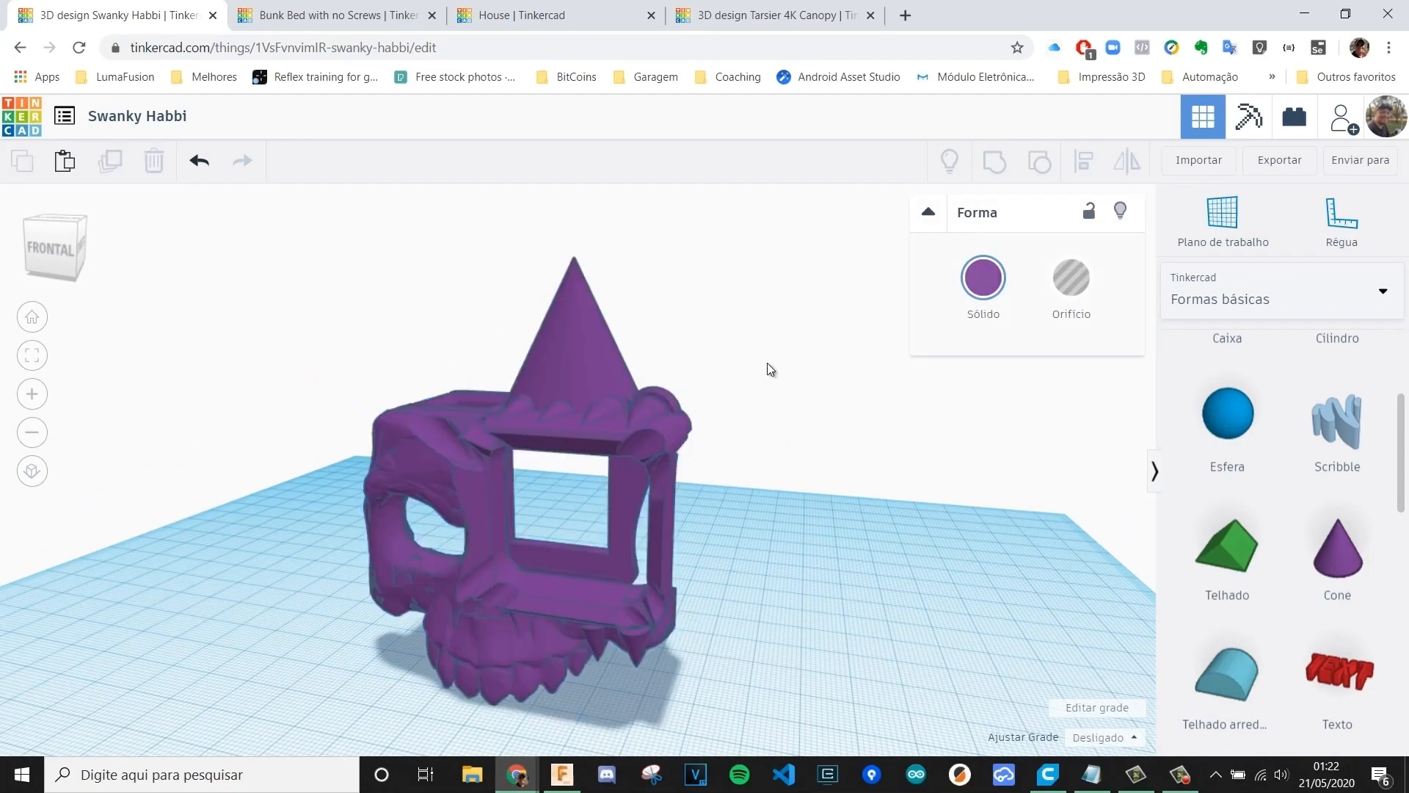
left_click(594, 369)
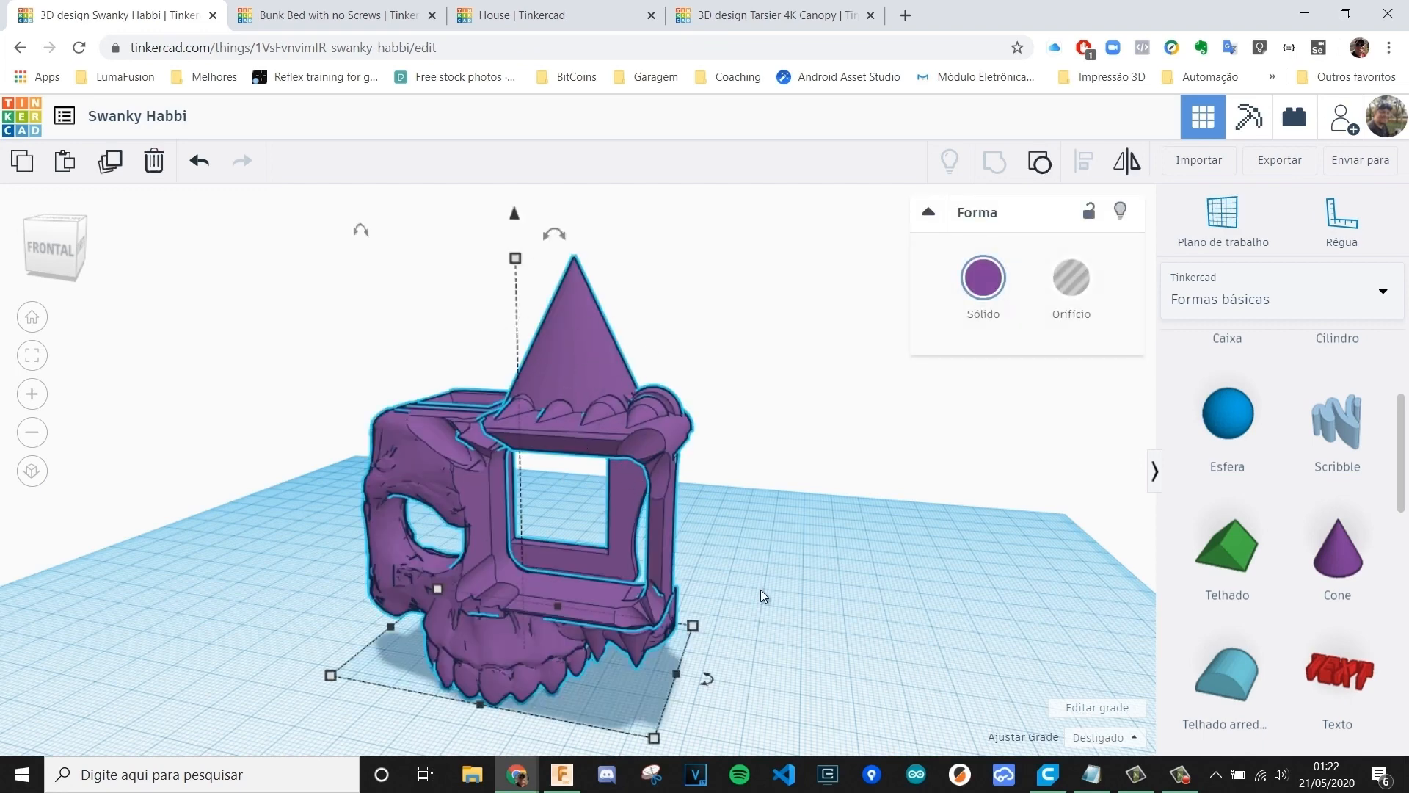
left_click(982, 283)
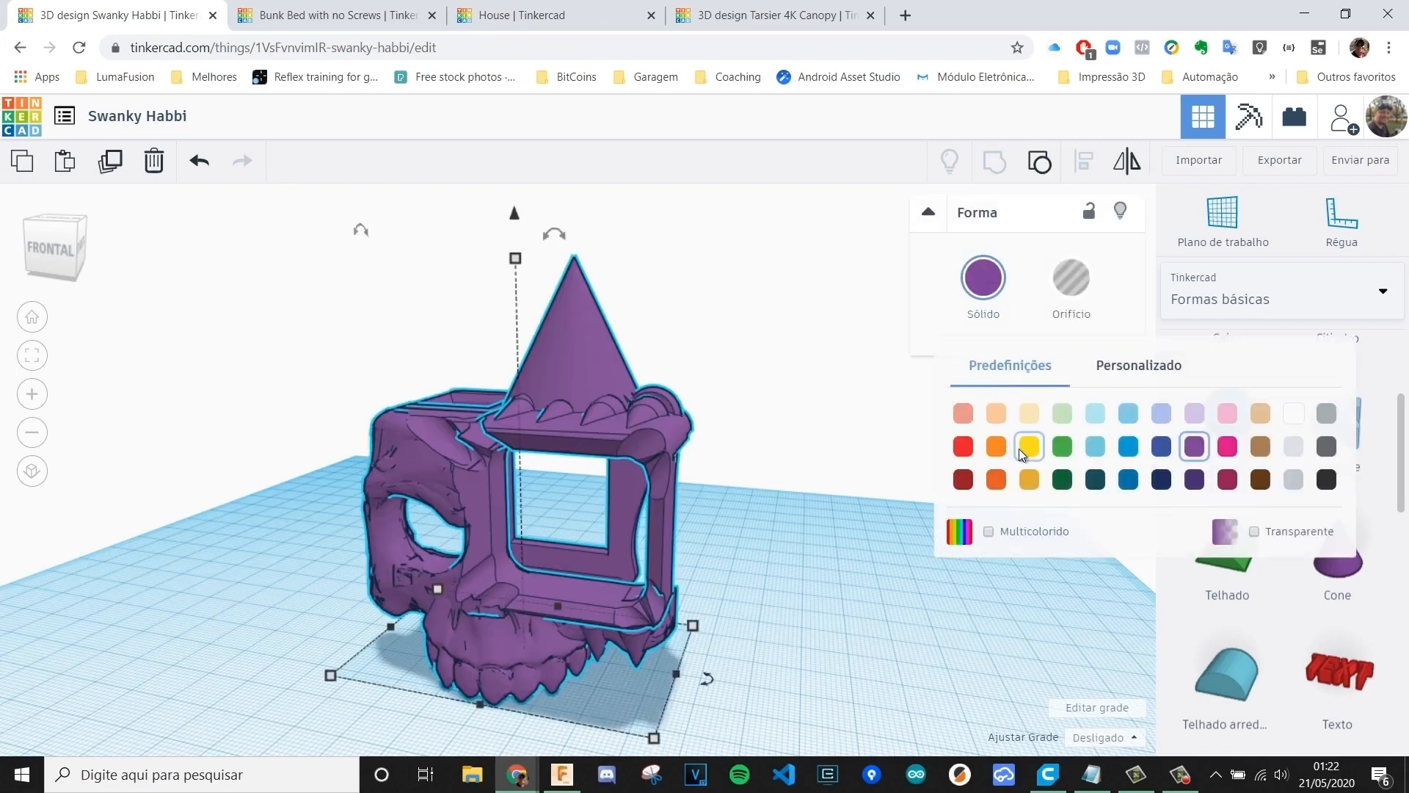
left_click(1029, 445)
left_click(806, 545)
right_click_drag(654, 562, 364, 549)
scroll(1224, 565, "down", 2)
scroll(1224, 565, "down", 5)
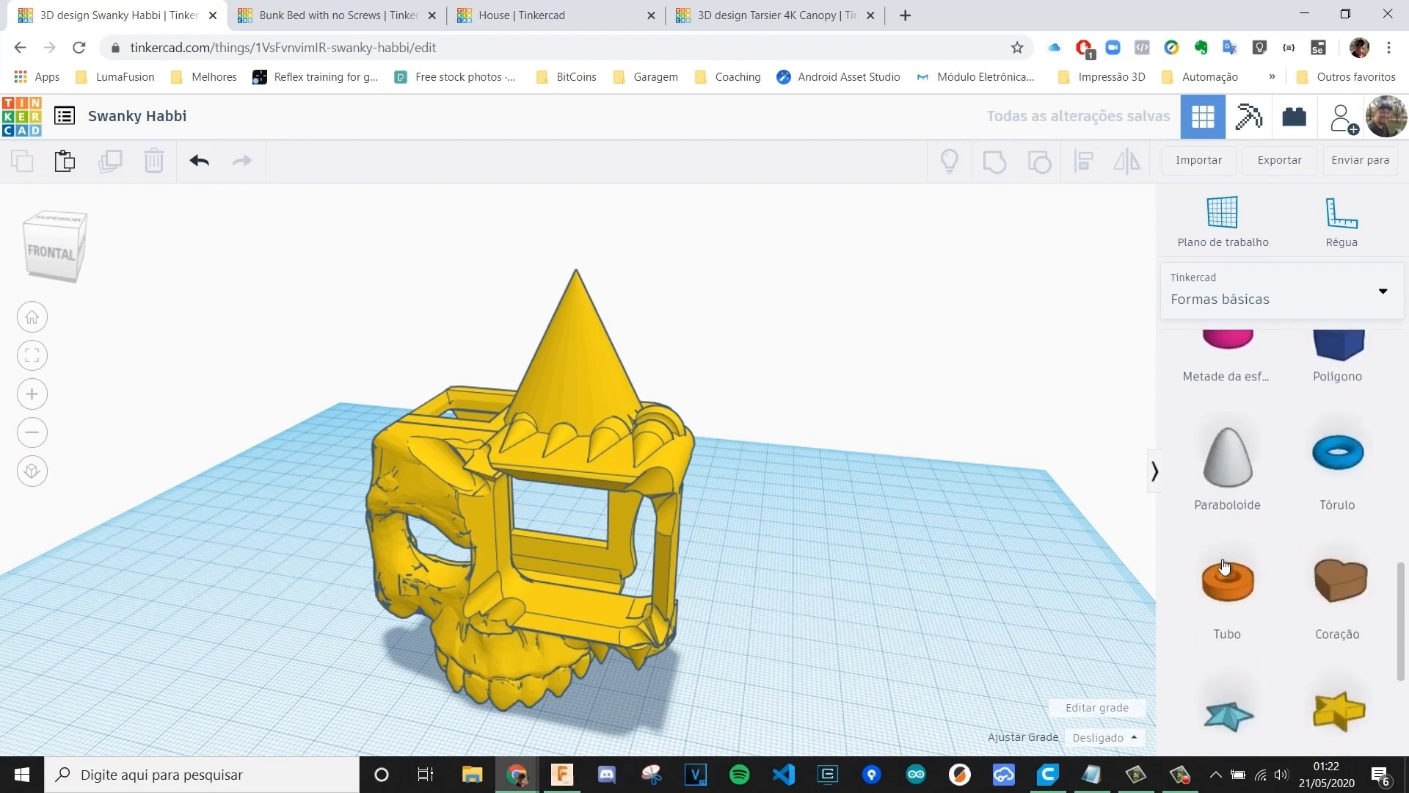
- Switch to the Hero 7 v2 Skull Soft Mount design and examine both skull mounts and their spring bases
right_click_drag(598, 609, 553, 526)
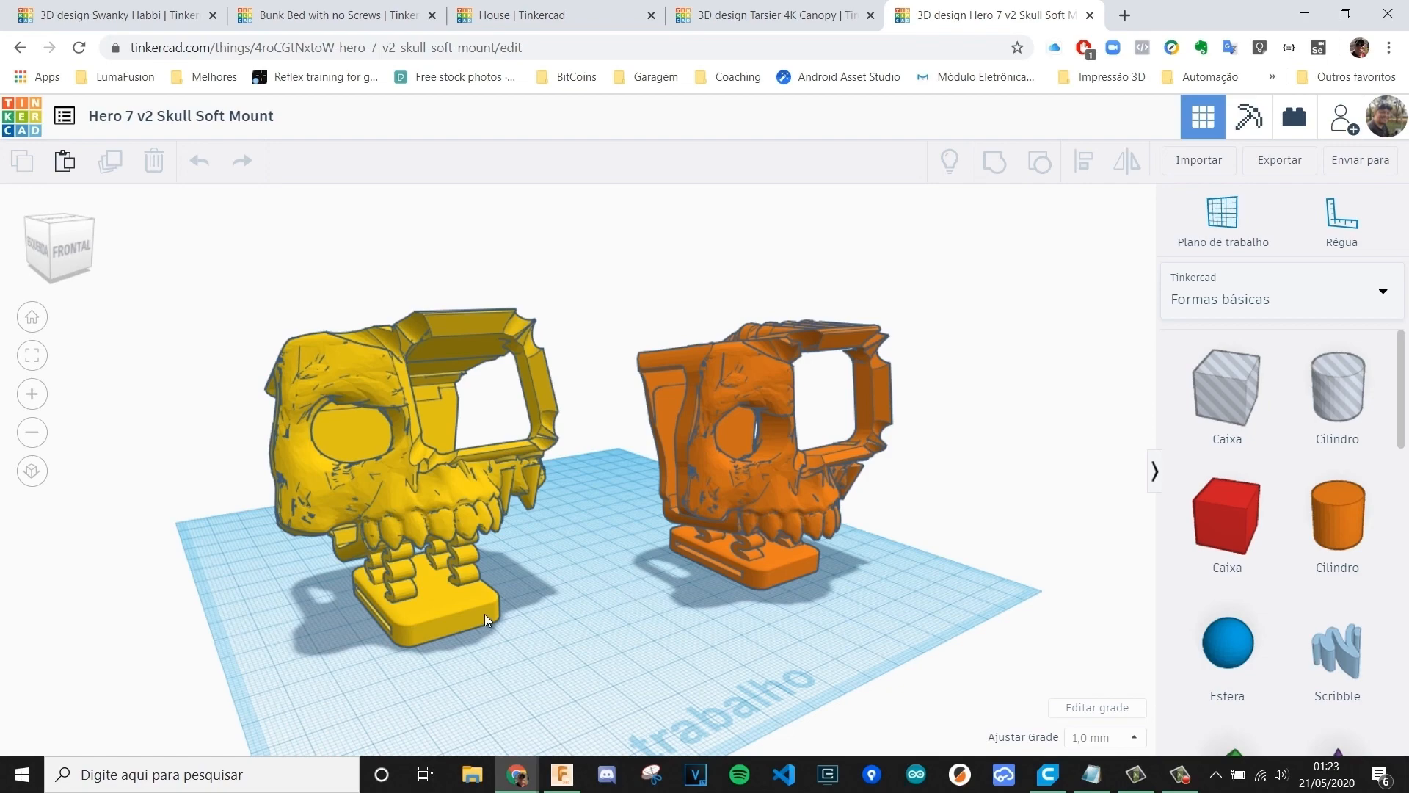
right_click_drag(485, 613, 534, 549)
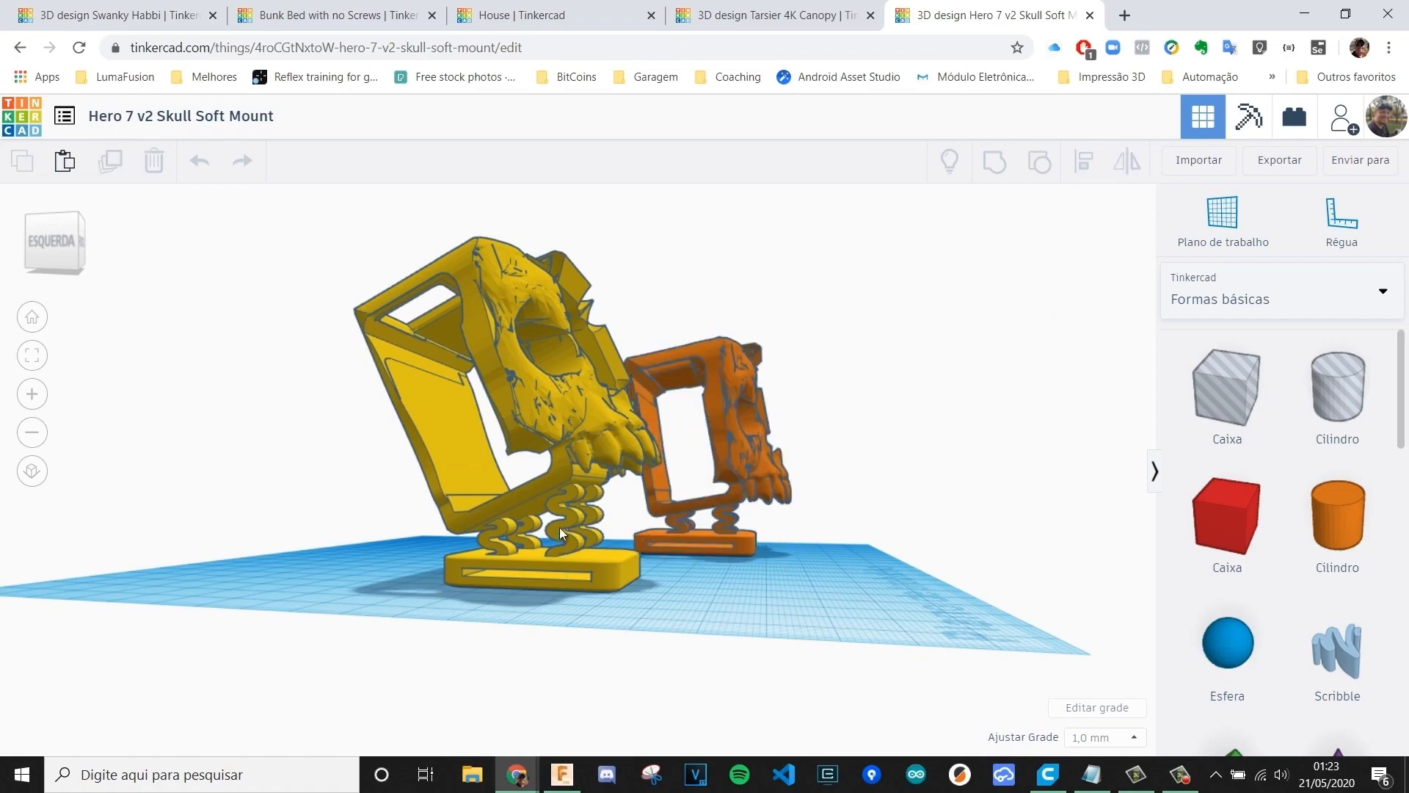
right_click_drag(682, 597, 426, 417)
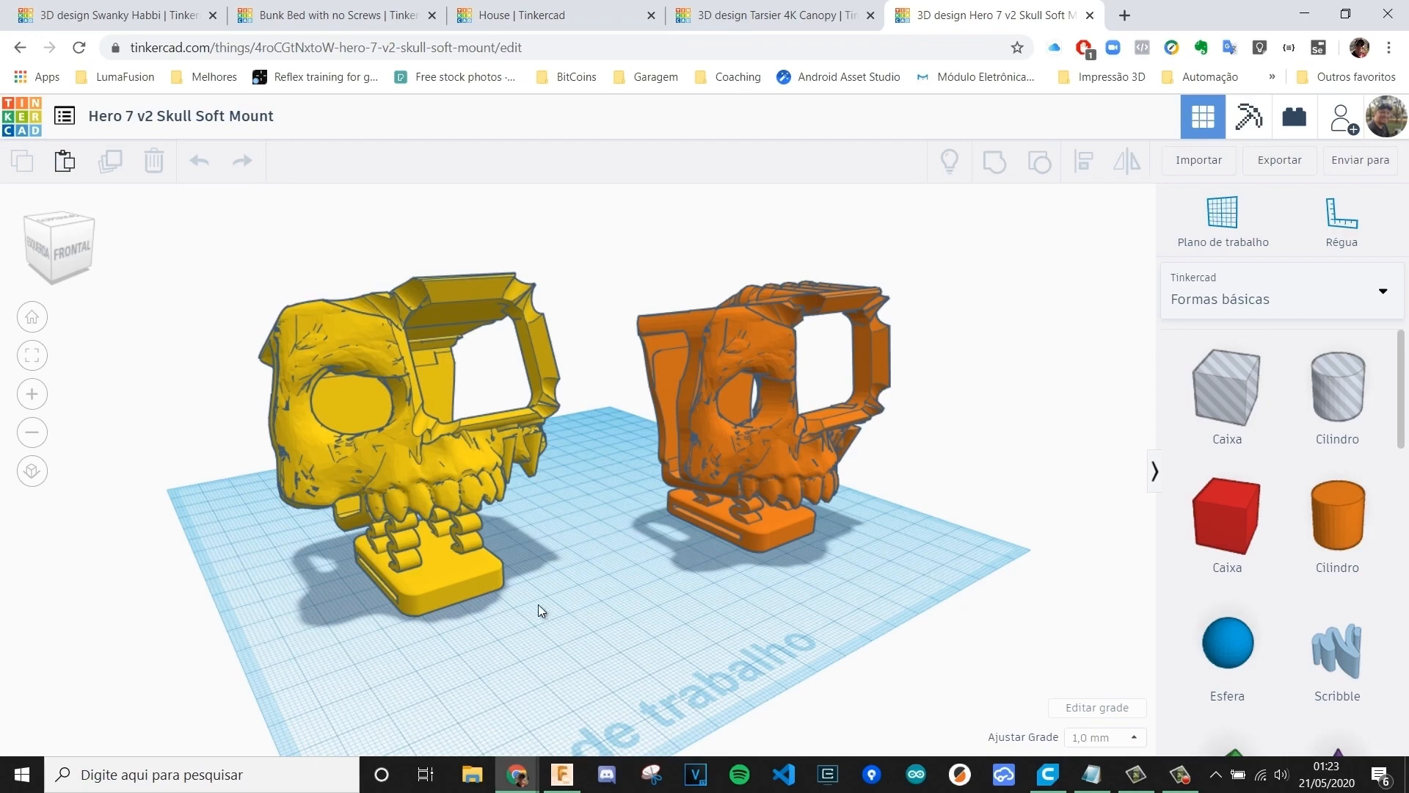
right_click_drag(429, 567, 452, 417)
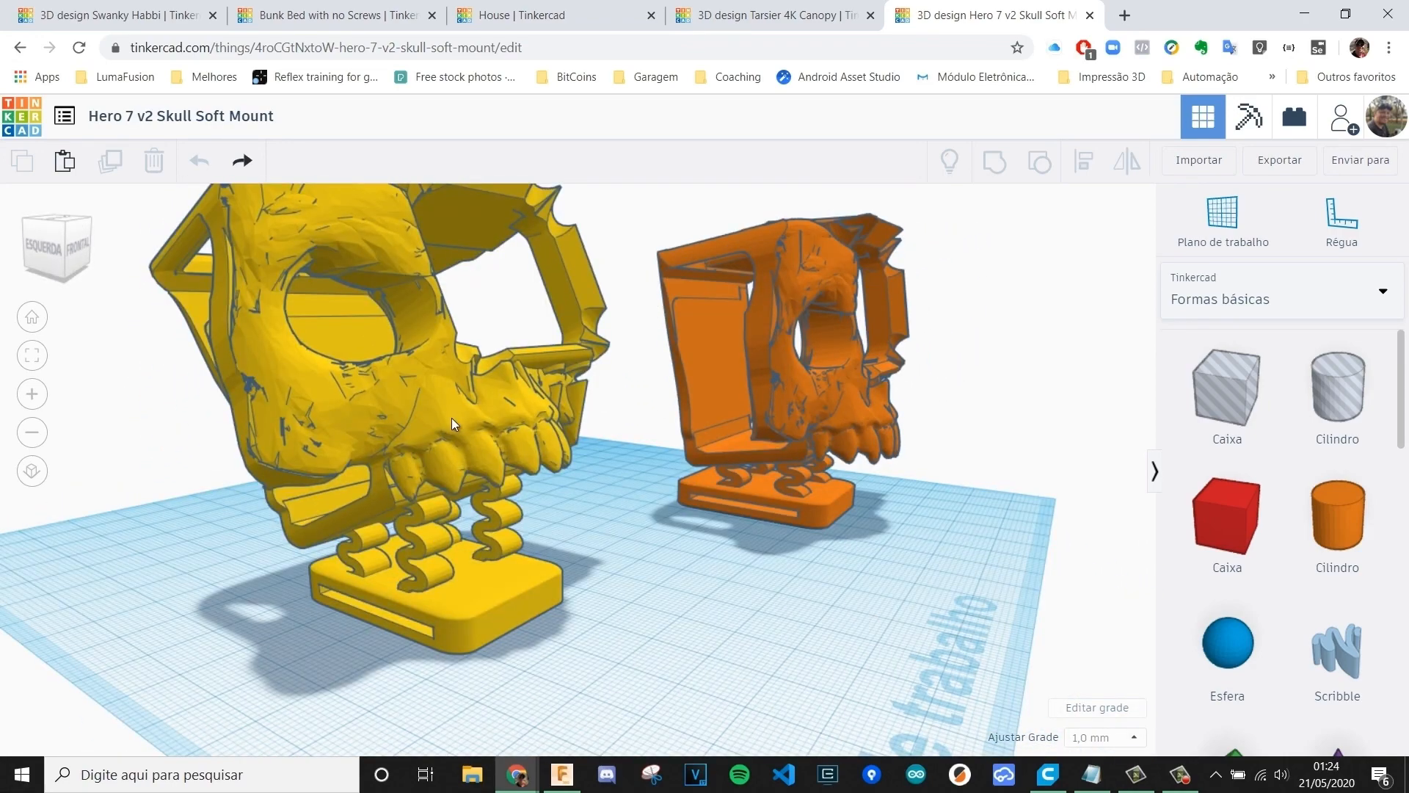
- Ungroup the yellow skull mount and its spring base until the base plate, springs and slot hole are separate
left_click(452, 417)
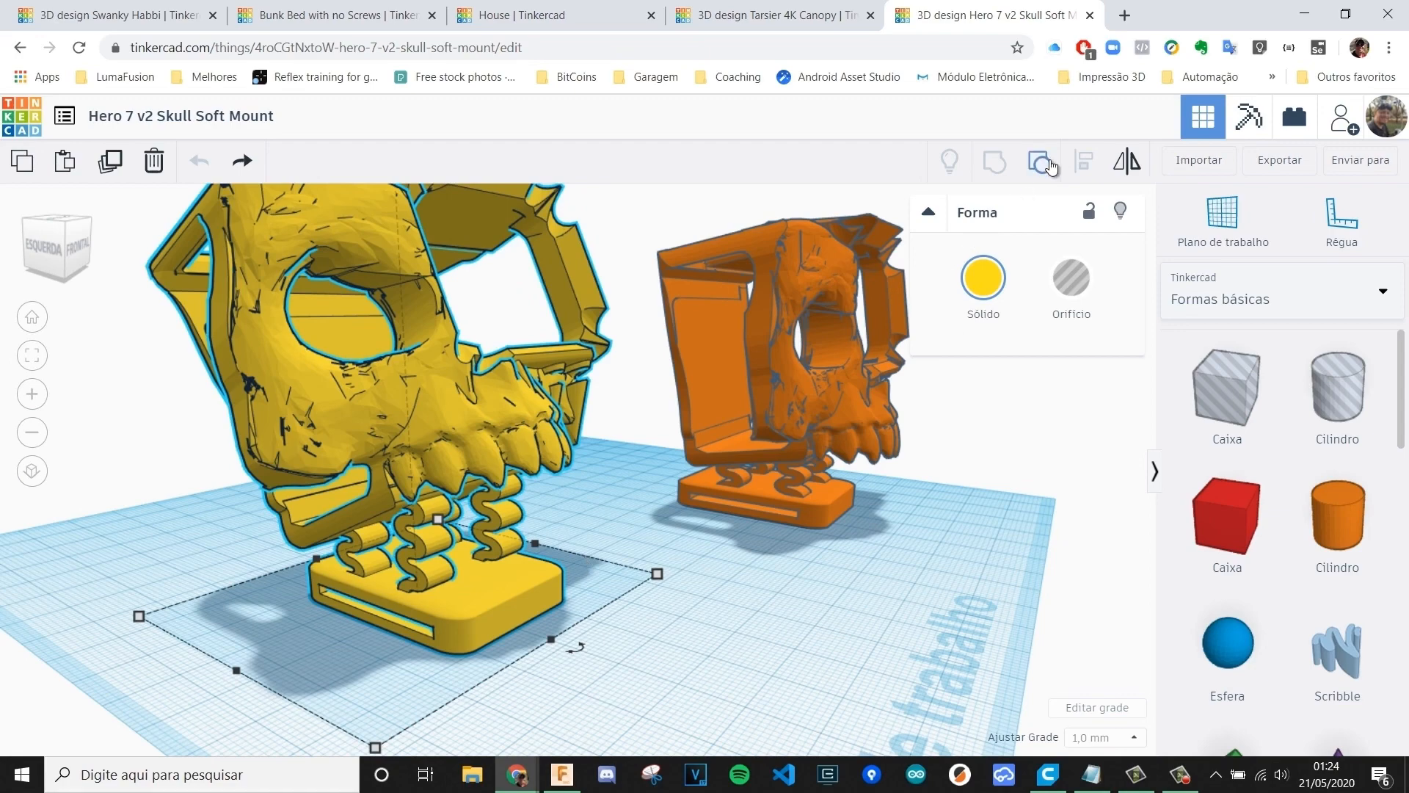
left_click(1049, 168)
left_click(508, 585)
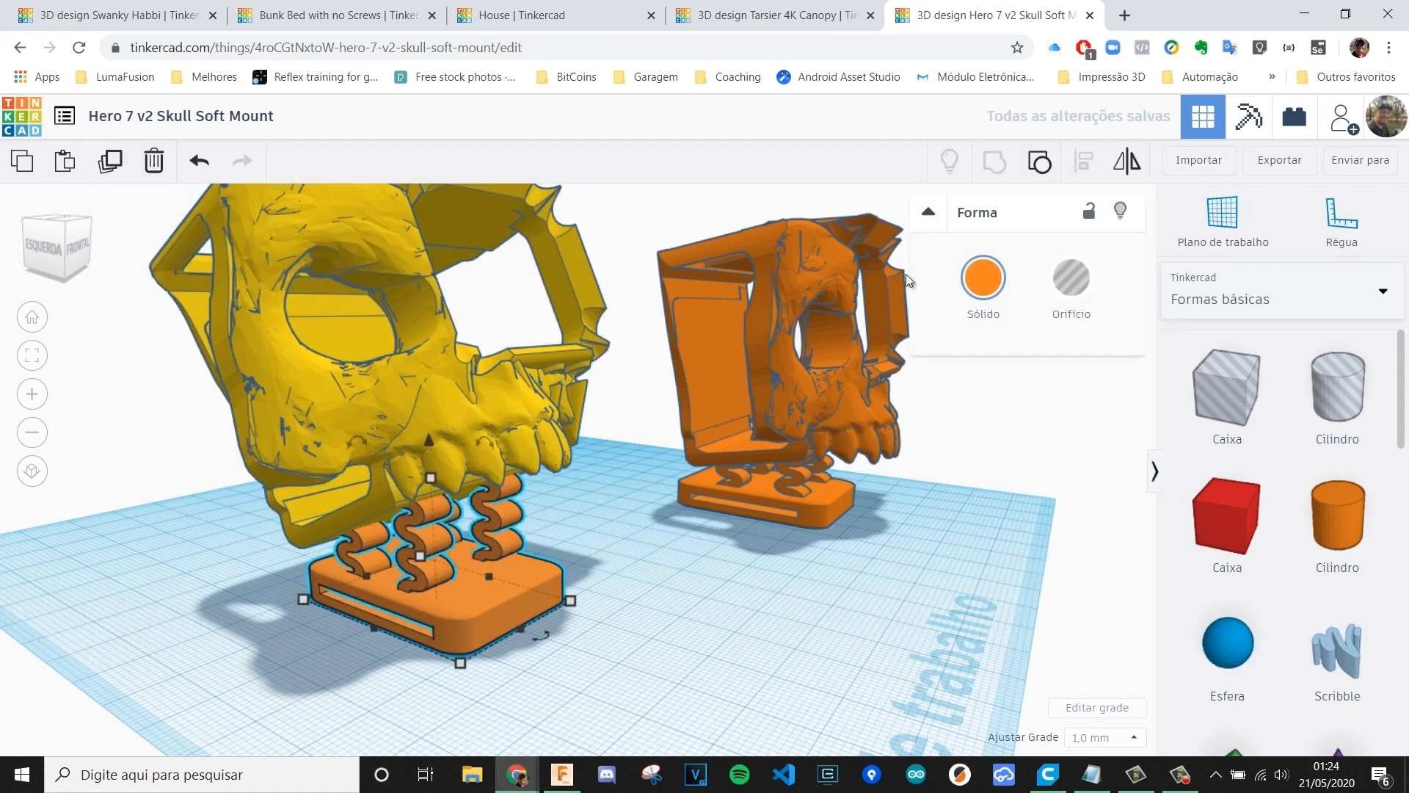
left_click(1035, 169)
left_click(545, 605)
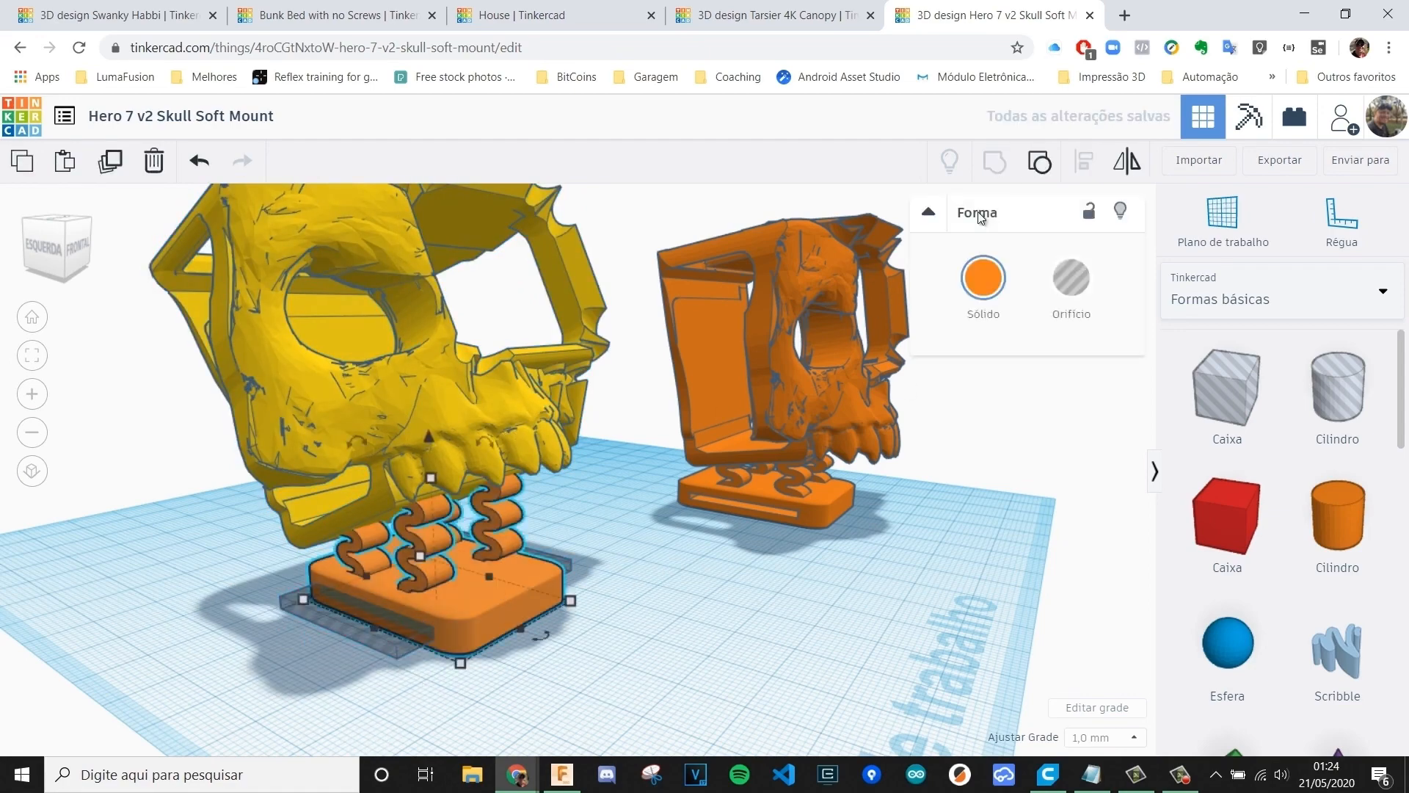
left_click(1035, 161)
left_click(617, 628)
- Examine the red base plate, the slot hole running through it and the springs under the yellow skull mount from several sides
right_click_drag(617, 628, 531, 628)
scroll(482, 576, "up", 5)
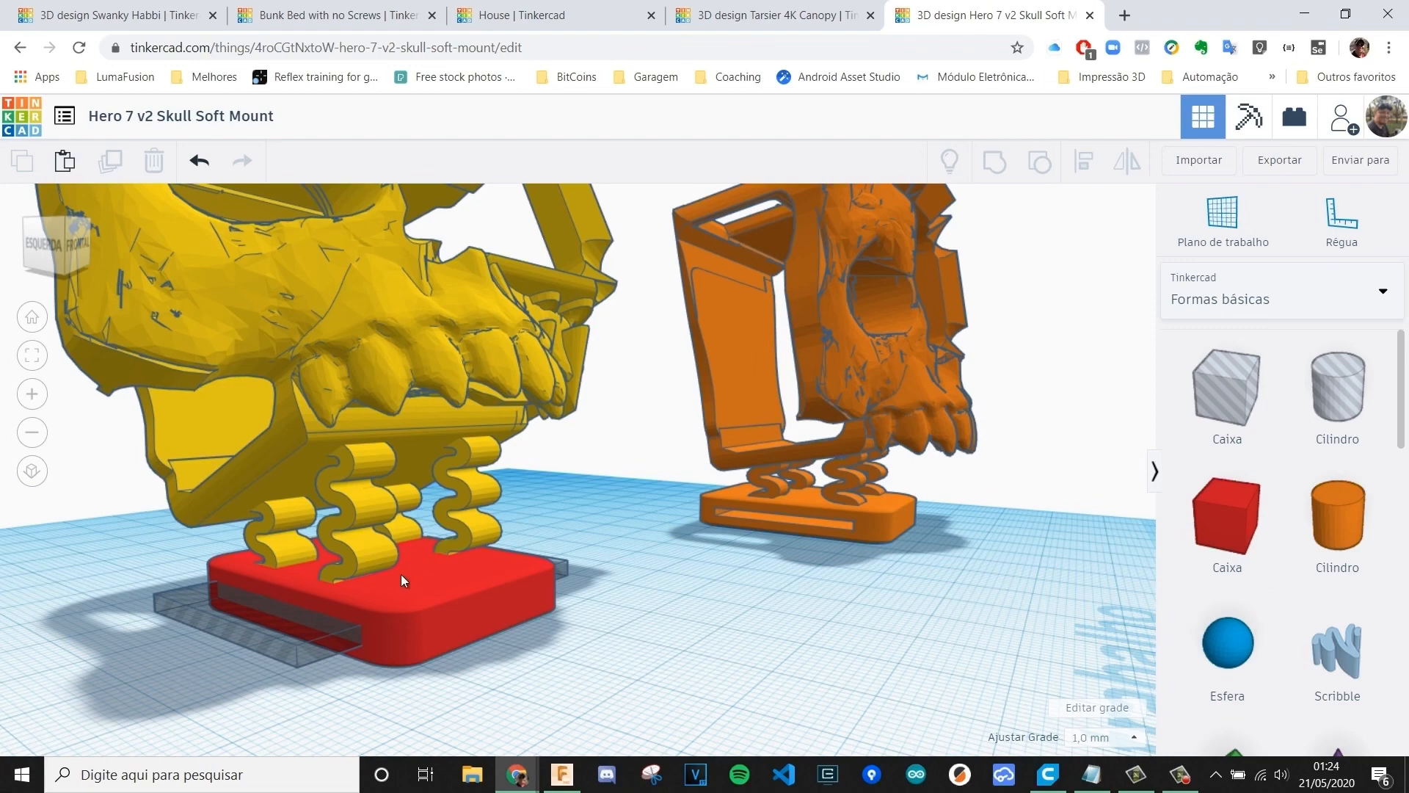
left_click(461, 617)
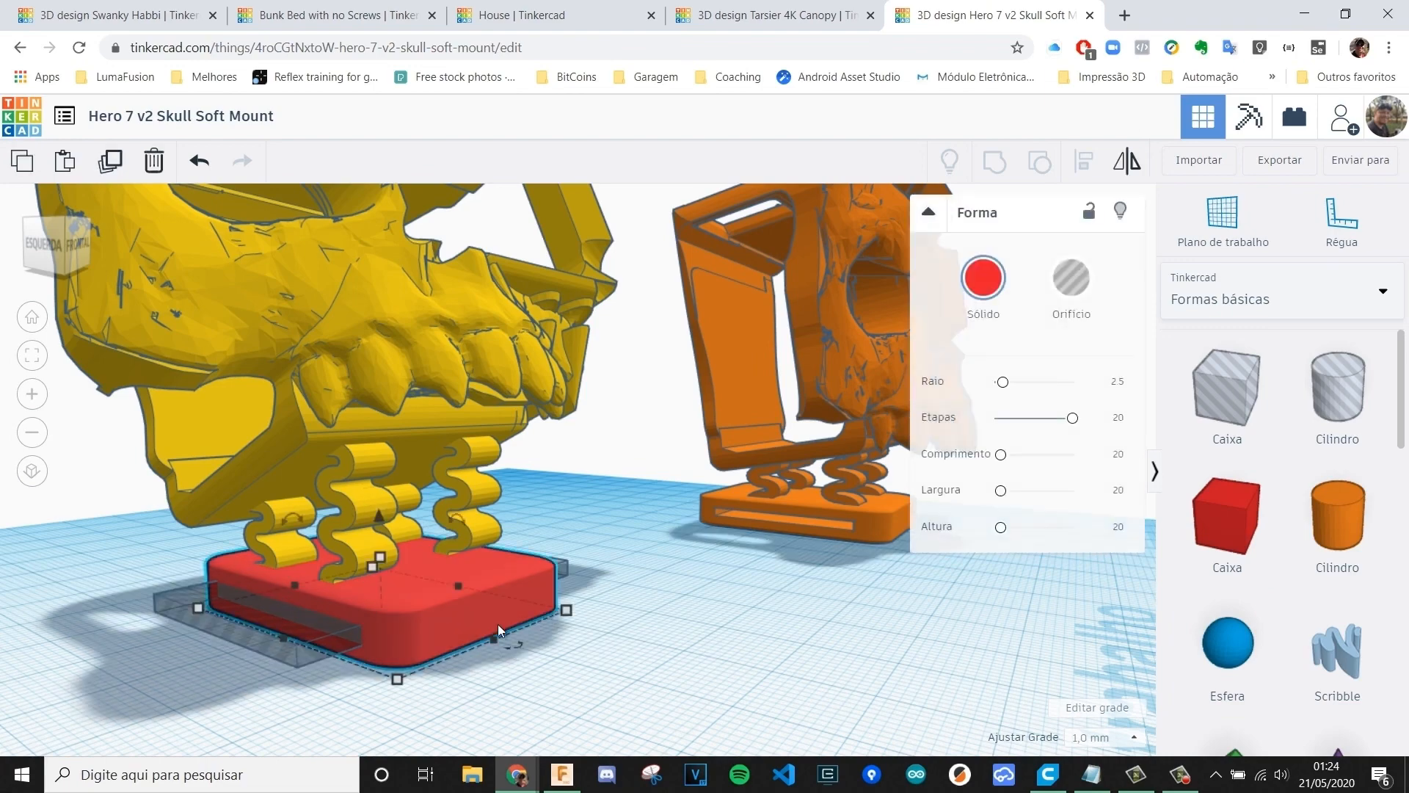
left_click(609, 619)
right_click_drag(610, 619, 935, 628)
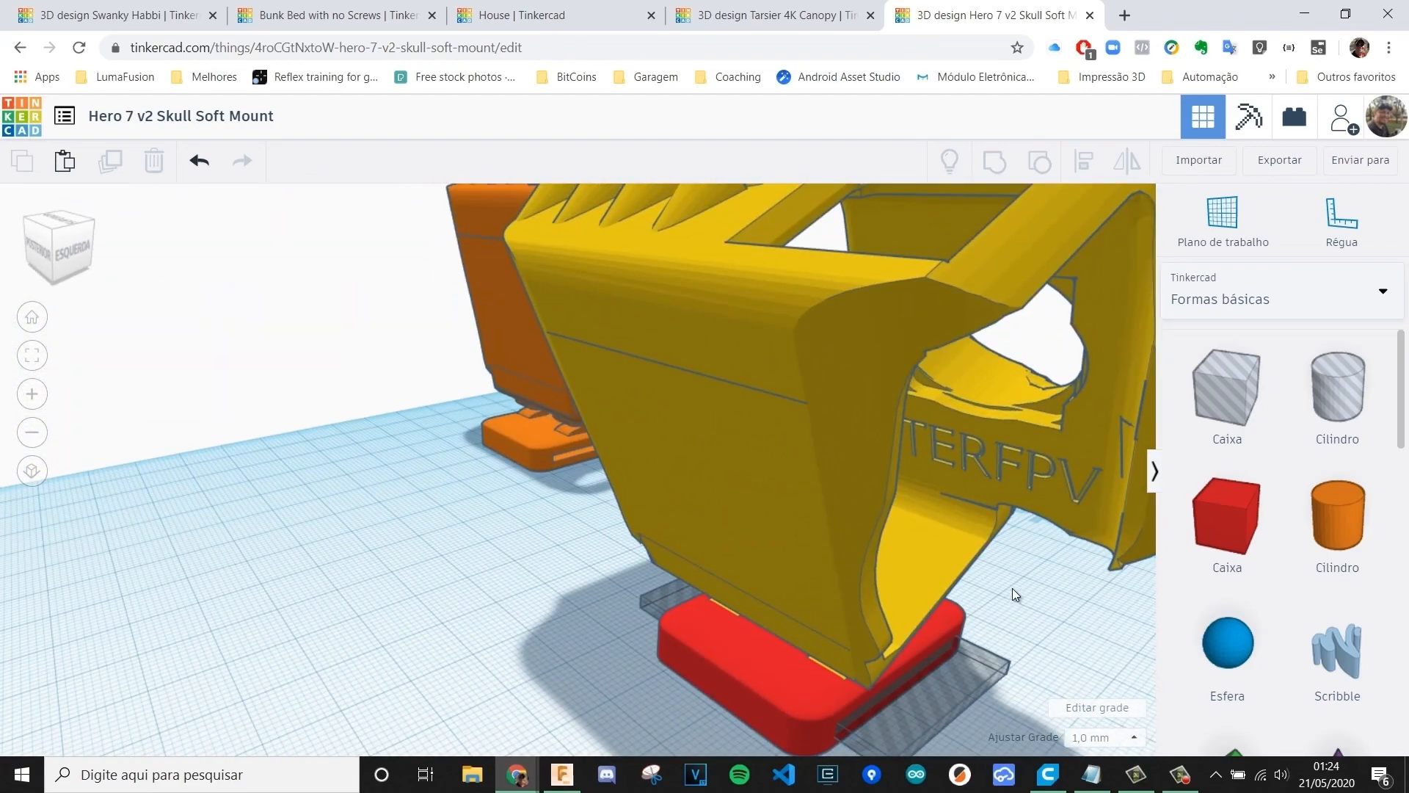
right_click_drag(1011, 588, 441, 433)
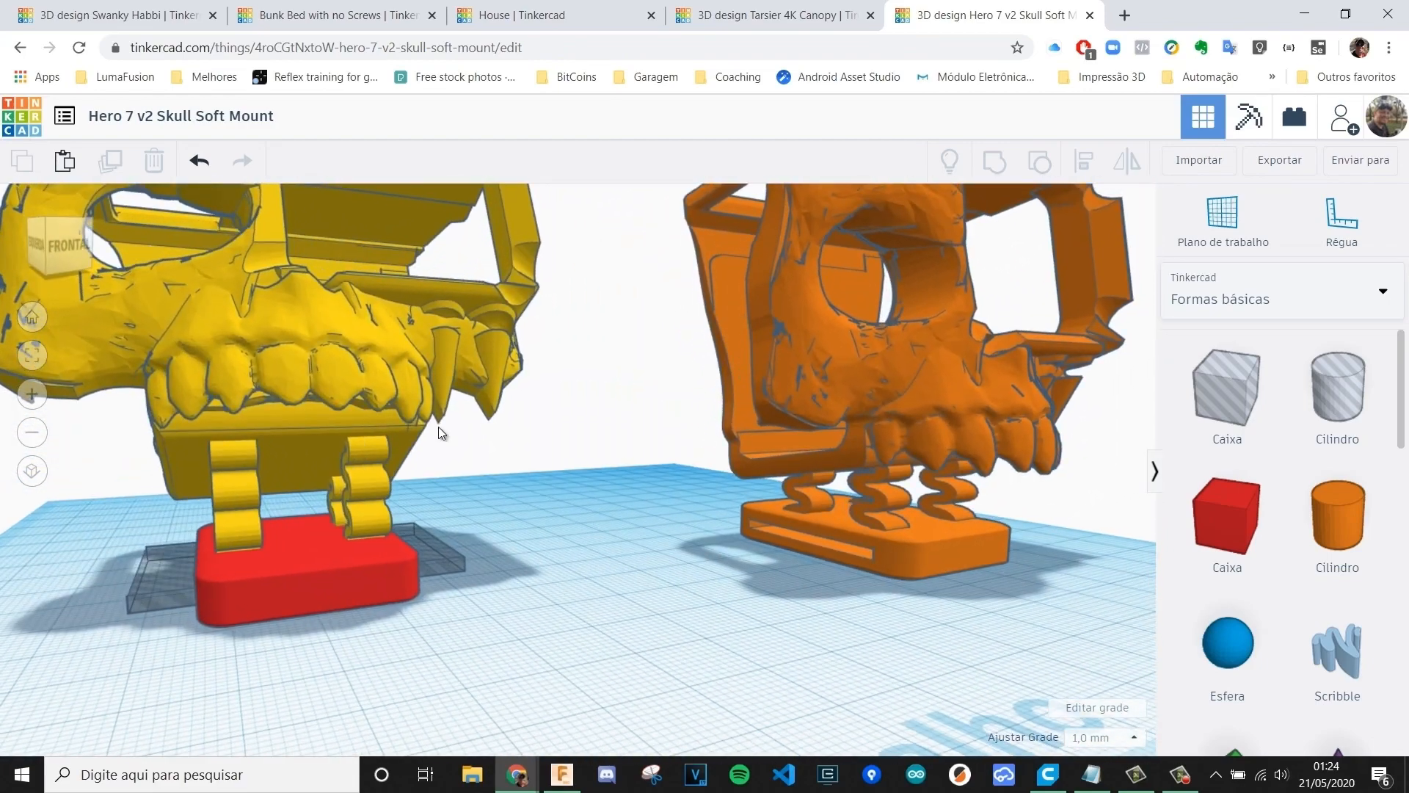
right_click_drag(531, 527, 515, 600)
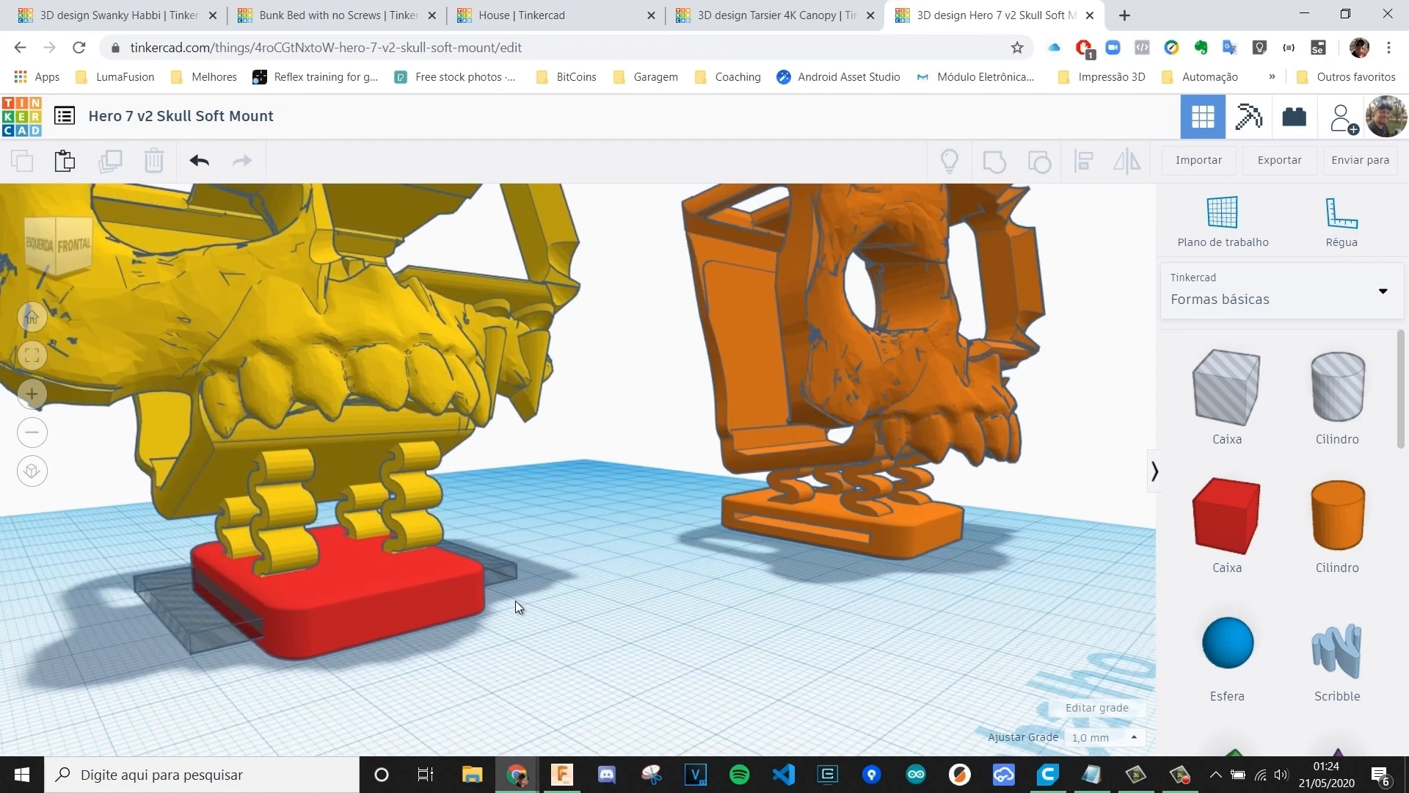
scroll(591, 587, "up", 2)
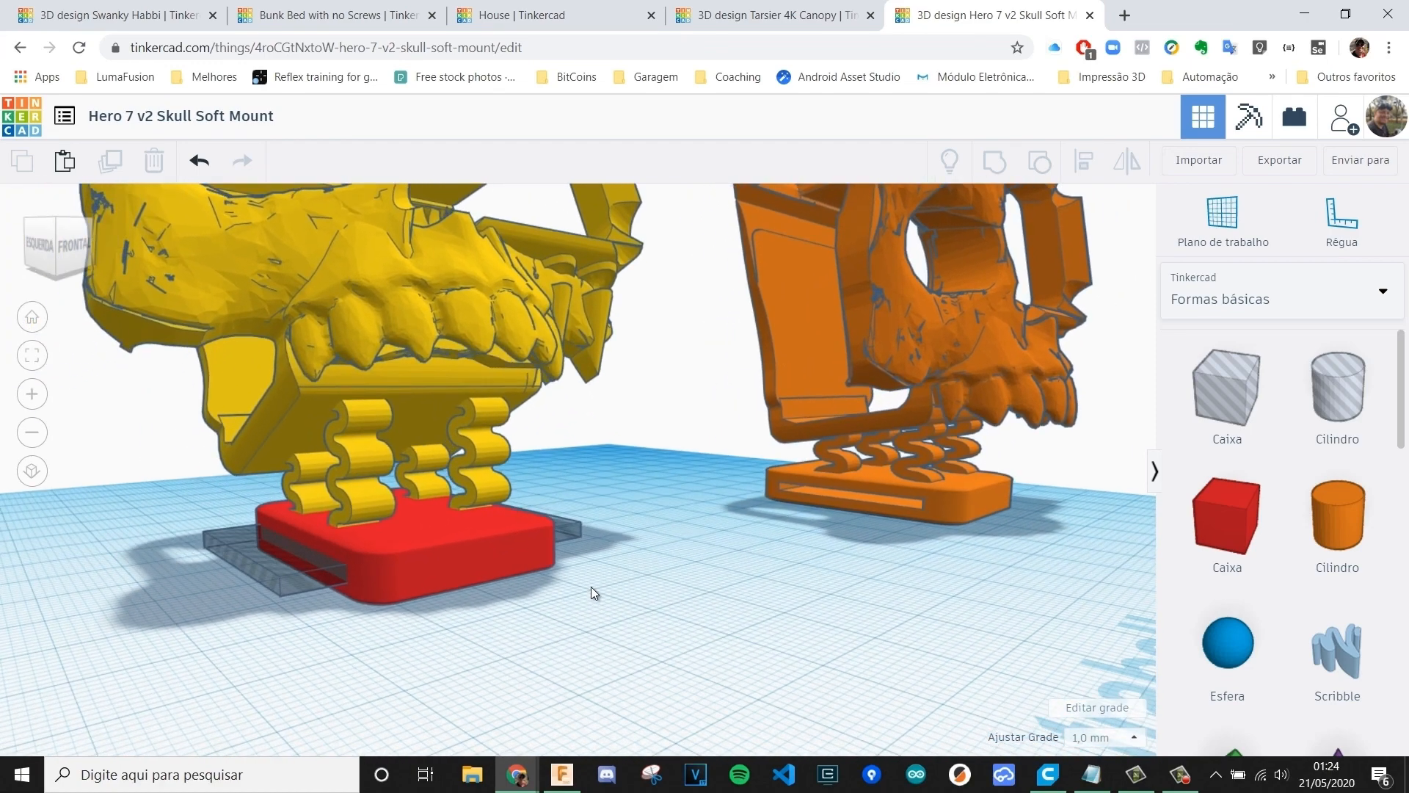
right_click_drag(587, 570, 614, 623)
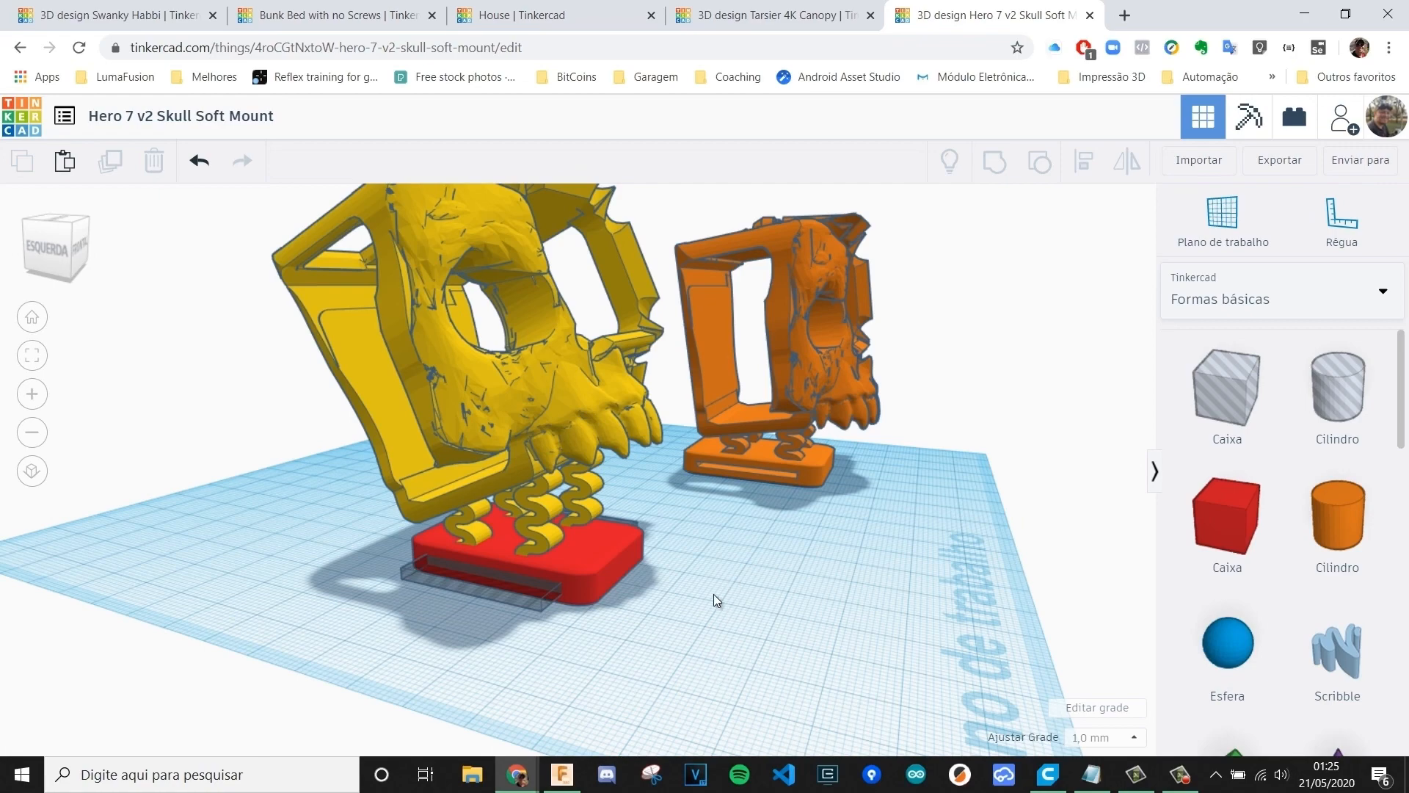
right_click_drag(721, 603, 456, 531)
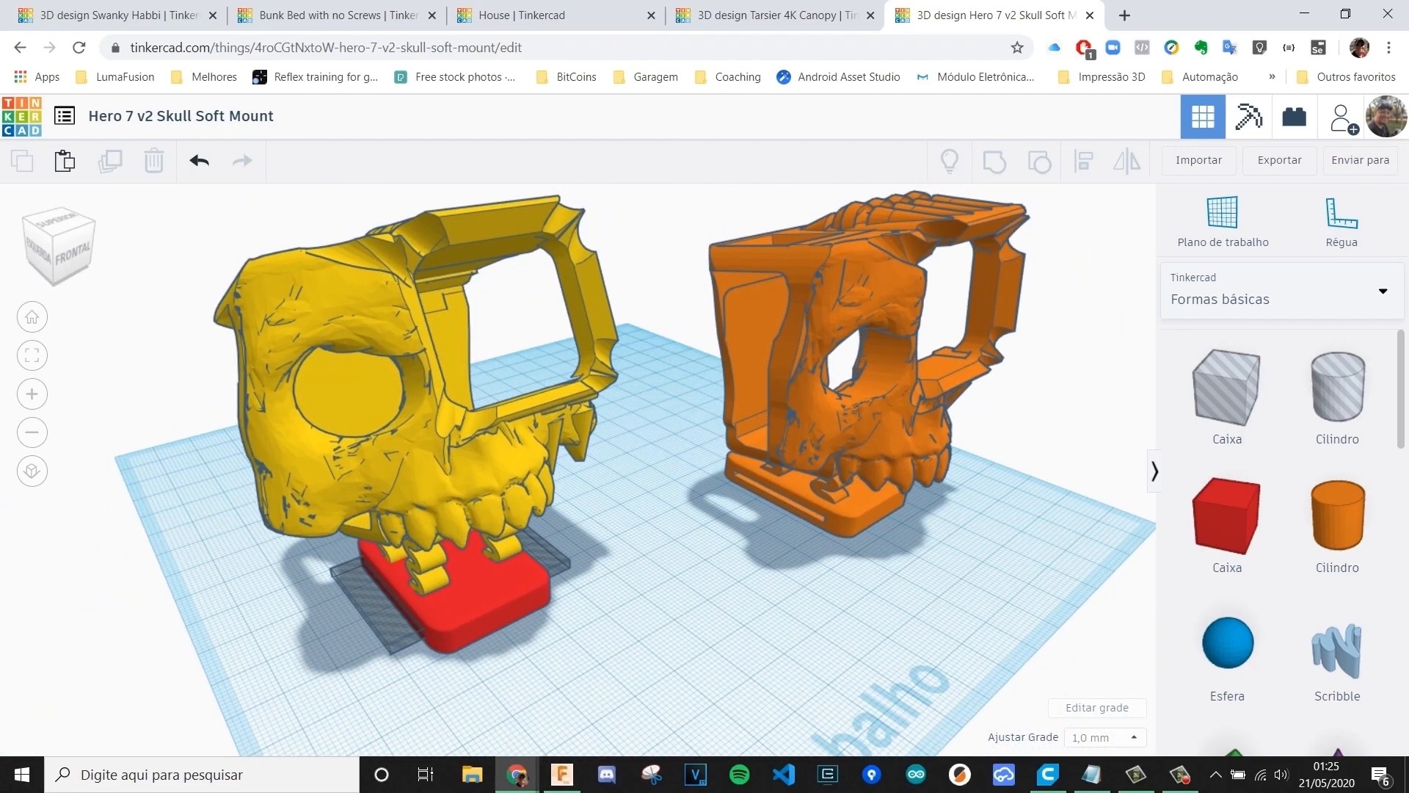
- Group the yellow springs with the red base plate, leaving the slot hole out of the group
right_click_drag(559, 653, 530, 684)
left_click(418, 474)
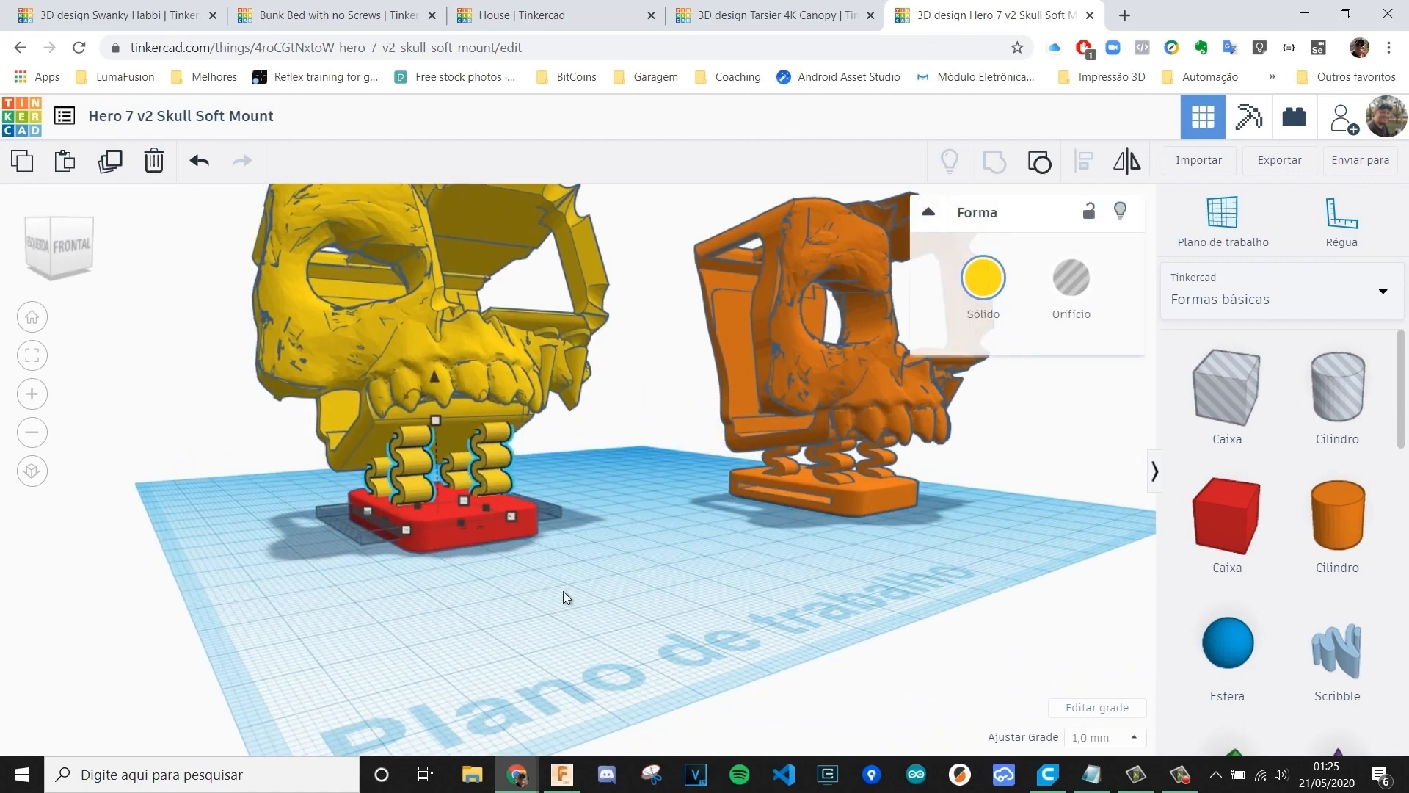
left_click(562, 592)
left_click(420, 467)
left_click(526, 539, "shift")
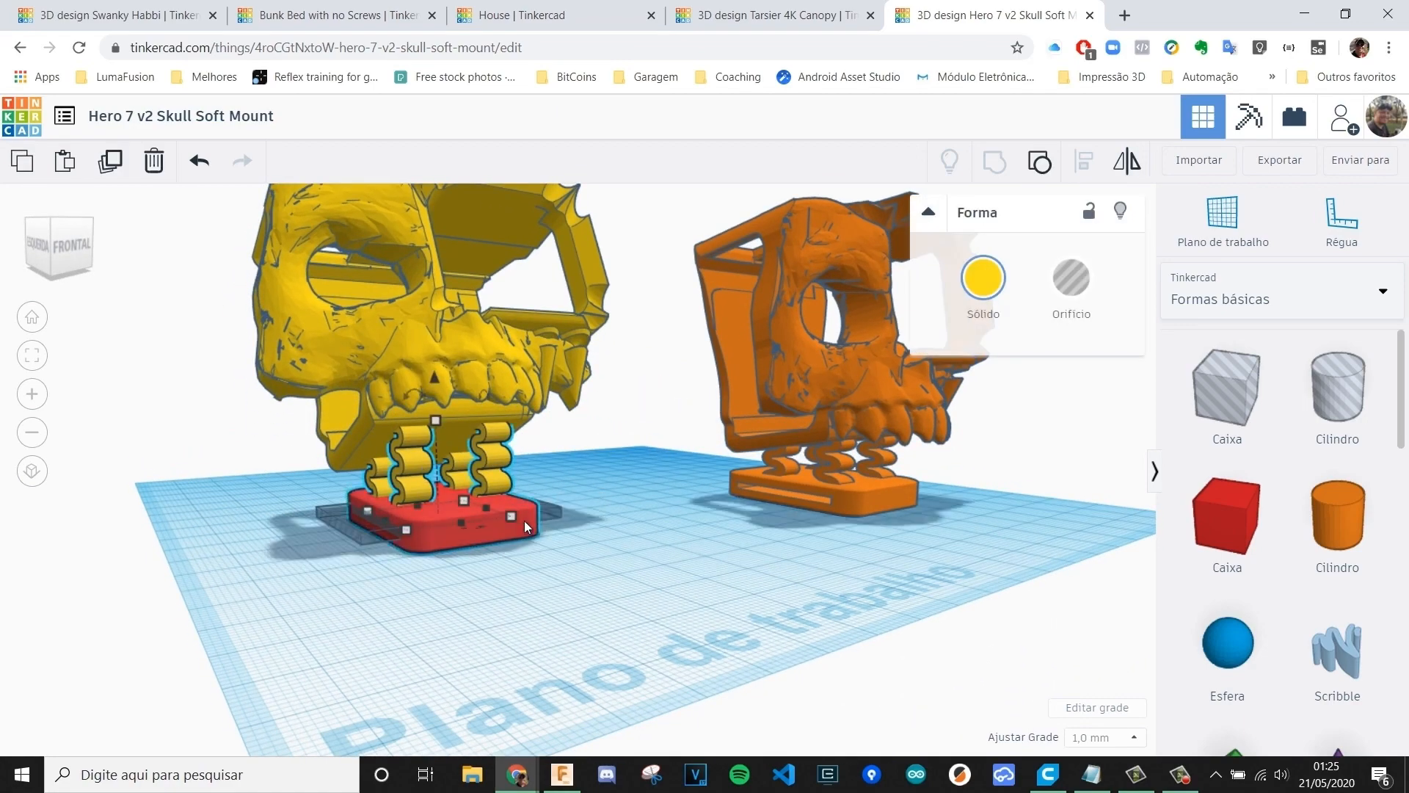
left_click(995, 162)
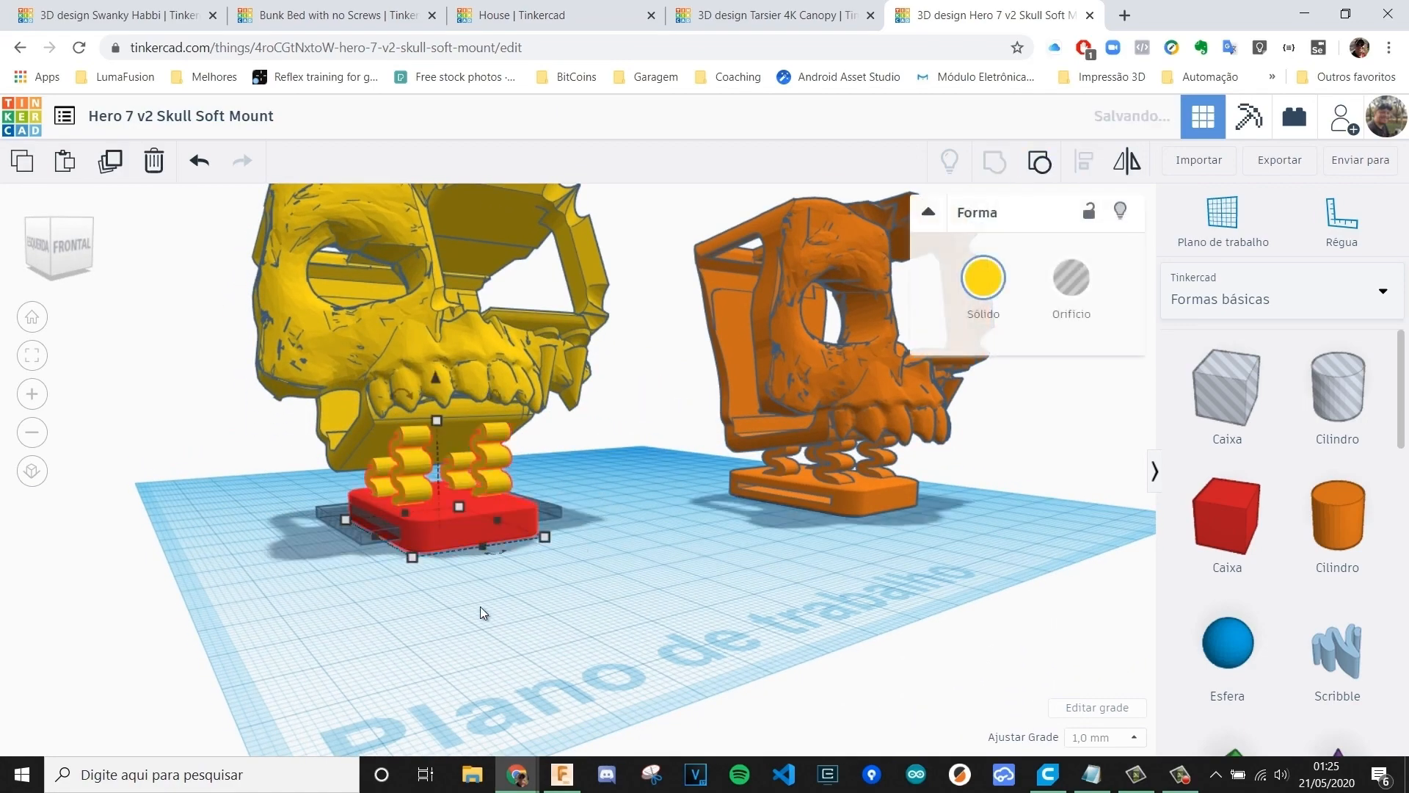
right_click_drag(480, 606, 488, 618)
scroll(574, 657, "up", 3)
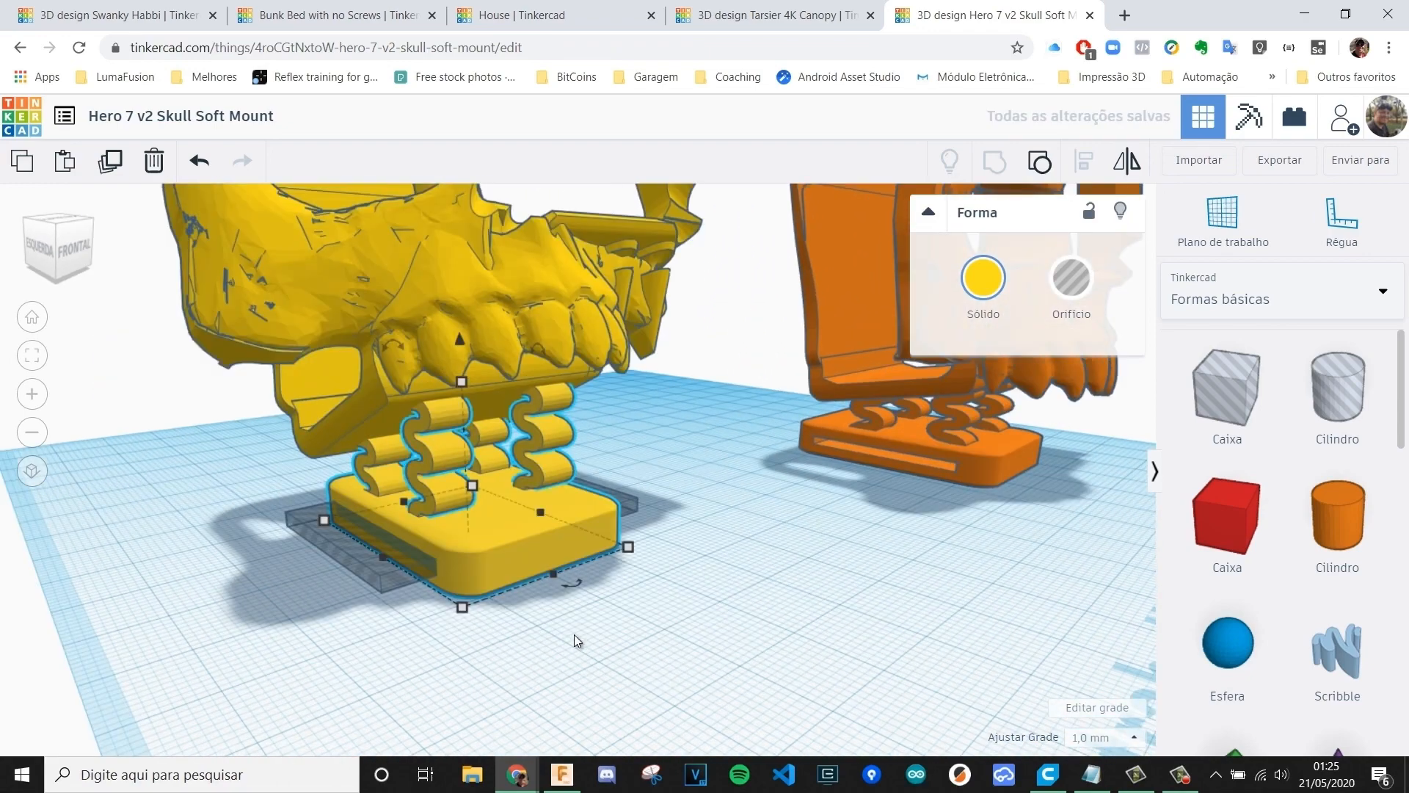
- Group the slot hole with the yellow base and springs to cut the slot, and group that base with the yellow skull mount
left_click(389, 577)
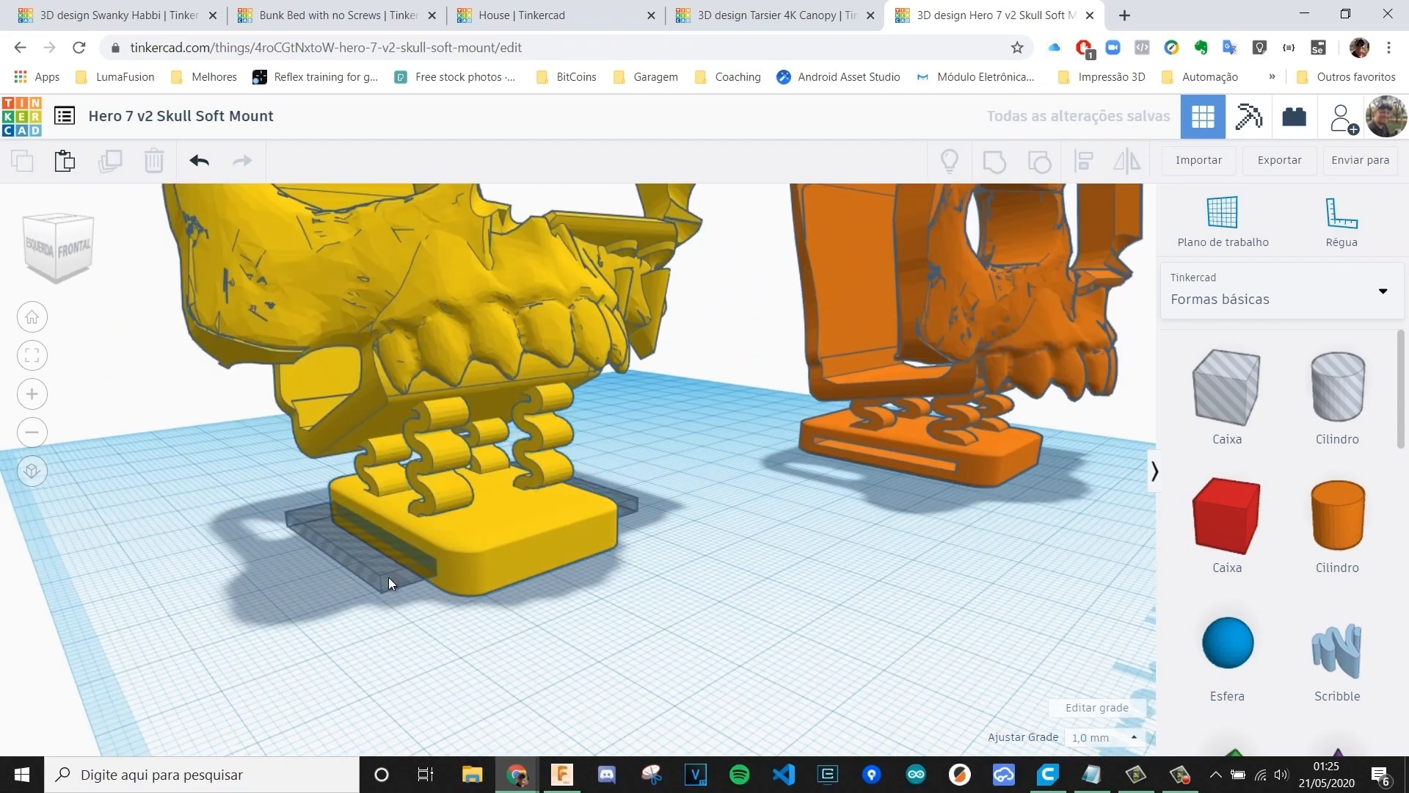
left_click(513, 564, "shift")
left_click(995, 162)
left_click(470, 306, "shift")
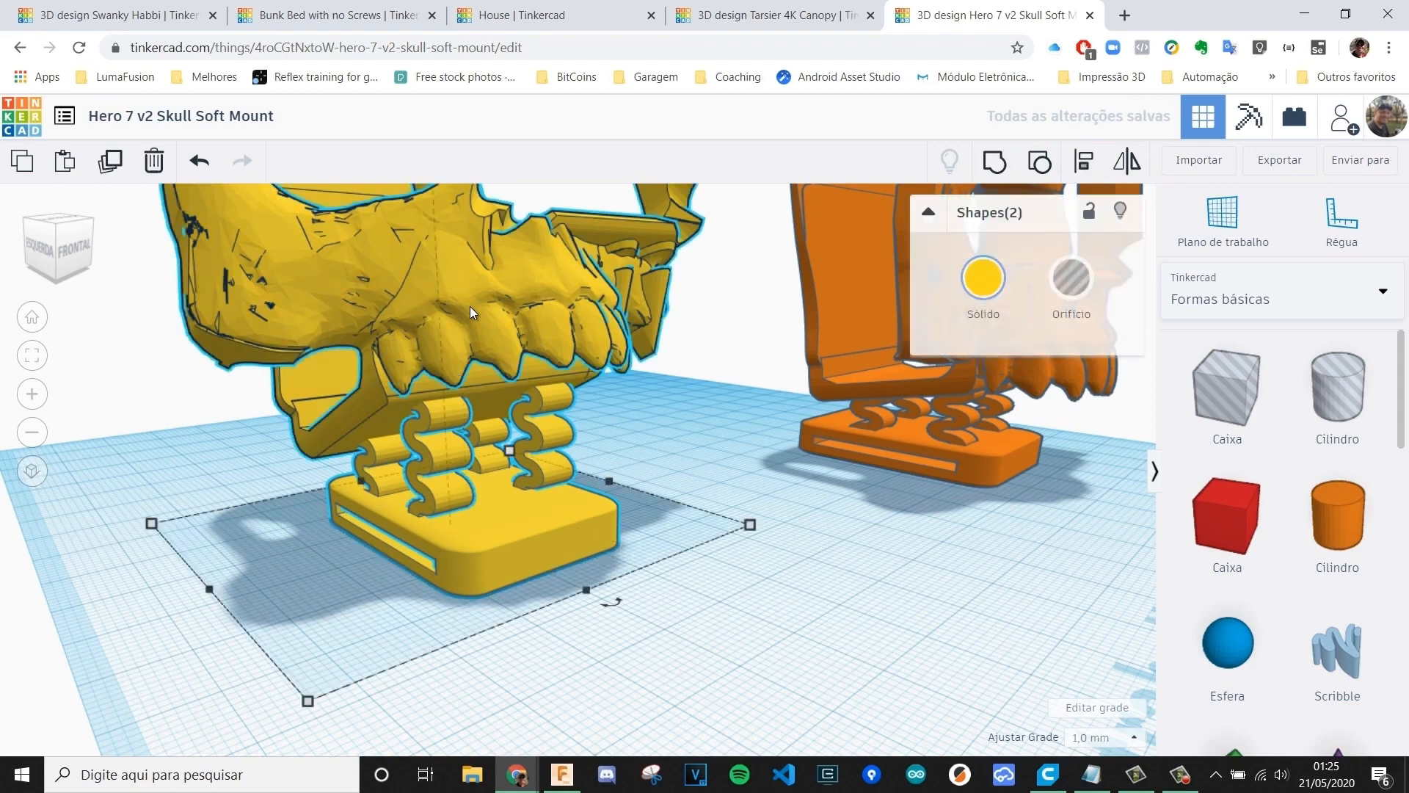
left_click(996, 161)
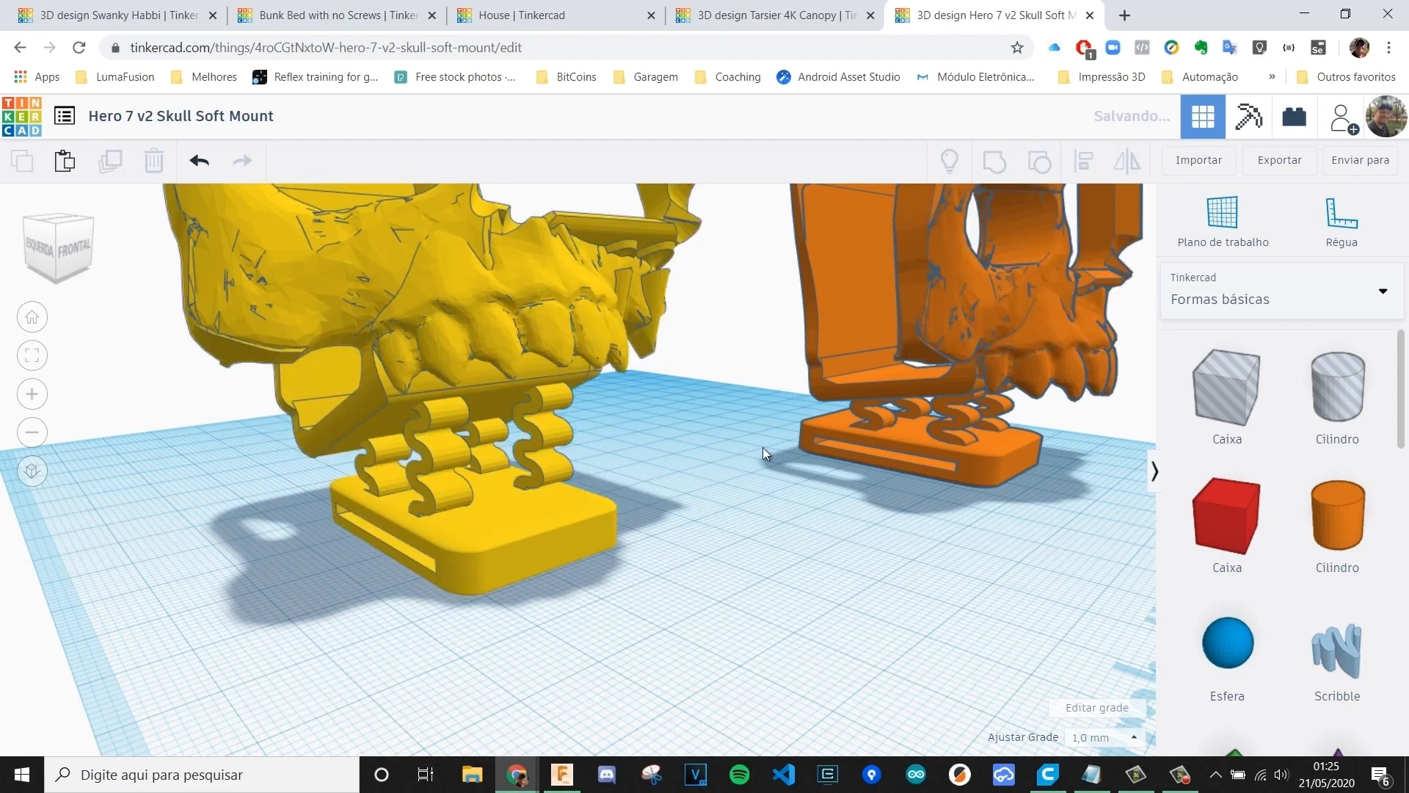
right_click_drag(682, 580, 755, 607)
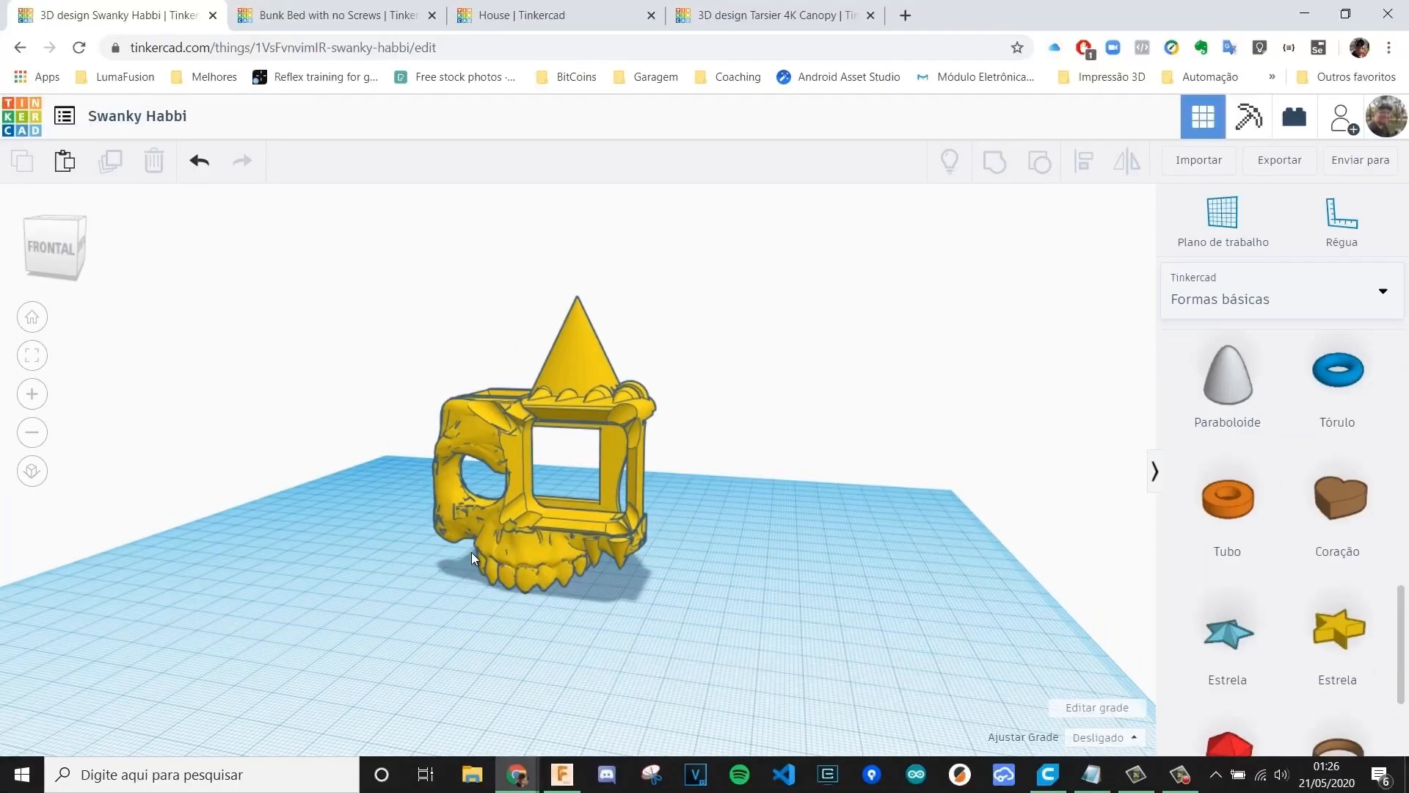
- Export the selected skull with its cone from the Swanky Habbi design as an STL named Caveira on the desktop
right_click_drag(427, 531, 524, 487)
left_click(525, 469)
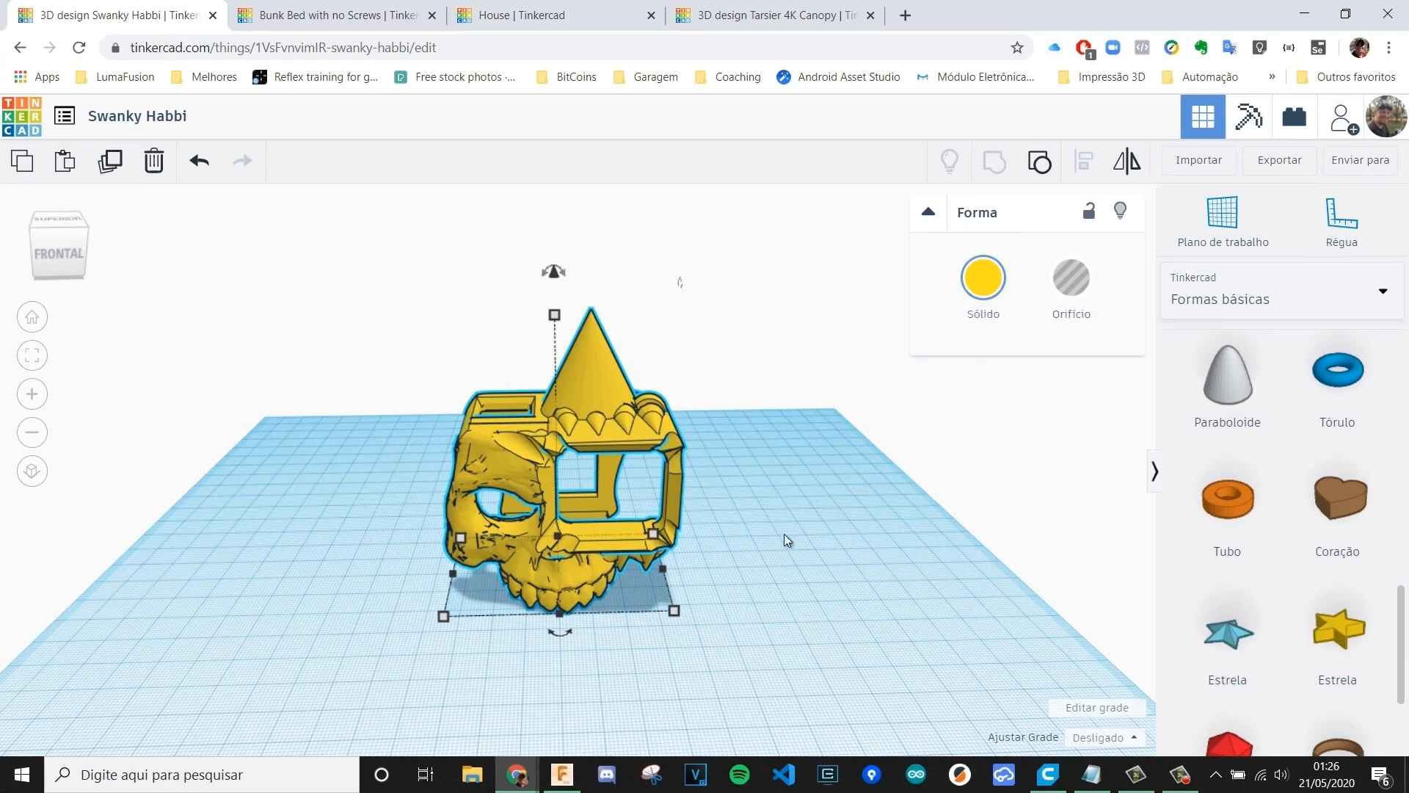
left_click(1280, 159)
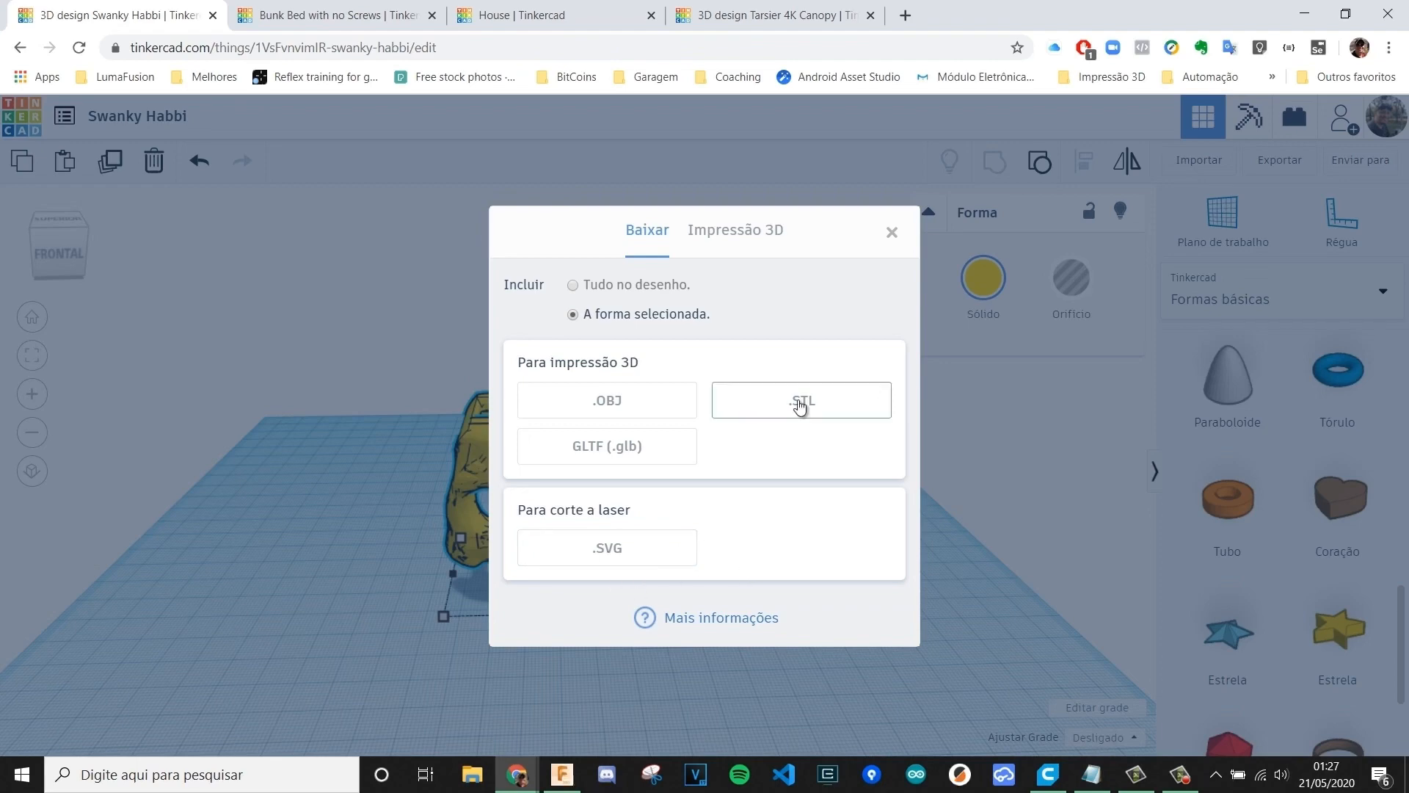
left_click(800, 403)
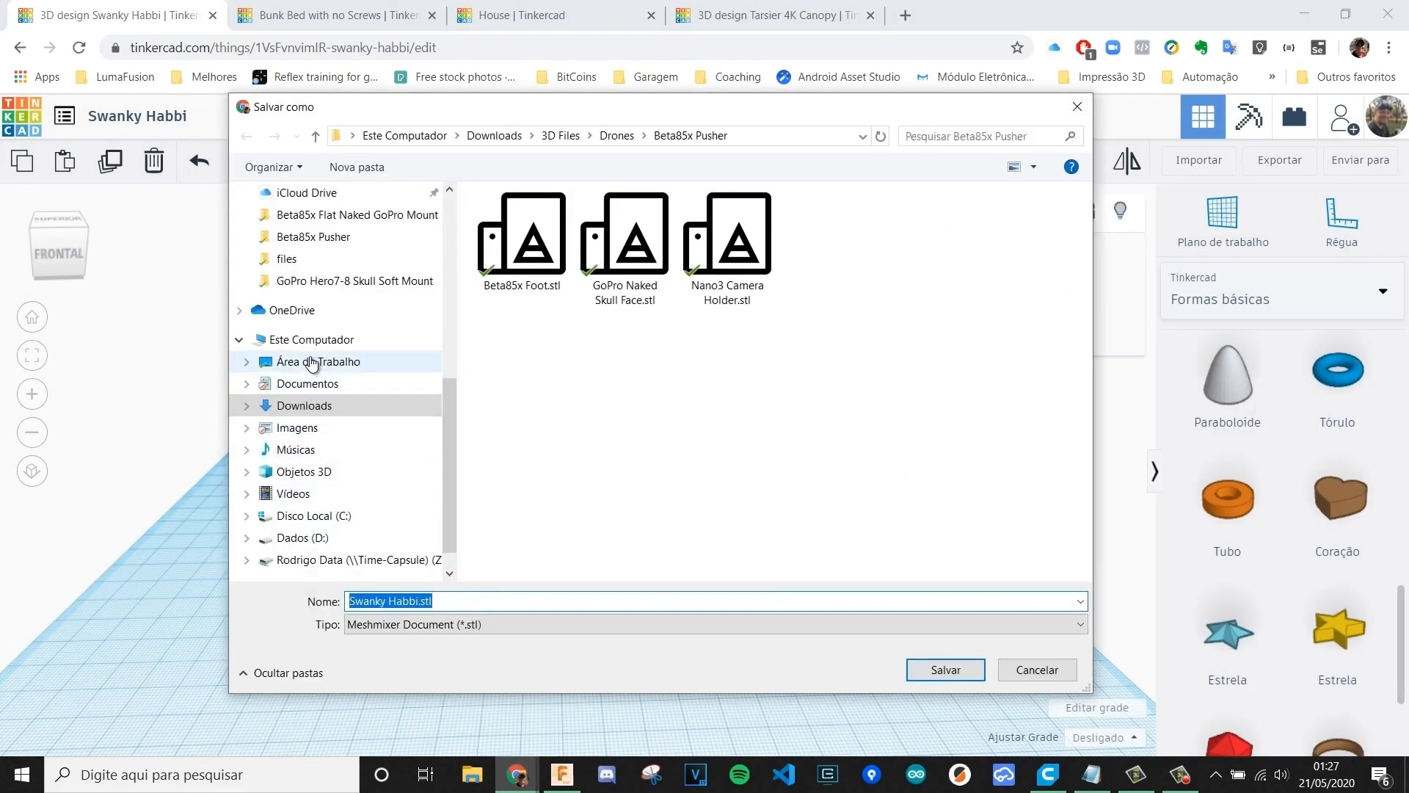
left_click(312, 362)
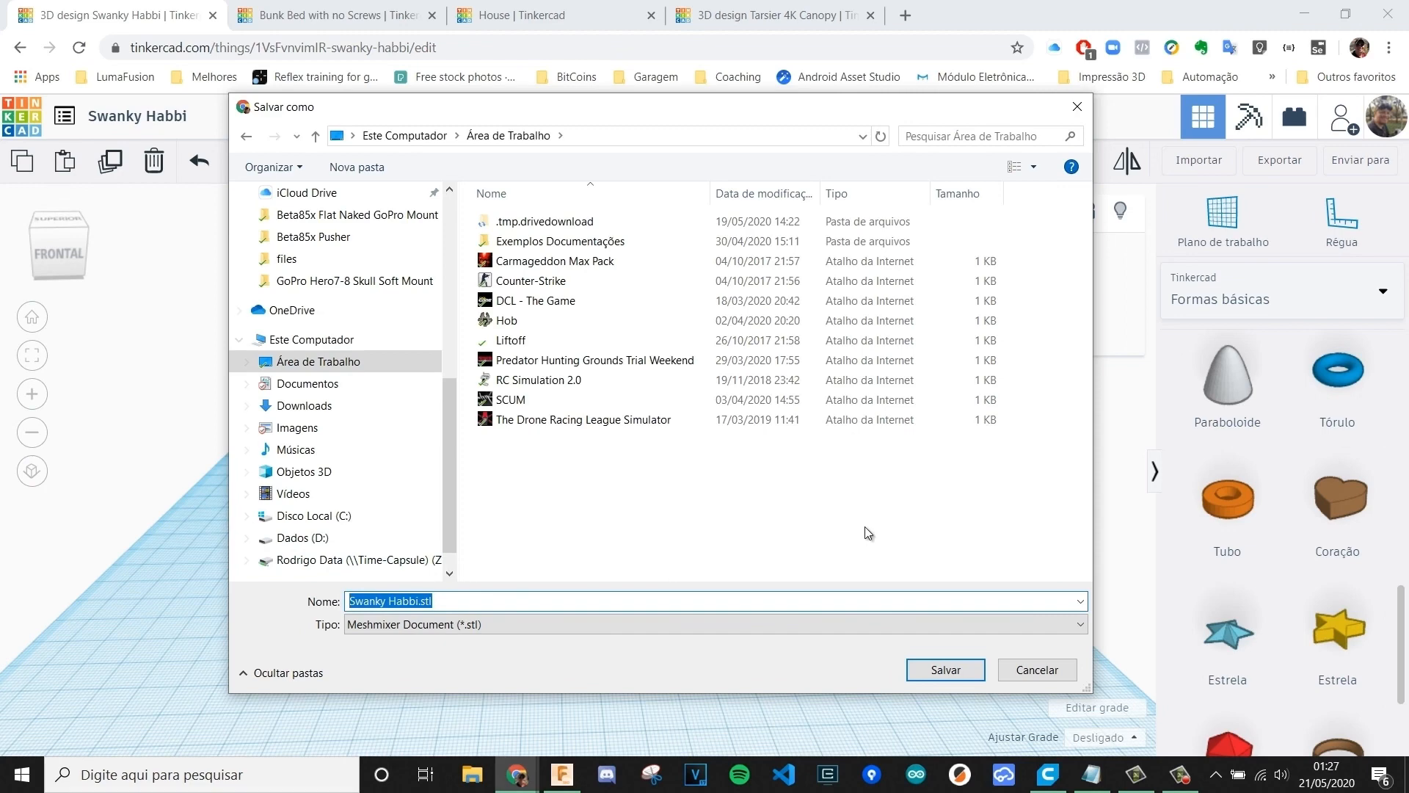
type("Caveira")
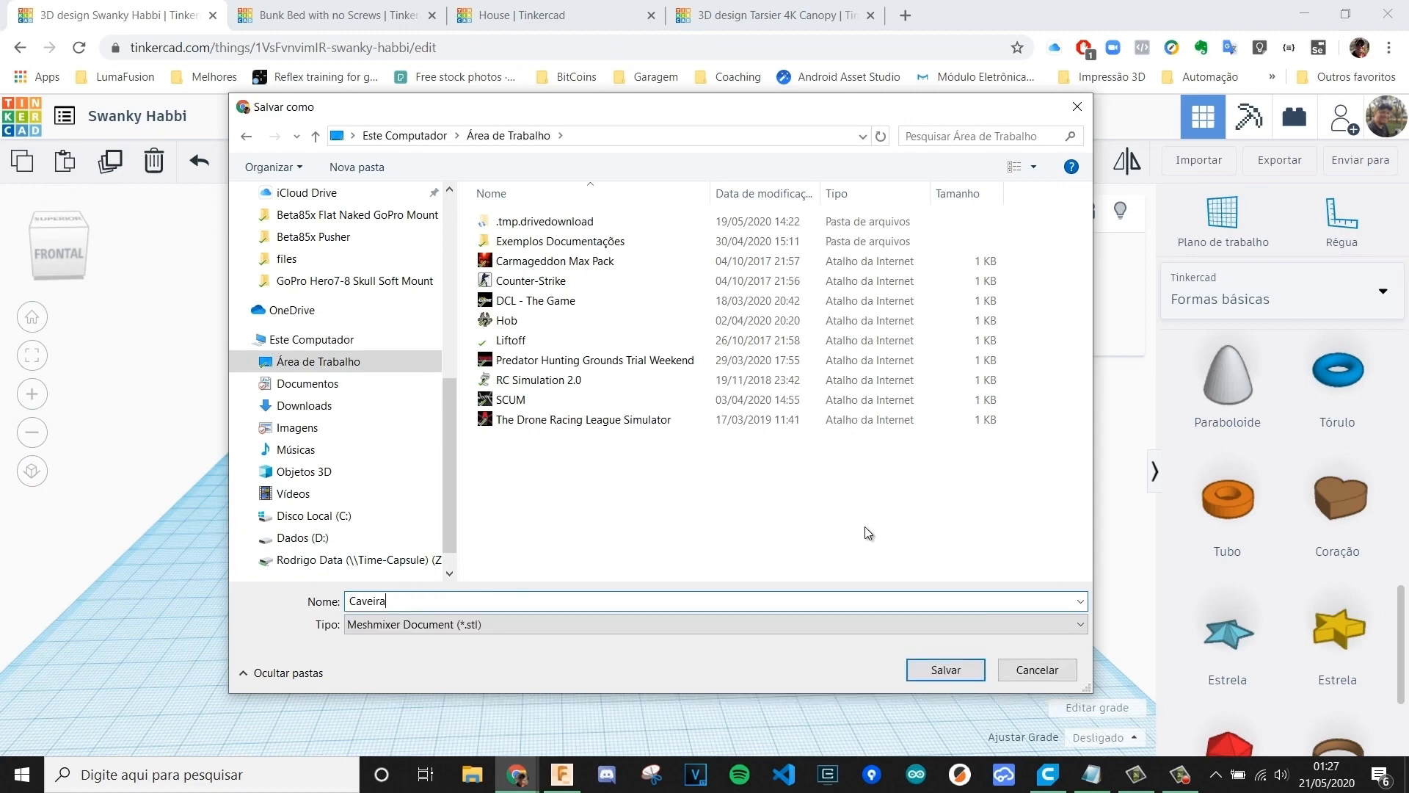
left_click(947, 670)
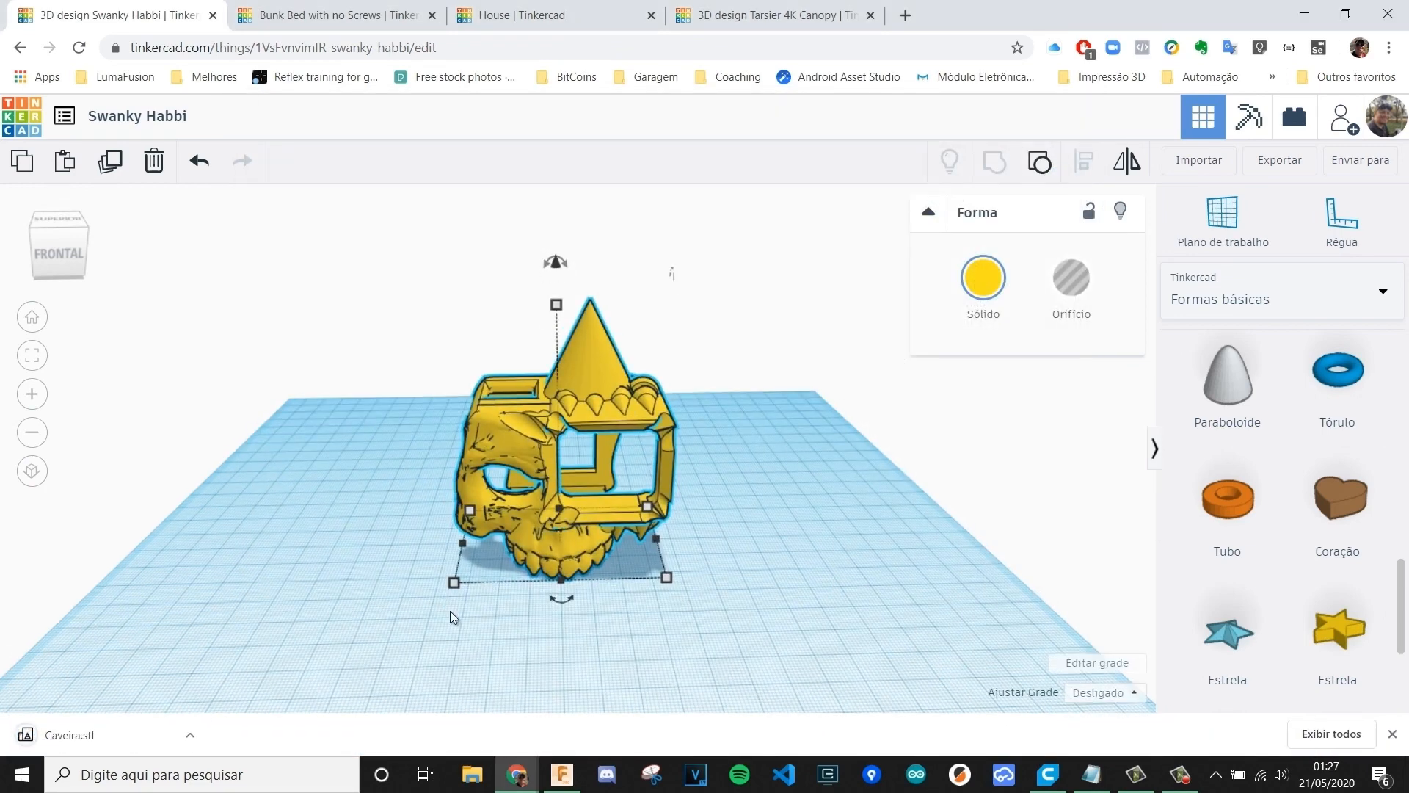
- Preview the exported Caveira.stl in Print 3D, close it and examine the skull with its cone from several sides
left_click(90, 735)
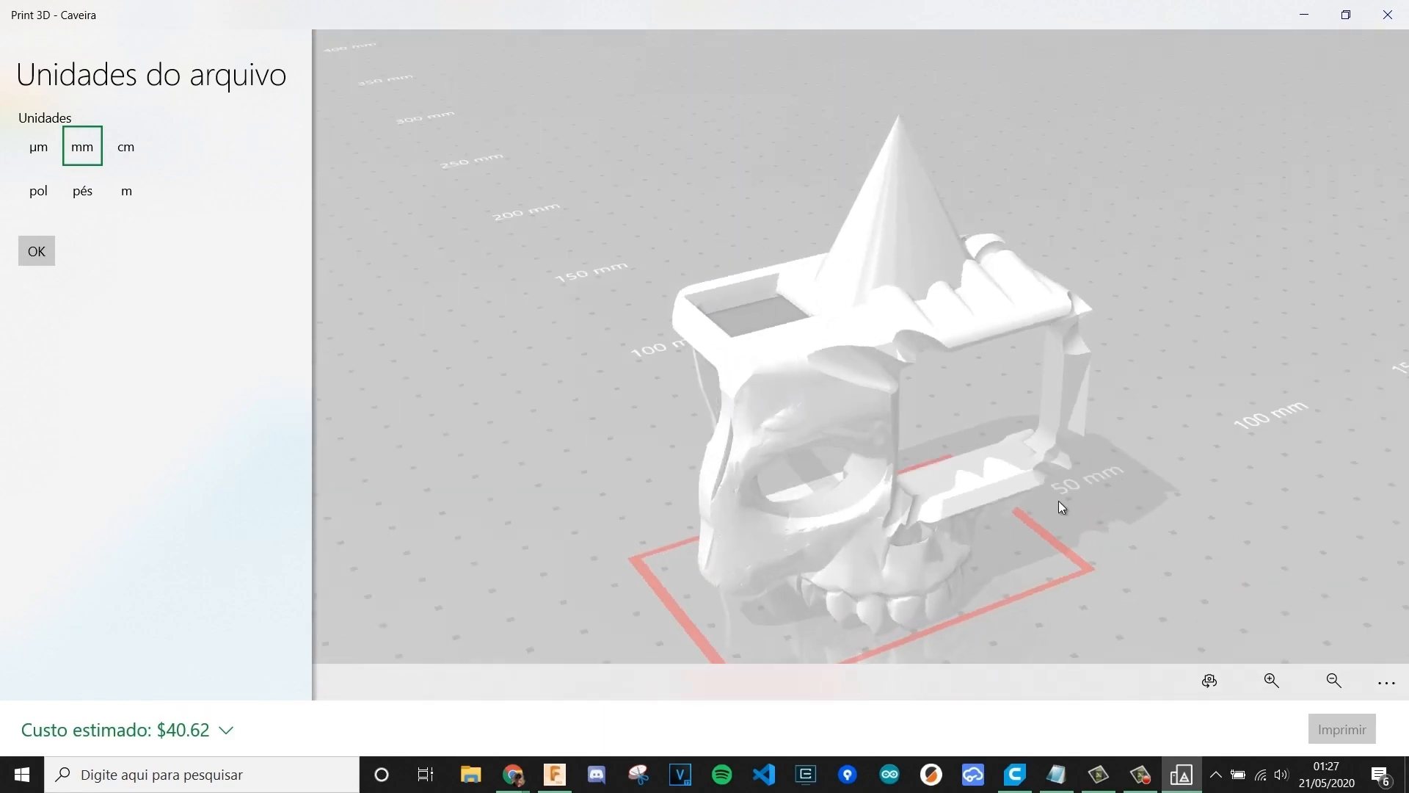
left_click(1388, 15)
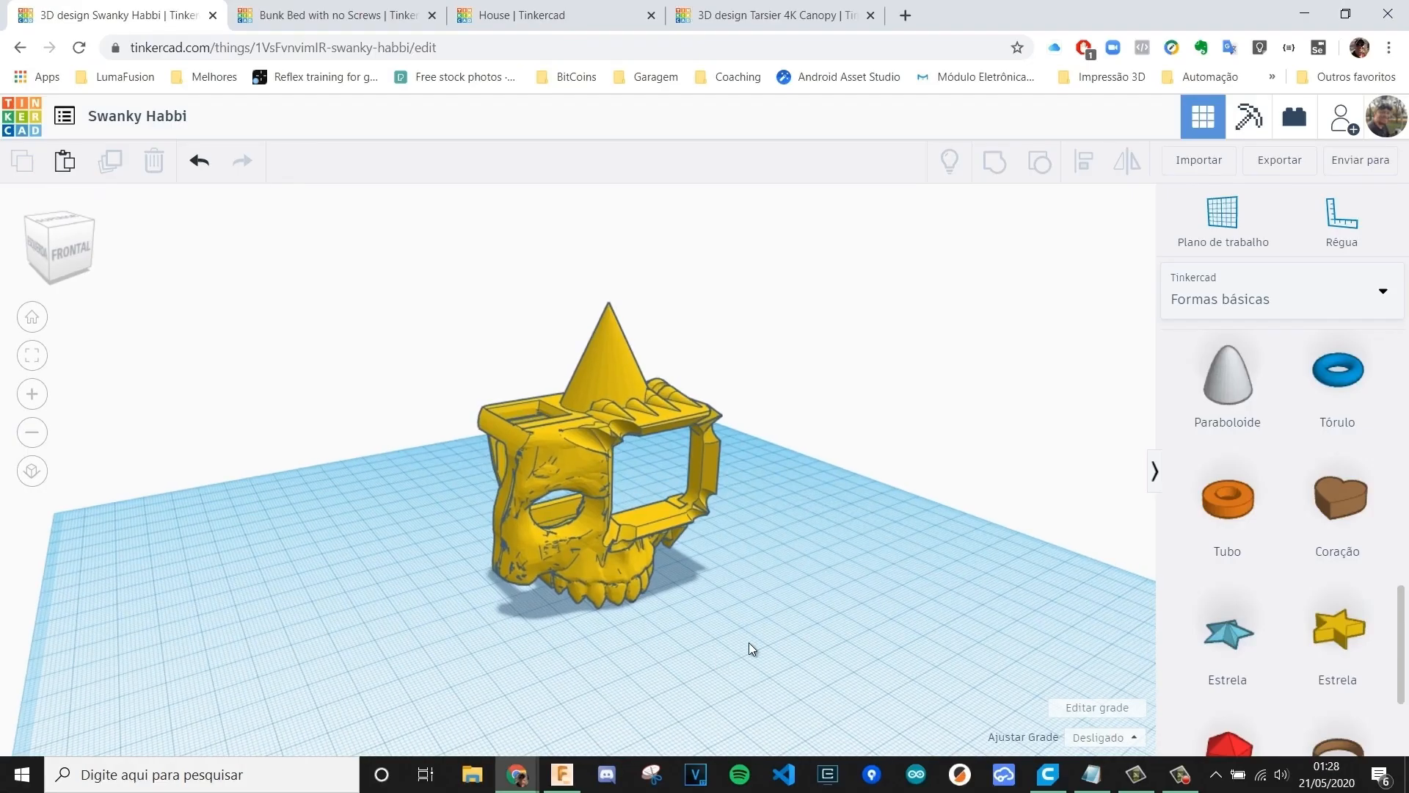
right_click_drag(756, 583, 684, 539)
right_click_drag(789, 522, 581, 542)
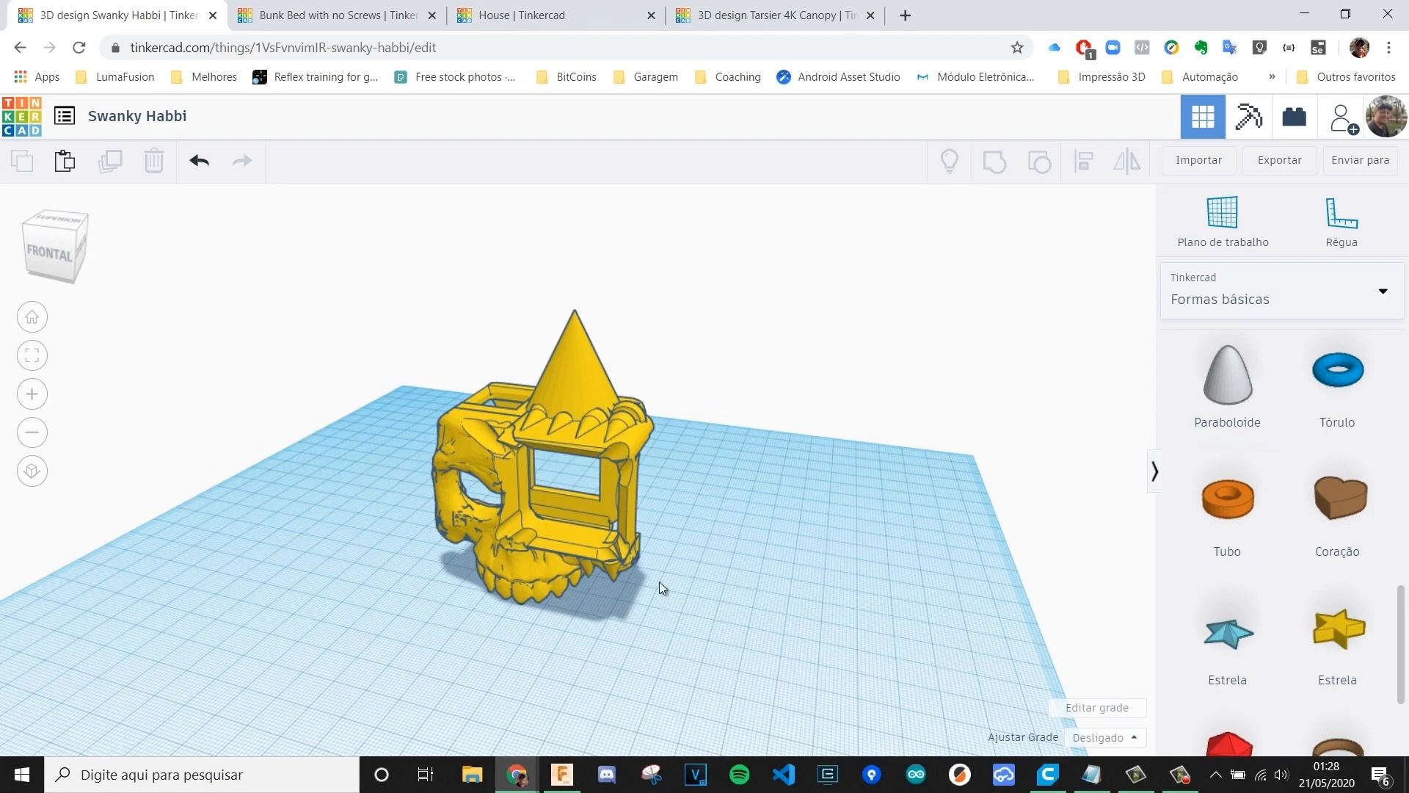
right_click_drag(523, 615, 621, 521)
scroll(621, 549, "up", 3)
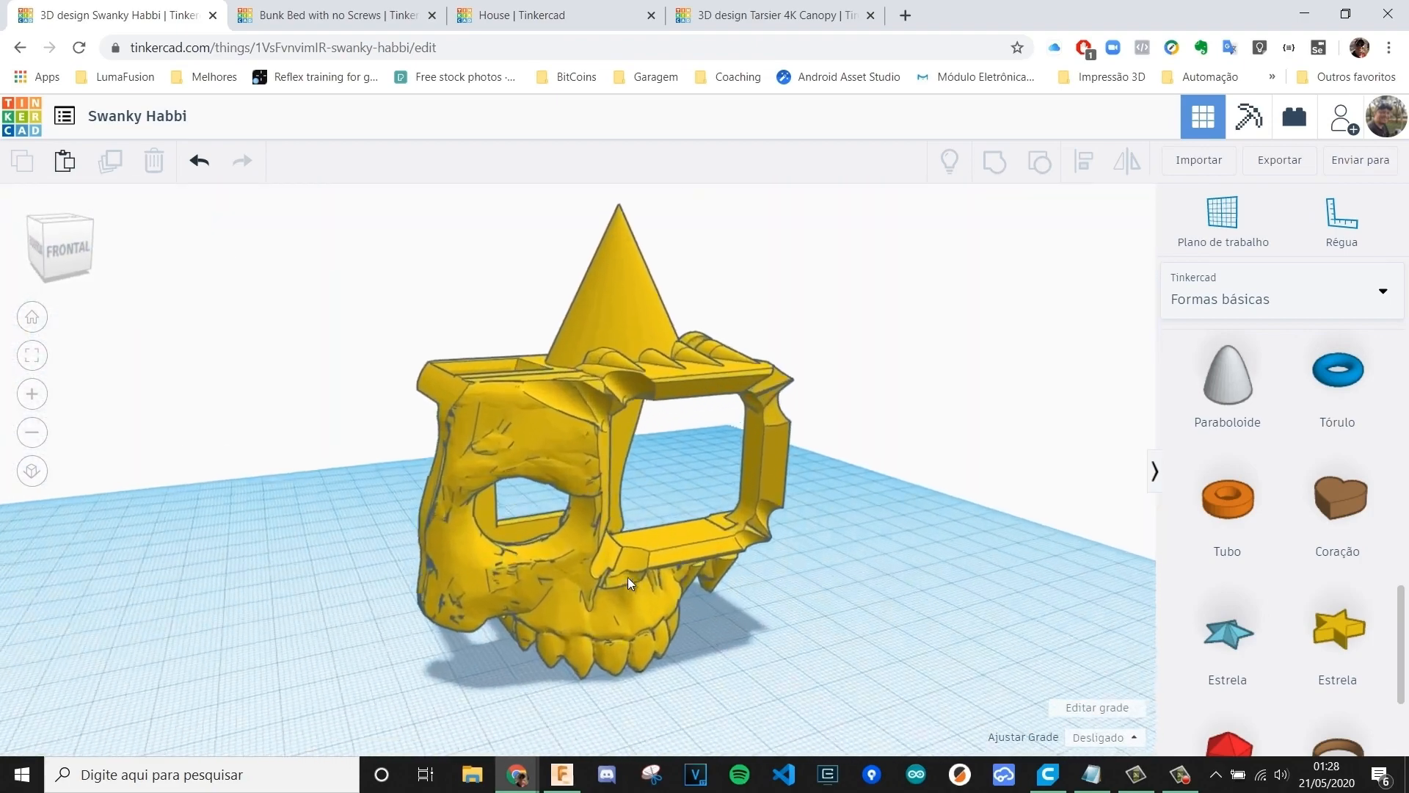
right_click_drag(592, 606, 808, 586)
right_click_drag(680, 557, 527, 549)
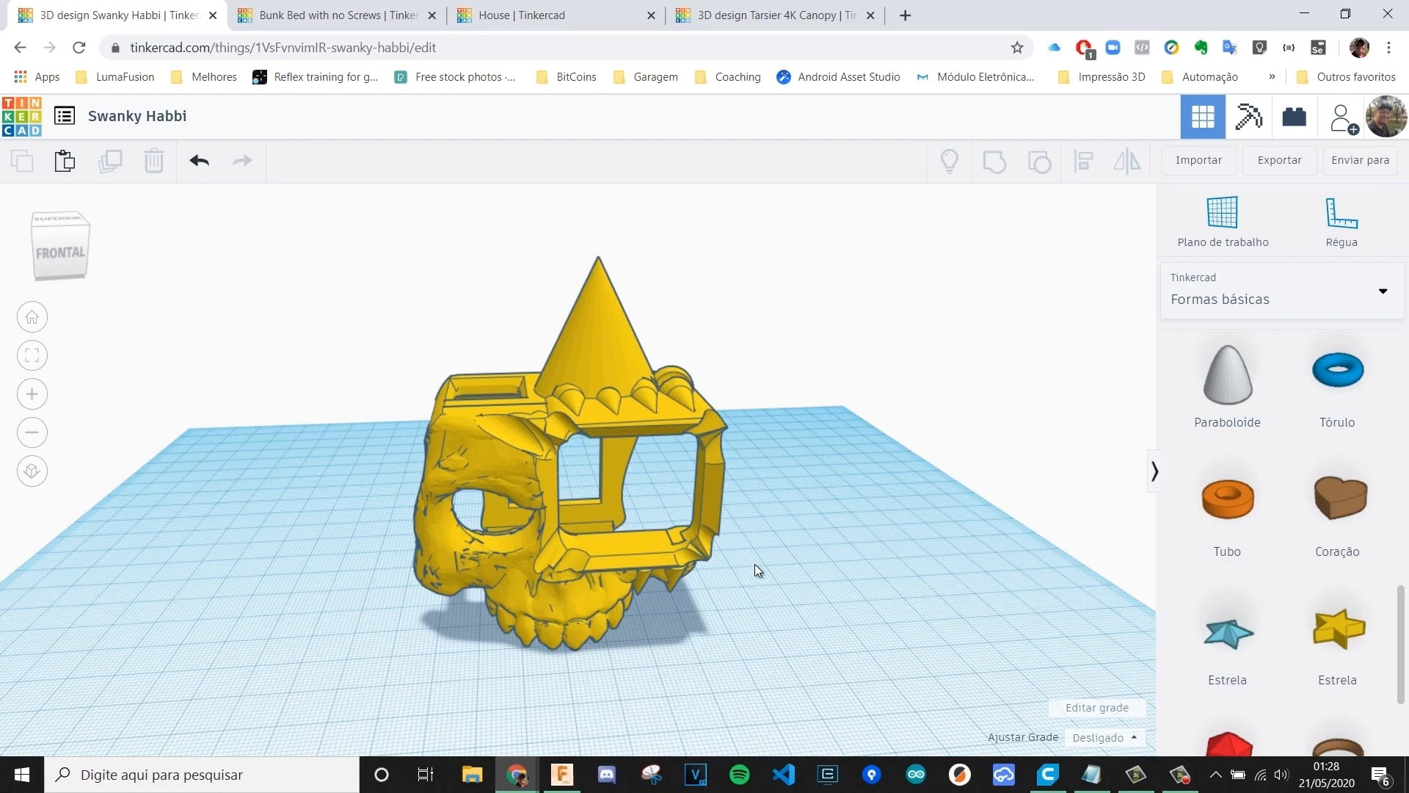
scroll(750, 582, "down", 3)
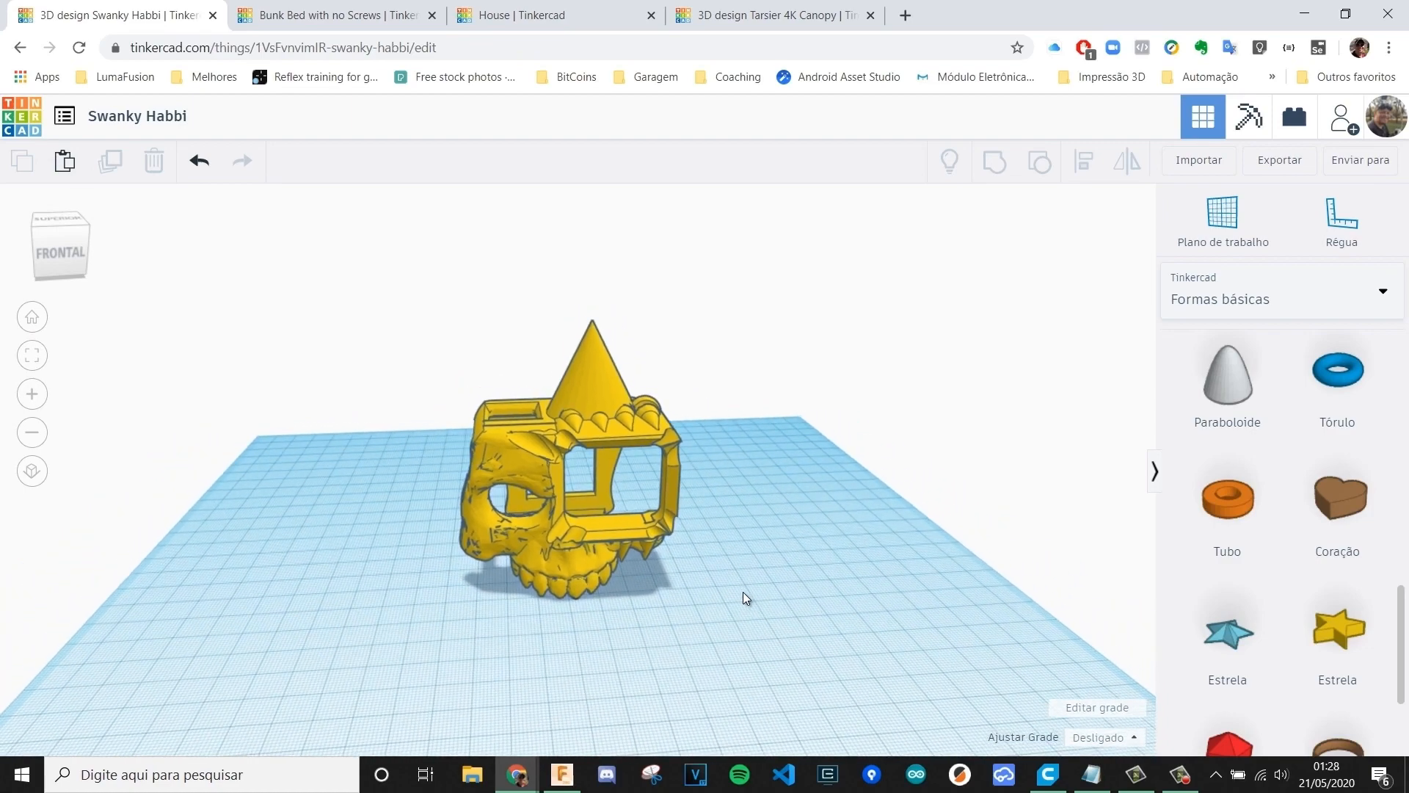
right_click_drag(709, 625, 648, 534)
- Search the web for heart svg images and open the Online Web Fonts page of the hand-drawn black heart outline
key("ctrl+t")
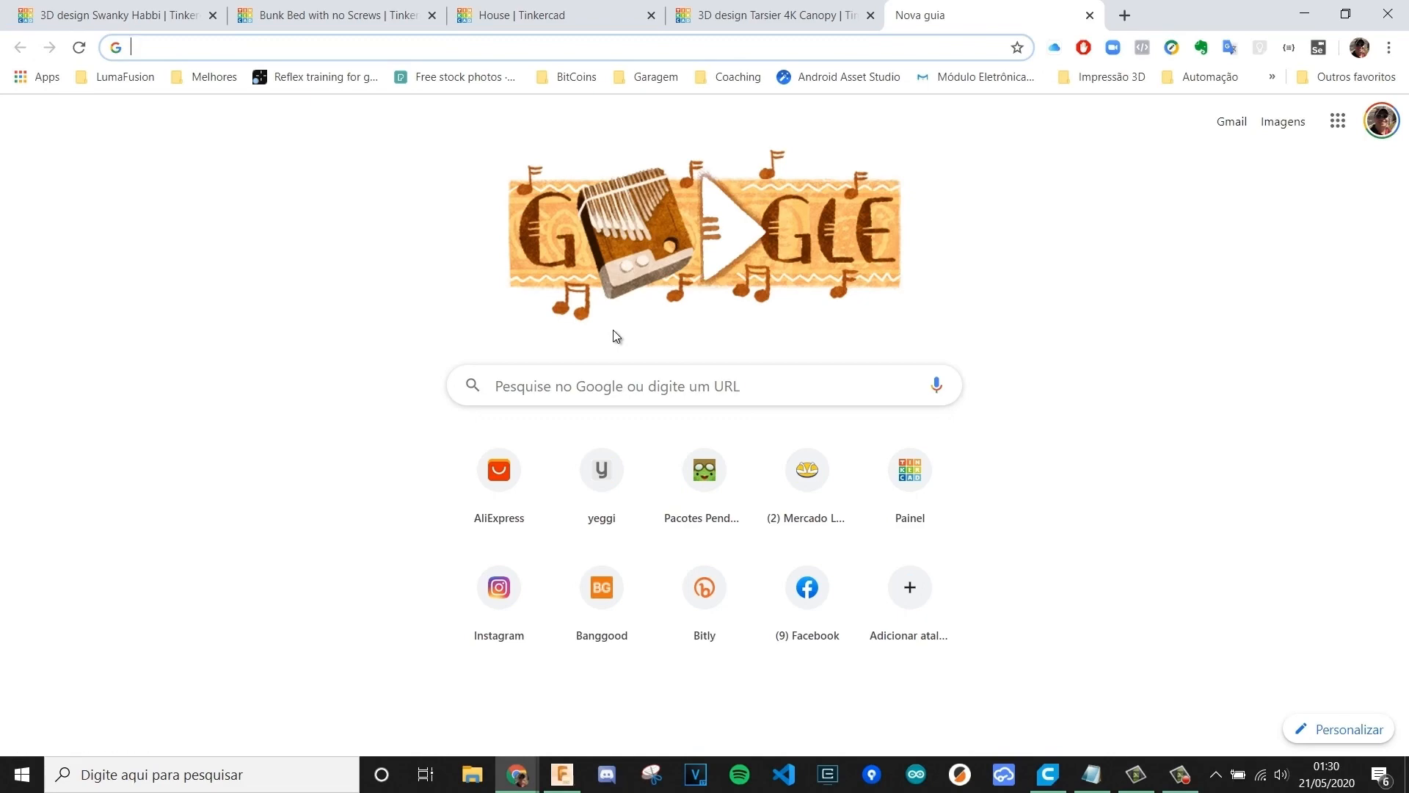
type("heat")
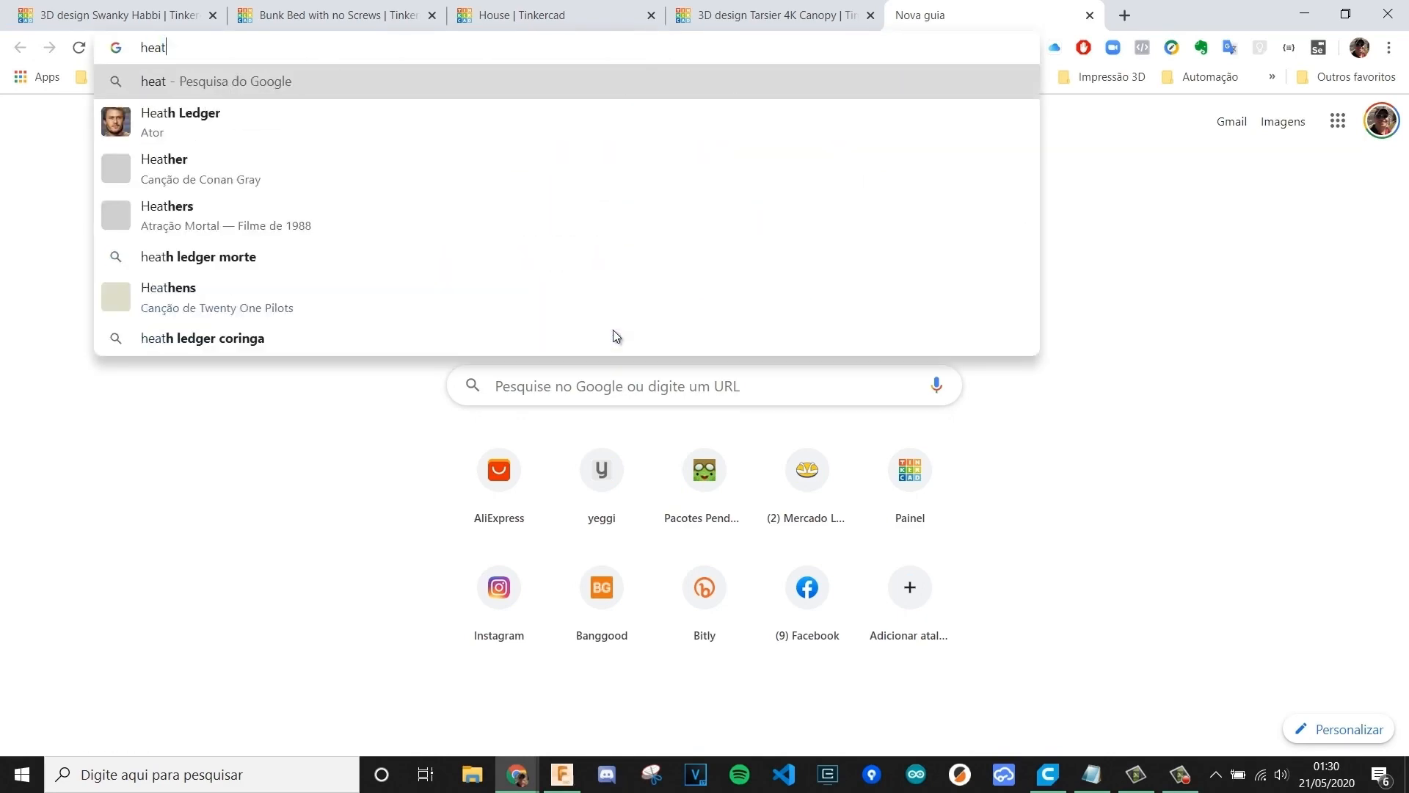
key("BackSpace")
key("BackSpace")
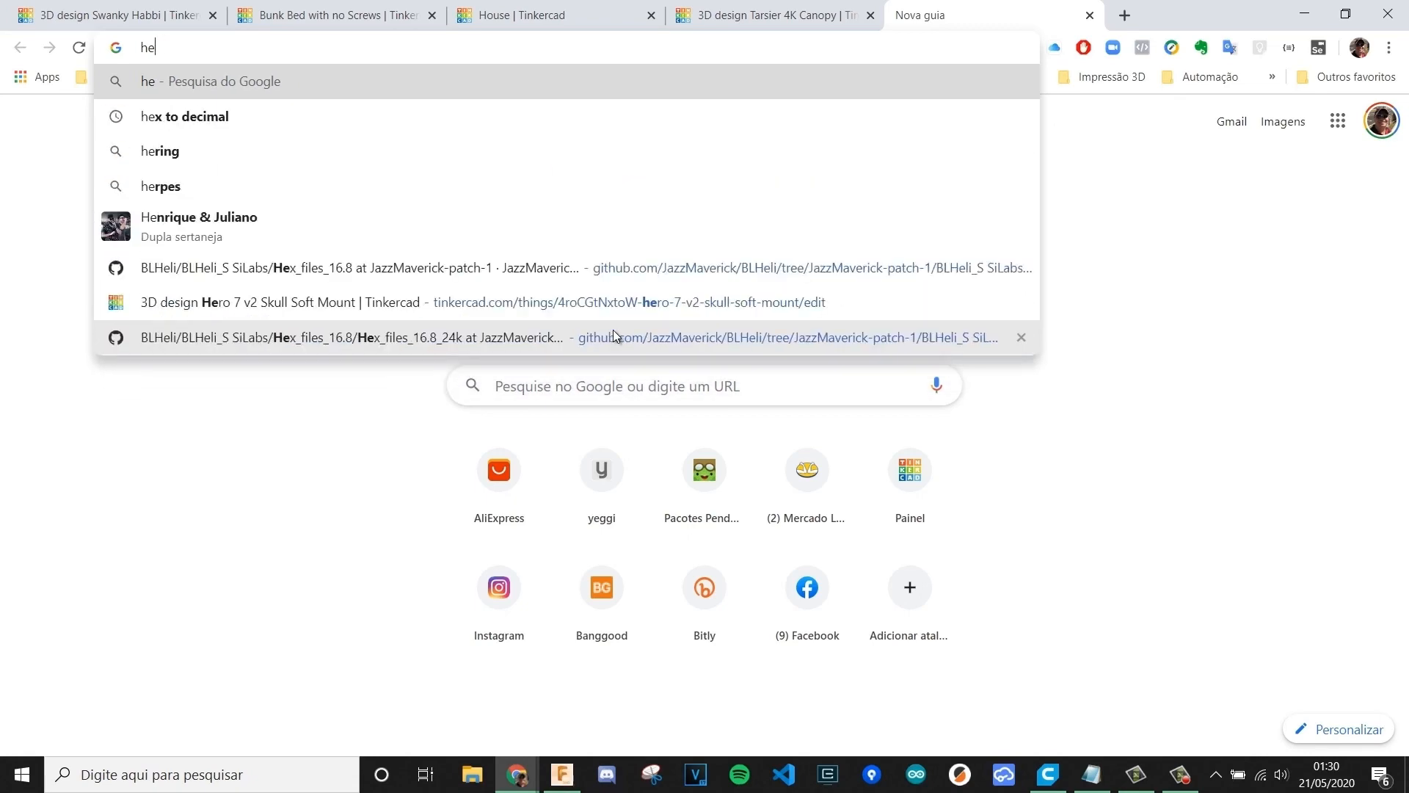
type("art svg")
key("Return")
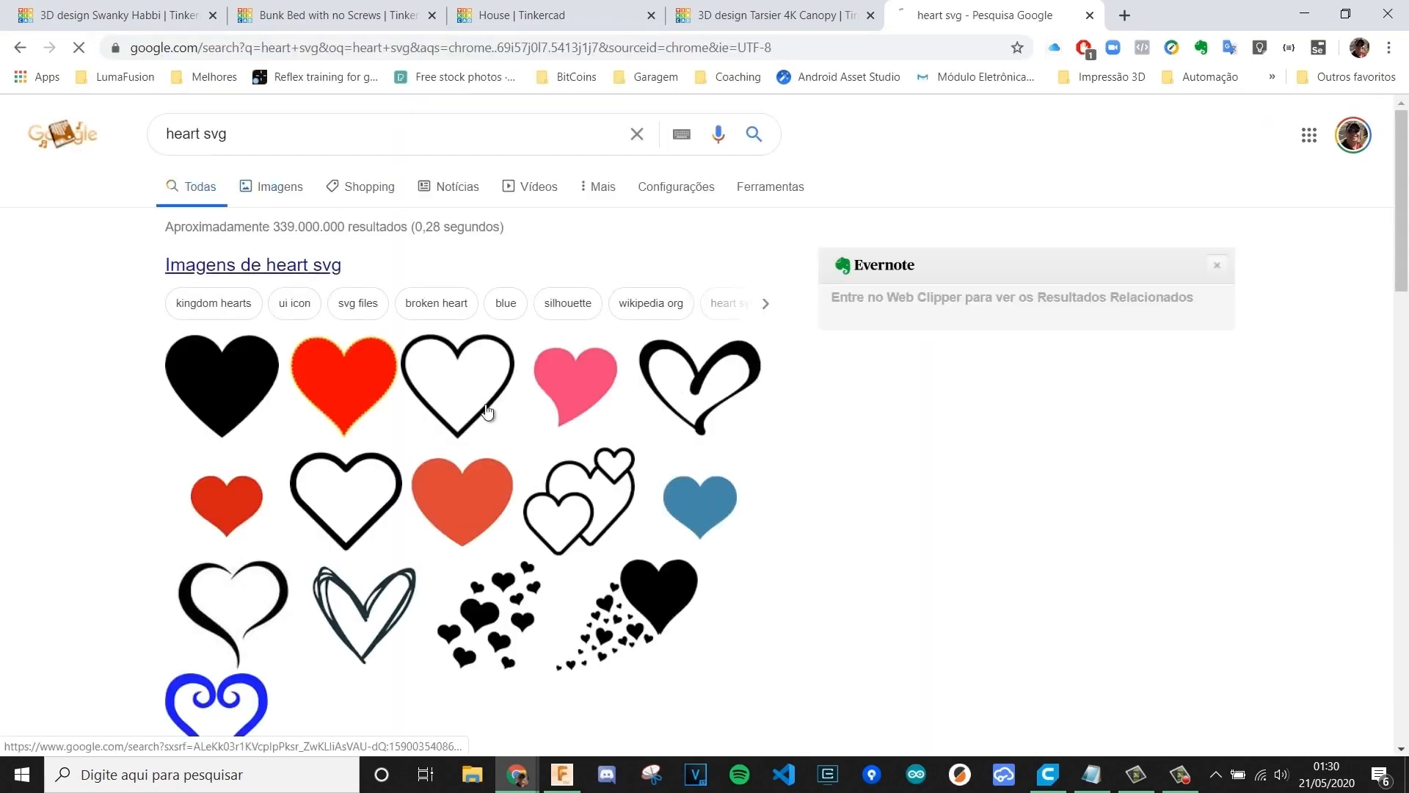
left_click(562, 425)
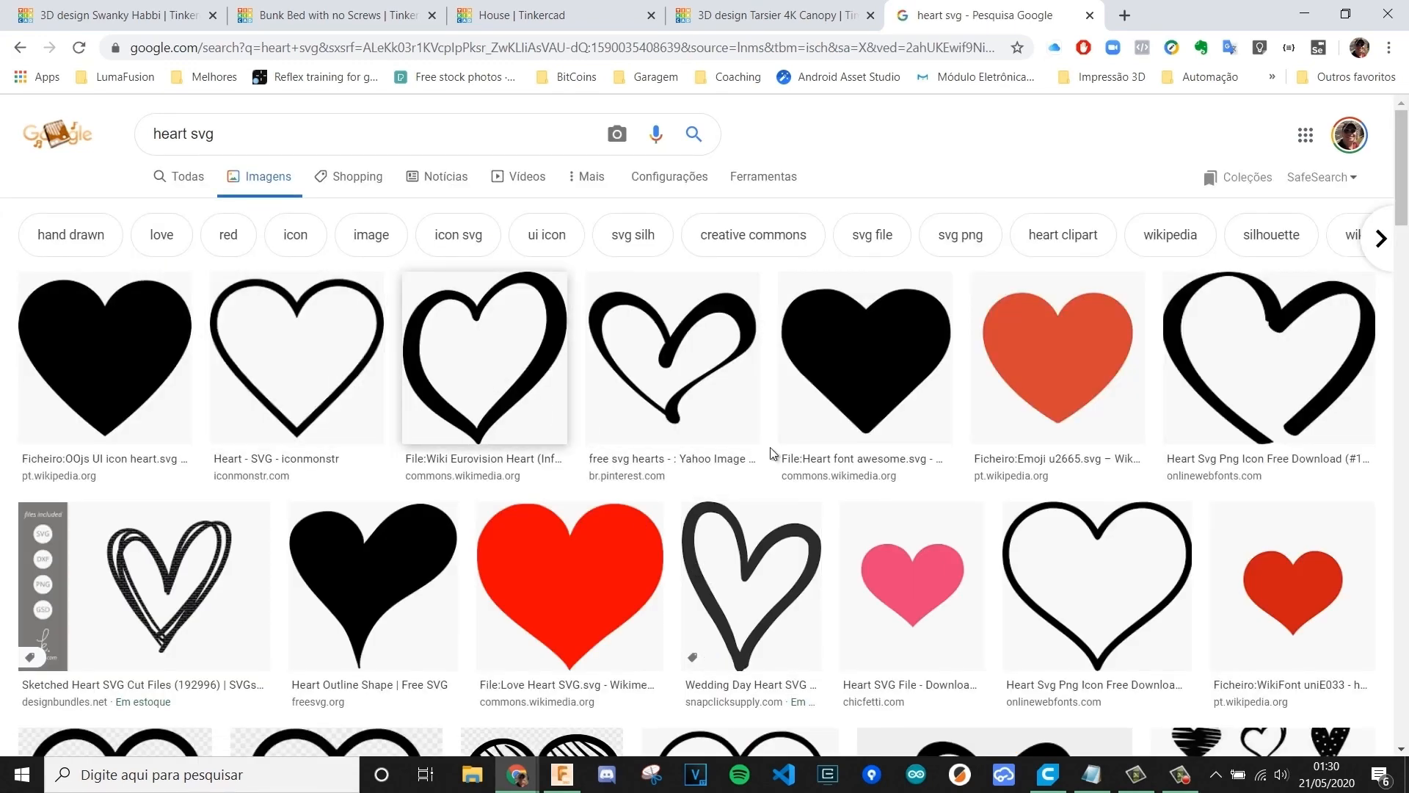
left_click(1266, 360)
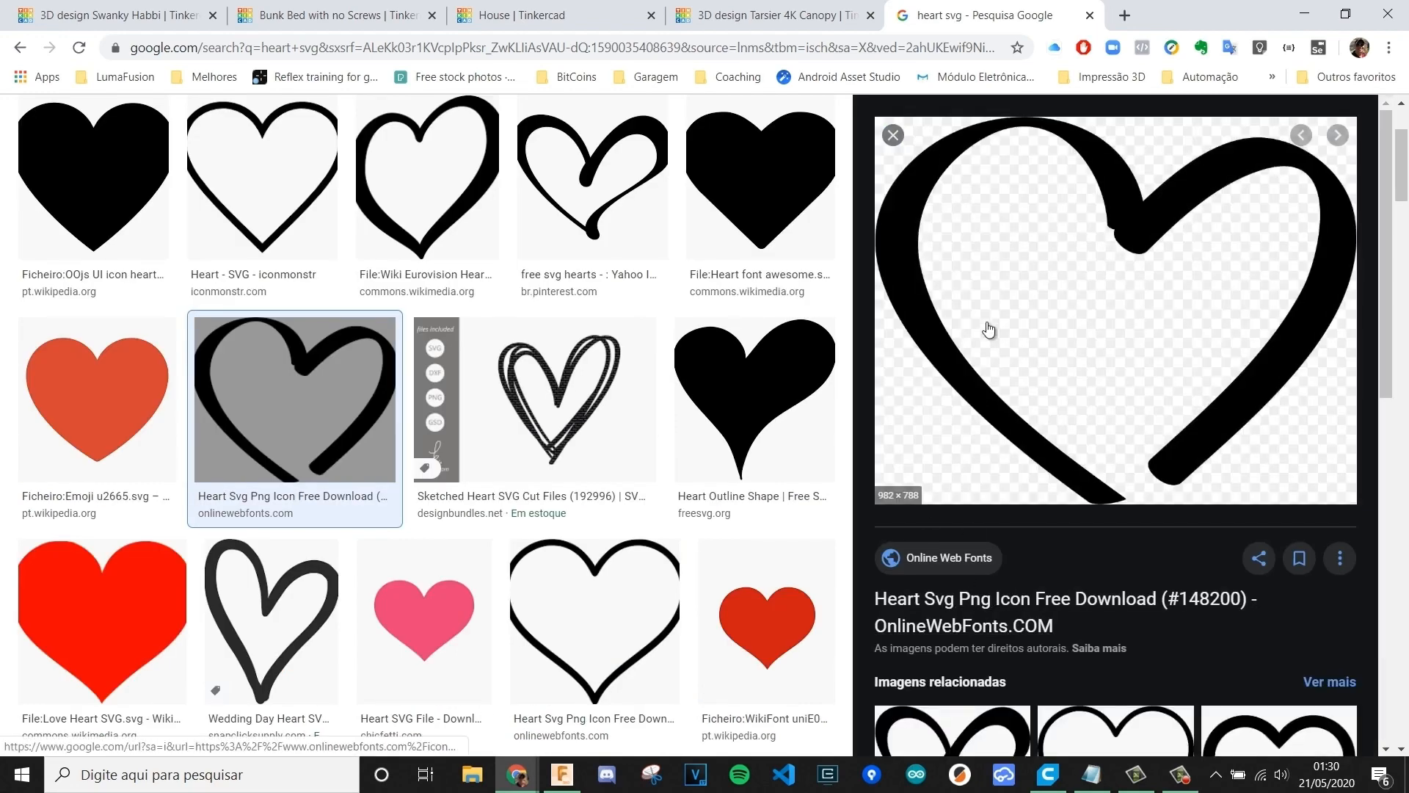
left_click(979, 243)
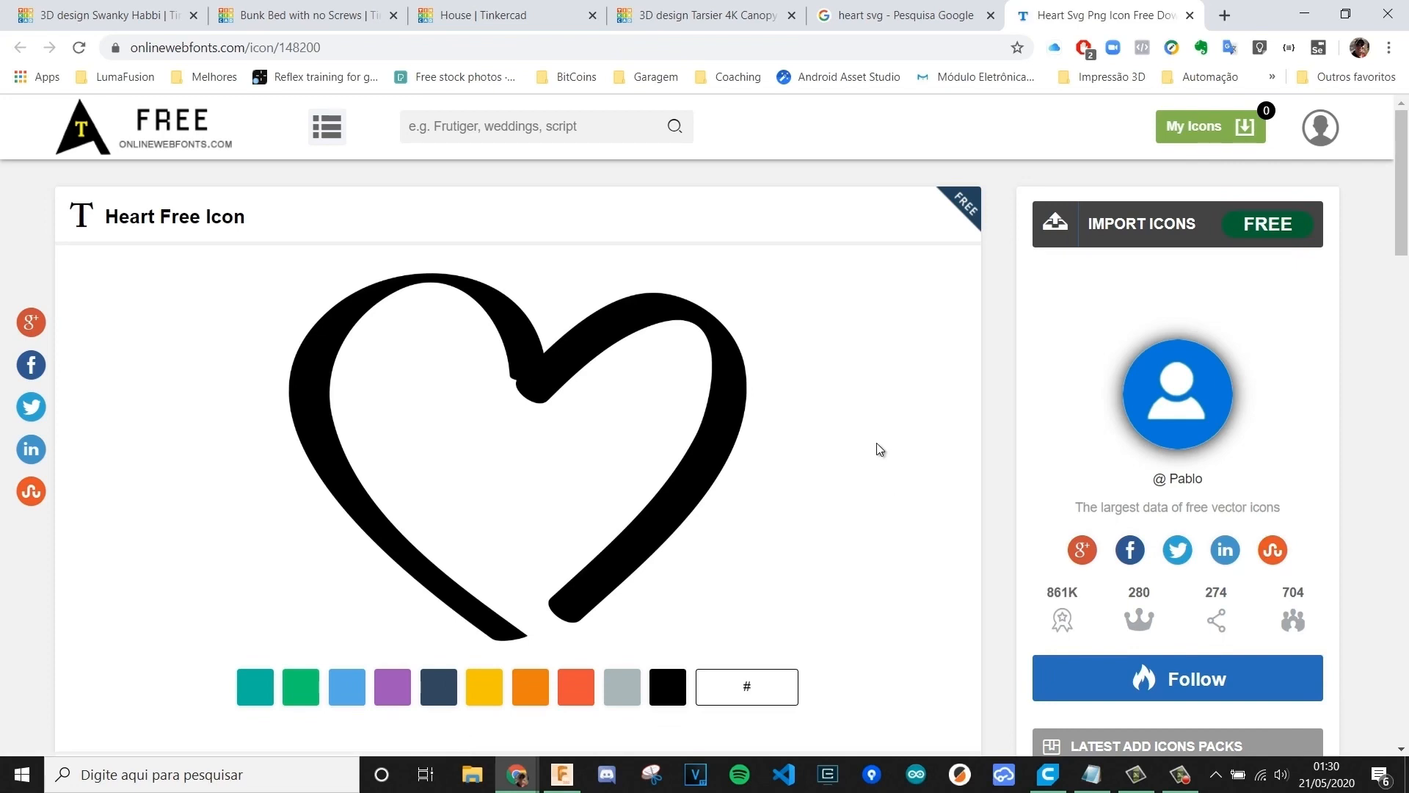
- Download the hand-drawn heart icon as an SVG file and save it to the desktop under its suggested name
scroll(877, 443, "down", 3)
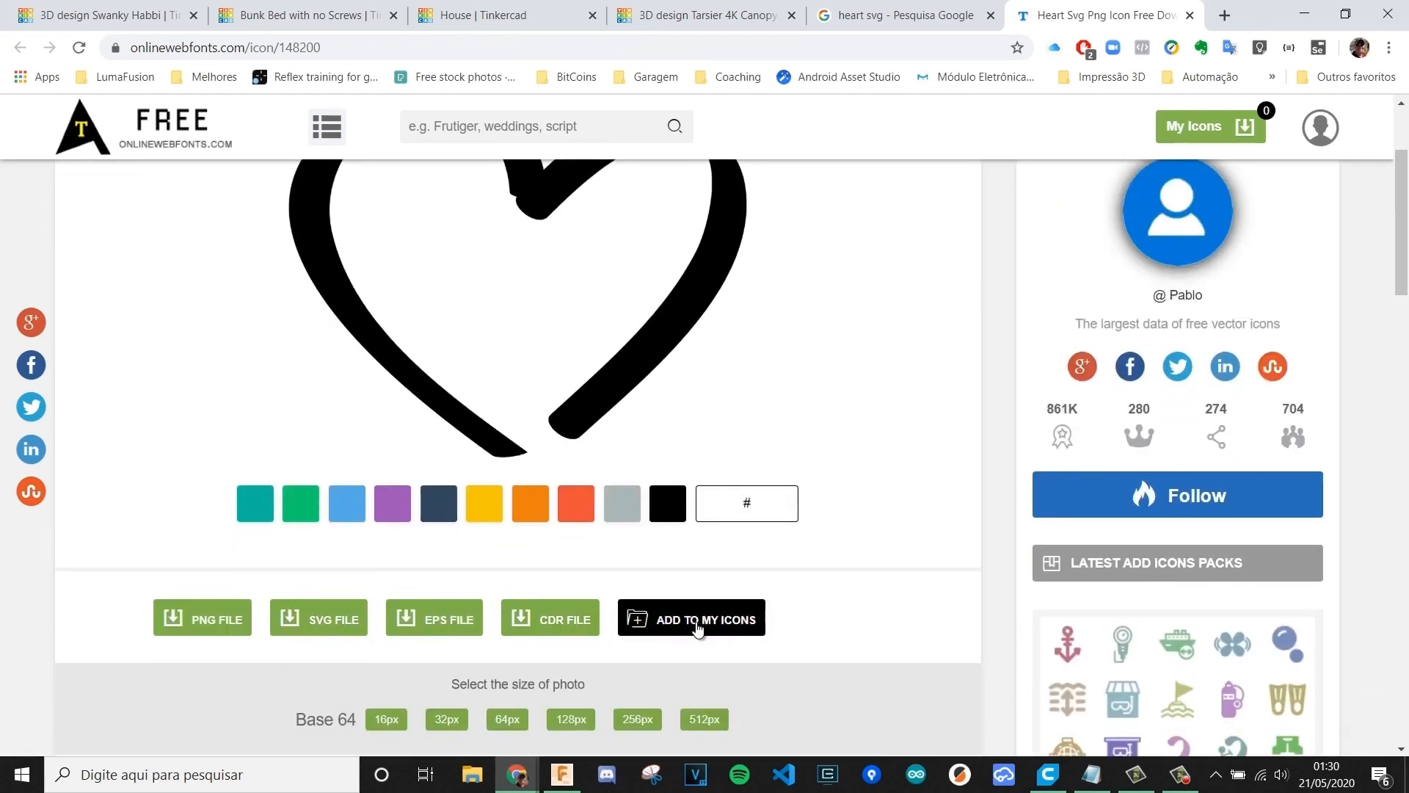
left_click(320, 621)
left_click(526, 362)
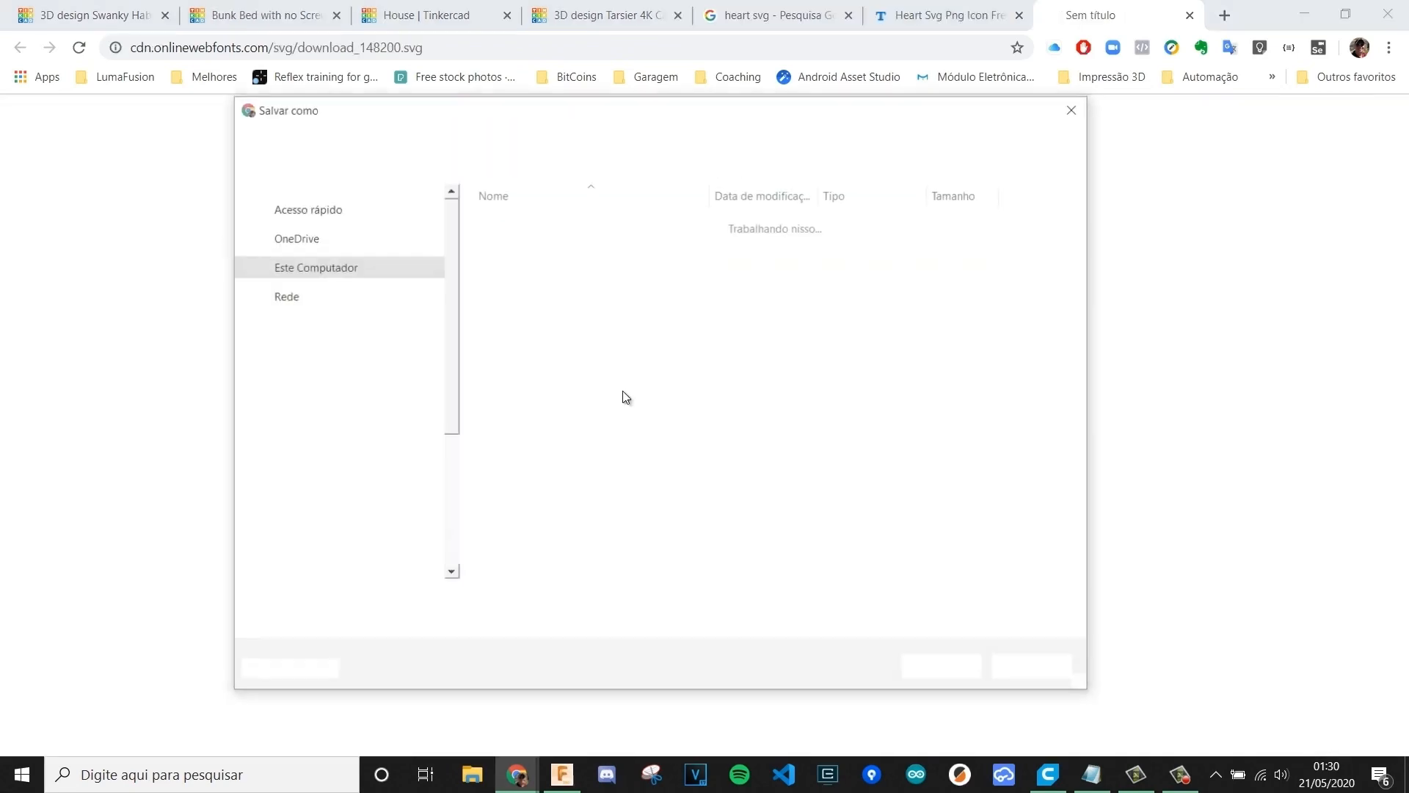
left_click(755, 559)
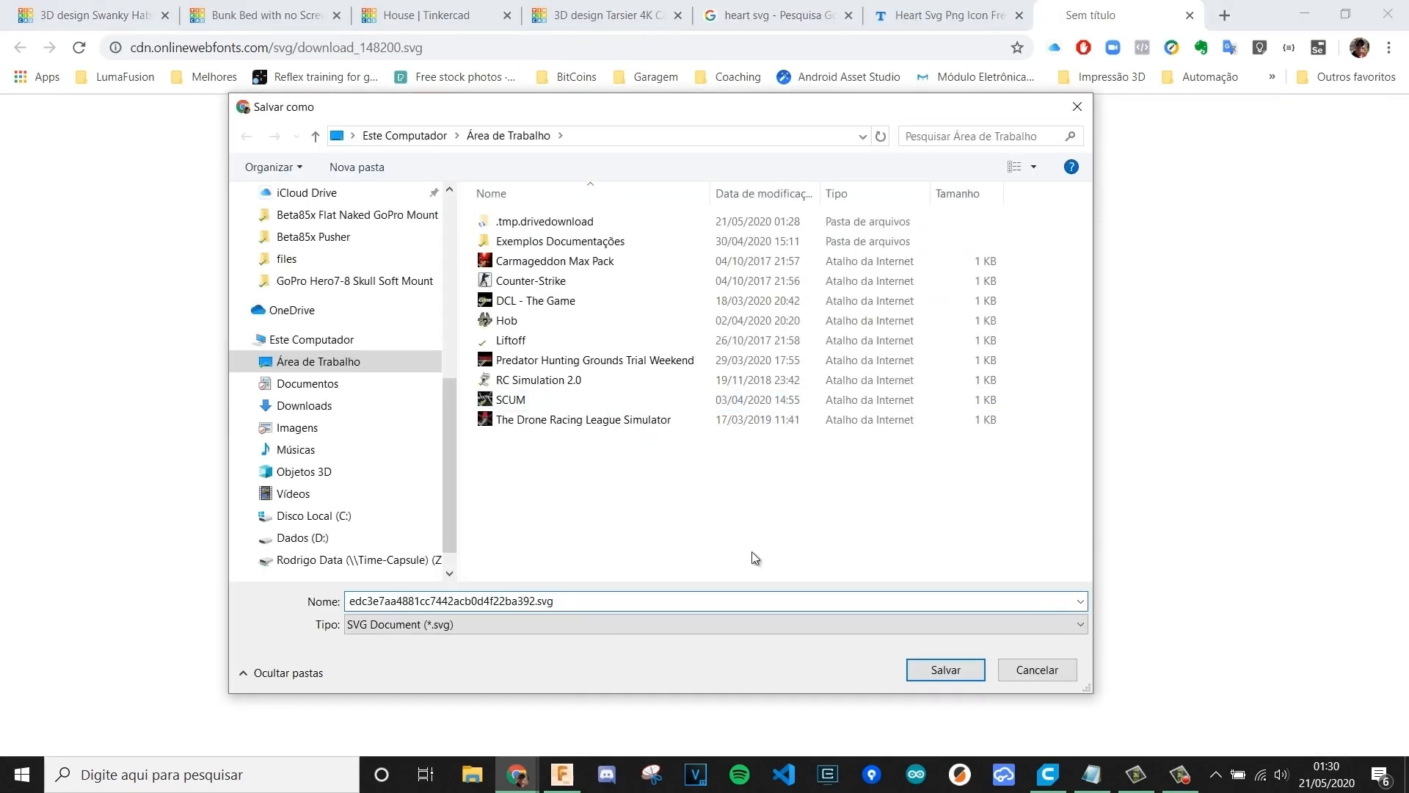
left_click(945, 670)
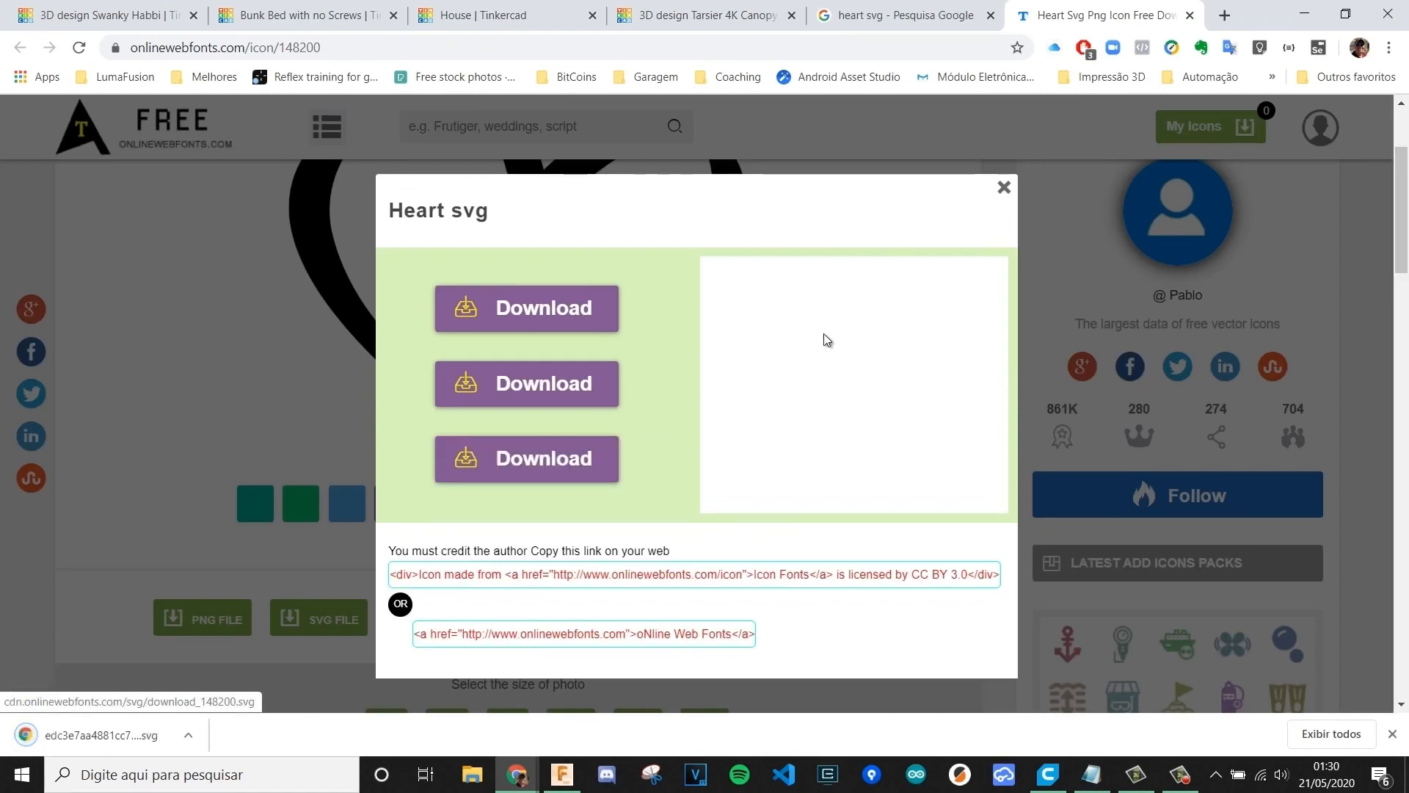
scroll(817, 468, "up", 2)
scroll(818, 469, "down", 3)
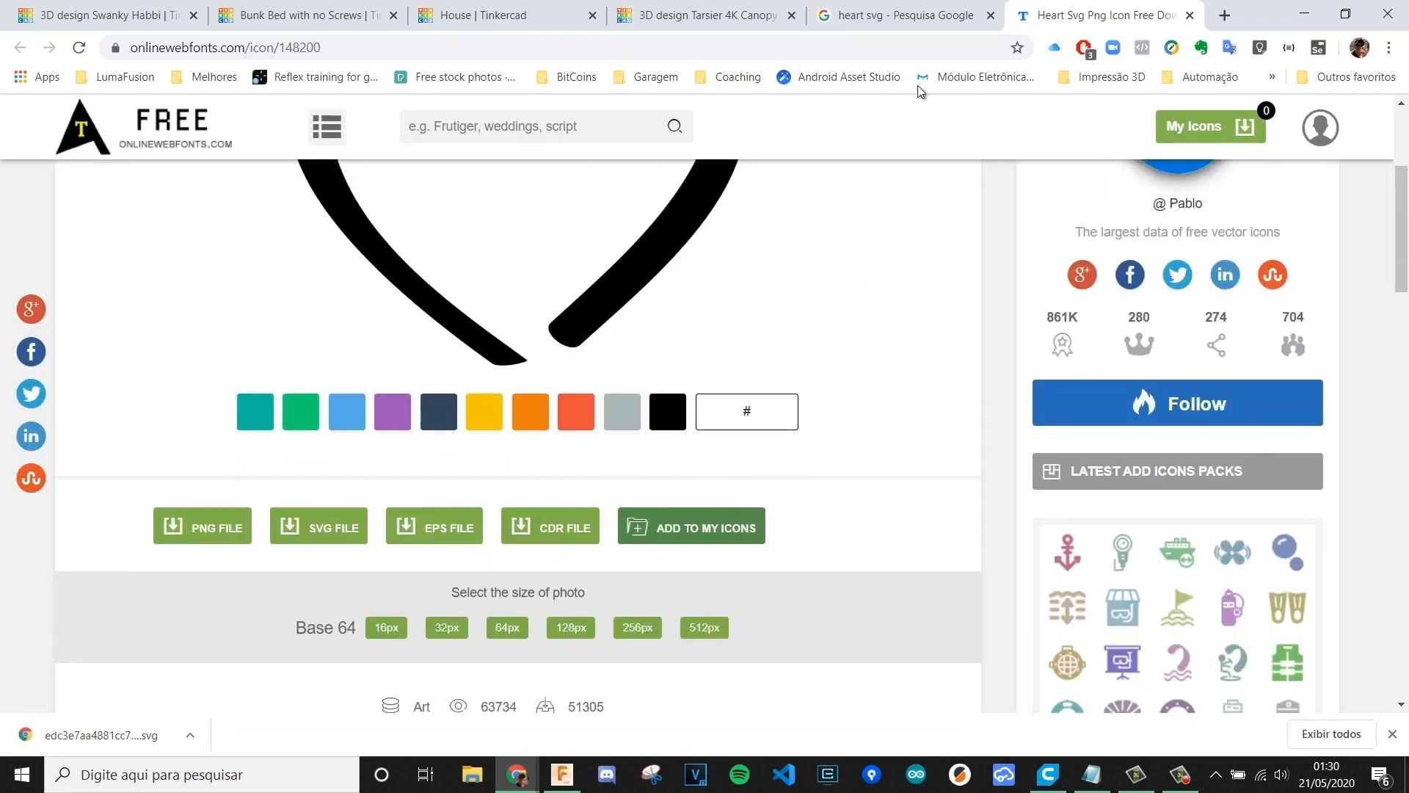
- Return to the Swanky Habbi design and choose the downloaded heart SVG from the desktop for import
left_click(121, 14)
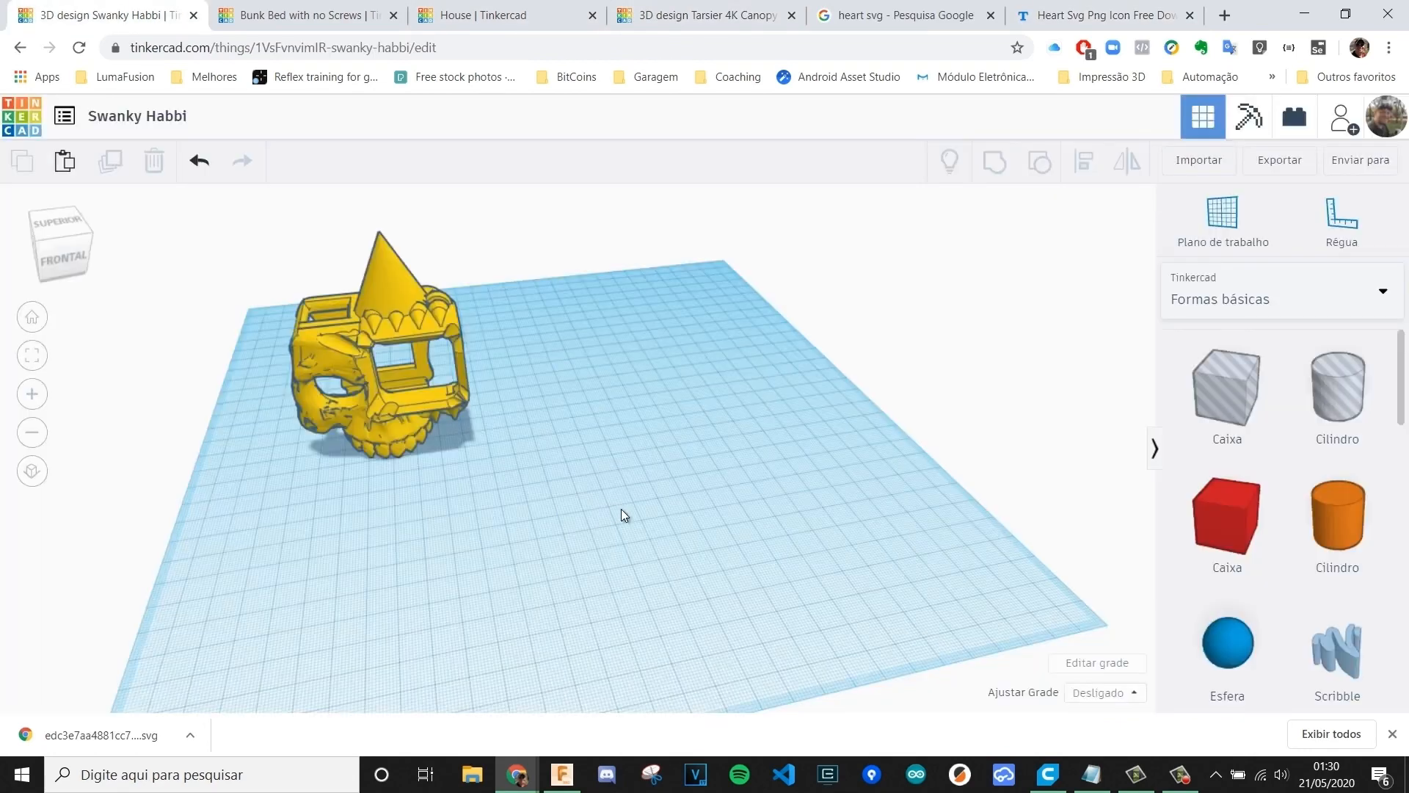
left_click(1197, 162)
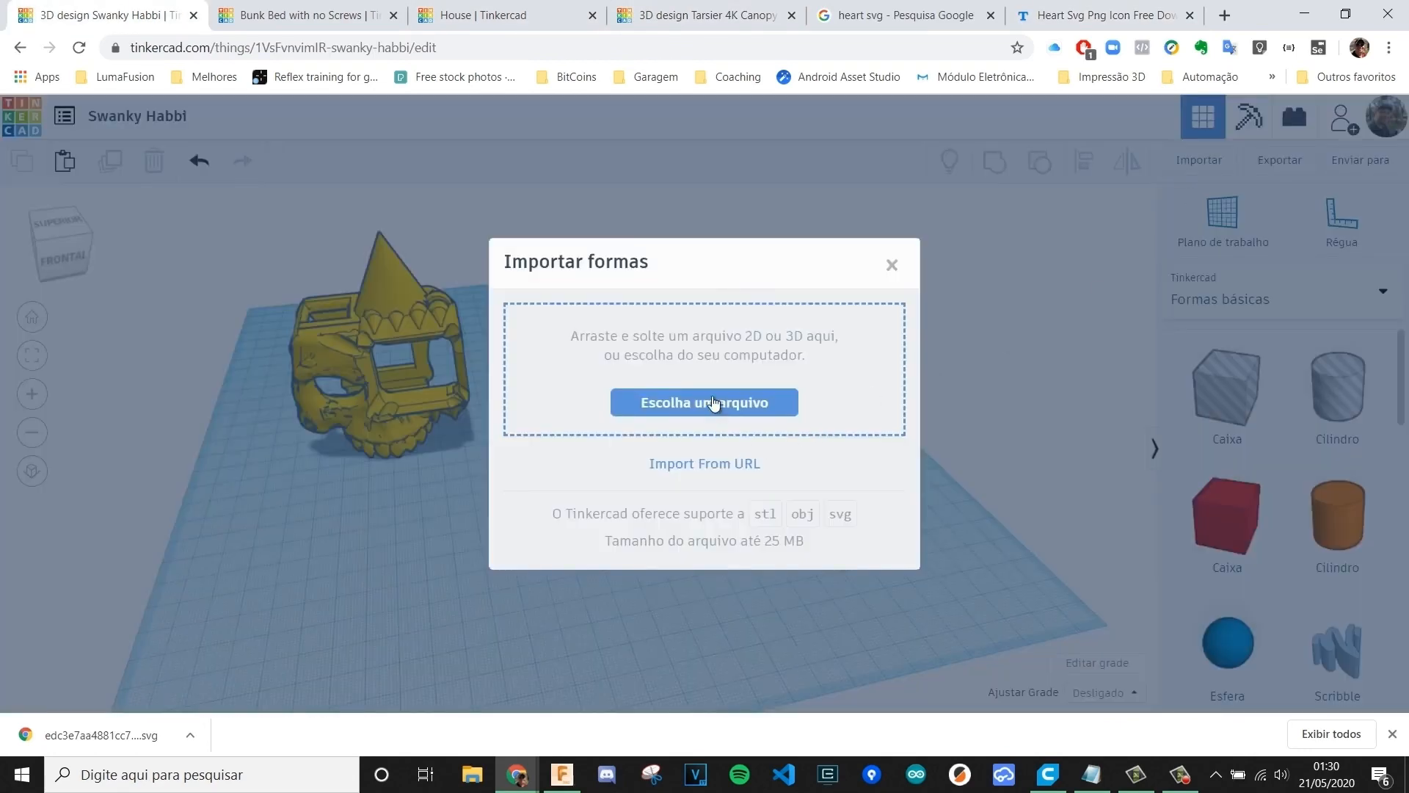
left_click(756, 404)
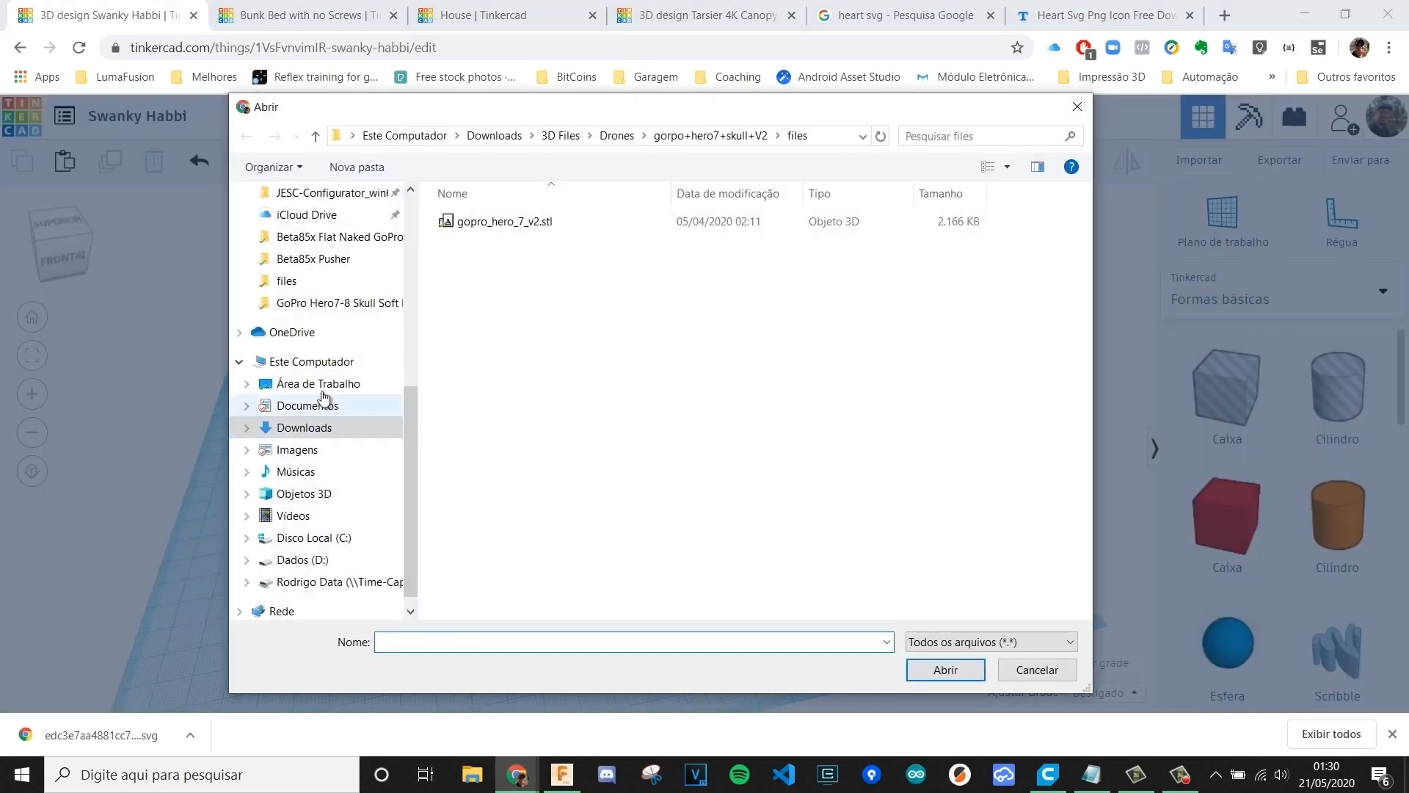
left_click(316, 385)
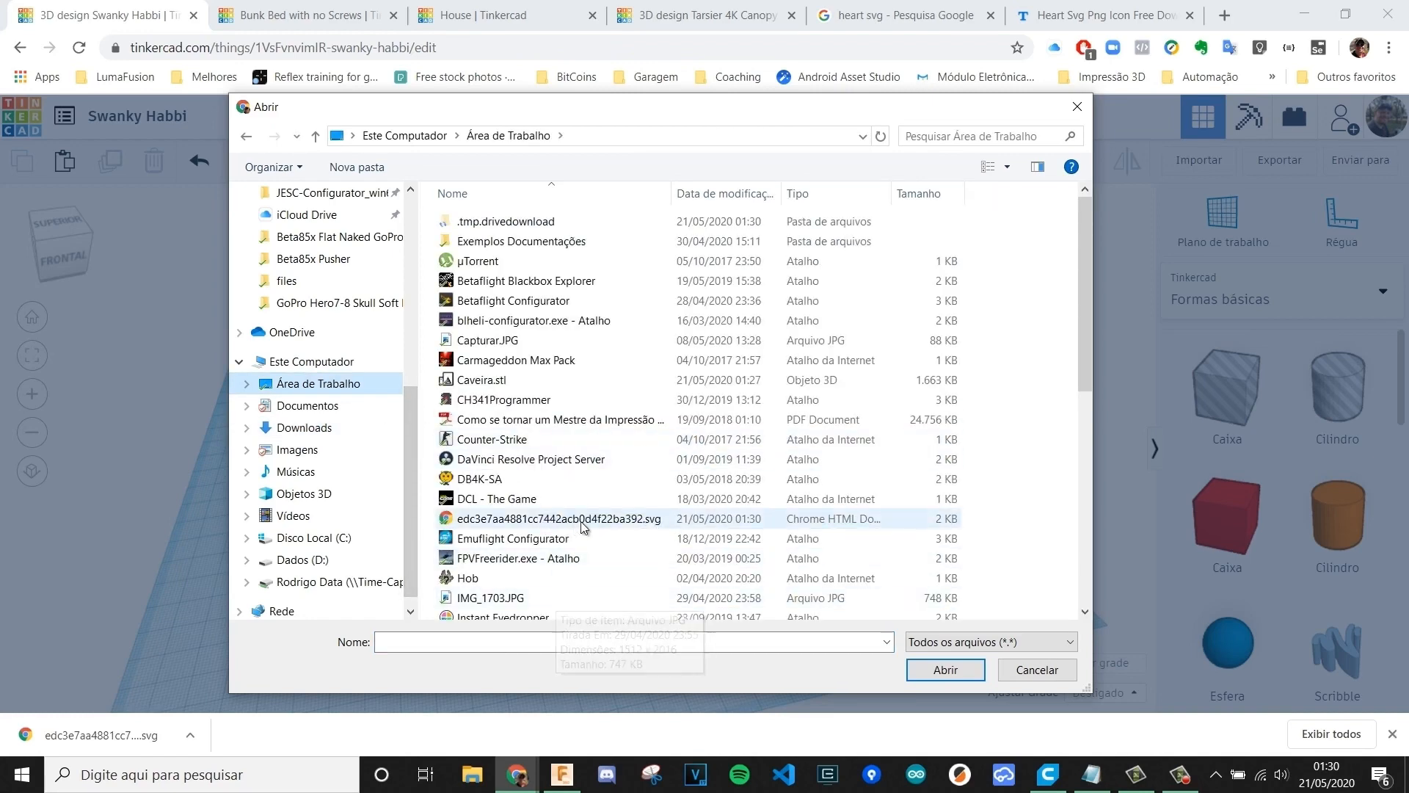
double_click(582, 519)
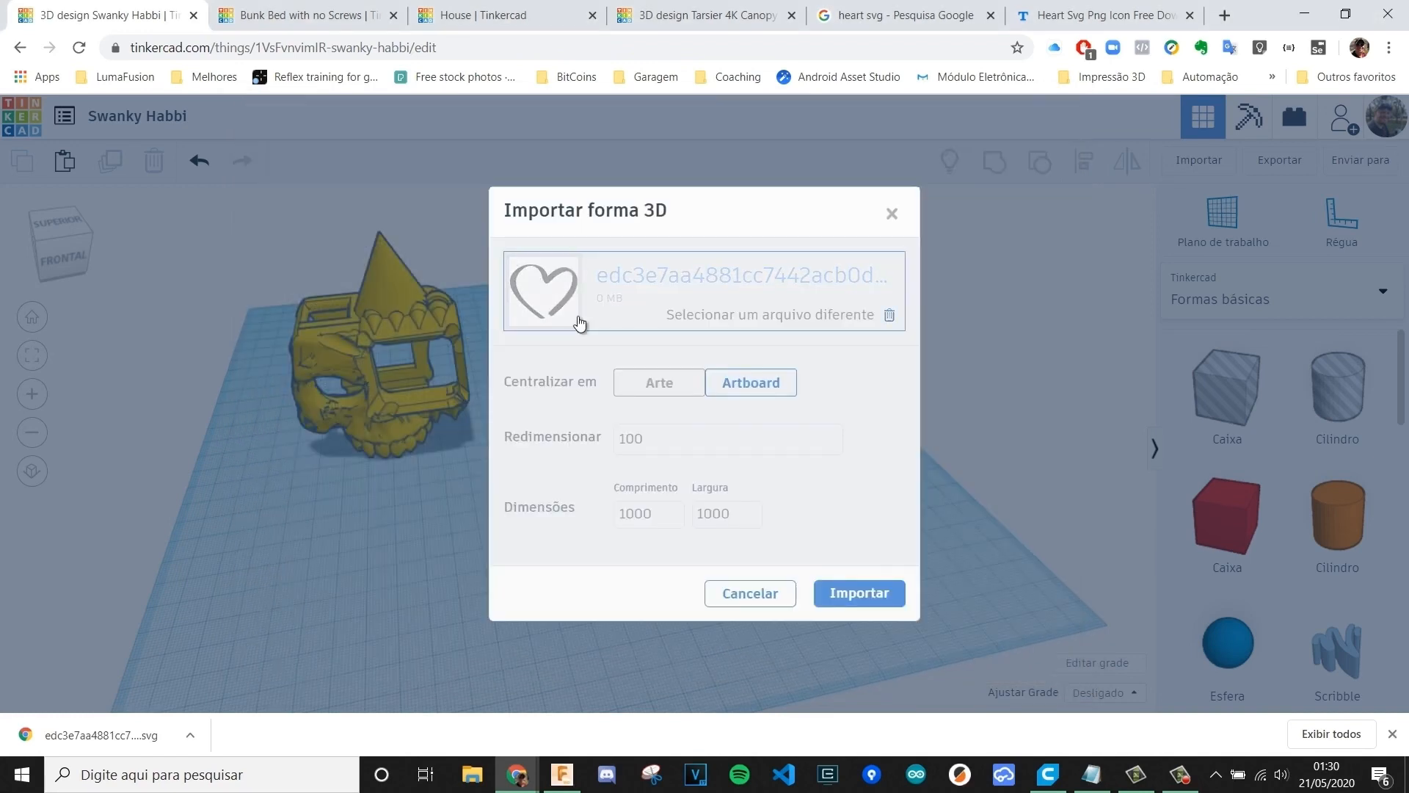
- Import the heart centred on Arte at a scale of 100
left_click(663, 389)
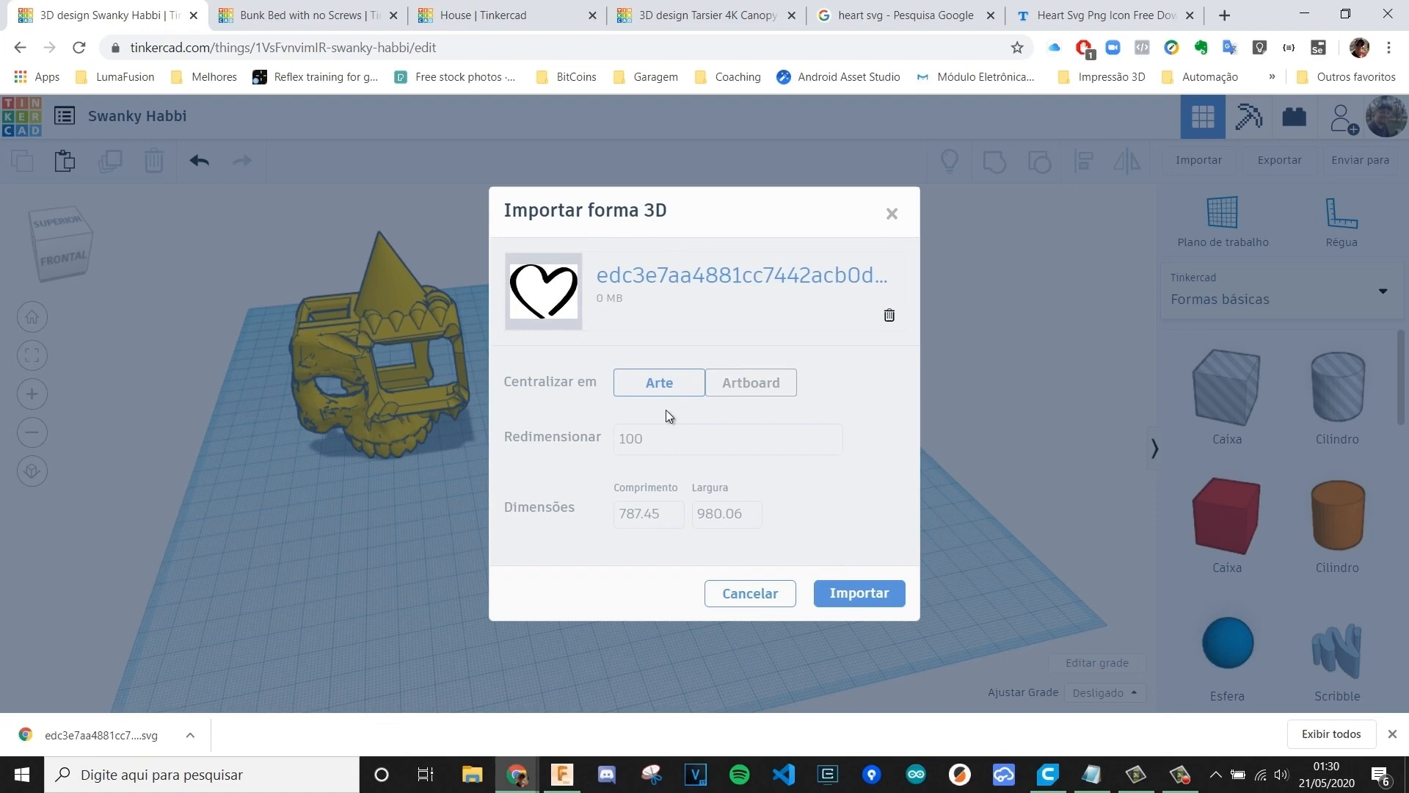
left_click(734, 392)
left_click(629, 393)
left_click(847, 592)
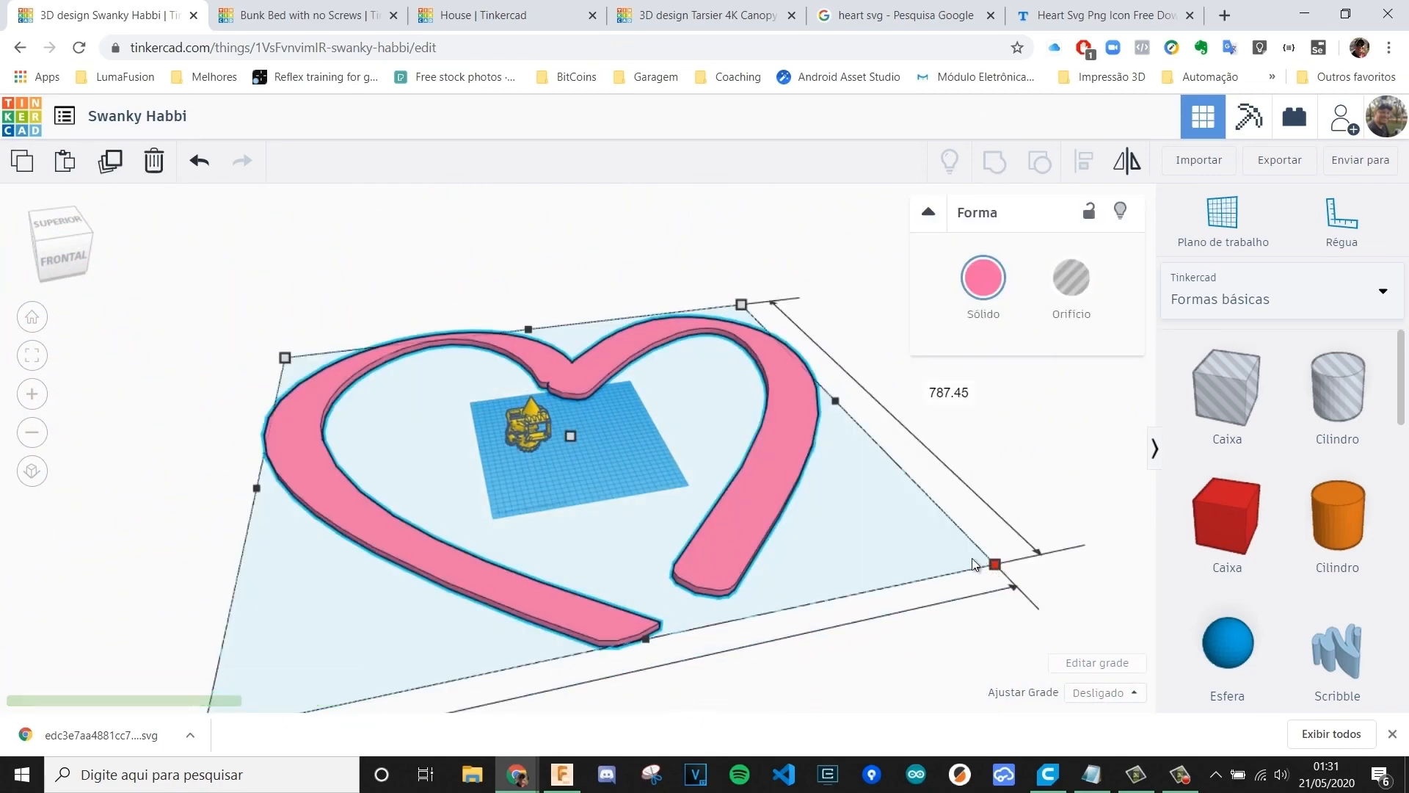
- Scale the imported heart down until it fits on the workplane and place it beside the skull, near the front
left_click_drag(996, 566, 636, 467, "shift")
left_click(351, 373)
left_click_drag(351, 372, 635, 445)
scroll(634, 445, "up", 3)
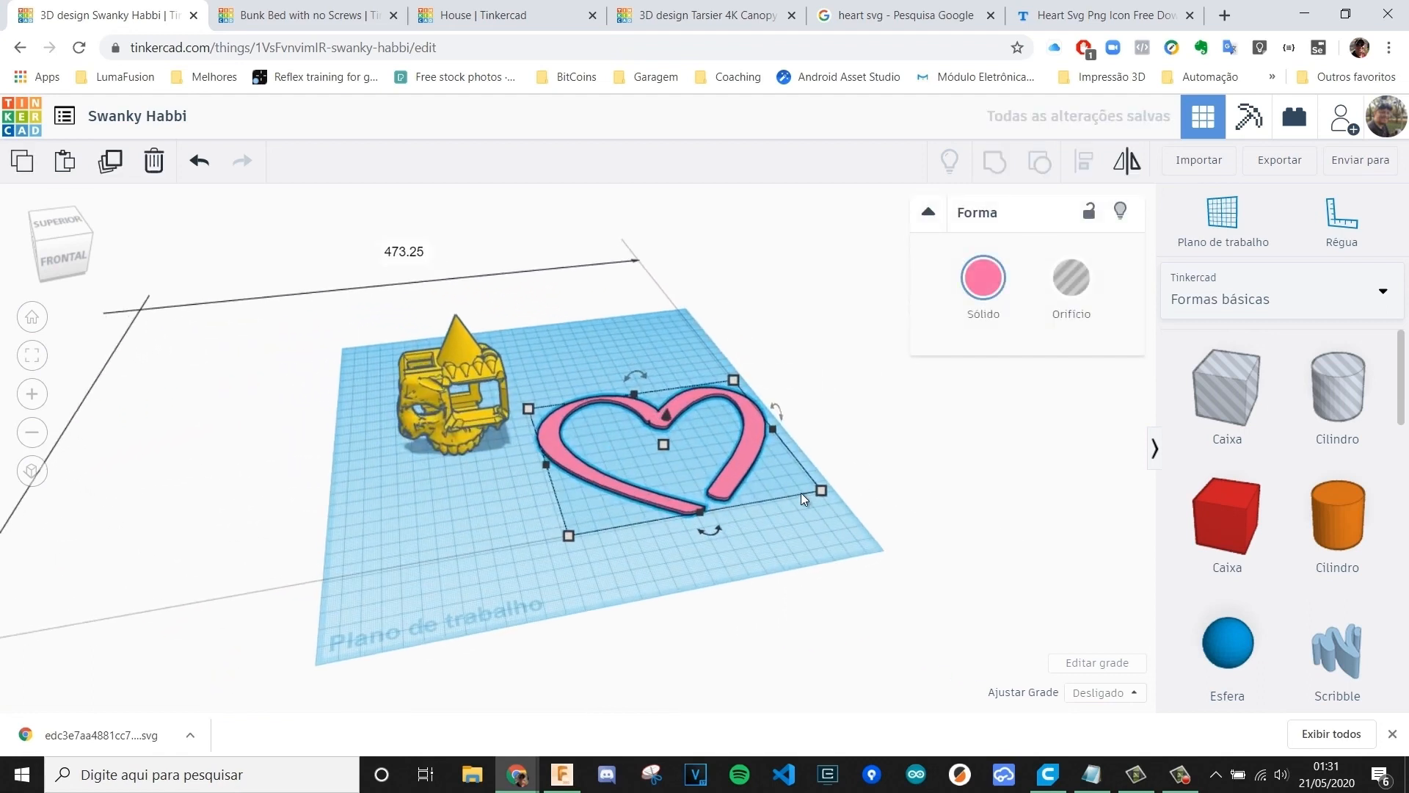
left_click_drag(817, 490, 771, 484)
left_click_drag(711, 449, 729, 486)
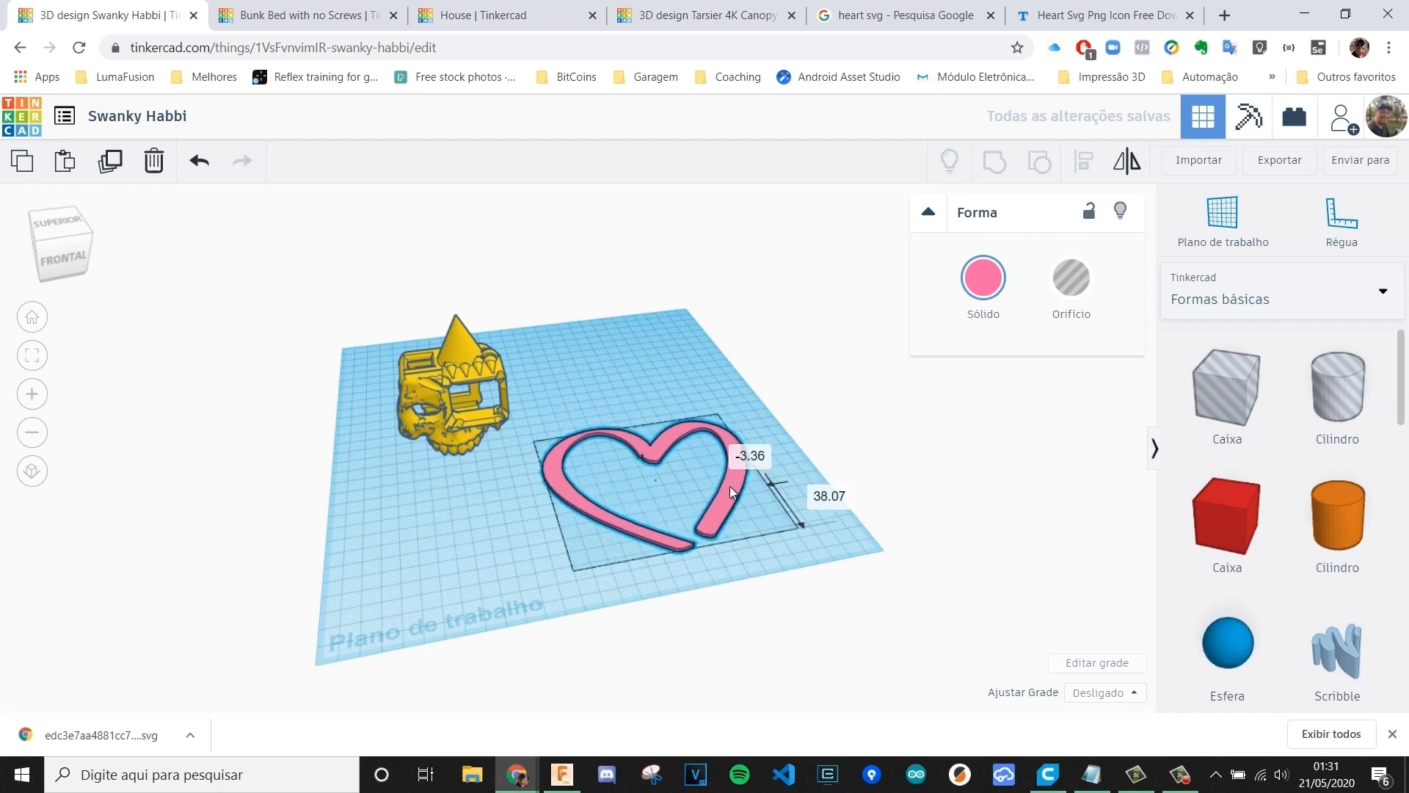
- Raise the heart's height into a tall solid wall and stretch its footprint slightly toward the front, keeping it about 121 mm wide
left_click_drag(661, 452, 655, 413)
left_click_drag(794, 518, 798, 549)
left_click(390, 509)
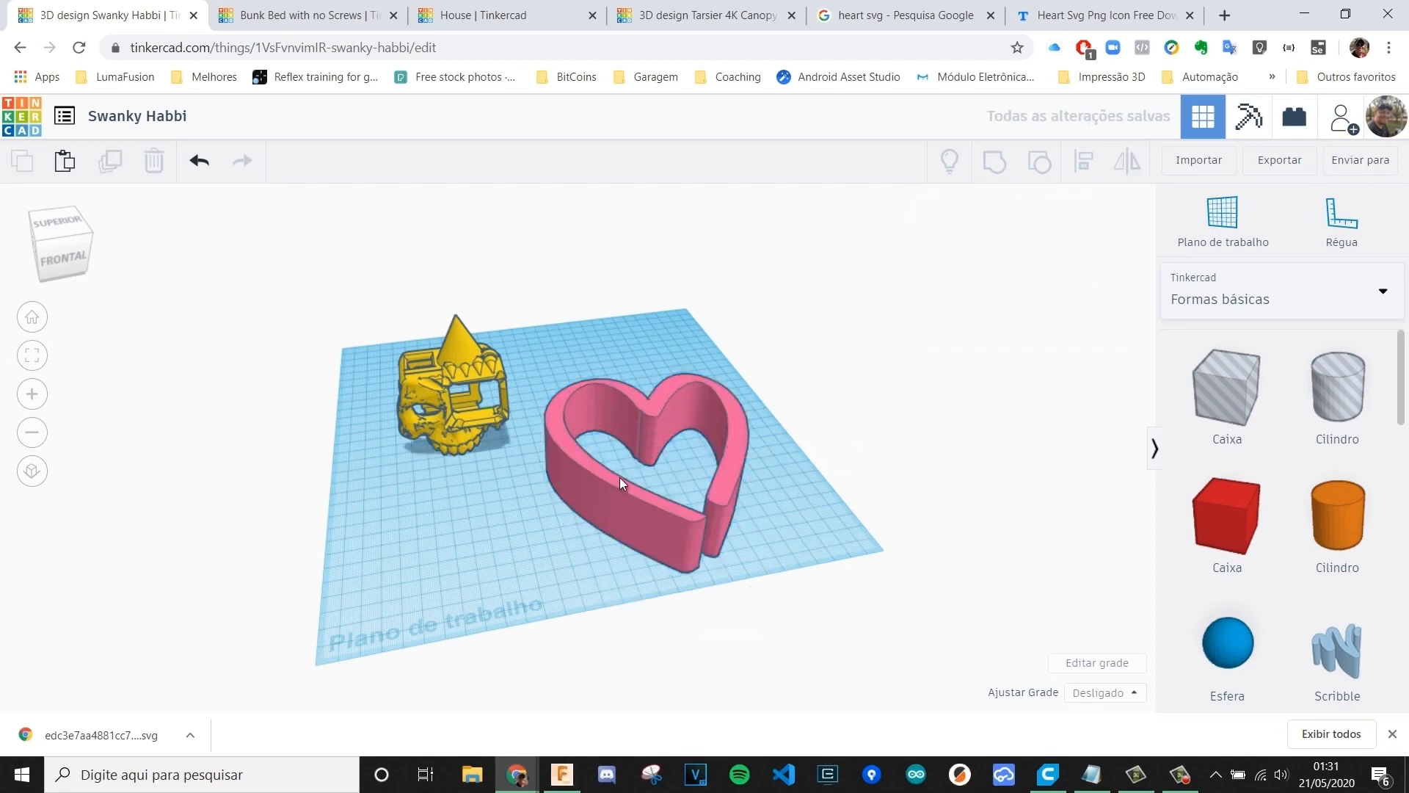
- Widen the heart slightly on the side away from the skull, leaving its height and depth as they are
left_click(620, 477)
left_click(838, 555)
right_click_drag(838, 555, 749, 494)
left_click(690, 558)
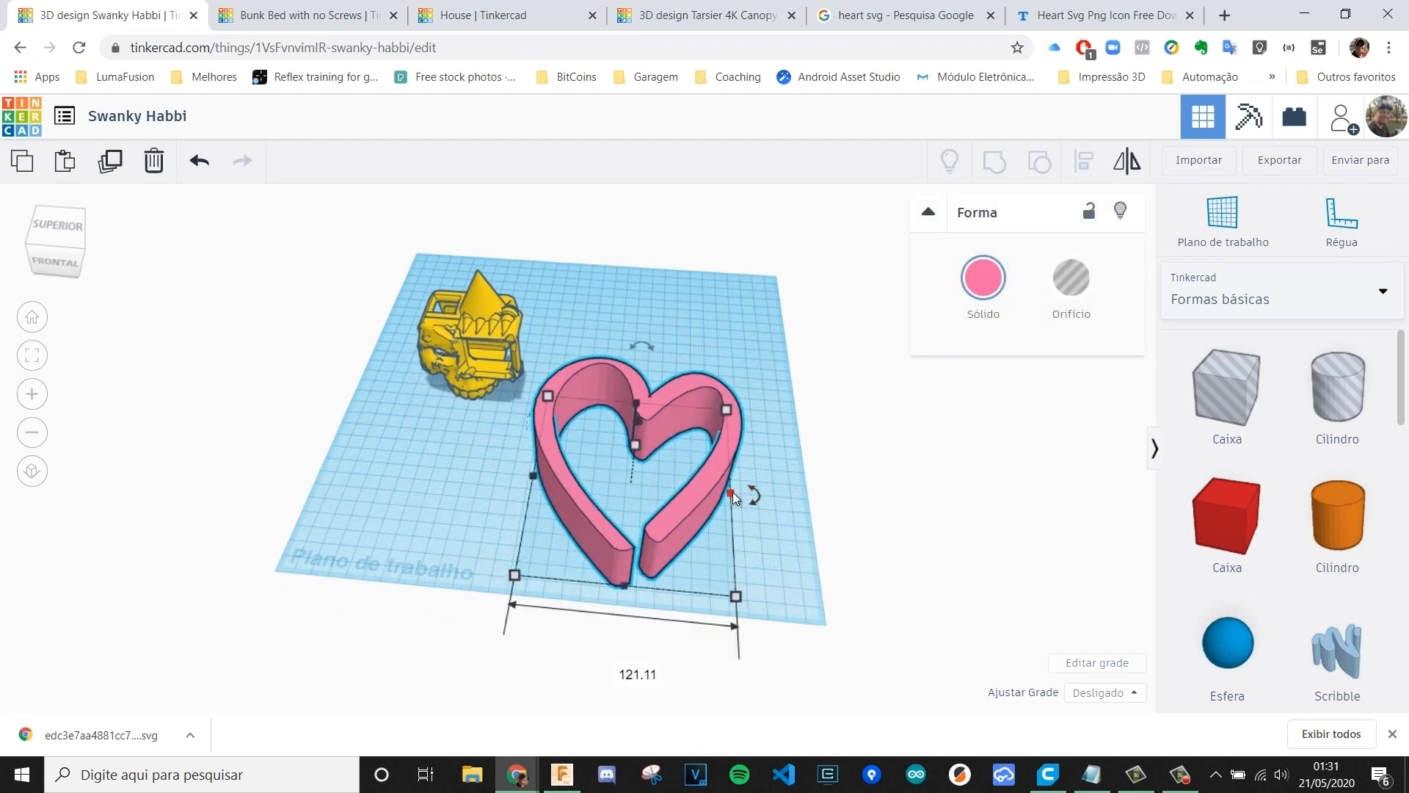
left_click_drag(733, 492, 759, 495)
left_click(757, 579)
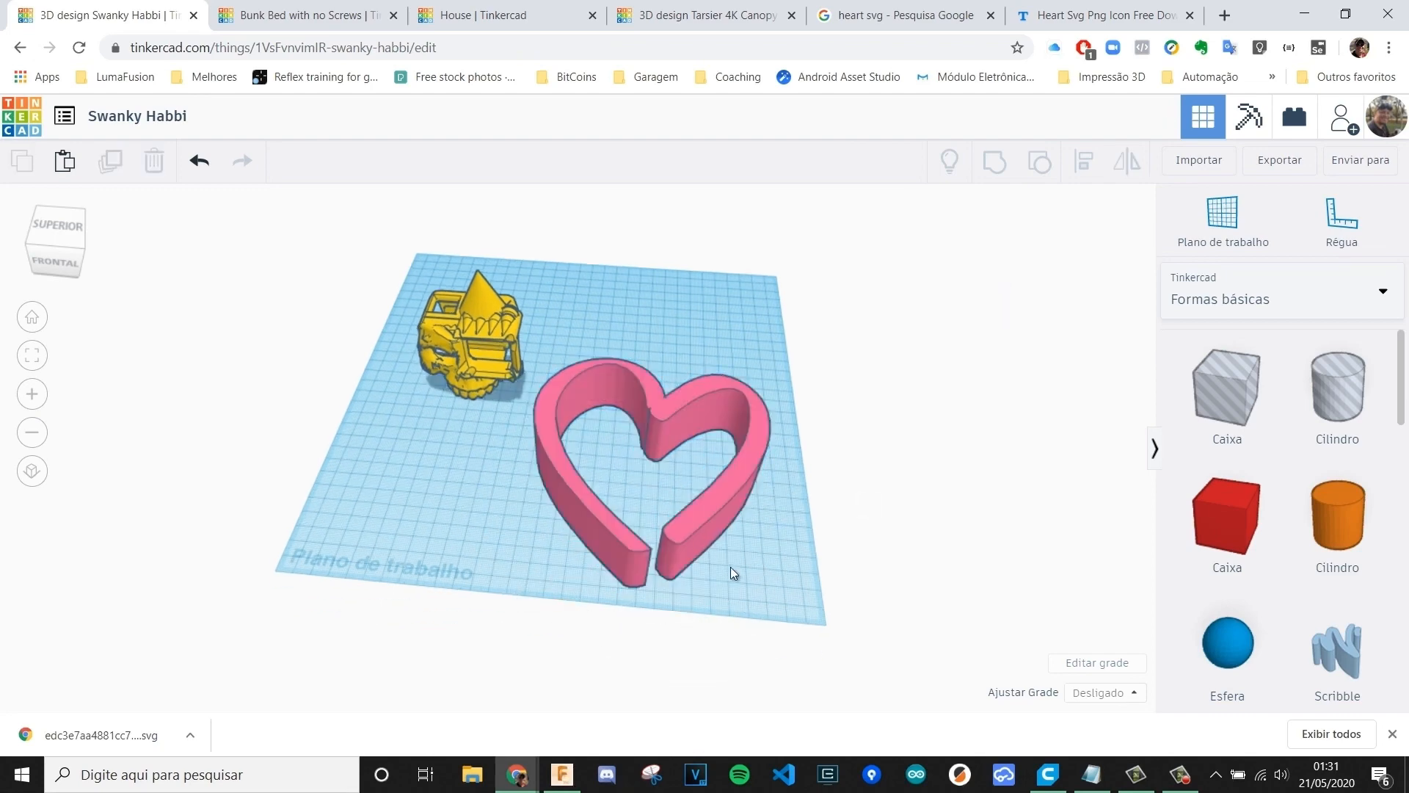
- Examine the extruded heart and the skull model from several angles
right_click_drag(729, 567, 694, 484)
left_click(646, 562)
left_click(400, 458)
left_click(702, 500)
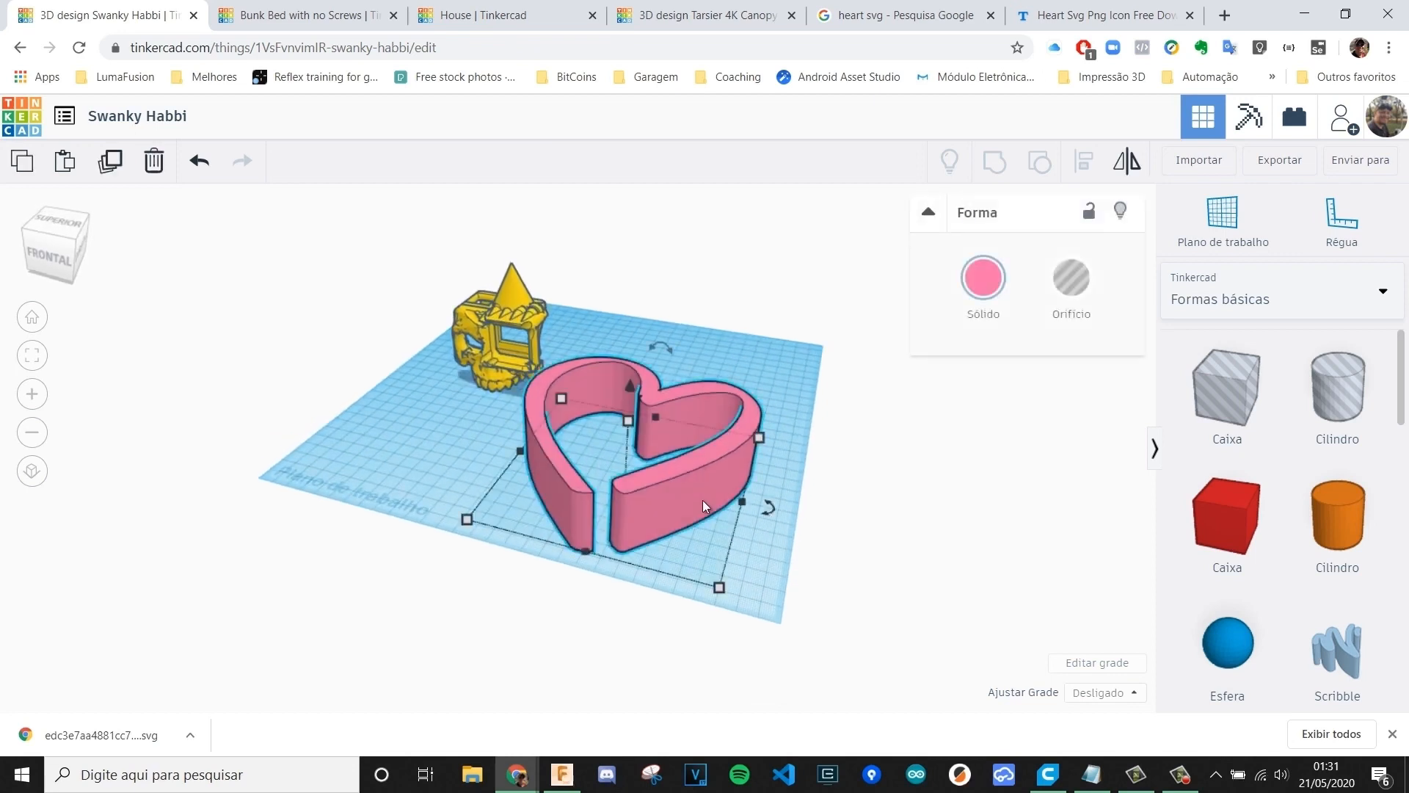
left_click(759, 587)
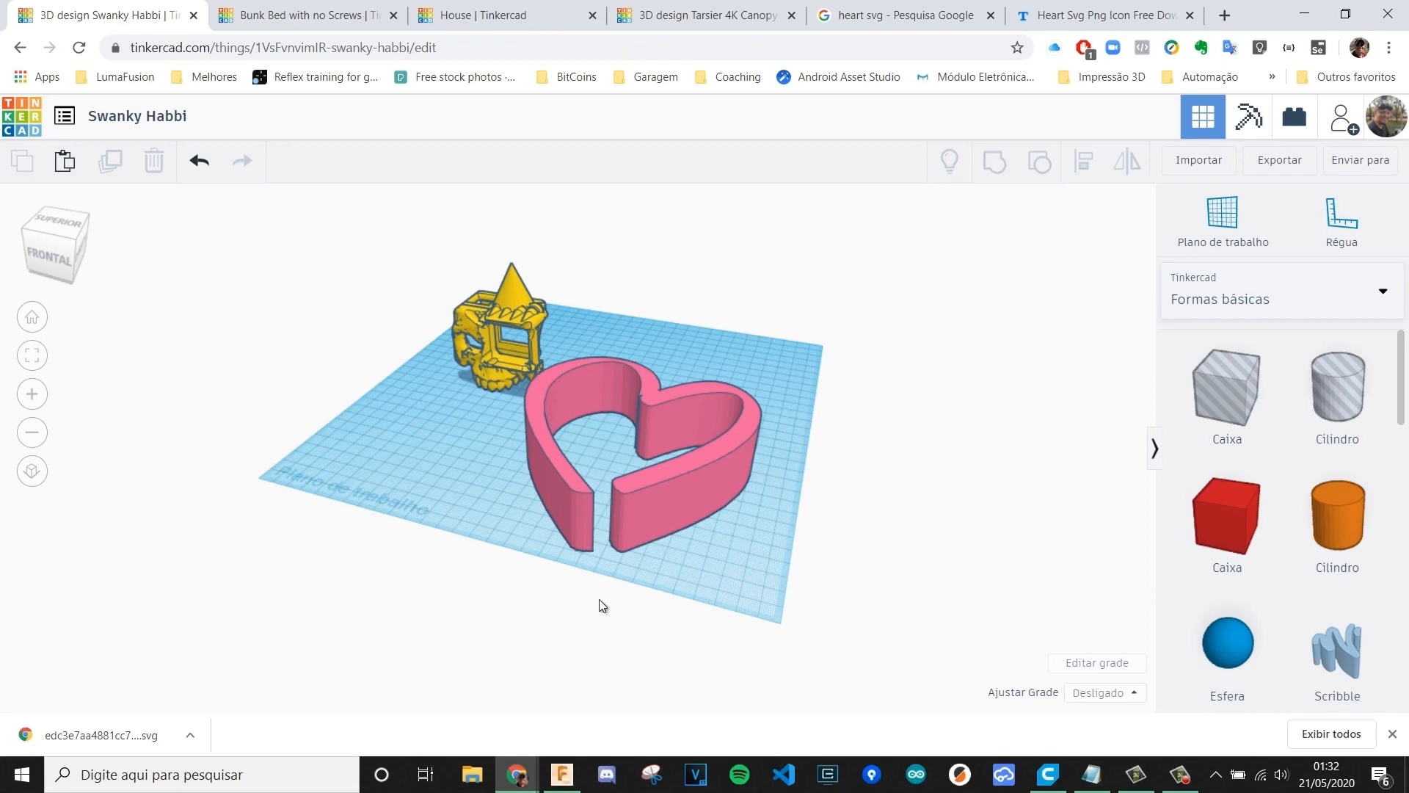
right_click_drag(672, 461, 560, 509)
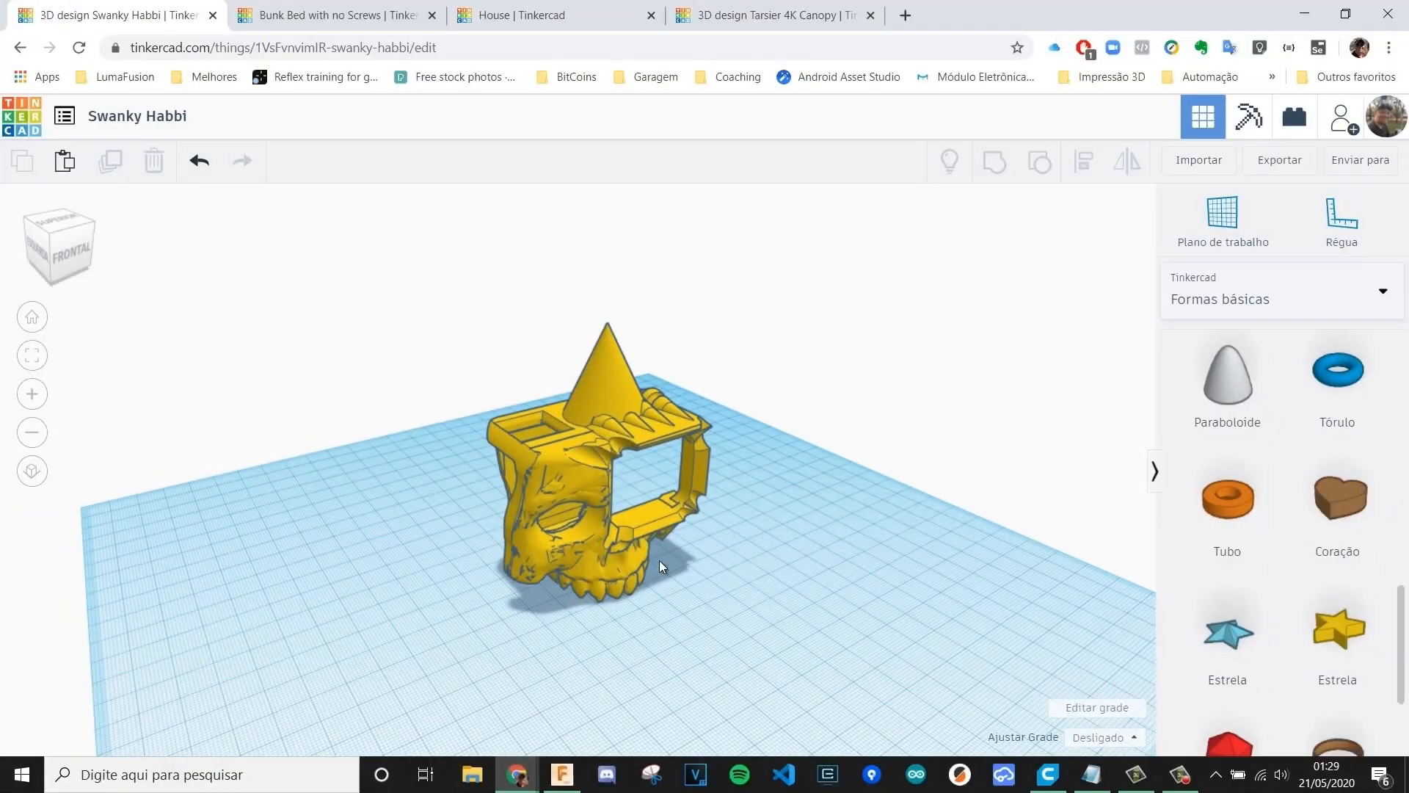
right_click_drag(659, 561, 985, 535)
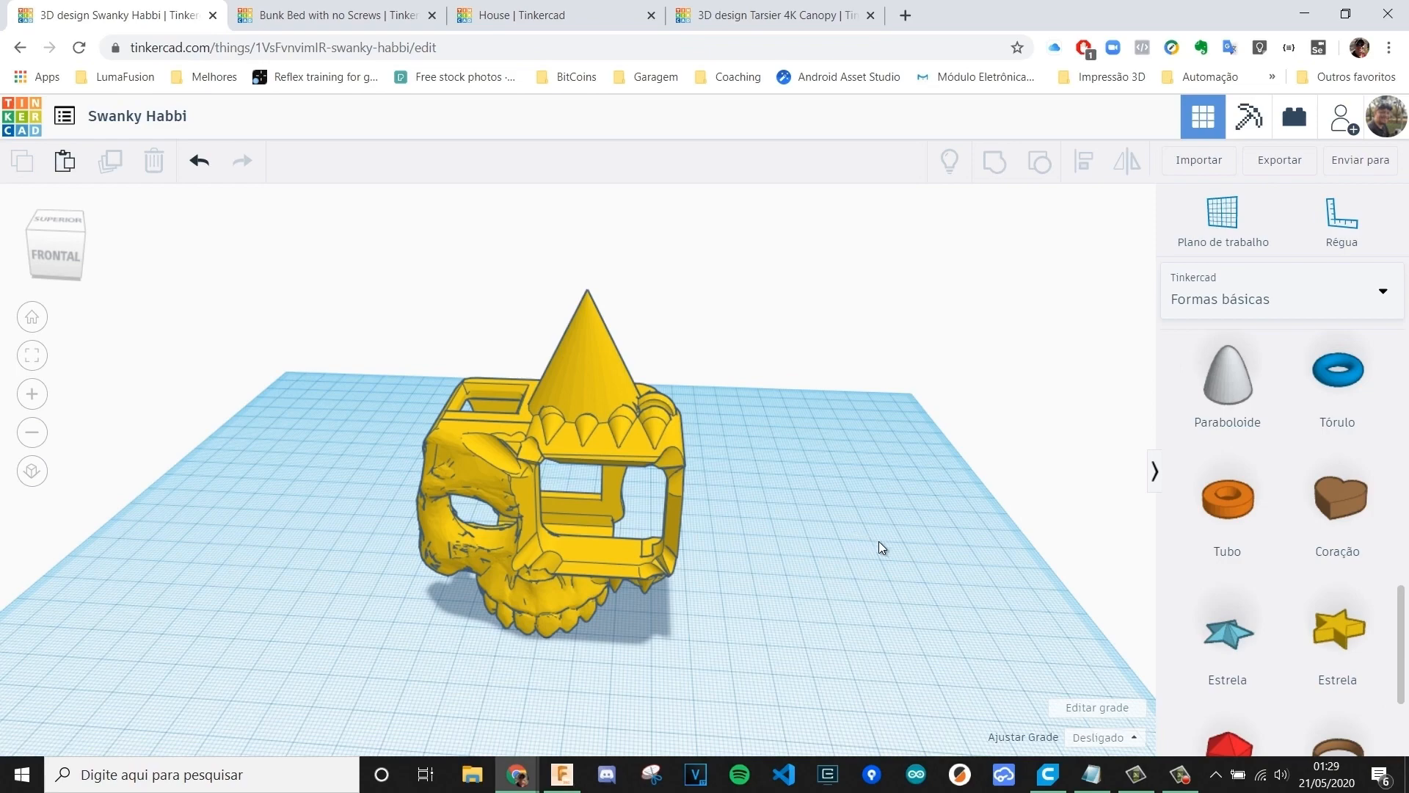
scroll(713, 545, "down", 4)
right_click_drag(648, 586, 573, 545)
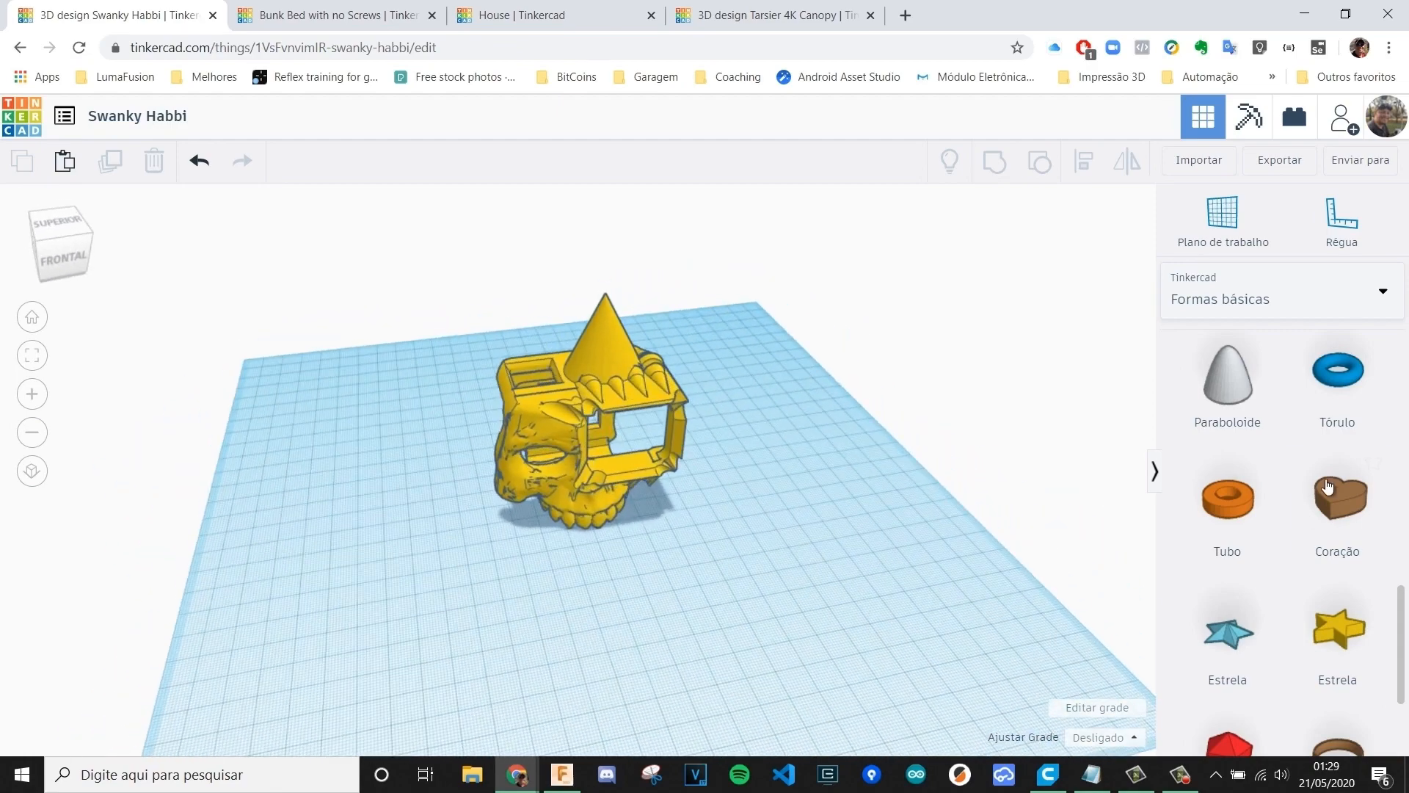
scroll(1300, 565, "down", 3)
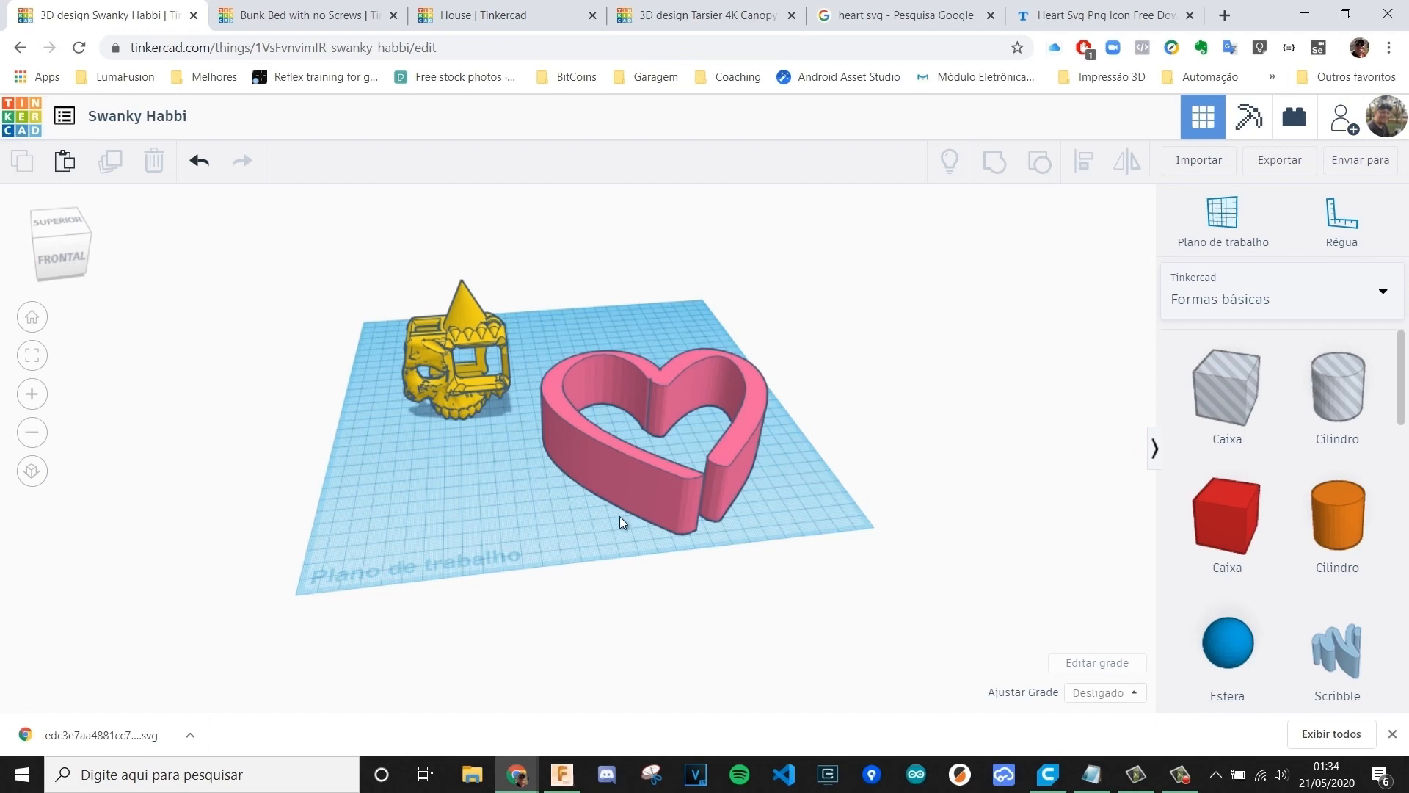
middle_click_drag(786, 487, 772, 521)
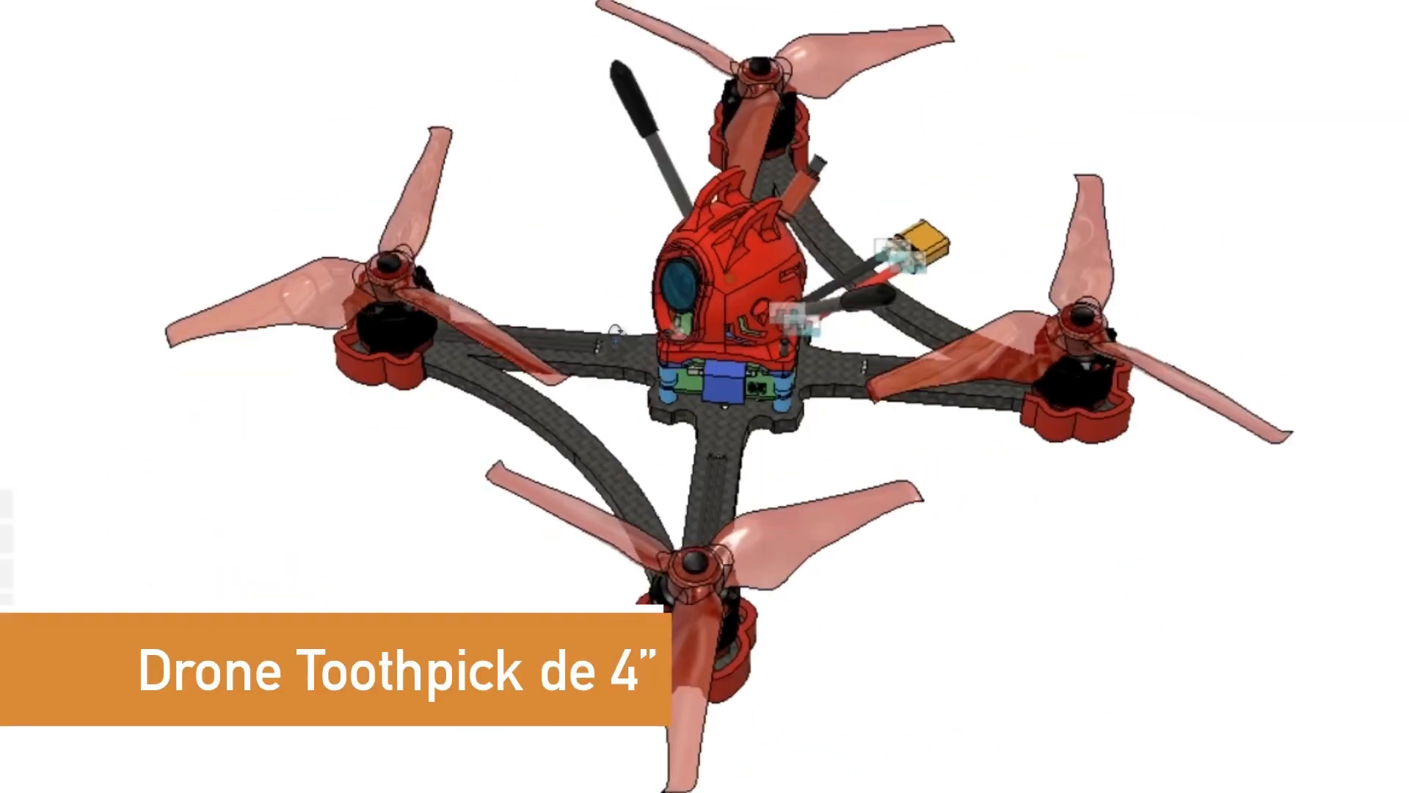
middle_click_drag(613, 331, 74, 308, "shift")
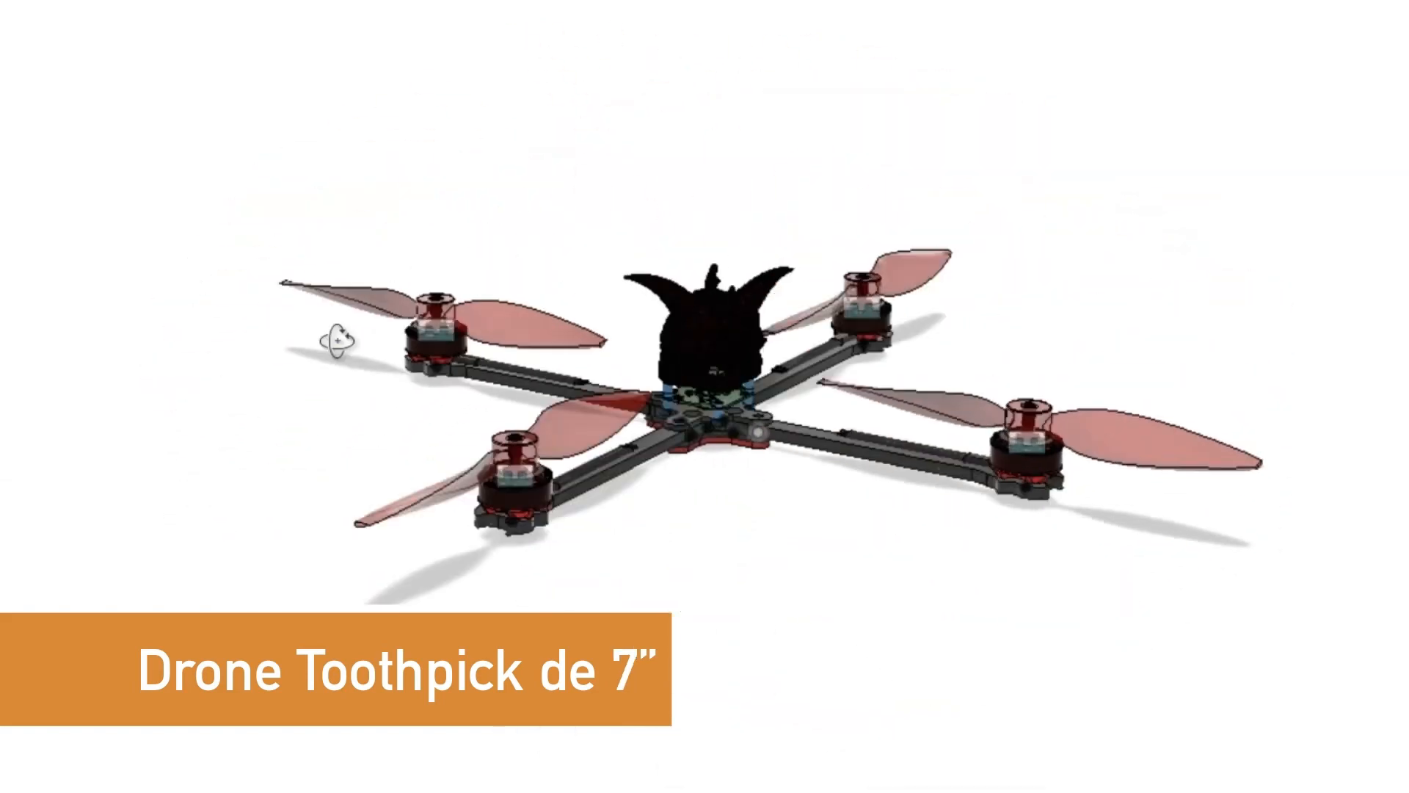
middle_click_drag(337, 341, 759, 423, "shift")
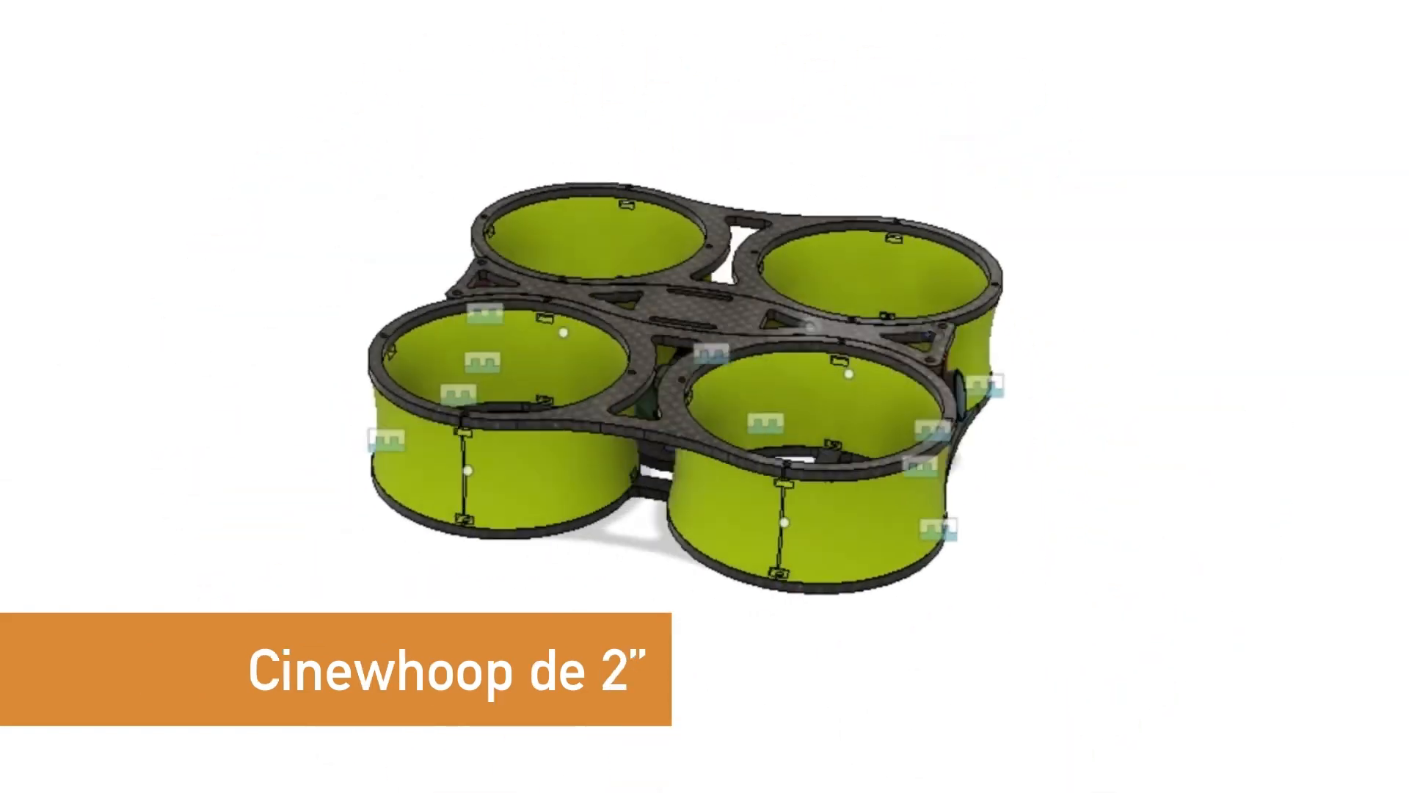
middle_click_drag(1027, 118, 338, 294, "shift")
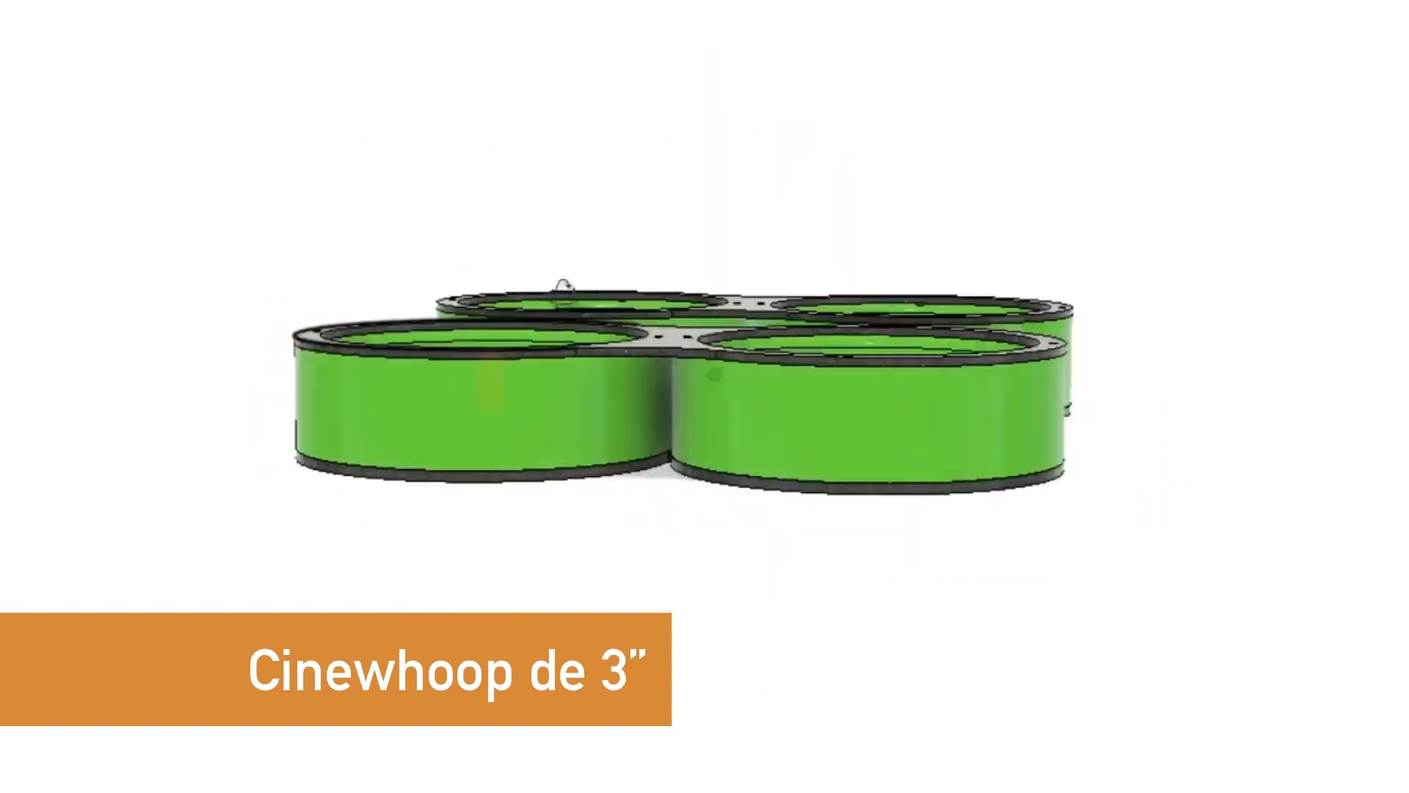
middle_click_drag(514, 330, 487, 315, "shift")
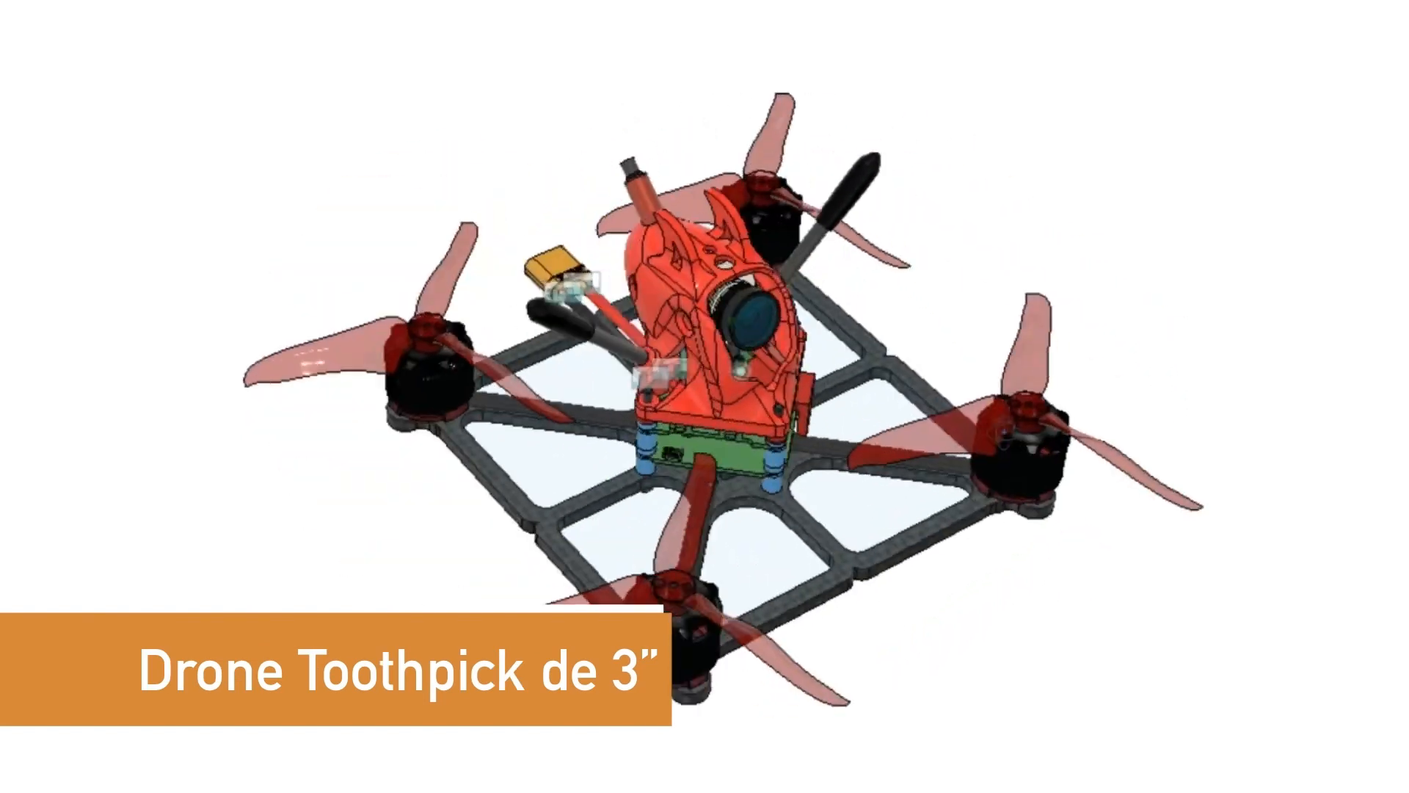